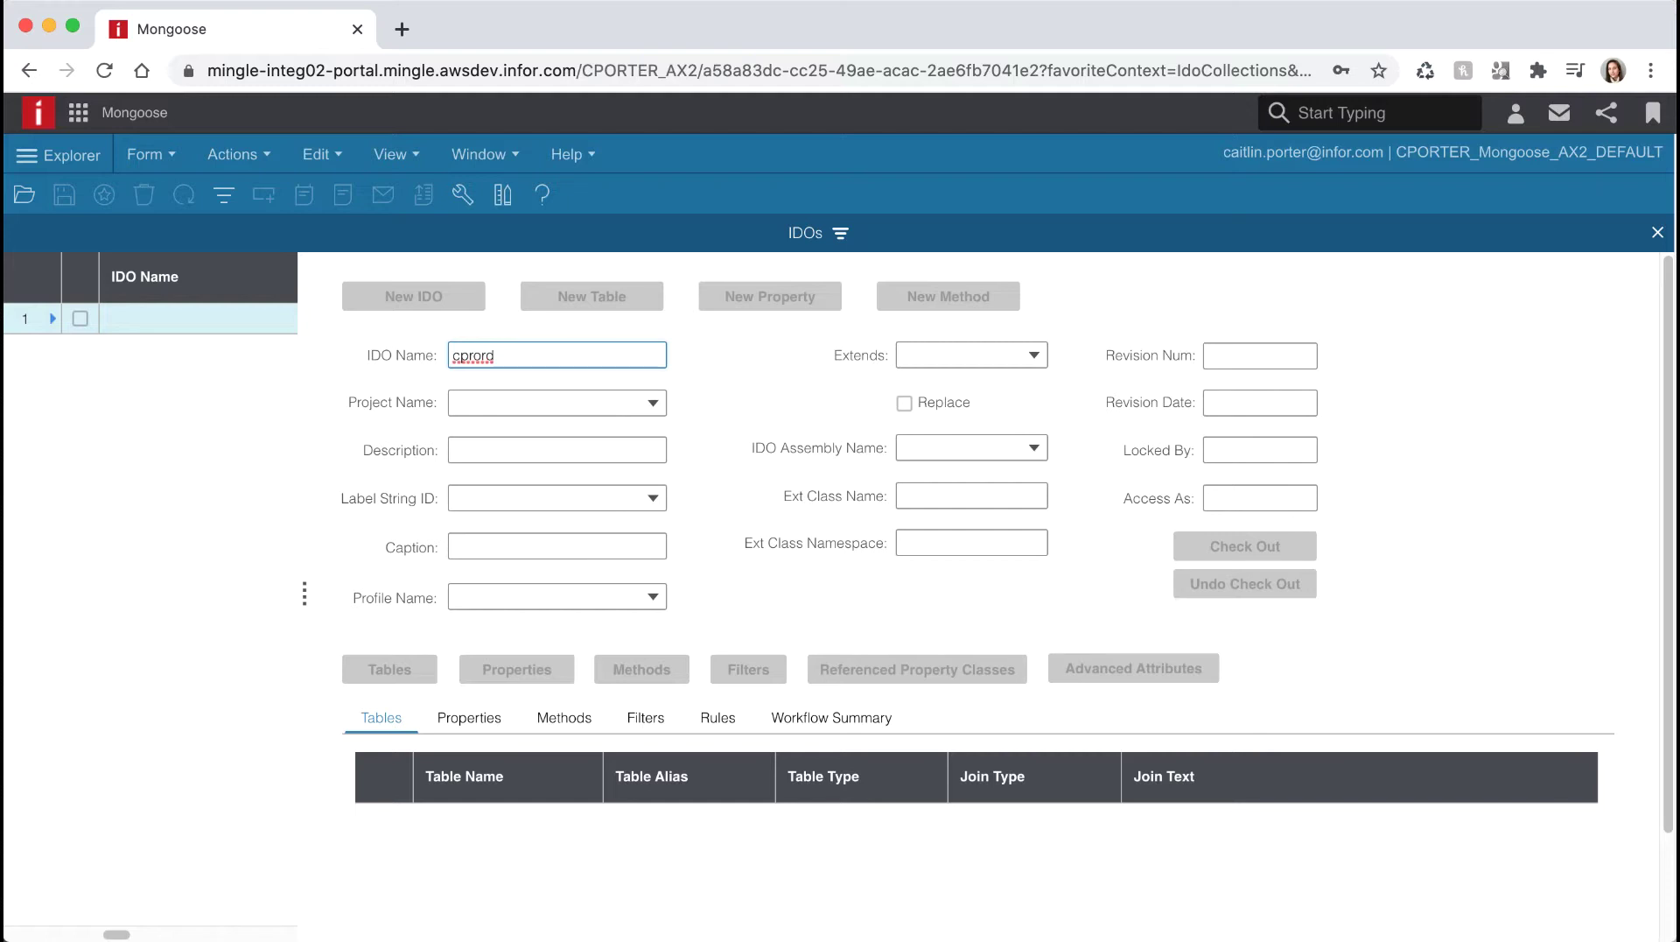
# Step: Find the IDO named cprorders and open its table definitions
pyautogui.write('ers')
pyautogui.press('Return')
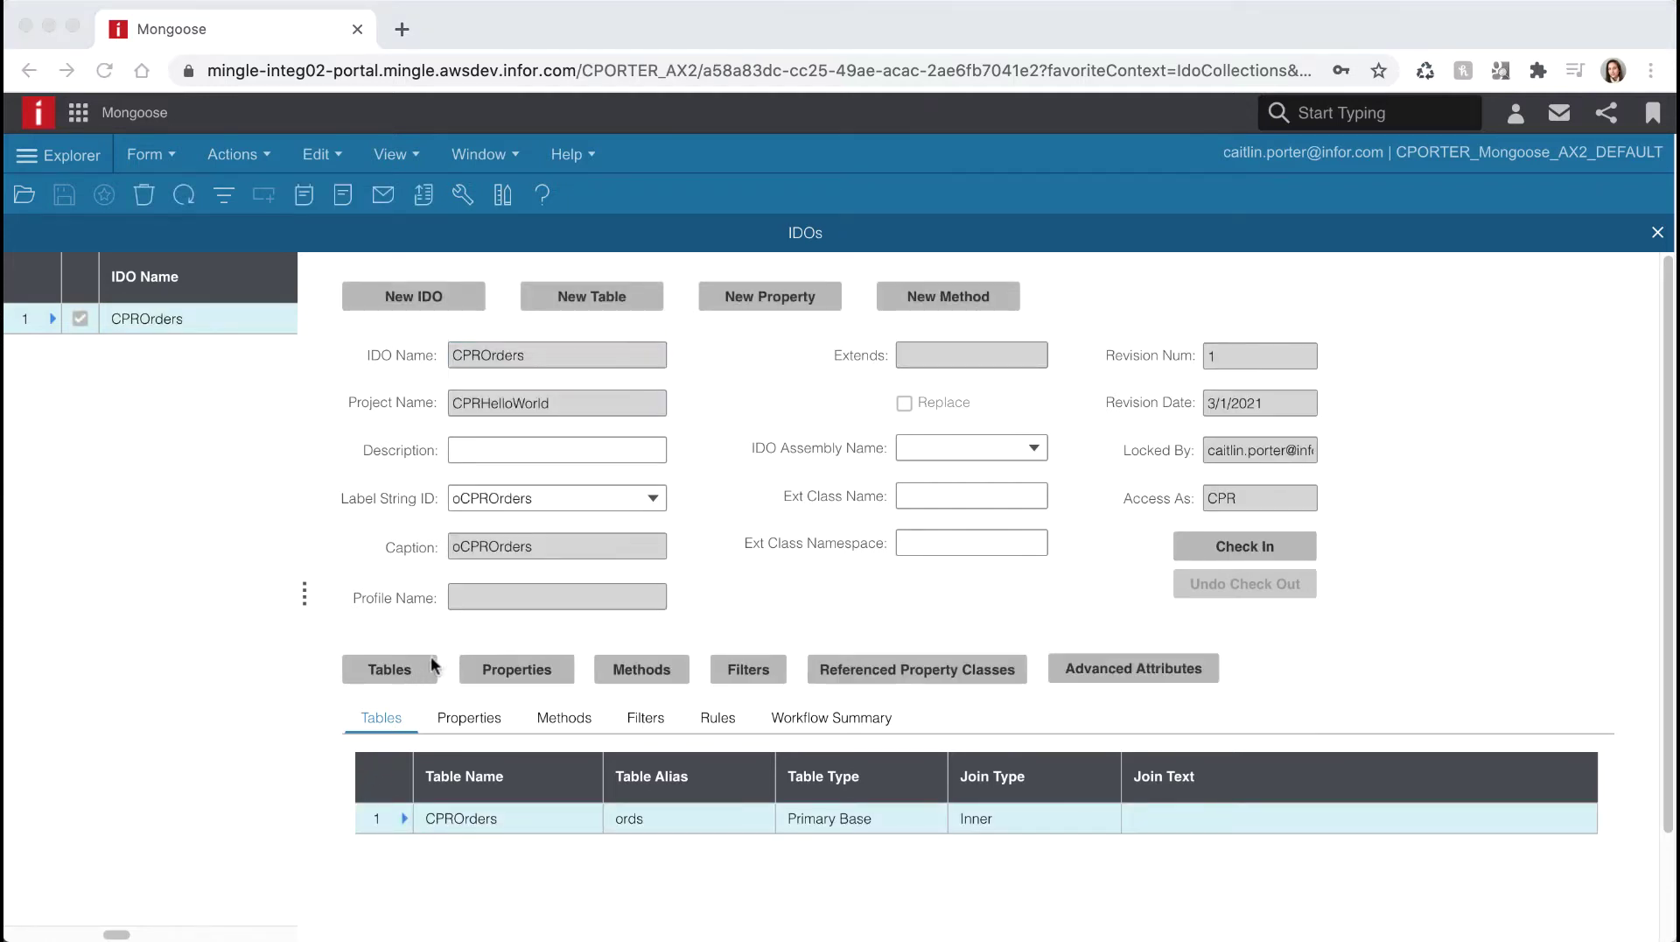
pyautogui.click(413, 669)
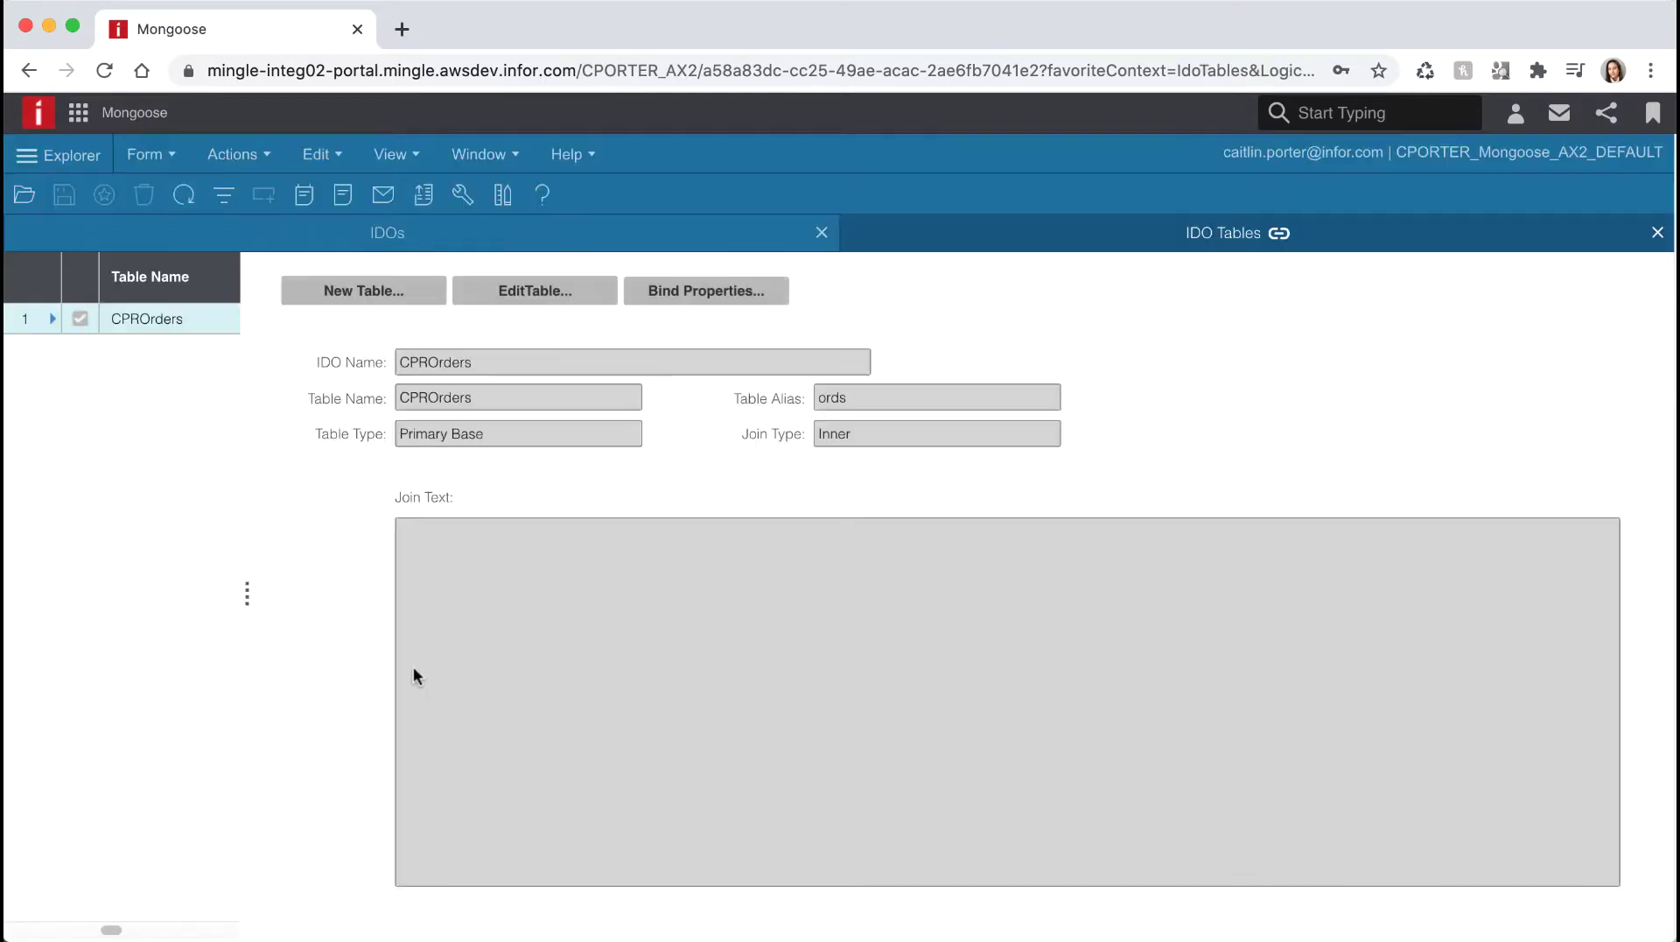
# Step: Start a new secondary table for the CPROrders IDO using table CPRCustomer with the alias cus
pyautogui.click(396, 292)
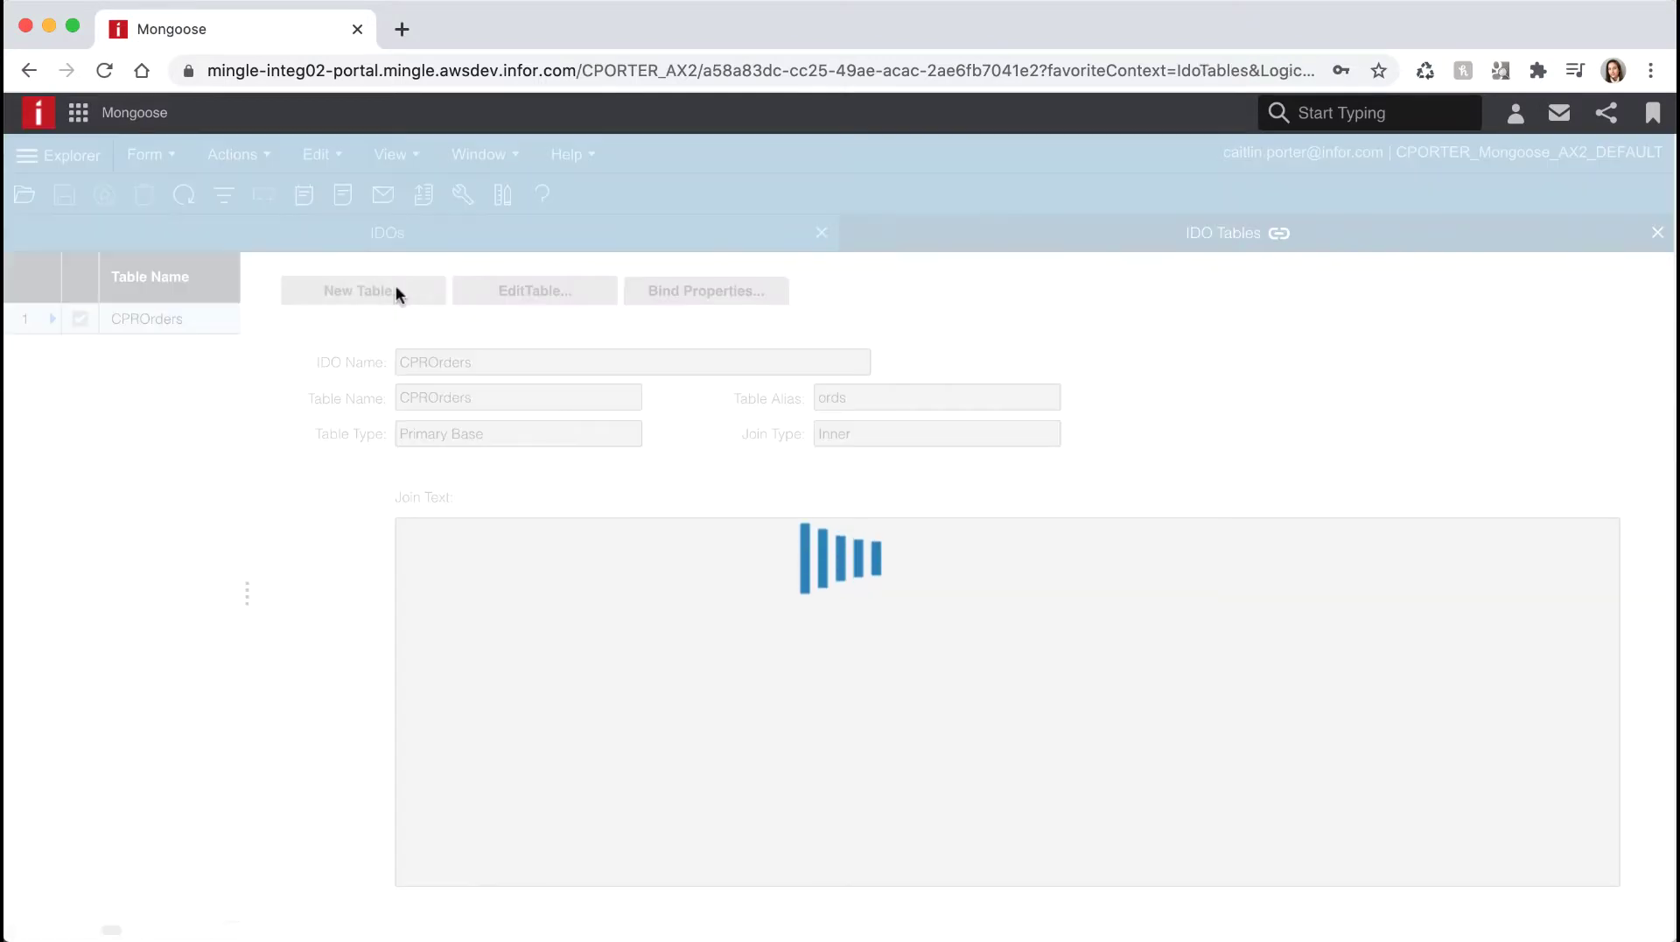
pyautogui.write('CPRCustomer')
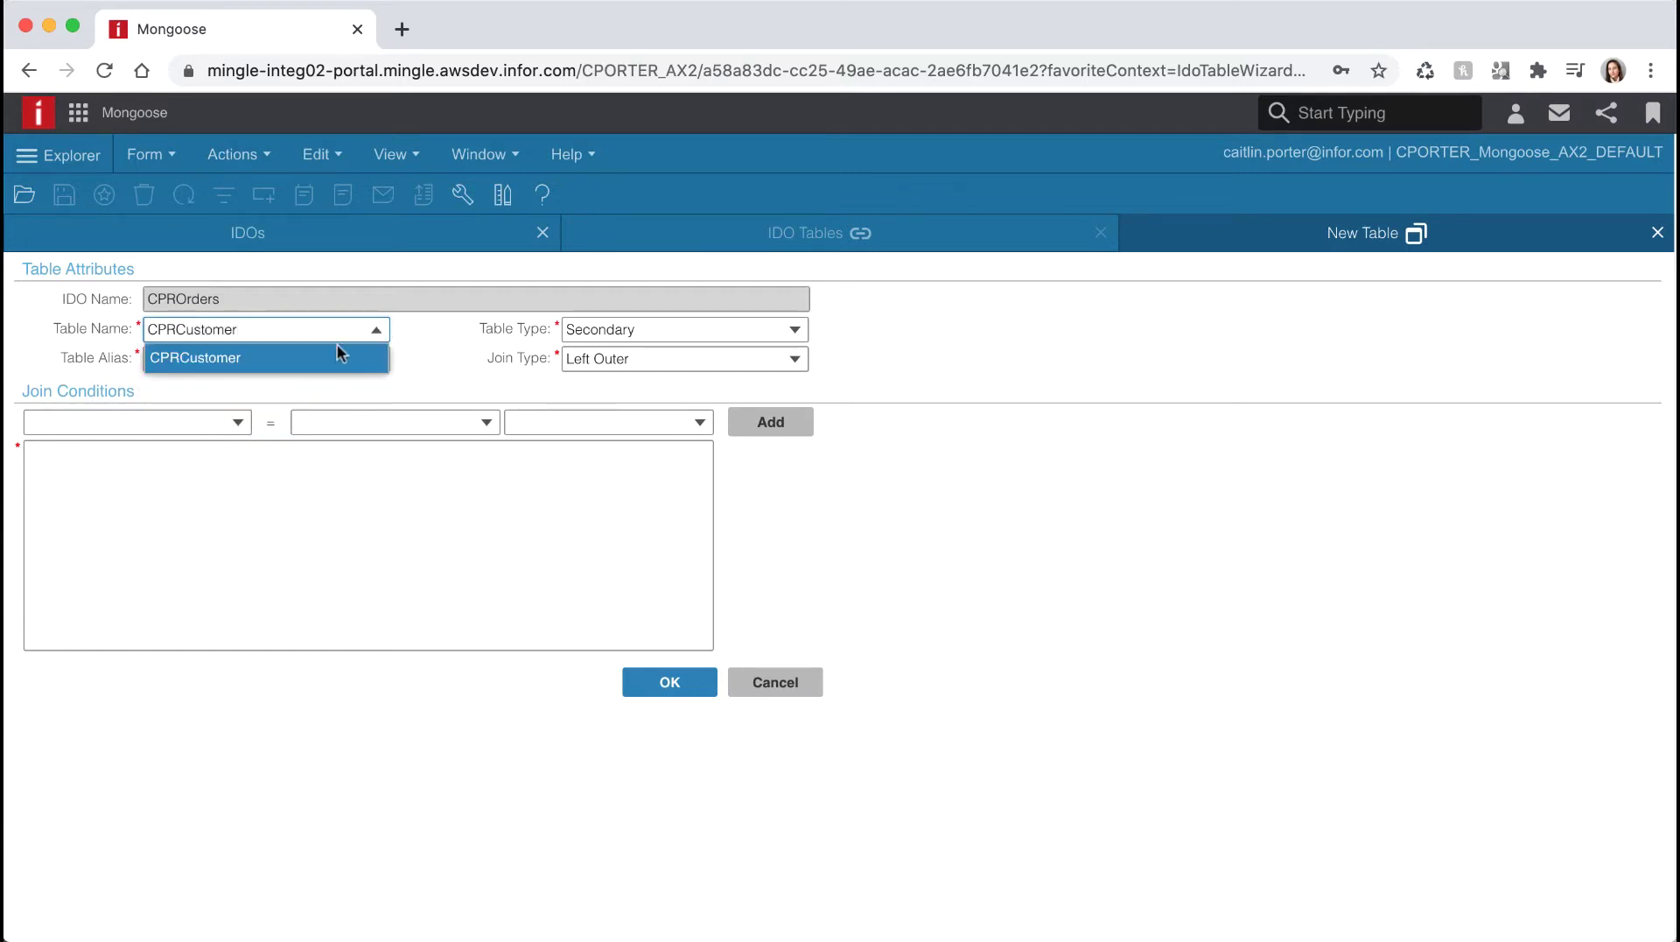
pyautogui.click(338, 345)
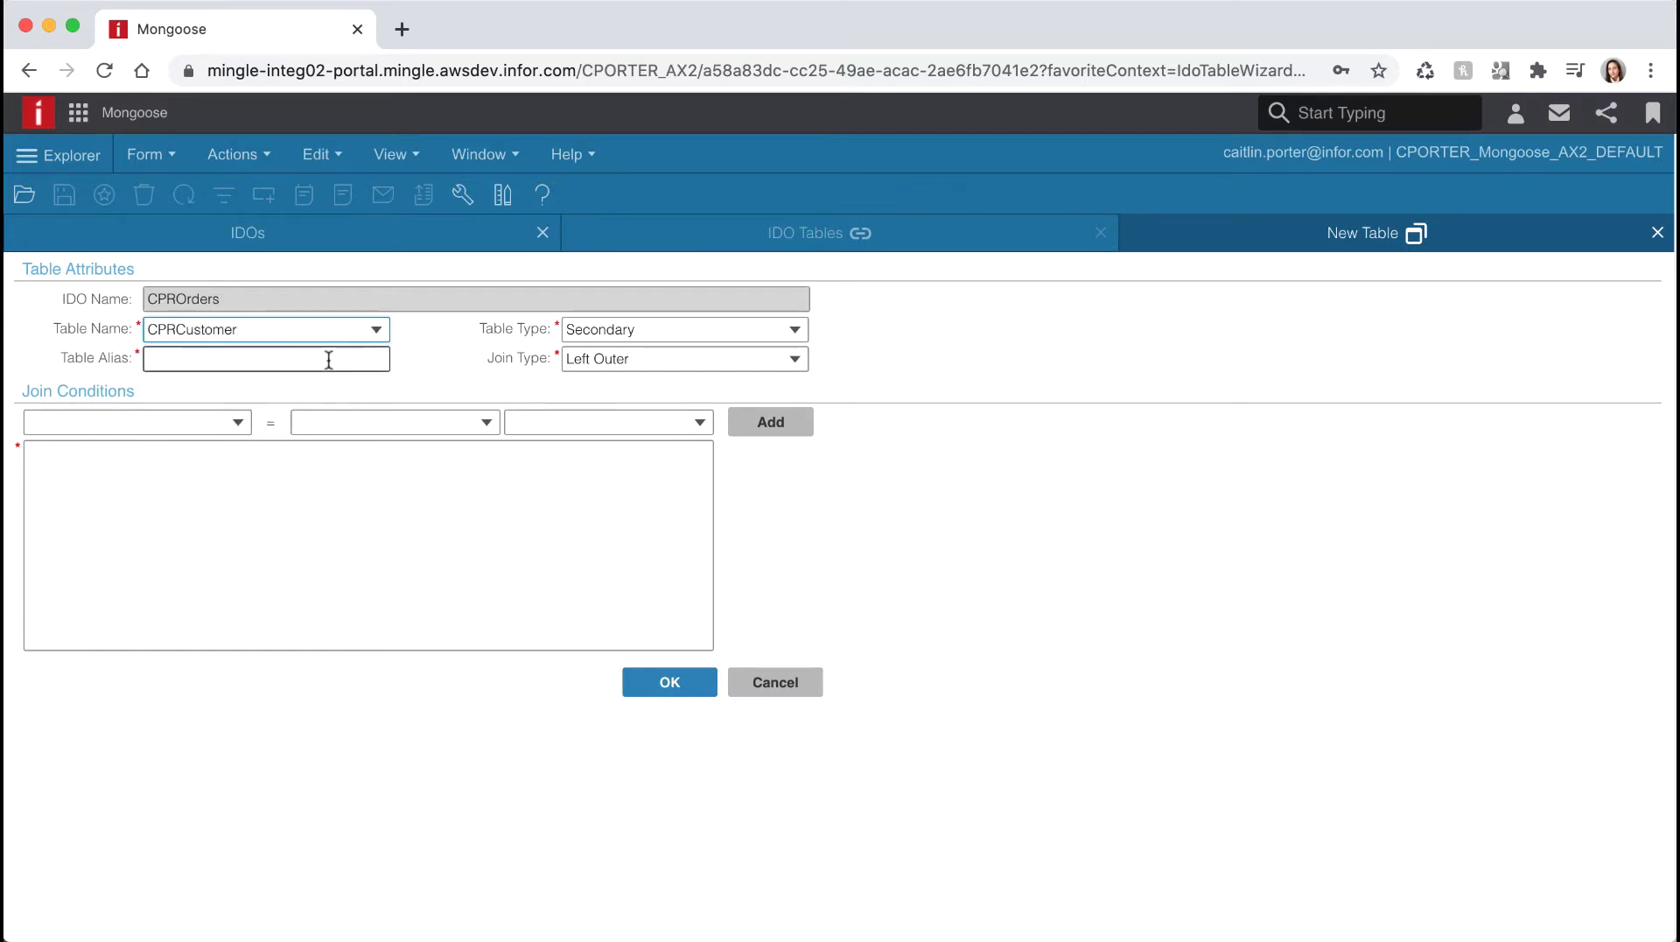
pyautogui.click(330, 362)
pyautogui.write('cus')
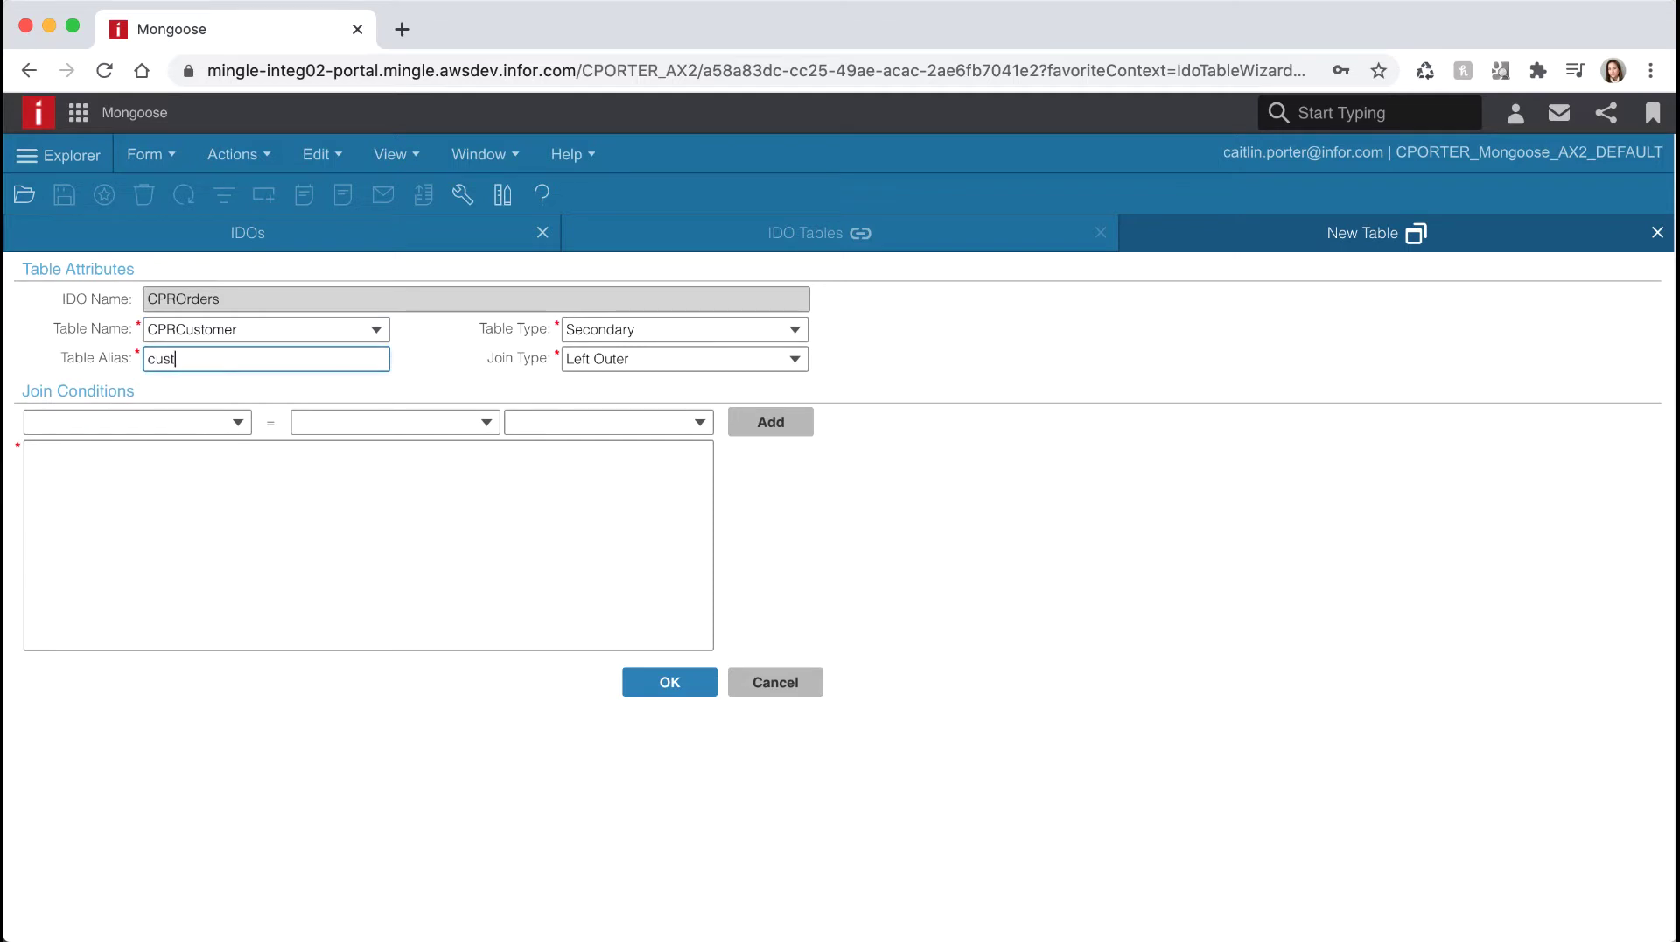
pyautogui.press('Tab')
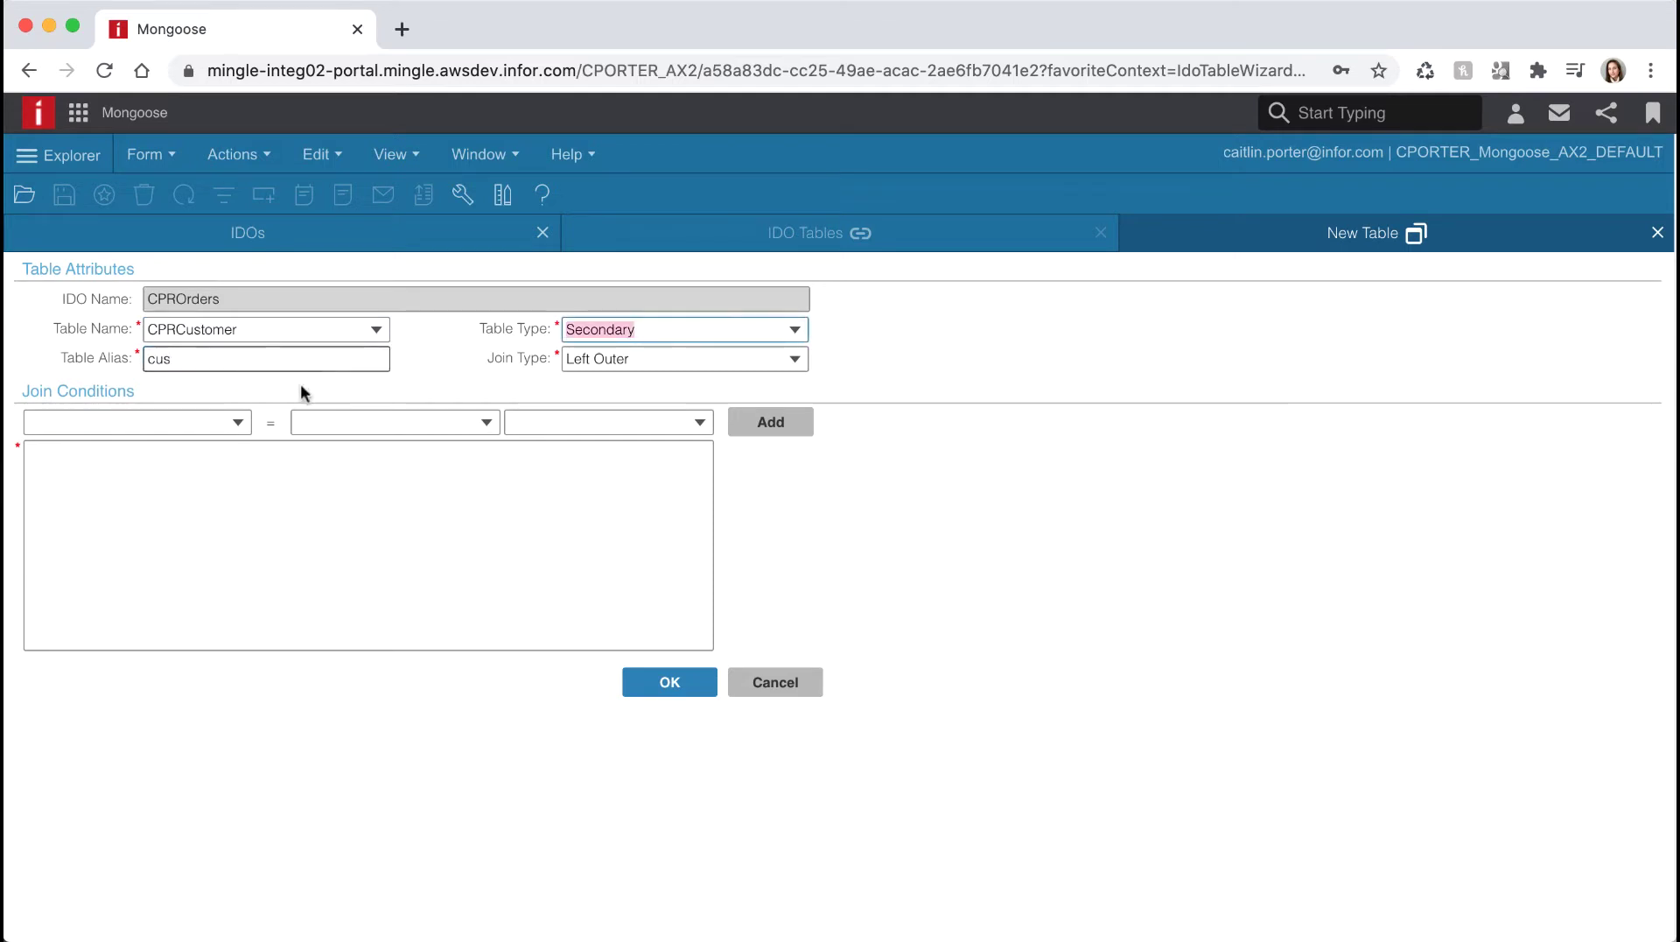
# Step: Add the join condition matching the customer ID to CustomerID in CPROrders (ords) and save the CPRCustomer table
pyautogui.click(237, 423)
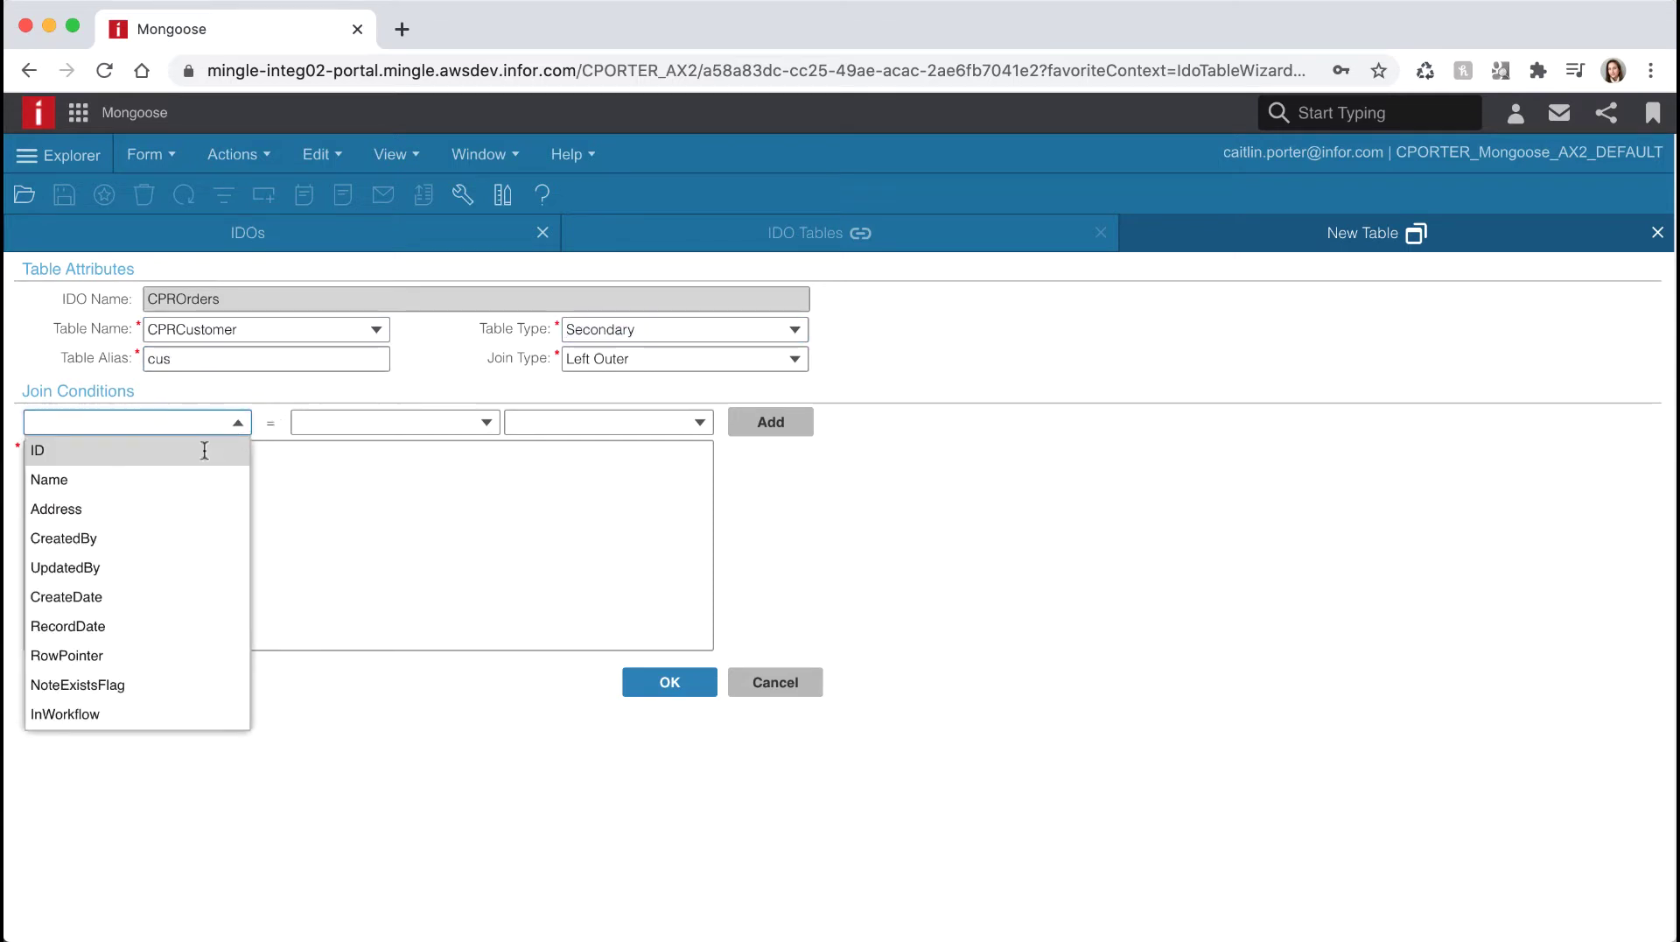
pyautogui.click(204, 449)
pyautogui.click(491, 423)
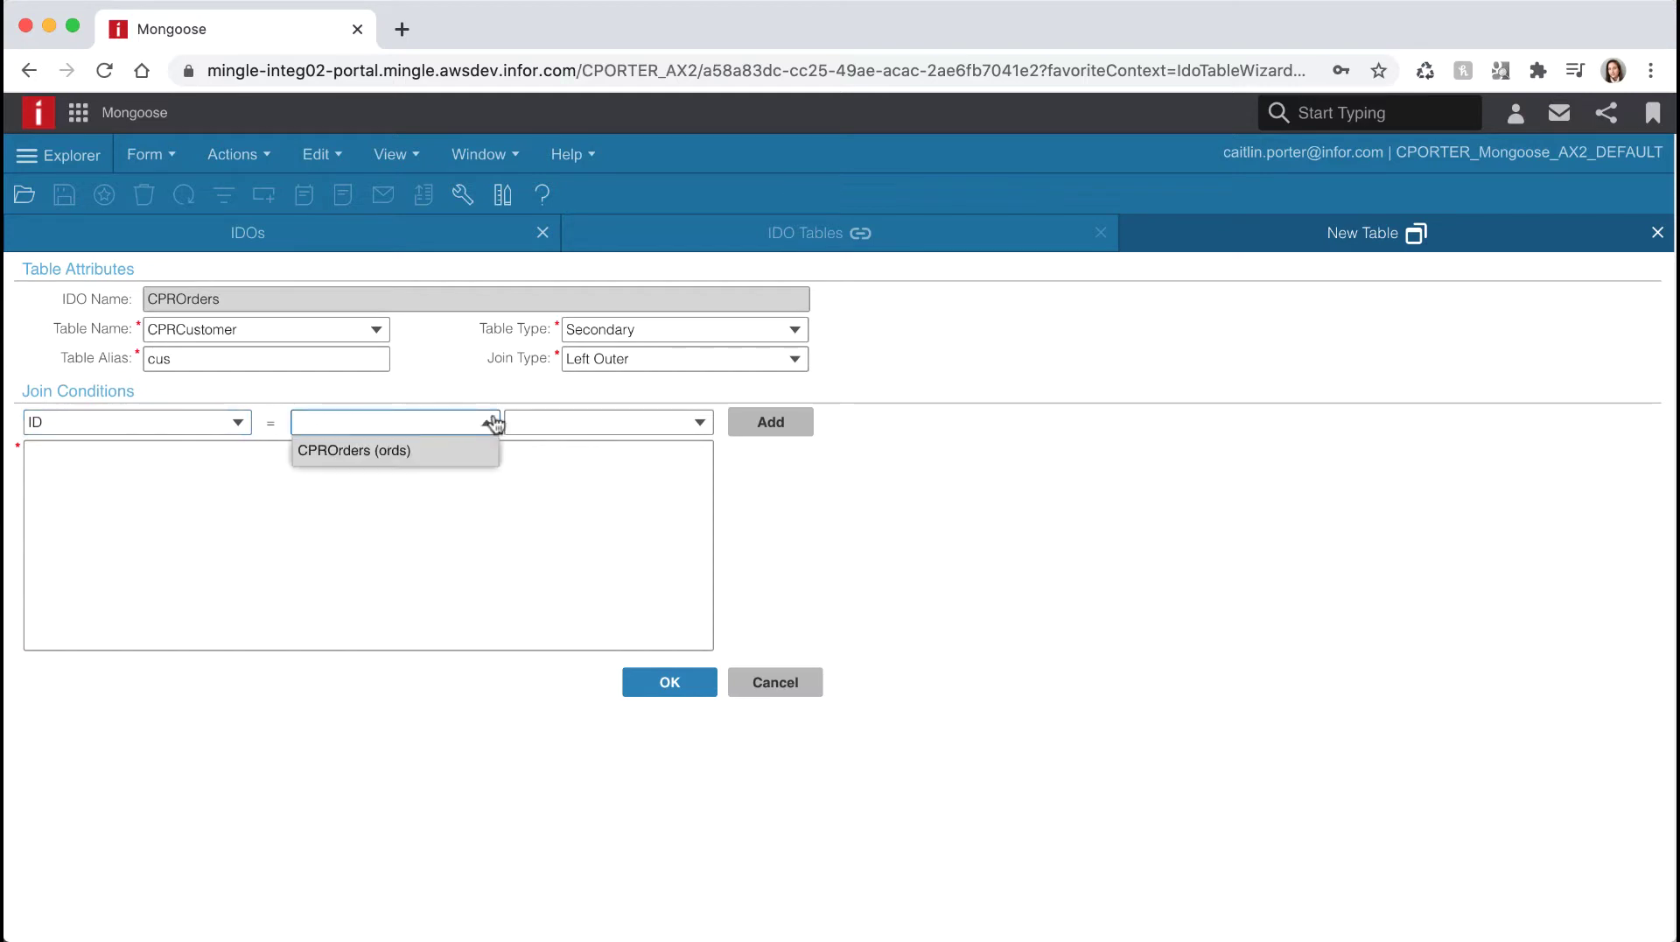
pyautogui.click(428, 450)
pyautogui.click(696, 424)
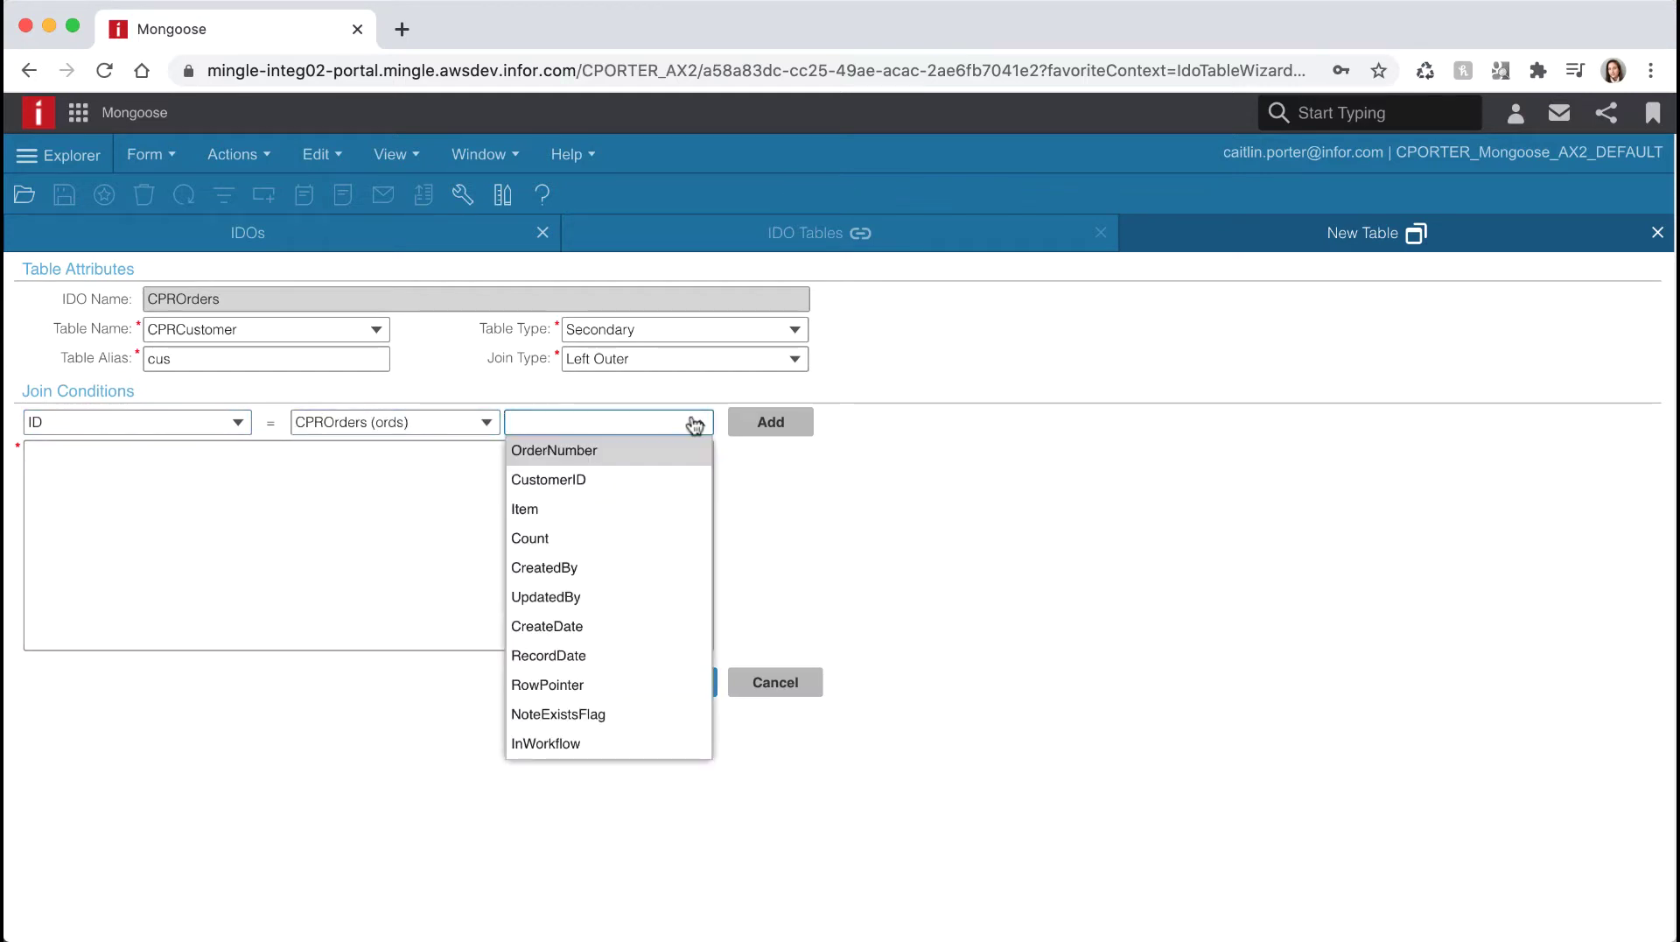
pyautogui.click(632, 480)
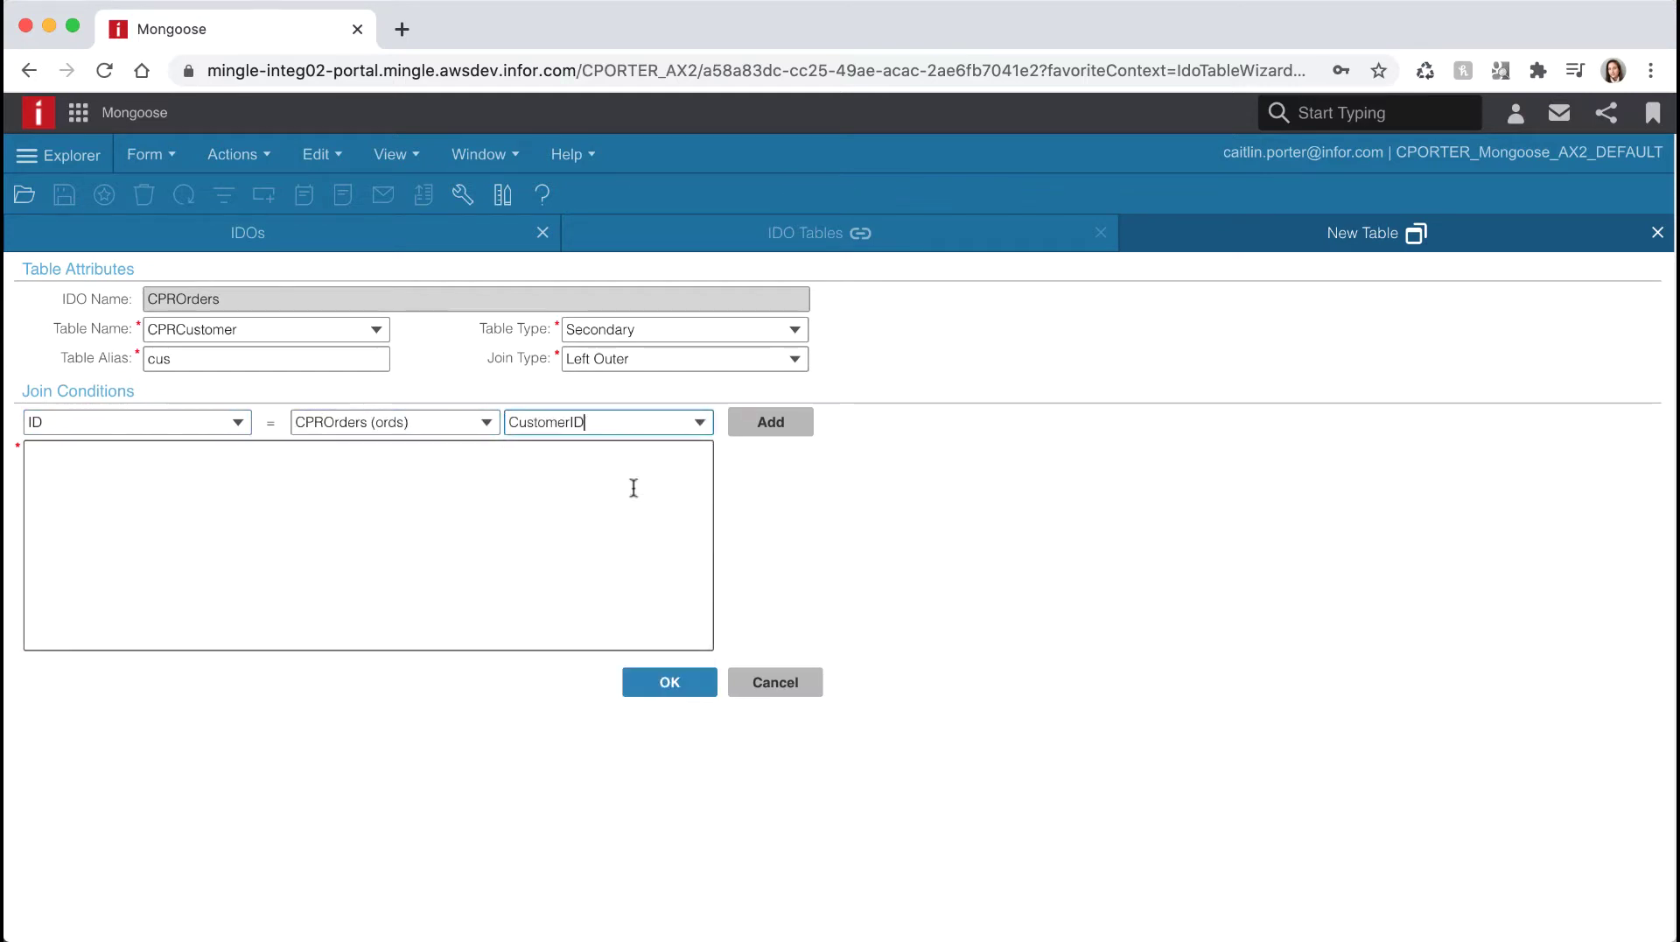
pyautogui.click(770, 422)
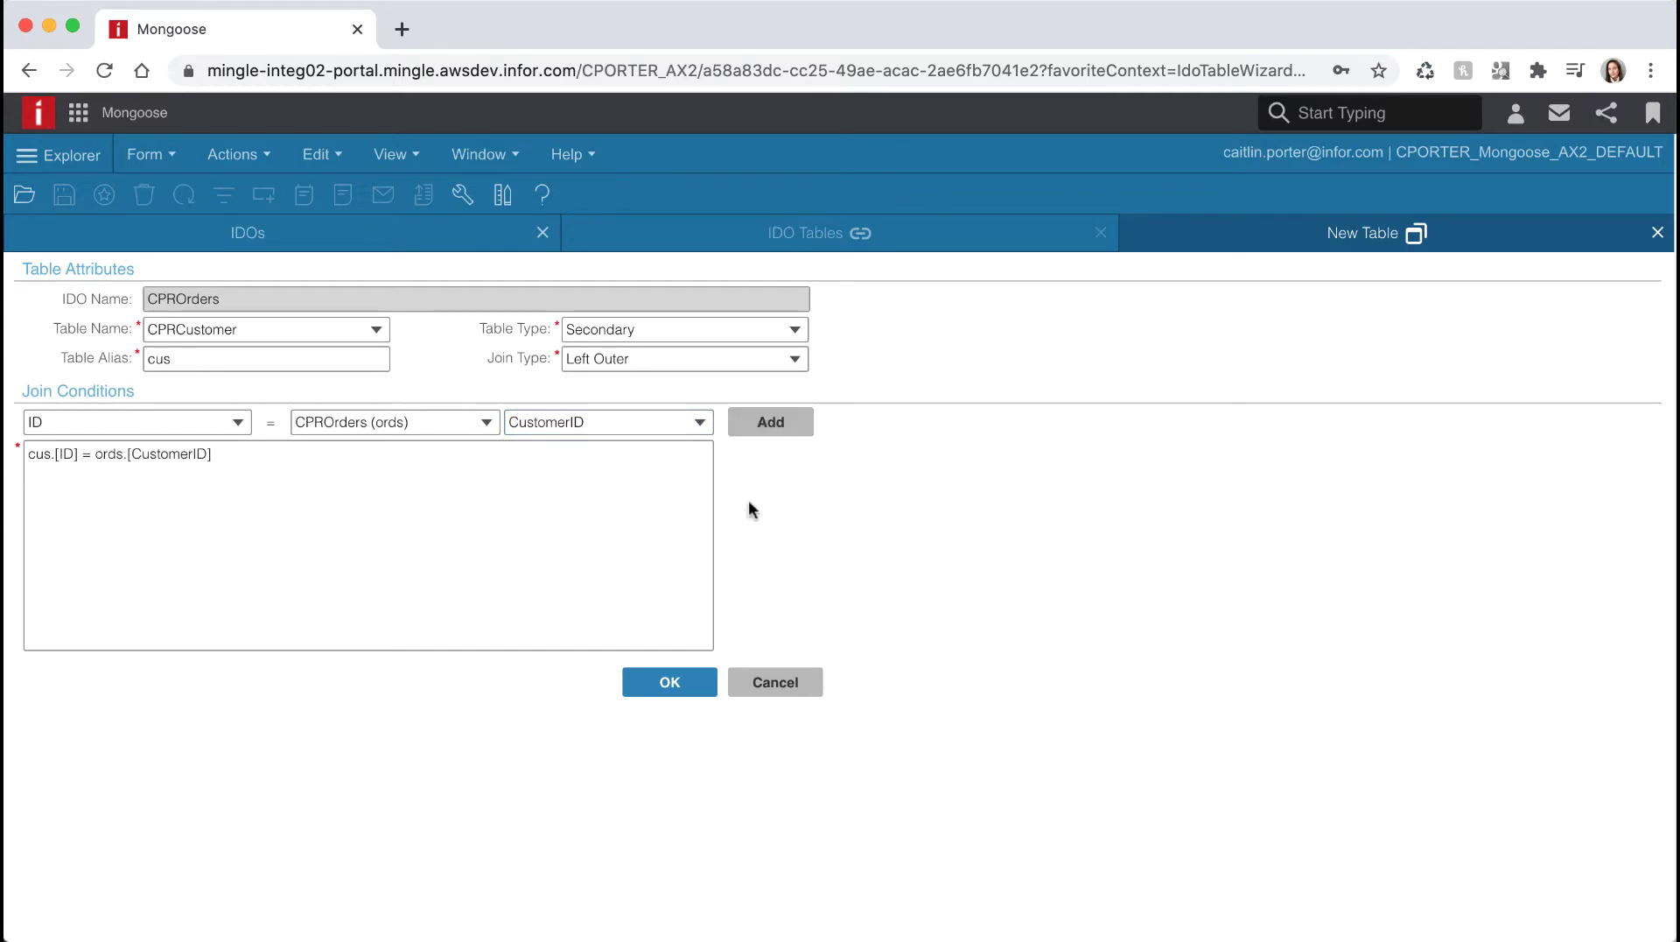
pyautogui.click(684, 681)
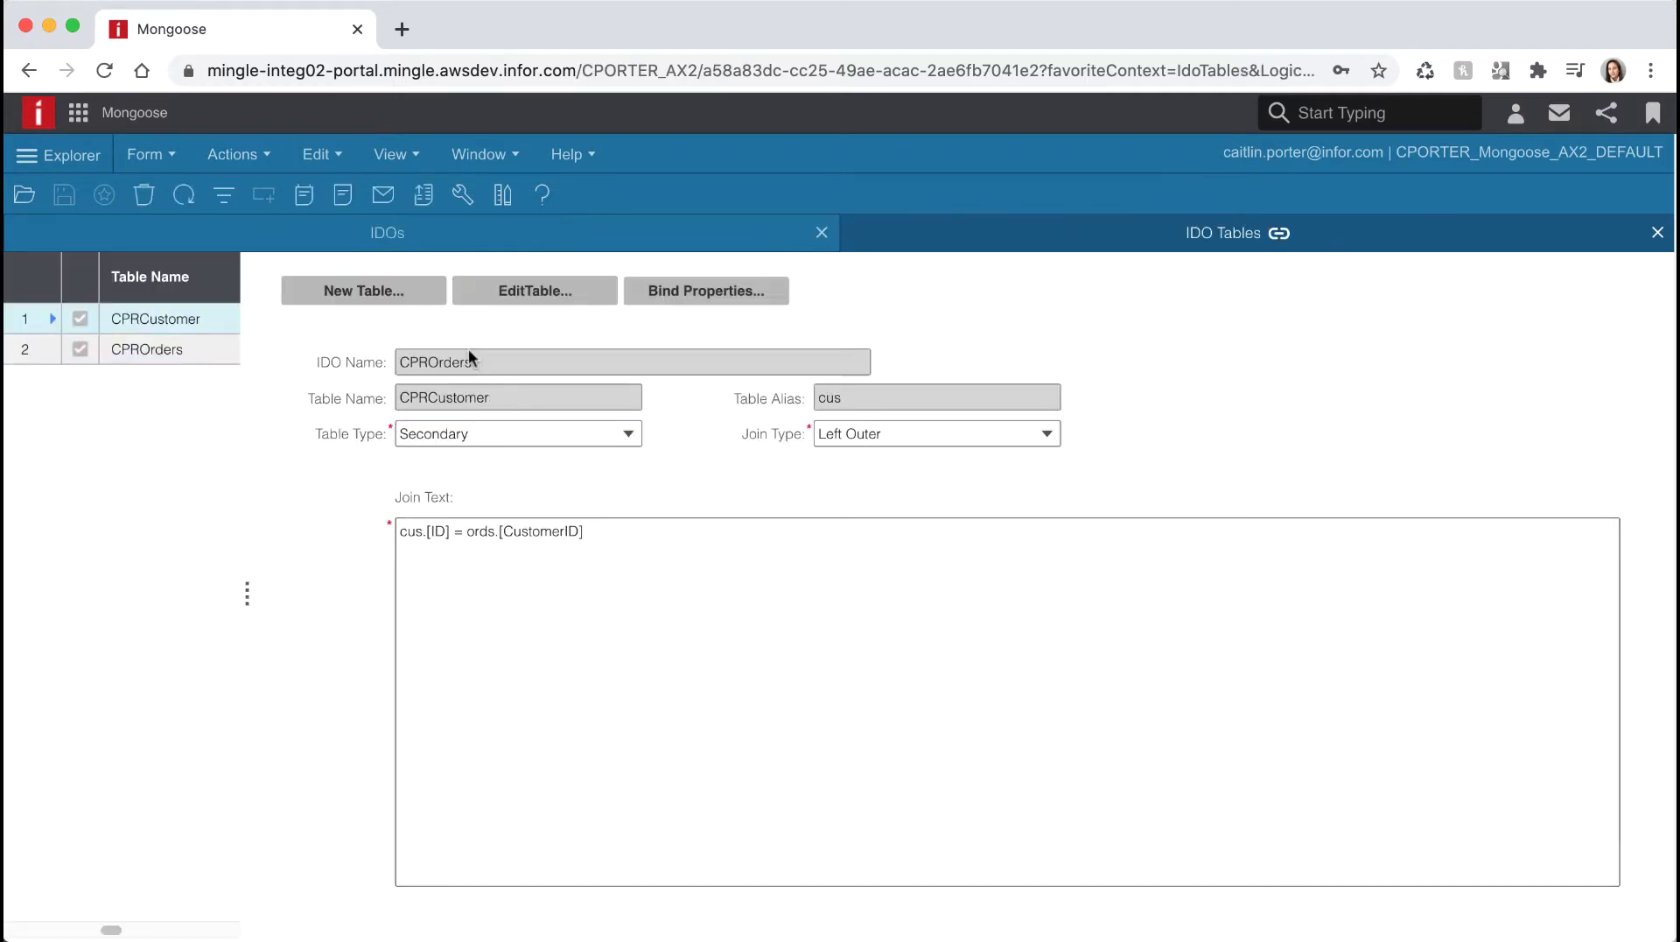
# Step: Start another new secondary table for the IDO using table CPRItems with the alias itms
pyautogui.click(395, 302)
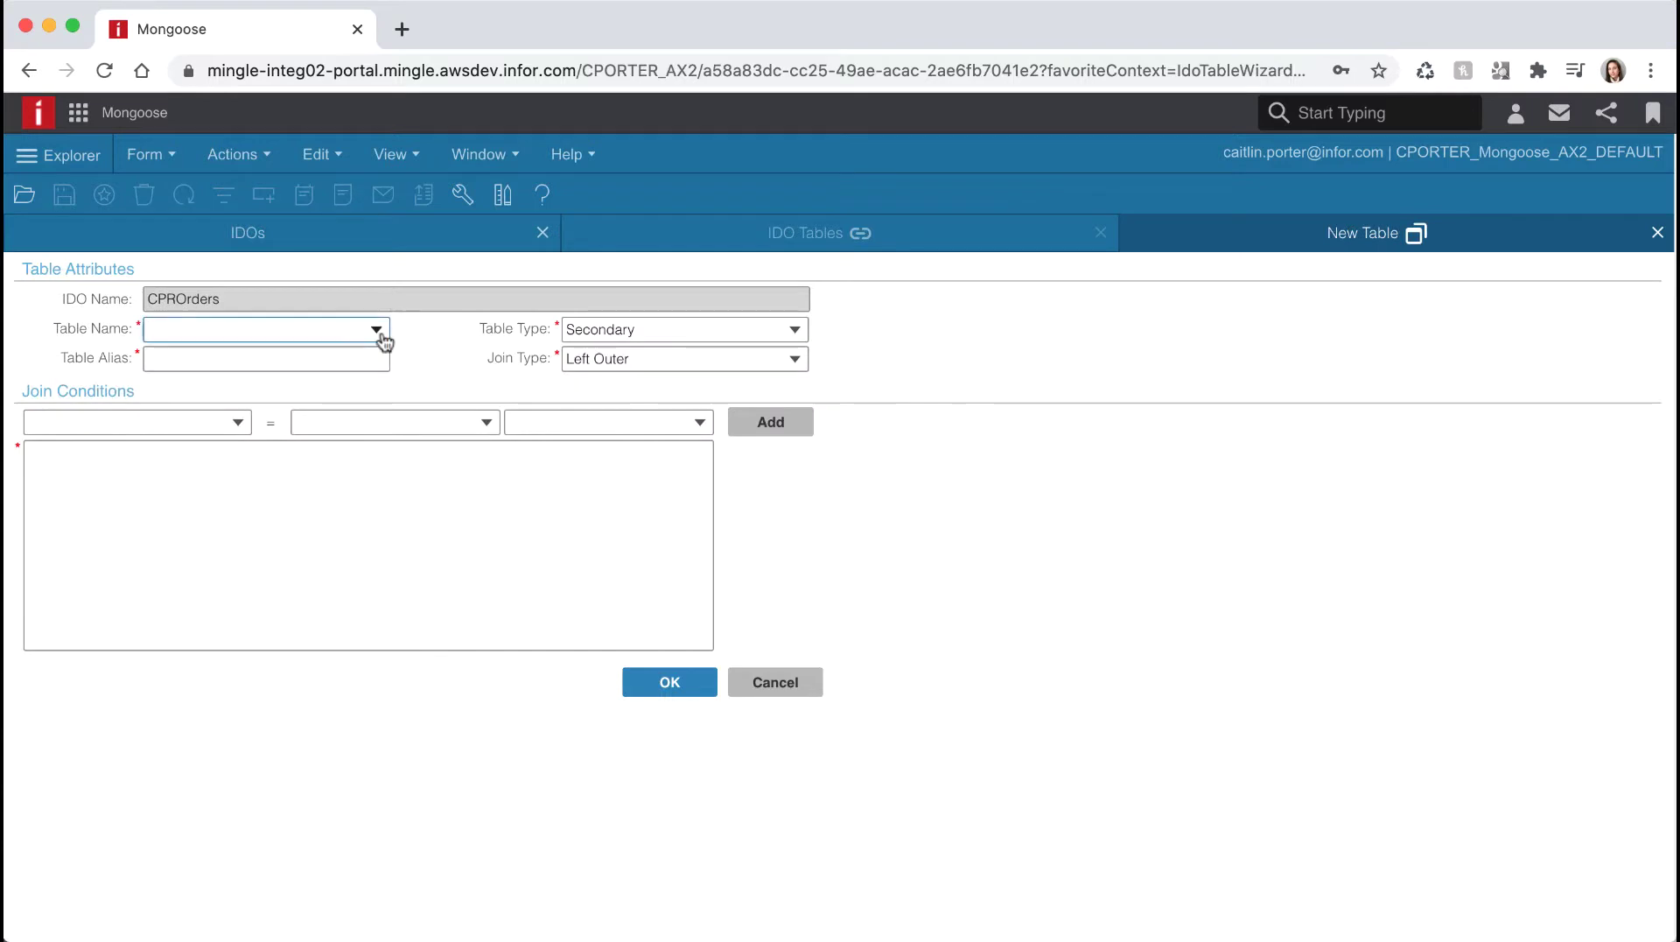
pyautogui.write('CPR')
pyautogui.write('Items')
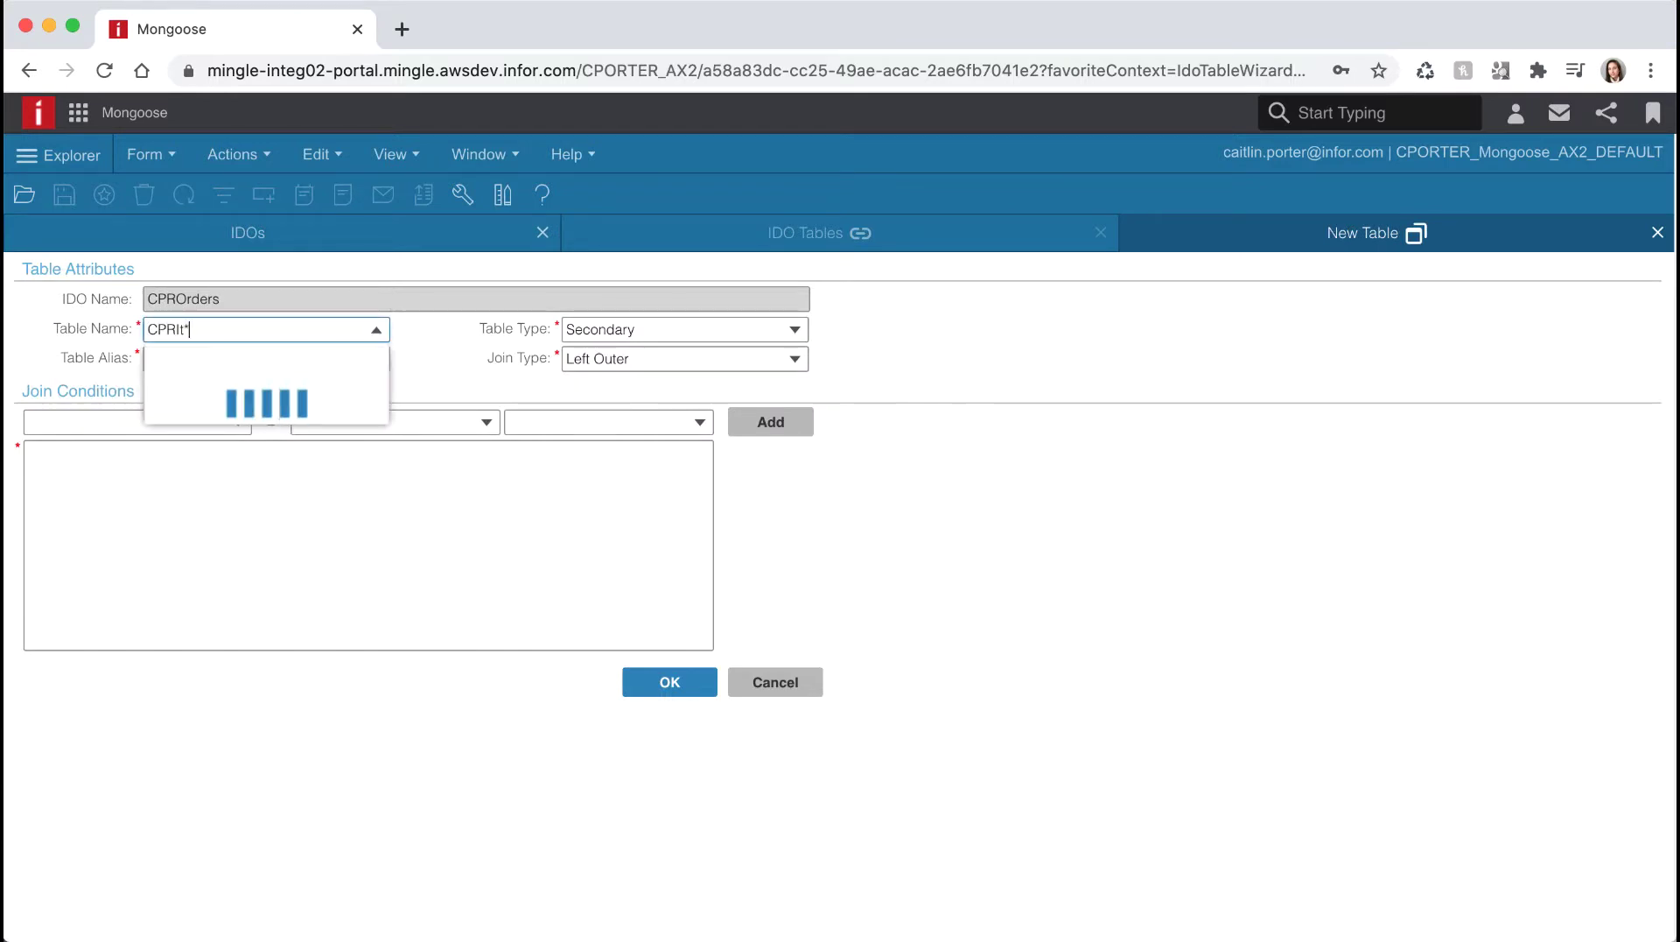
pyautogui.click(368, 357)
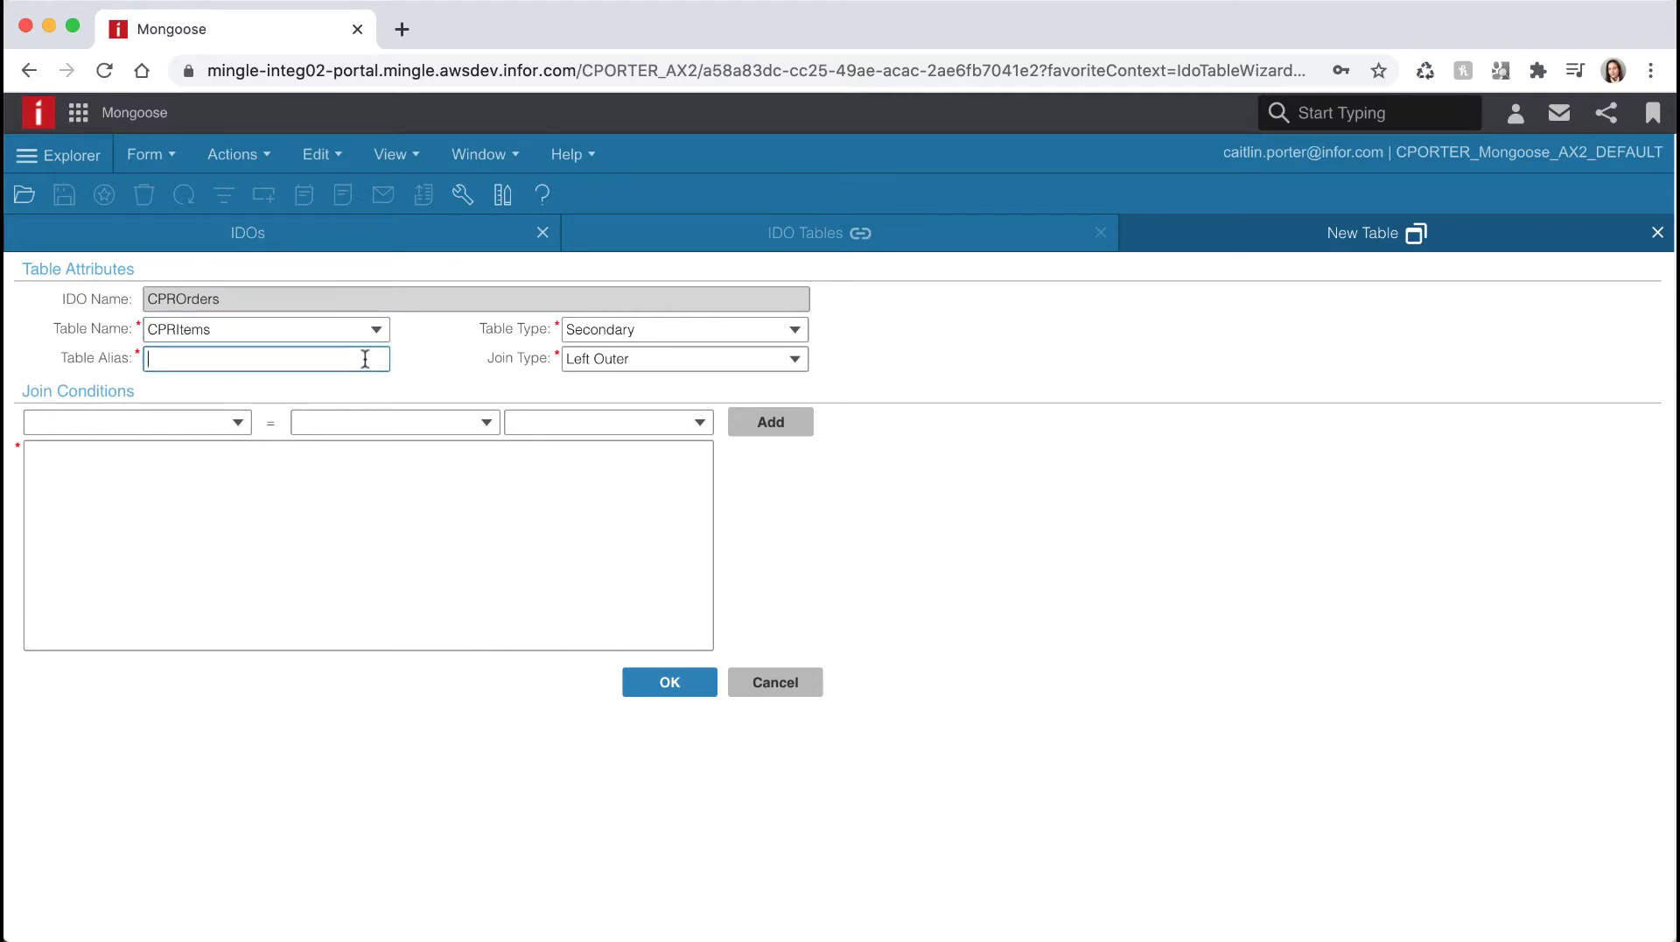
pyautogui.write('itms')
pyautogui.press('Tab')
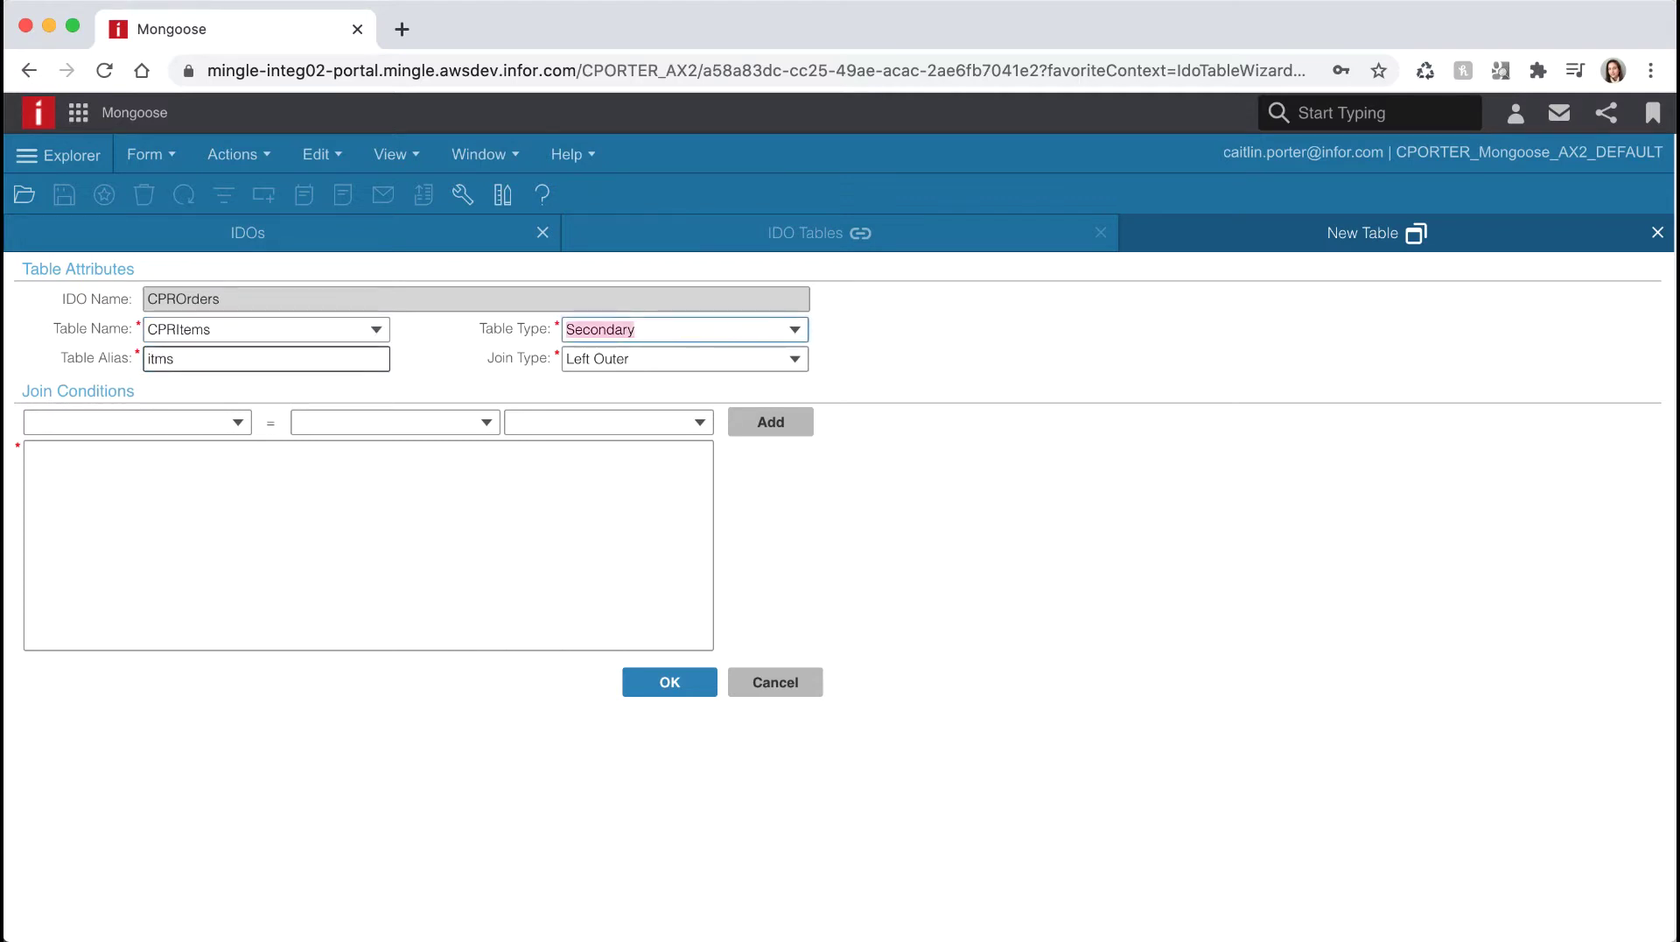
# Step: Add the join condition matching Item to Item in CPROrders (ords) and save the CPRItems table
pyautogui.click(239, 424)
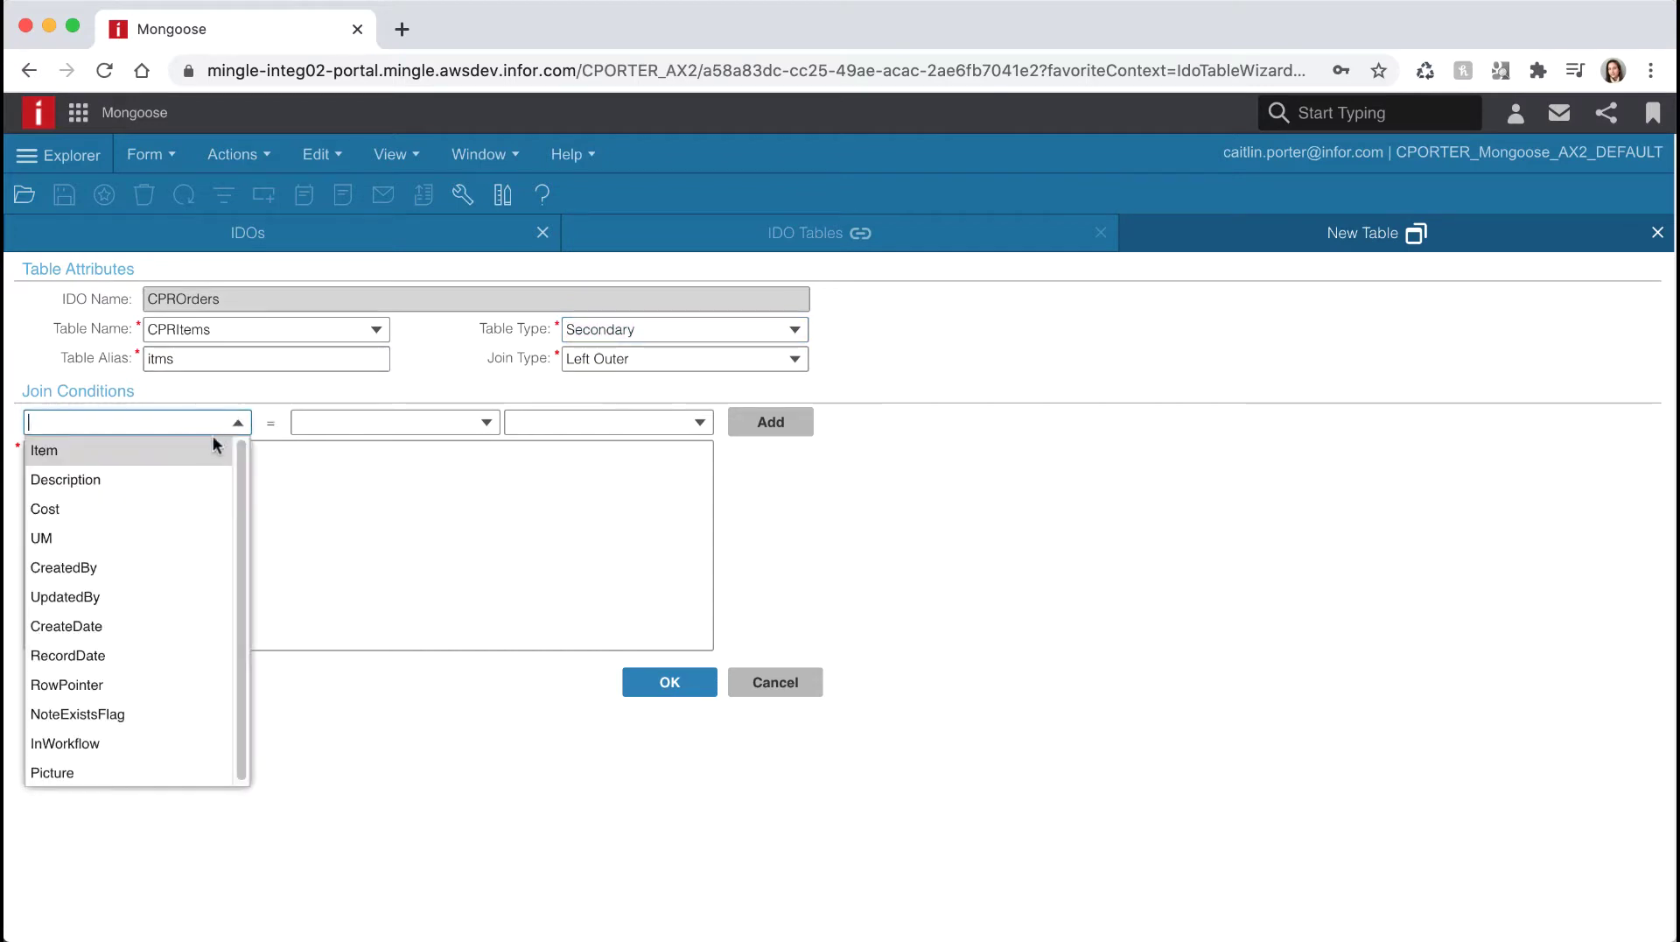
pyautogui.click(213, 448)
pyautogui.click(487, 423)
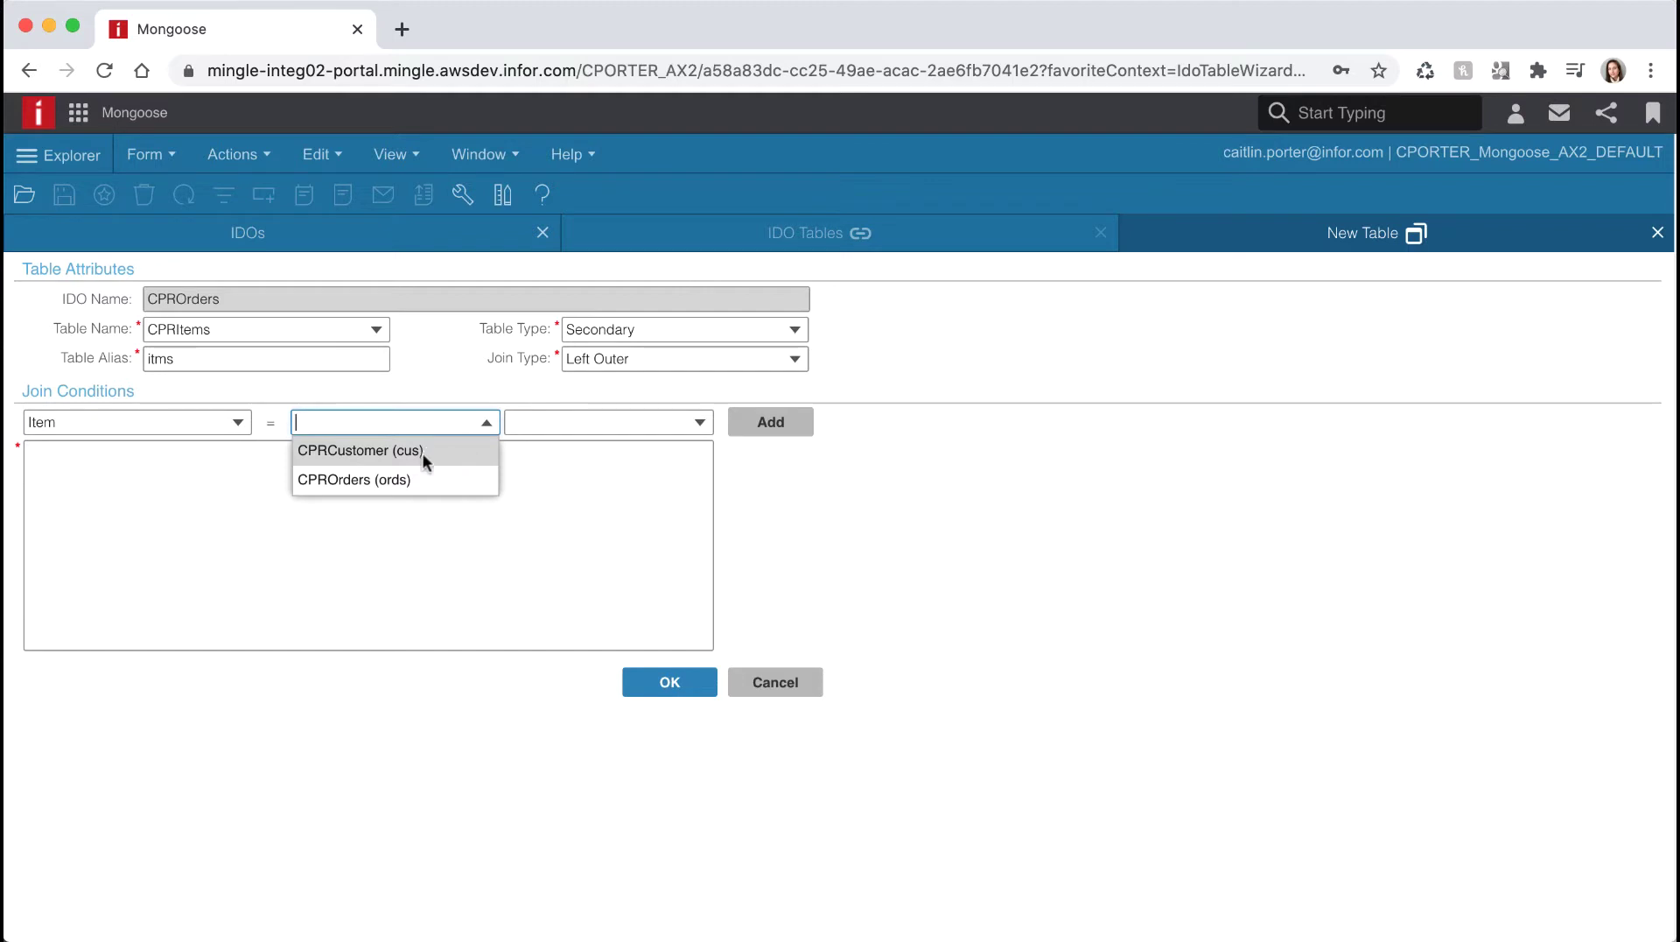
pyautogui.click(413, 480)
pyautogui.click(648, 429)
pyautogui.click(701, 425)
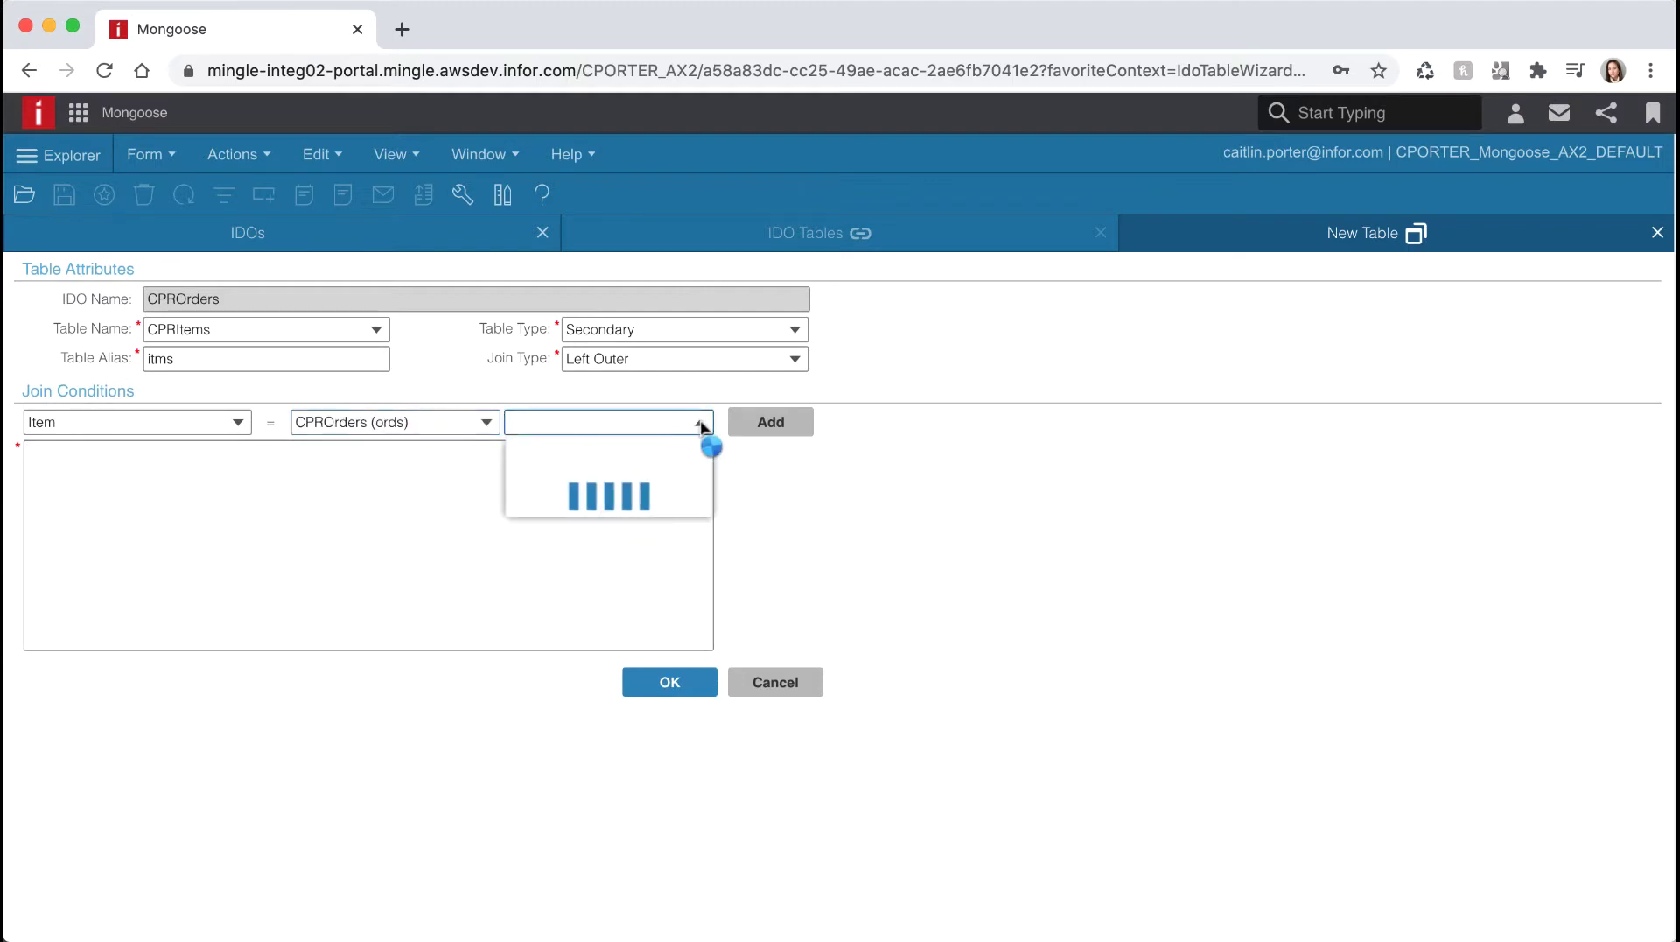
pyautogui.click(592, 508)
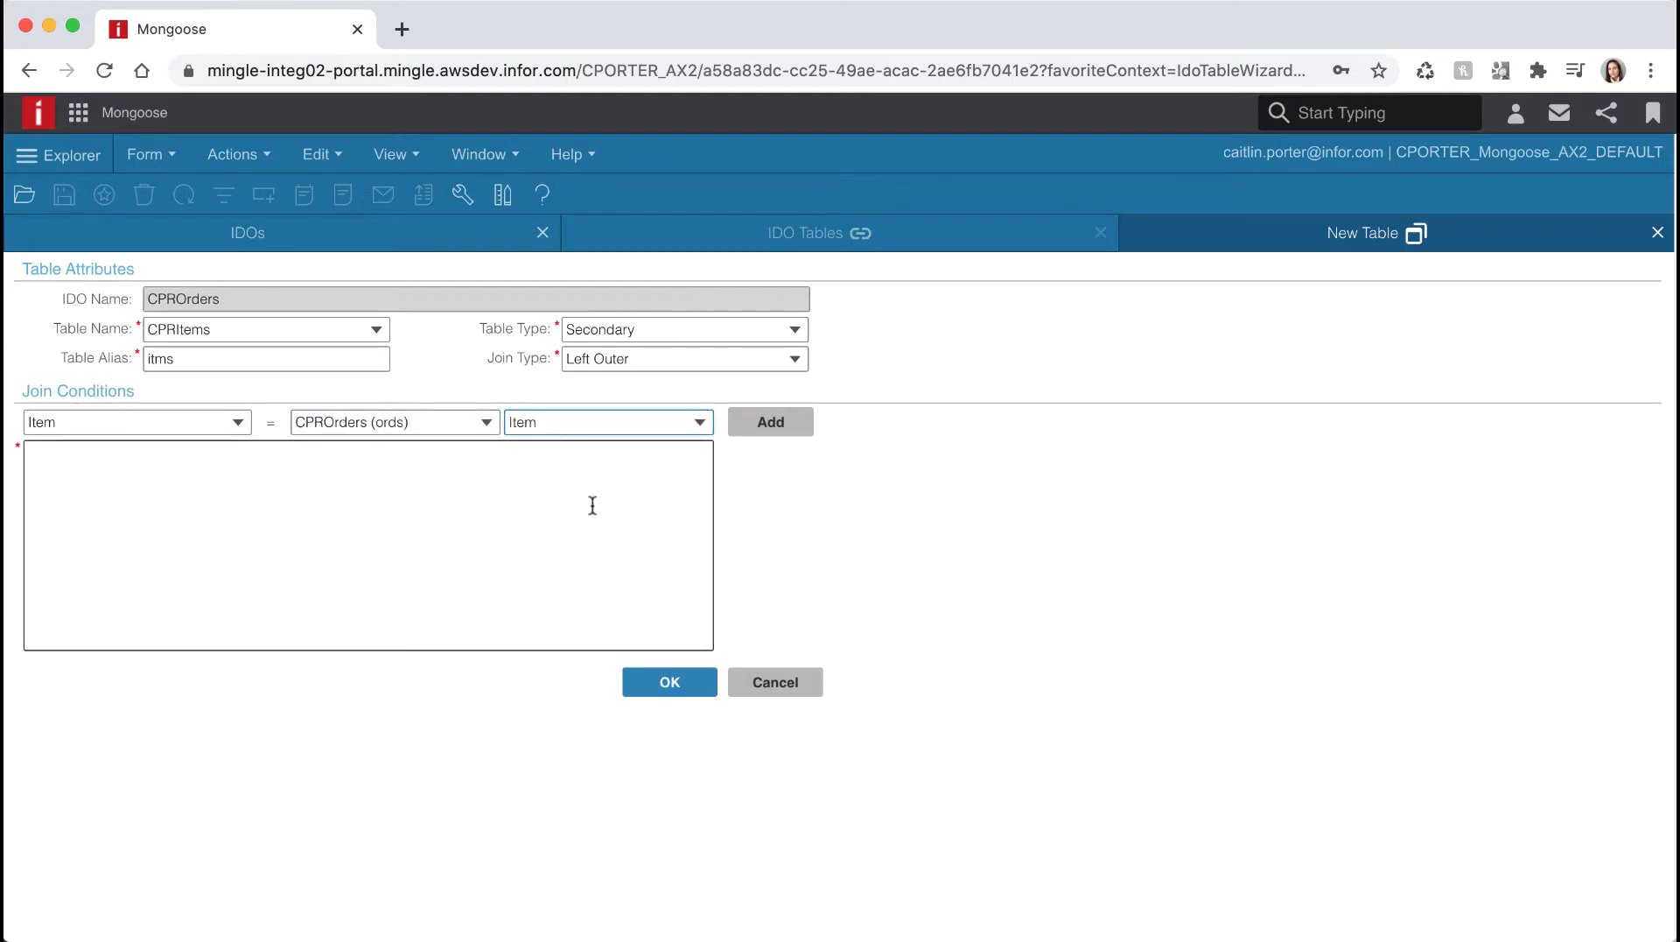
pyautogui.click(760, 427)
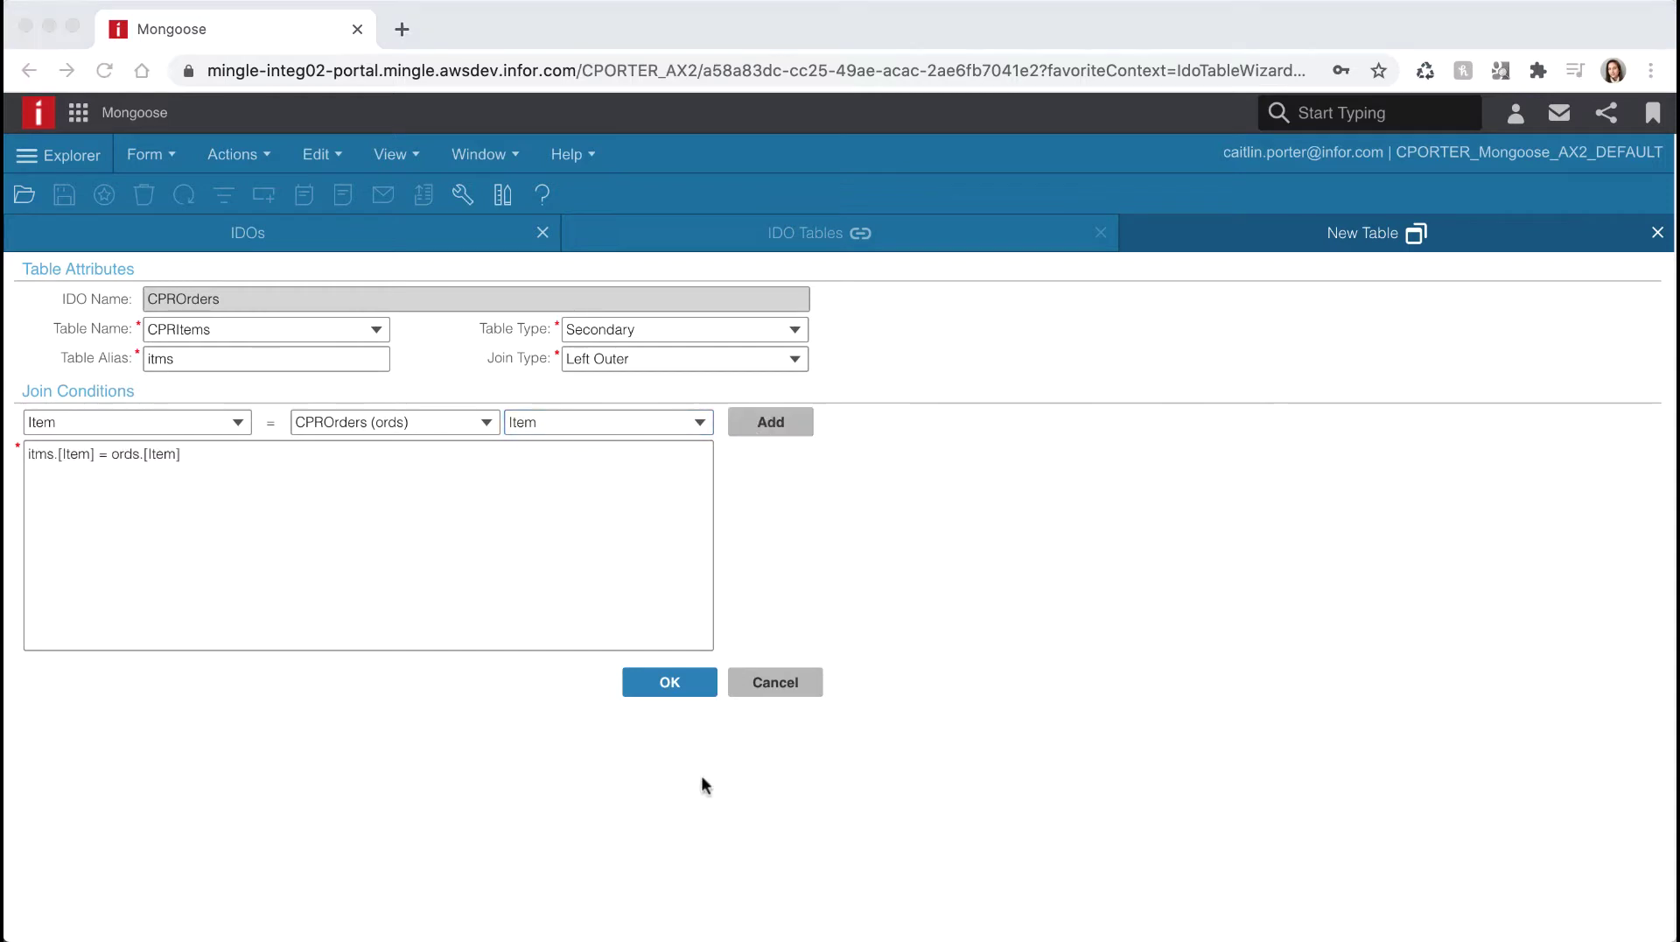
pyautogui.click(669, 683)
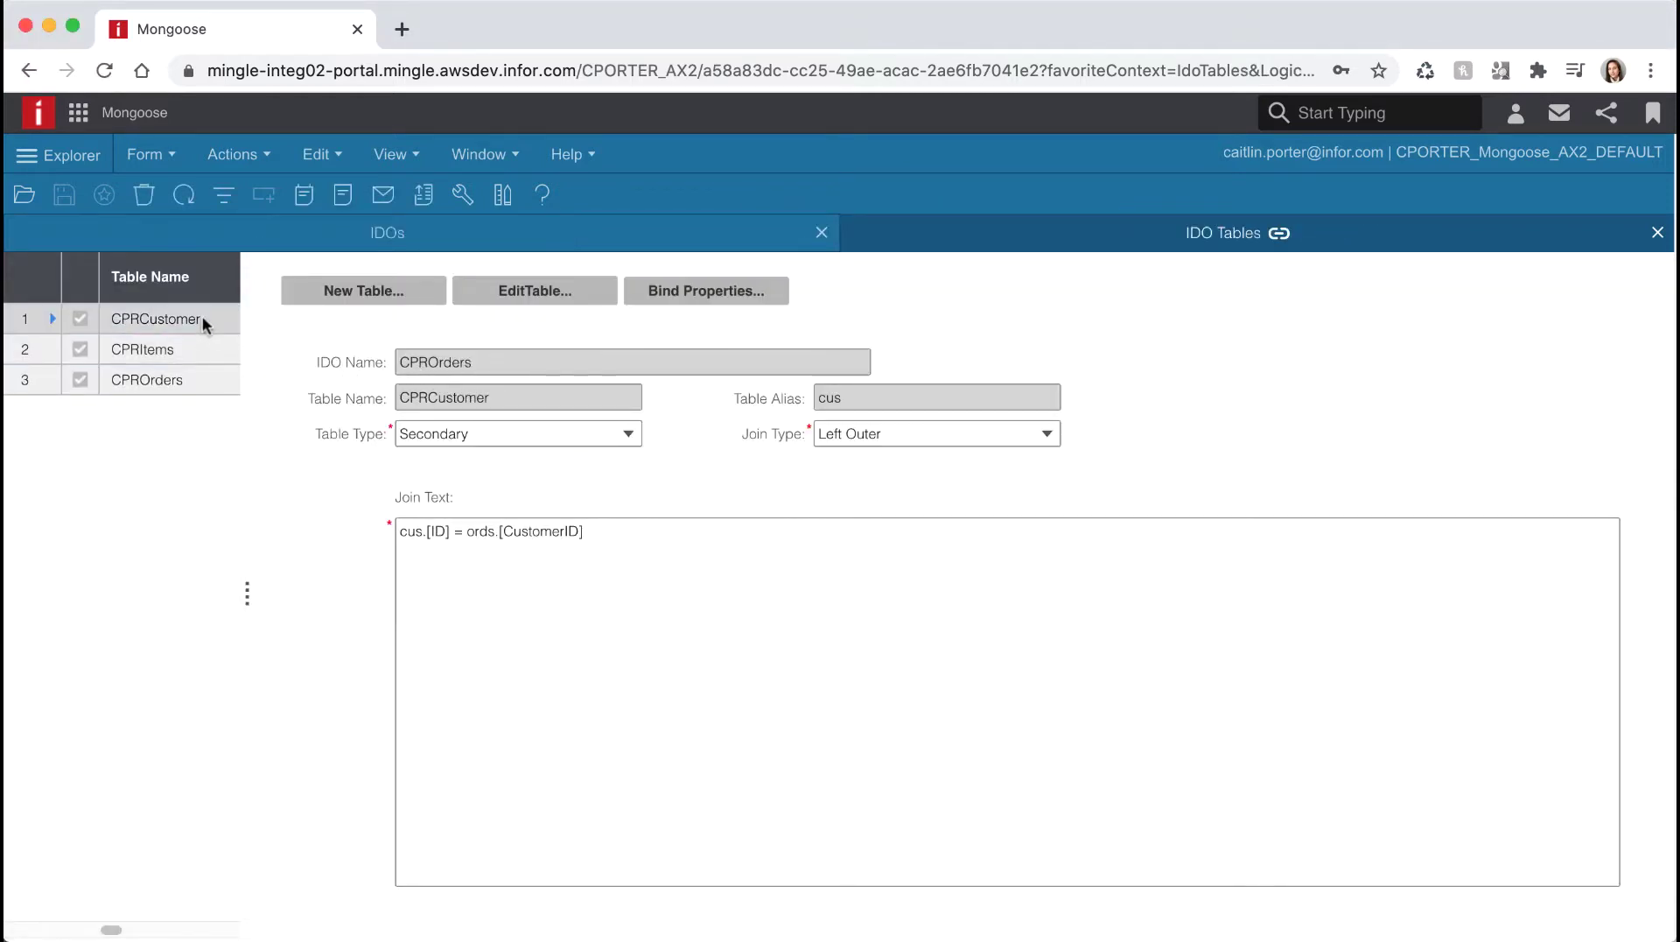
# Step: Begin binding properties for CPRCustomer and exclude every column except Name and Address
pyautogui.click(706, 293)
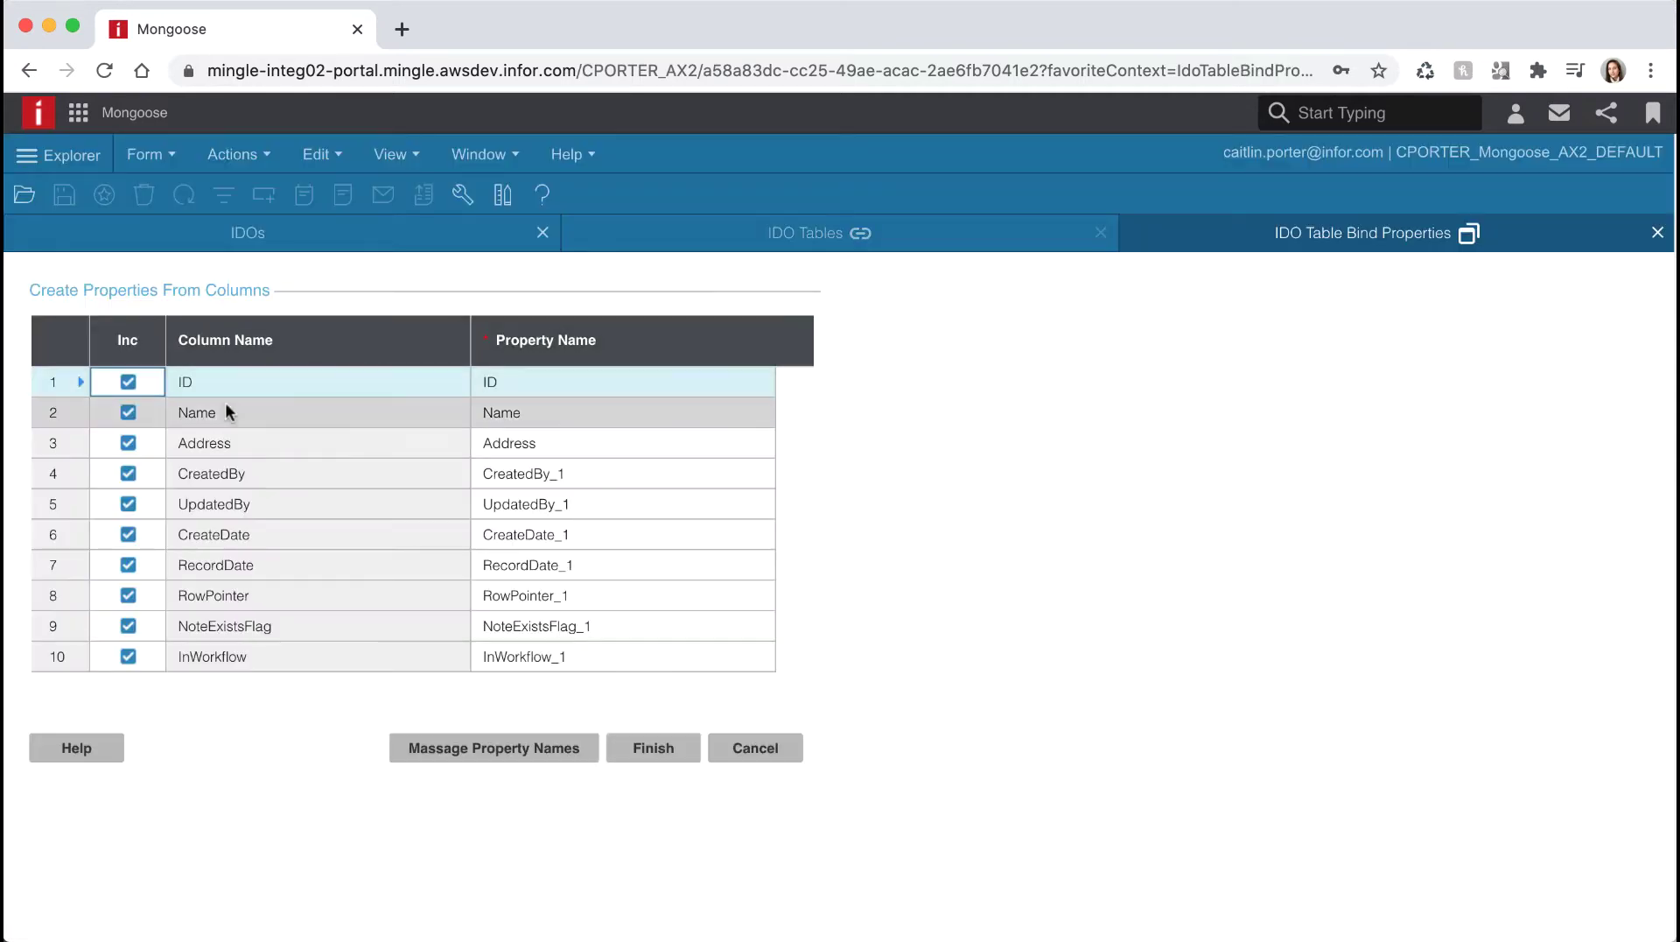
pyautogui.click(128, 381)
pyautogui.click(128, 473)
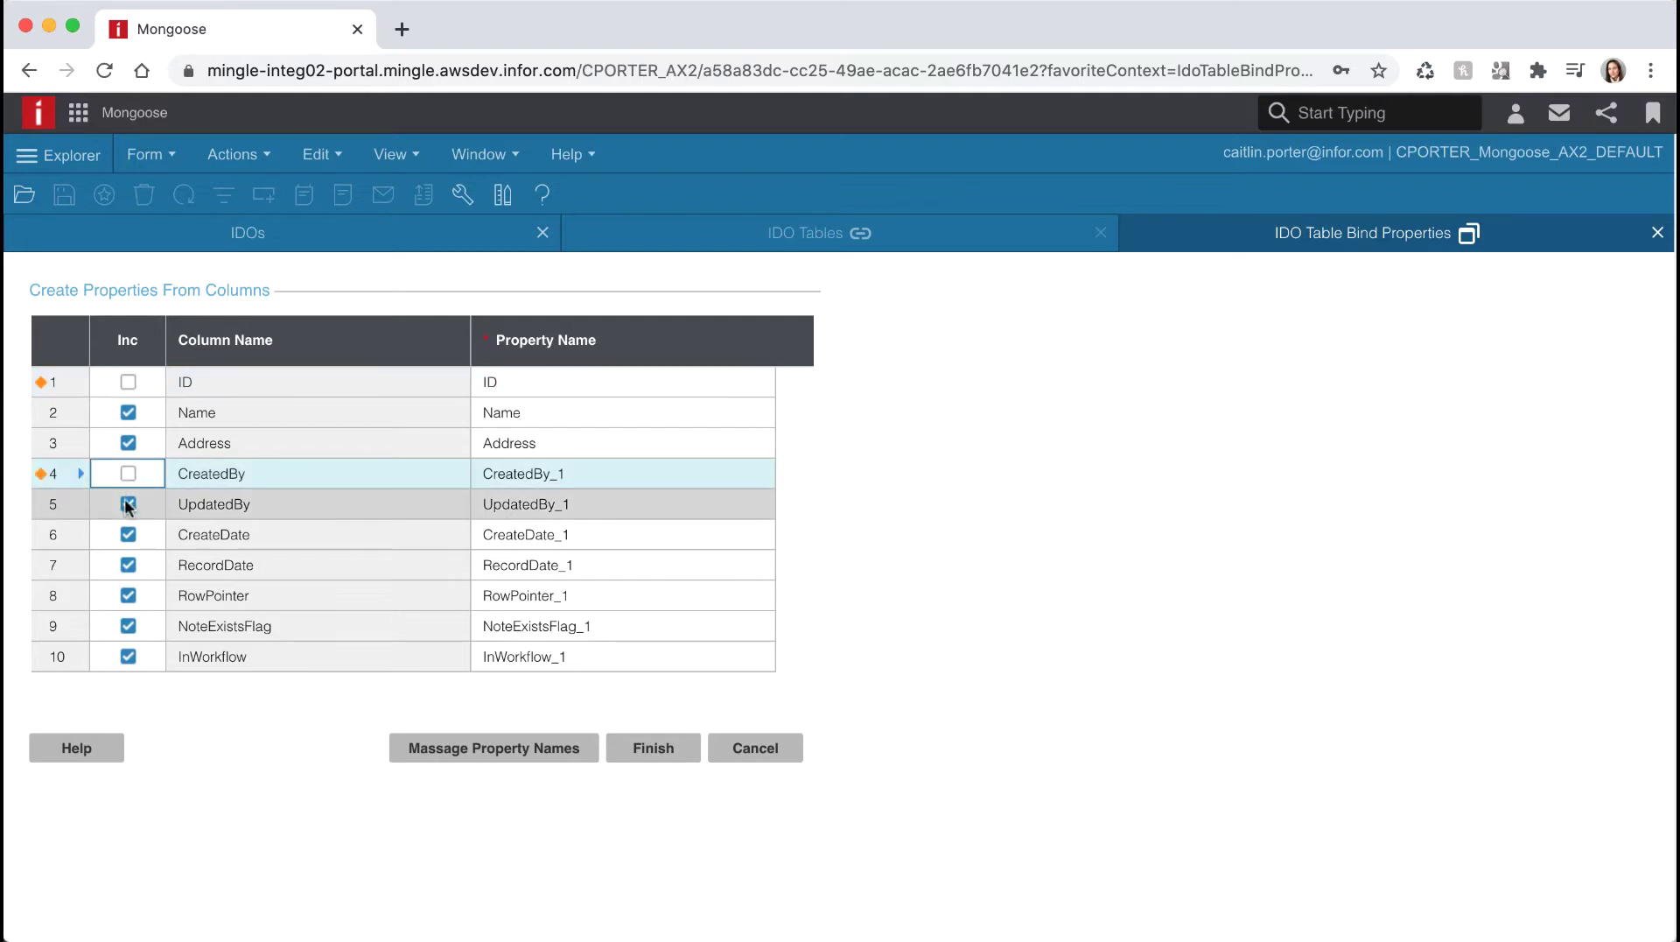
pyautogui.click(128, 504)
pyautogui.click(128, 534)
pyautogui.click(127, 564)
pyautogui.click(128, 595)
pyautogui.click(128, 625)
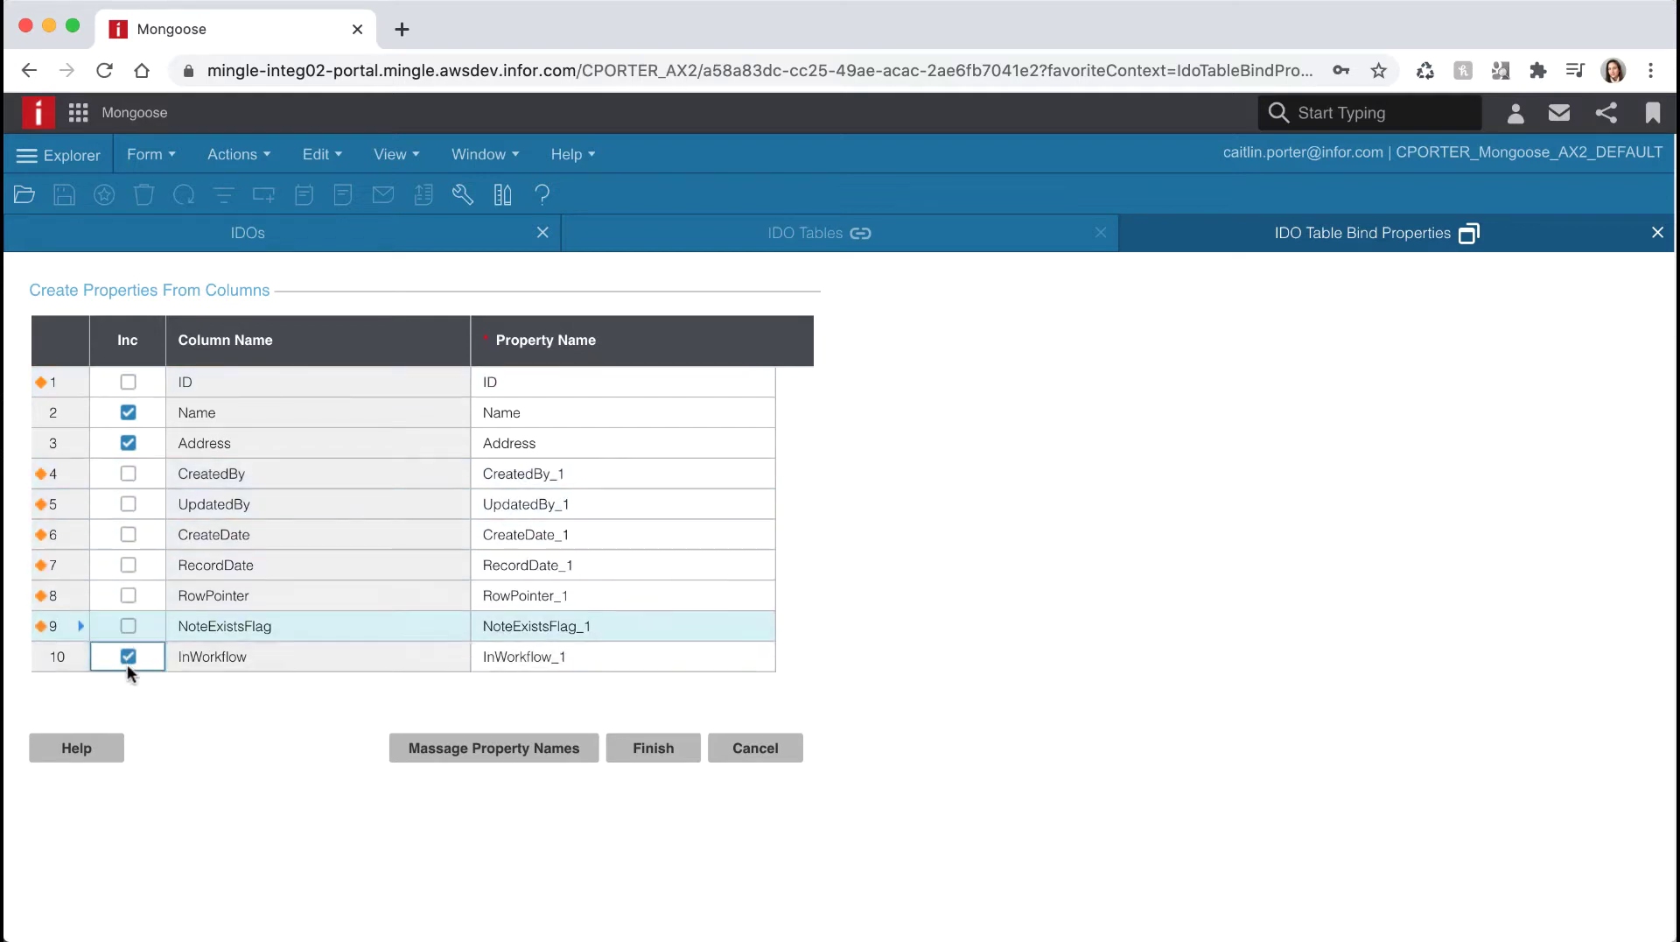
pyautogui.click(128, 656)
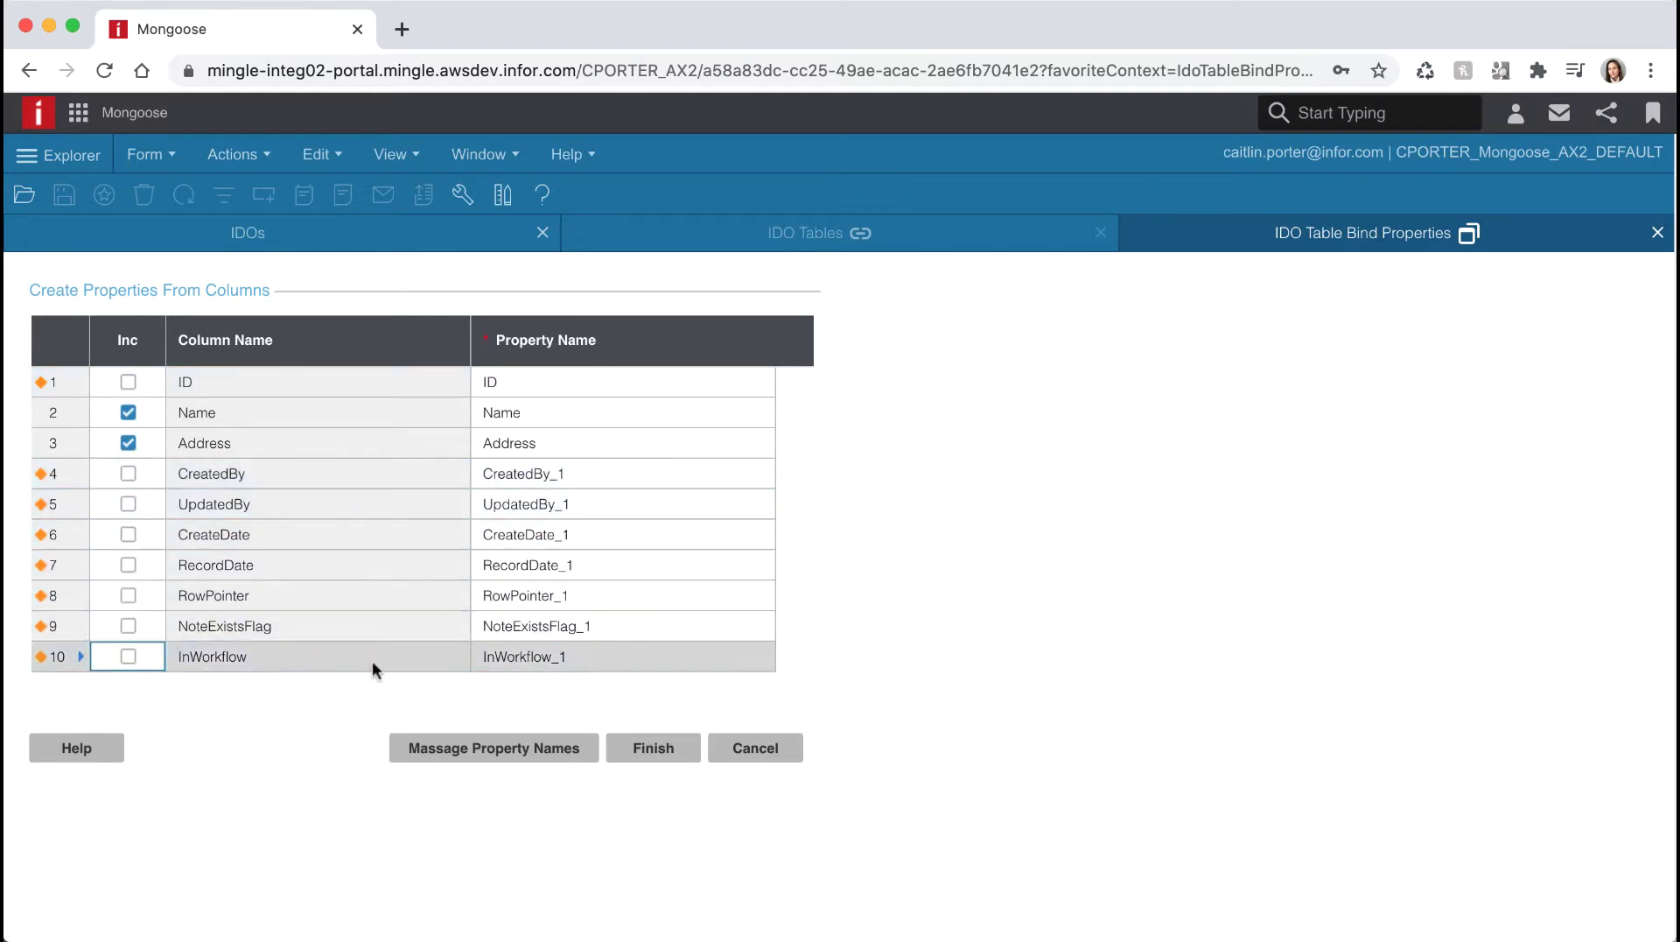
# Step: Prefix the included property names with Cus, finish creating the customer properties, and close the resulting properties form
pyautogui.click(477, 751)
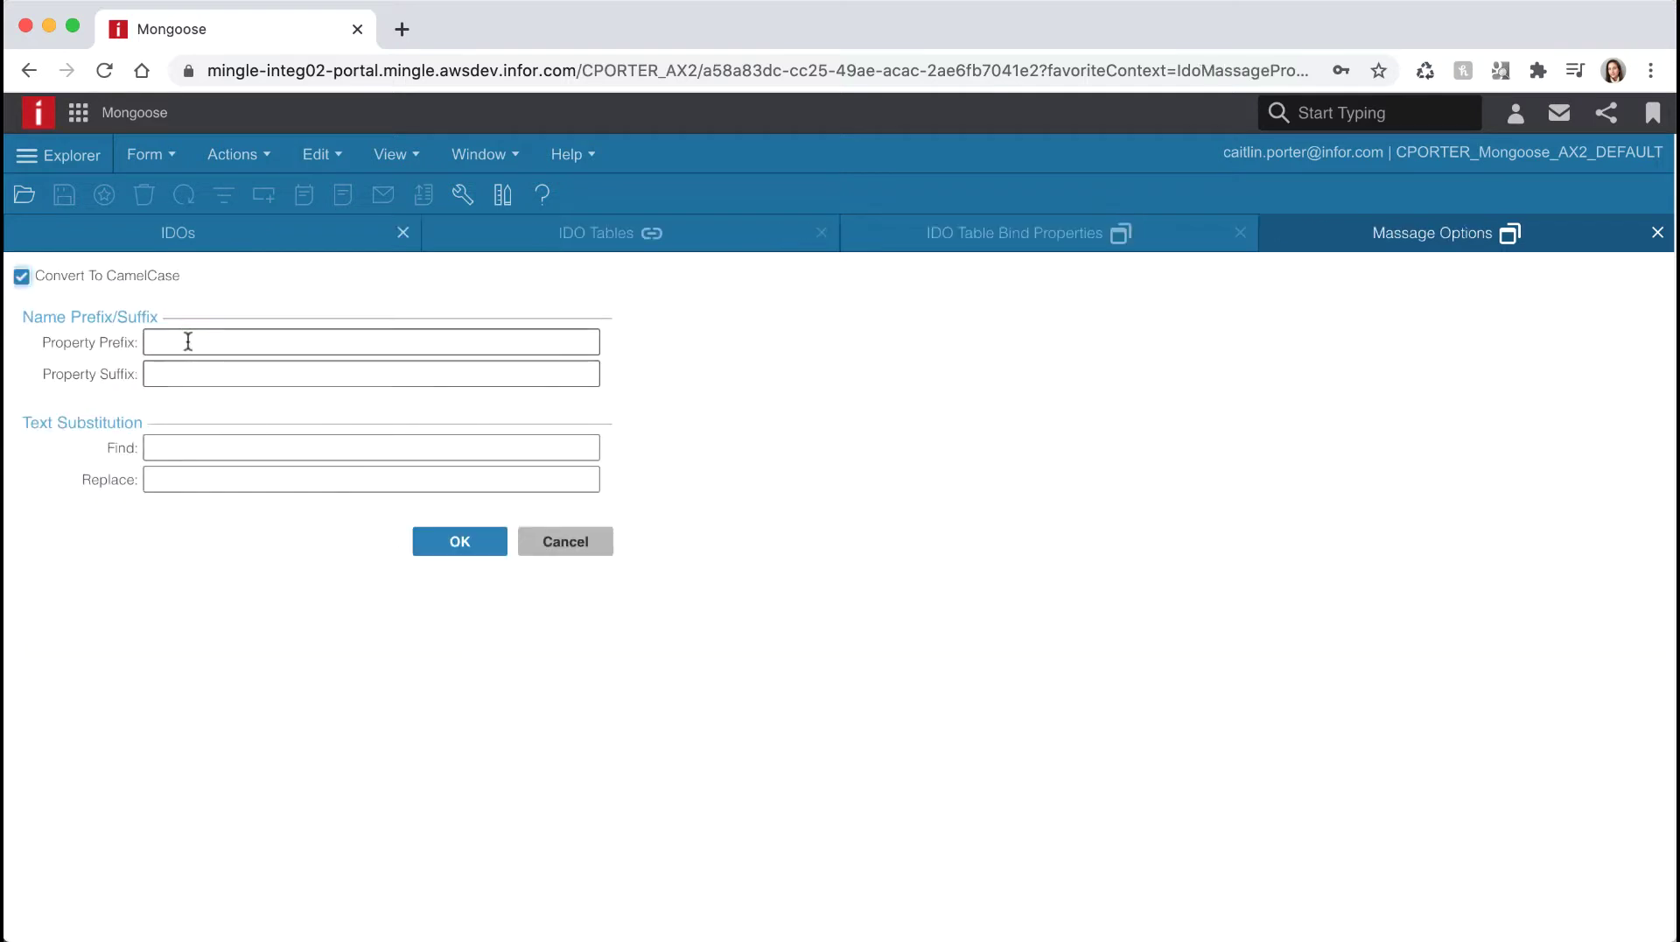
pyautogui.click(150, 341)
pyautogui.write('Cus')
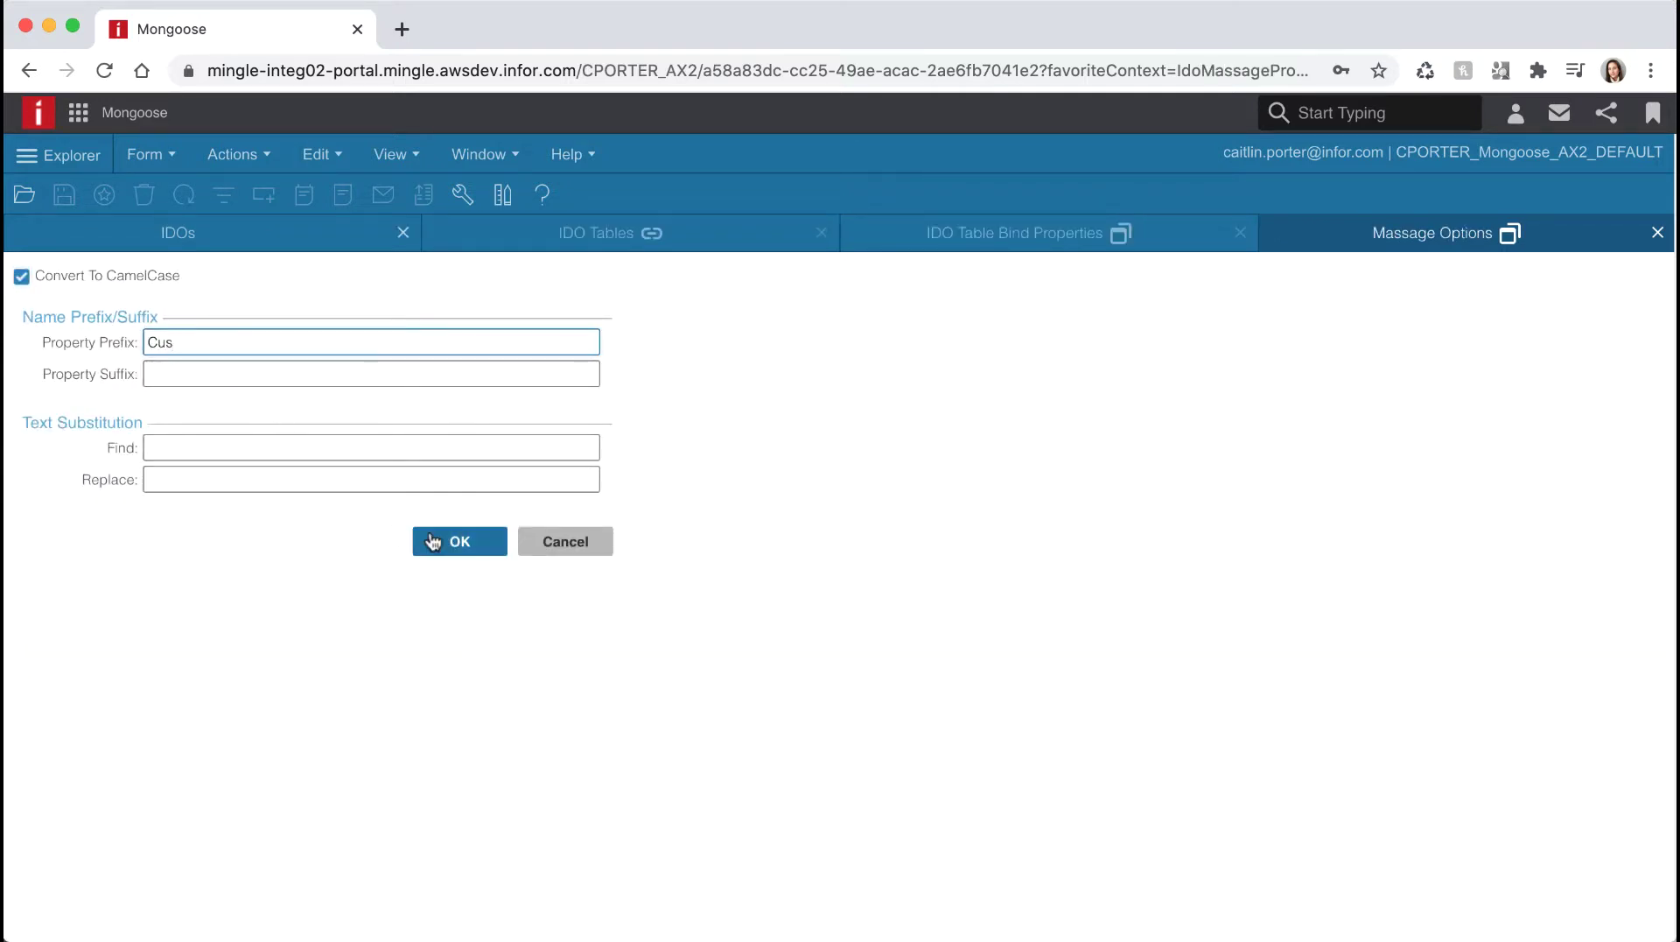
pyautogui.click(433, 541)
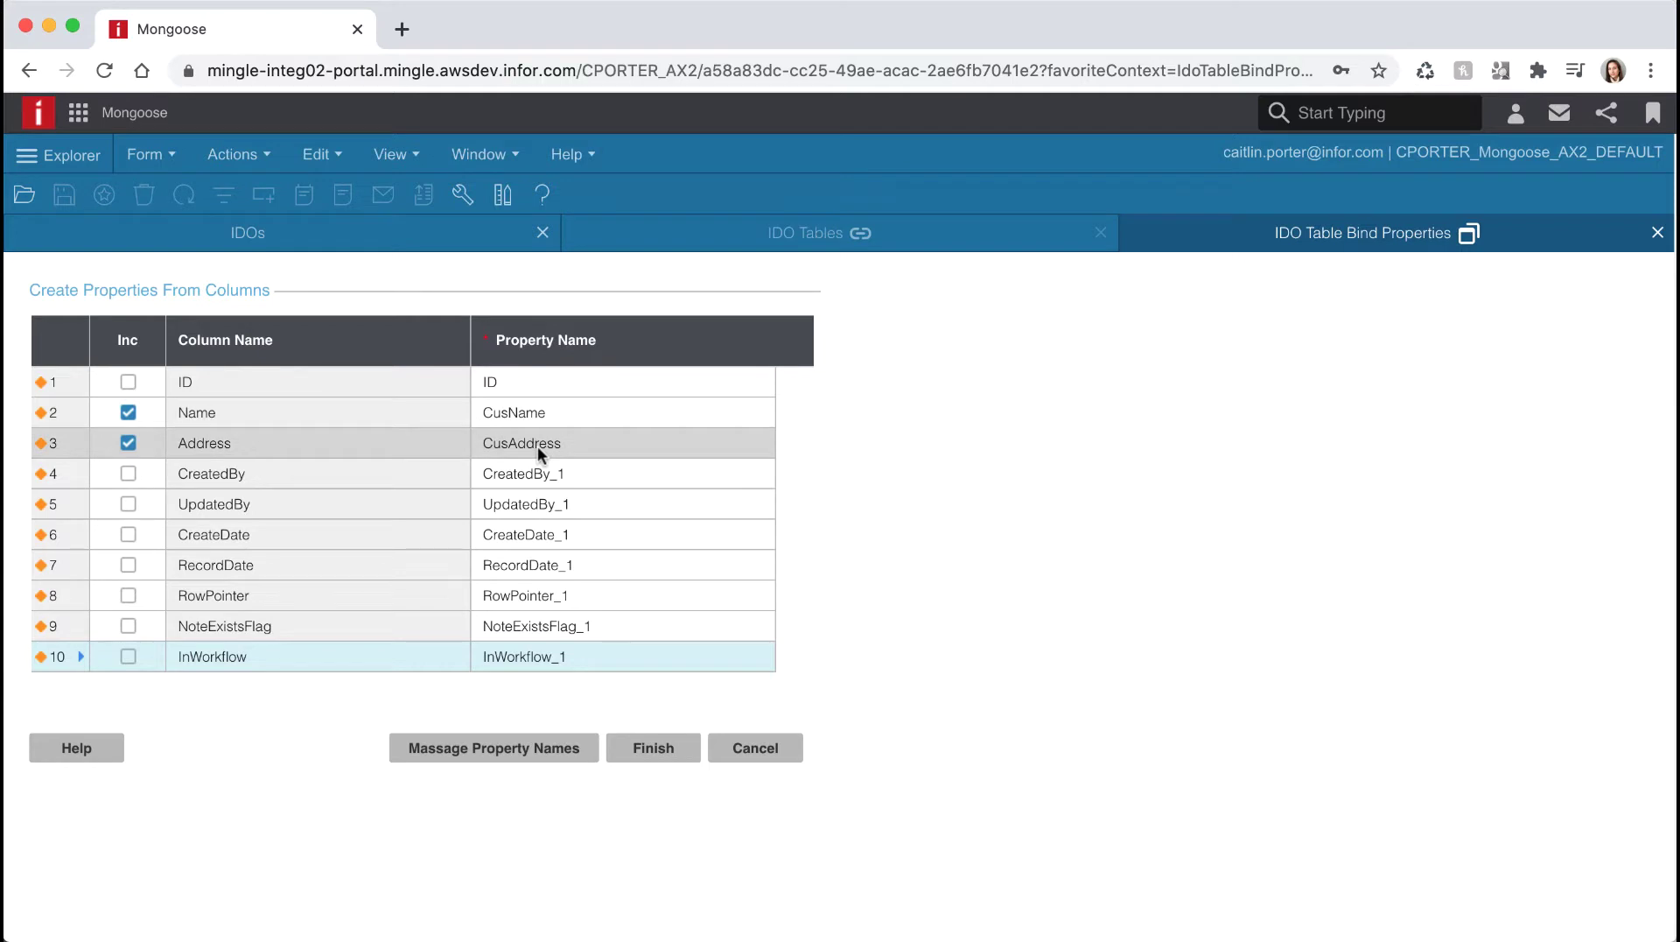
pyautogui.click(646, 753)
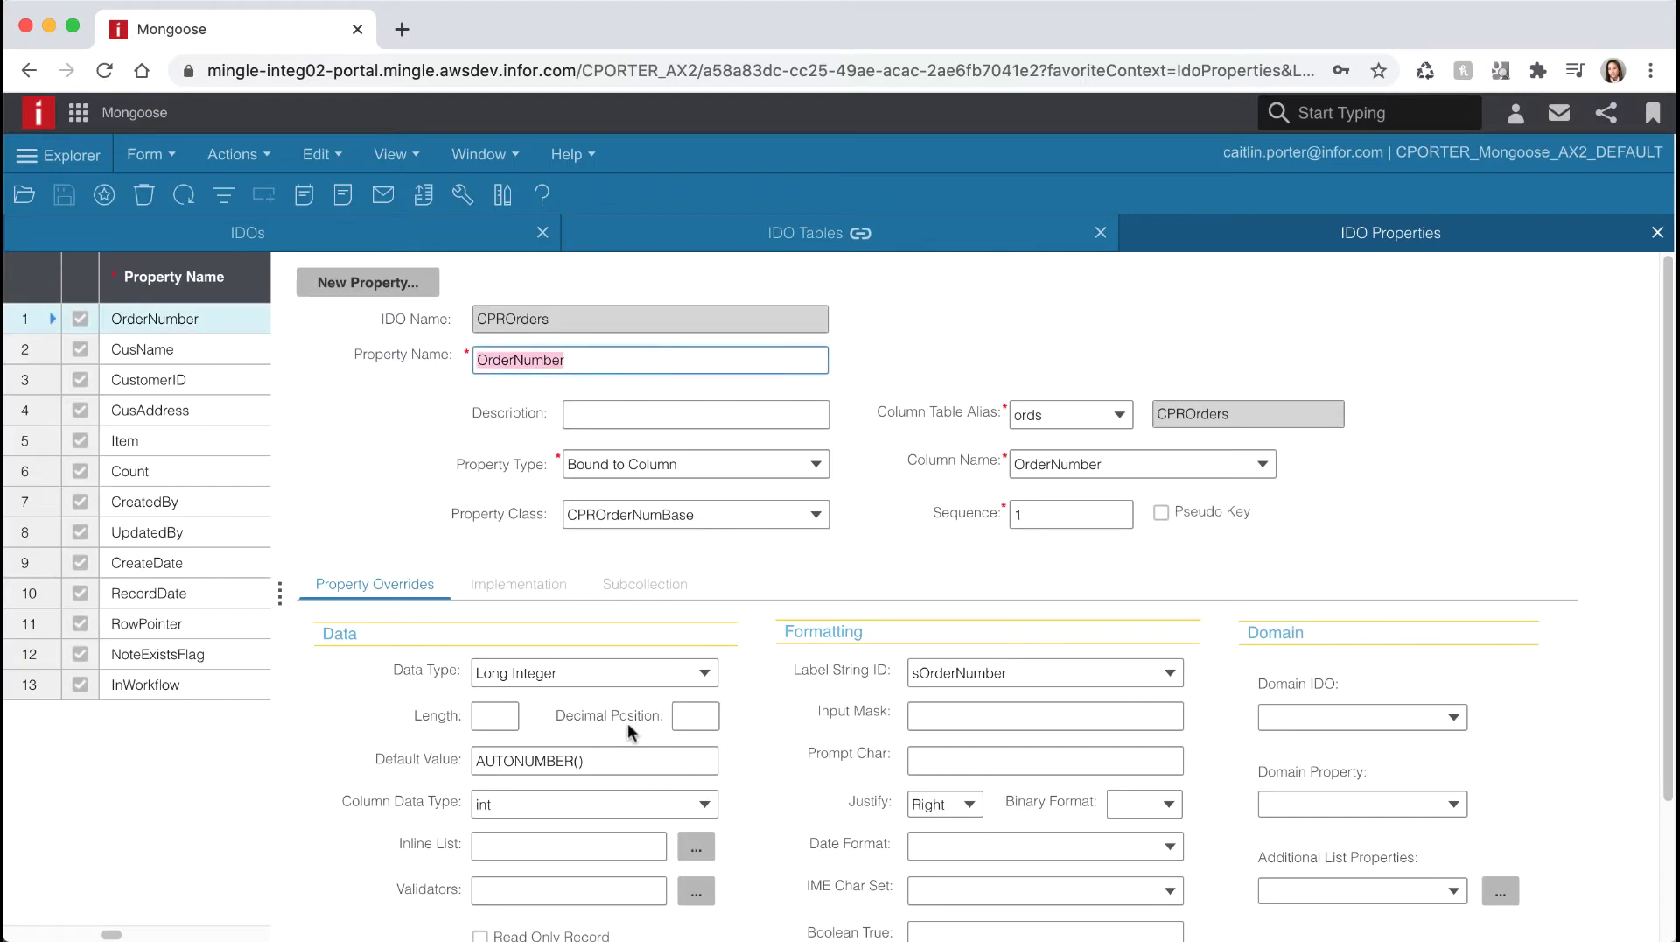
pyautogui.click(1657, 232)
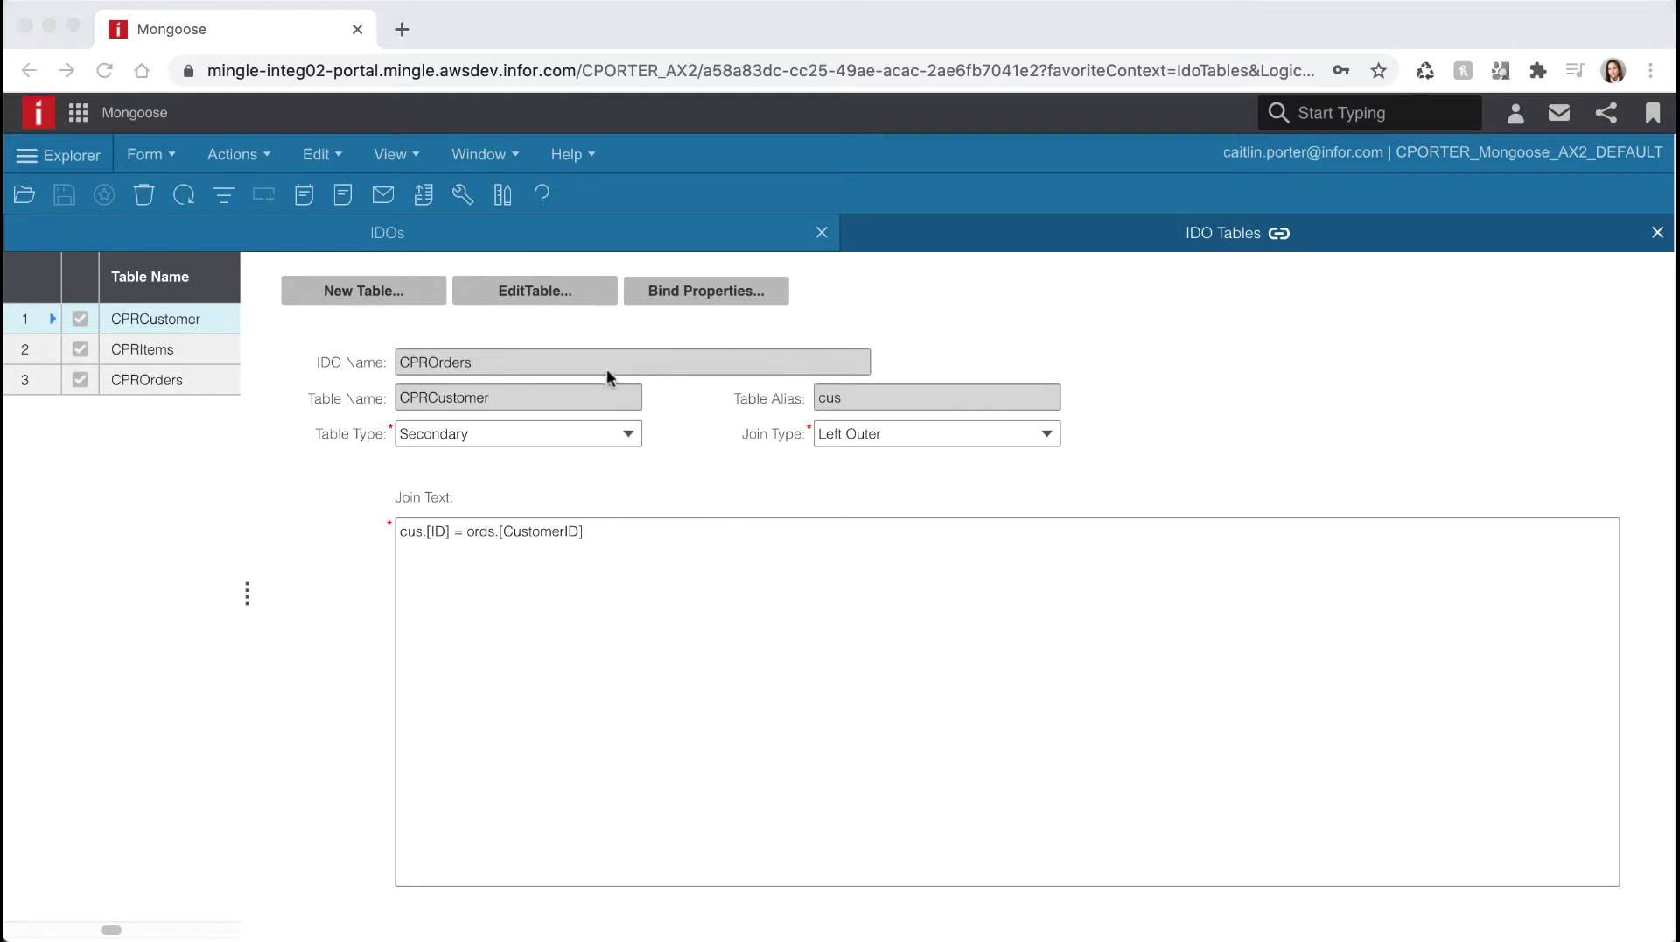
# Step: Begin binding properties for the CPRItems table and exclude every column except Description, Cost and Picture
pyautogui.click(165, 353)
pyautogui.click(165, 353)
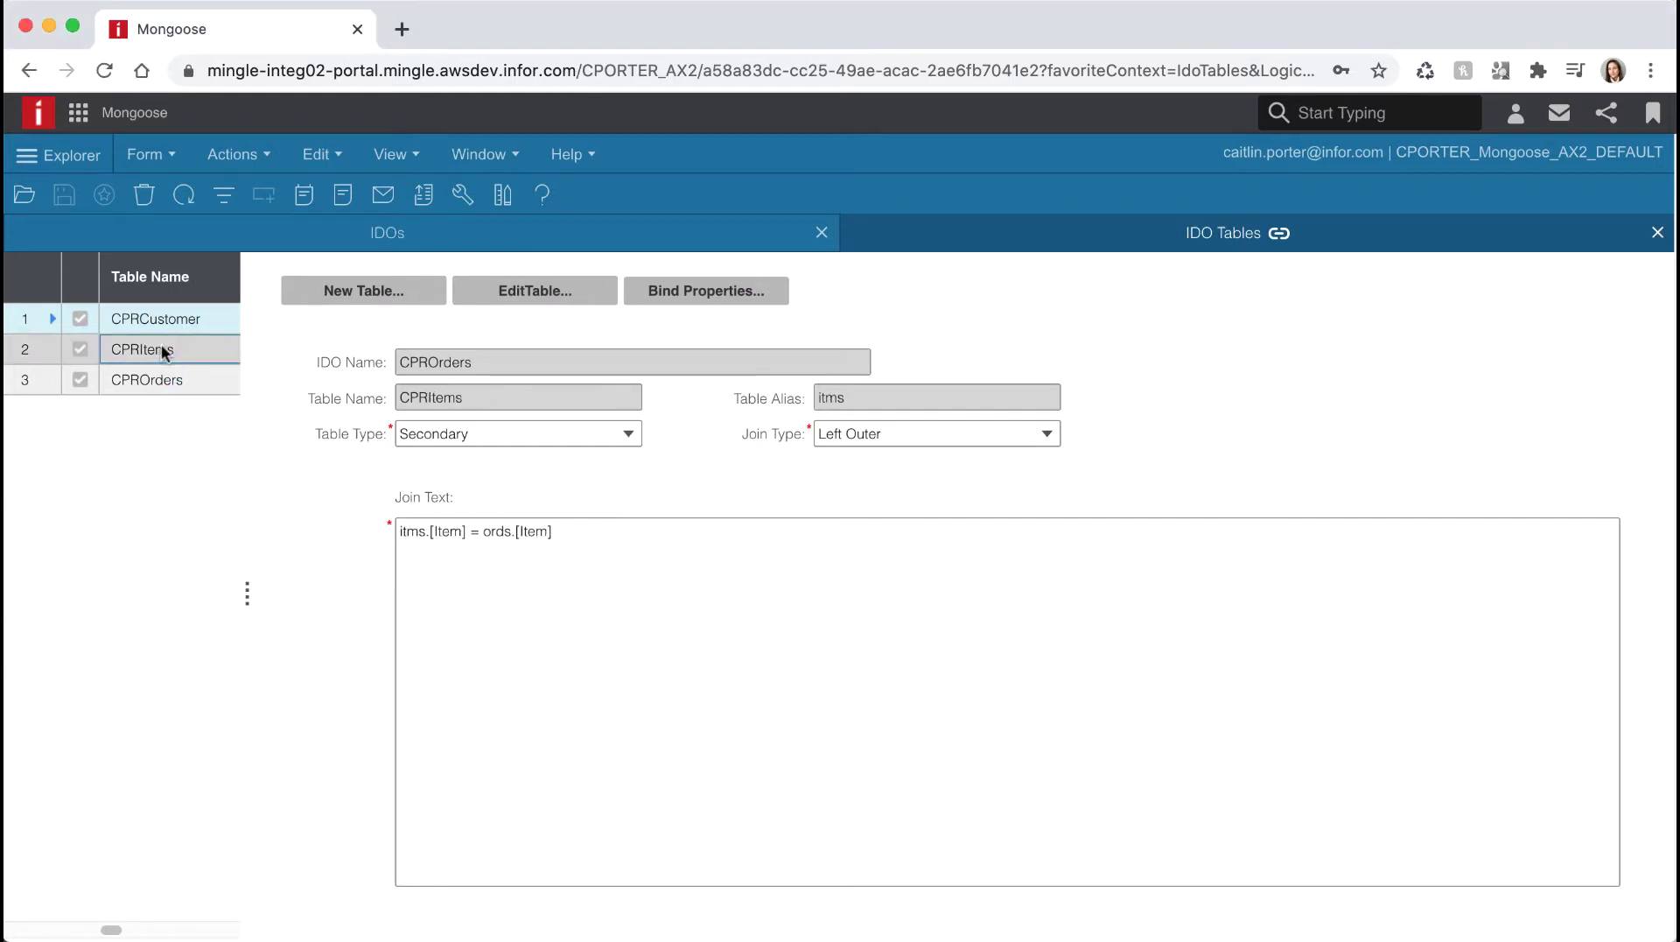
pyautogui.click(644, 294)
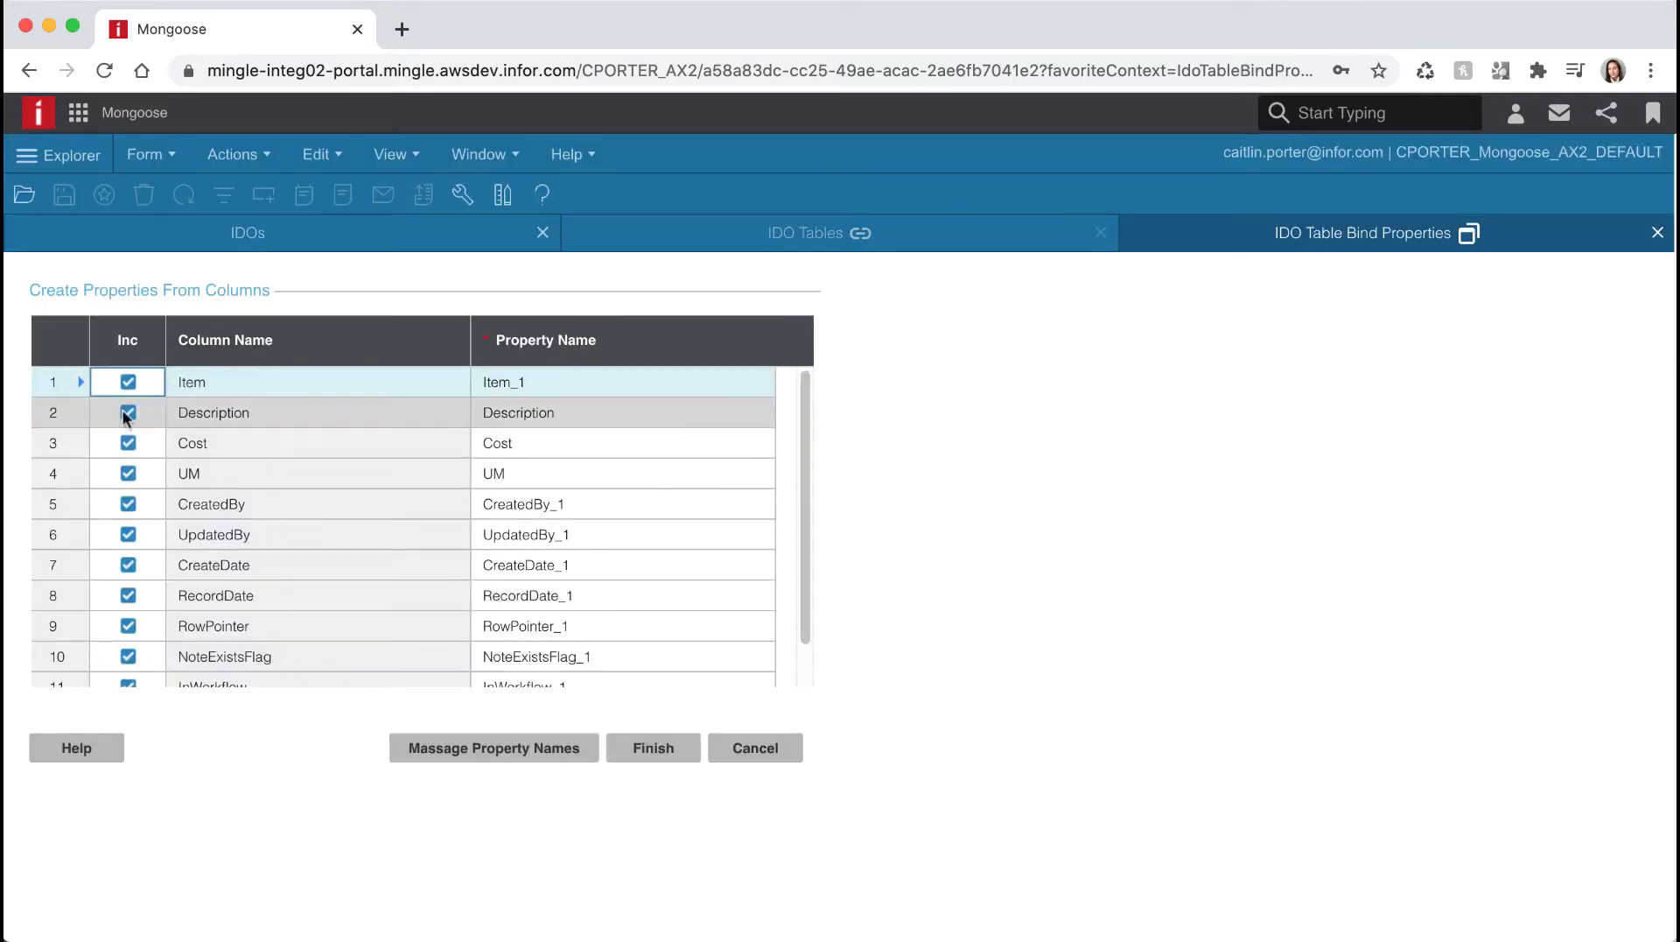
pyautogui.click(128, 381)
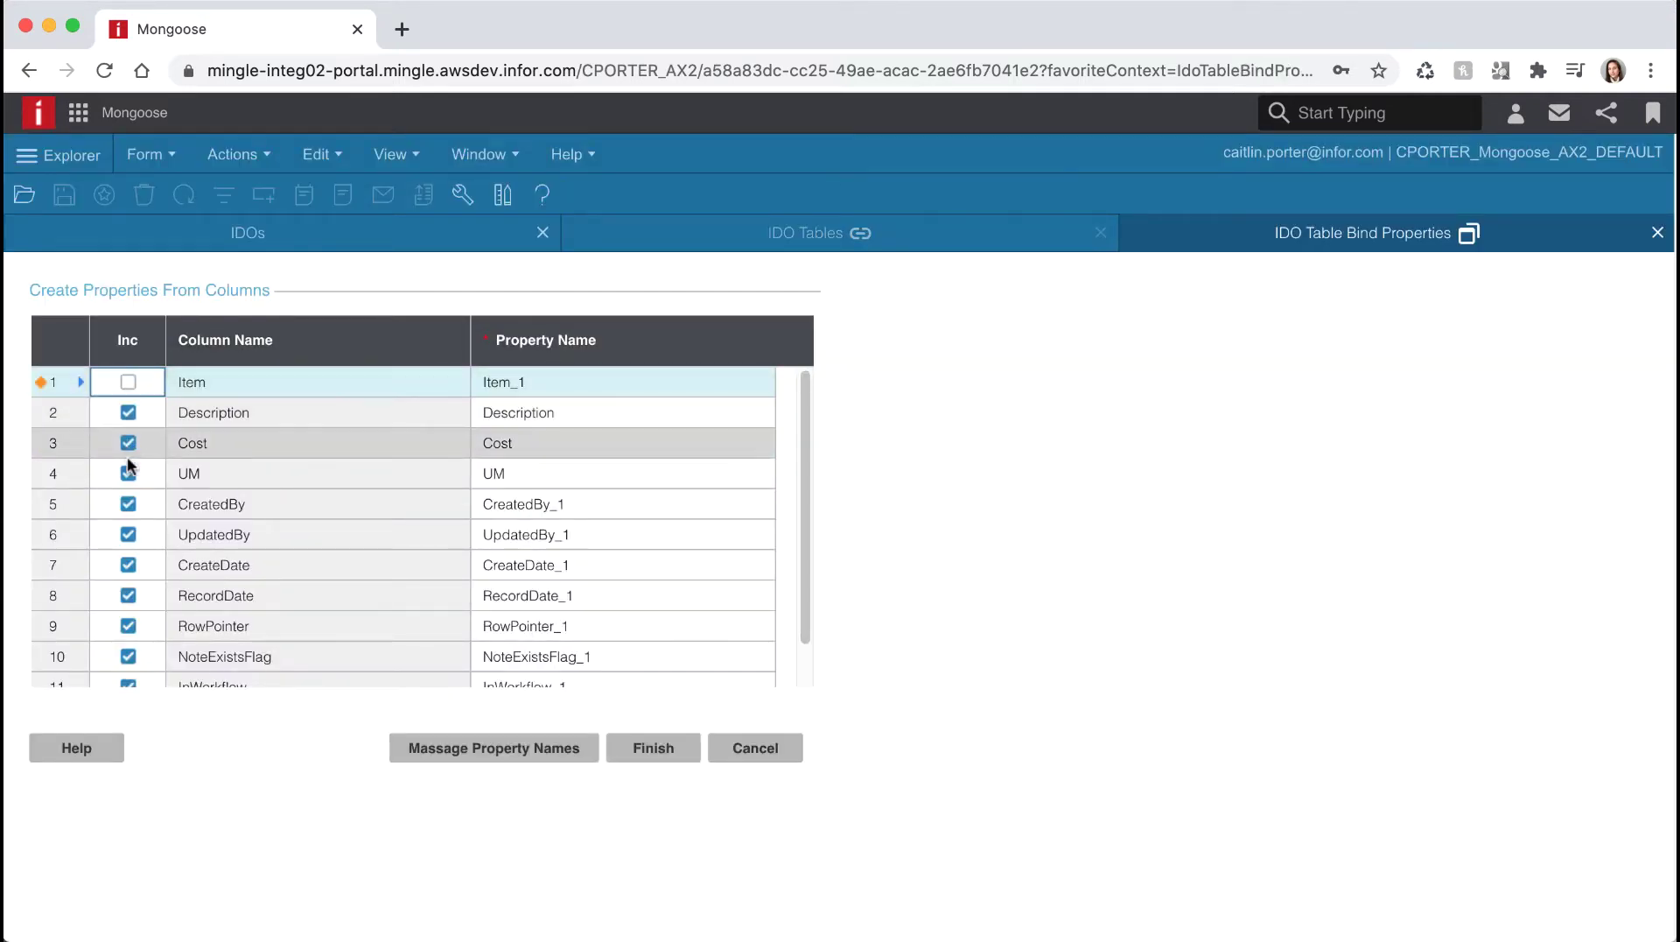
pyautogui.click(128, 473)
pyautogui.click(128, 504)
pyautogui.scroll(-2, 133, 553)
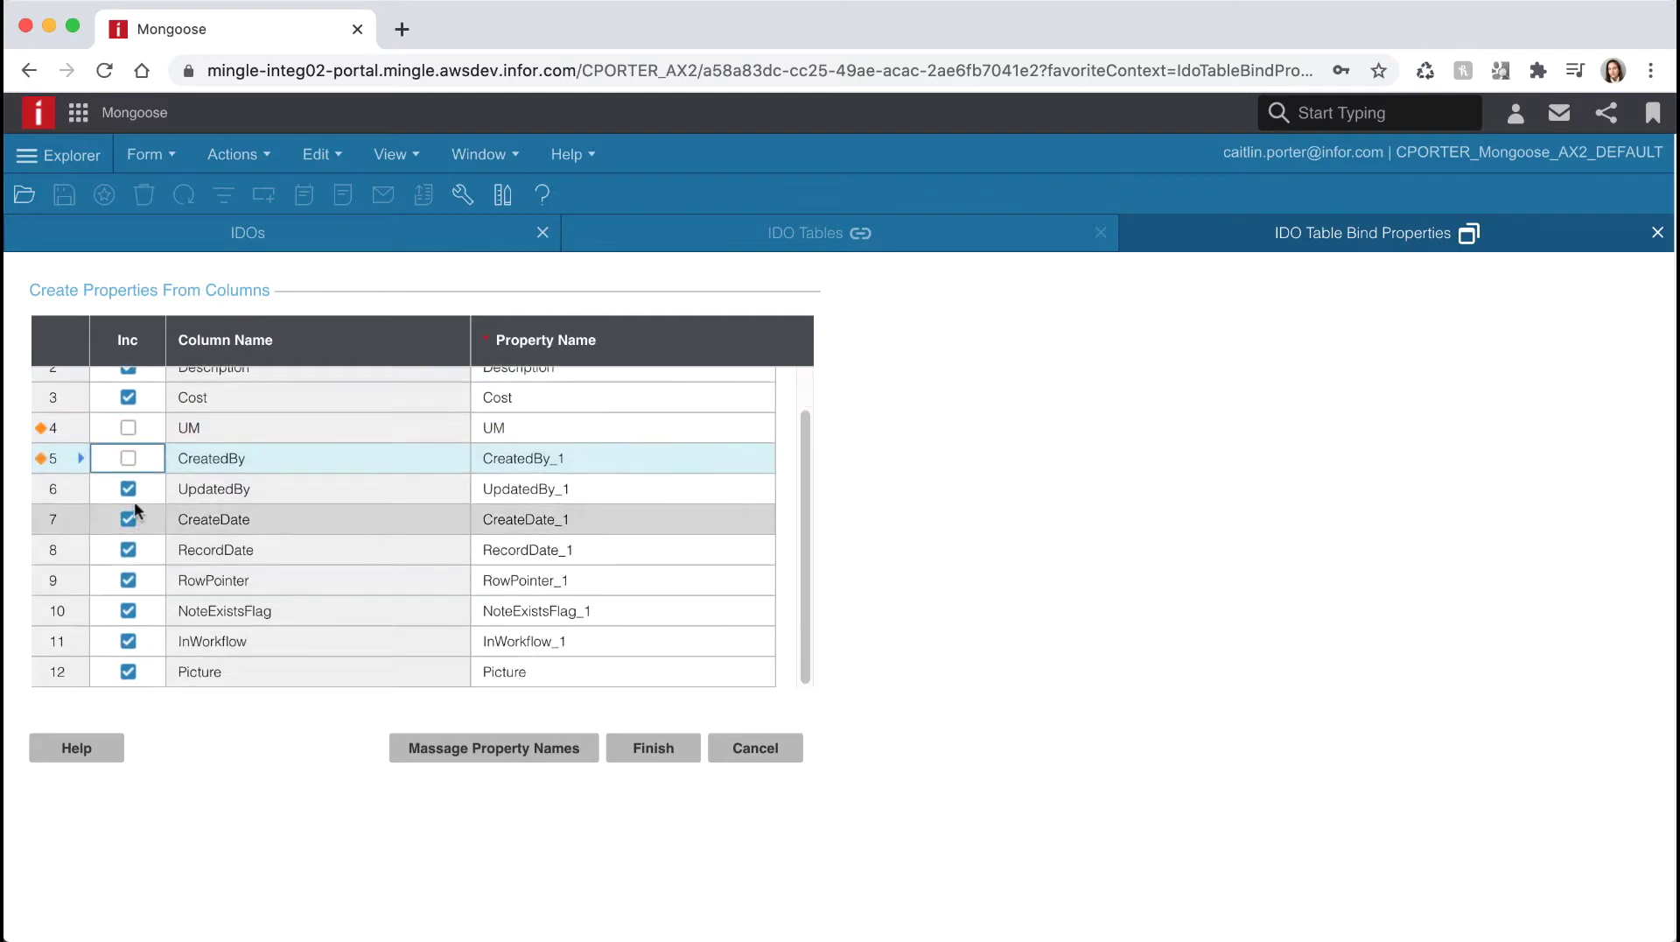
pyautogui.click(127, 489)
pyautogui.click(127, 519)
pyautogui.click(127, 549)
pyautogui.click(128, 580)
pyautogui.click(128, 611)
pyautogui.click(127, 640)
pyautogui.scroll(2, 338, 584)
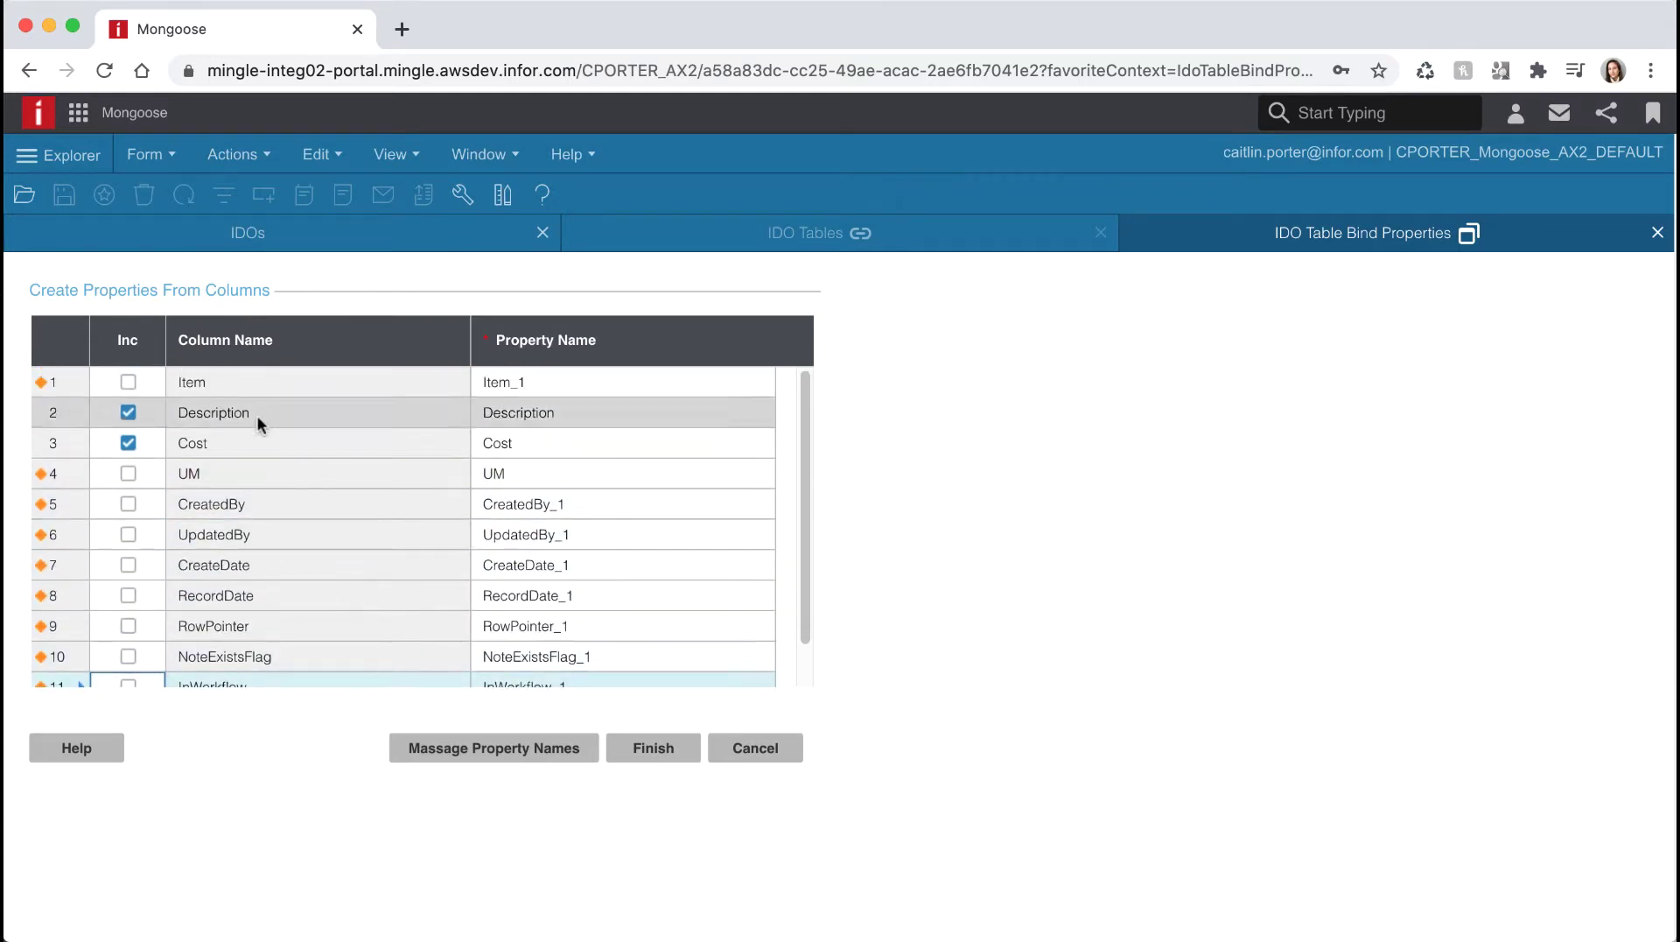
# Step: Prefix the included property names with Itms and finish creating the item properties
pyautogui.click(557, 749)
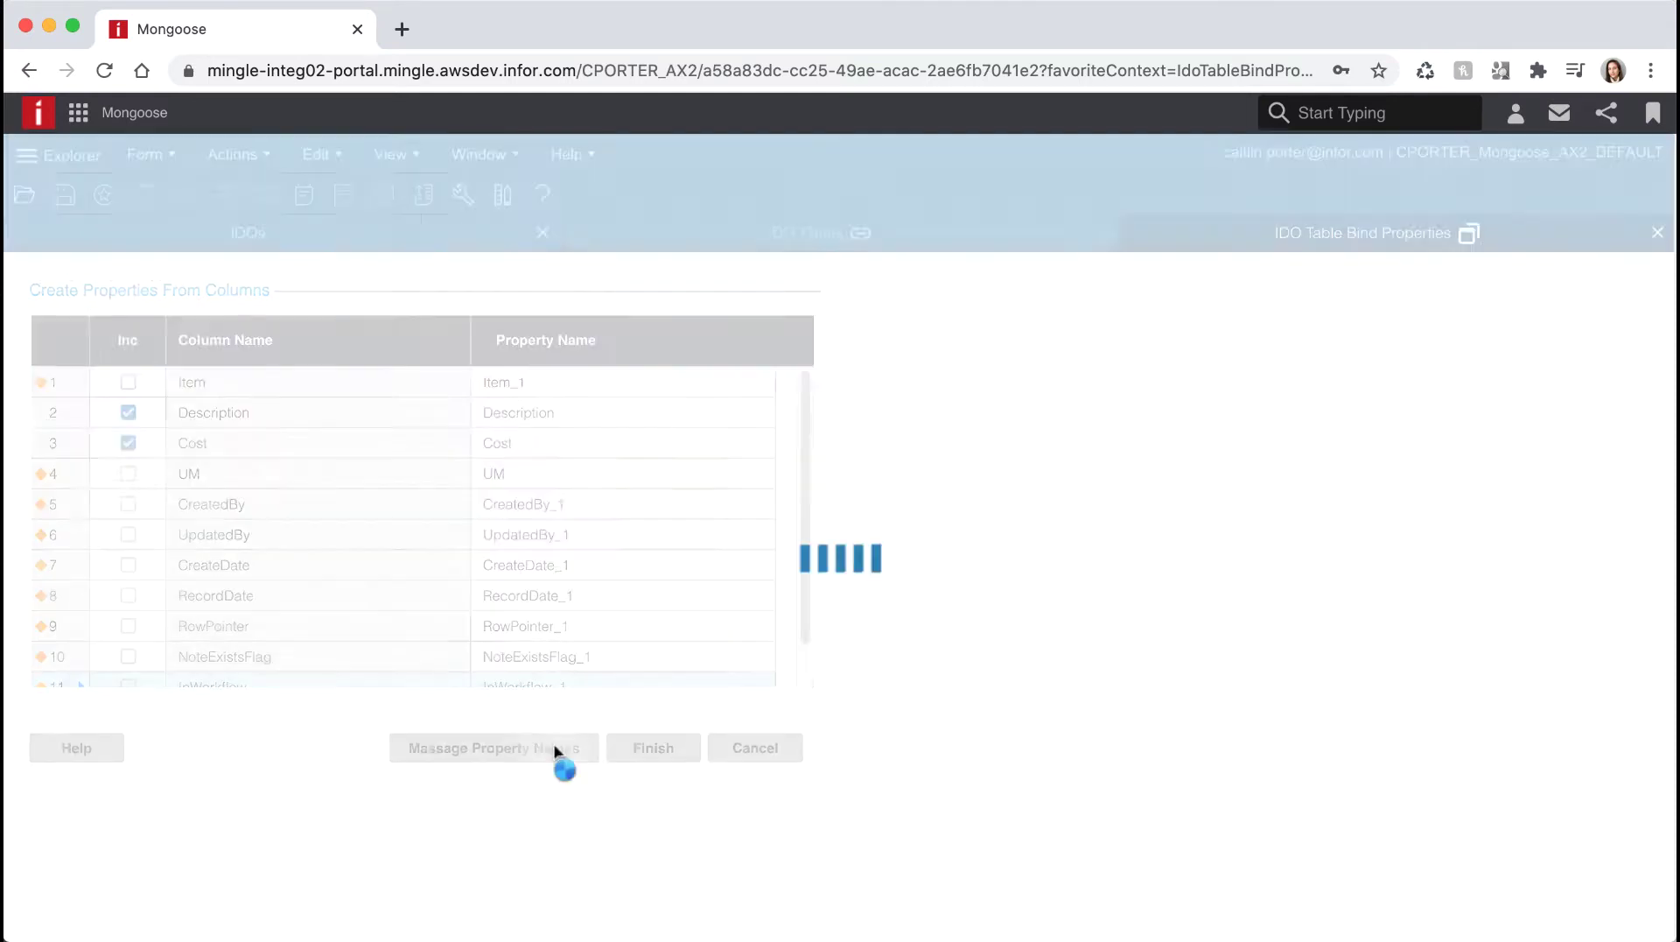
pyautogui.click(173, 329)
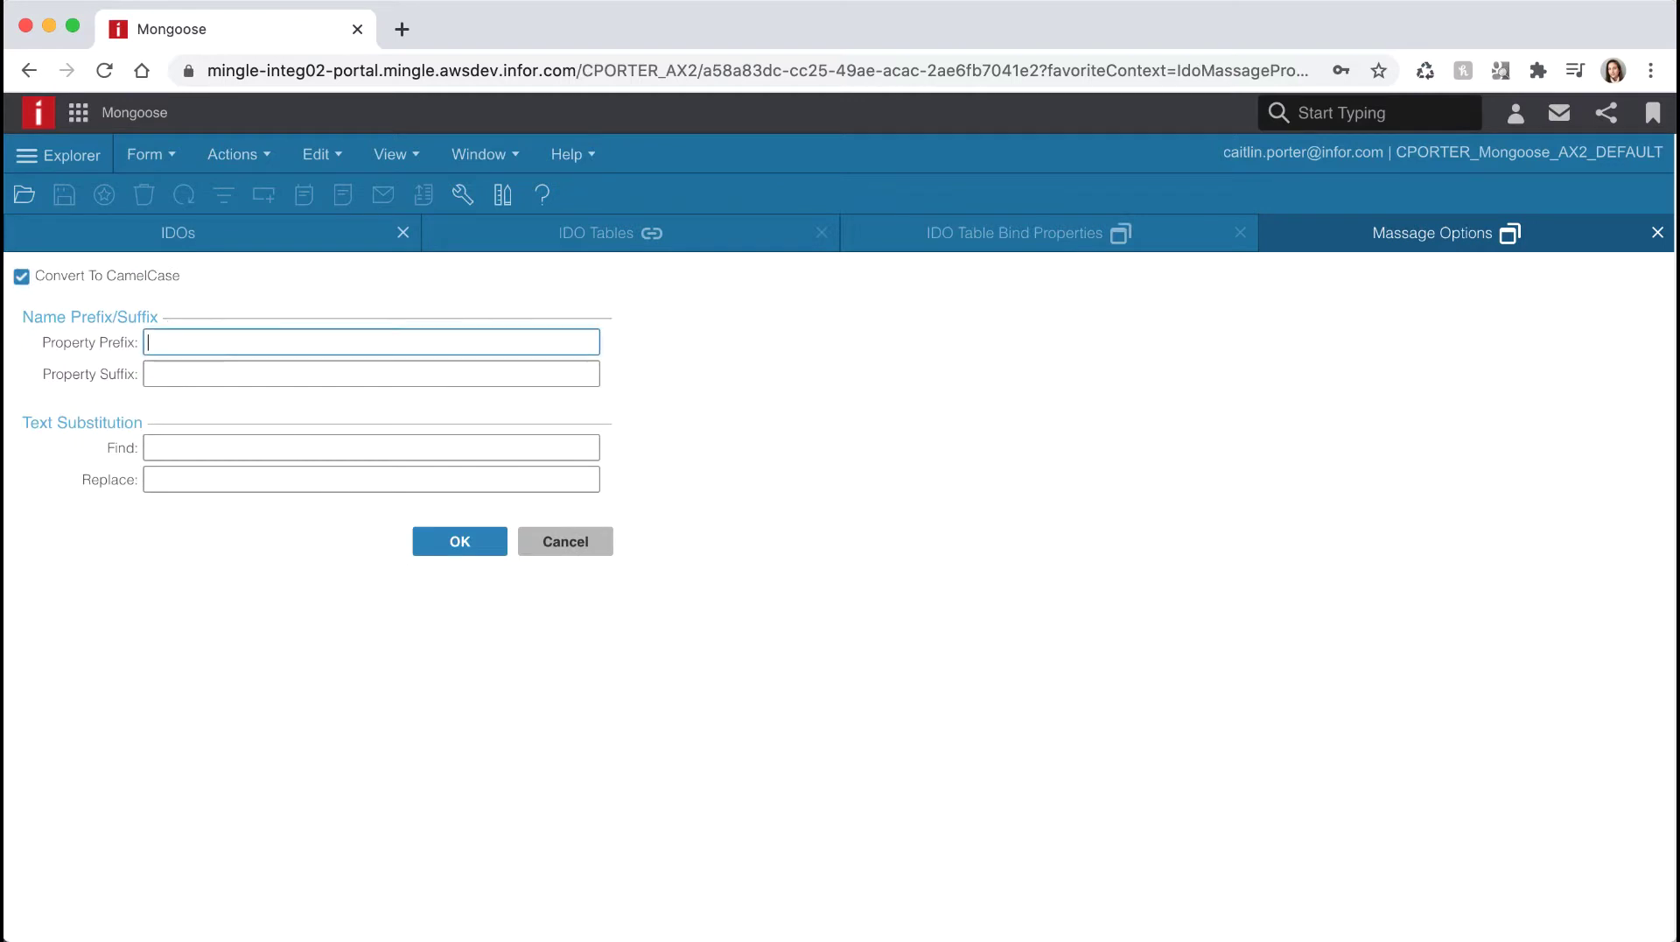
pyautogui.write('Itms')
pyautogui.click(447, 541)
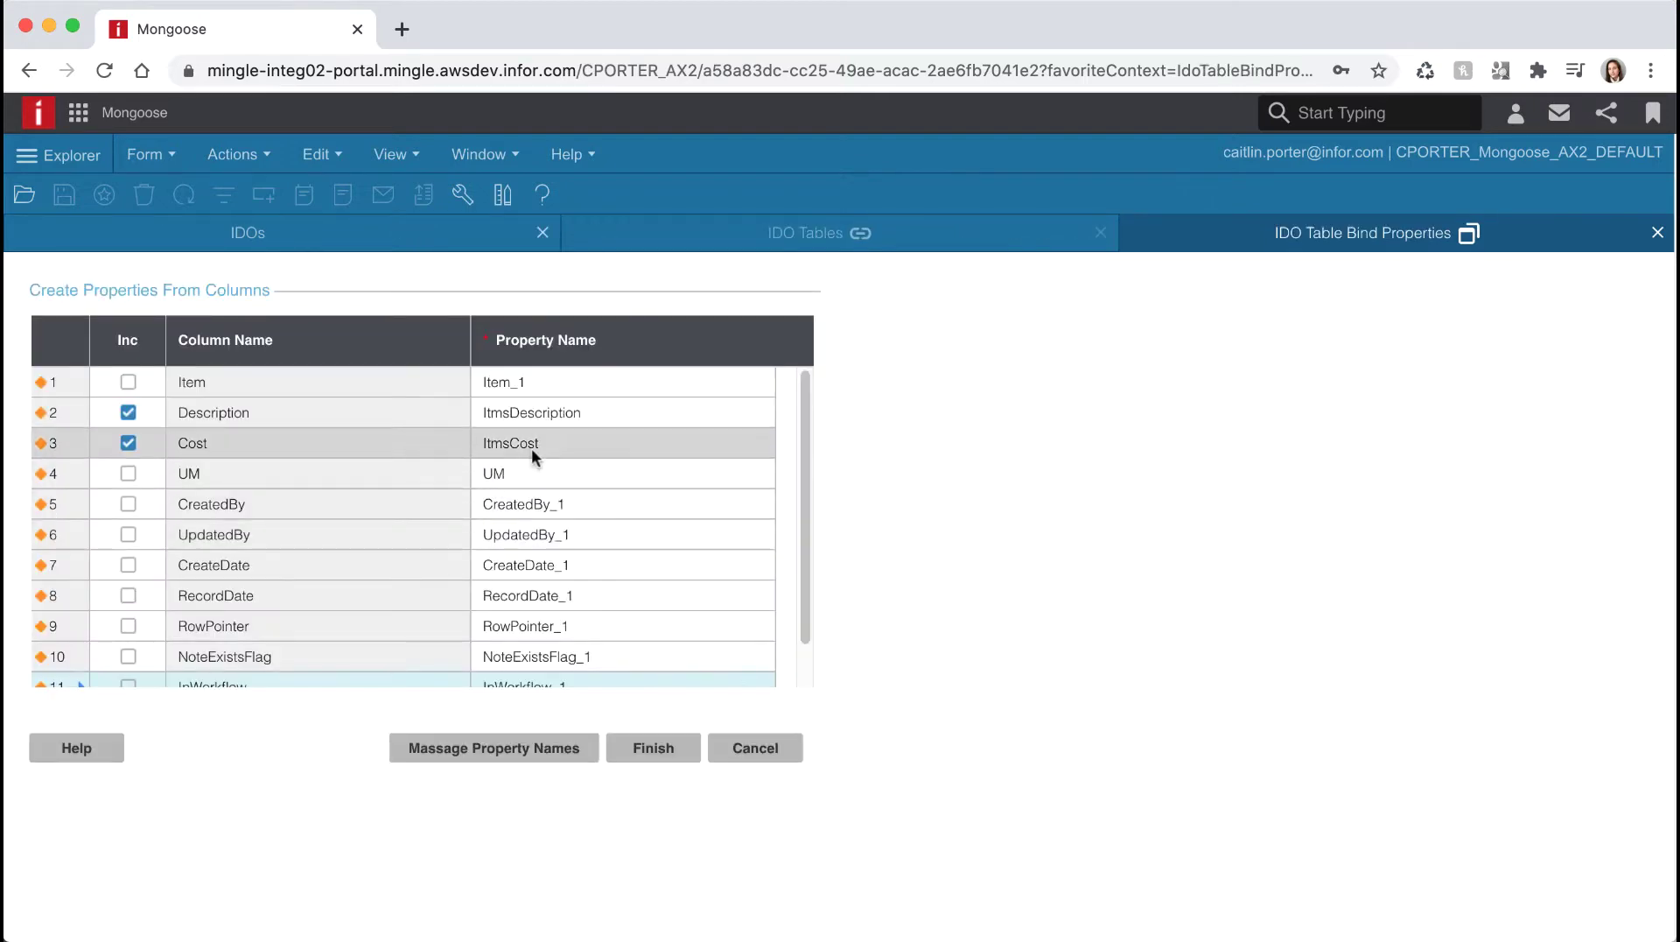
pyautogui.click(652, 748)
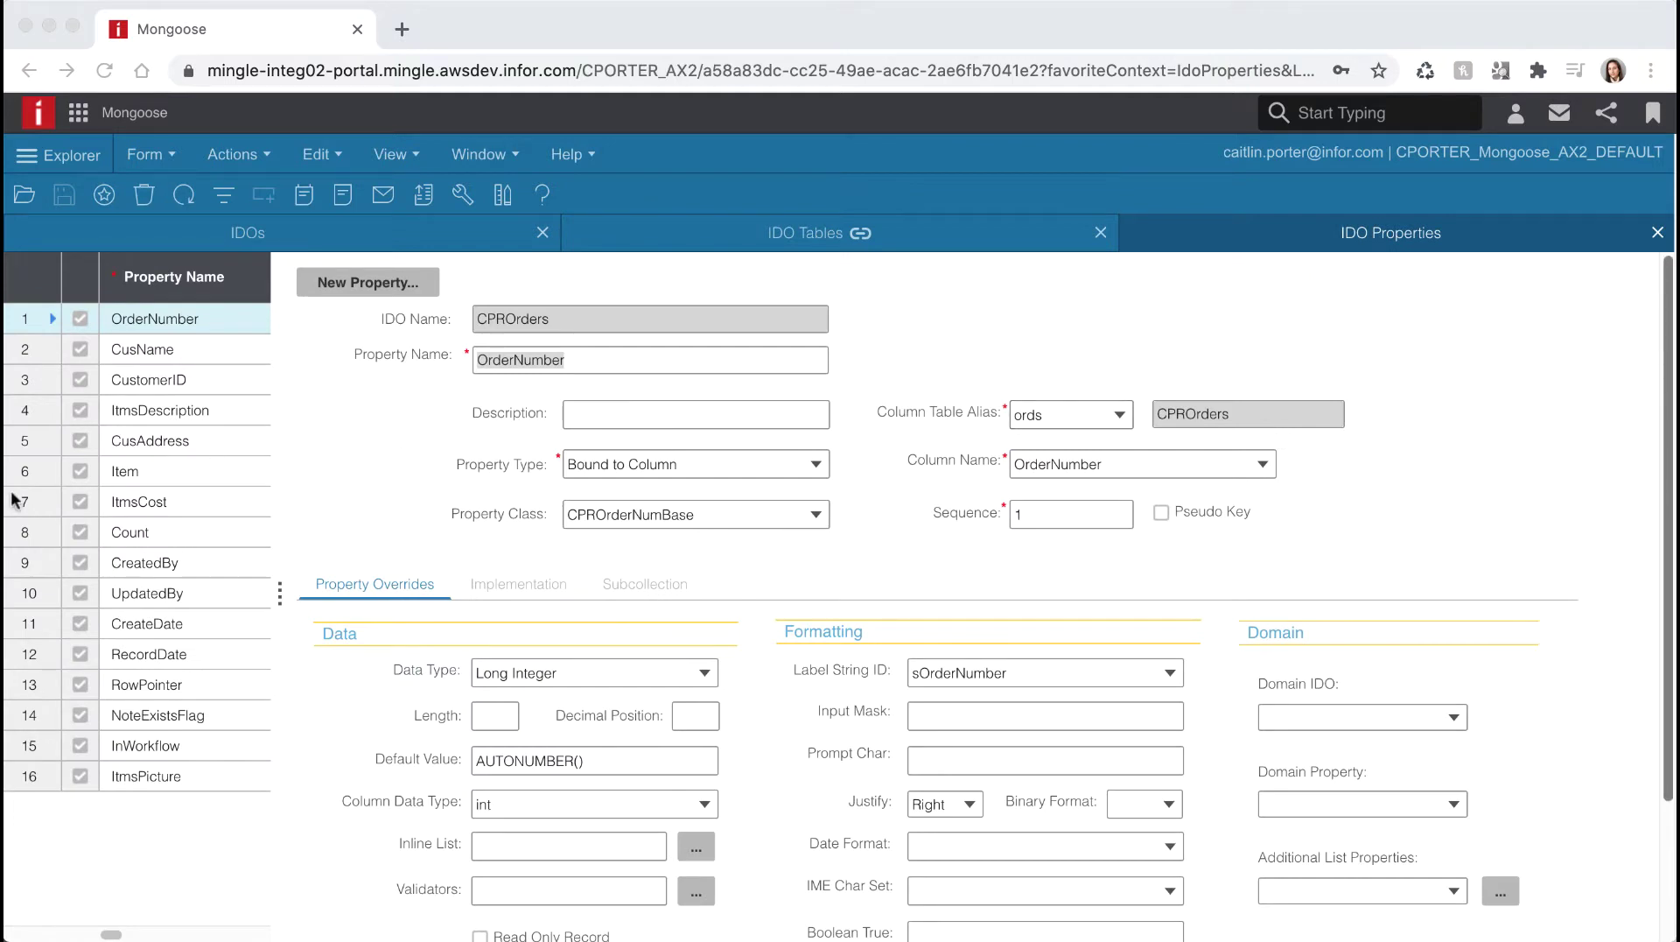
# Step: Set the label string ID of the CusAddress property to sAddress
pyautogui.click(134, 439)
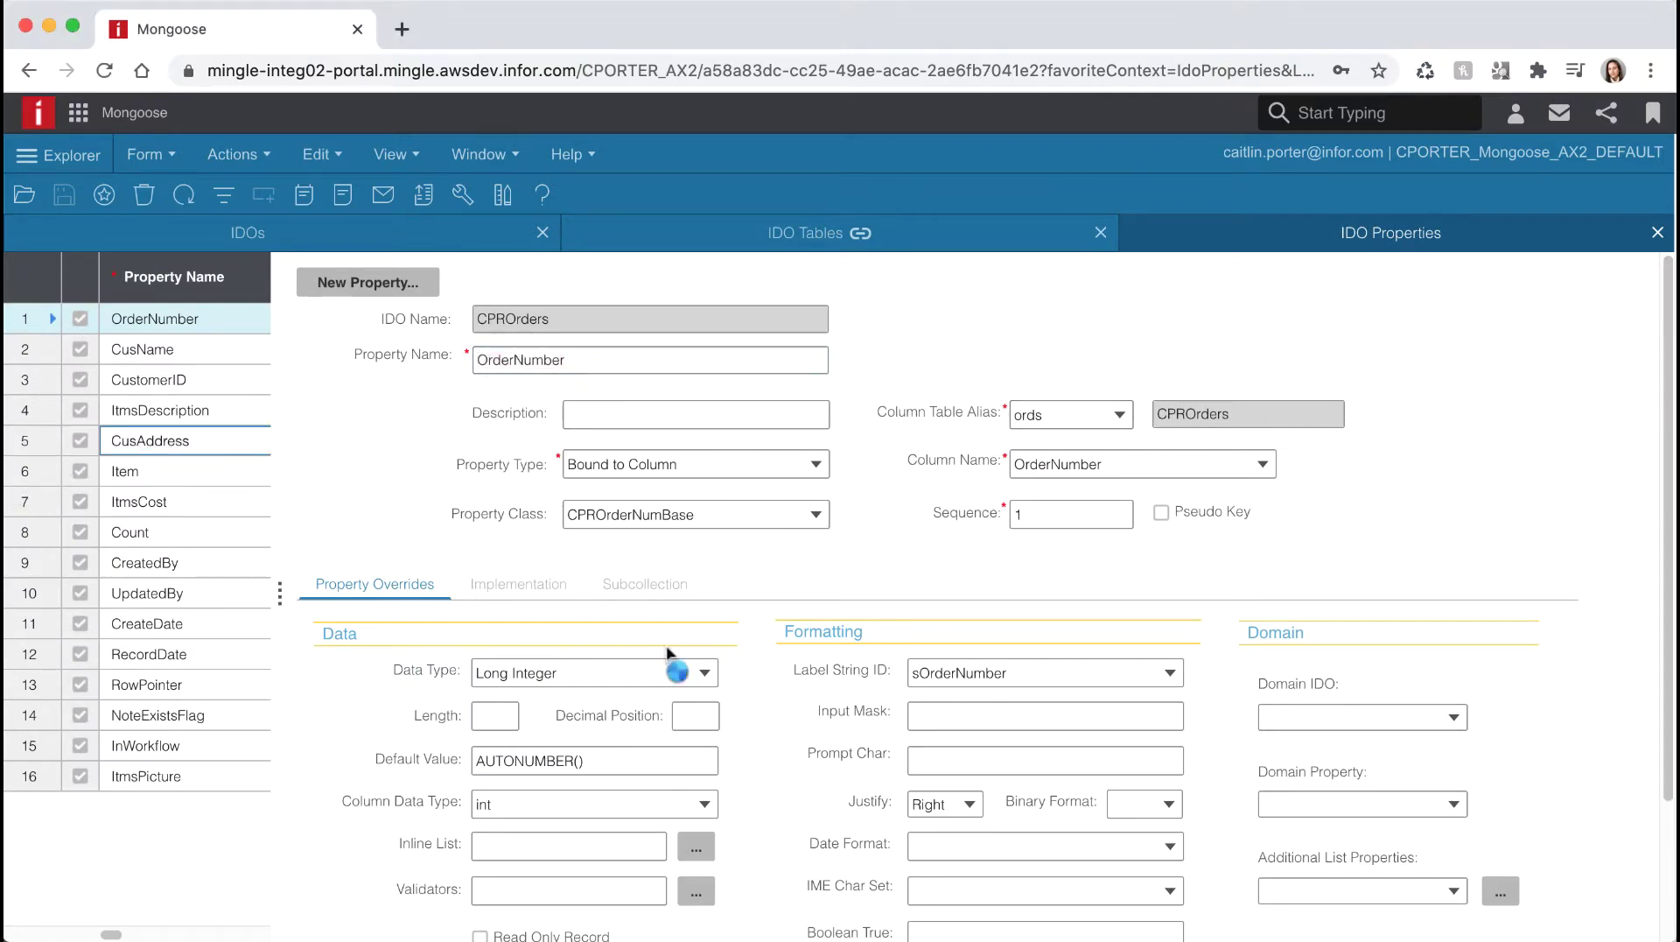
pyautogui.click(939, 665)
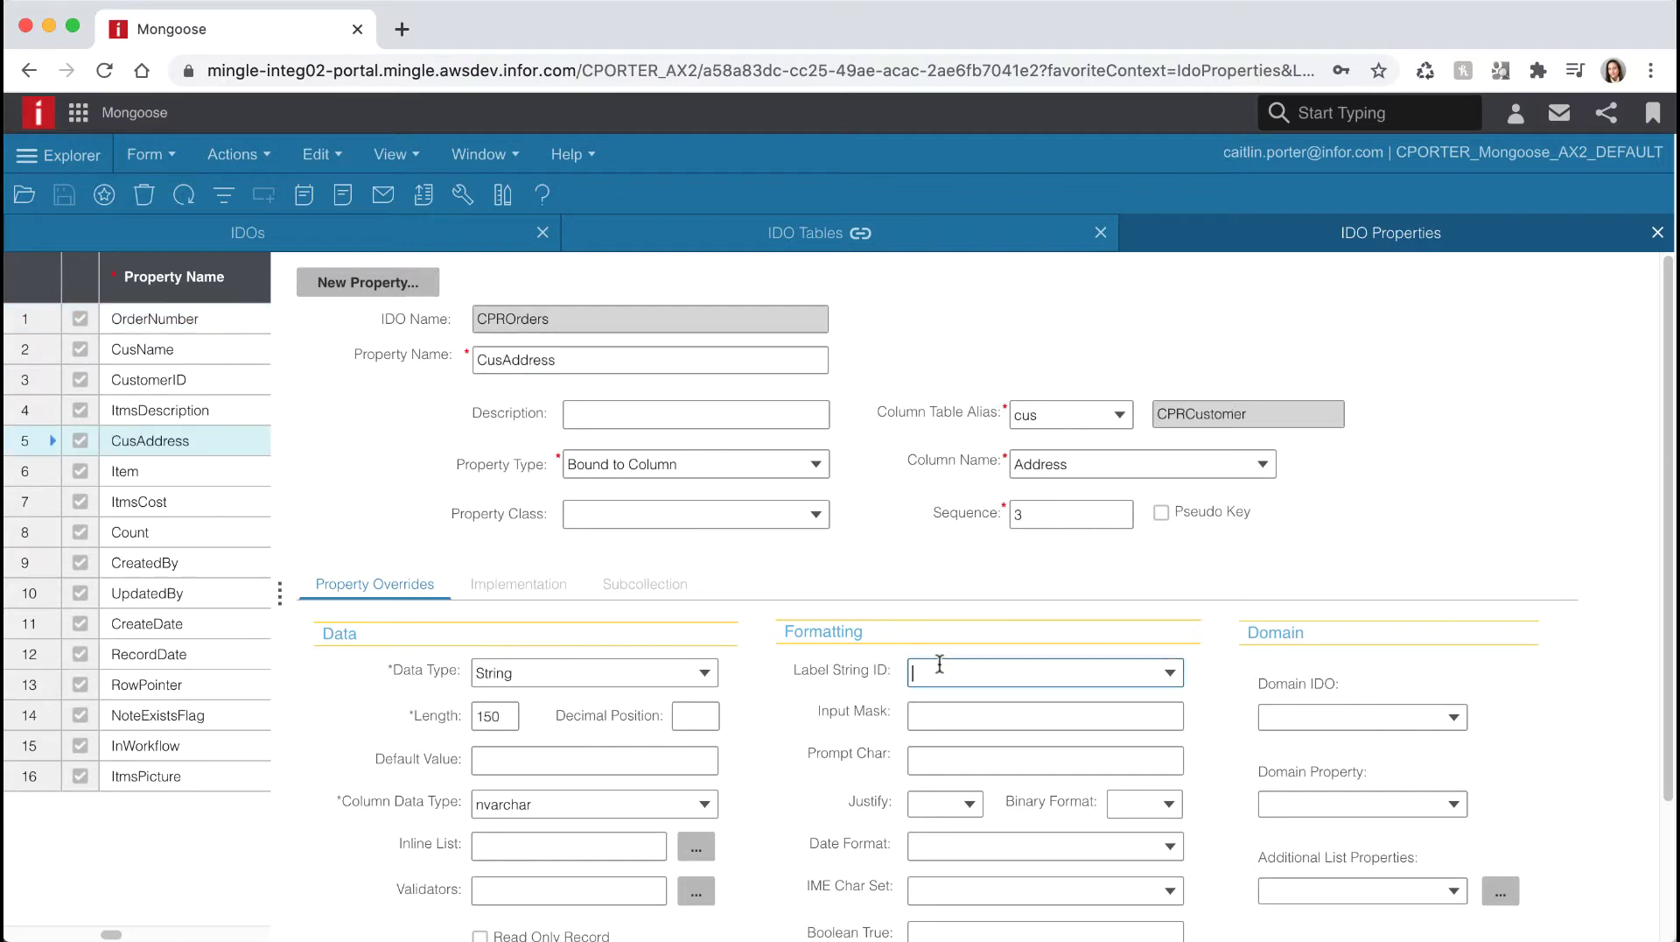
pyautogui.write('sAddress')
# Step: Assign the property class CPRCost to the ItmsCost property
pyautogui.click(222, 496)
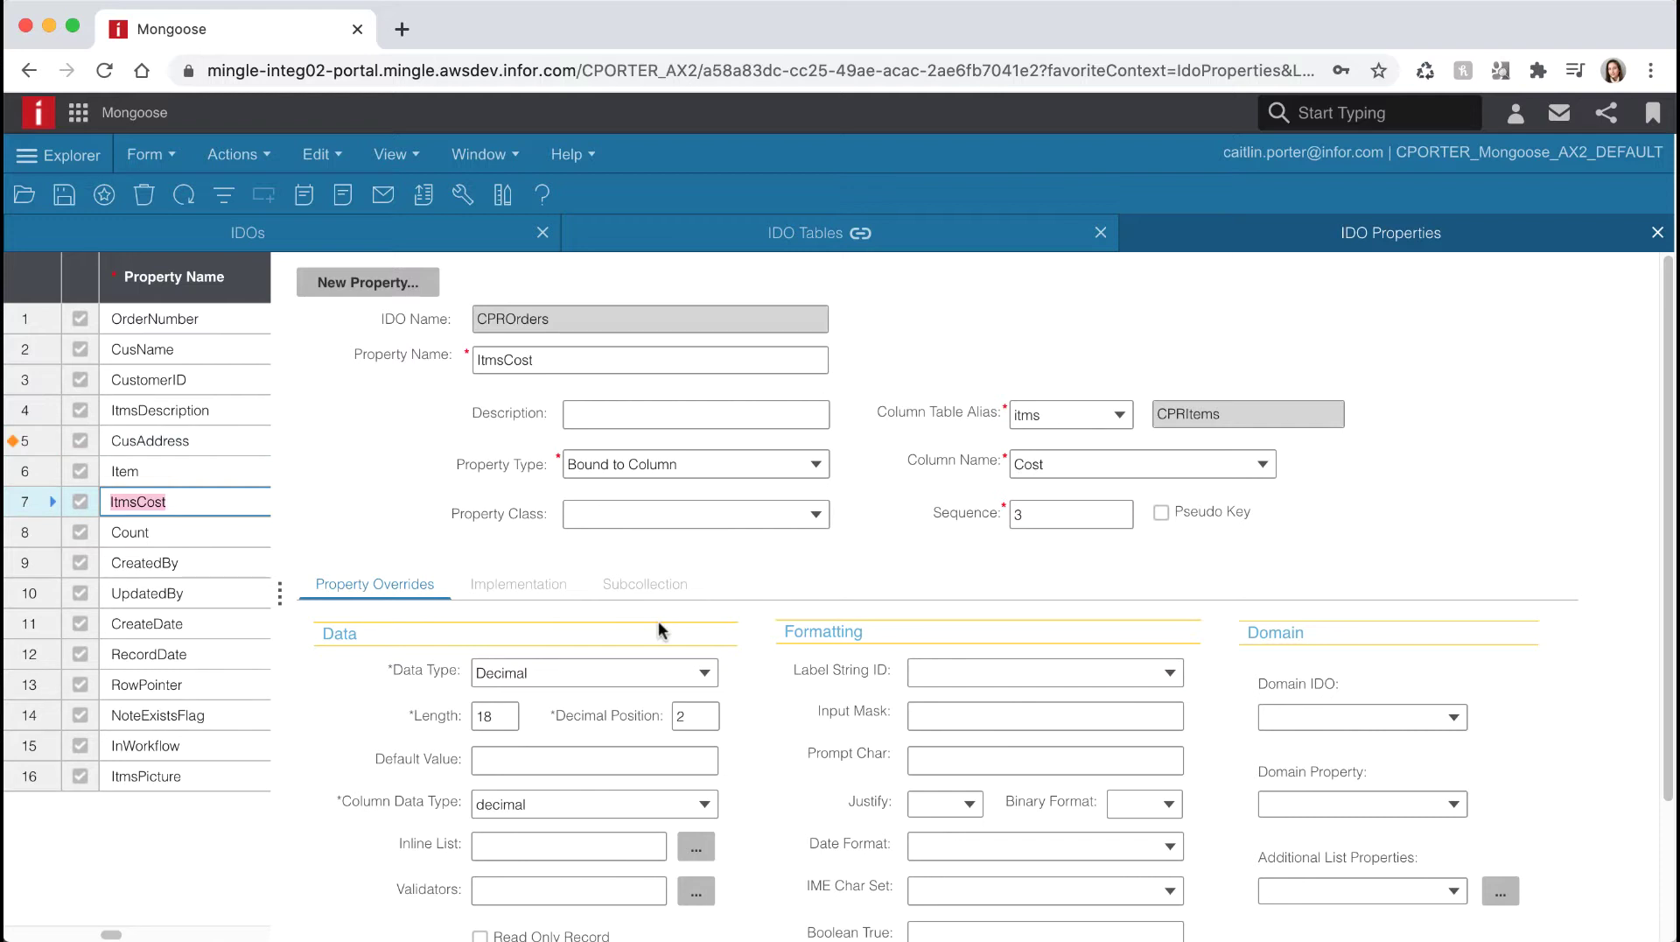
pyautogui.click(683, 515)
pyautogui.write('CPRCo*')
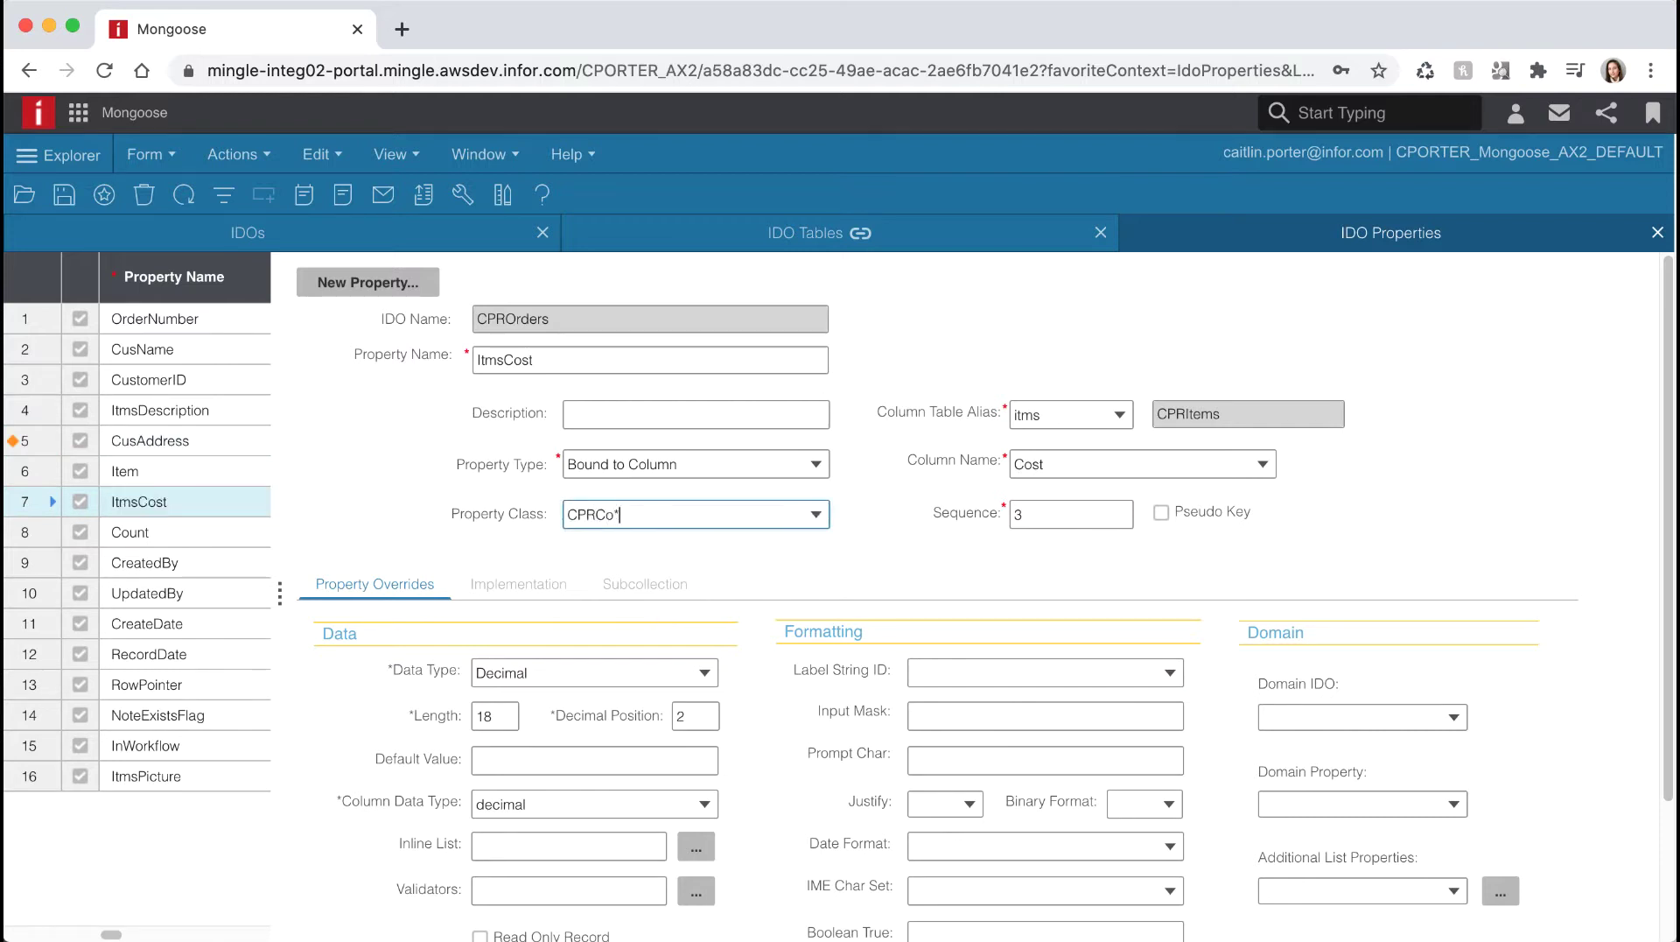
pyautogui.click(766, 546)
# Step: Set the label string ID of the ItmsDescription property to sItemDescription
pyautogui.click(246, 411)
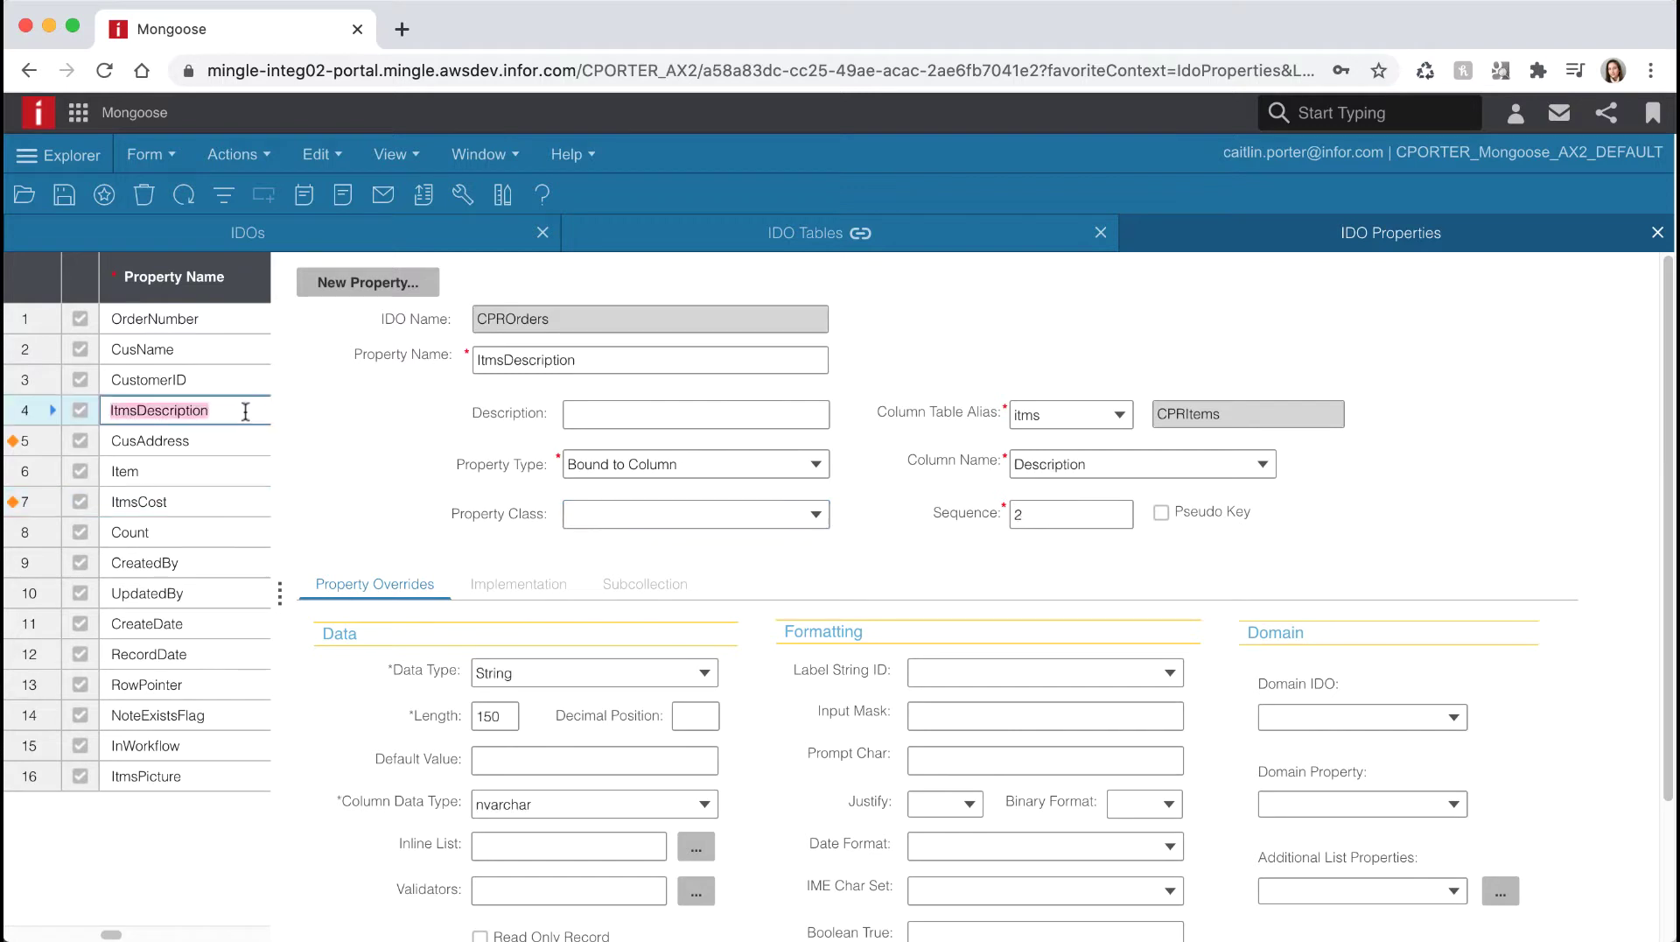
pyautogui.click(1064, 672)
pyautogui.write('sItem')
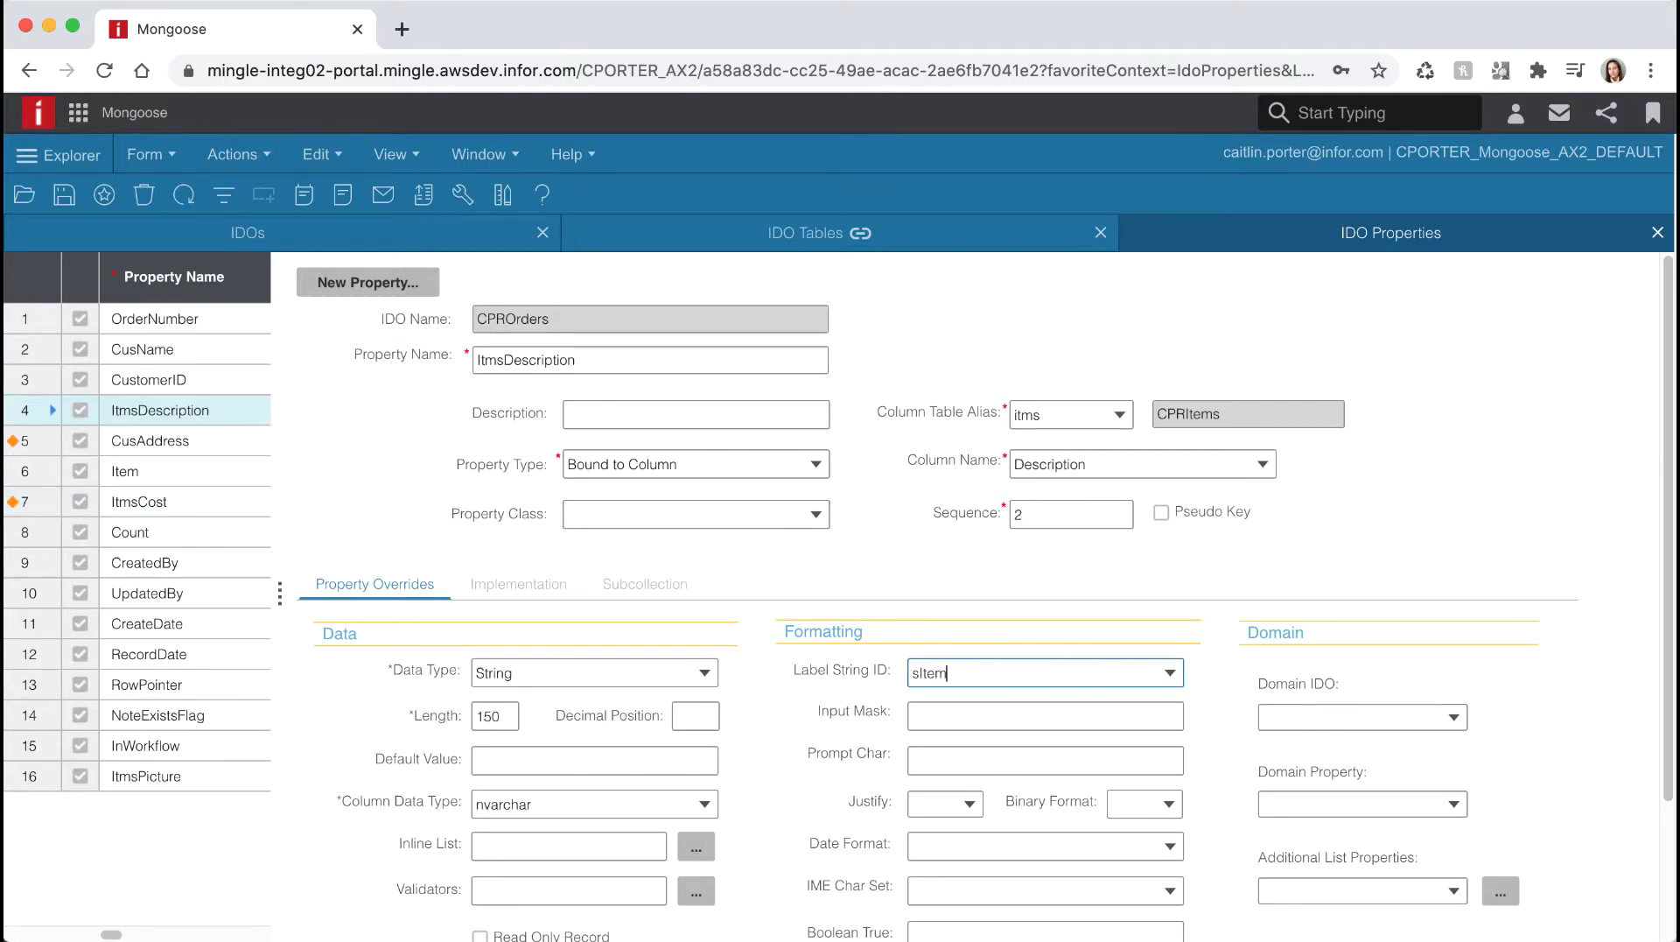
pyautogui.write('Description')
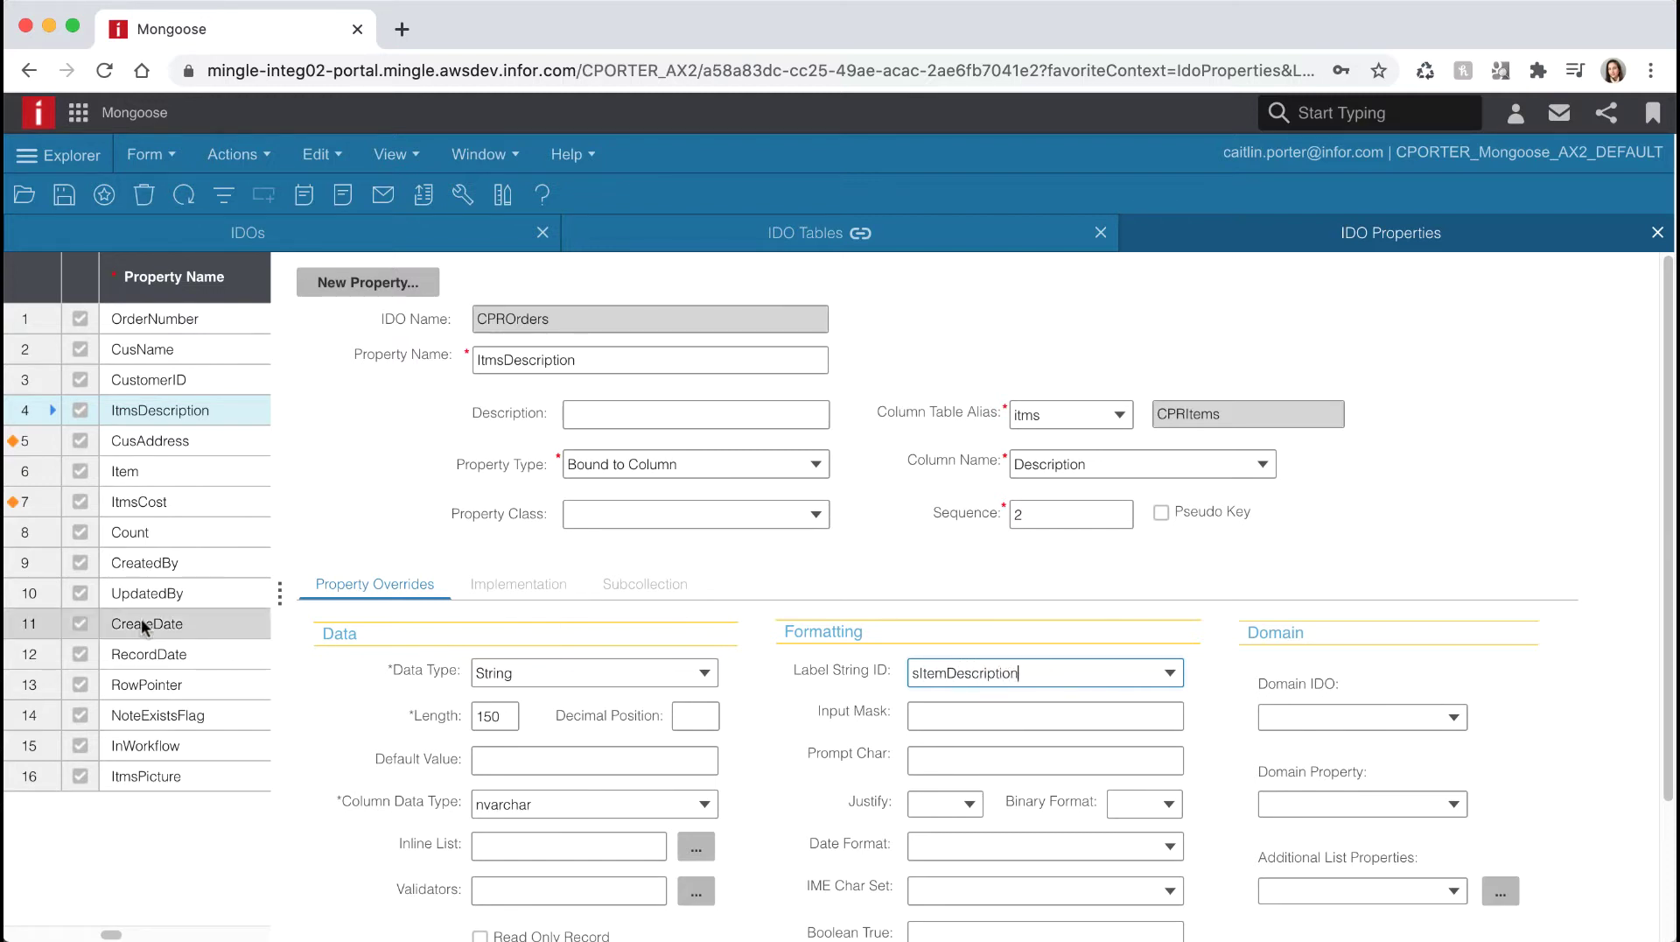
# Step: Set the label string ID of the CusName property to sCustomerName
pyautogui.click(149, 343)
pyautogui.click(927, 672)
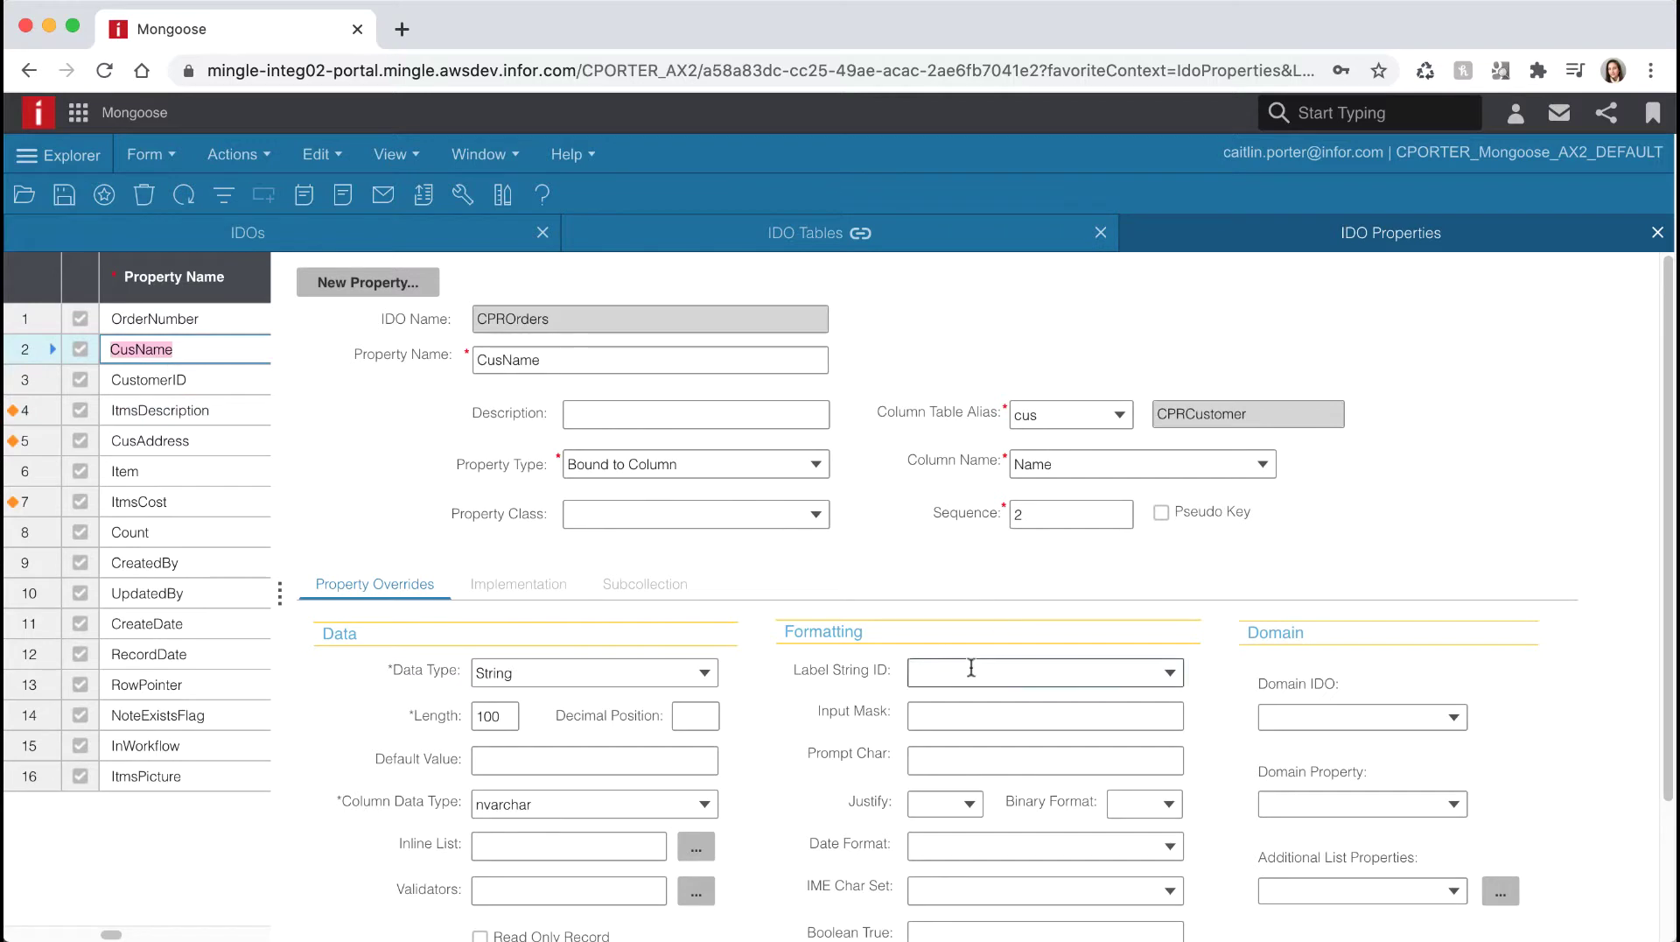
pyautogui.write('sCus')
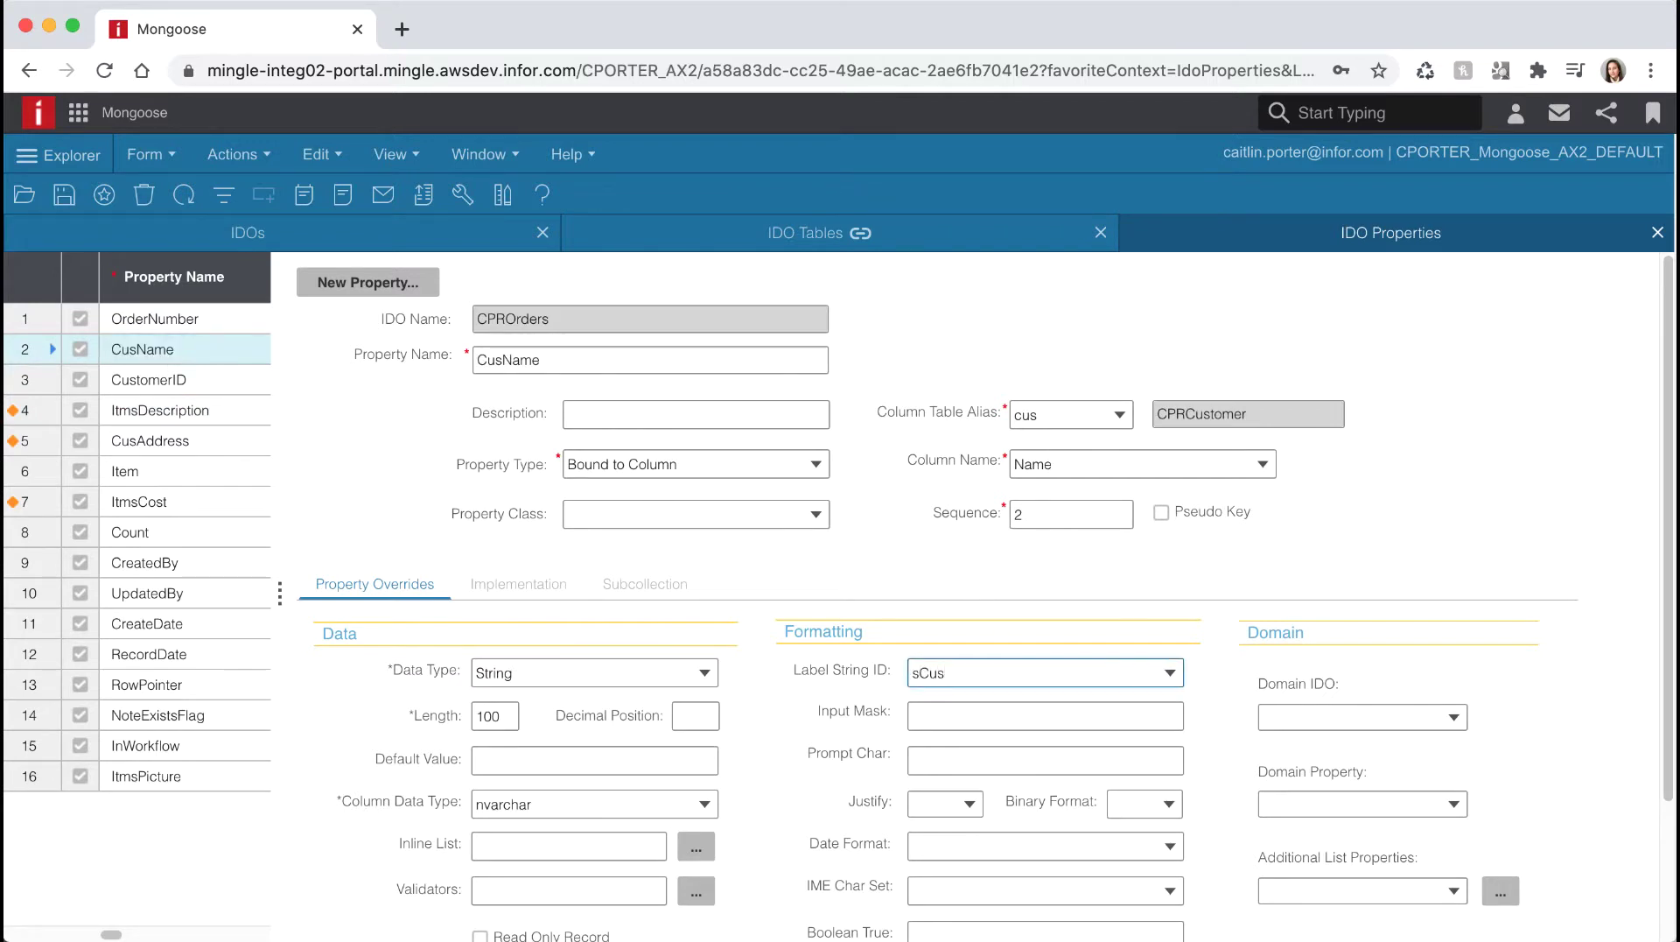
pyautogui.write('tomerName')
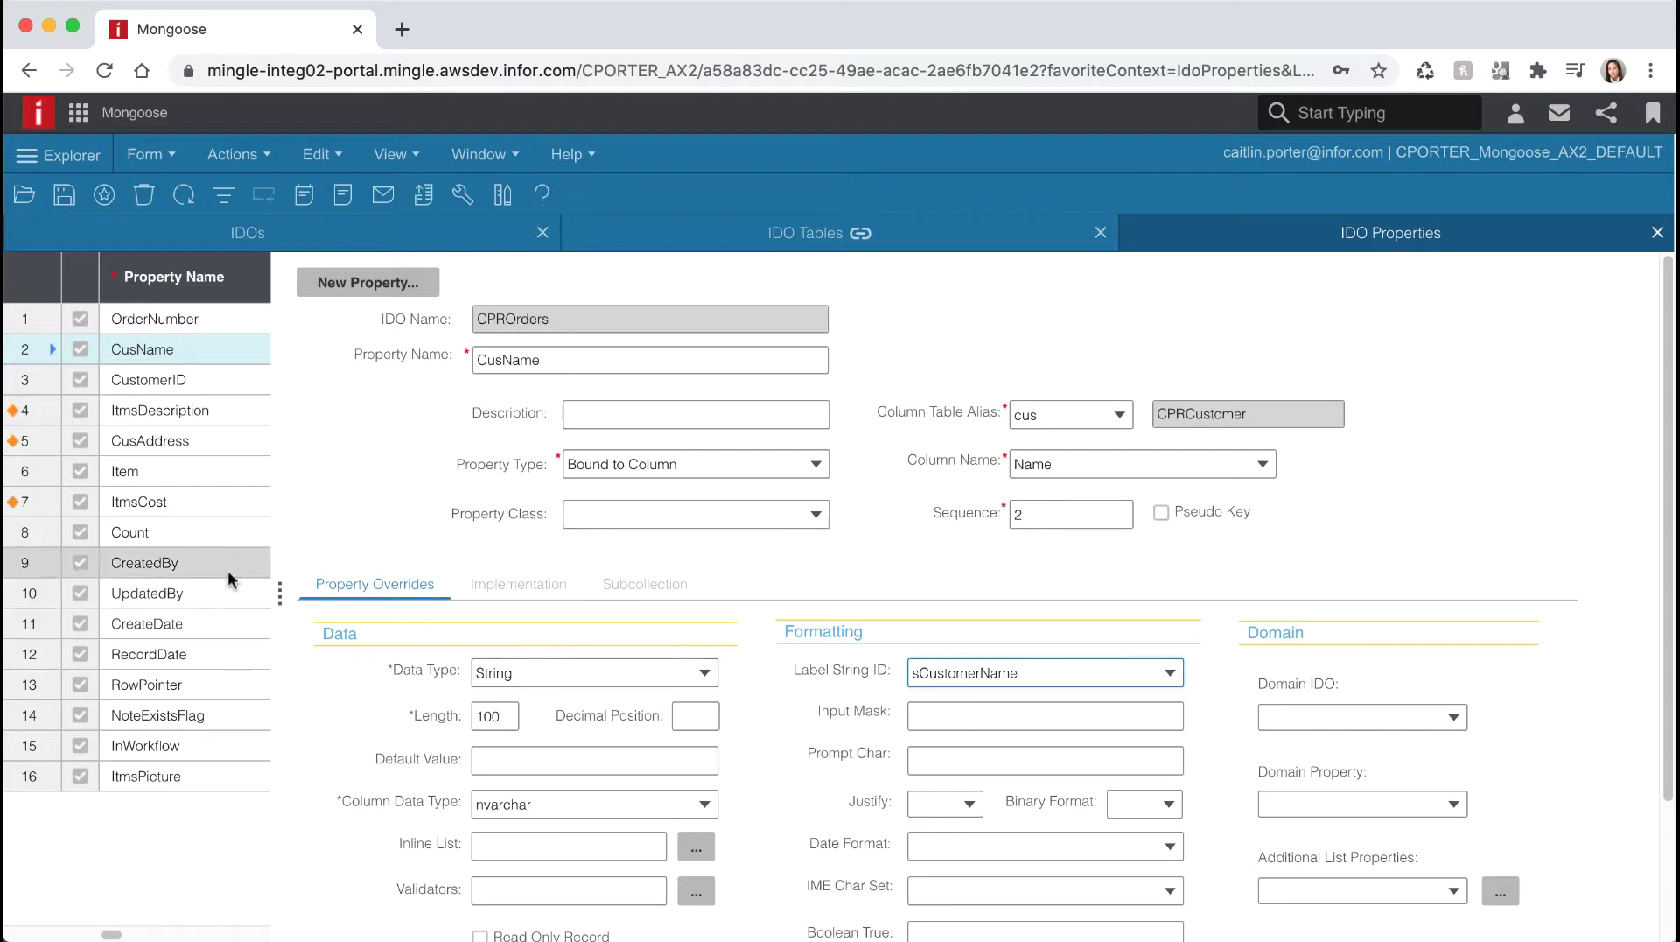
# Step: Assign the property class CPRPicture to the ItmsPicture property
pyautogui.click(168, 765)
pyautogui.click(585, 522)
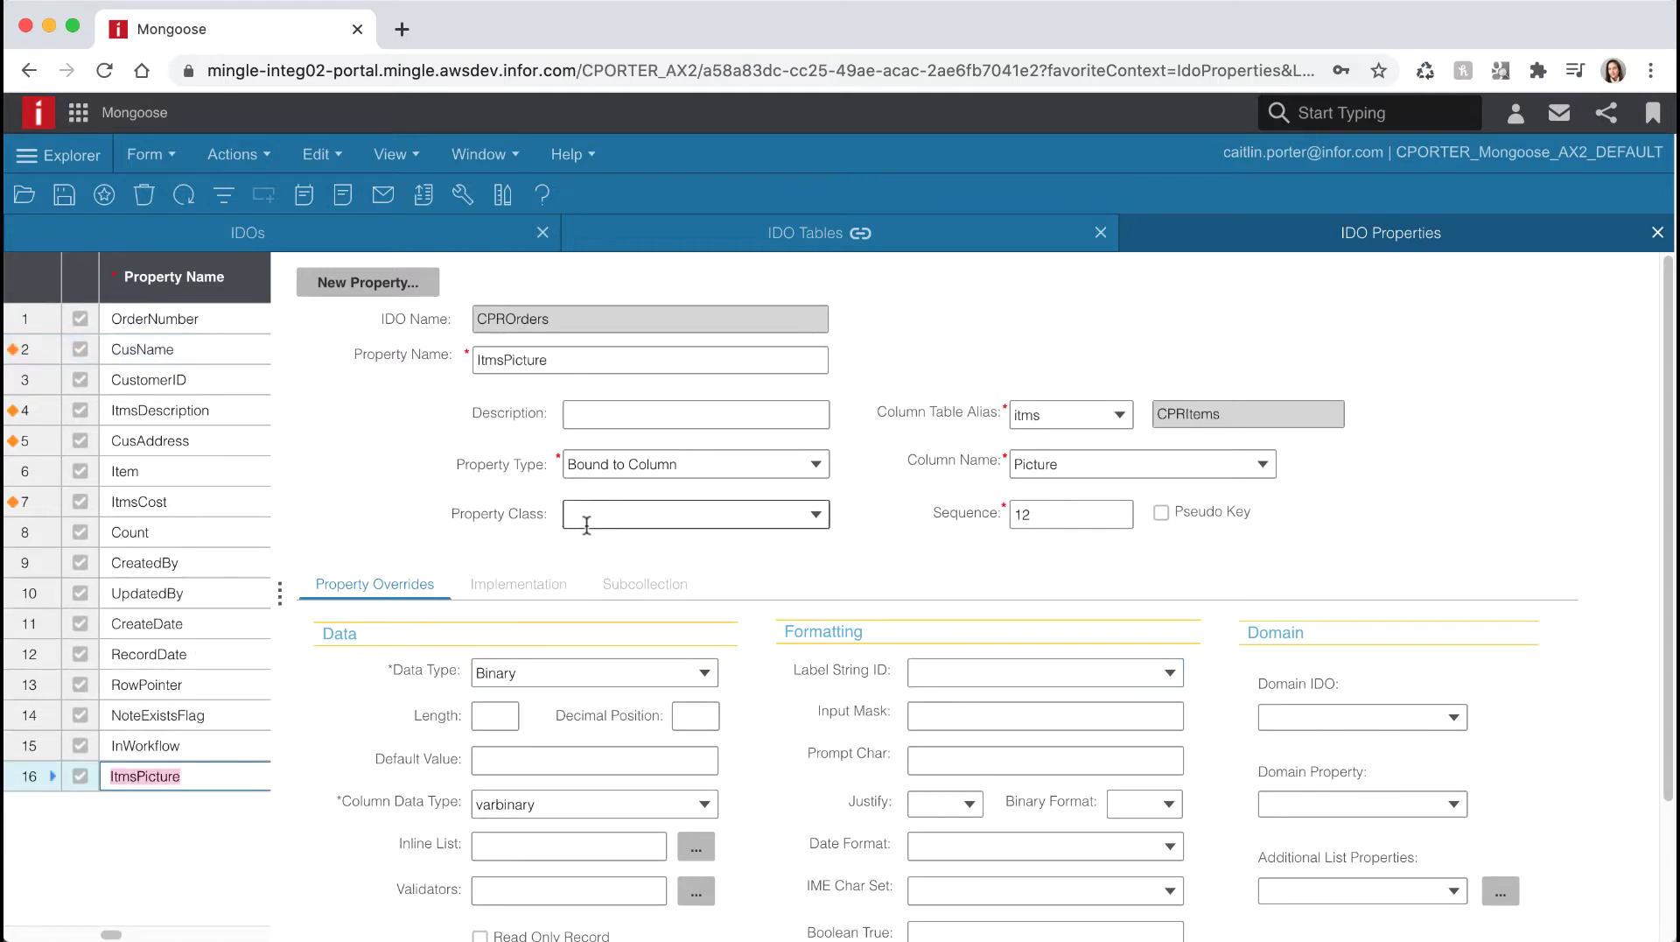
pyautogui.write('CPRPicture')
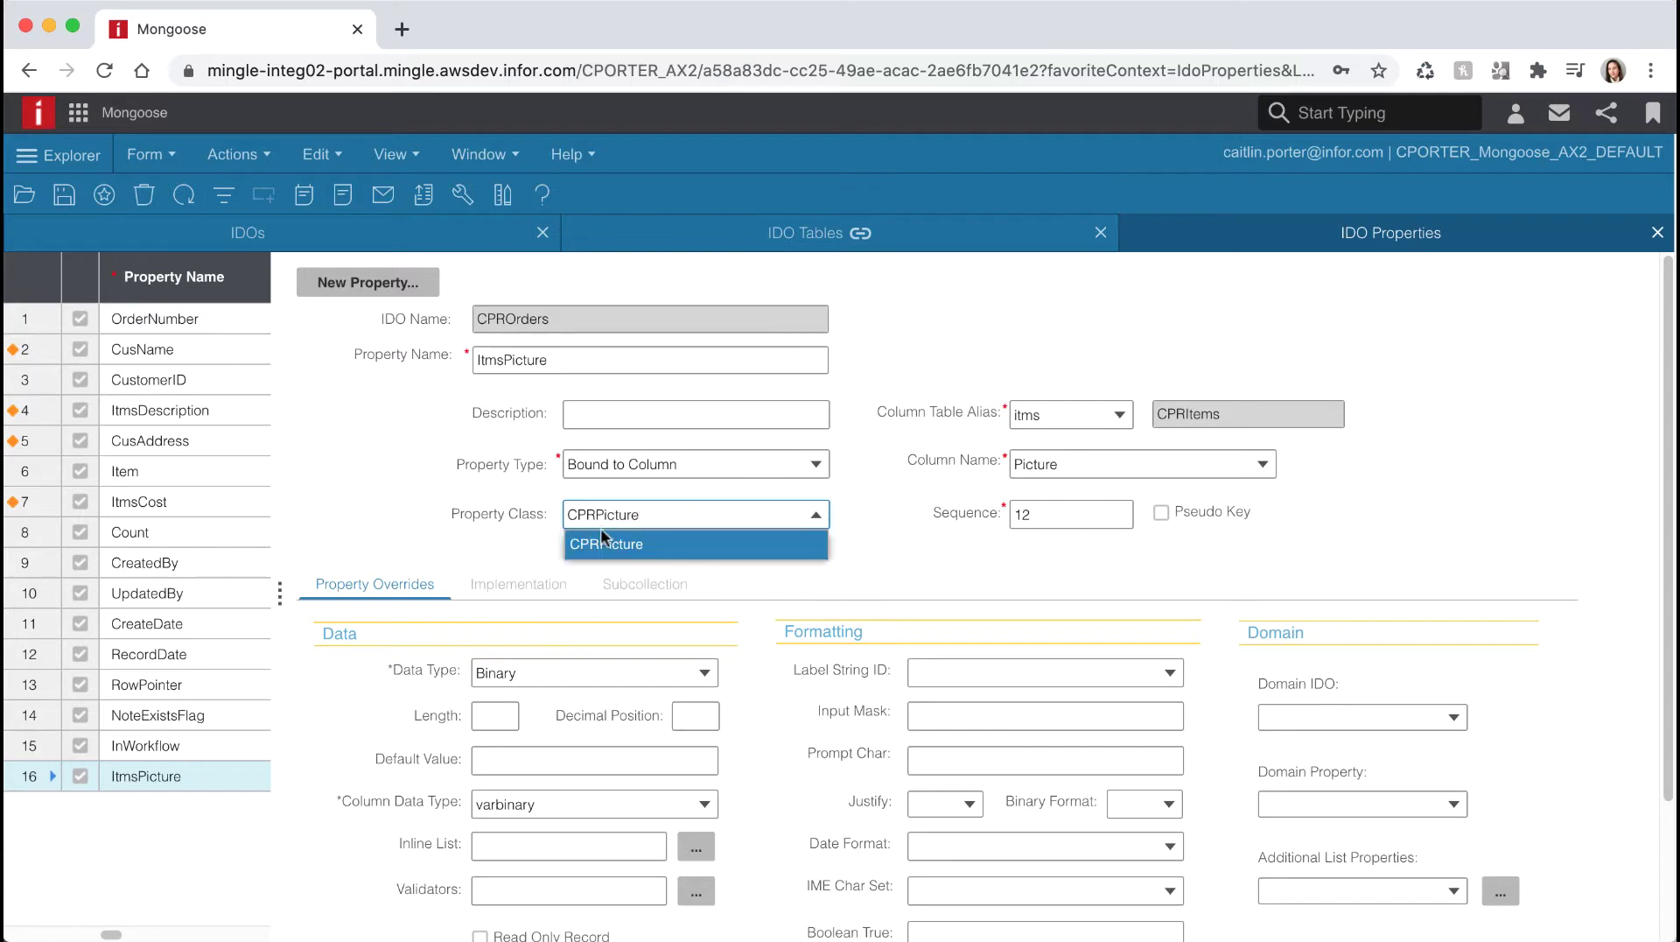
pyautogui.click(601, 539)
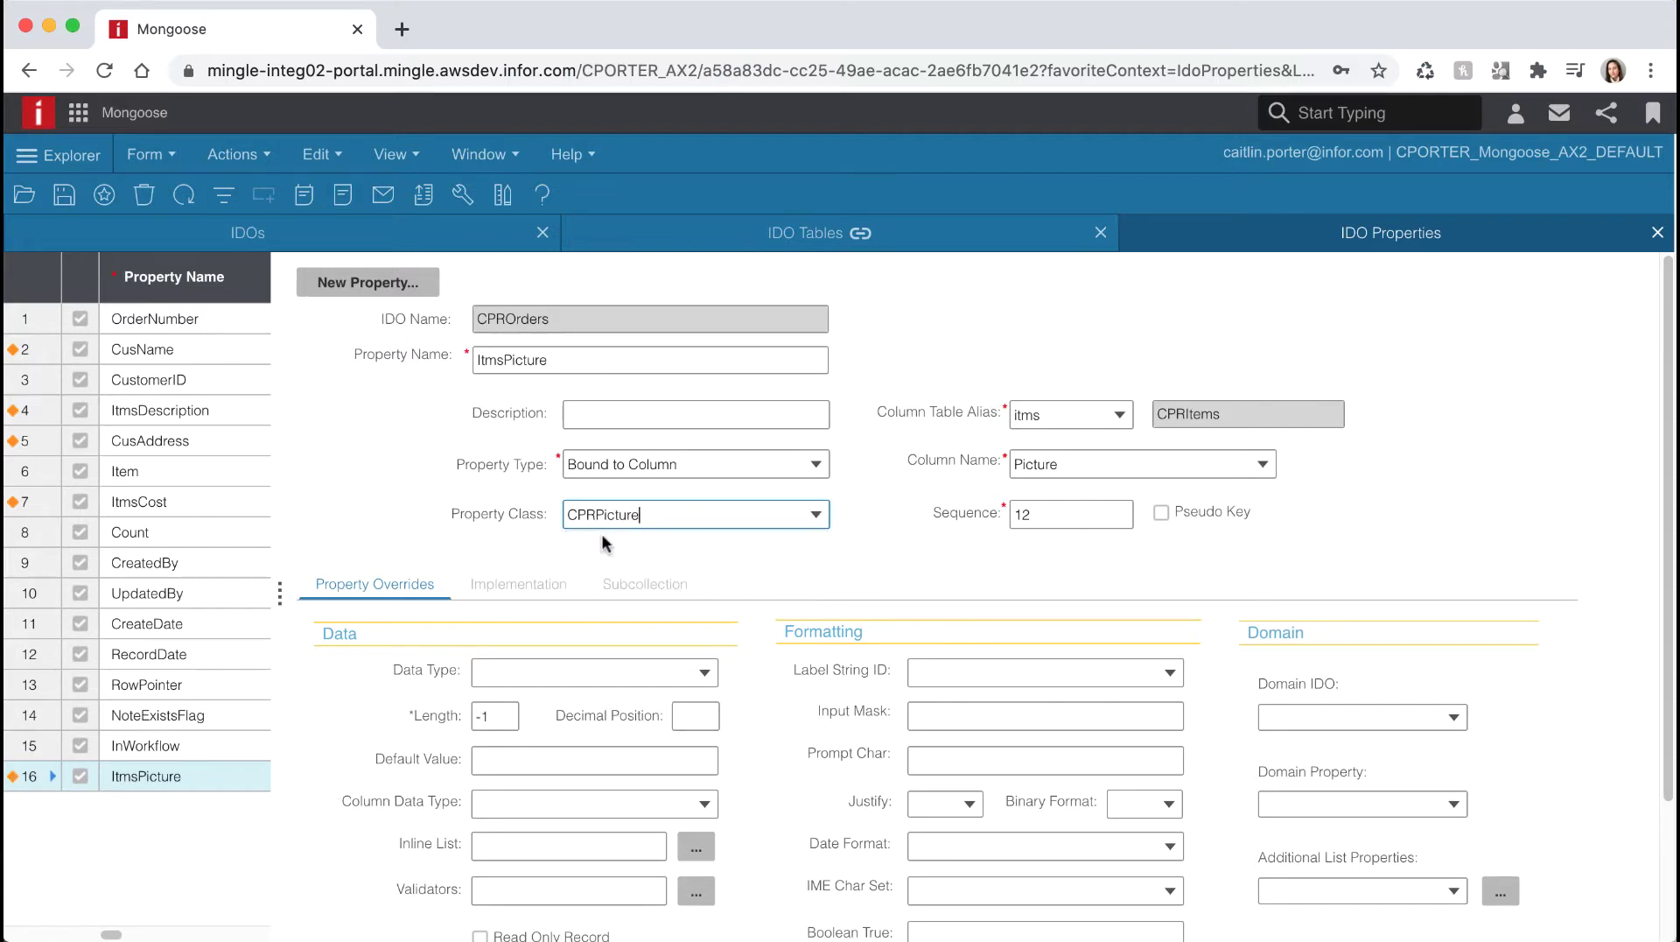
# Step: Replace the label string ID of the CustomerID property with sCustomerID
pyautogui.click(187, 378)
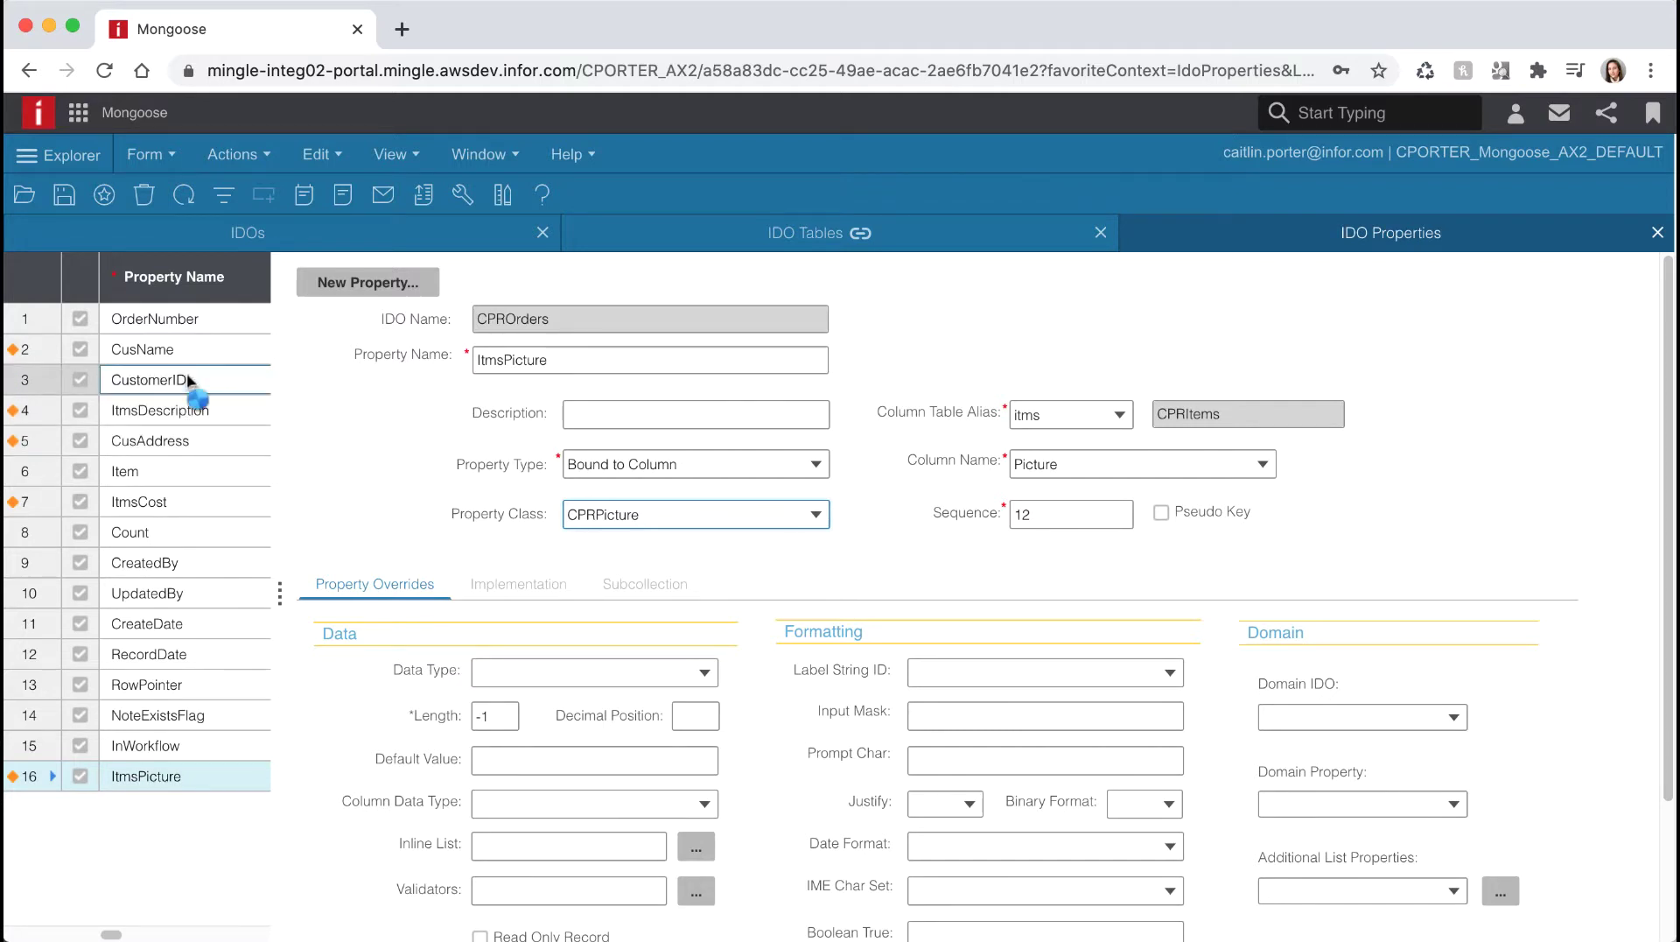
pyautogui.click(950, 674)
pyautogui.doubleClick(950, 674)
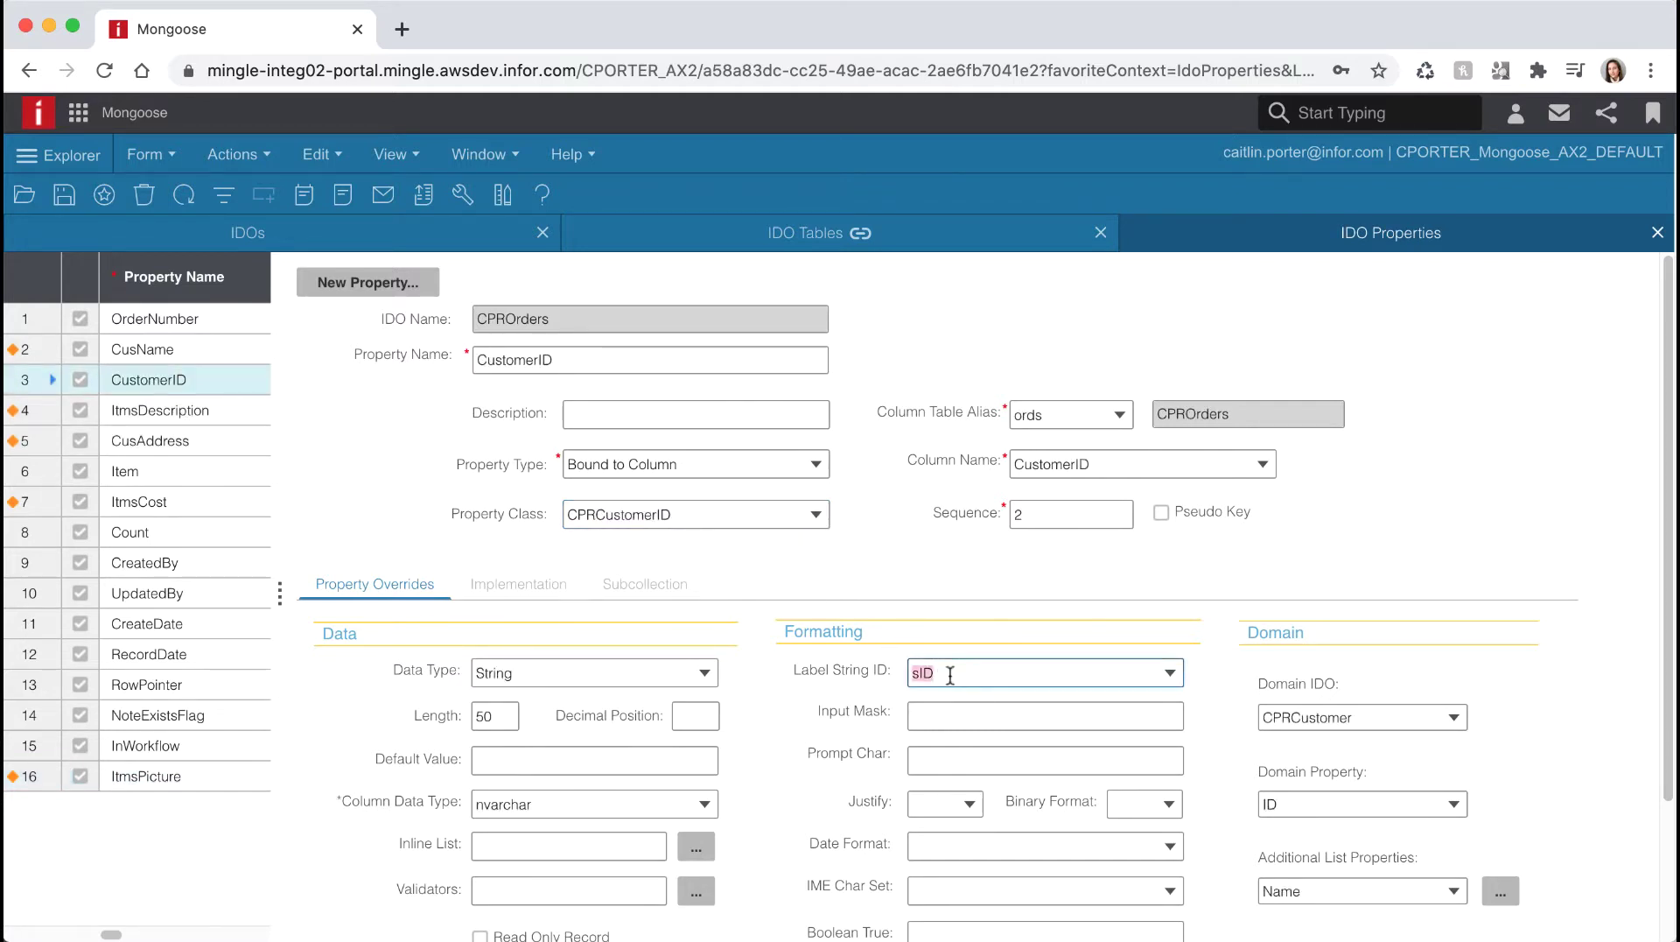
pyautogui.write('sCustomerID')
pyautogui.press('Tab')
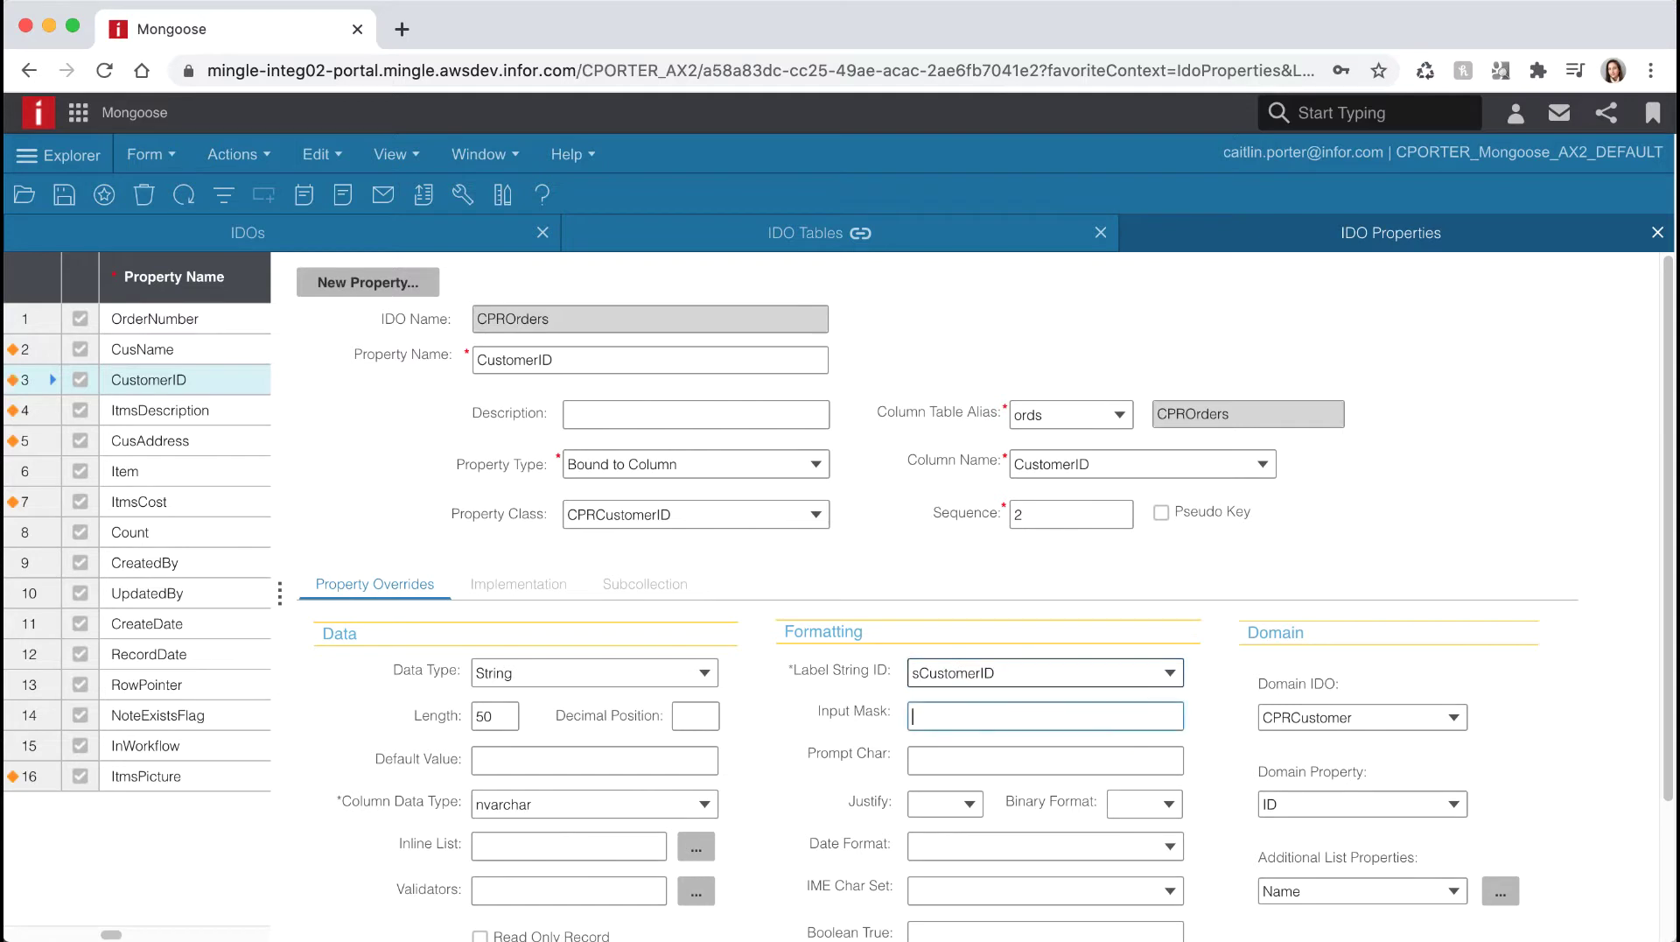
# Step: Save the property changes and close the IDO Properties and IDO Tables forms
pyautogui.click(77, 203)
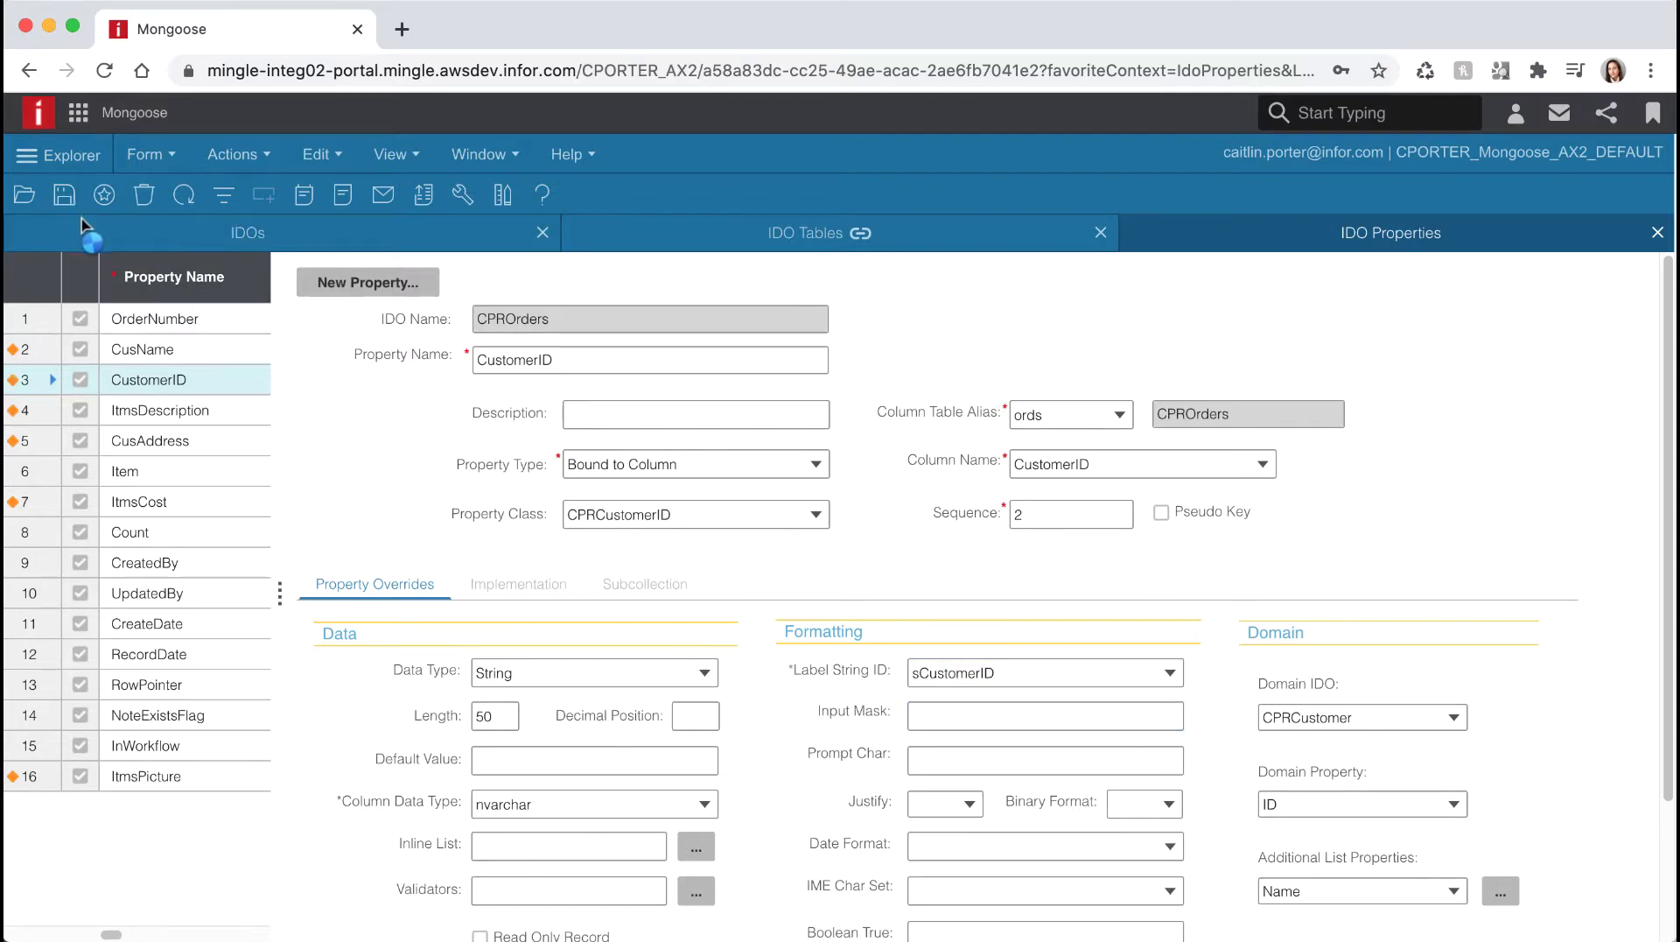
pyautogui.click(1656, 233)
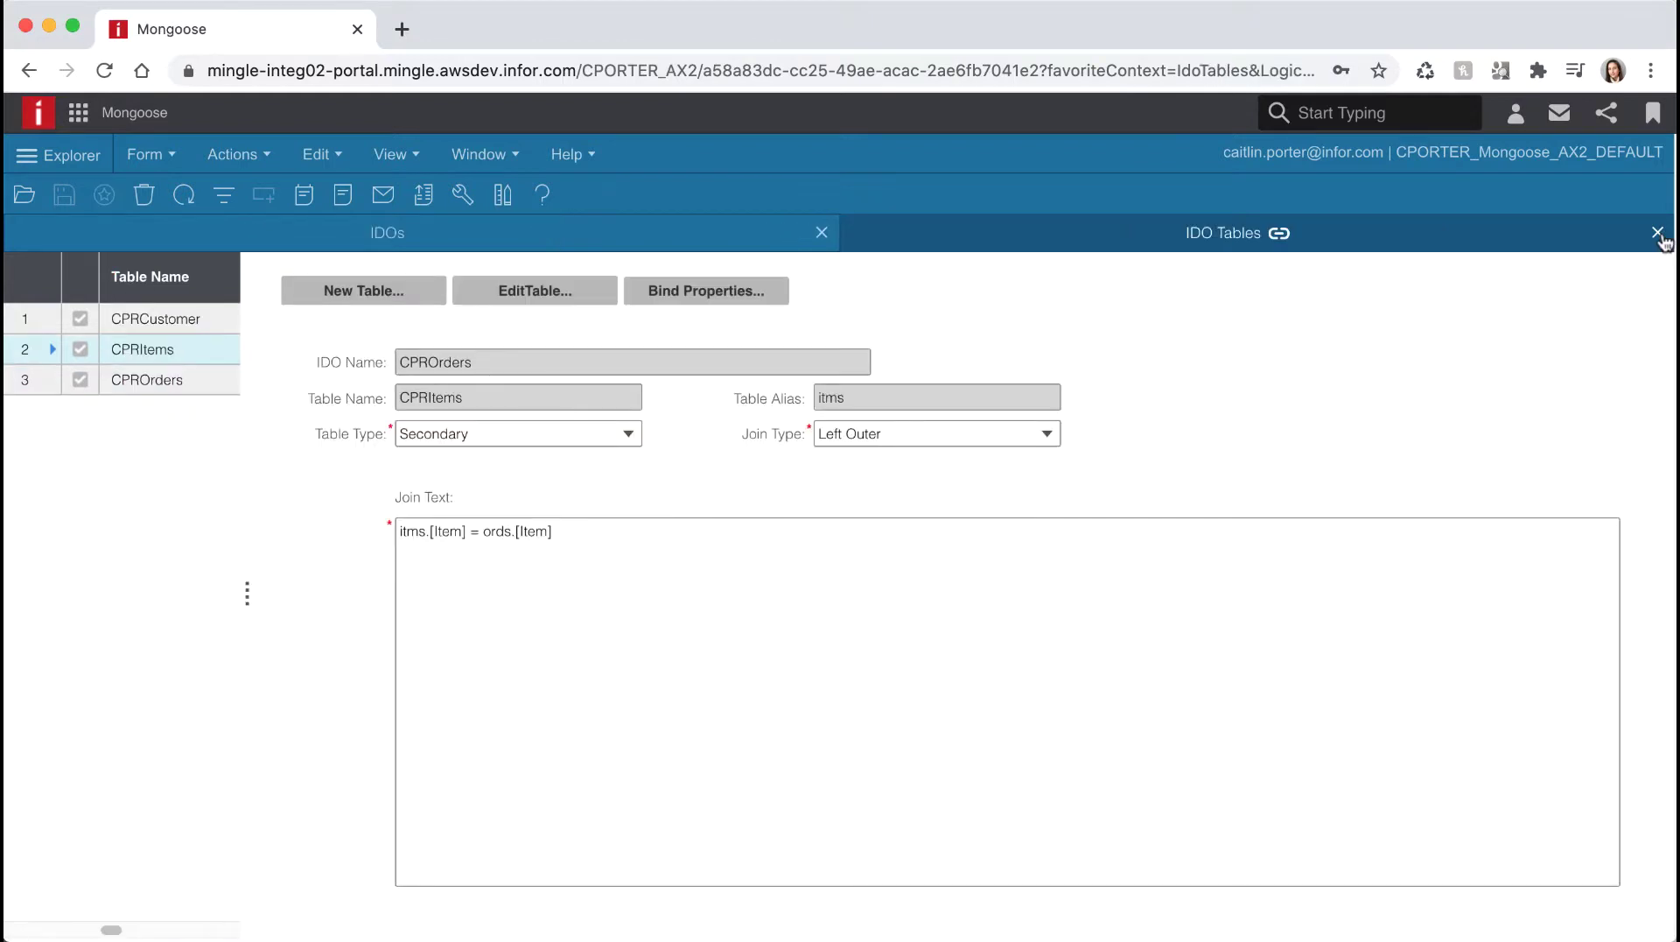
pyautogui.click(1658, 233)
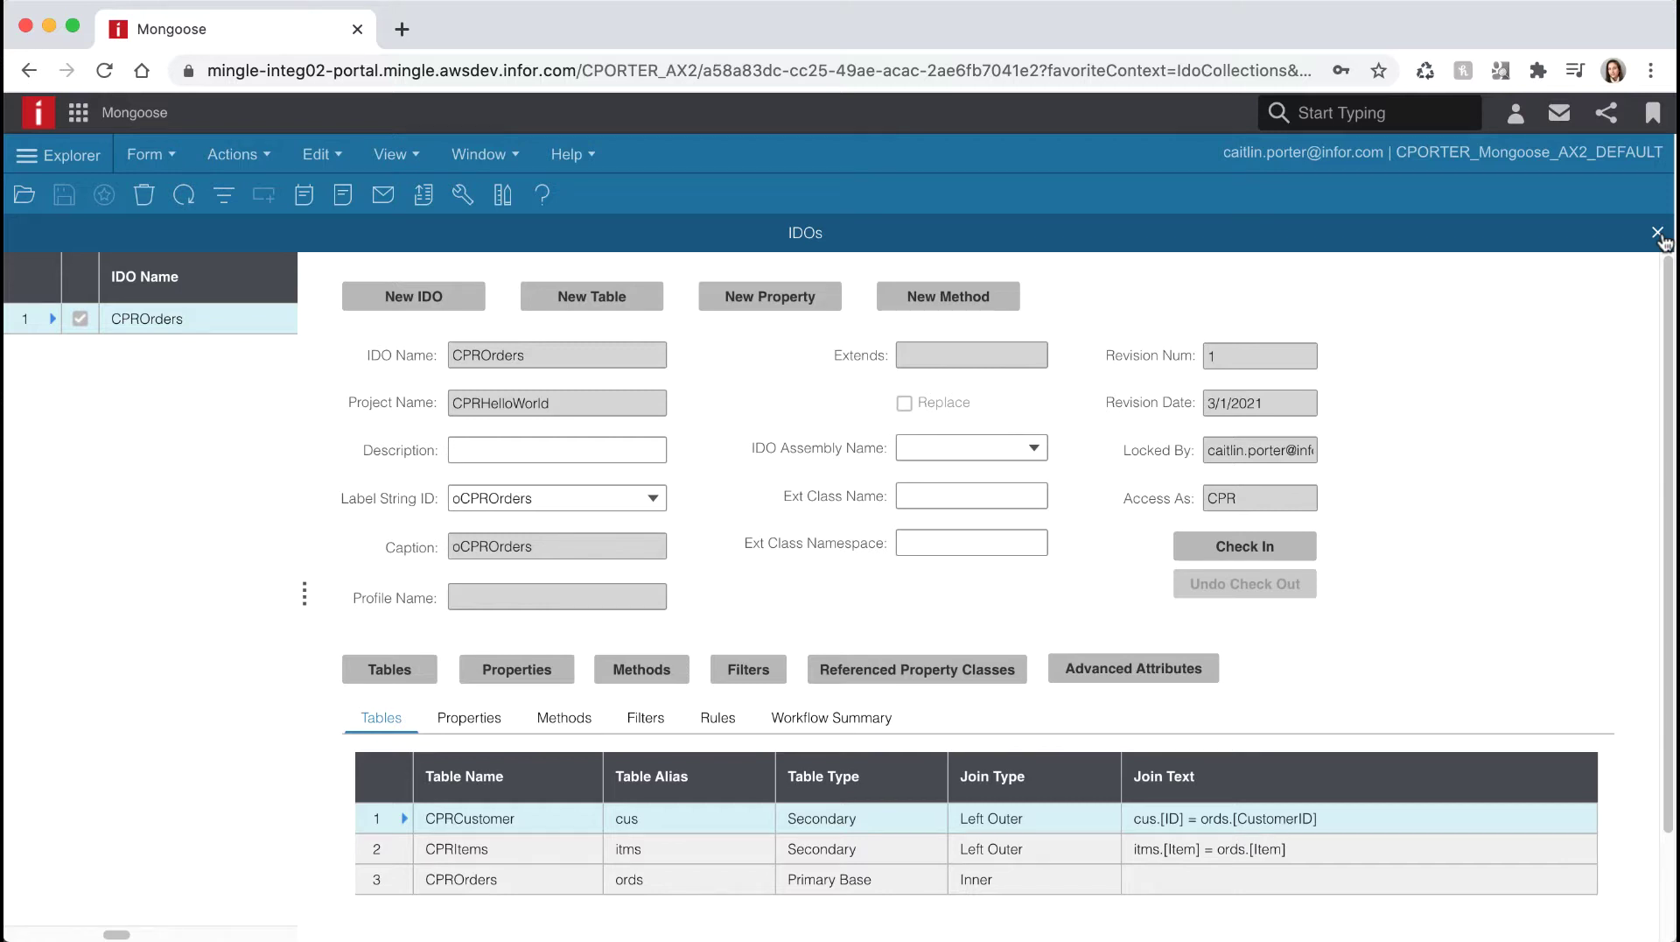
# Step: Start a new property for the CPROrders IDO with Derived as its binding
pyautogui.click(777, 302)
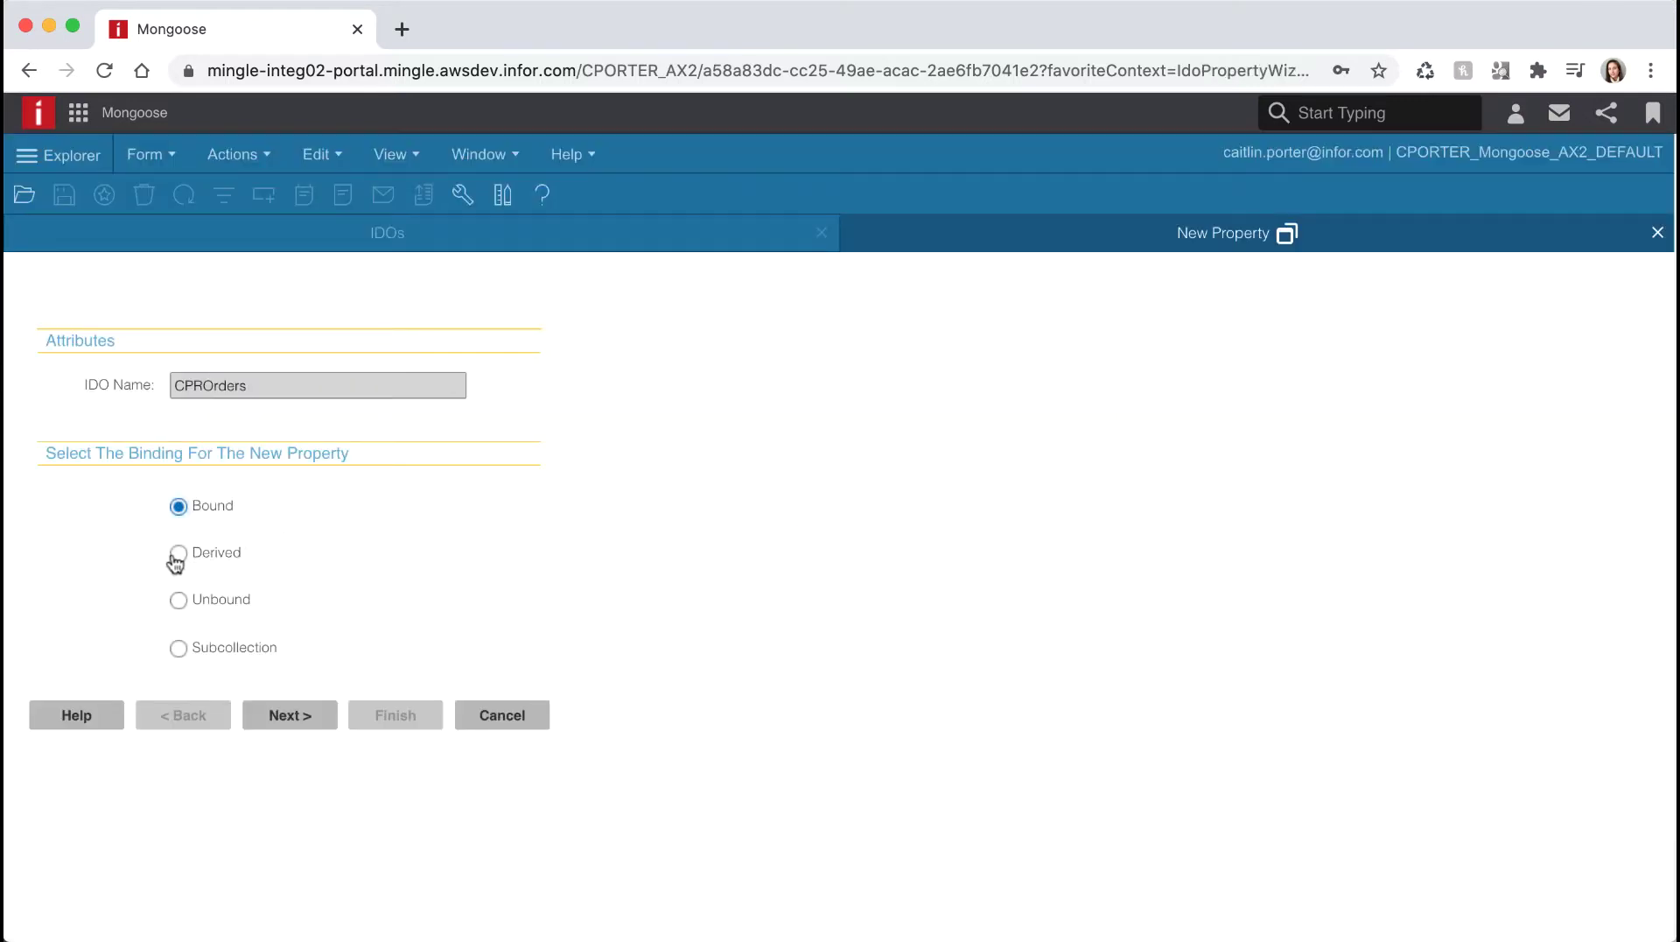
pyautogui.click(176, 554)
pyautogui.click(277, 716)
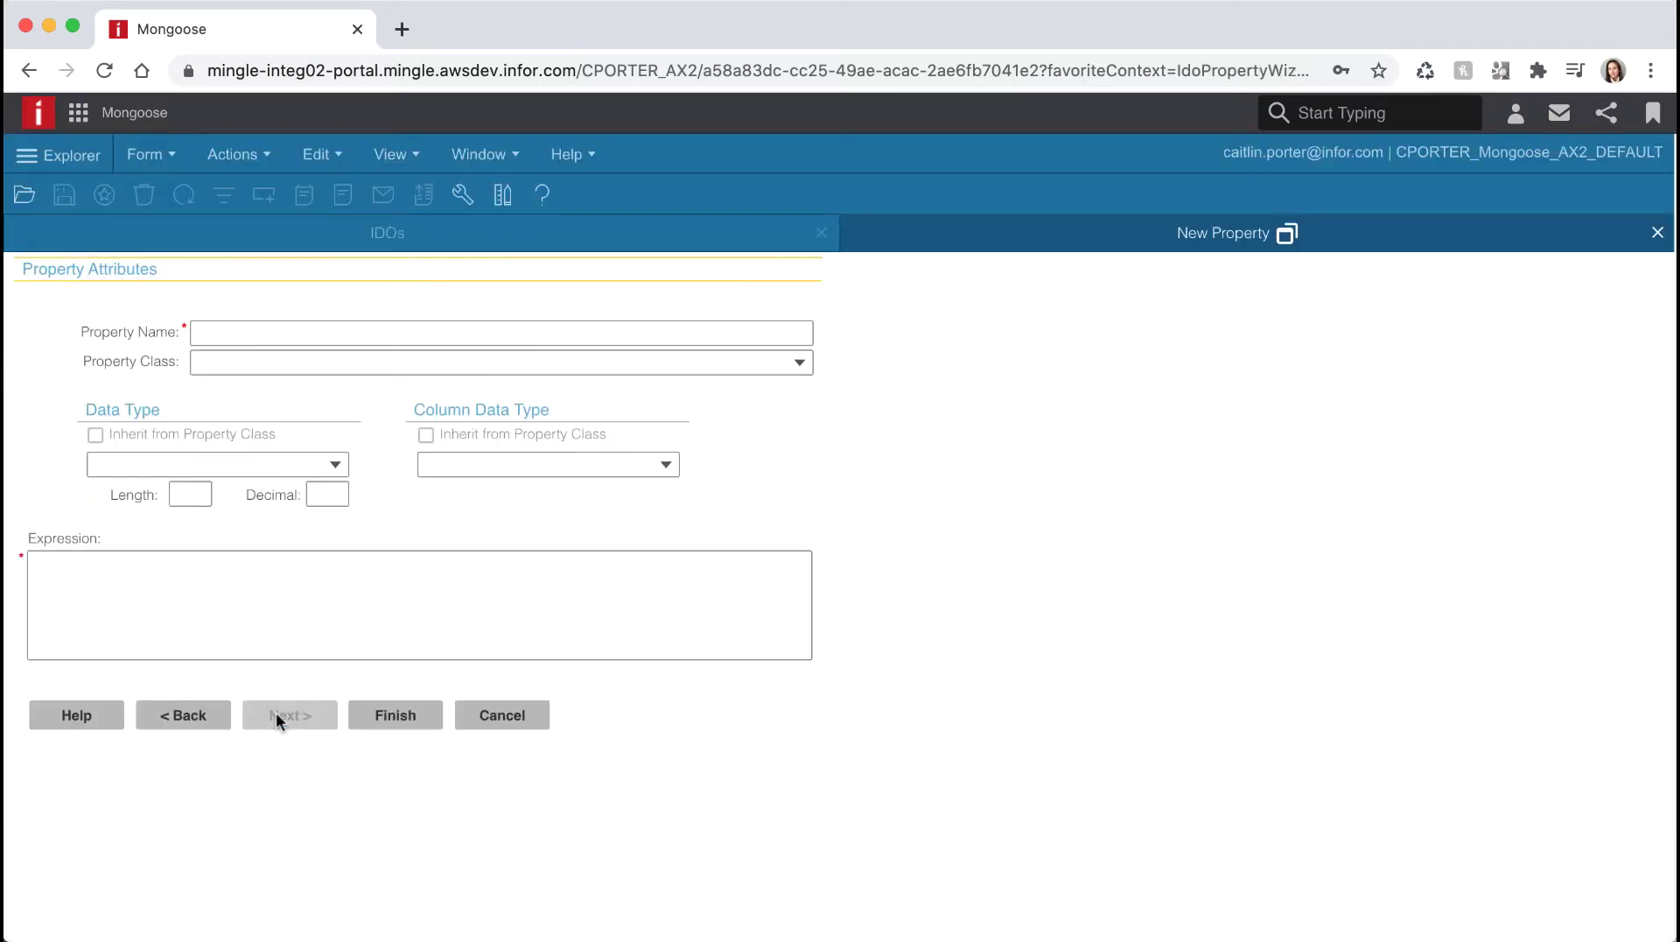
# Step: Name the derived property DerOrderTotal and give it the property class CPRCost, ready for its expression
pyautogui.click(296, 334)
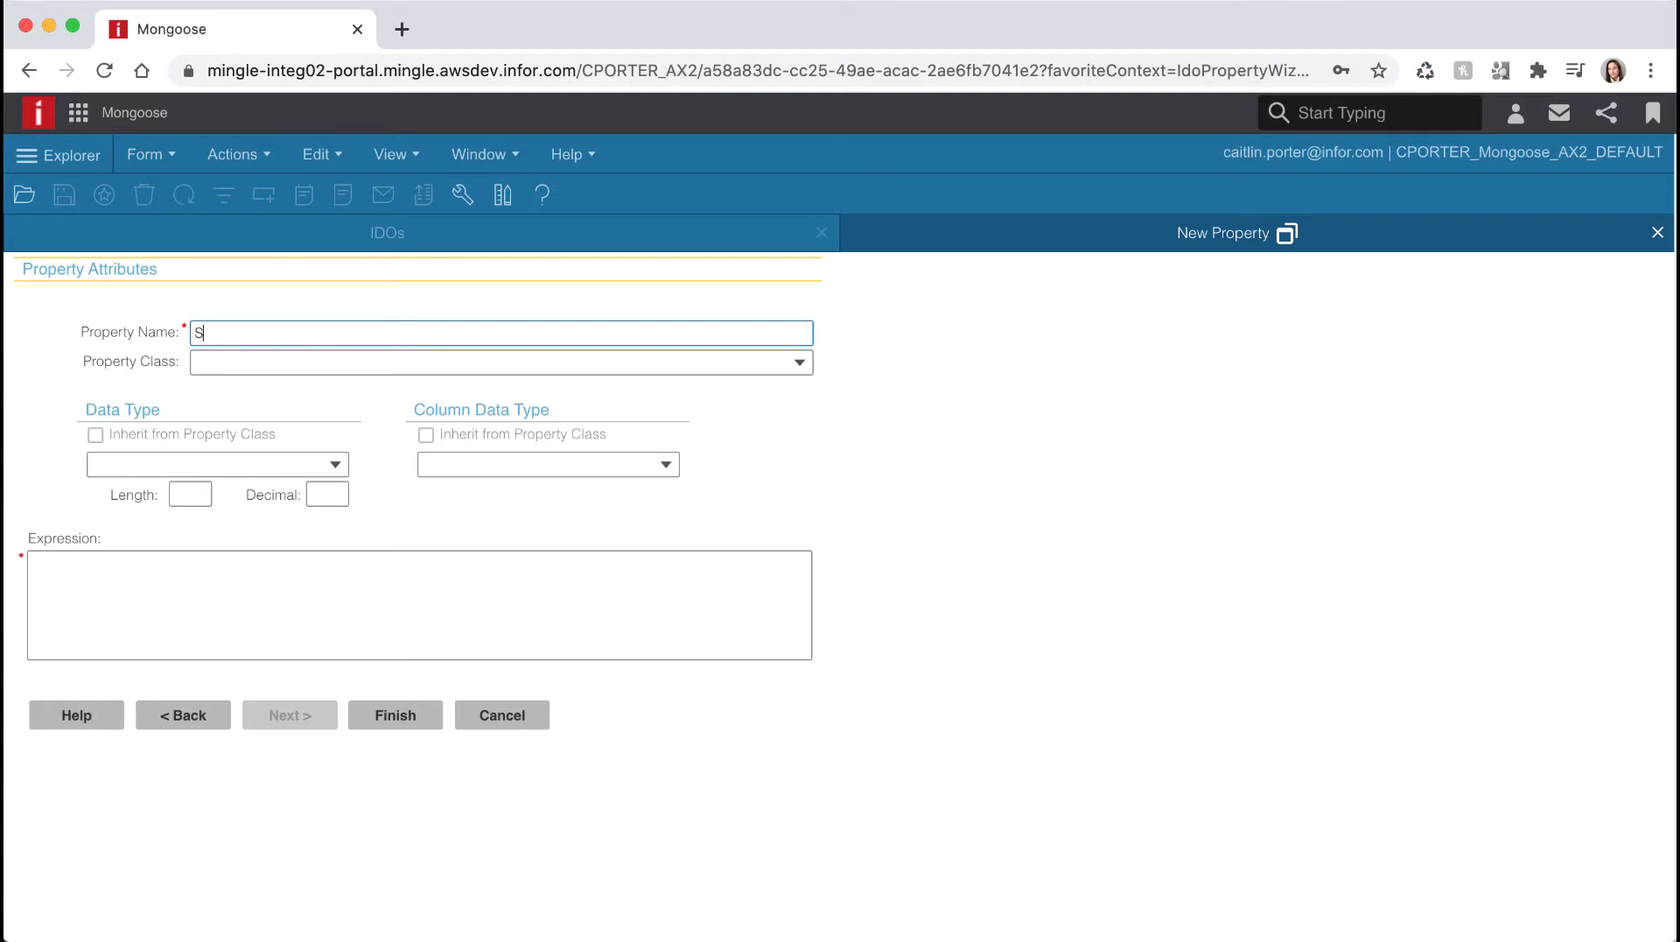
pyautogui.write('DerOrderTotal')
pyautogui.press('Tab')
pyautogui.write('CPR')
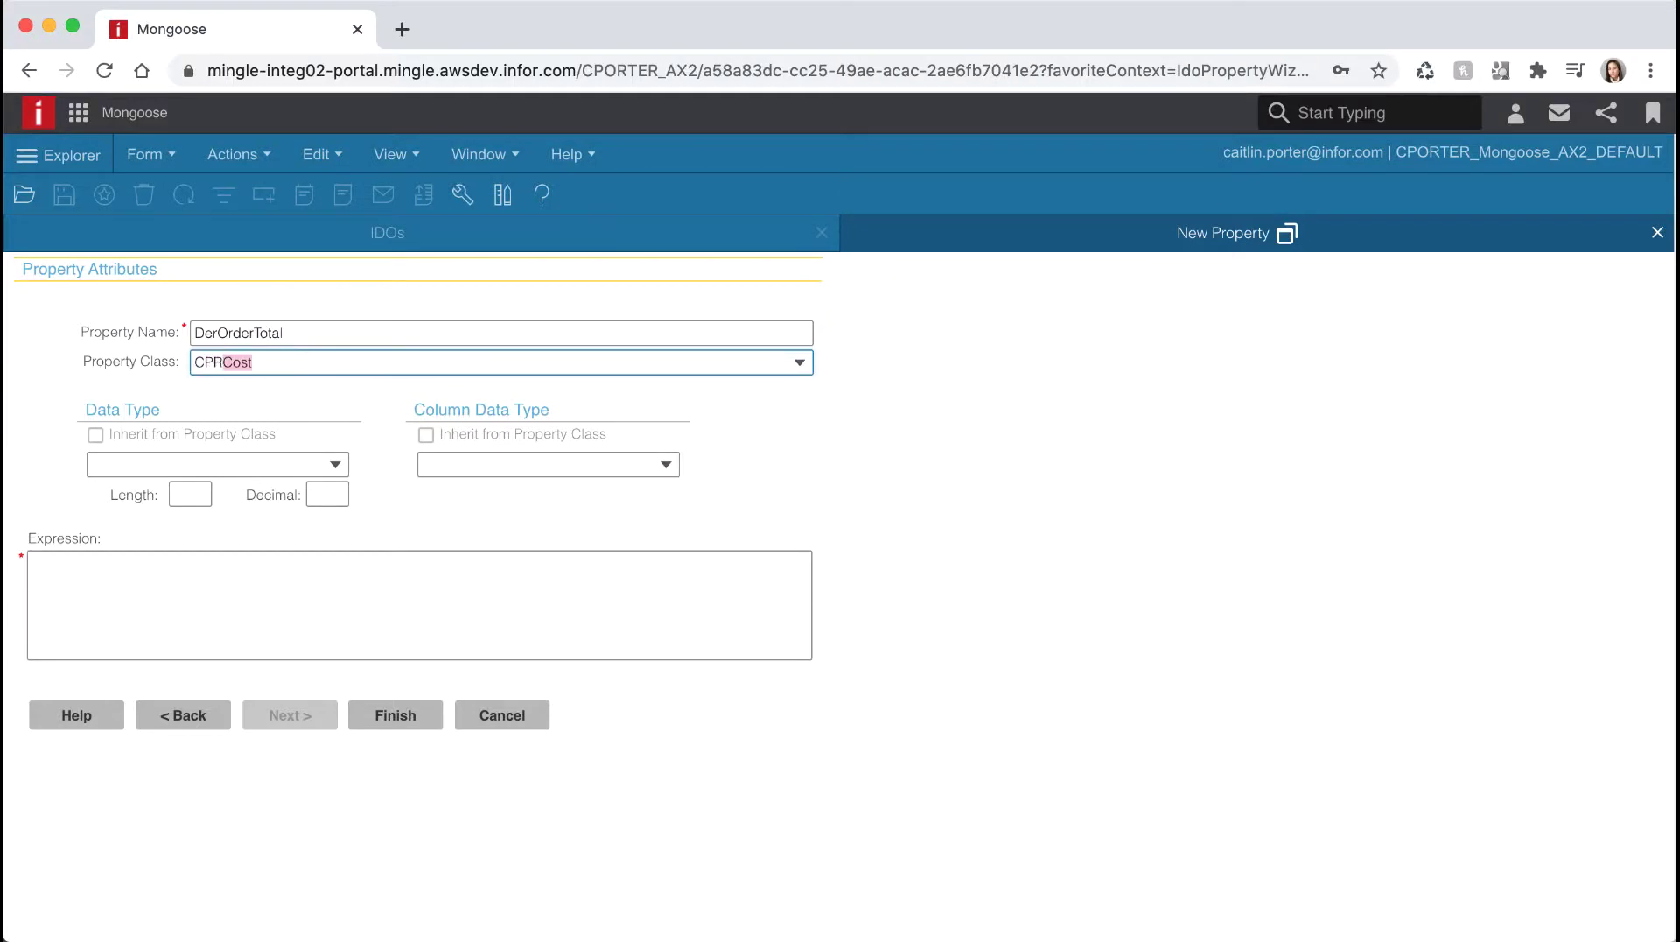
pyautogui.write('*')
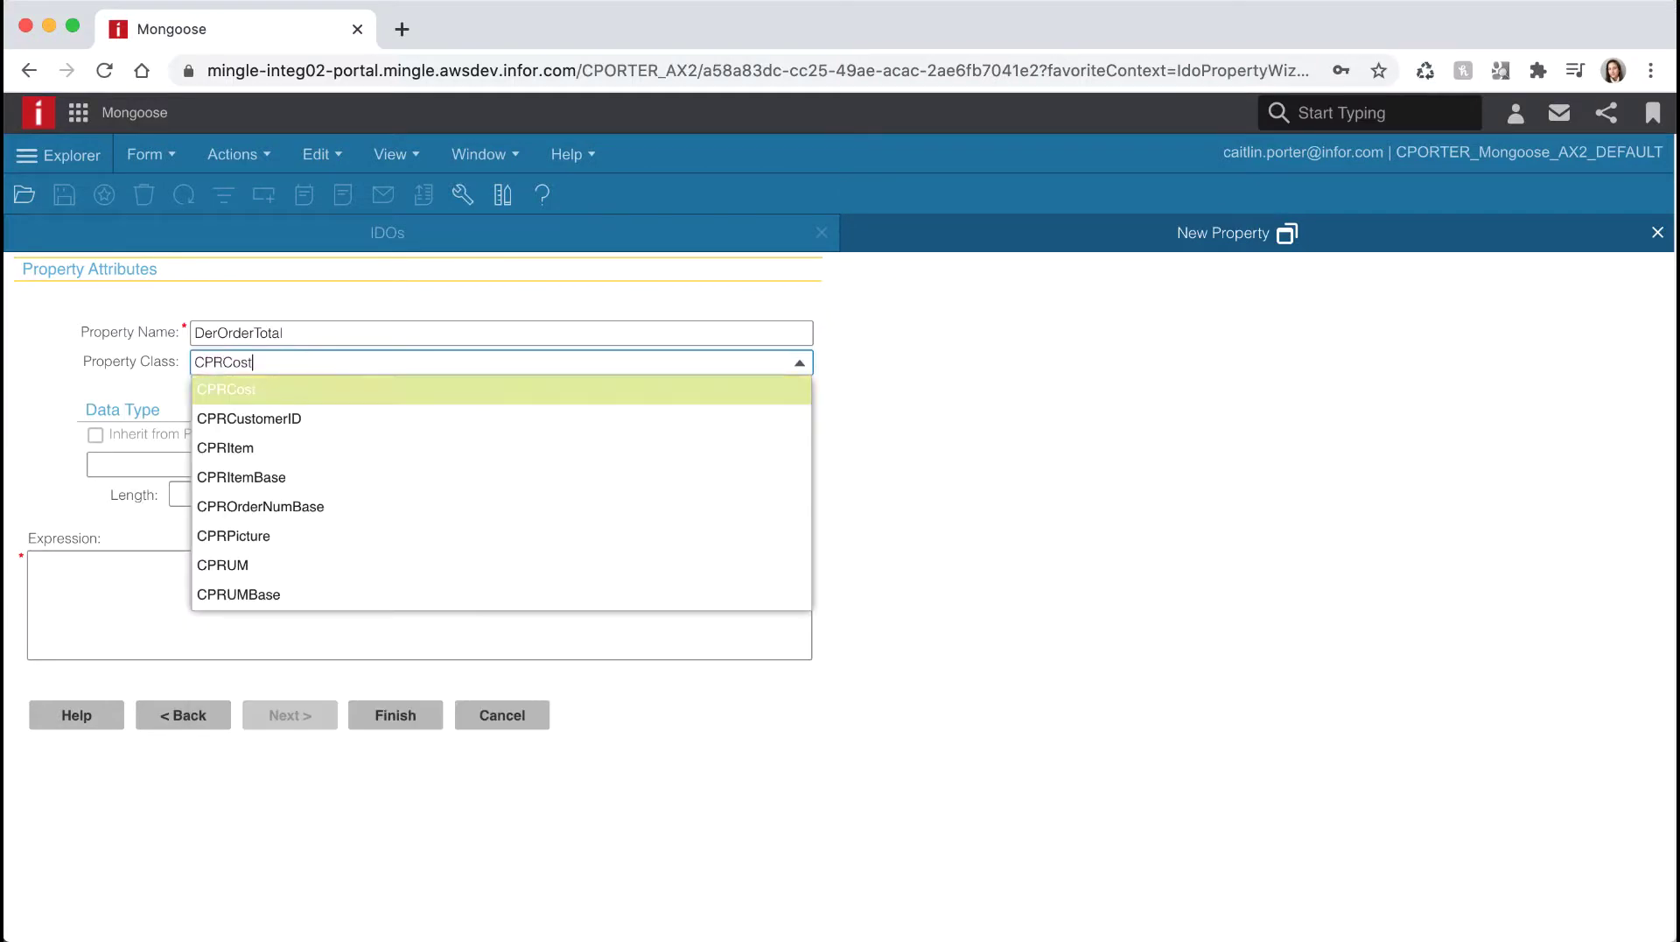
pyautogui.click(271, 399)
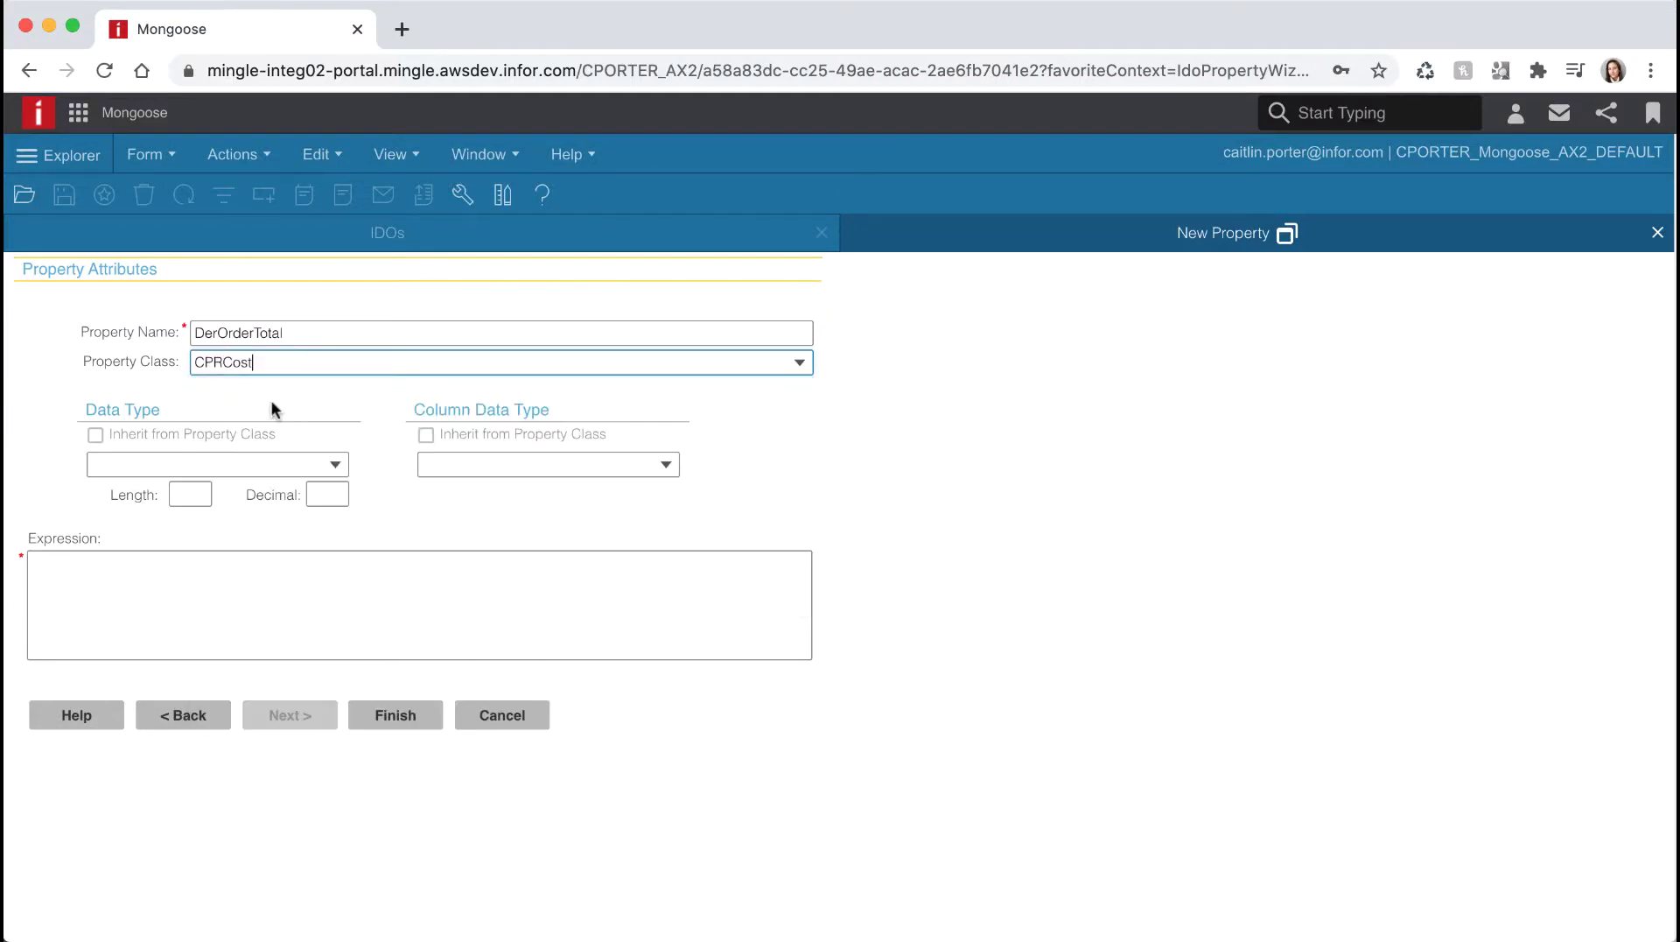
pyautogui.click(190, 566)
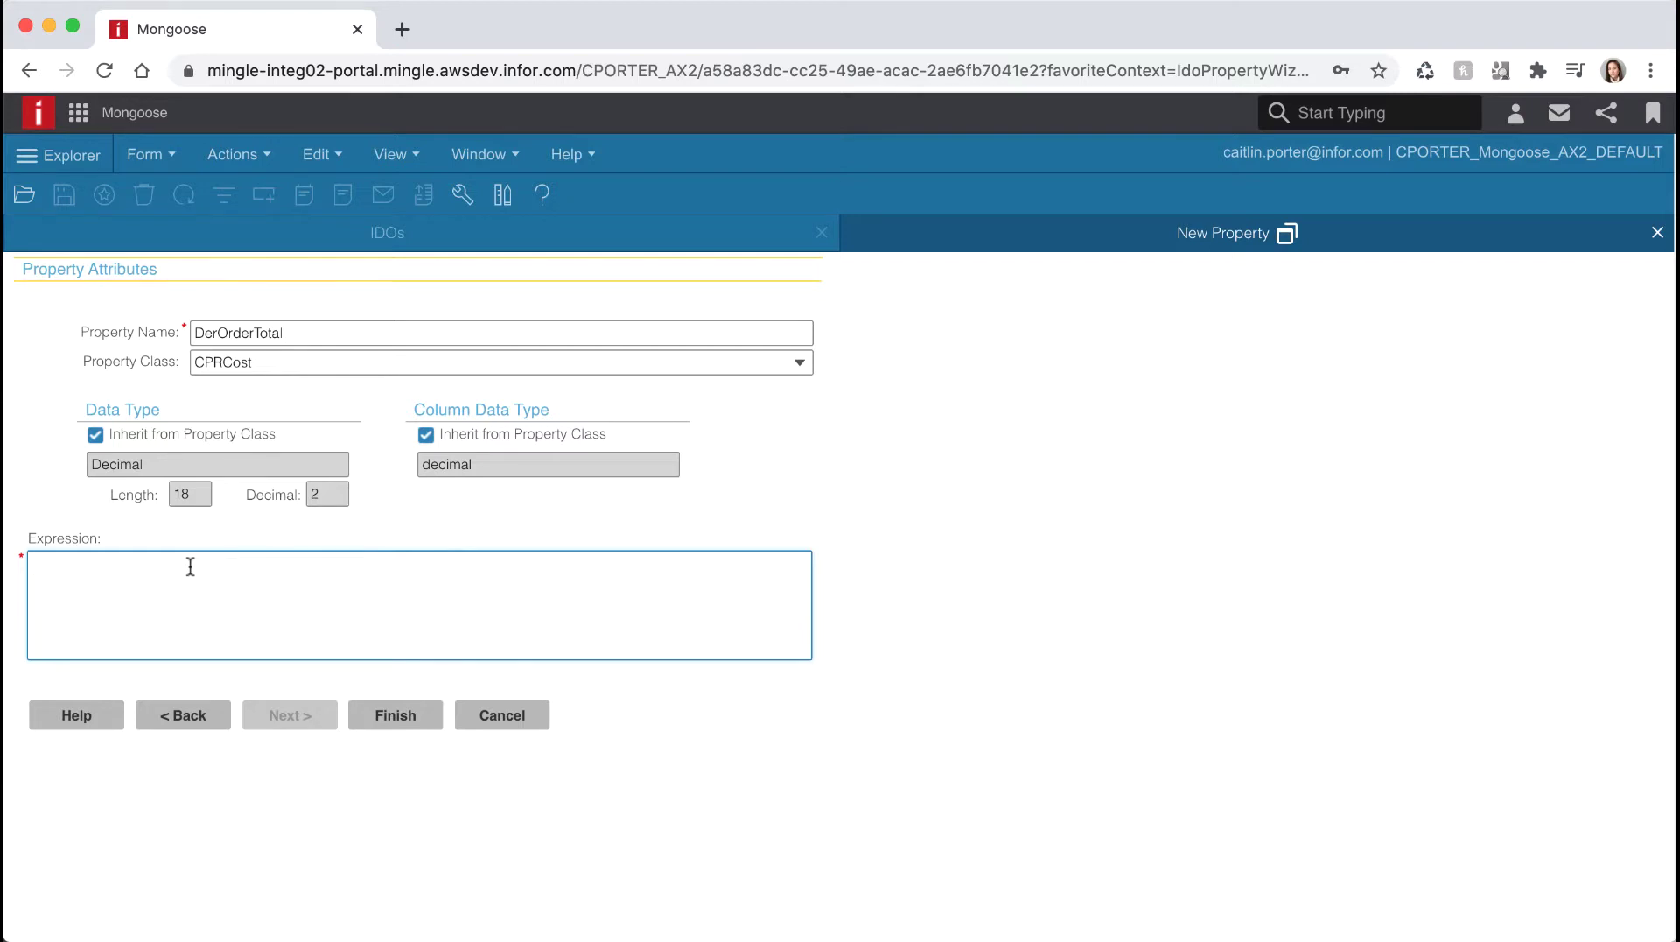
# Step: Enter the expression Count * ItmsCost for the derived order total property and finish creating it
pyautogui.write('Count * itms')
pyautogui.press('BackSpace')
pyautogui.press('BackSpace')
pyautogui.press('BackSpace')
pyautogui.write('ItmsCost')
pyautogui.click(394, 715)
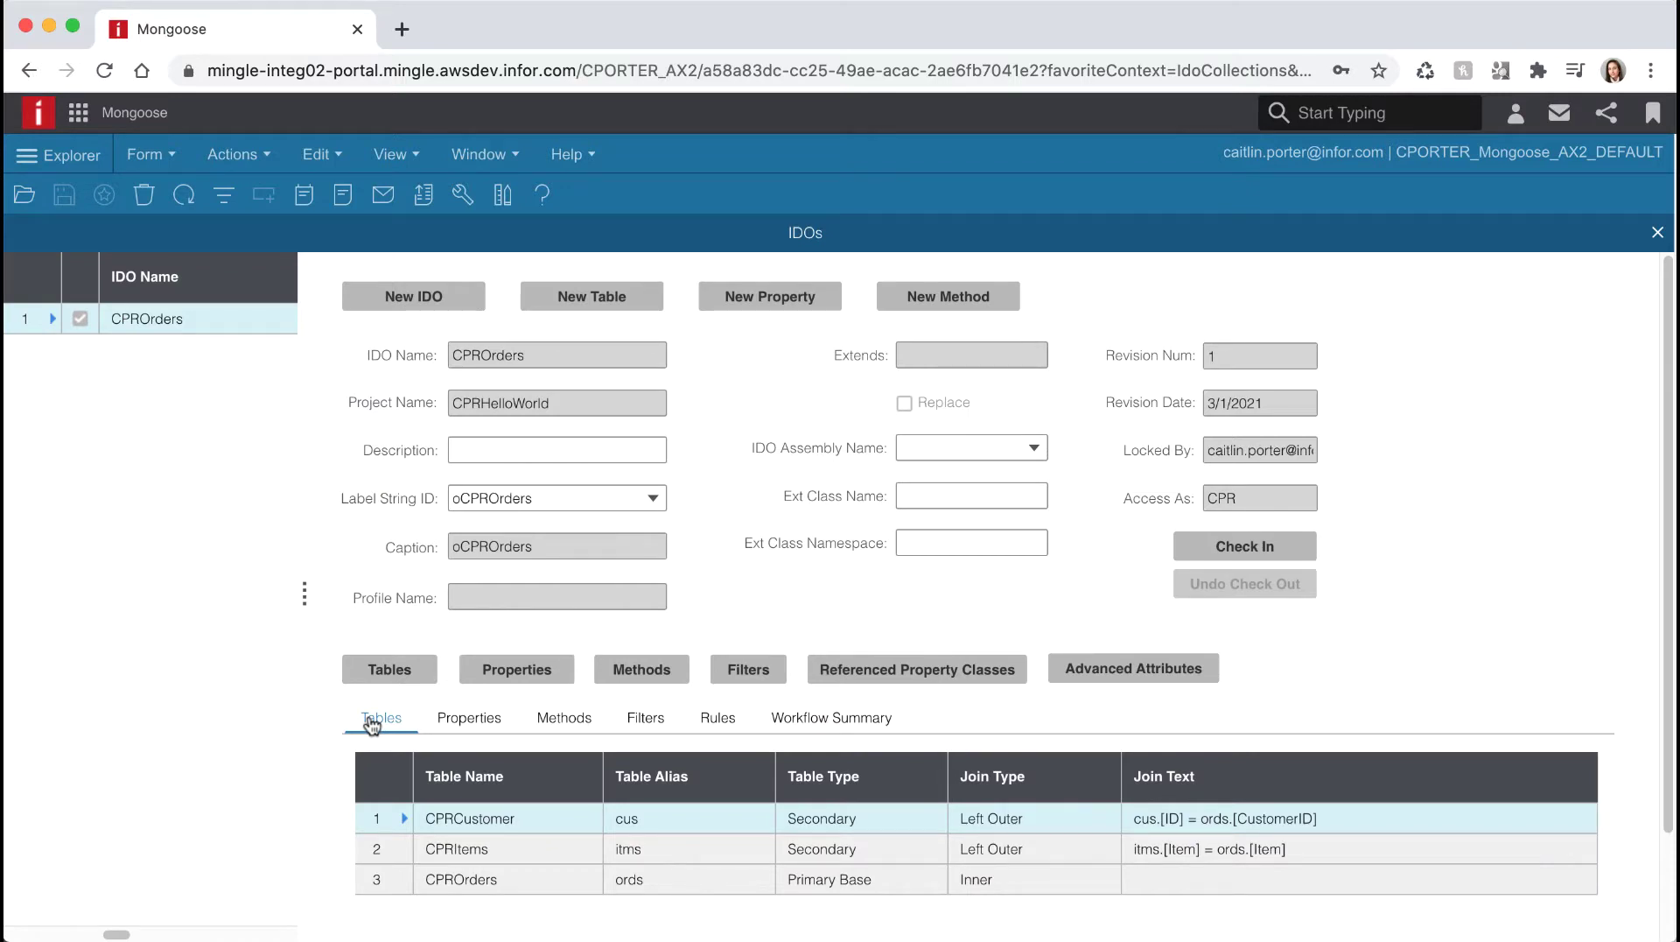
# Step: Open the properties of the CPROrders IDO and set the label string ID of DerOrderTotal to sOrderTotal
pyautogui.click(501, 674)
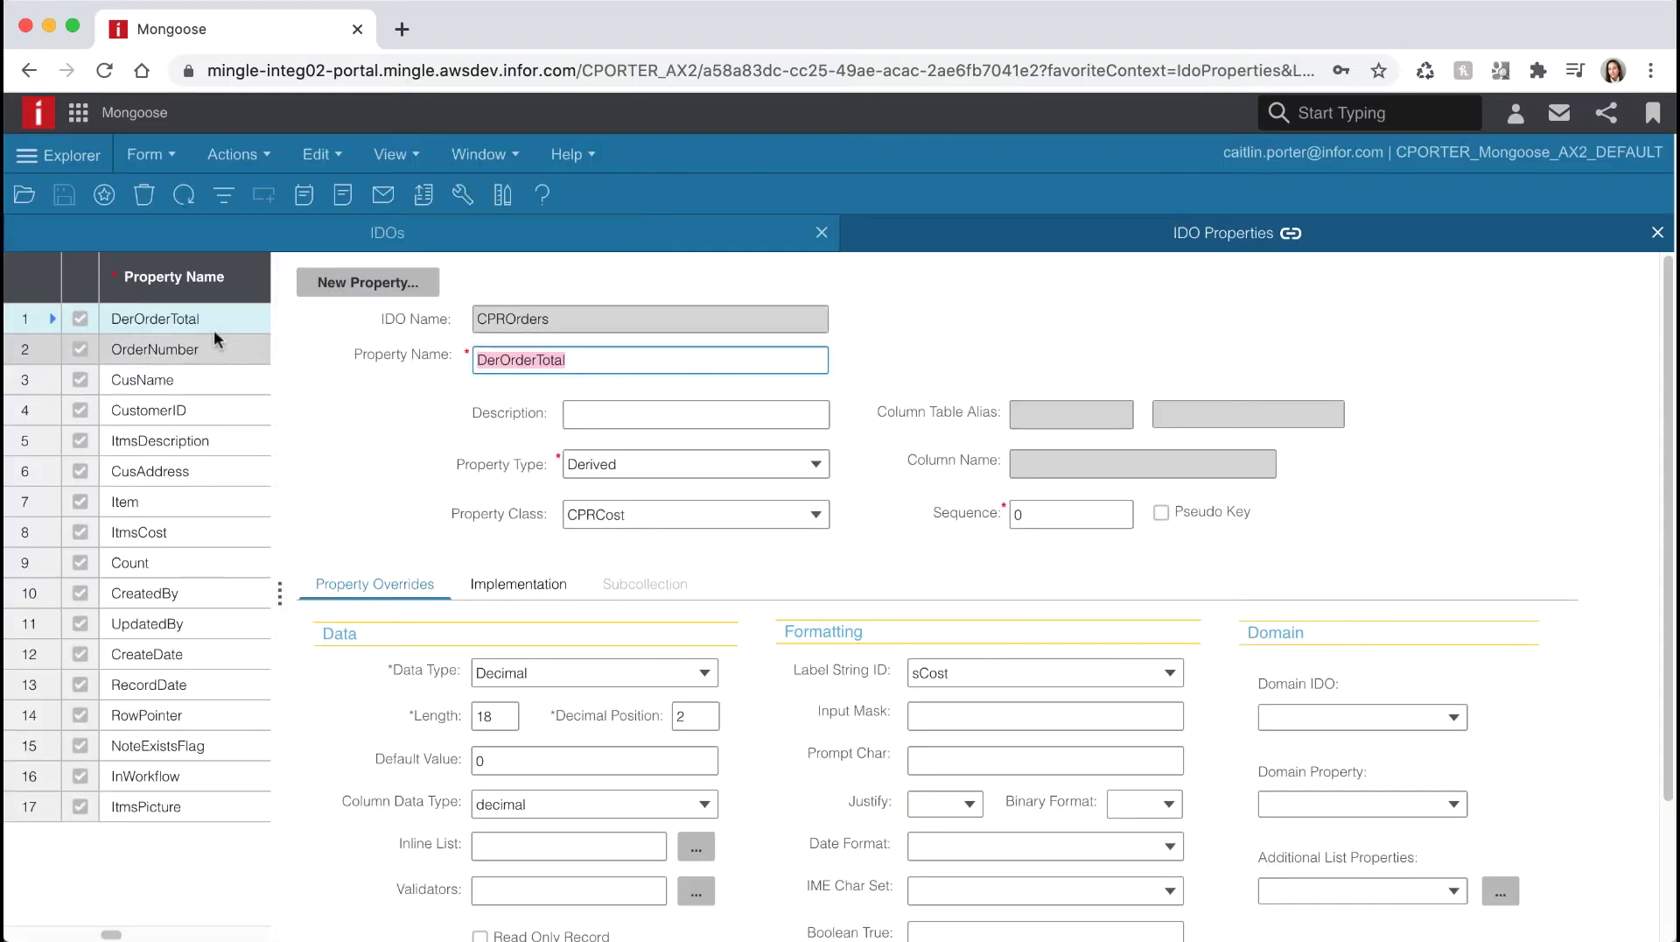
pyautogui.click(212, 323)
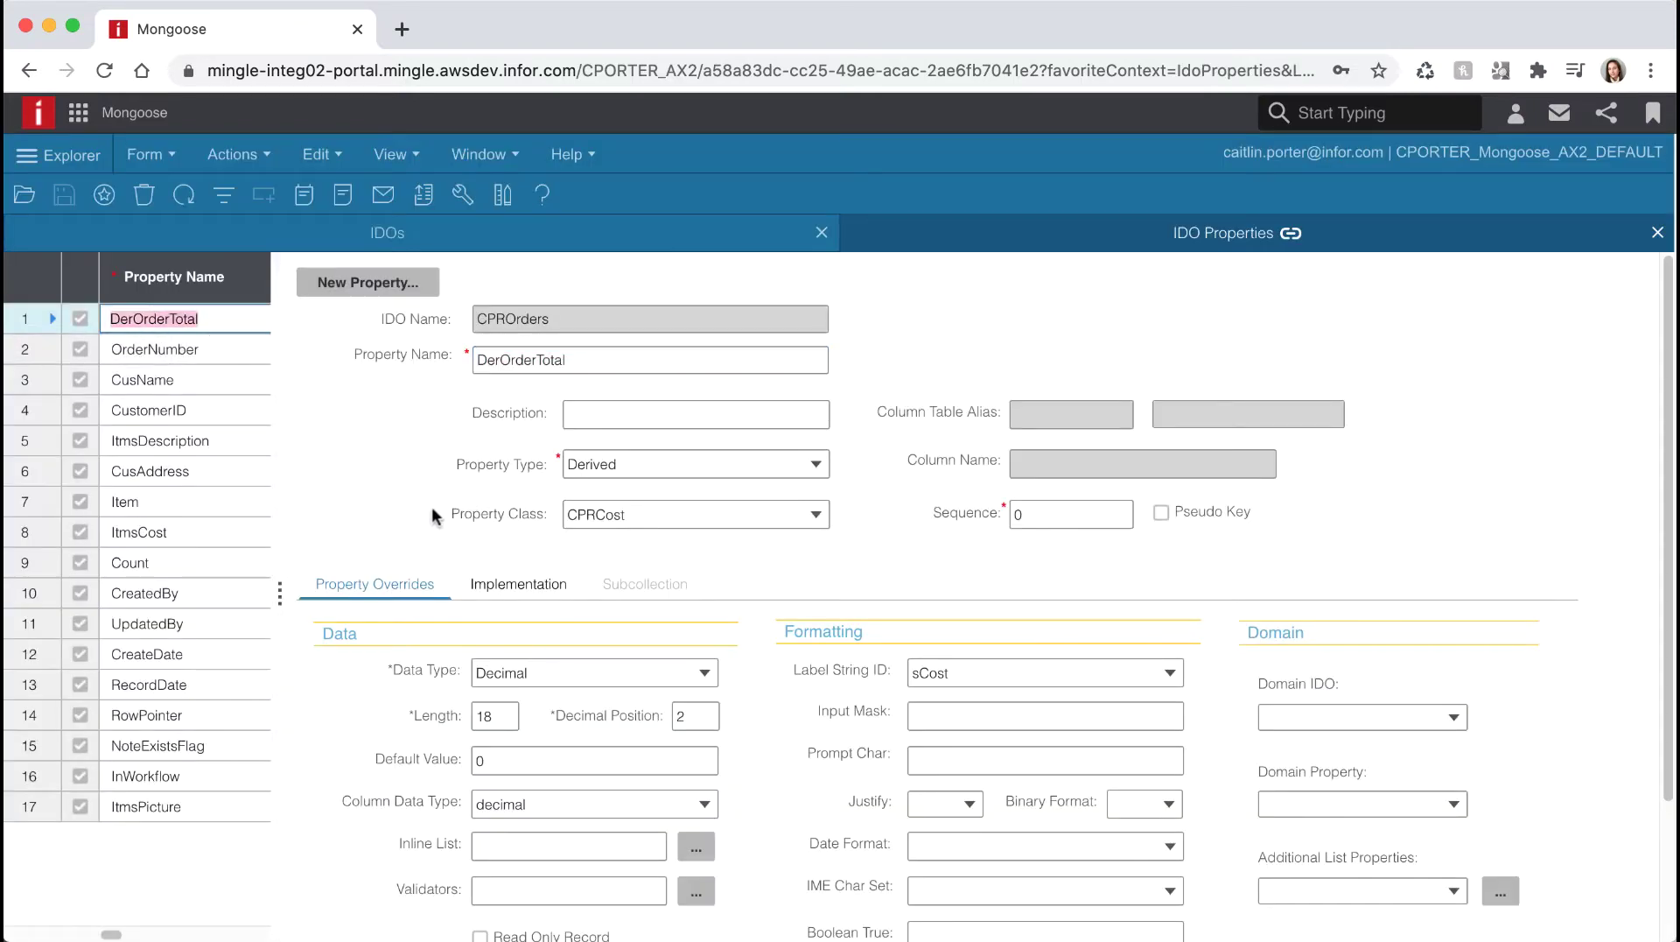
pyautogui.click(971, 672)
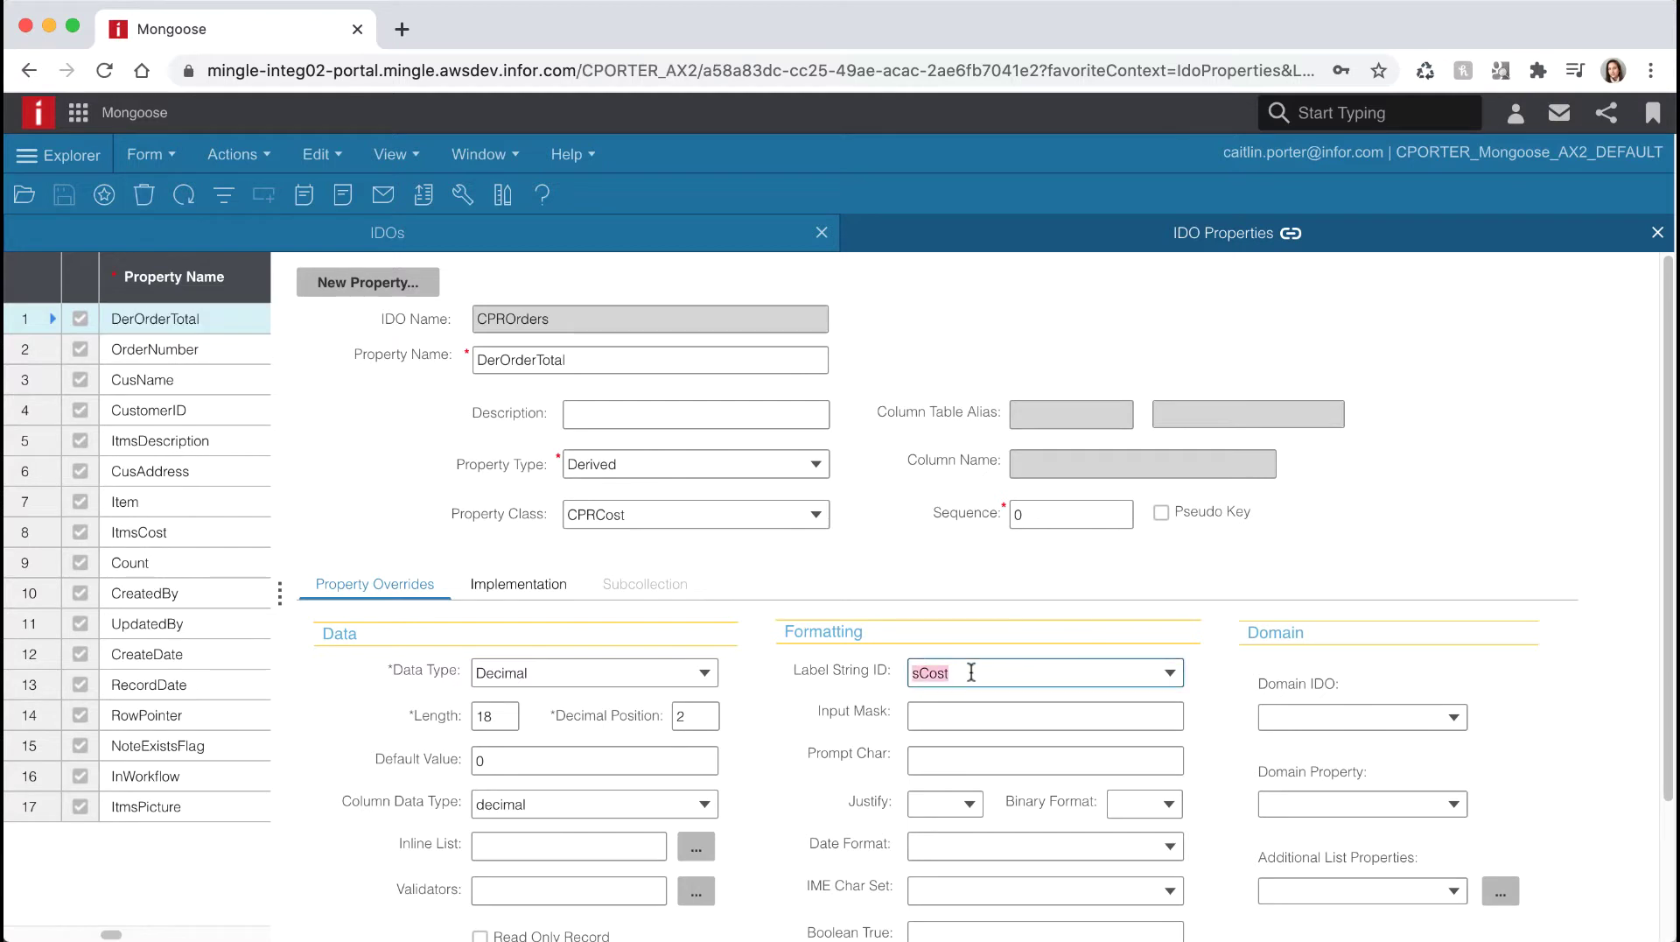
pyautogui.write('sOrderTotal')
# Step: Mark the DerOrderTotal property as read-only, save it, and close the IDO Properties and IDOs forms
pyautogui.scroll(-3, 1030, 678)
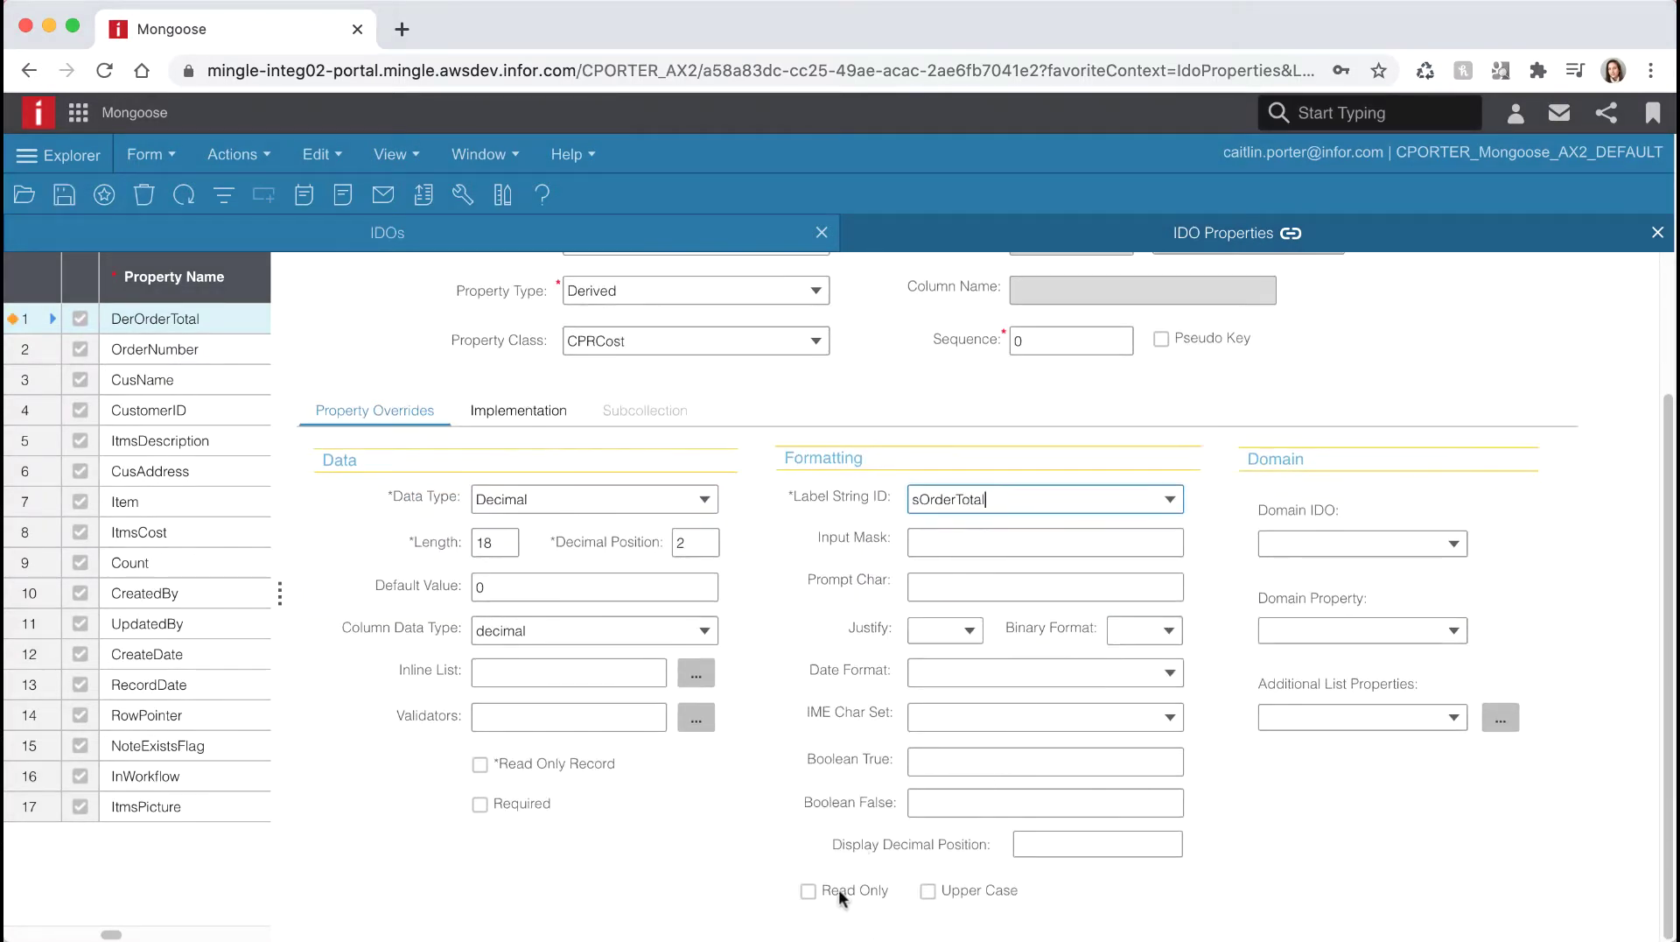
pyautogui.click(808, 892)
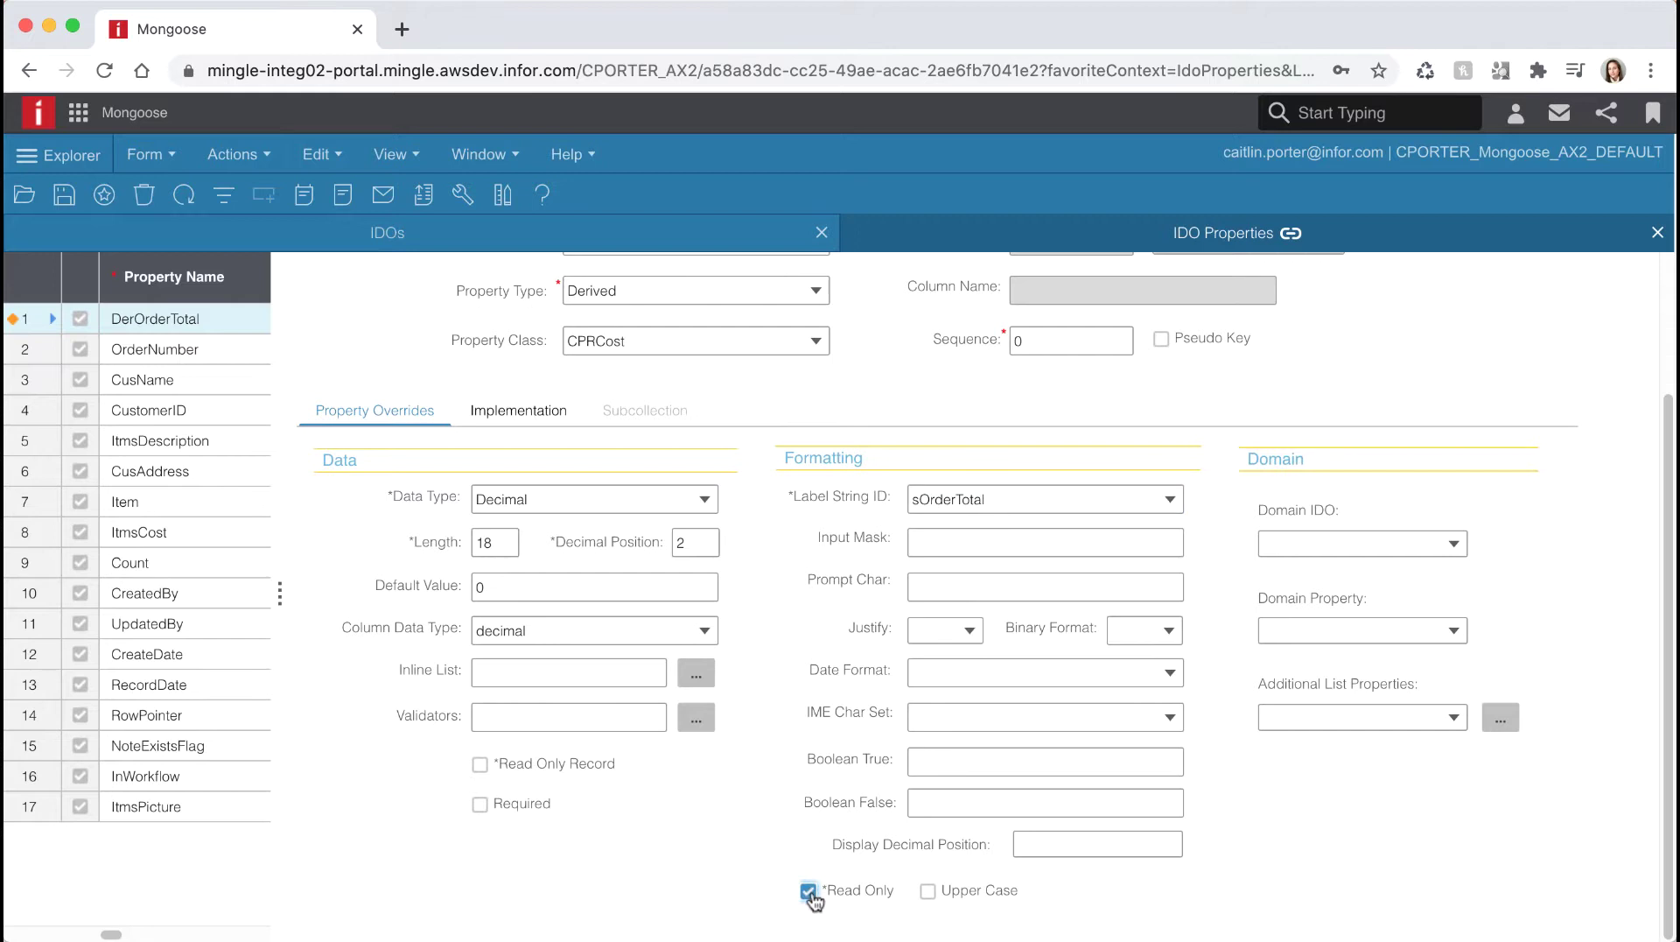
pyautogui.click(63, 195)
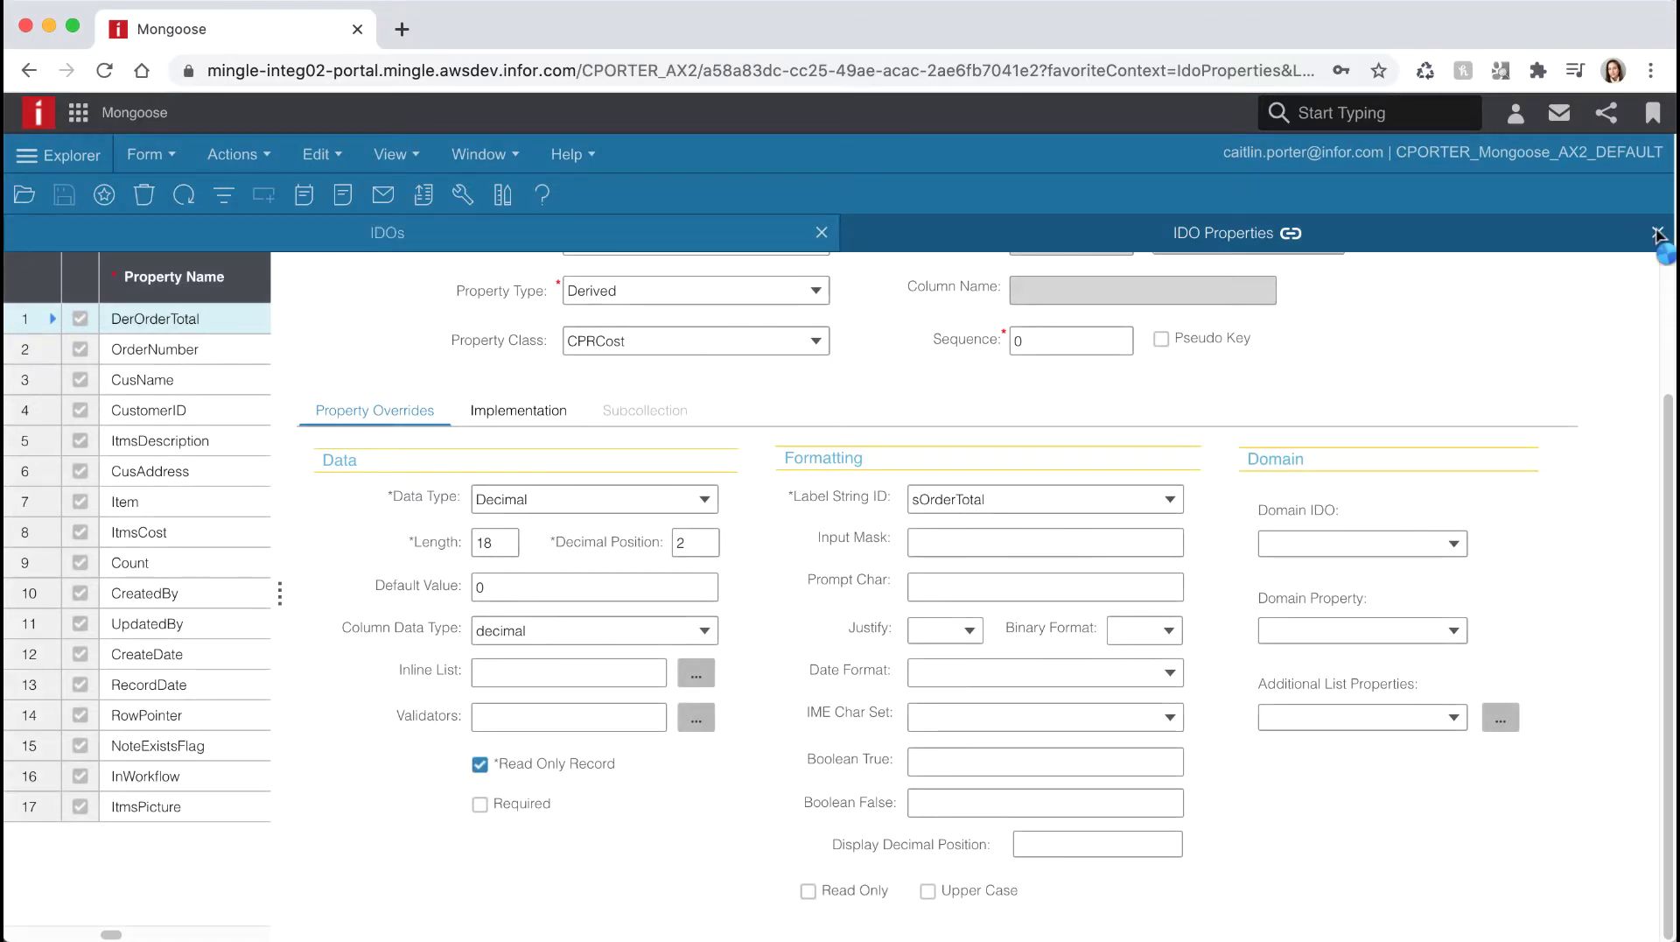
pyautogui.click(1657, 232)
pyautogui.click(1657, 235)
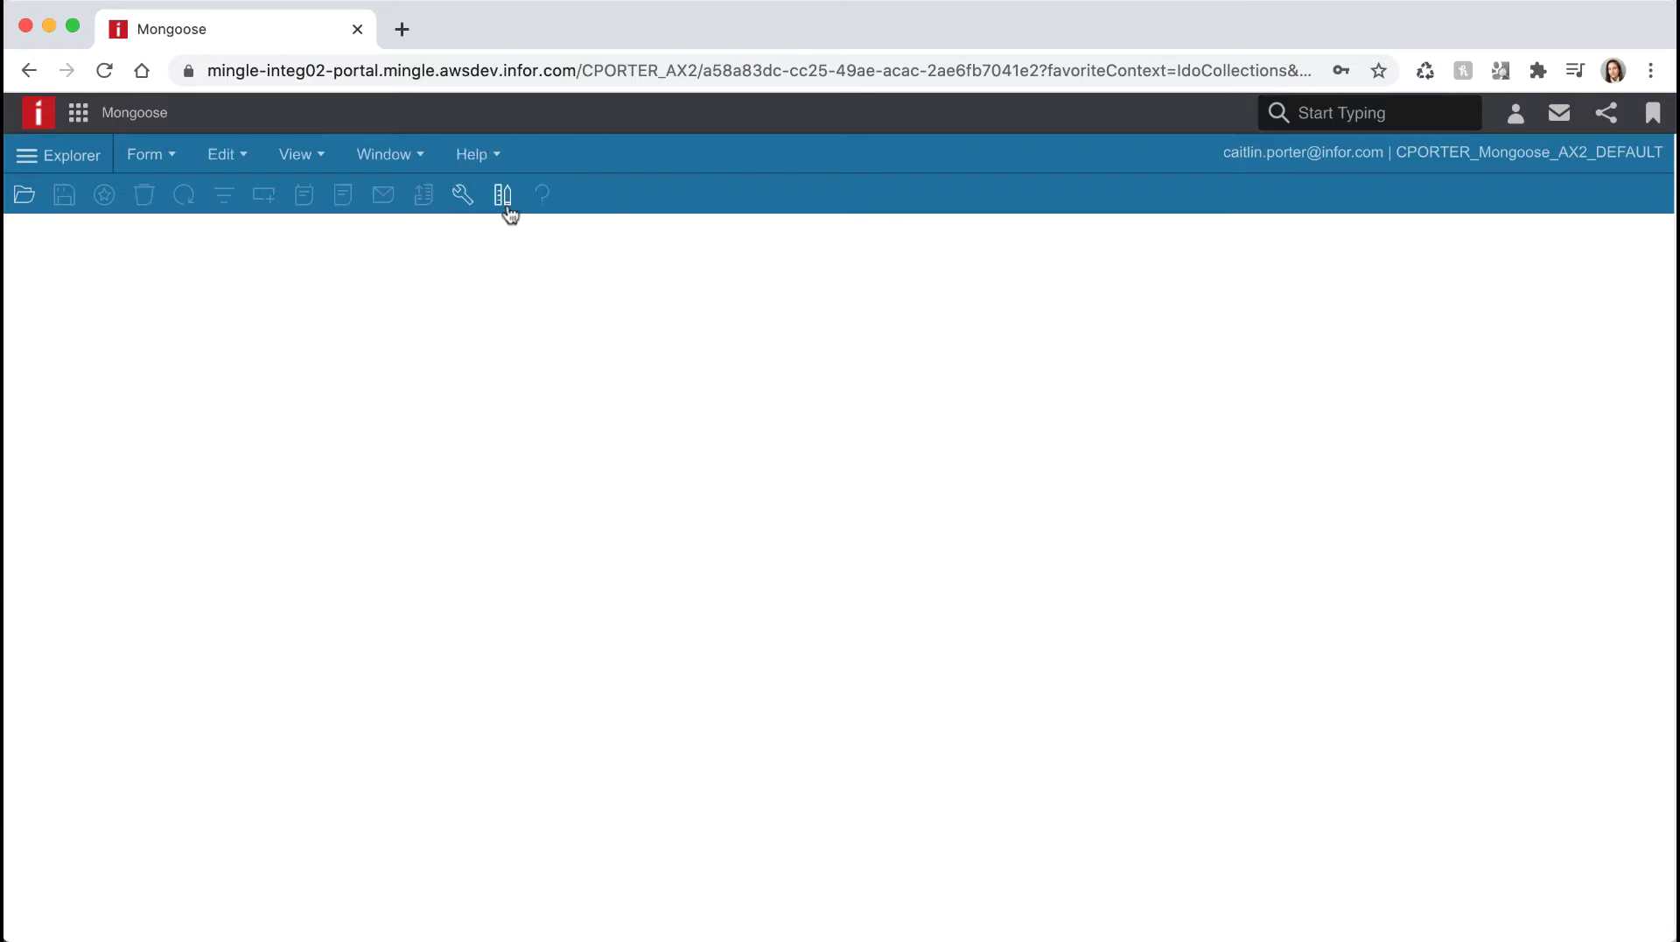
# Step: Unload all global form objects so the form definitions are refreshed
pyautogui.click(186, 170)
pyautogui.moveTo(169, 302)
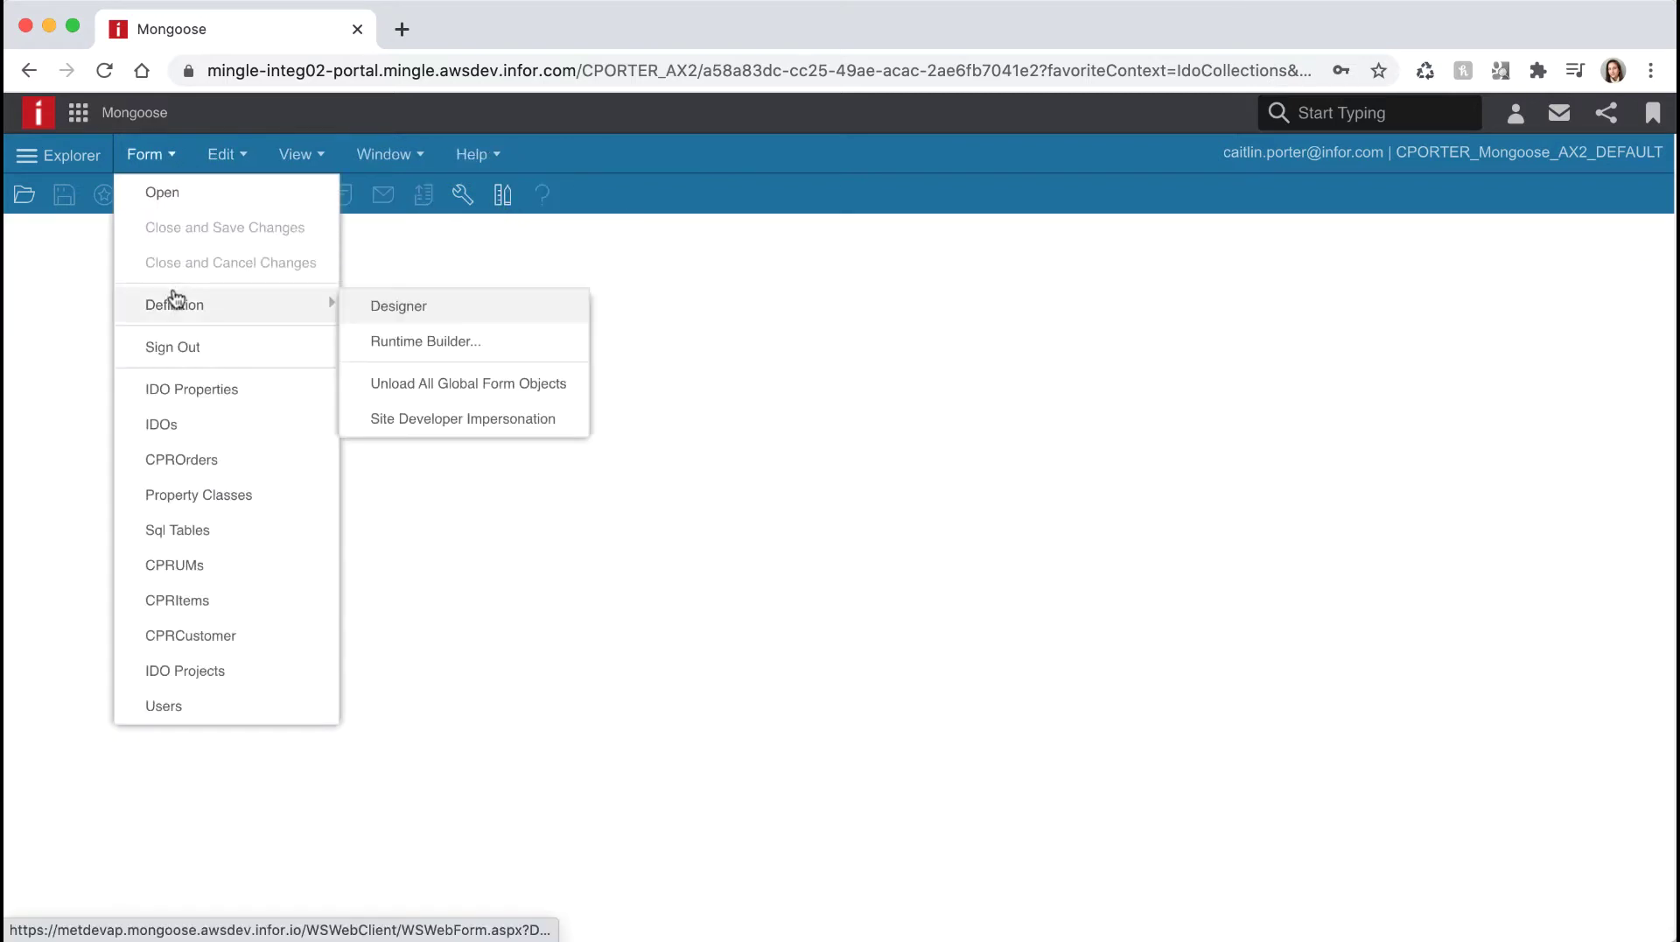
pyautogui.click(442, 390)
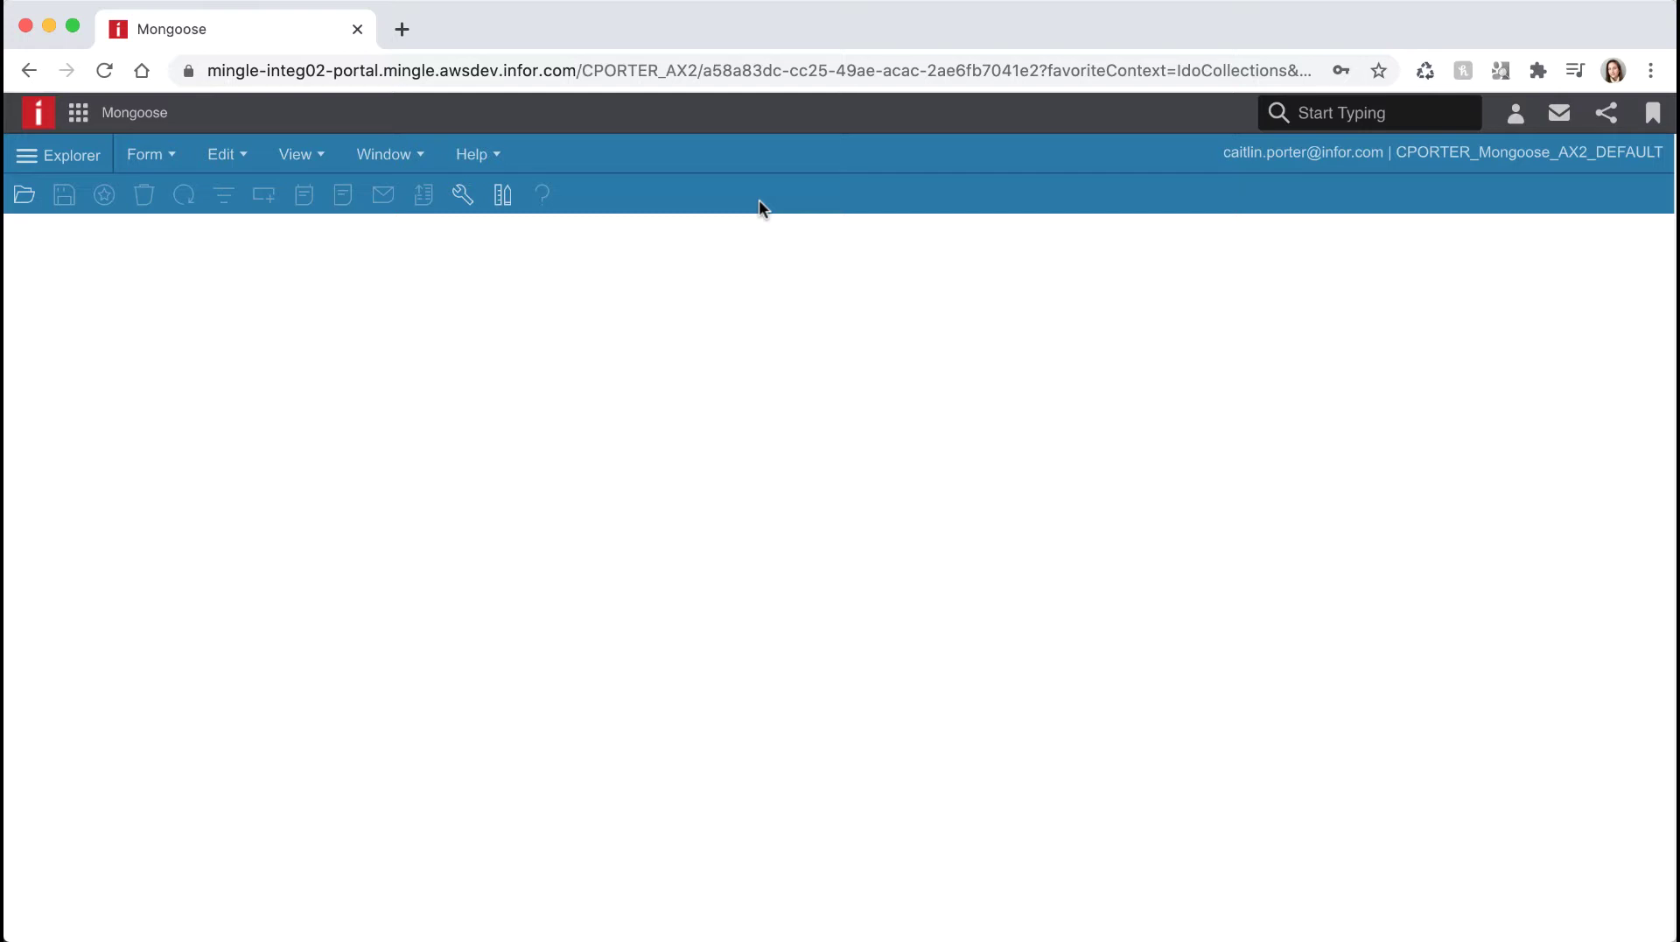
# Step: Launch the form designer with Site Default as the editing scope and open the CPROrders form
pyautogui.click(510, 196)
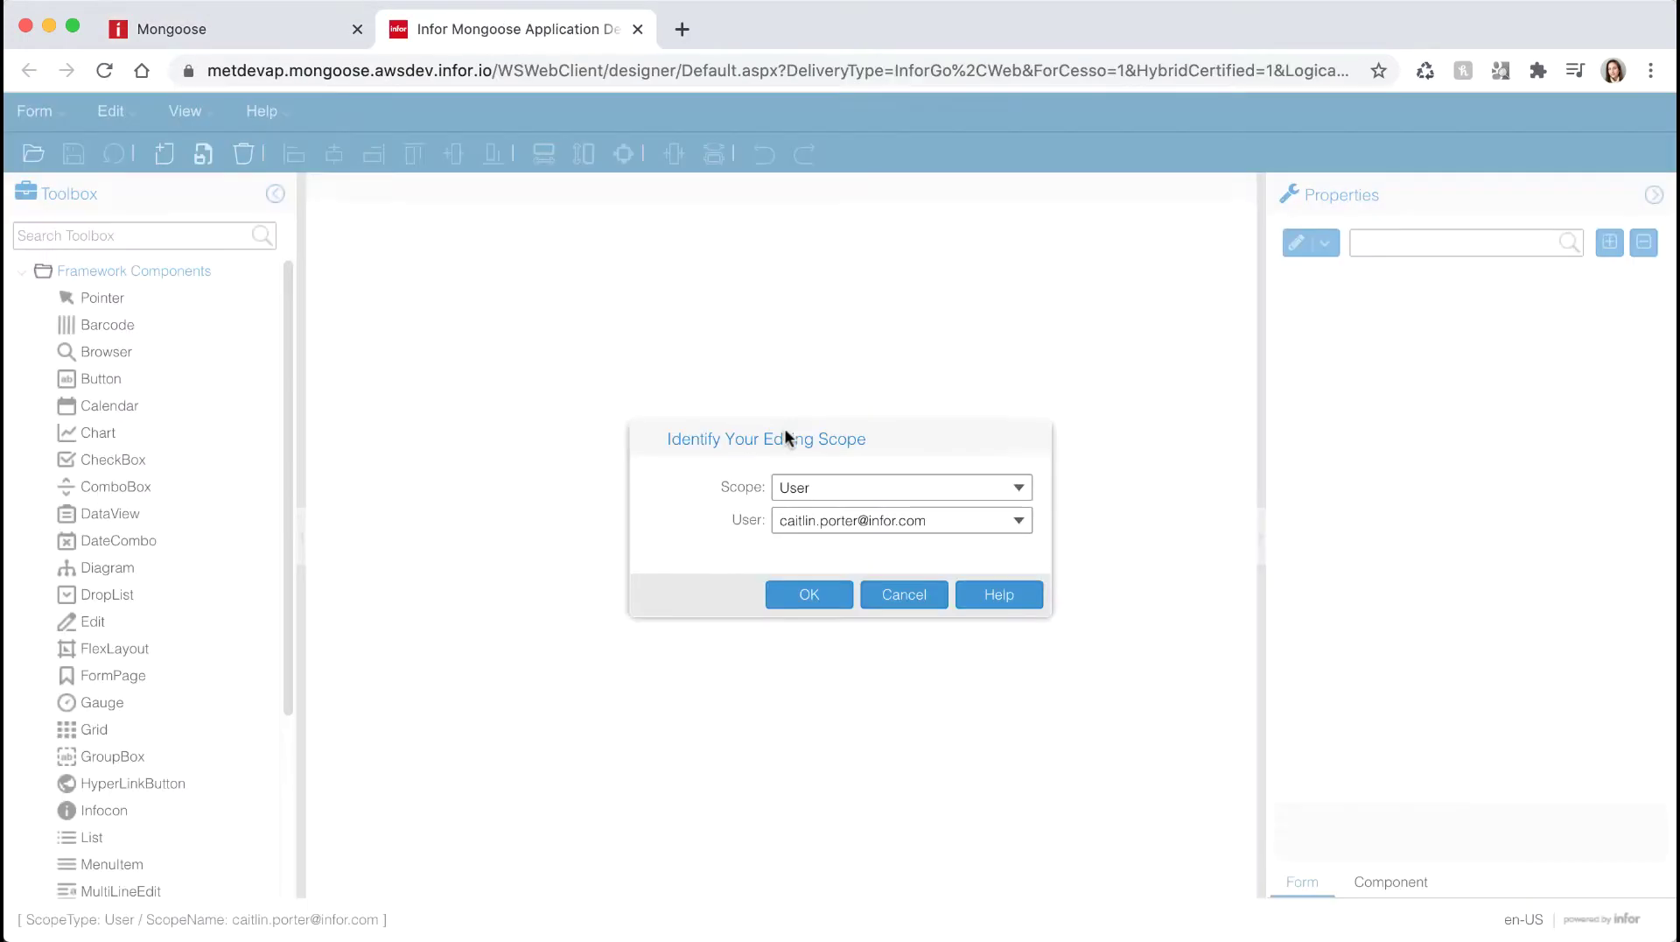
pyautogui.click(1018, 487)
pyautogui.click(924, 516)
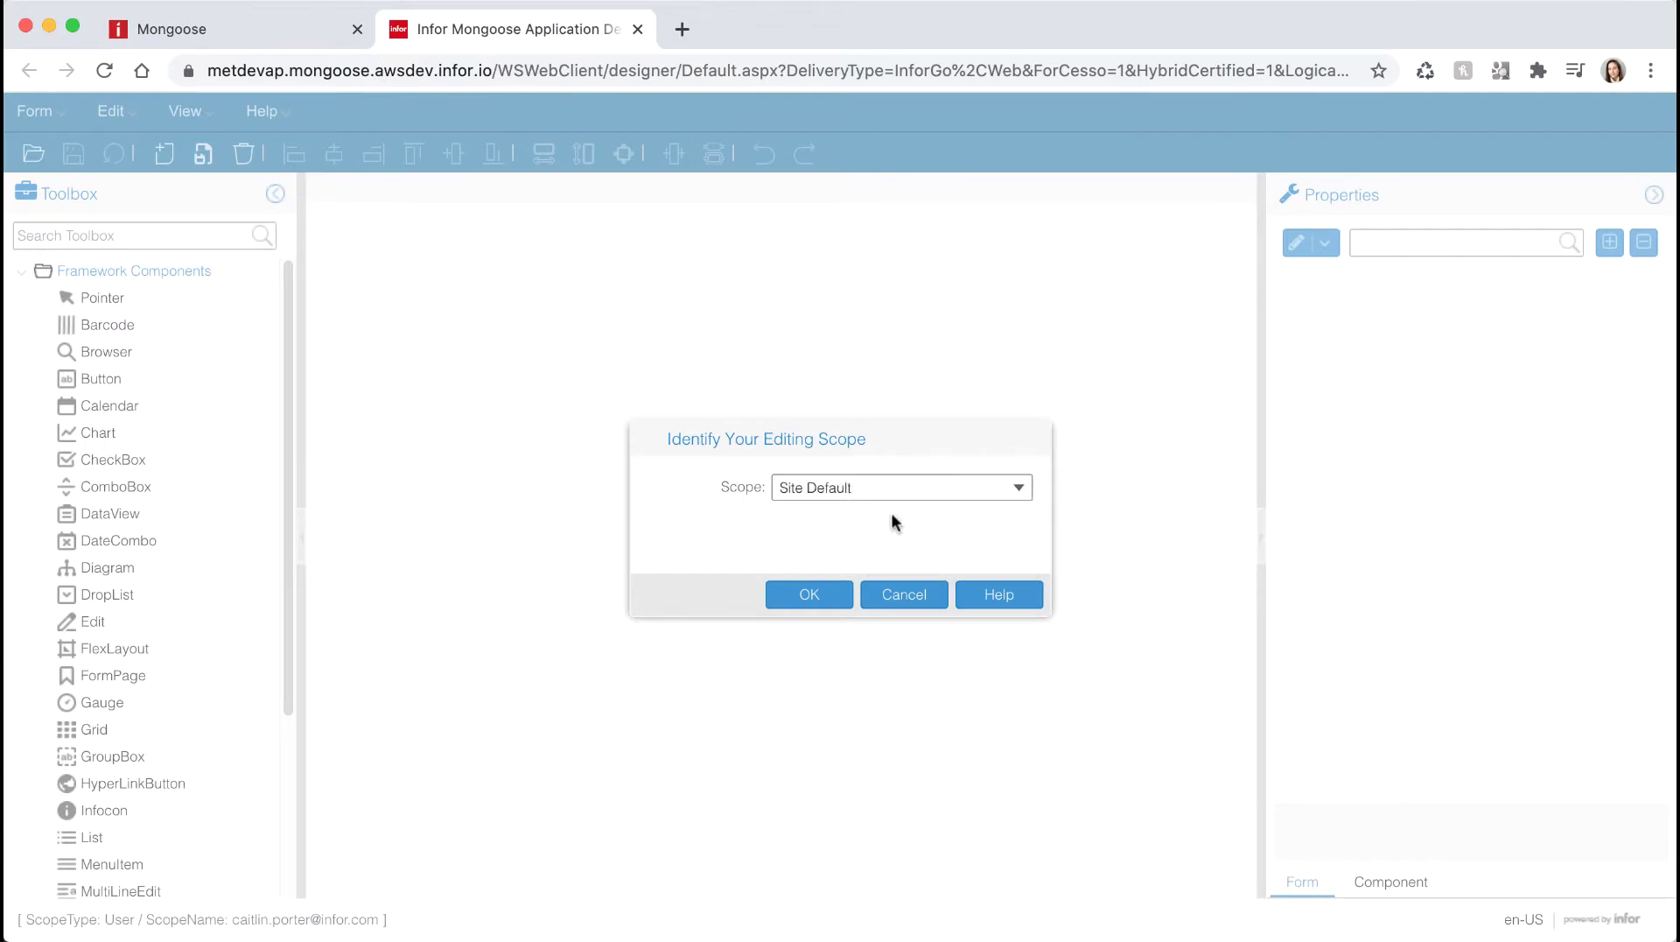
pyautogui.click(810, 601)
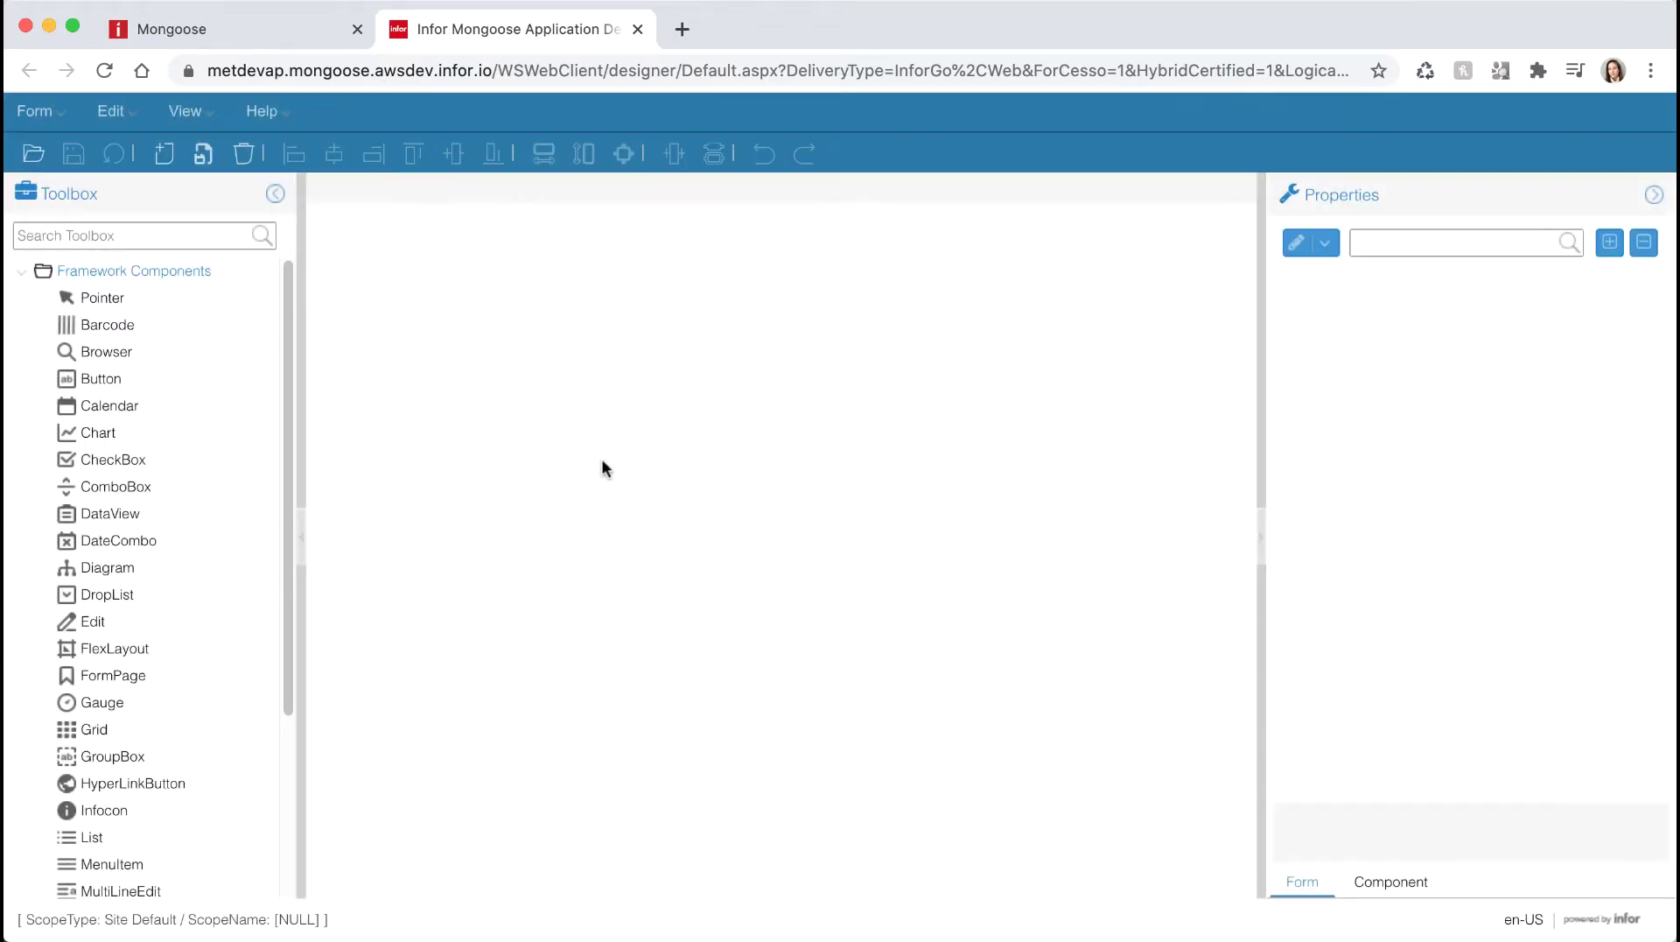
pyautogui.click(54, 127)
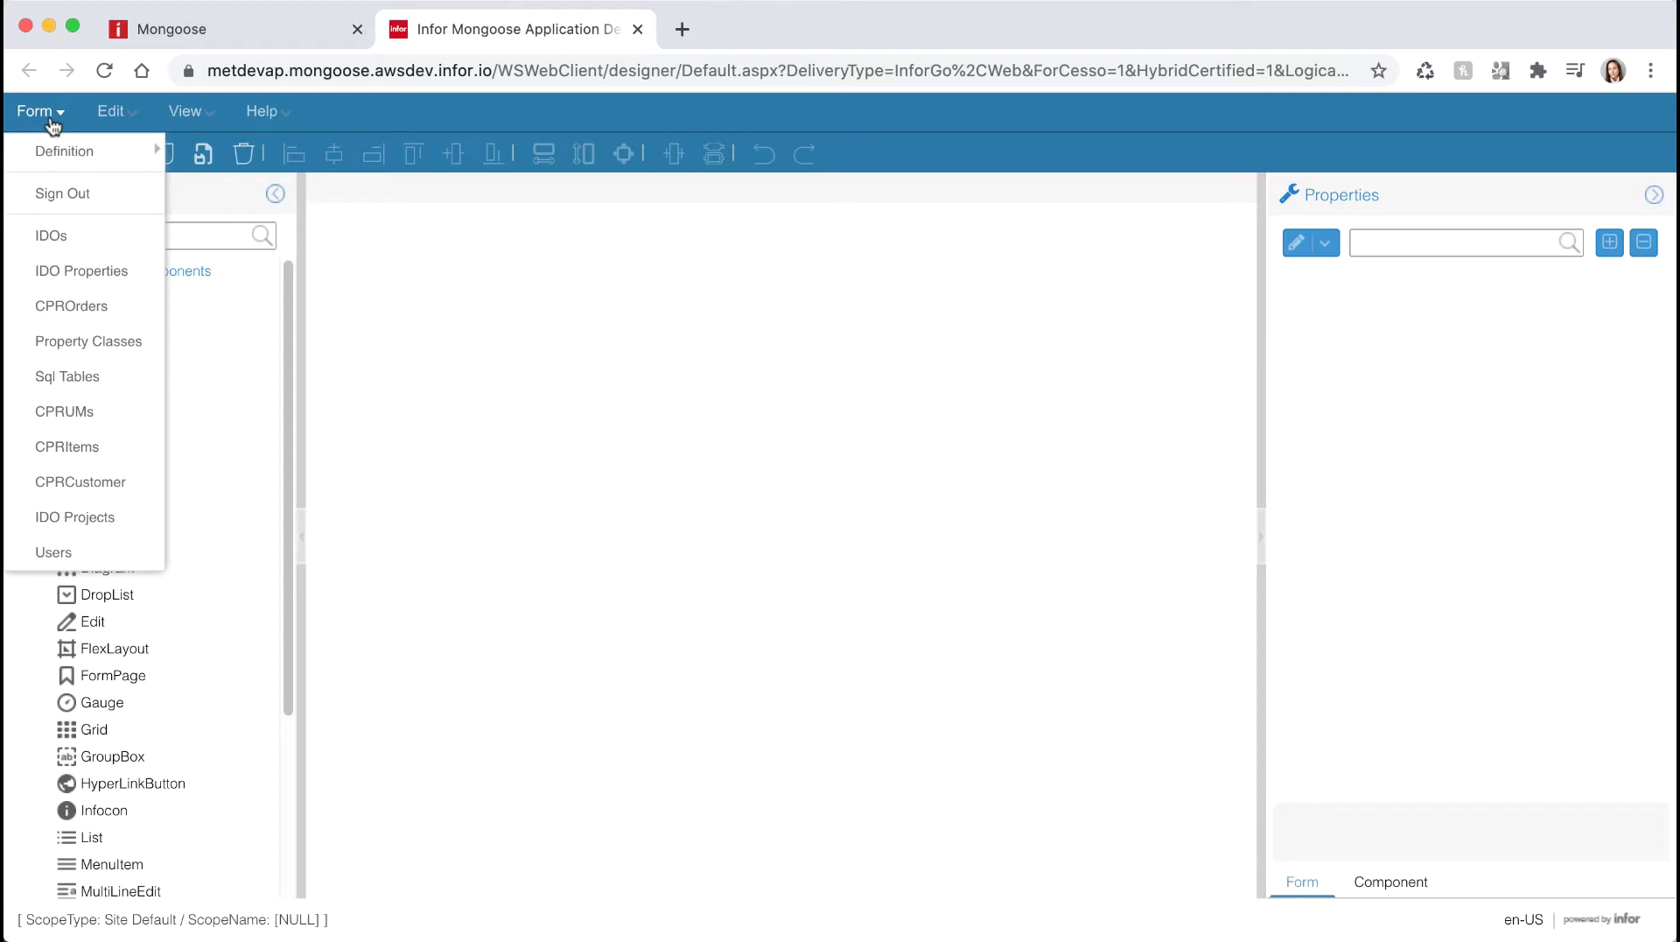
pyautogui.click(52, 306)
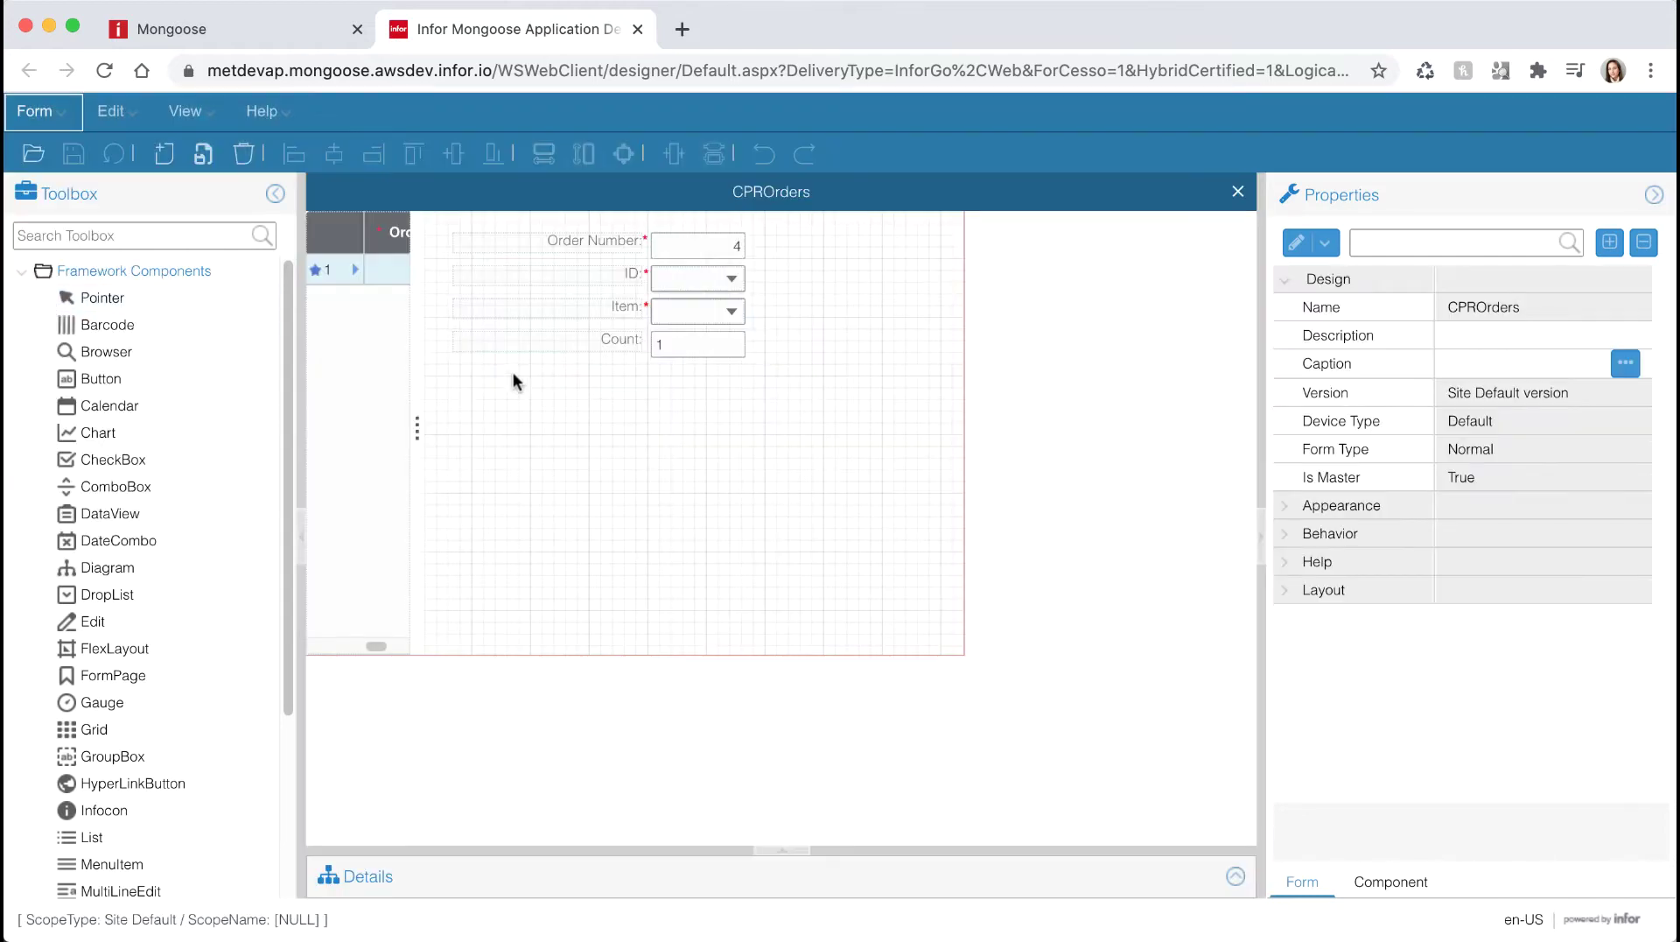
# Step: Create the property class extension CPRItem from the inheritance settings of the Item combo box
pyautogui.click(690, 308)
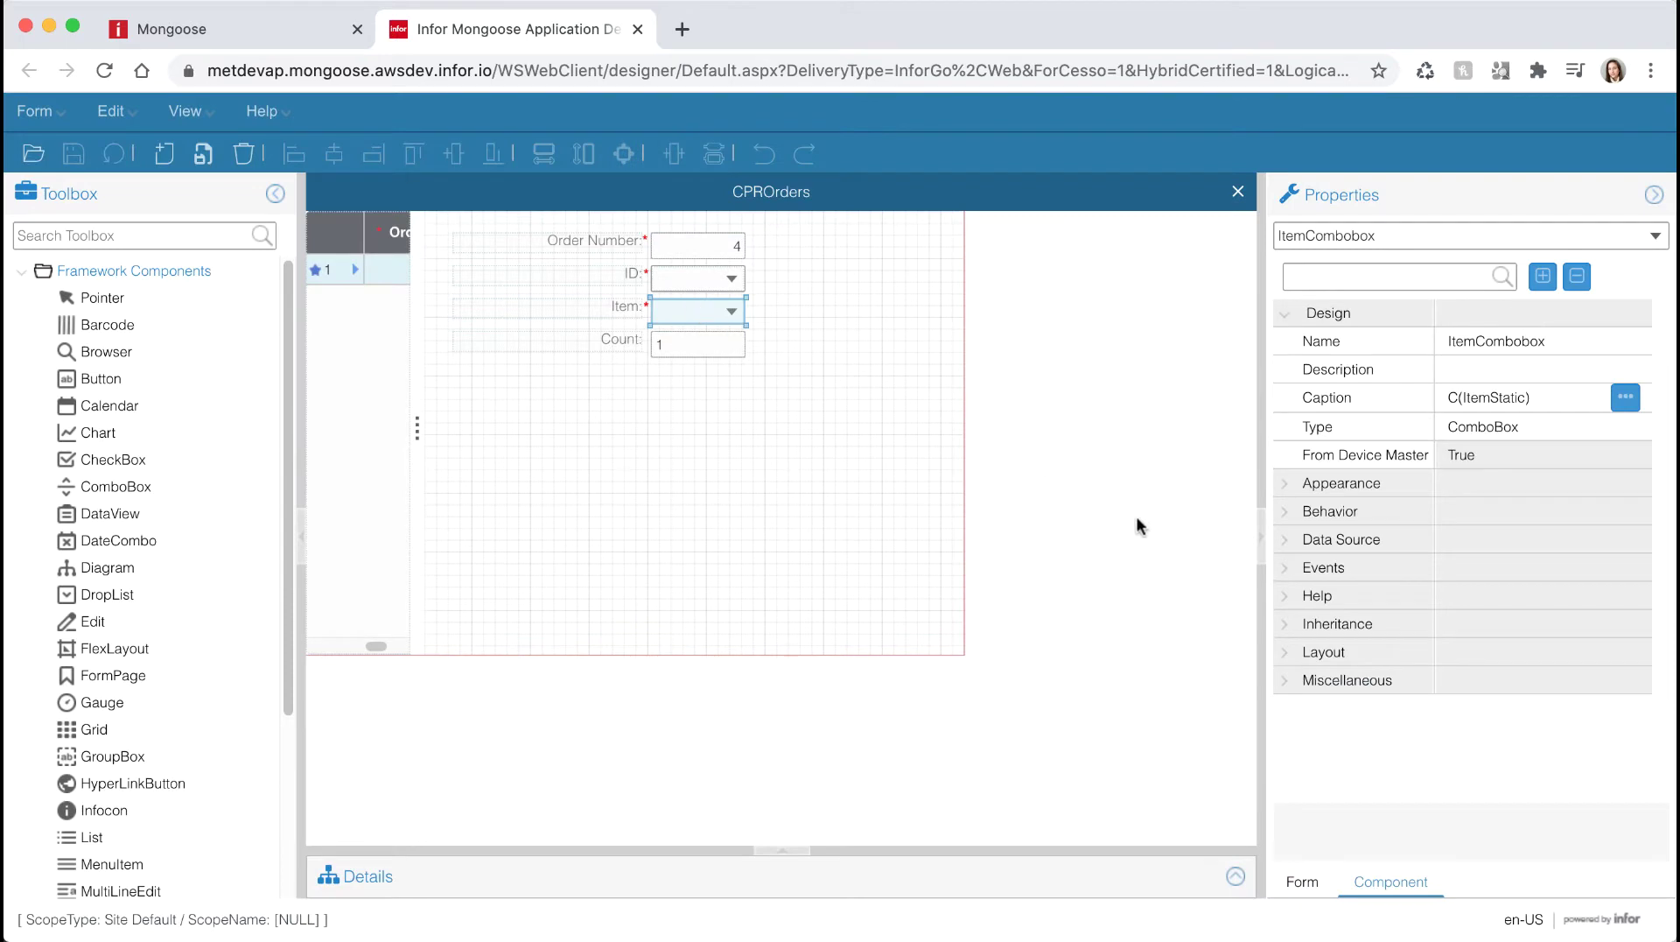
pyautogui.click(1281, 624)
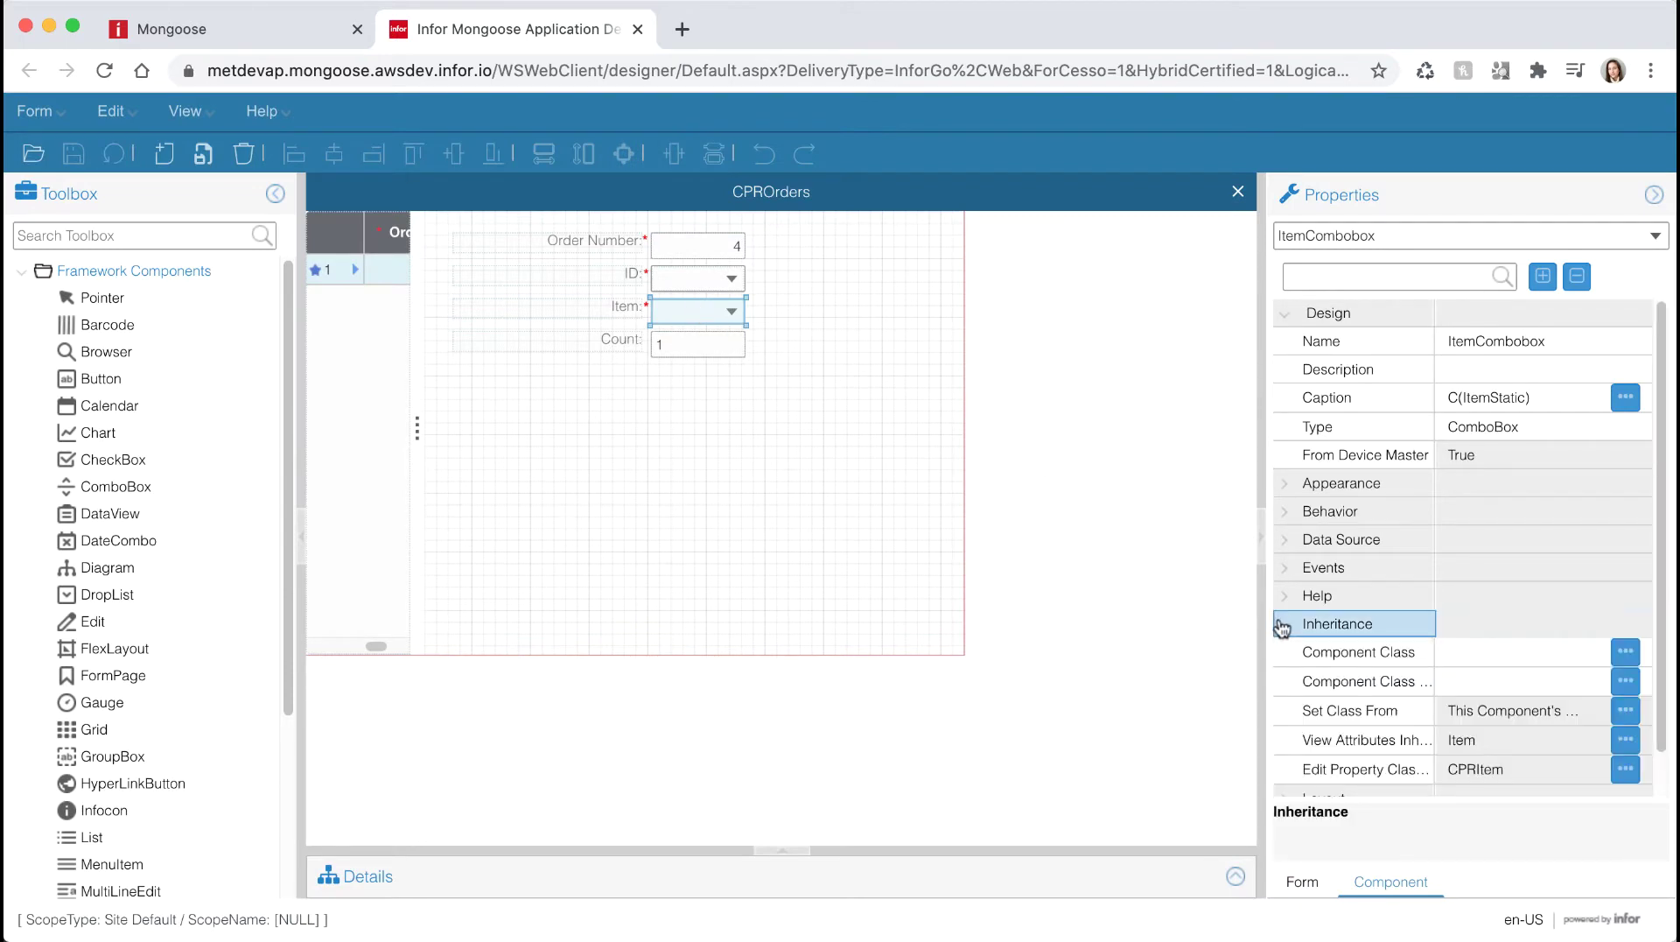
pyautogui.click(1625, 771)
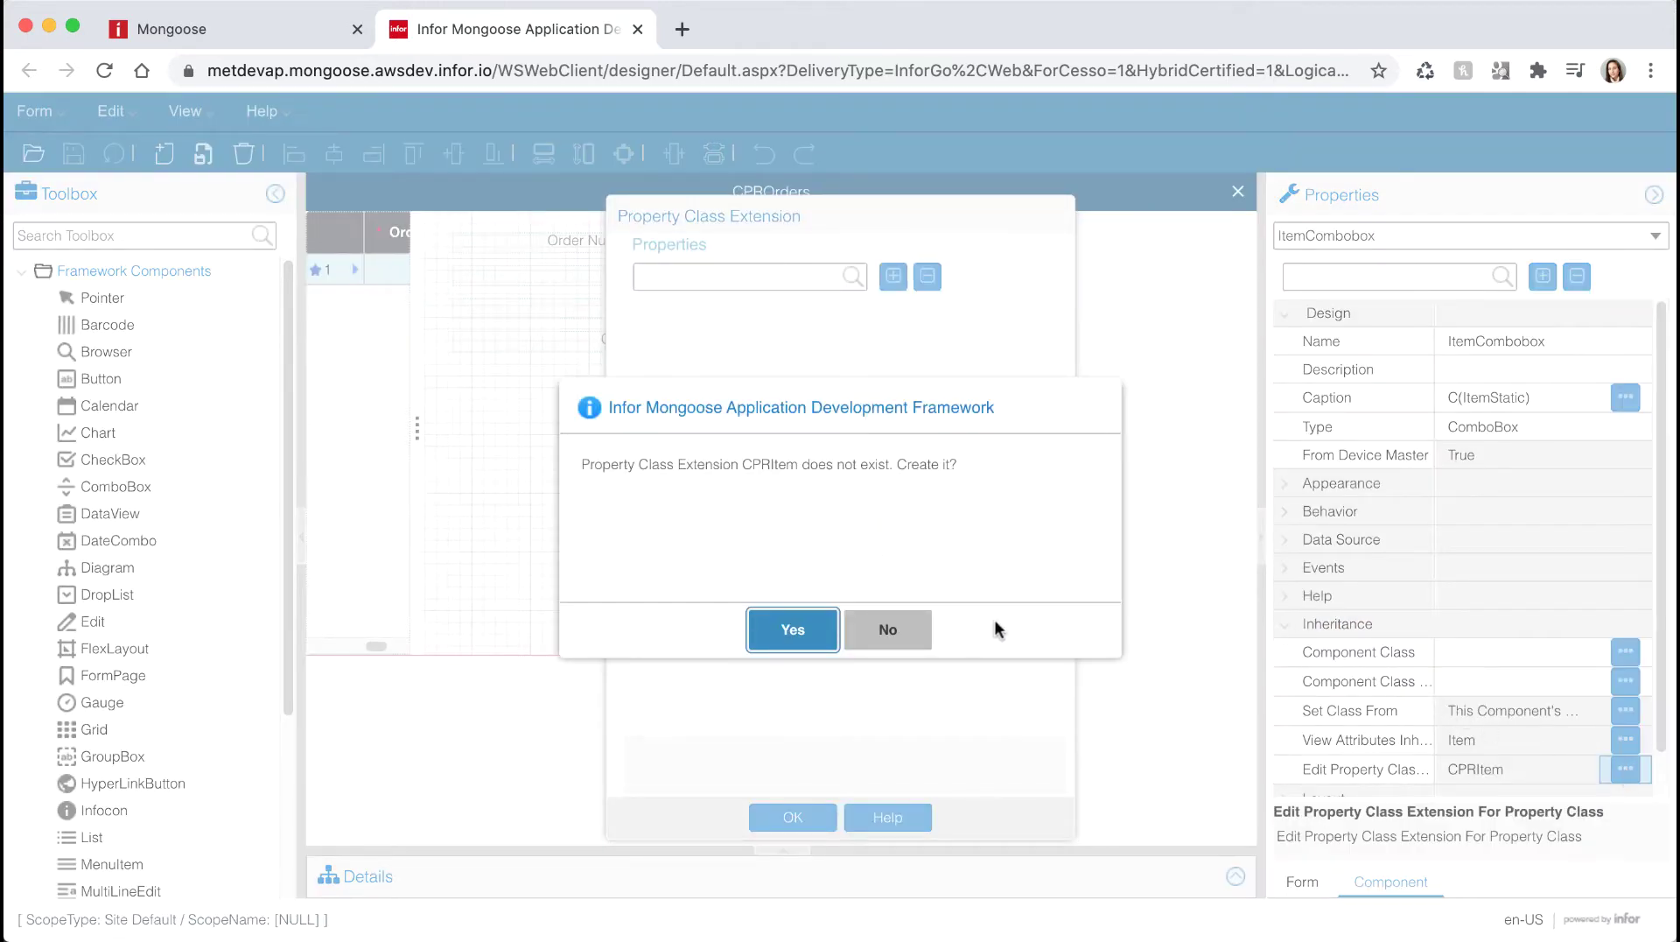
pyautogui.click(823, 629)
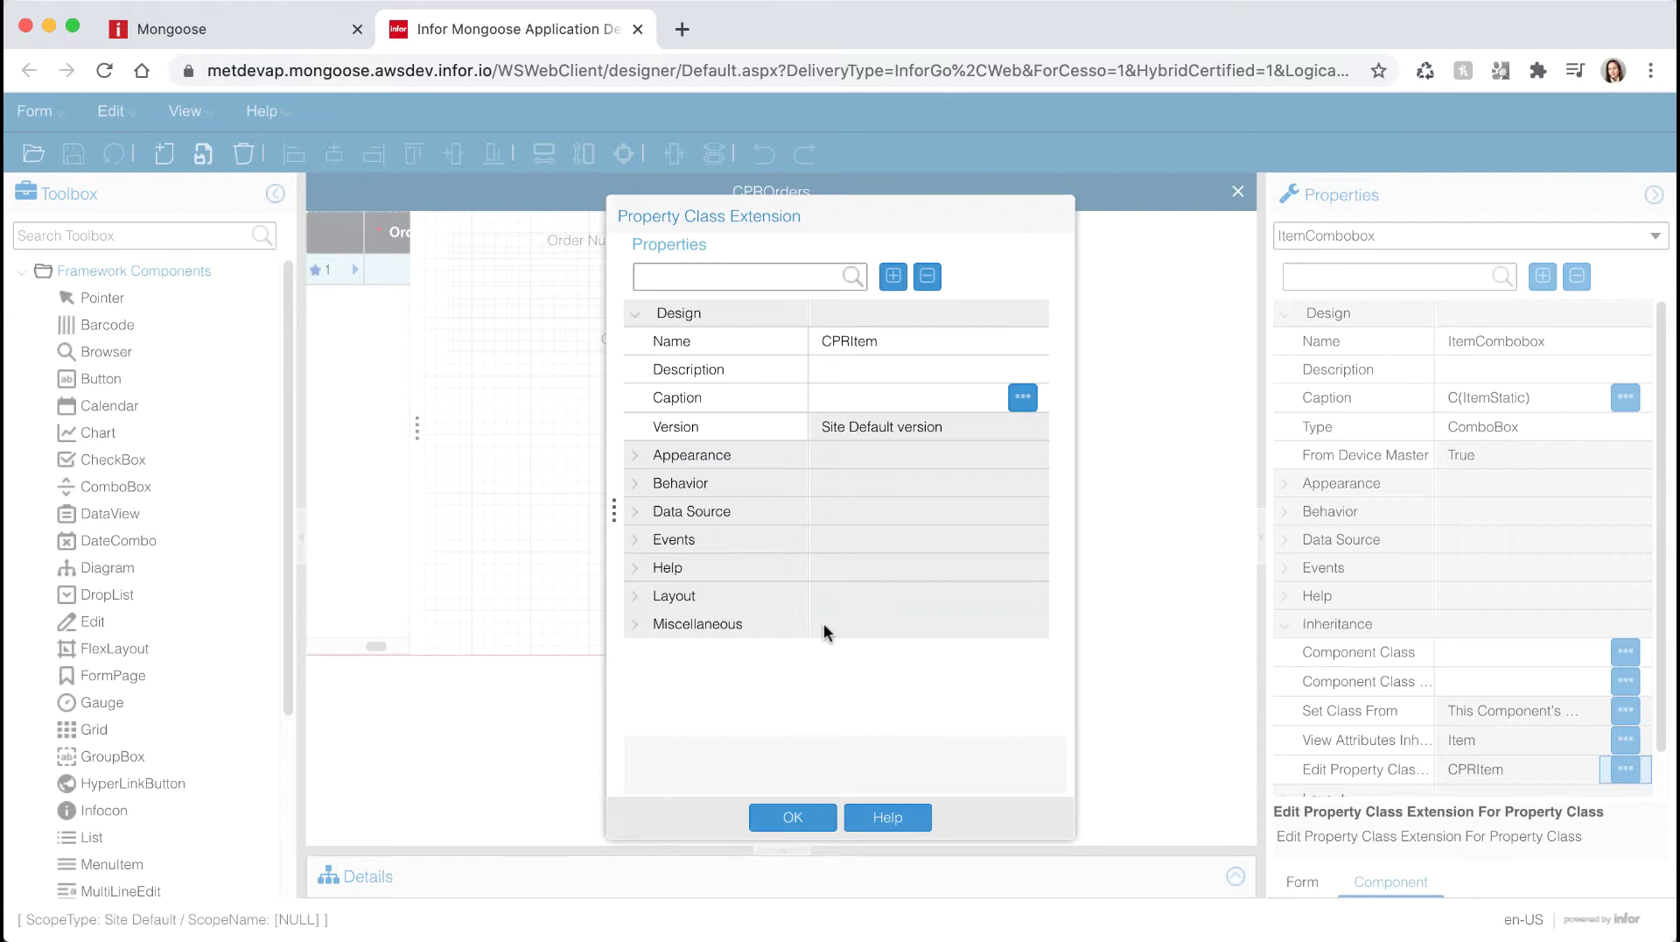
# Step: Set the Add/Details Form and Find Form of the CPRItem extension to CPRItems, with Item as the property
pyautogui.click(633, 486)
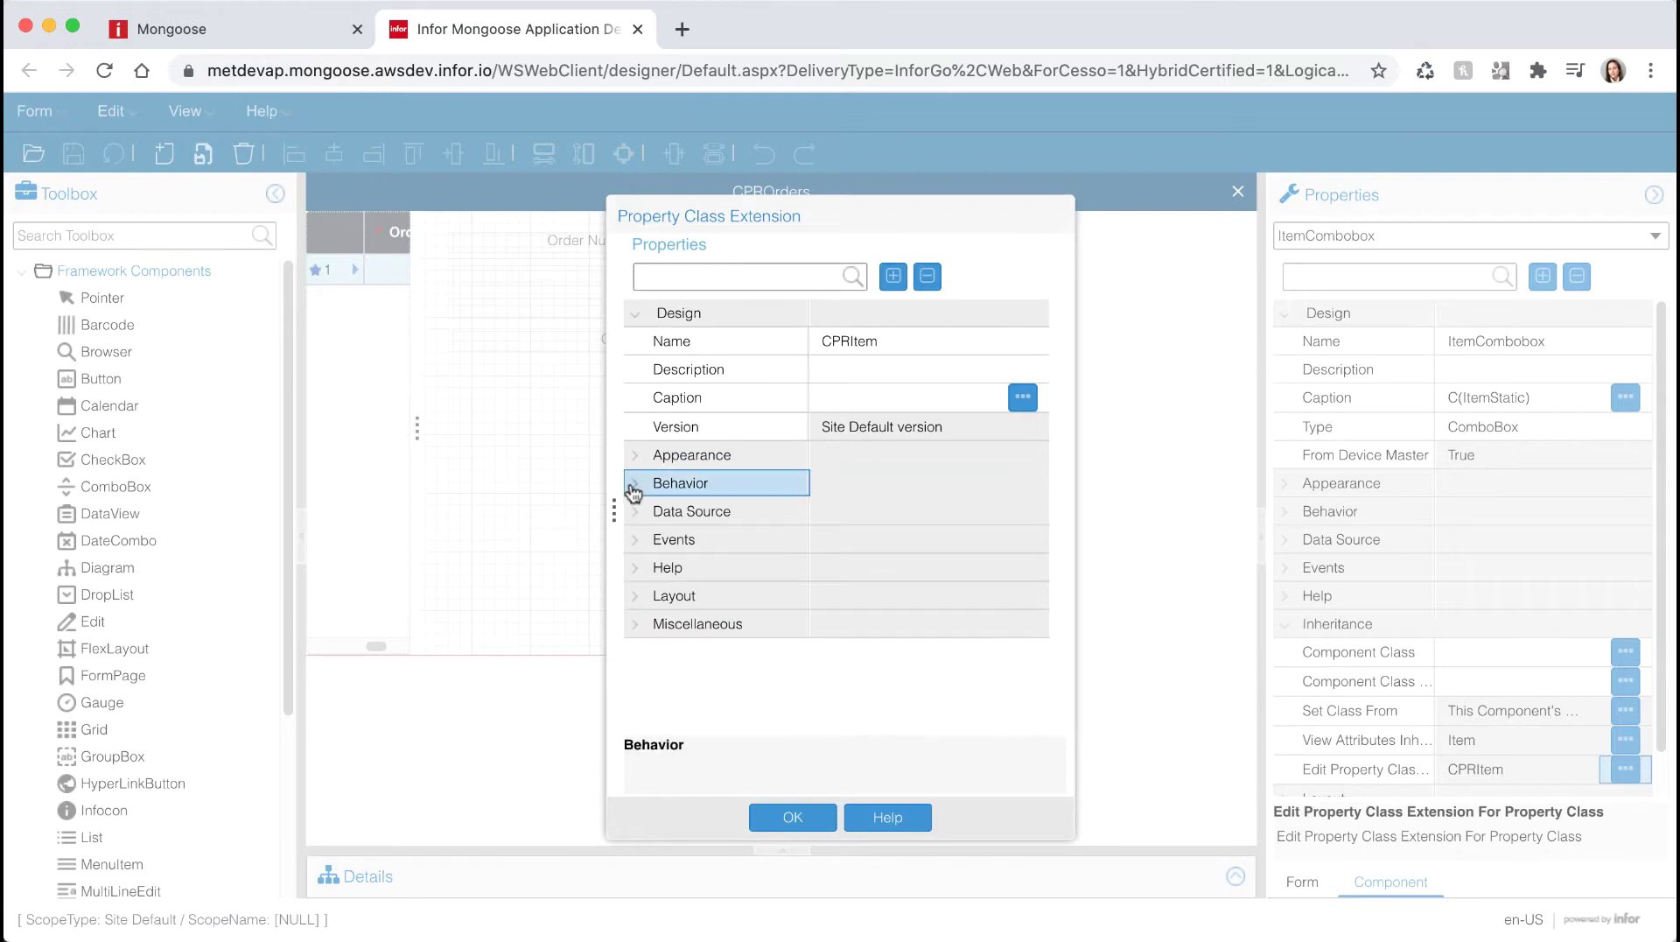
pyautogui.click(645, 627)
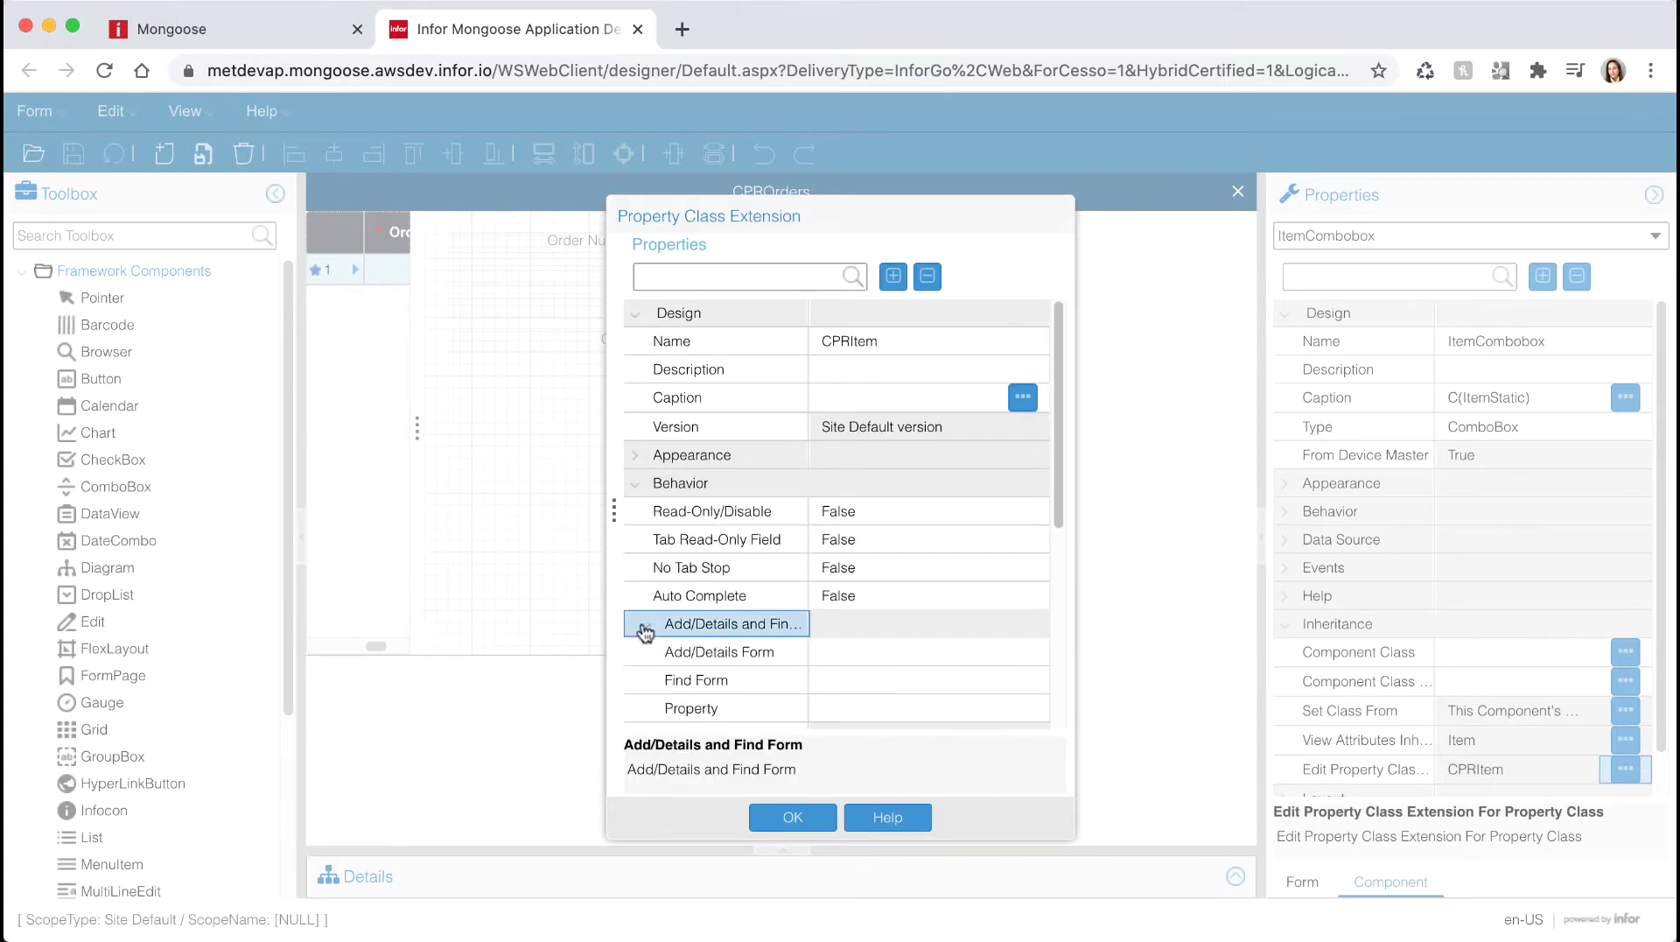
pyautogui.click(827, 651)
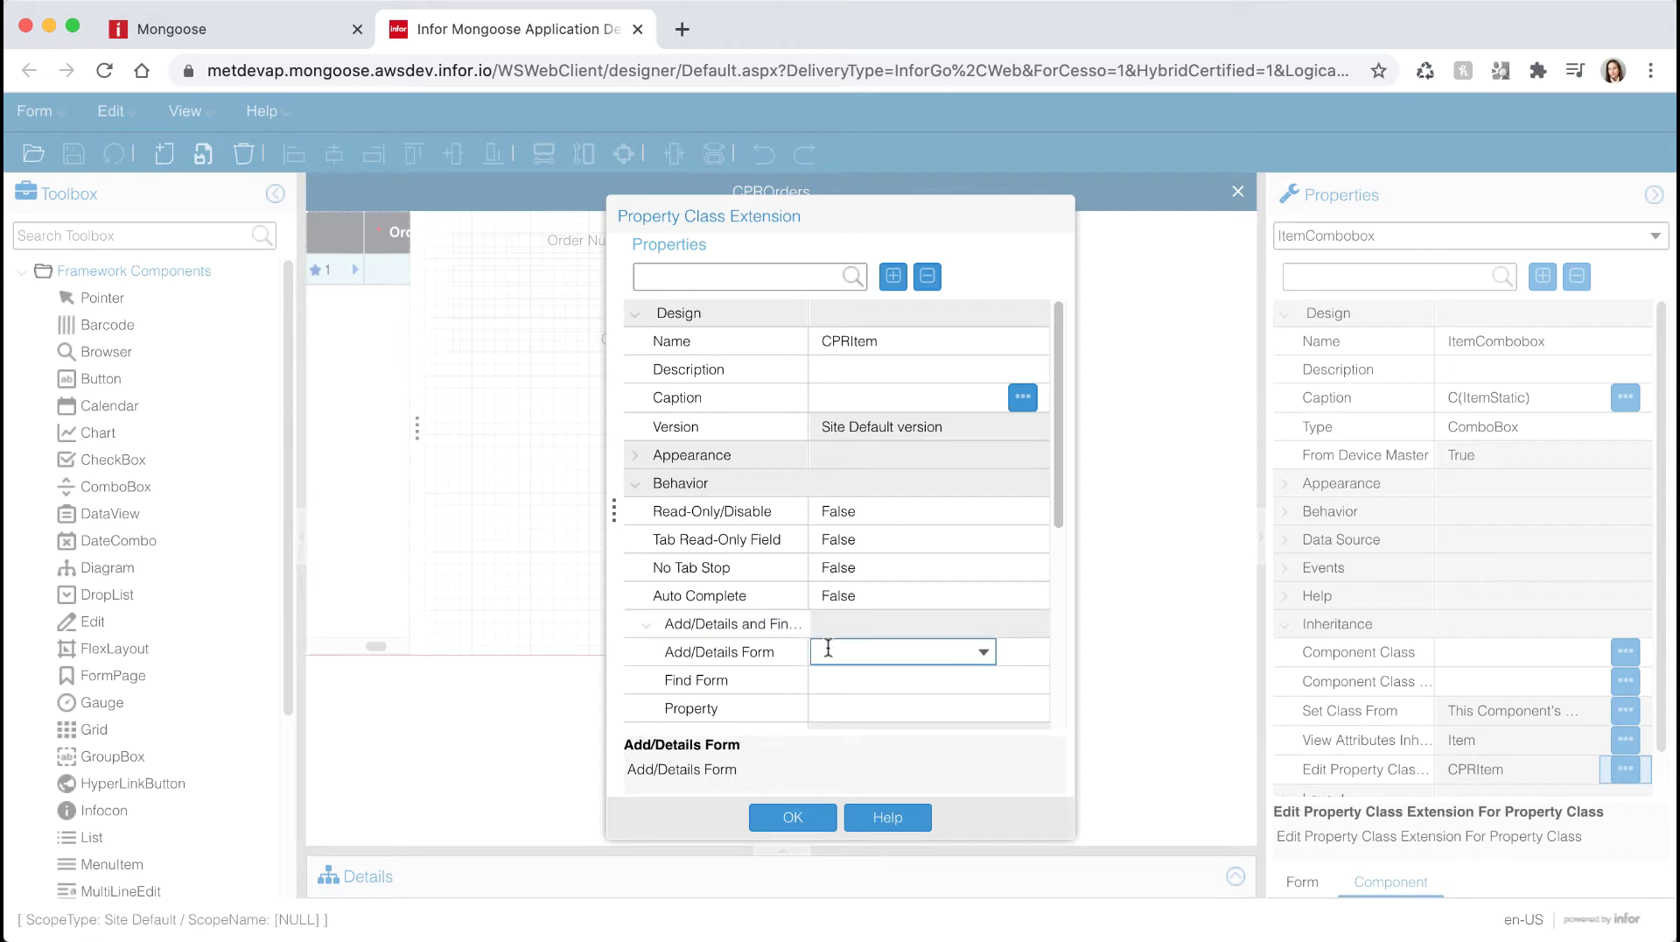
pyautogui.write('CPRItems')
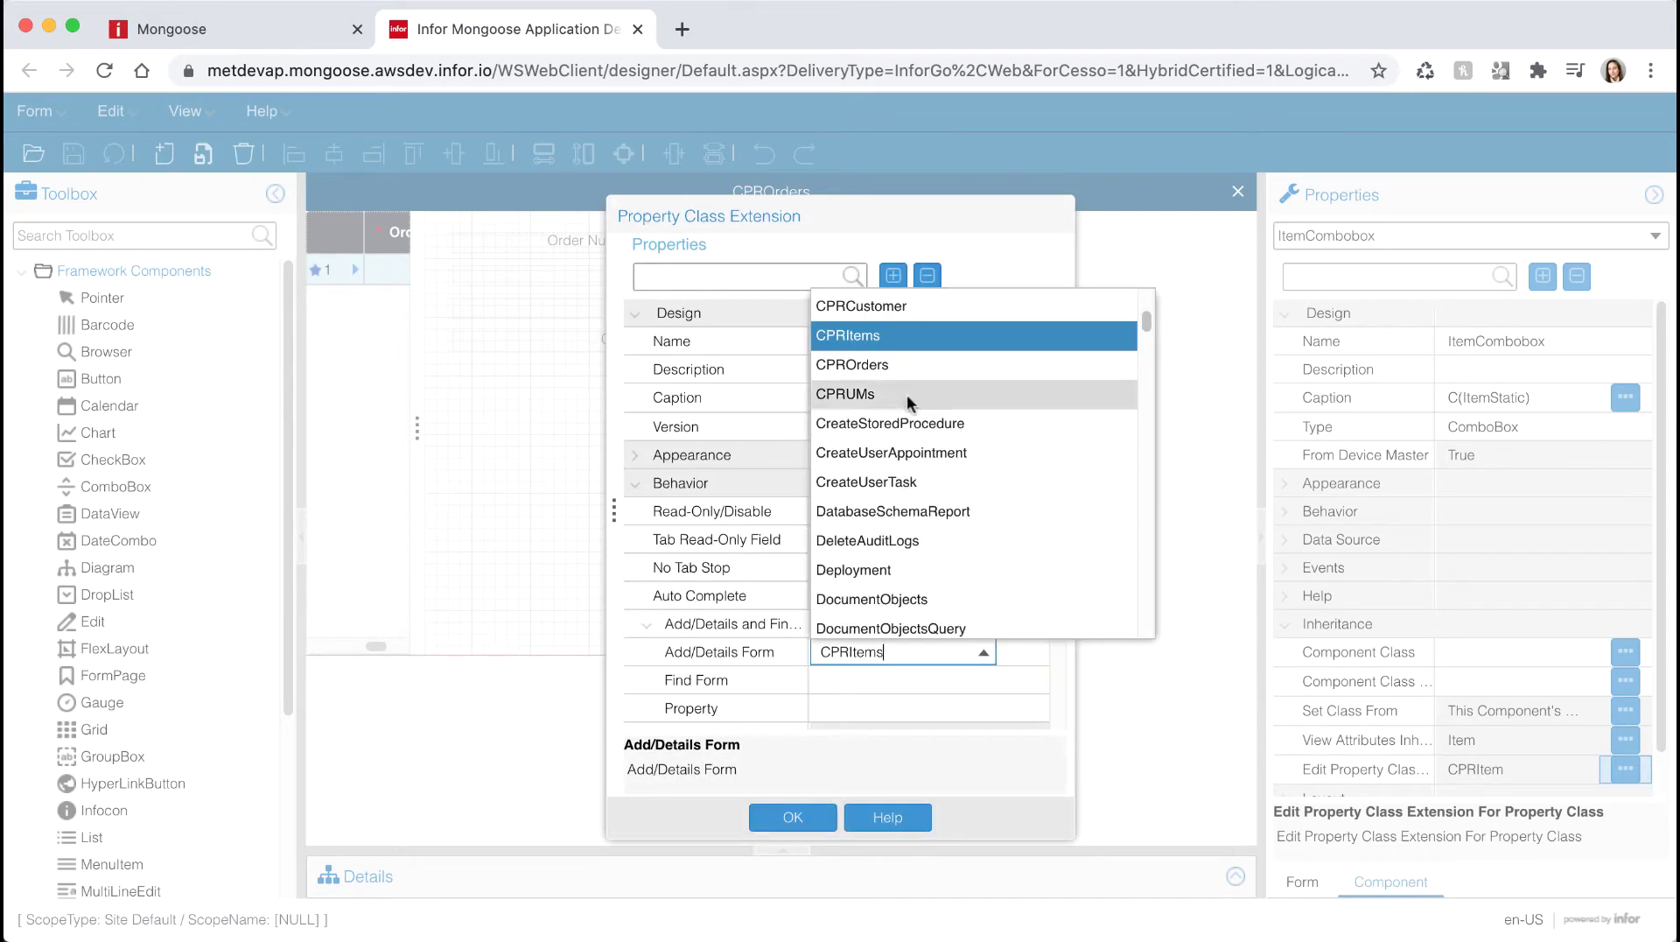
pyautogui.click(901, 345)
pyautogui.click(890, 675)
pyautogui.write('CPRItems')
pyautogui.press('Tab')
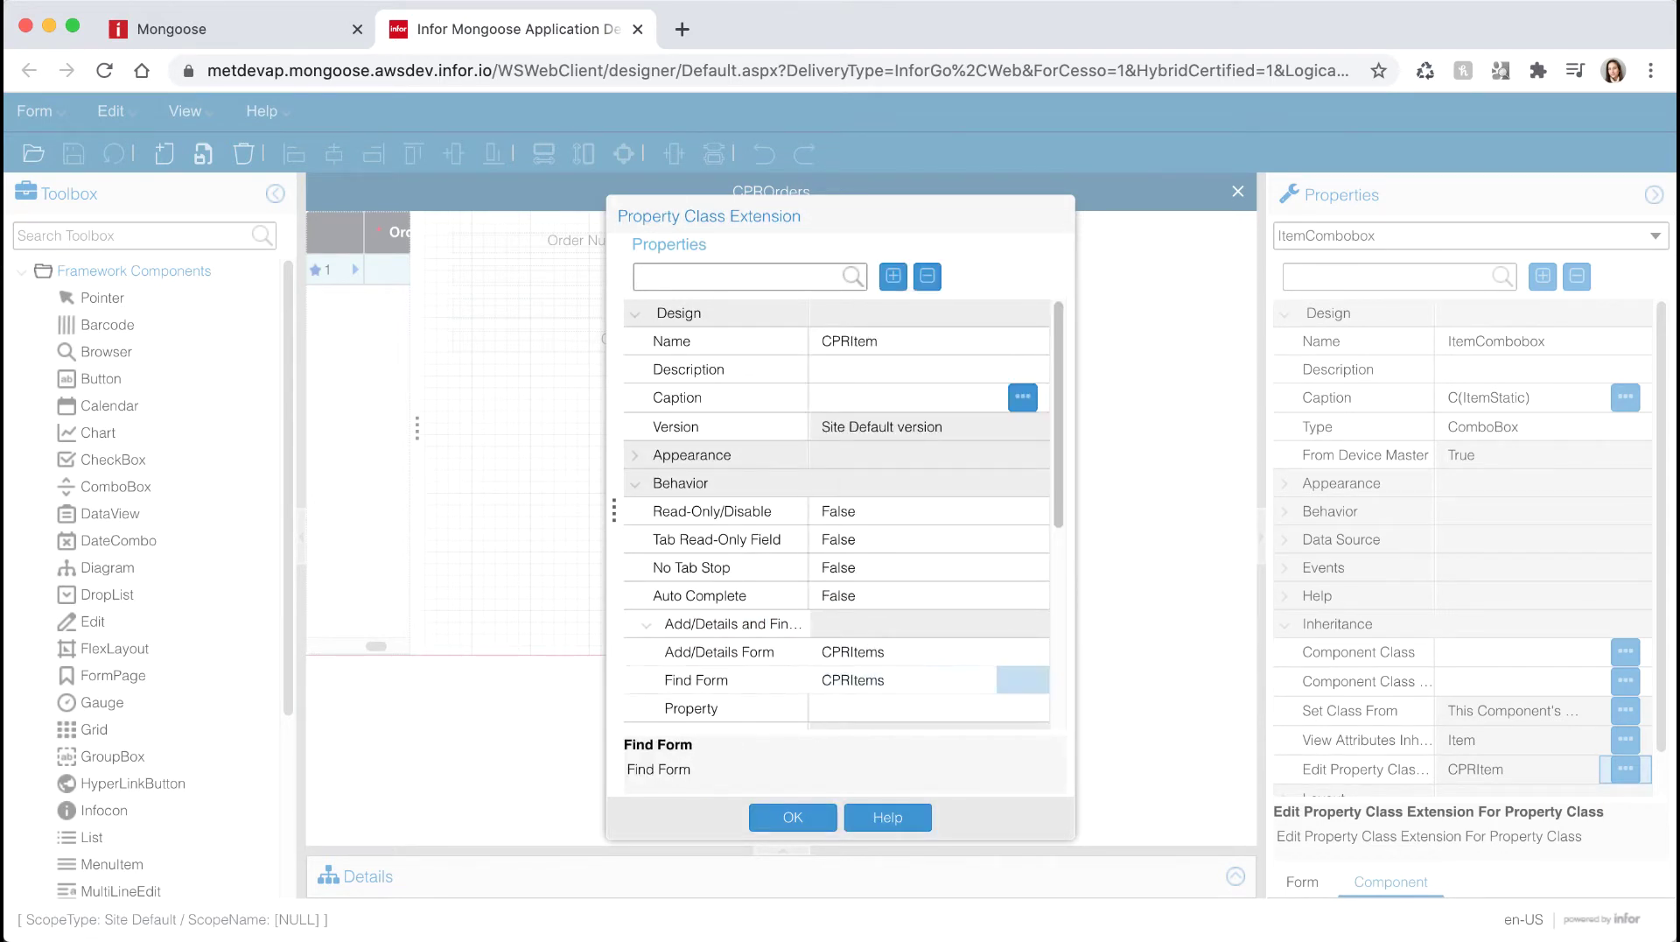
pyautogui.click(905, 711)
pyautogui.write('Item')
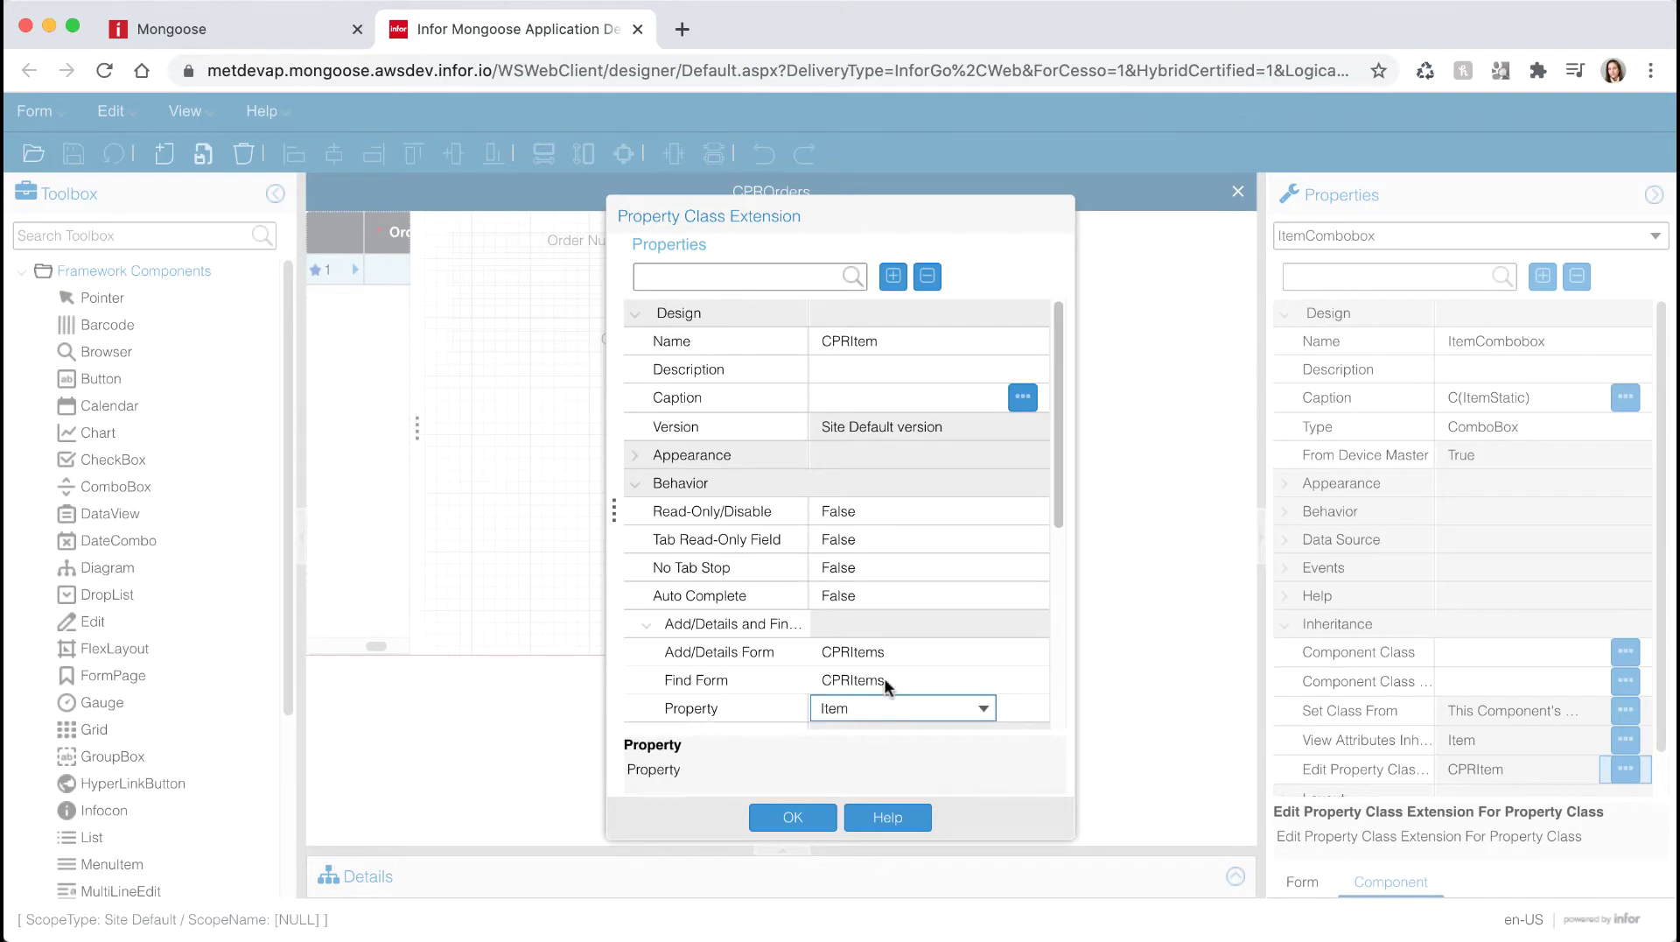
# Step: Assign the StdDetailsAddFind context menu to the CPRItem extension and accept its settings
pyautogui.moveTo(1058, 515); pyautogui.dragTo(1059, 652)
pyautogui.click(971, 557)
pyautogui.click(983, 557)
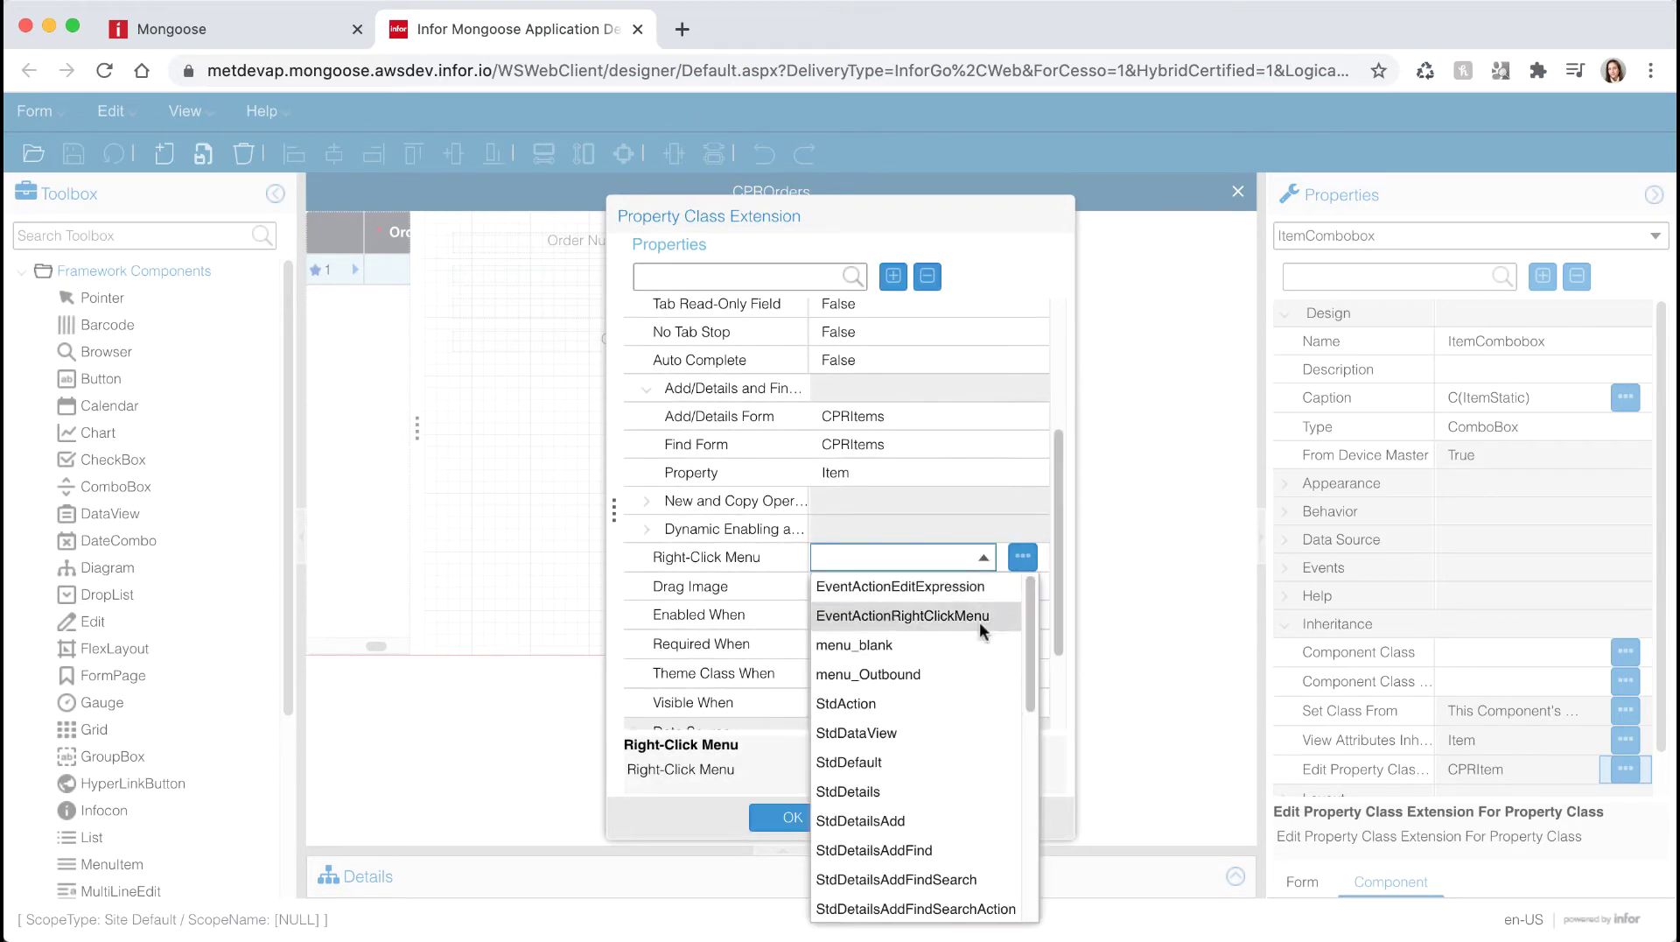
pyautogui.click(910, 847)
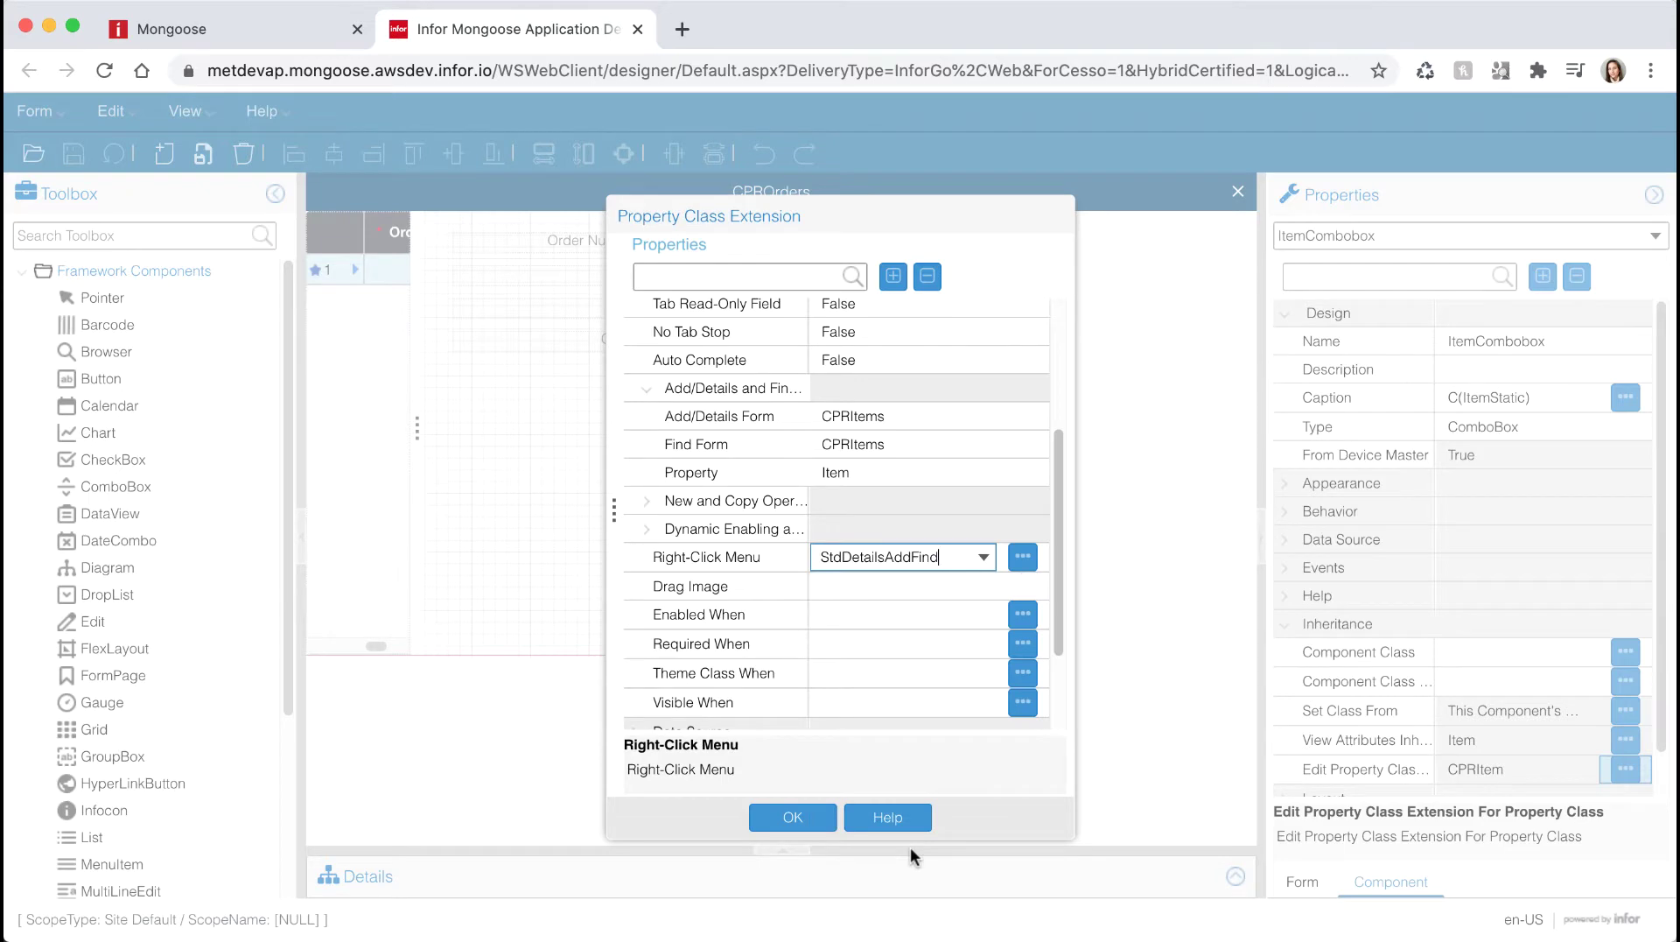
pyautogui.click(792, 817)
# Step: Create the property class extension CPRCustomerID from the inheritance settings of the customer ID combo box
pyautogui.click(703, 281)
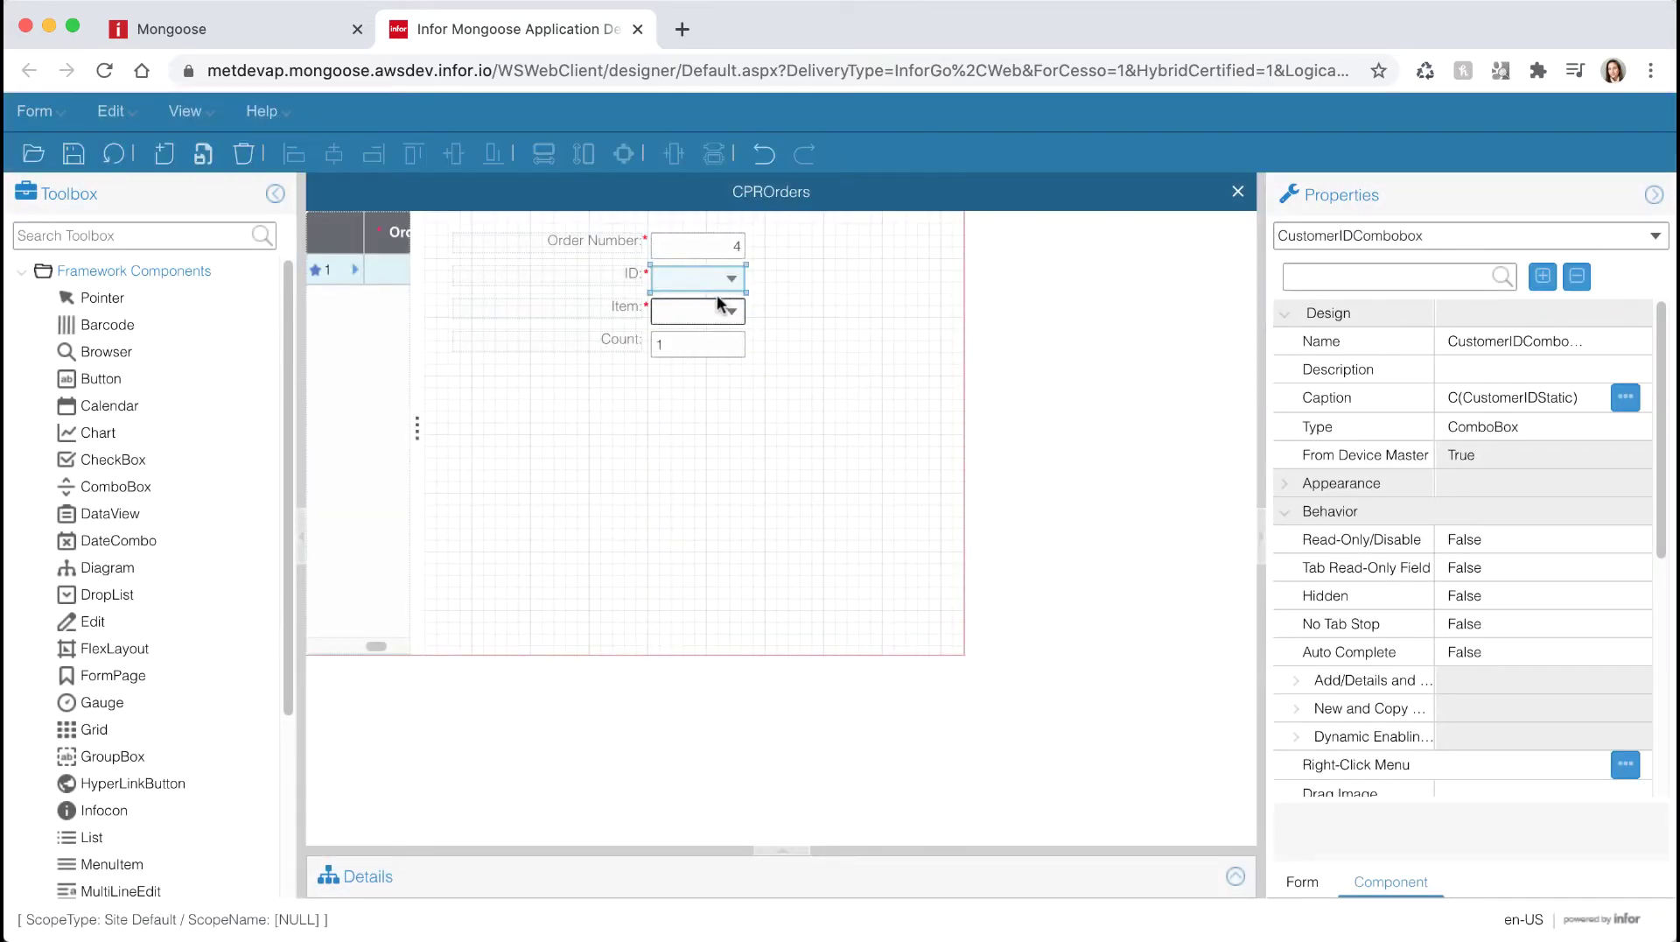
pyautogui.click(1284, 516)
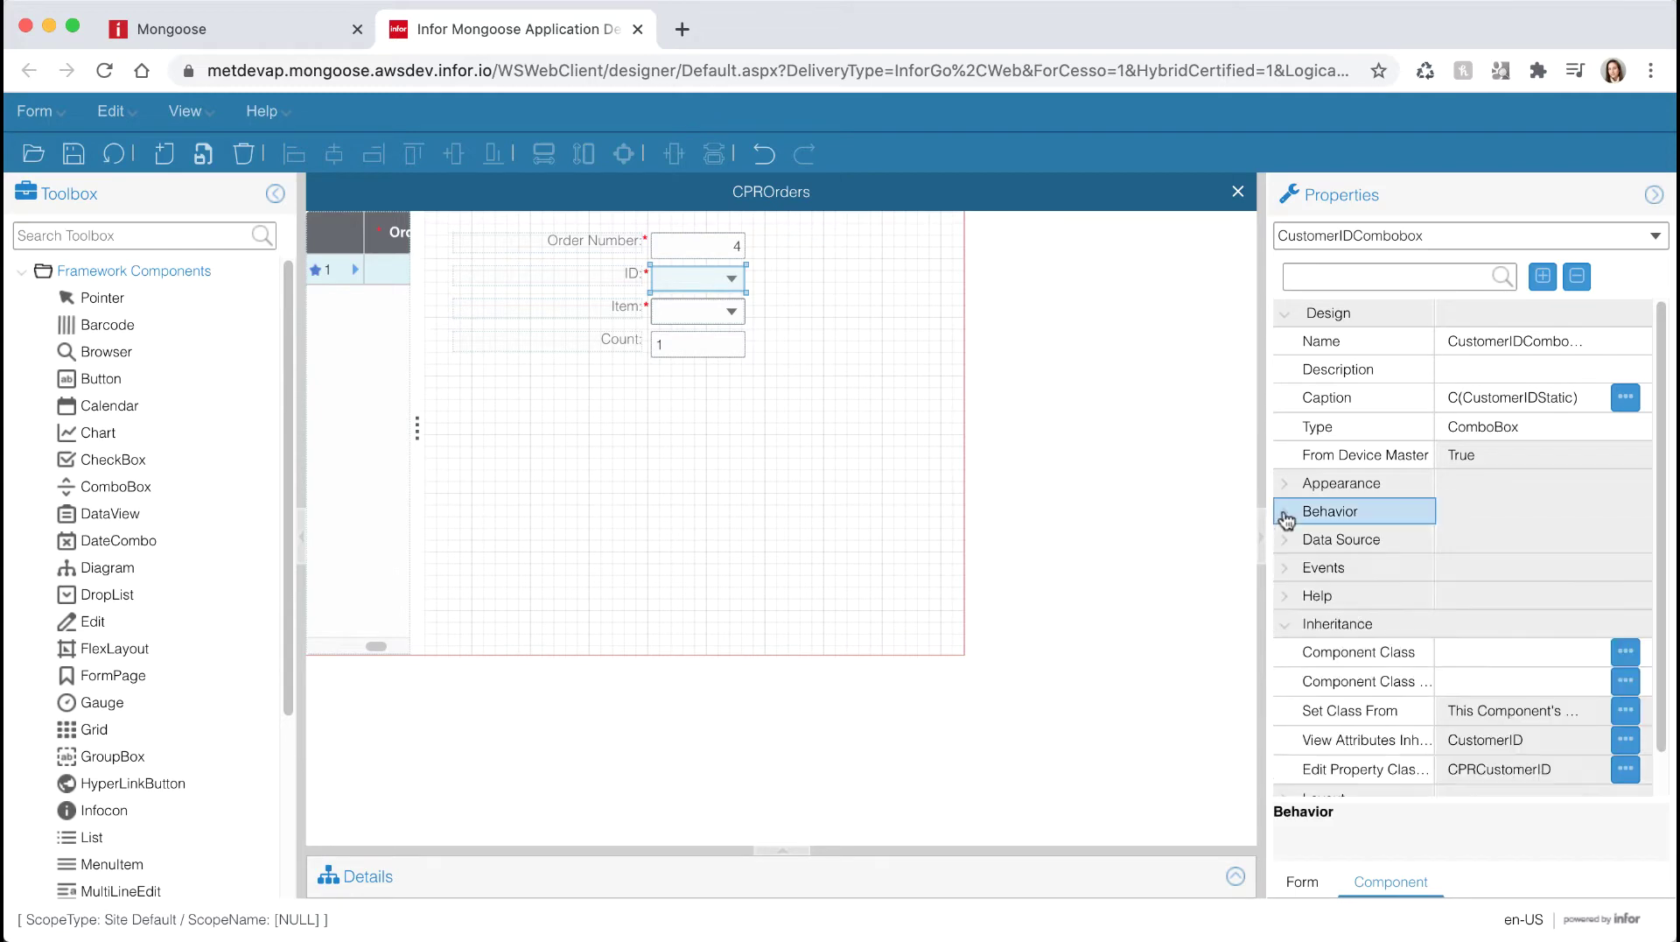
pyautogui.click(1626, 770)
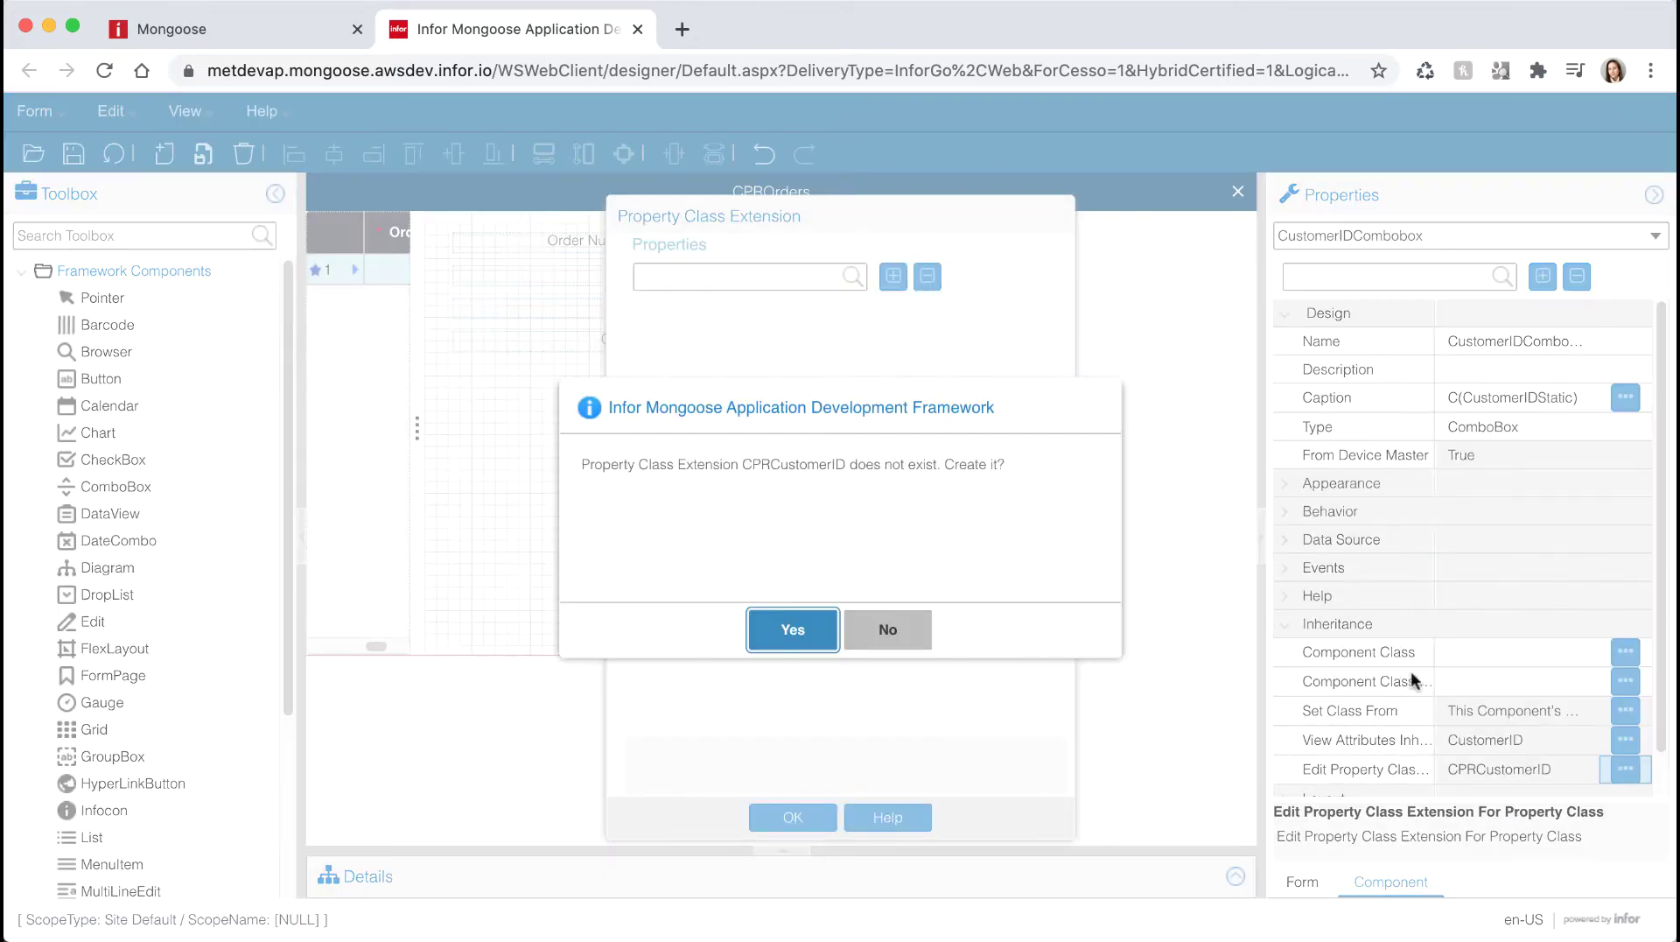
pyautogui.click(785, 627)
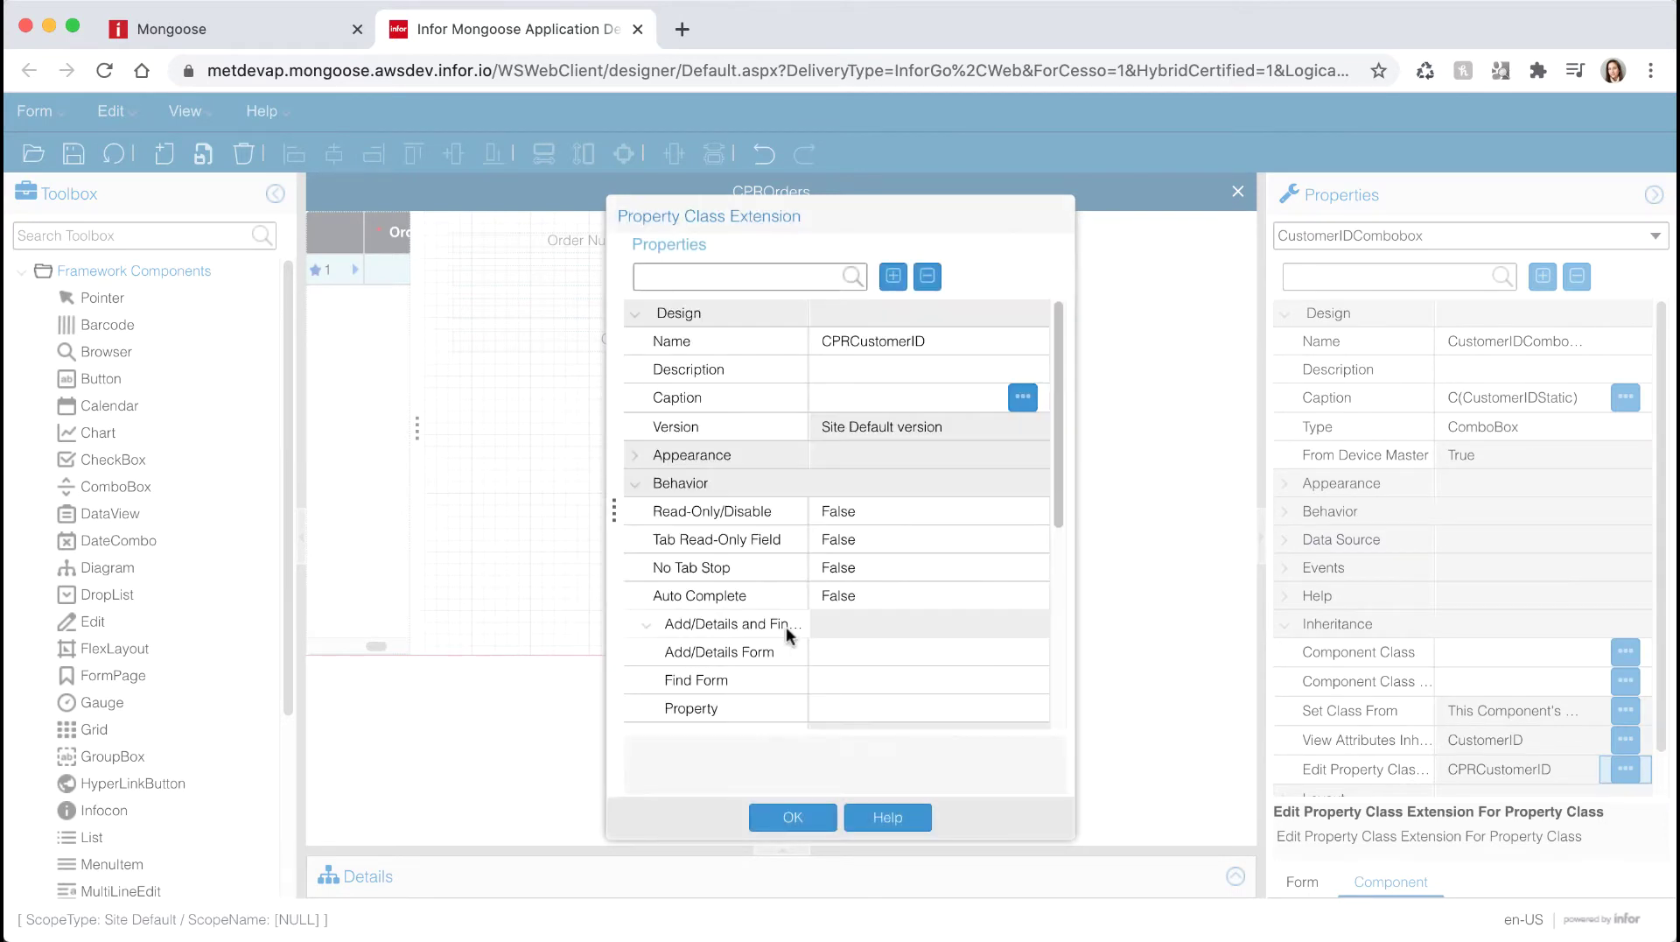
# Step: Set the Add/Details Form and Find Form of the CPRCustomerID extension to CPRCustomer, with ID as the property
pyautogui.click(832, 652)
pyautogui.write('CPRCustomer')
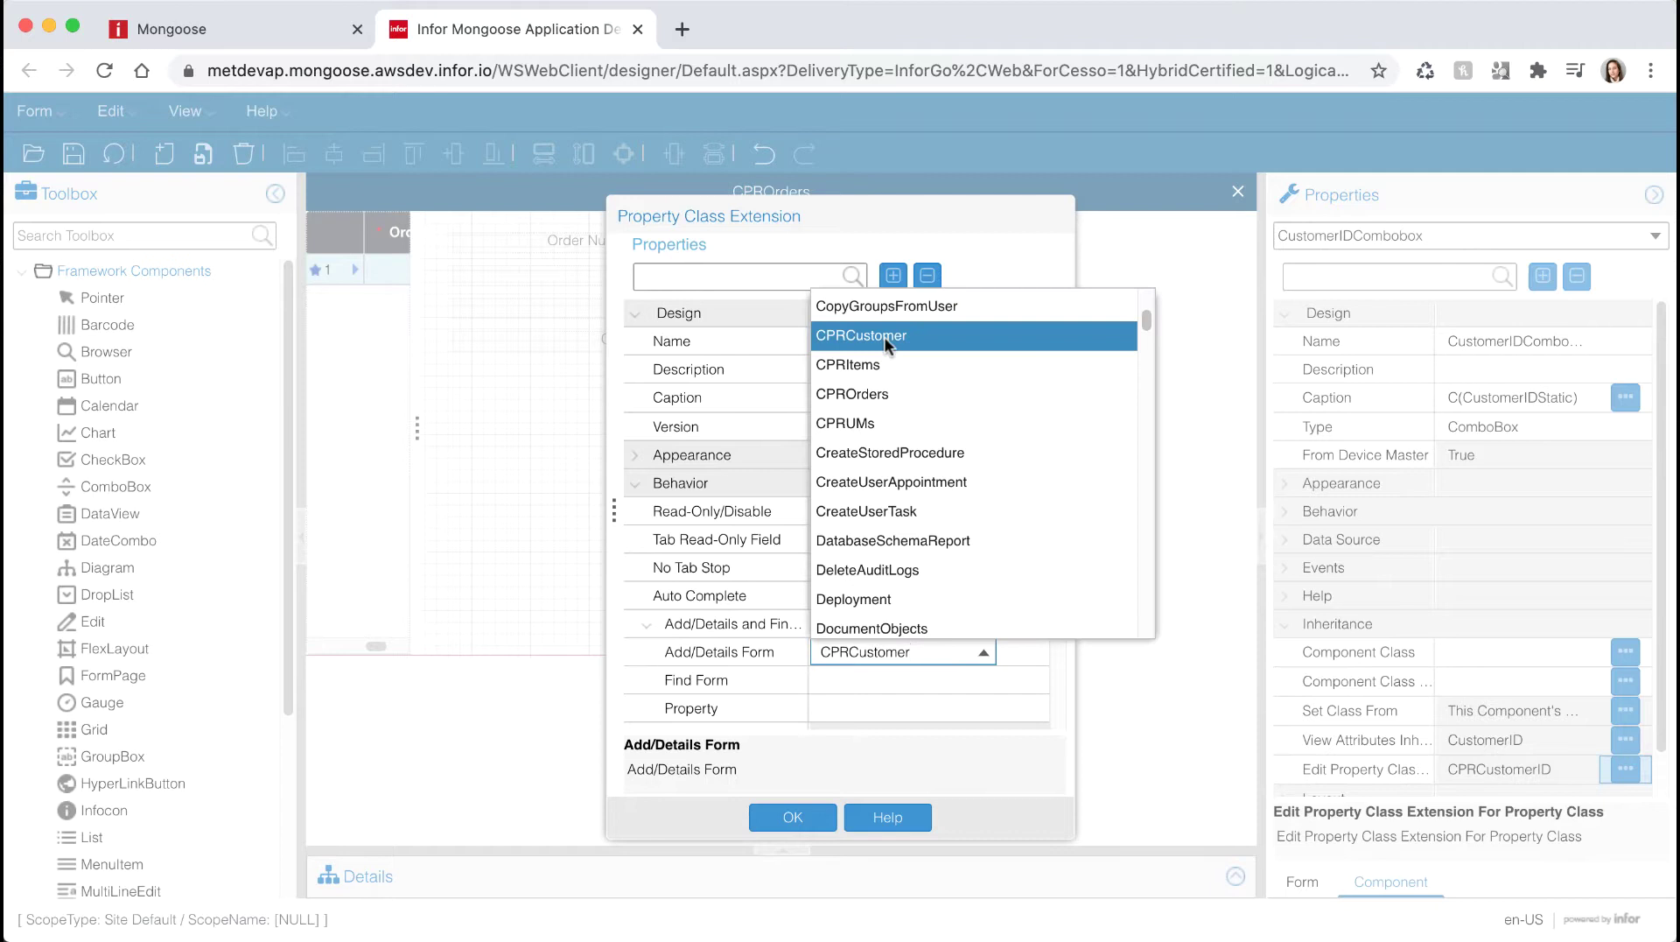
pyautogui.click(887, 337)
pyautogui.click(882, 679)
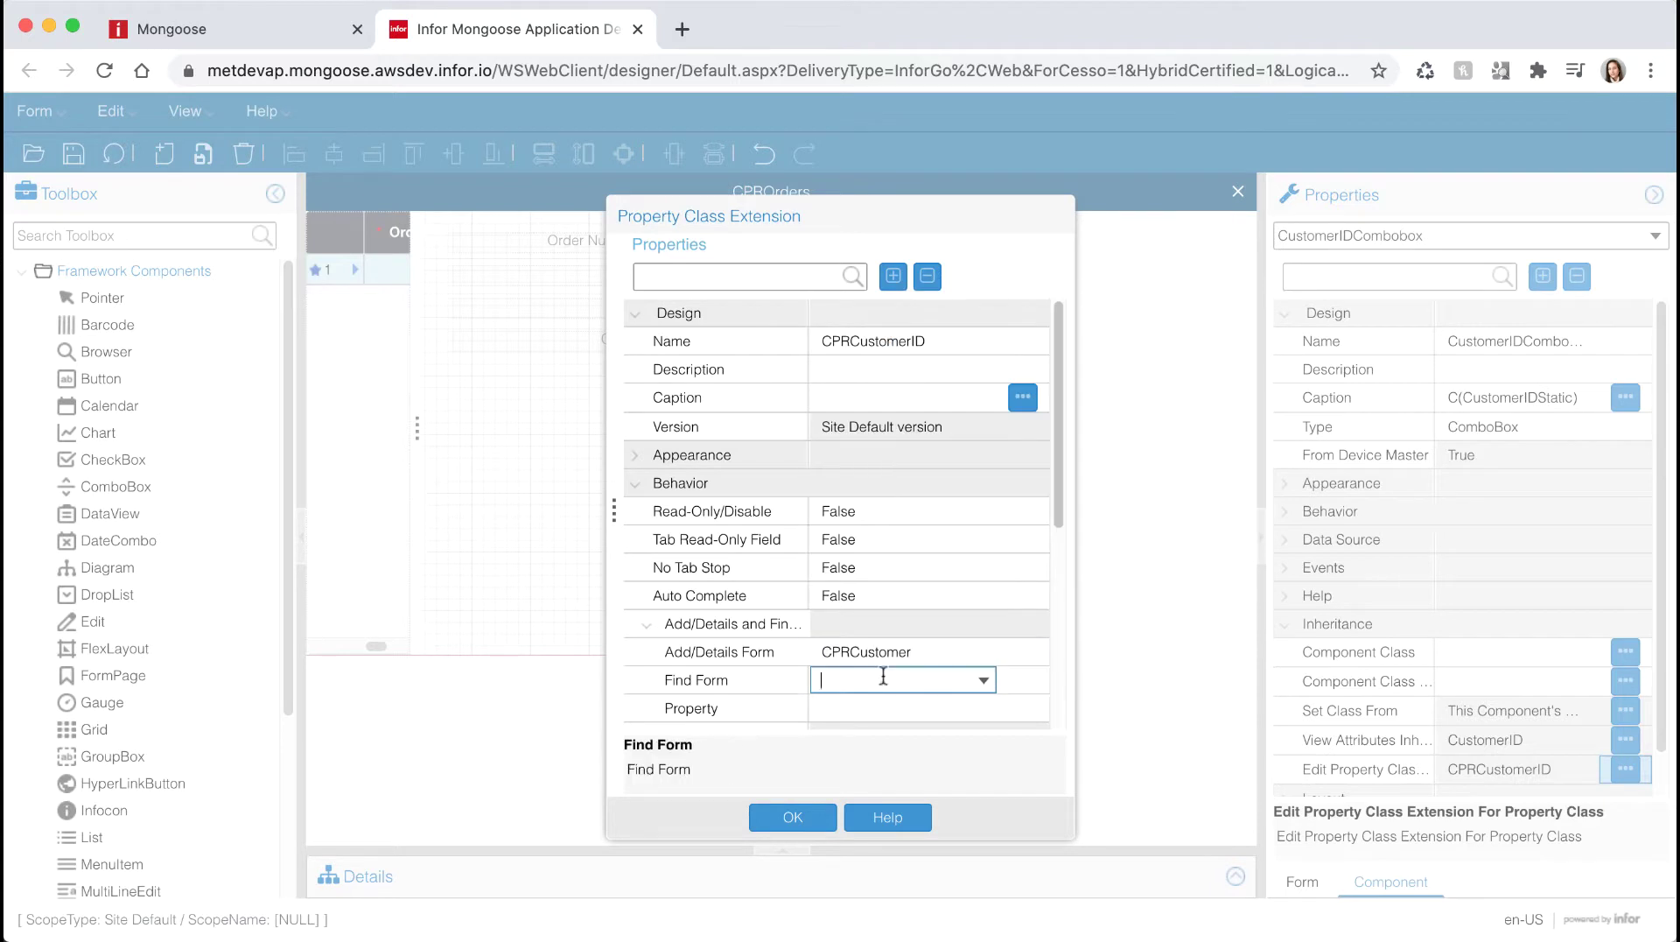
pyautogui.write('CPRCustomer')
pyautogui.click(873, 707)
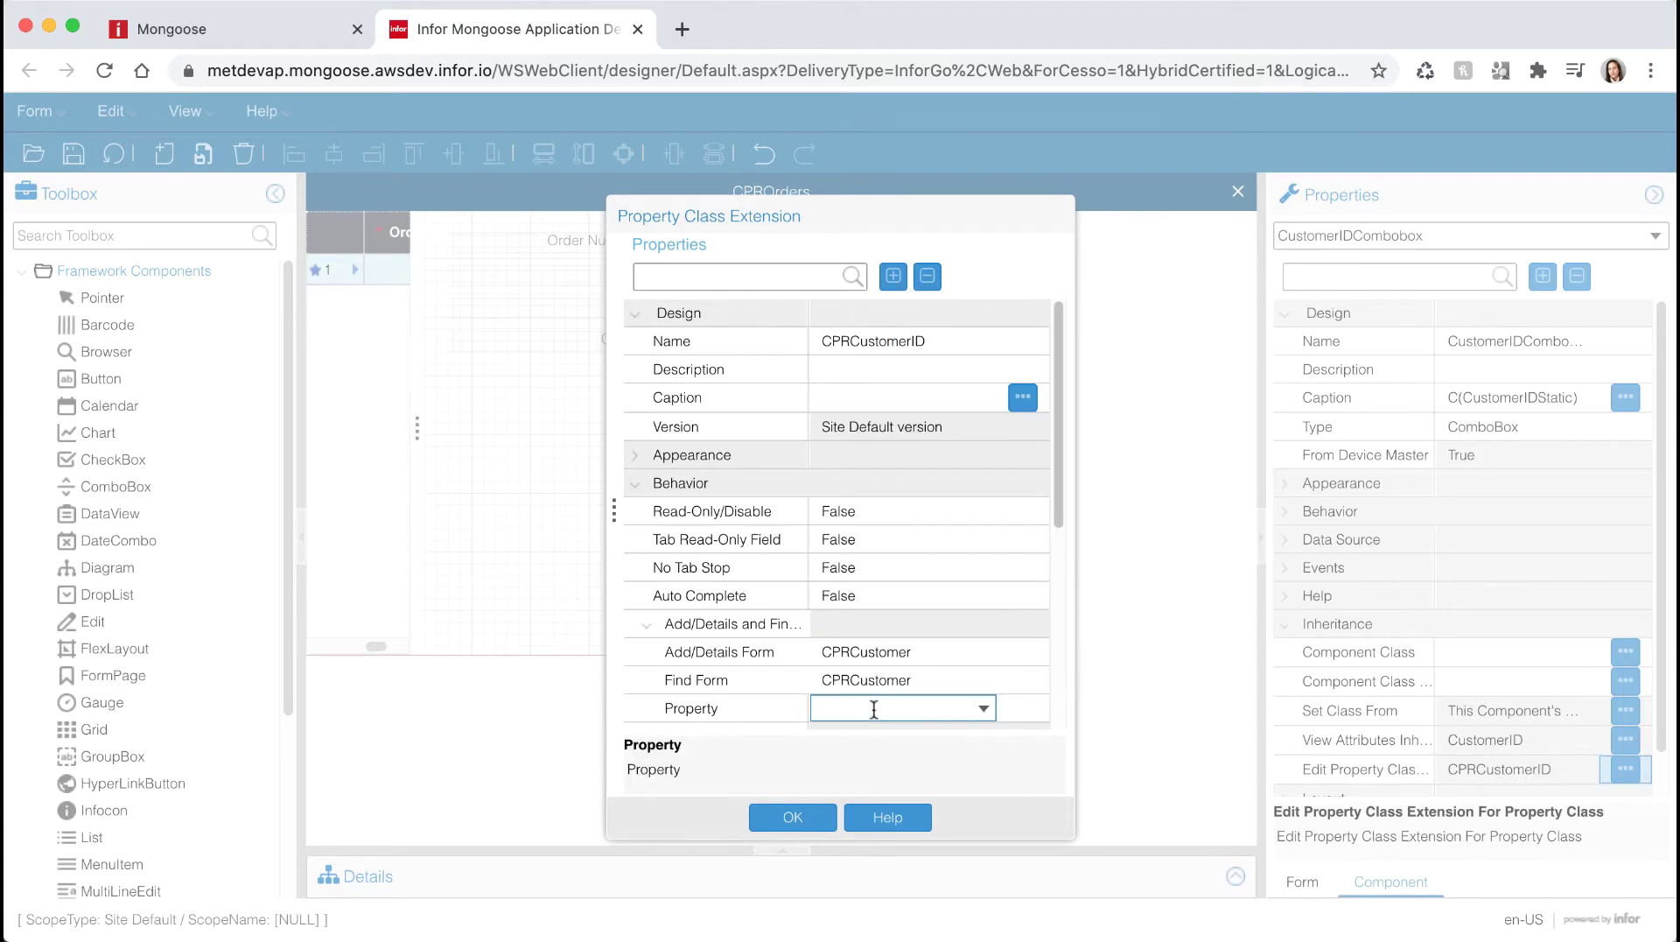
pyautogui.write('ID')
pyautogui.press('Return')
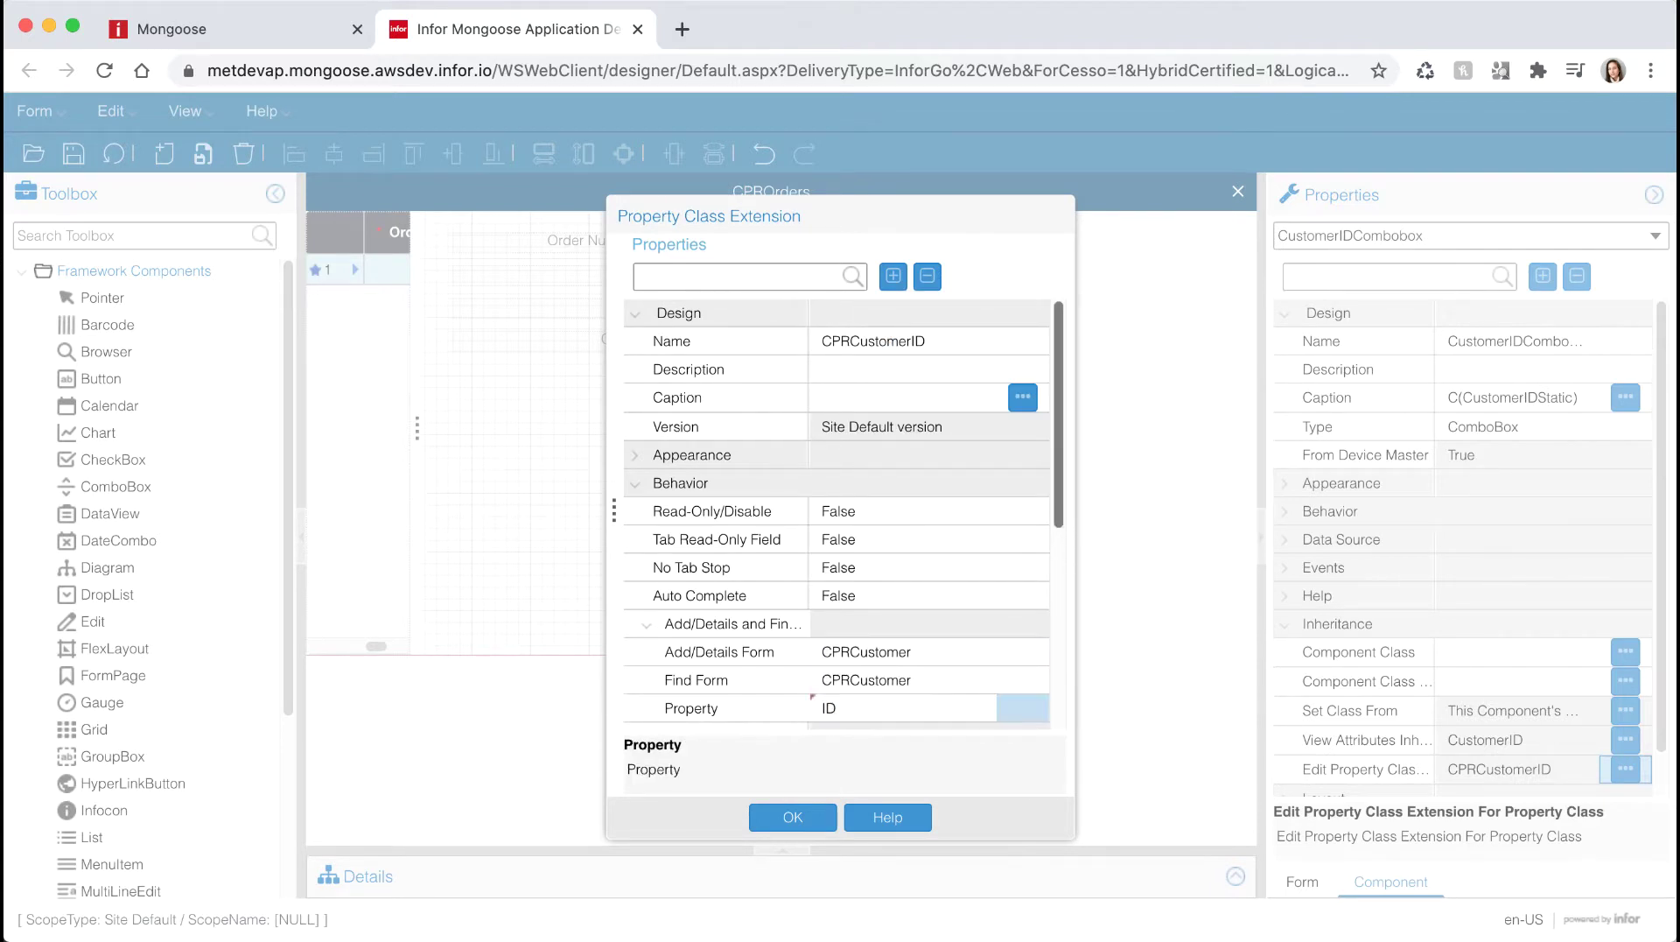
# Step: Assign a right-click menu to the CPRCustomerID extension and accept its settings, then save and close the CPROrders form
pyautogui.scroll(-3, 1058, 525)
pyautogui.click(962, 589)
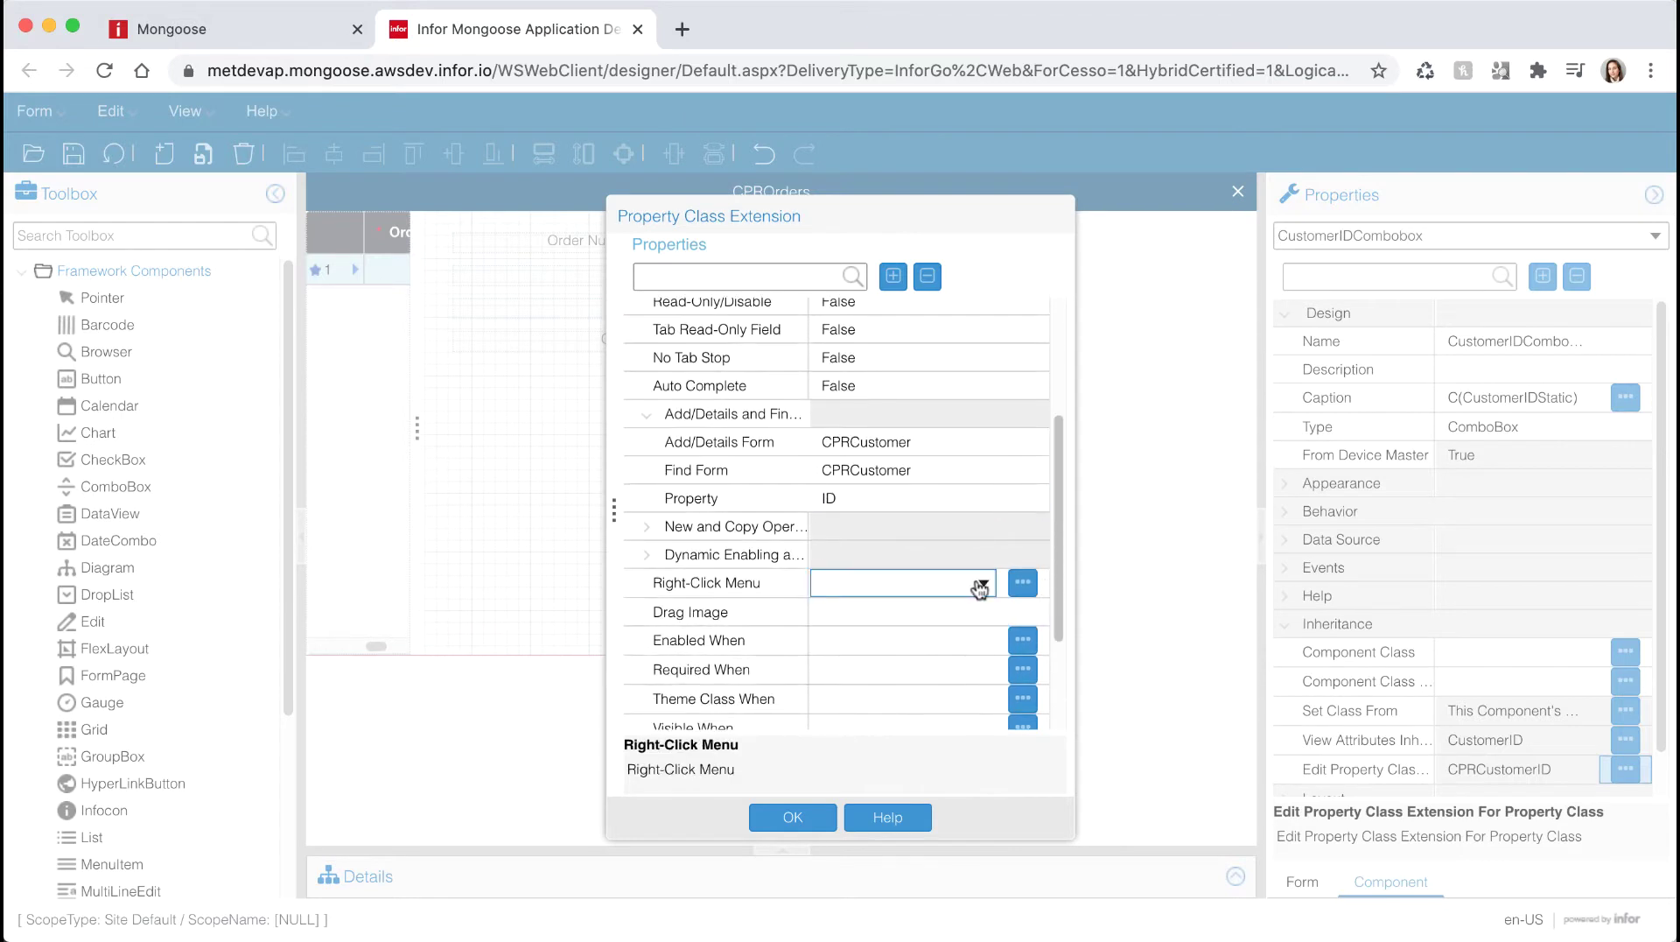
pyautogui.click(979, 584)
pyautogui.click(910, 497)
pyautogui.click(796, 812)
pyautogui.click(73, 155)
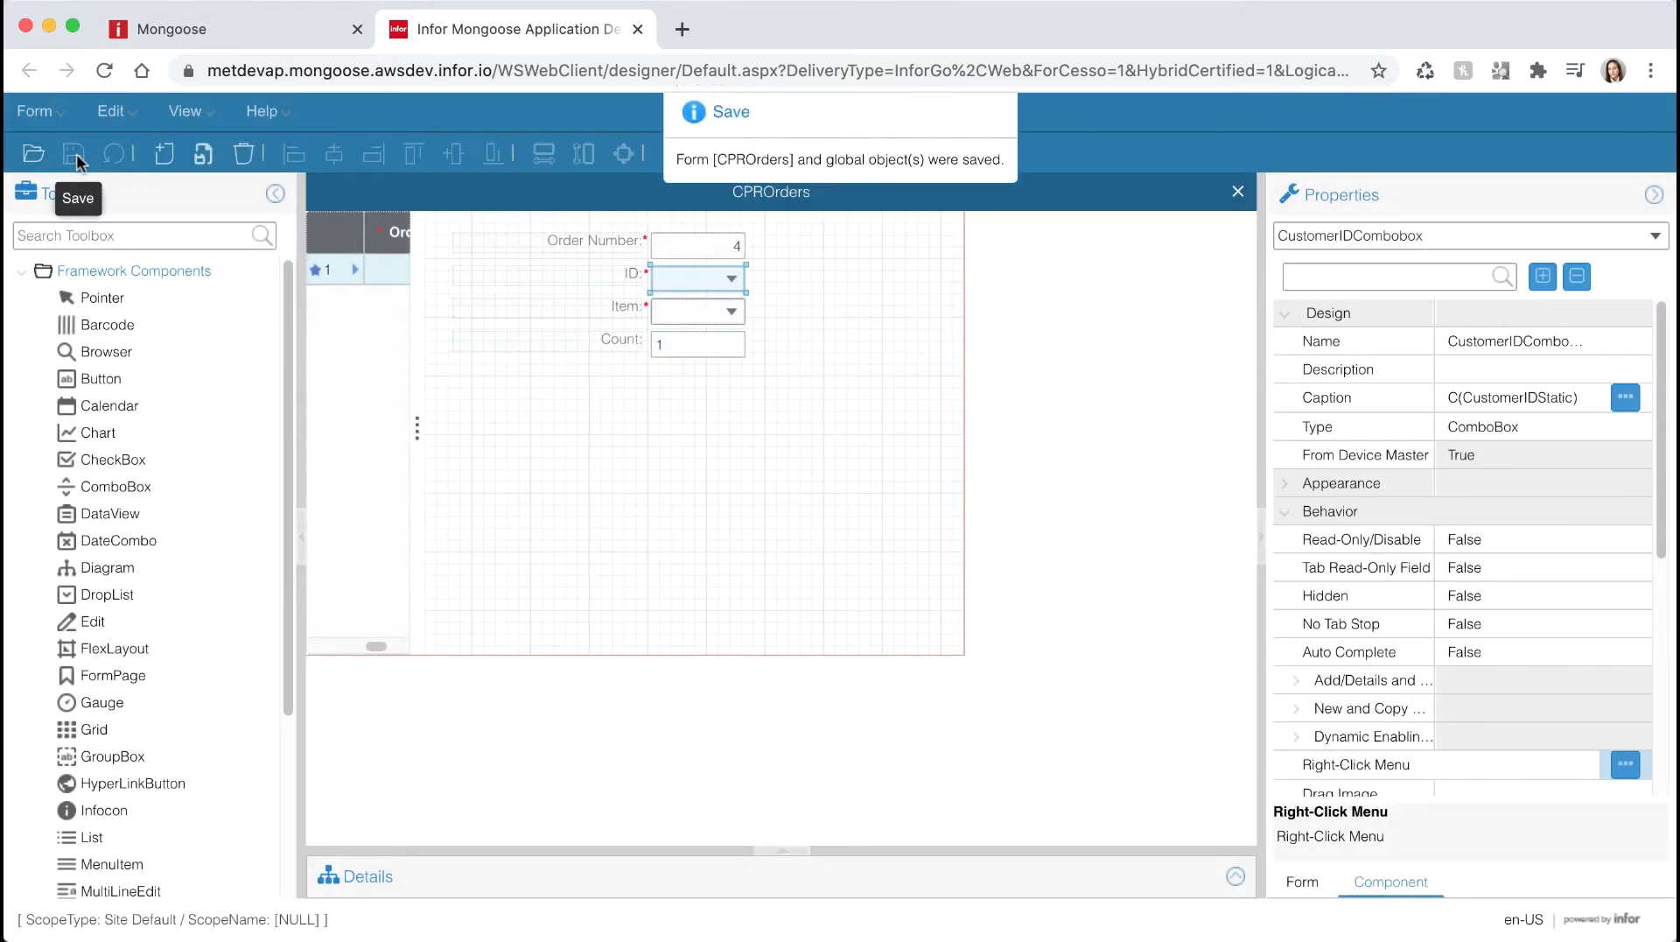
pyautogui.click(1236, 192)
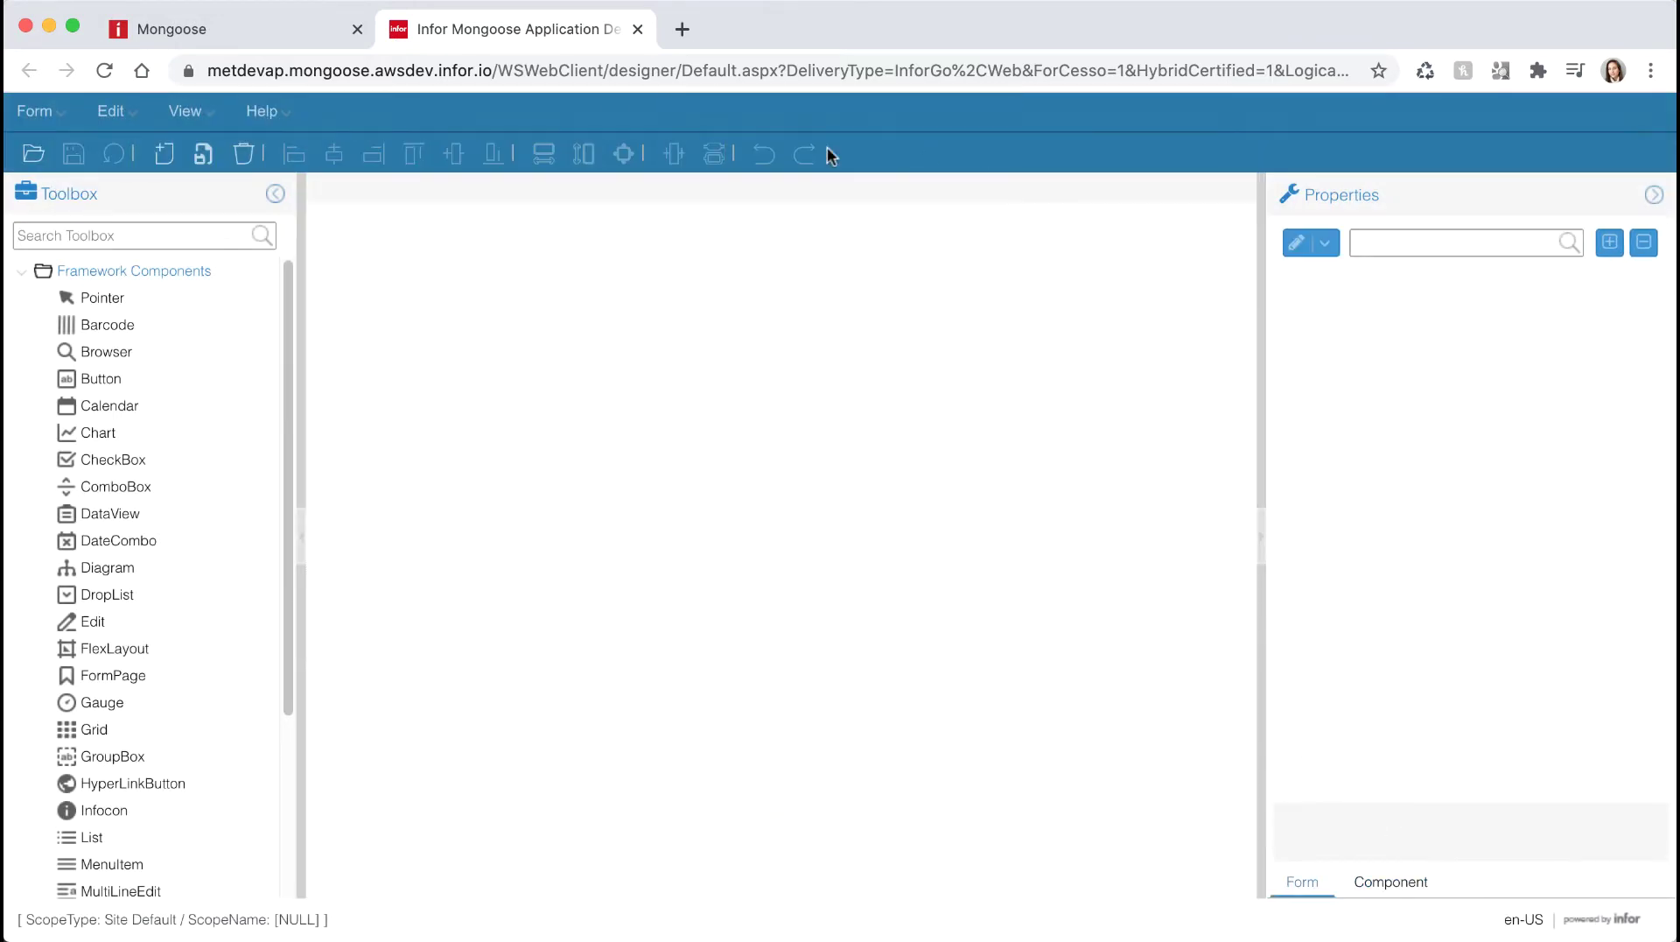
# Step: Start a new form with the MultiView wizard from the Classic category
pyautogui.click(167, 155)
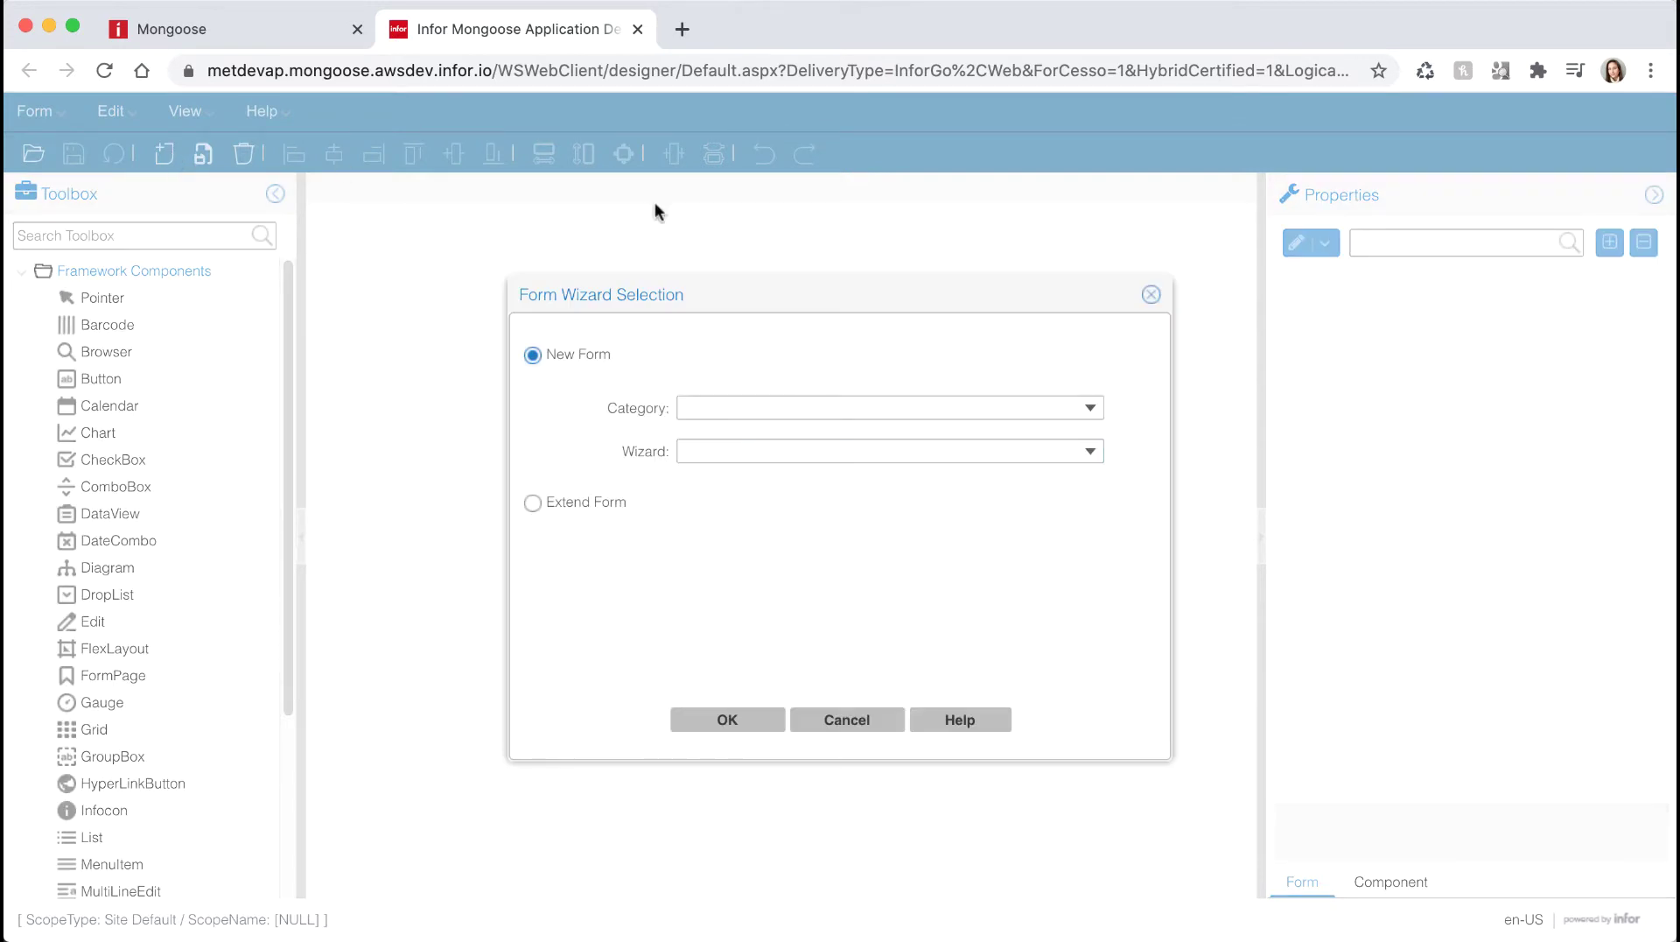
pyautogui.click(1092, 410)
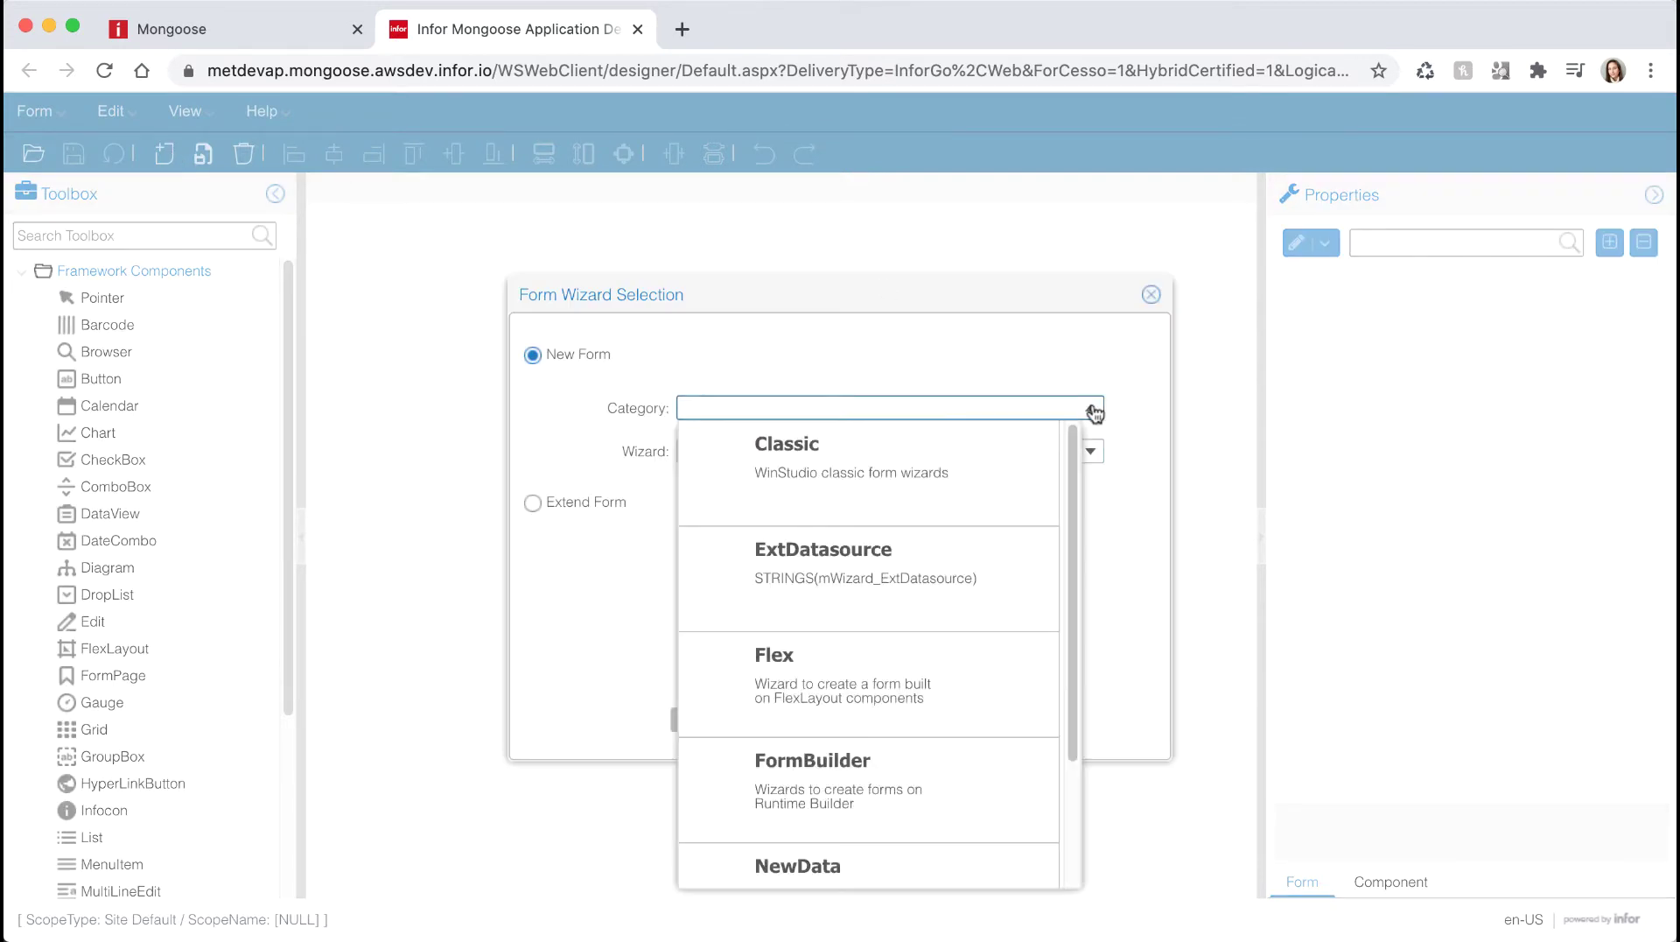
pyautogui.click(937, 443)
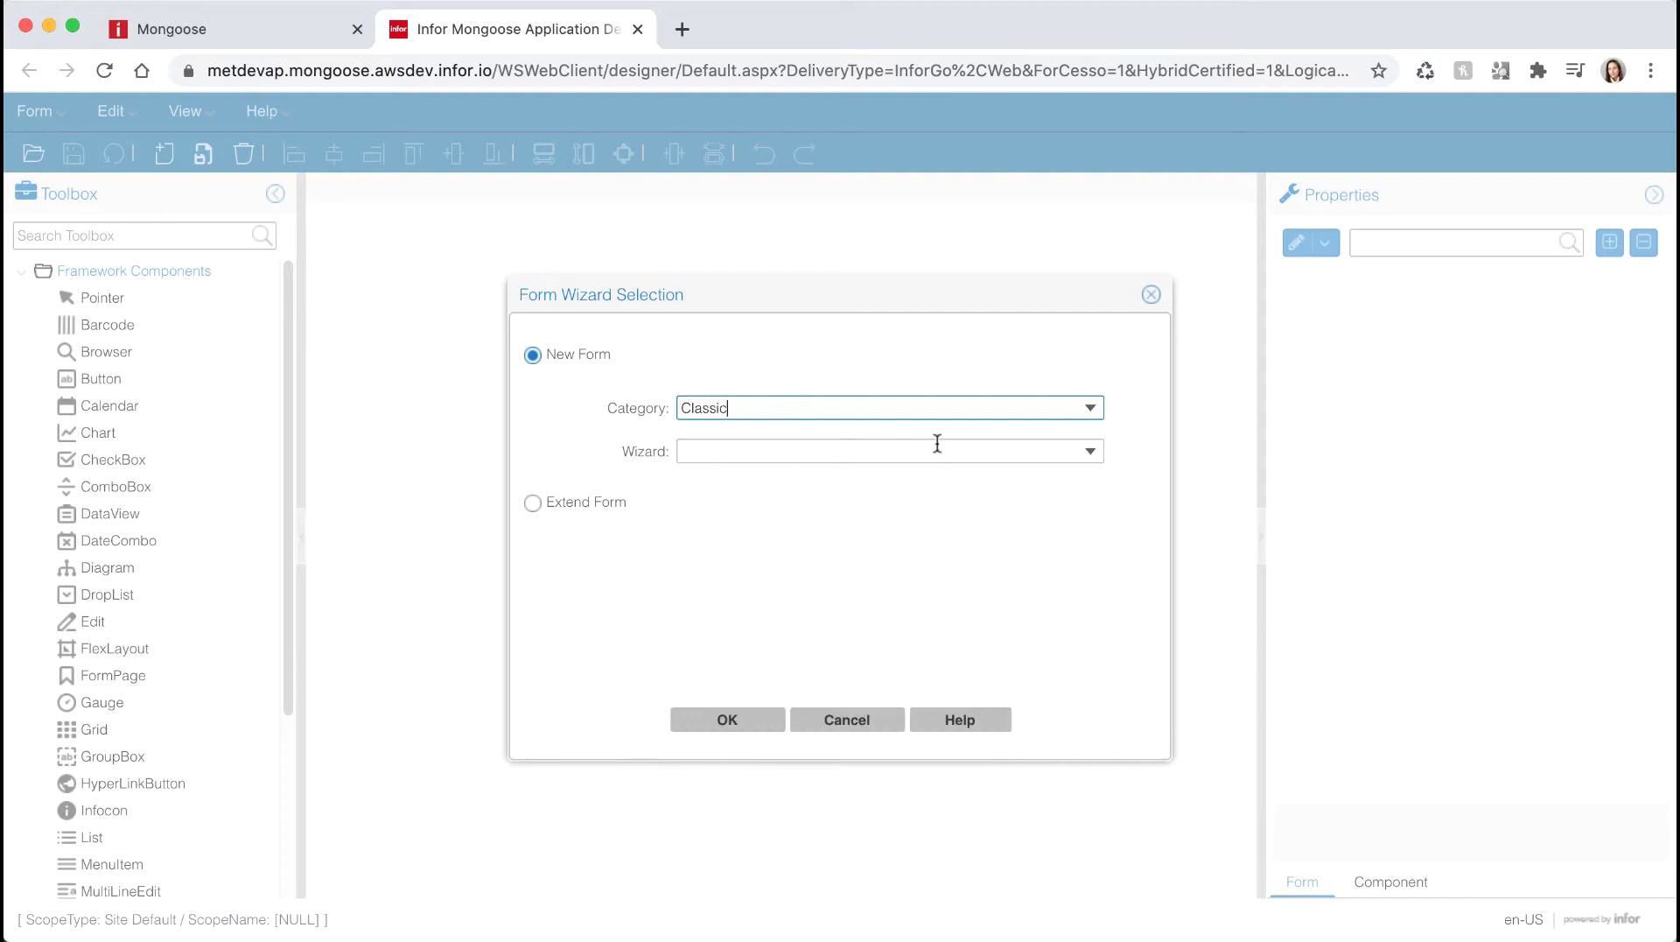
pyautogui.click(1092, 453)
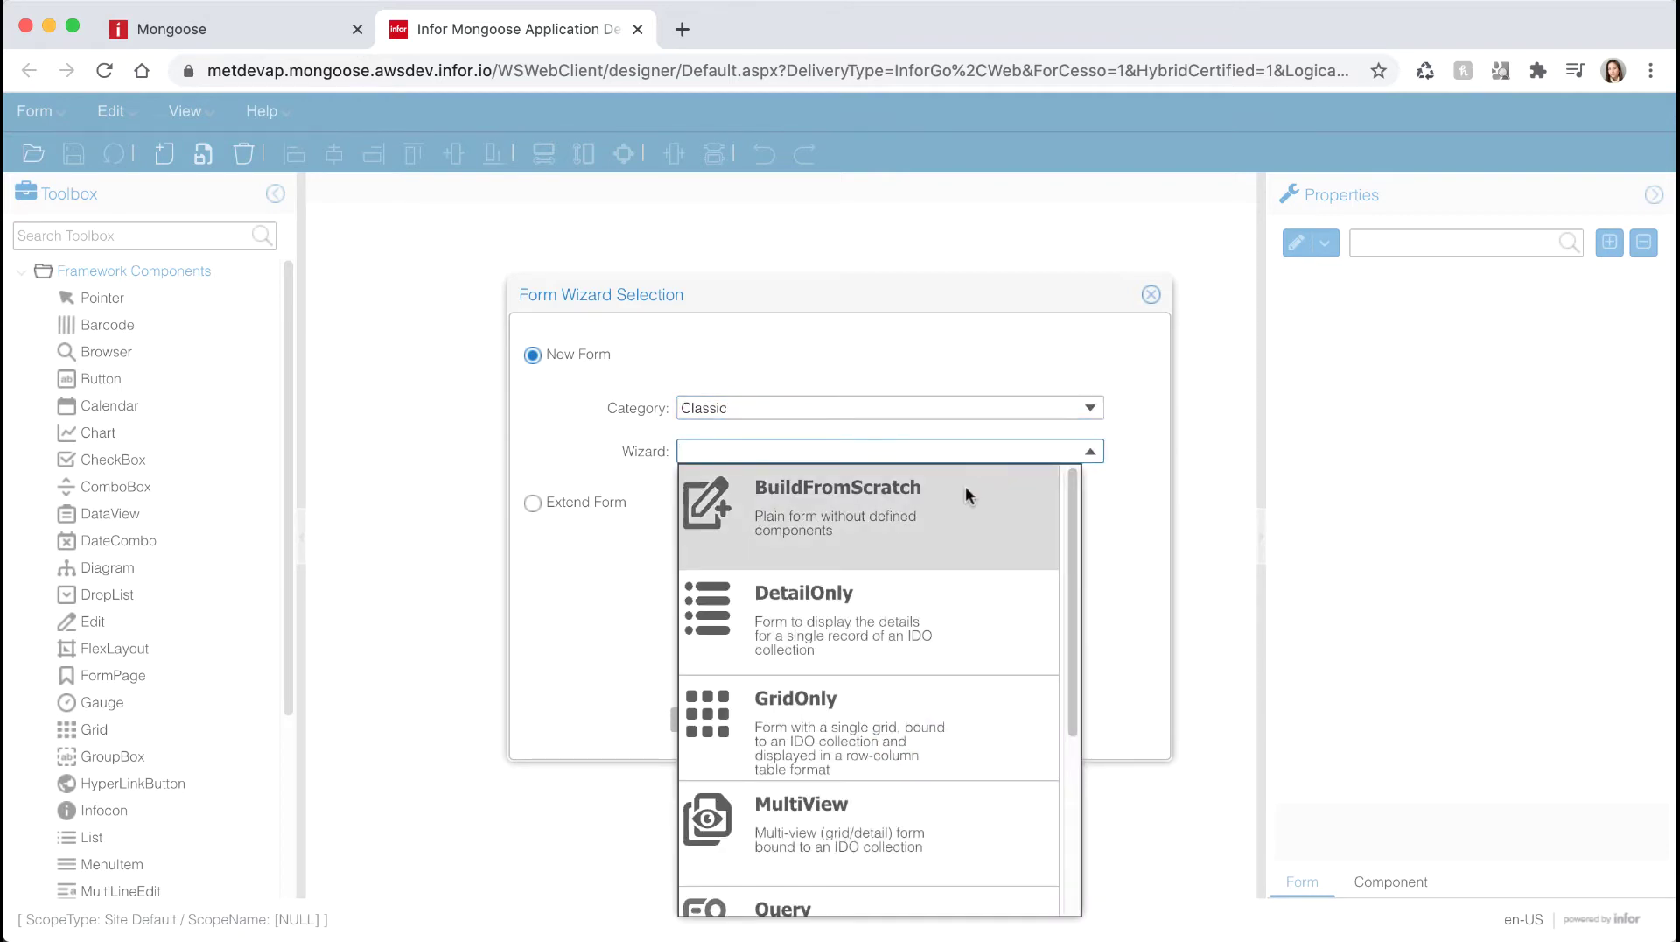
pyautogui.click(847, 812)
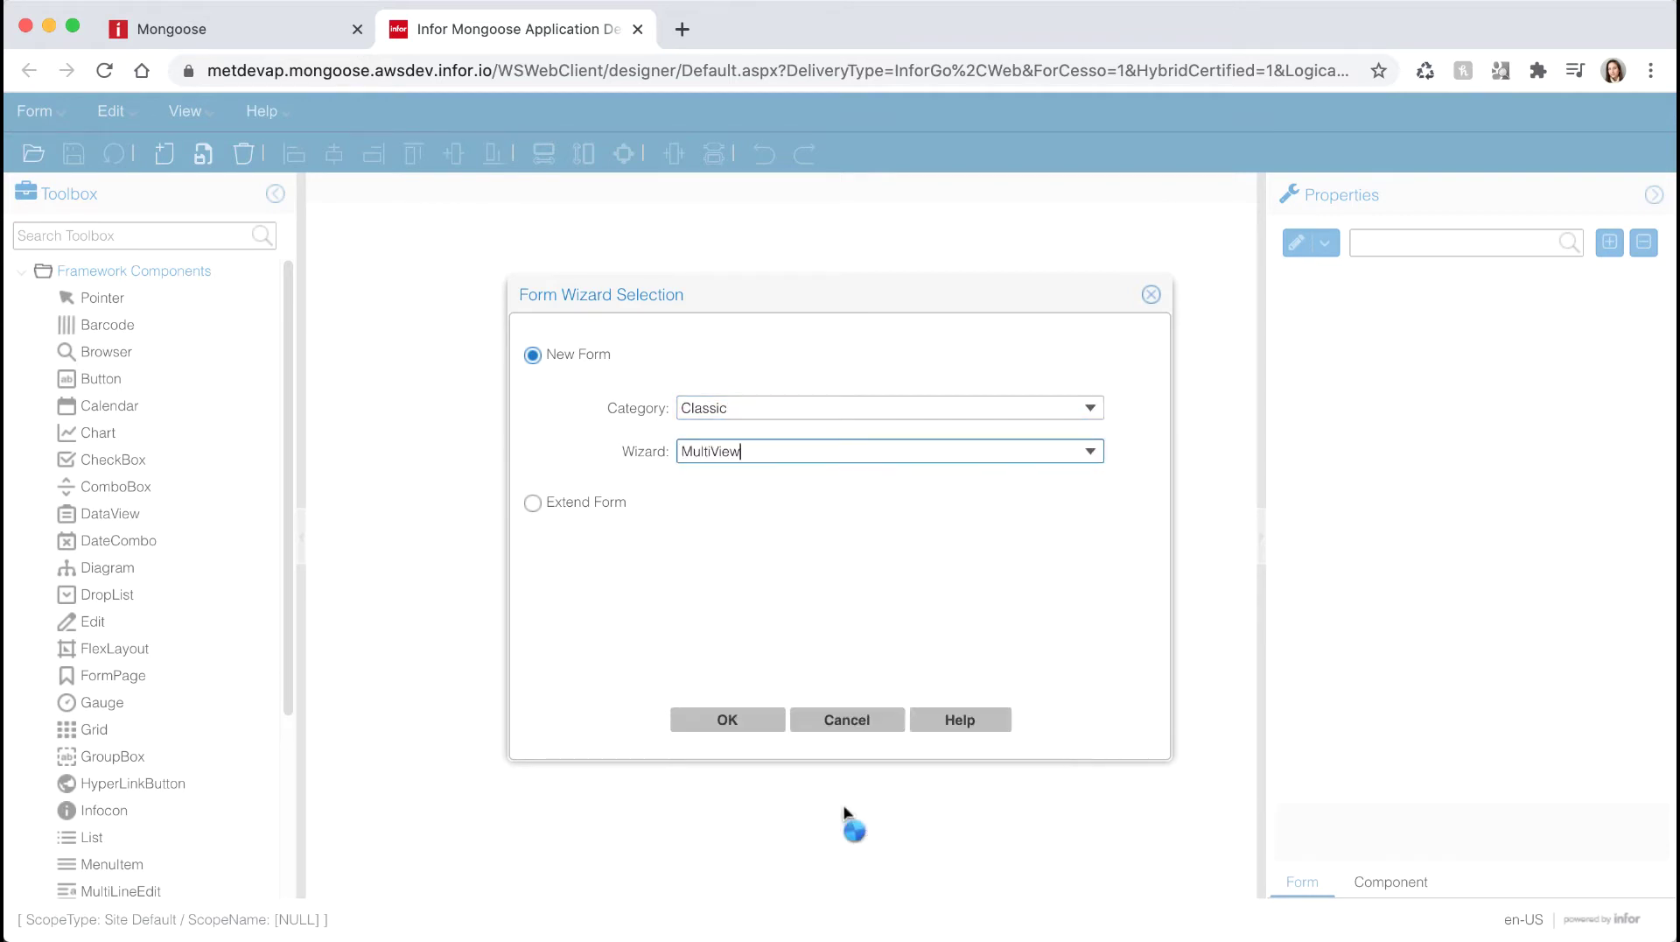
pyautogui.click(773, 725)
# Step: Use the CPROrders form template in the wizard and agree to replace the existing form
pyautogui.write('CPRO')
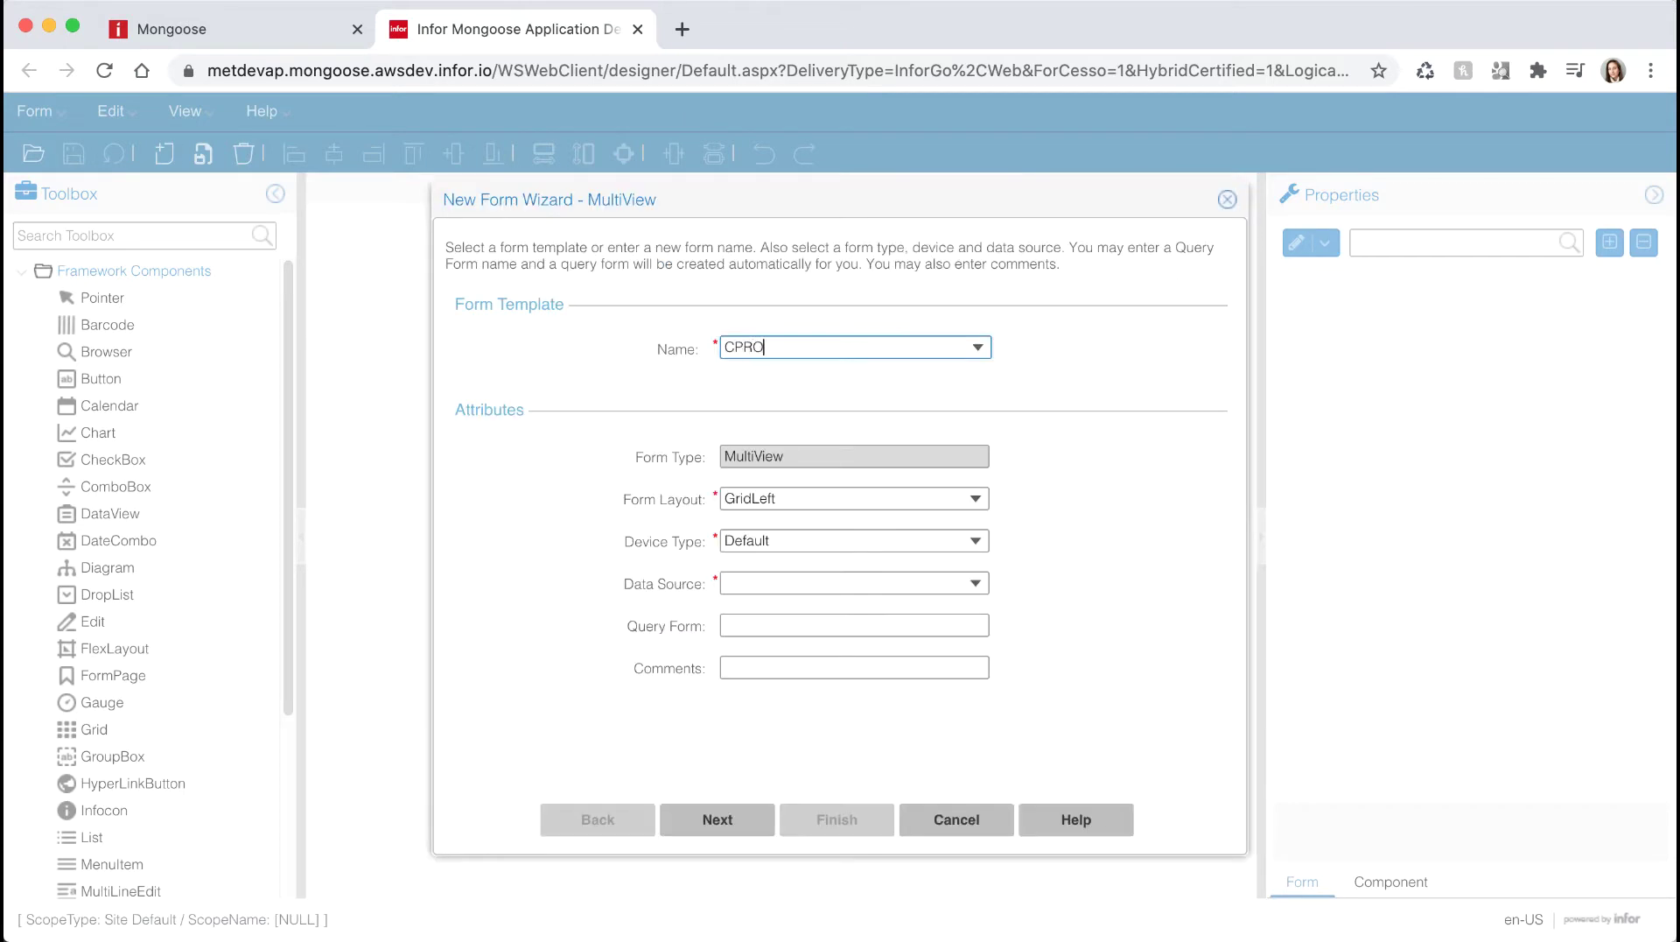
pyautogui.write('rders')
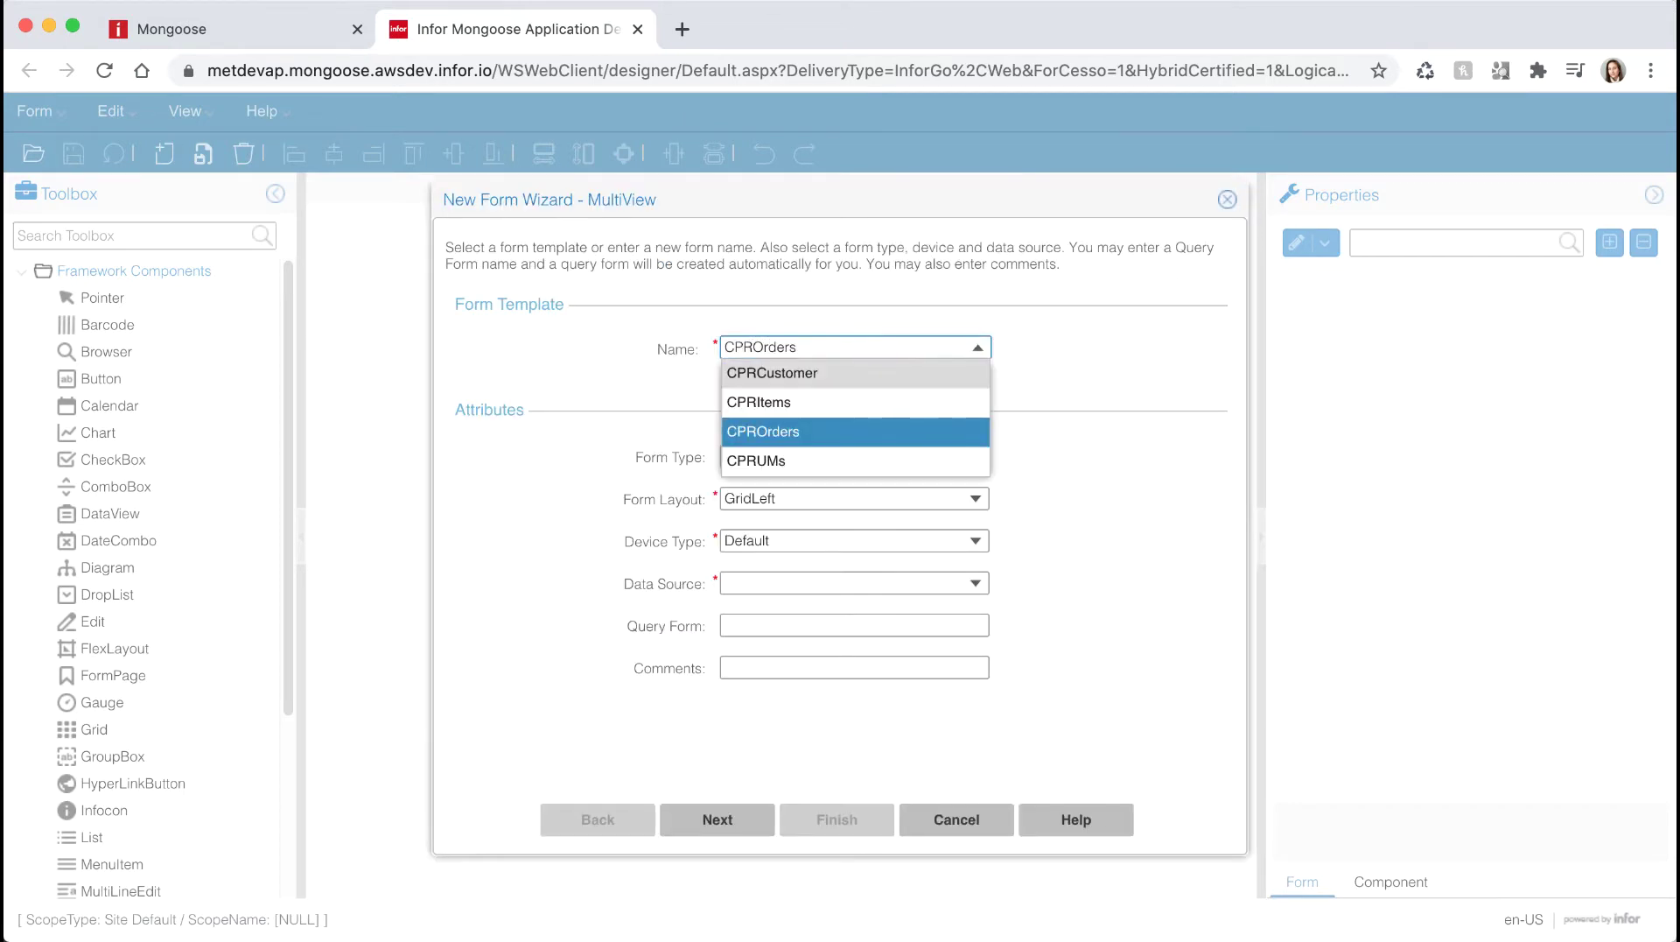
pyautogui.click(775, 428)
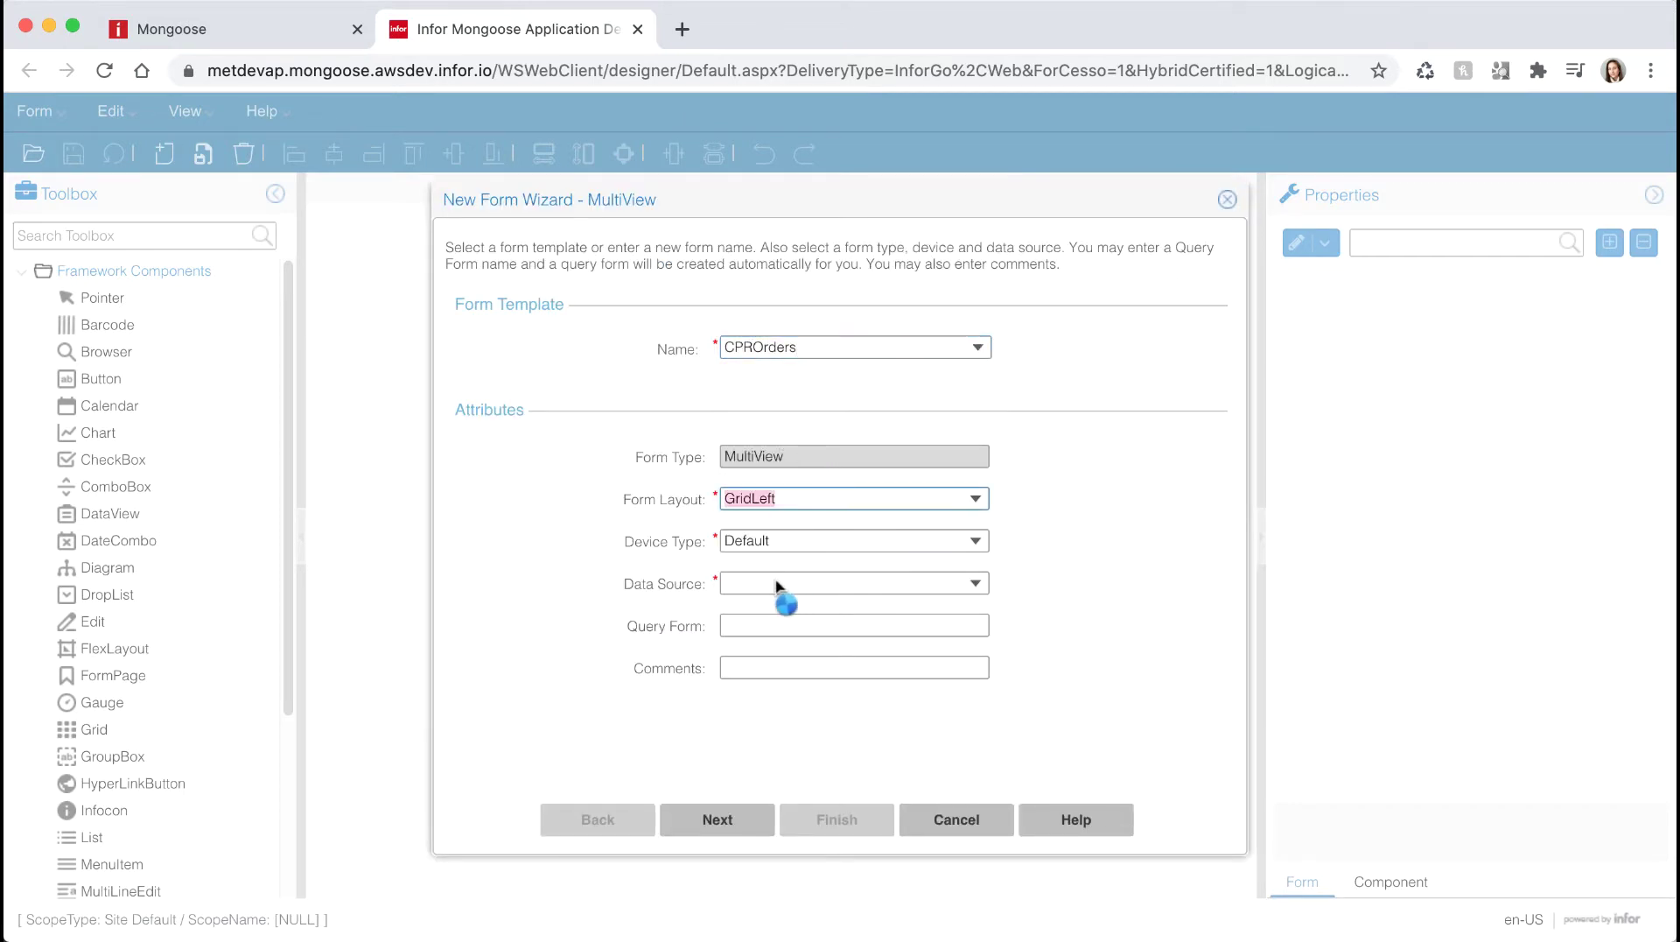
pyautogui.click(716, 819)
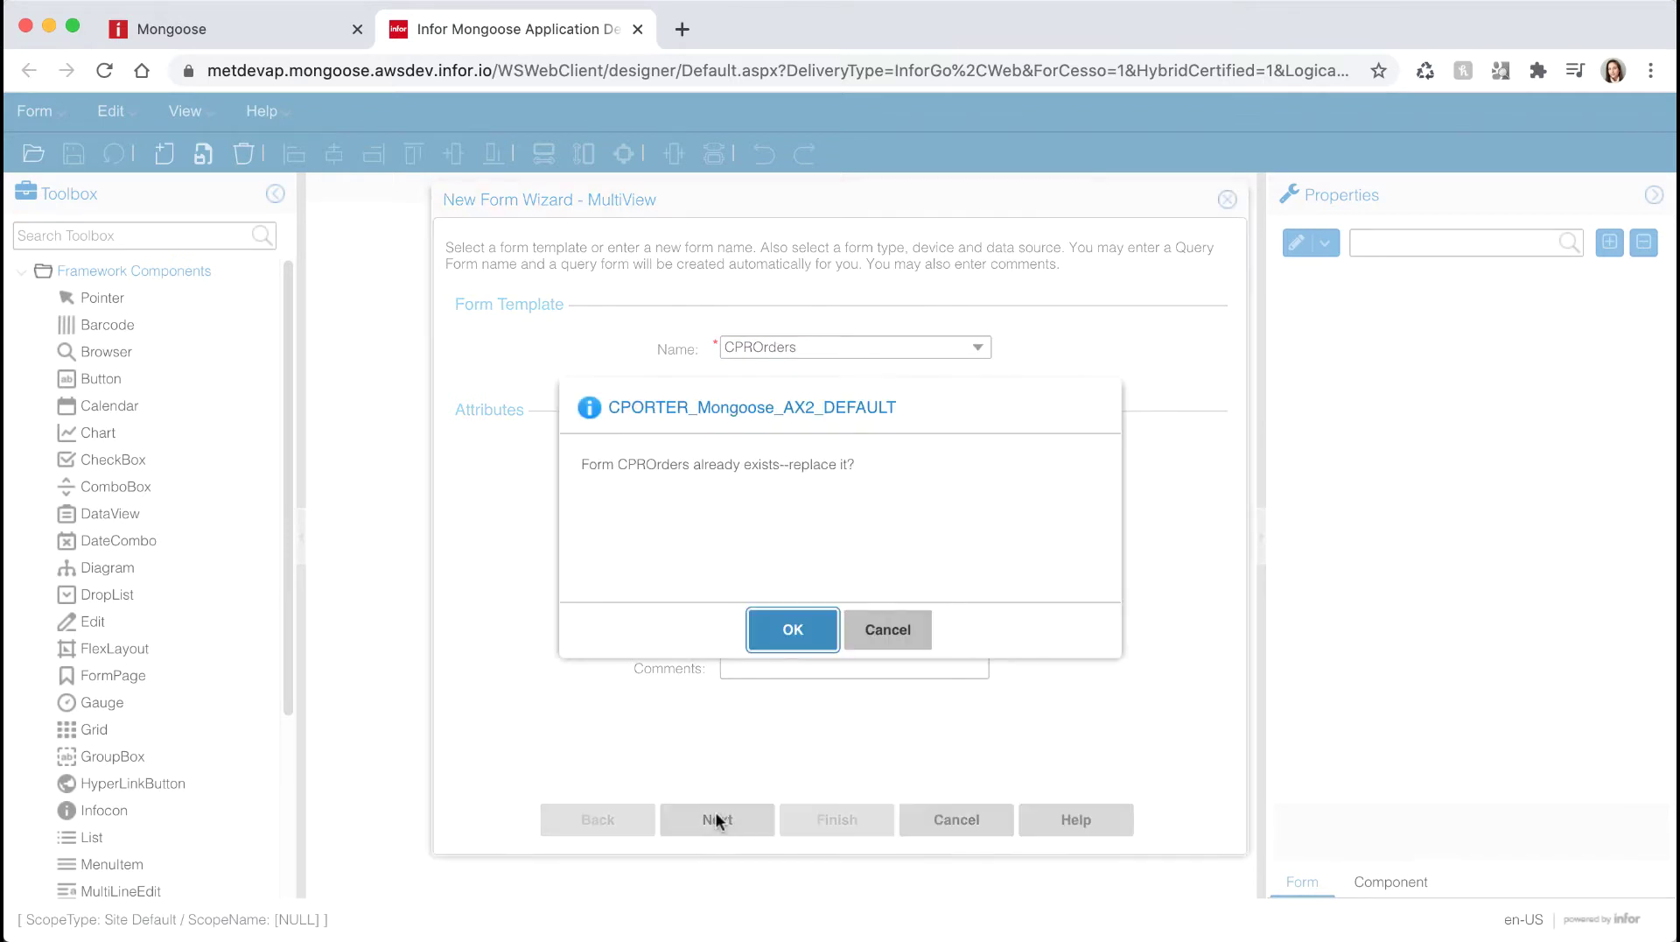
pyautogui.click(793, 631)
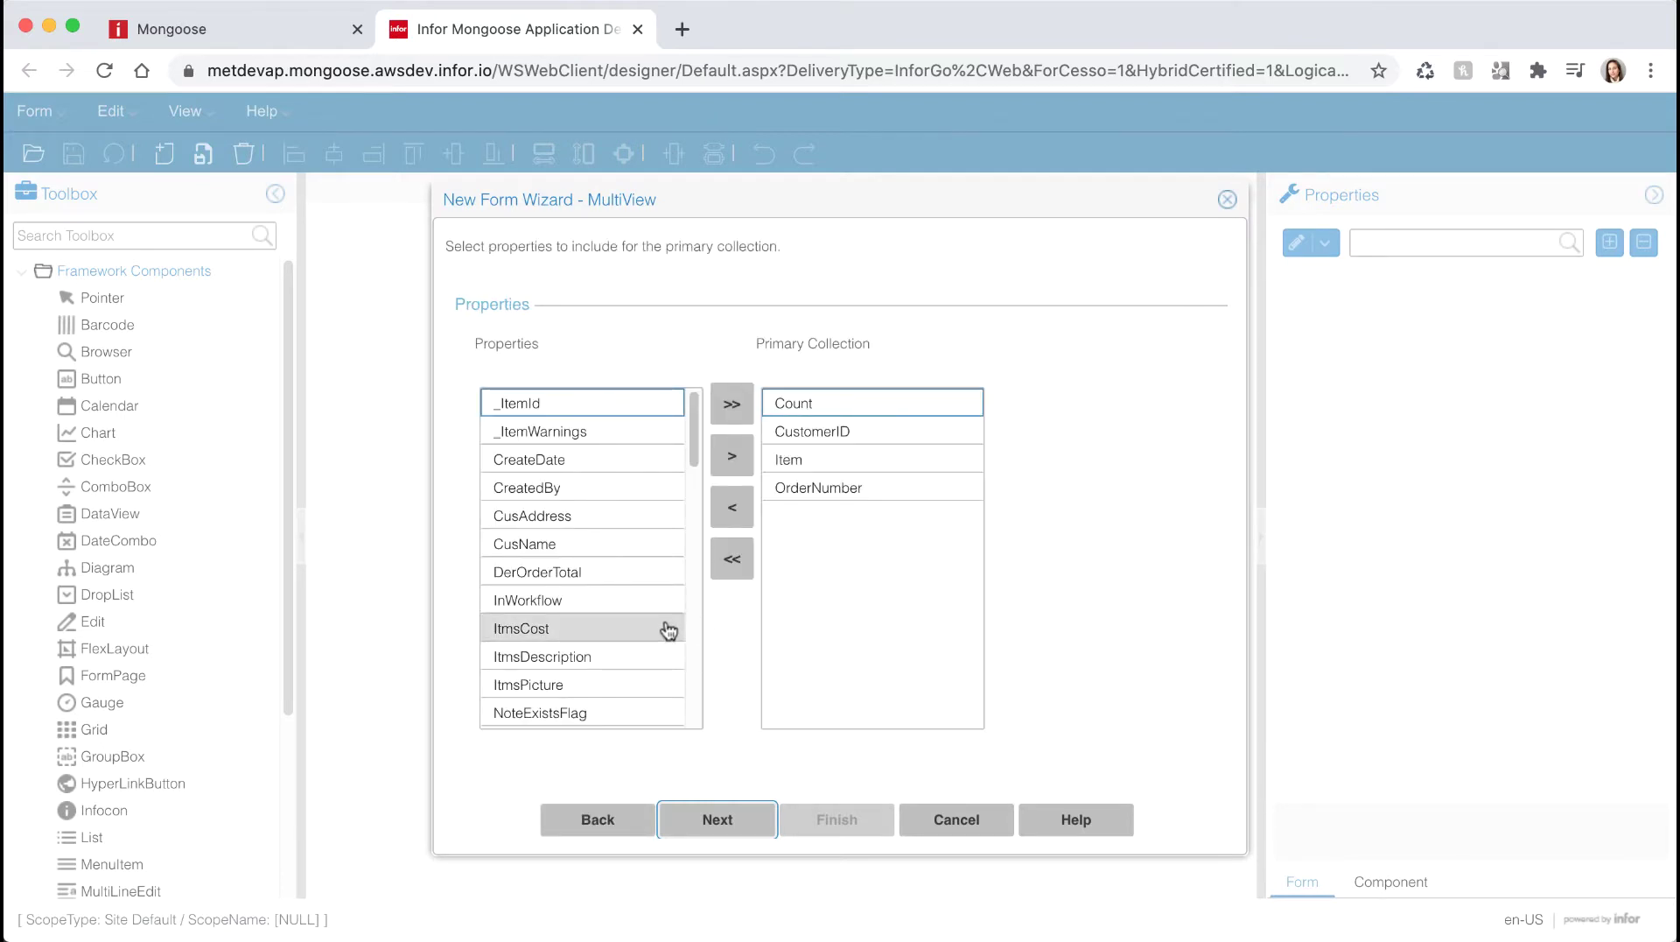
# Step: Add CusAddress, CusName, ItmsDescription, ItmsCost, ItmsPicture and DerOrderTotal to the primary collection and continue to the property ordering
pyautogui.click(631, 525)
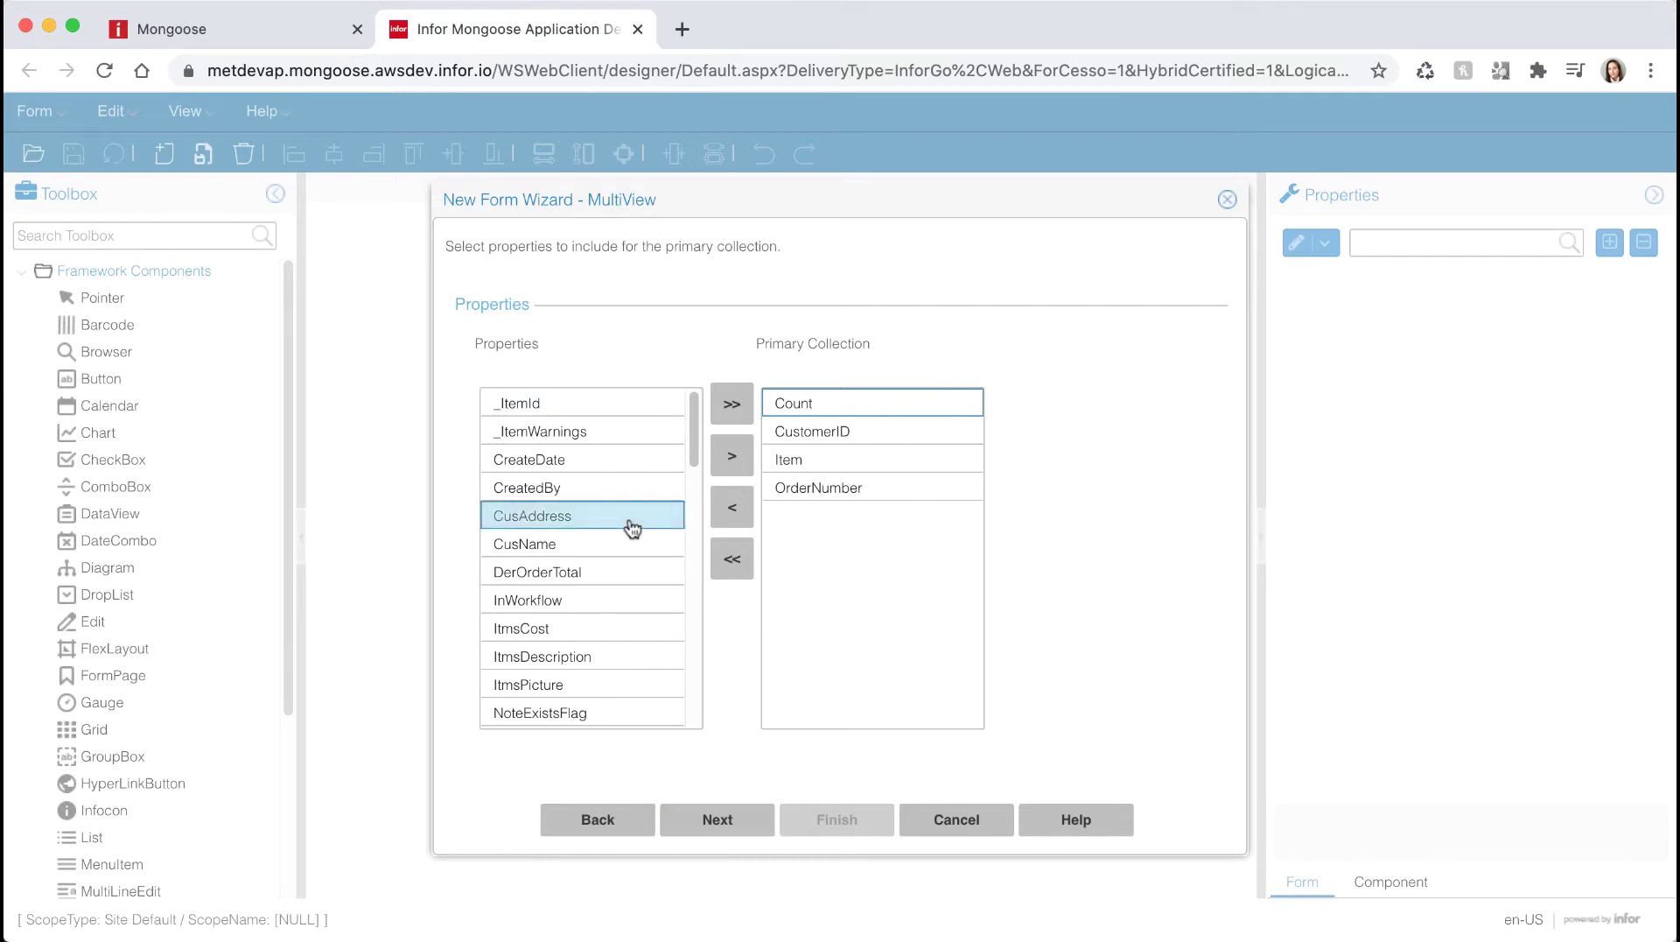
pyautogui.click(738, 461)
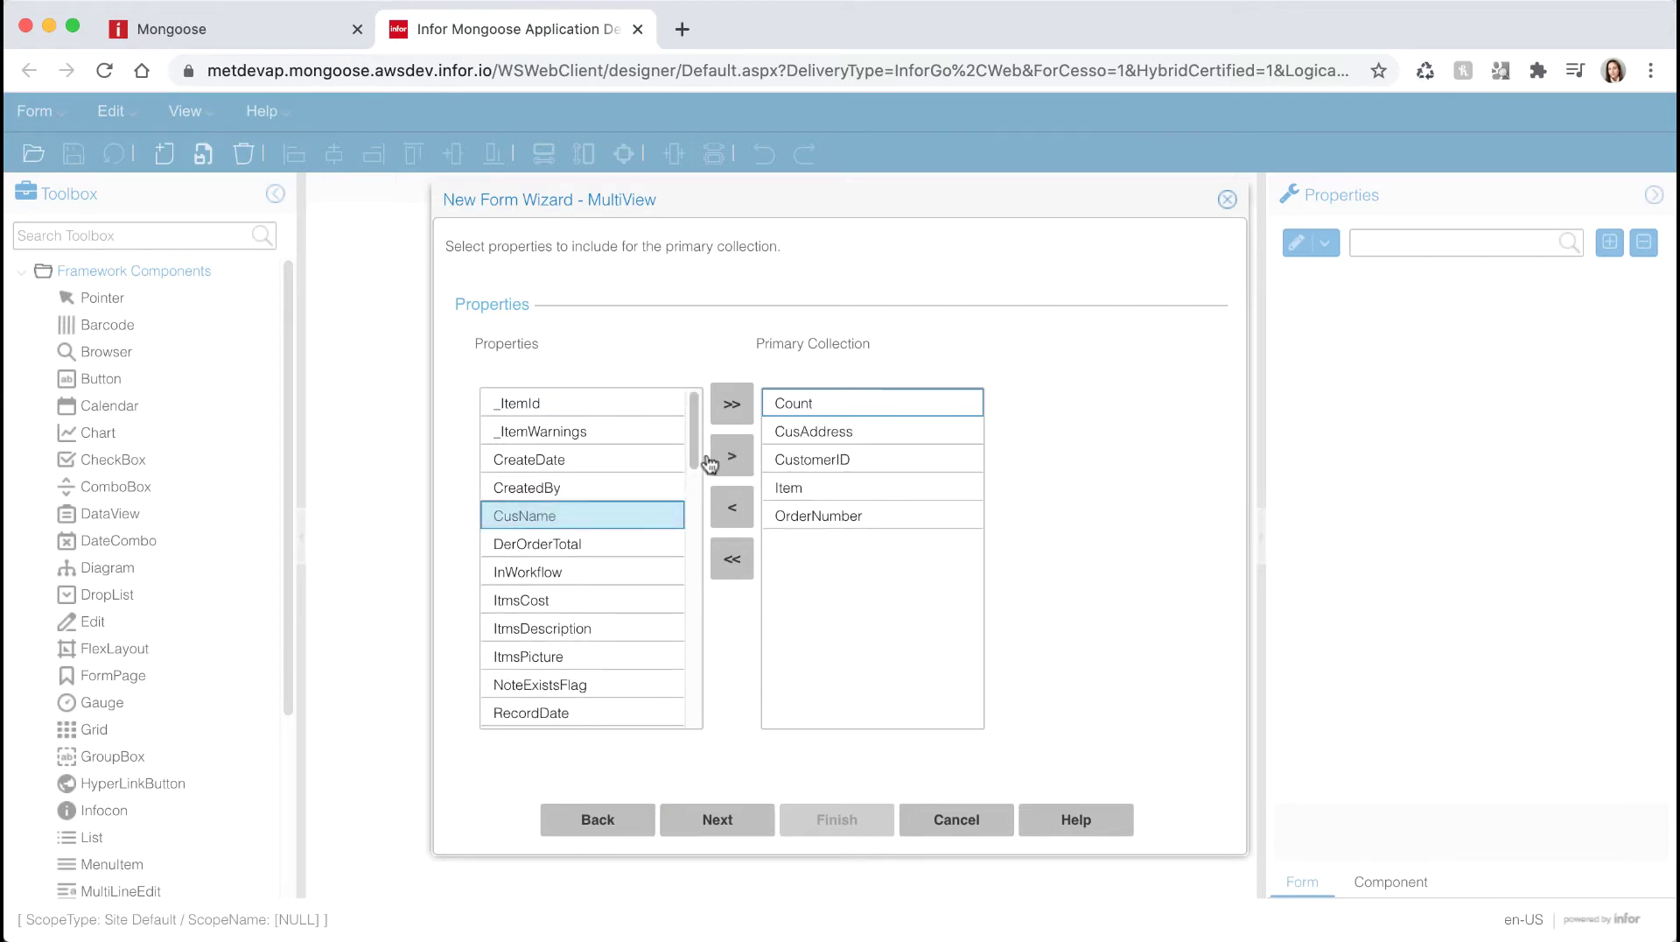
pyautogui.click(728, 459)
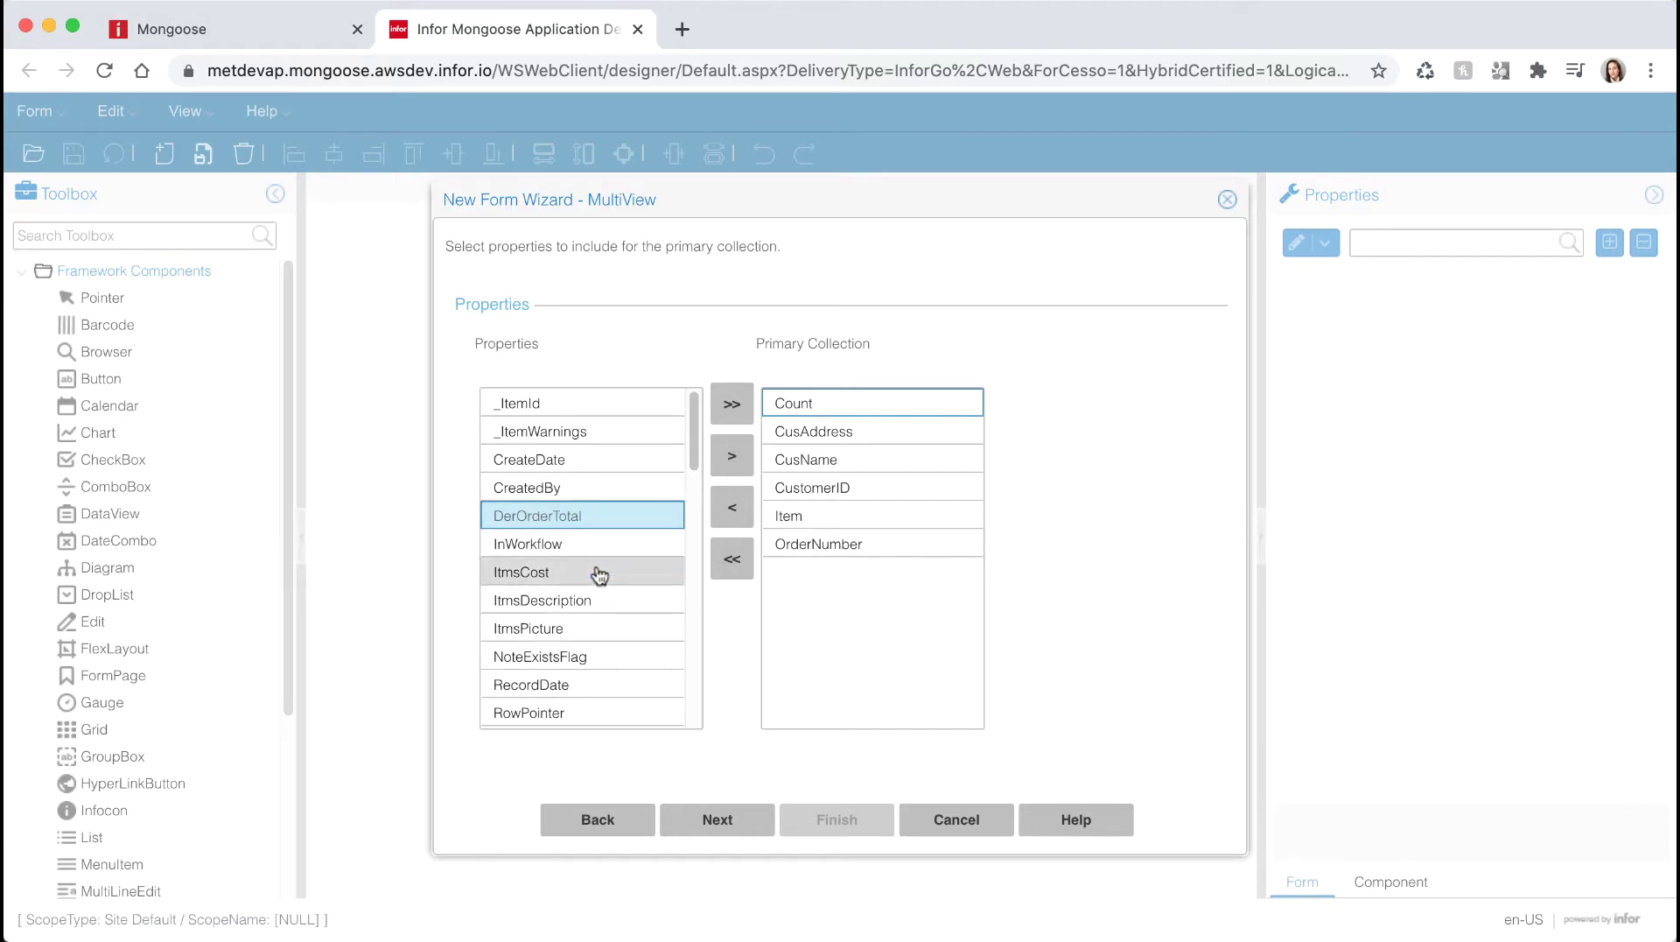
pyautogui.click(588, 600)
pyautogui.click(732, 459)
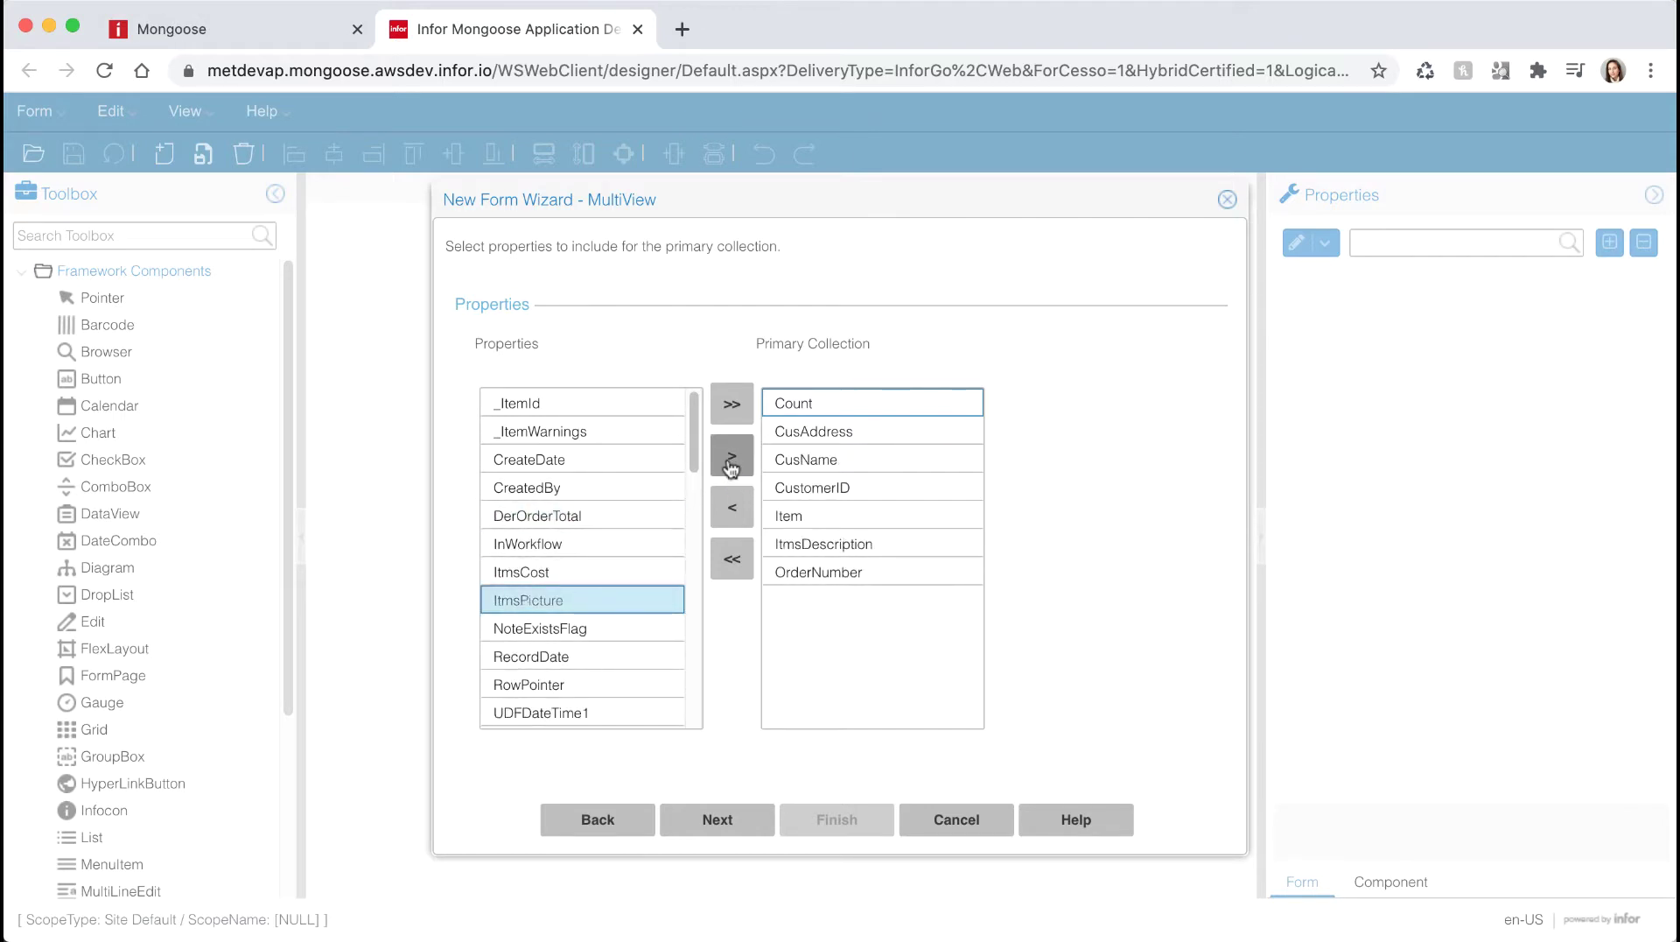
pyautogui.click(589, 567)
pyautogui.click(730, 455)
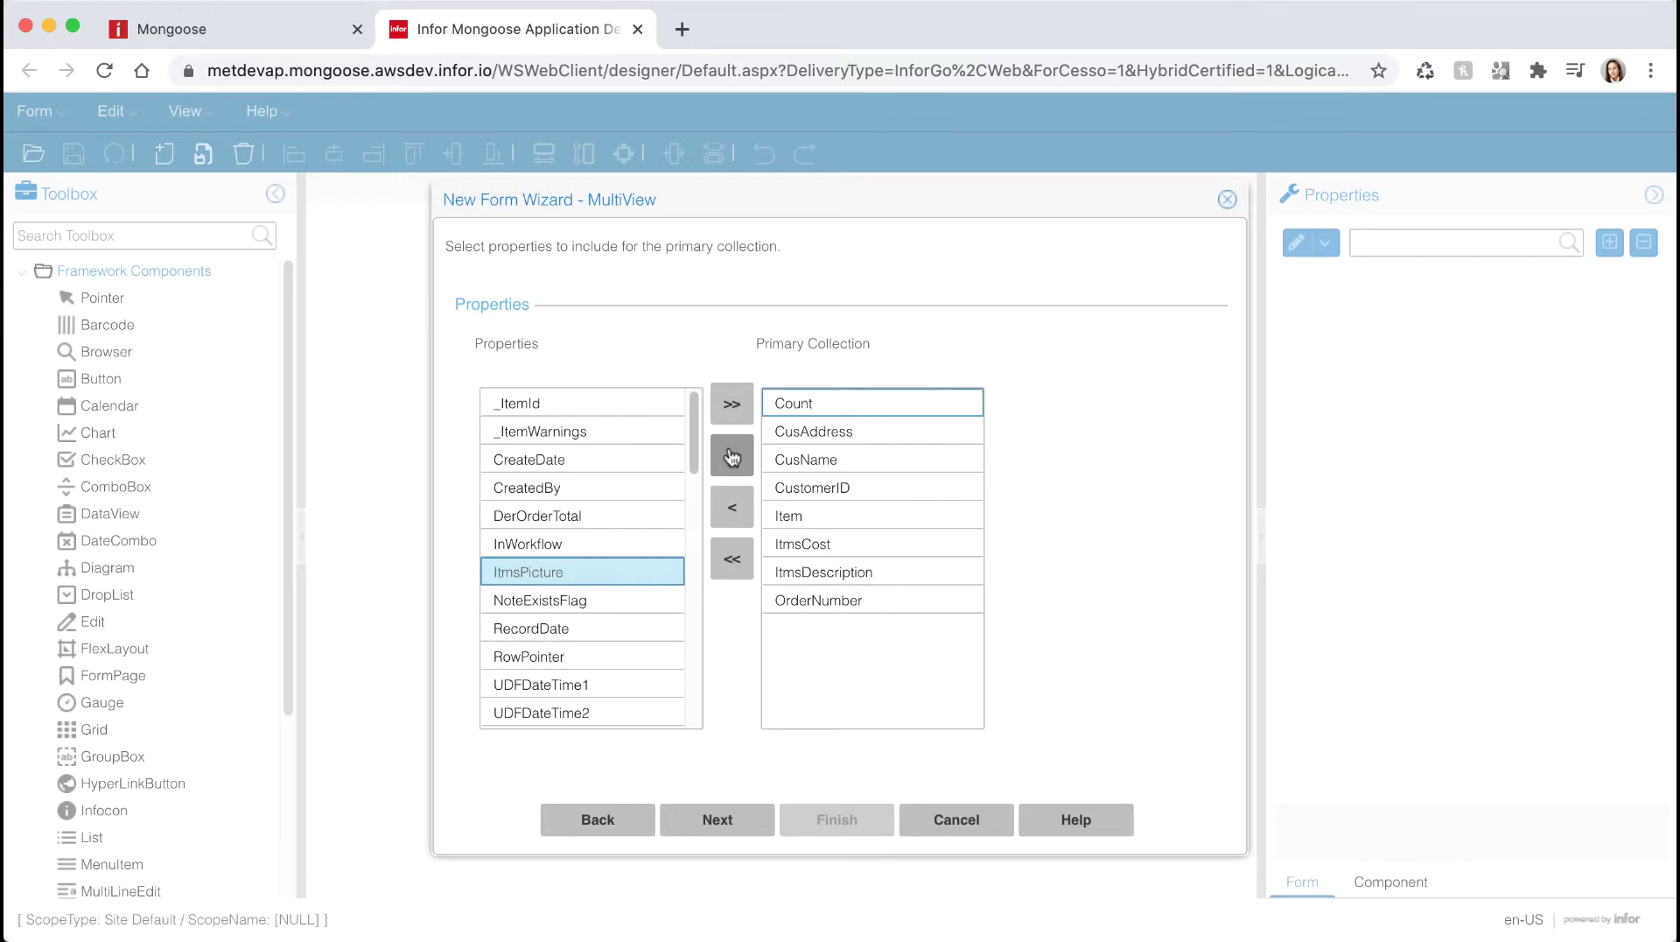
pyautogui.click(734, 460)
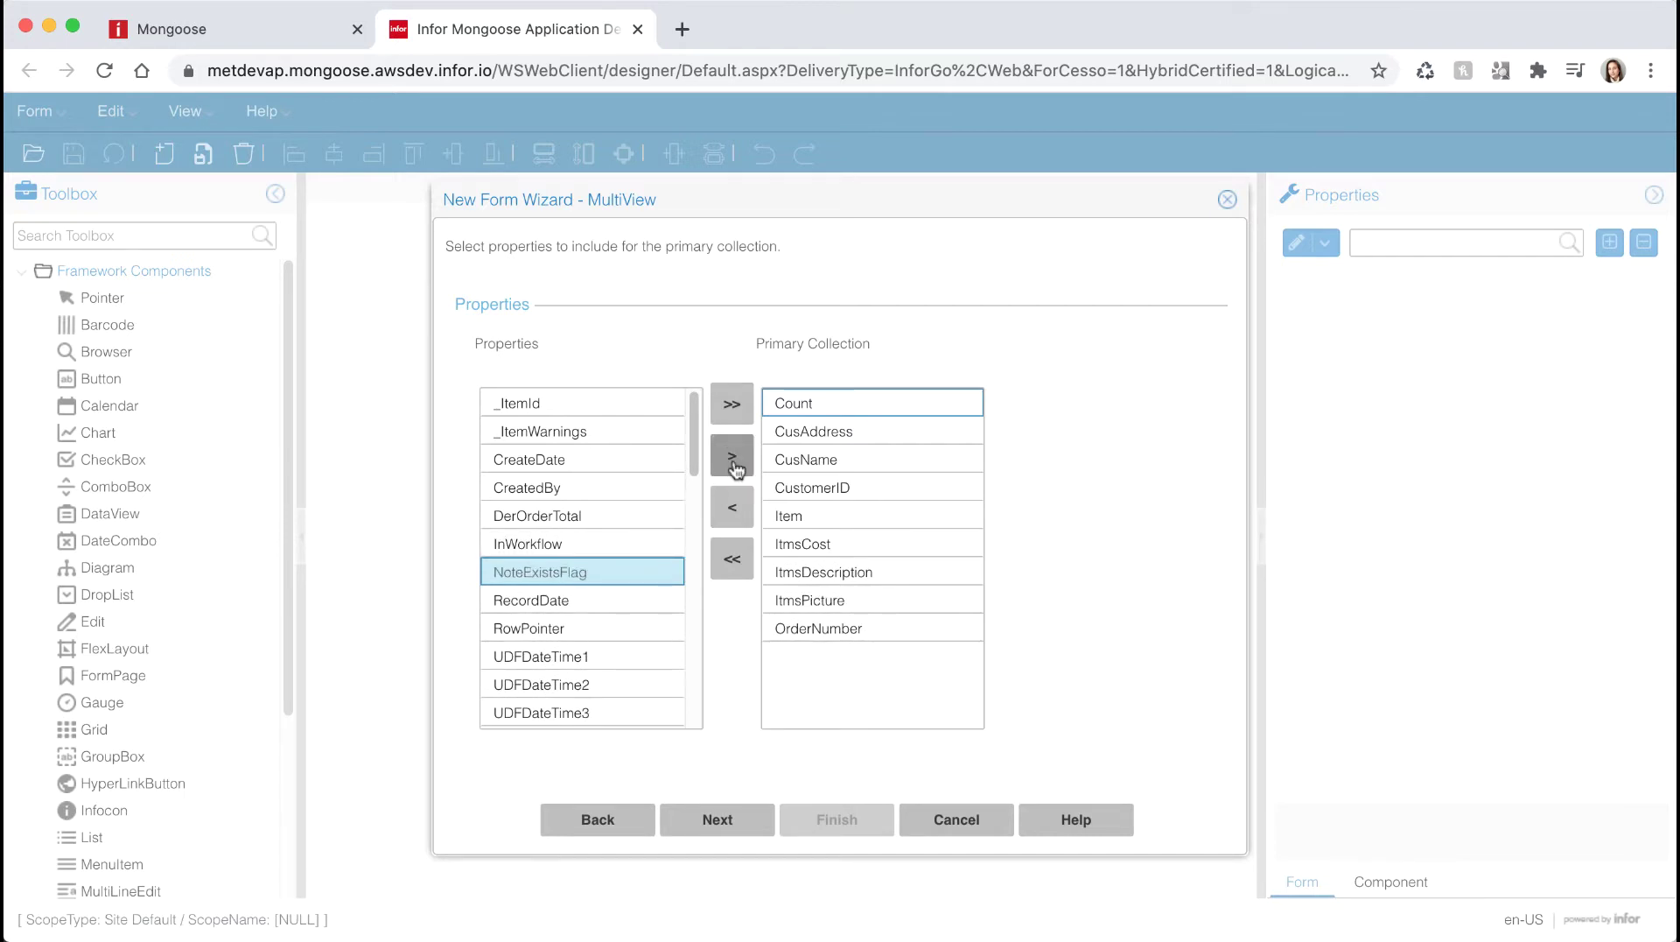
pyautogui.click(668, 516)
pyautogui.click(732, 461)
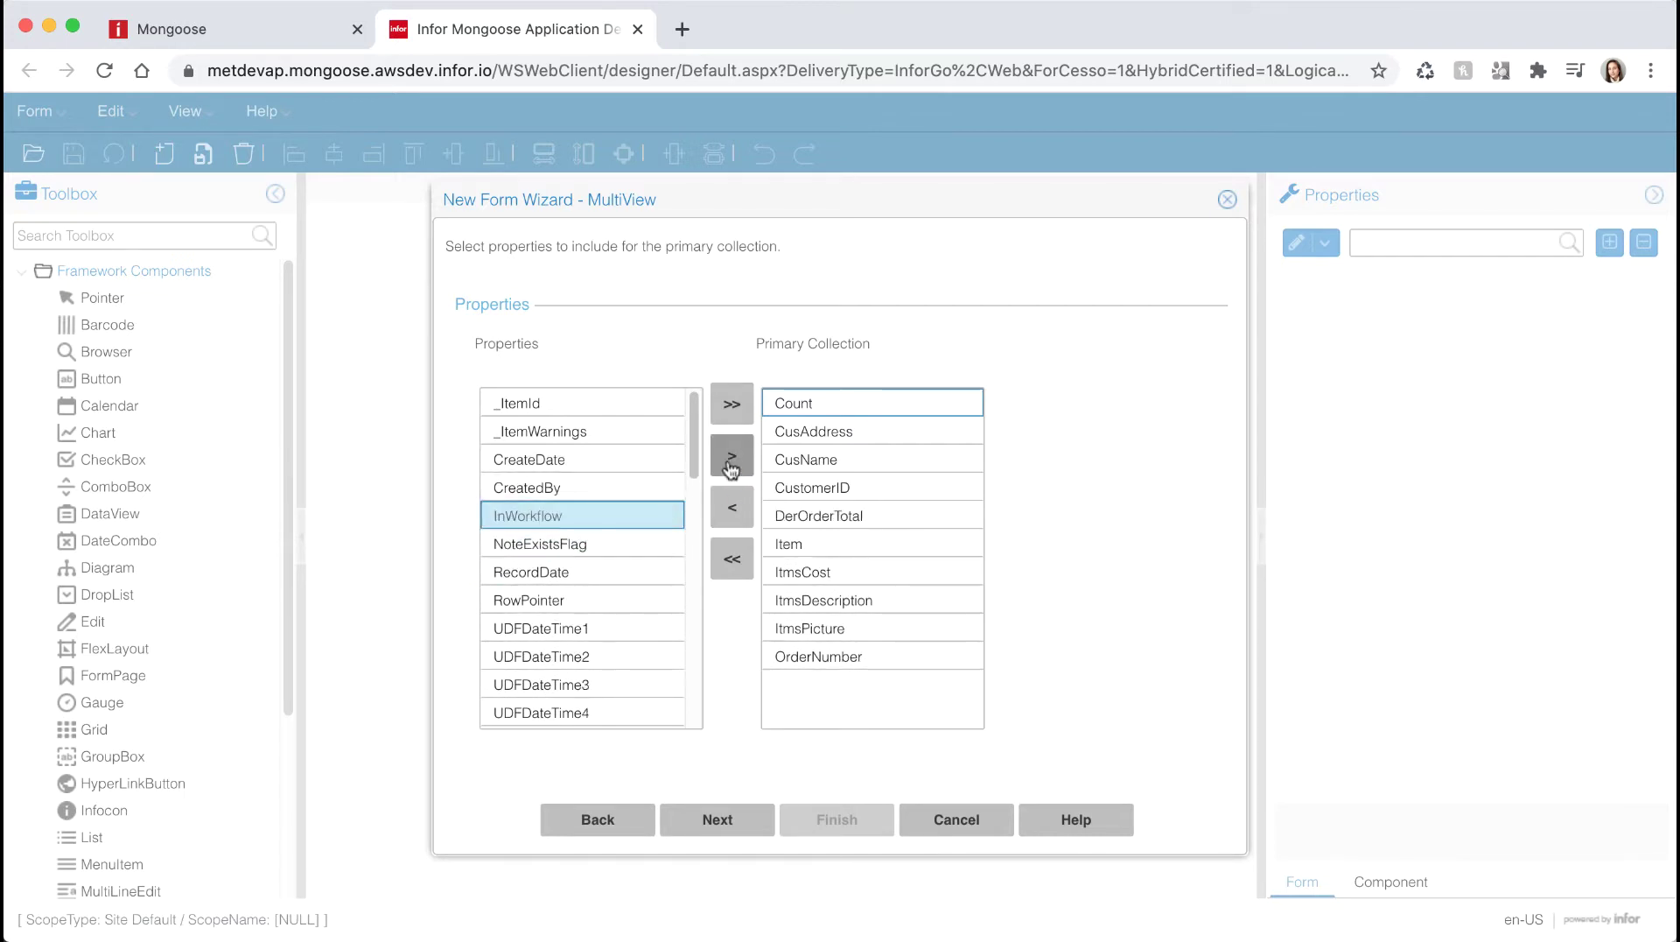
pyautogui.click(716, 822)
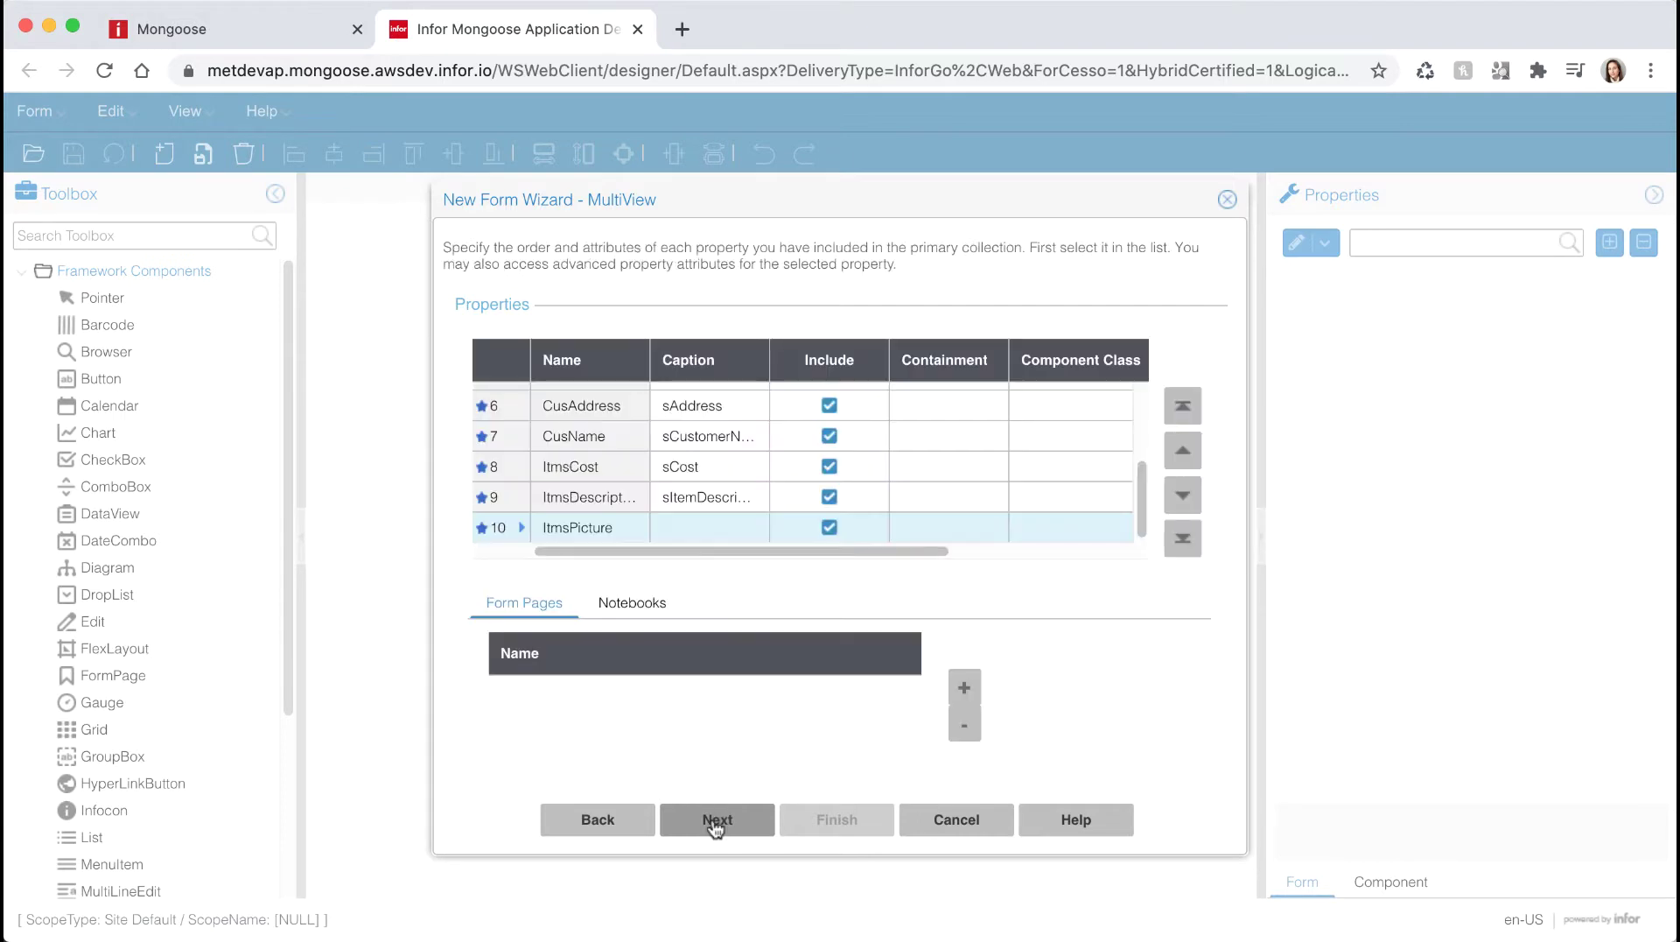
# Step: Move the DerOrderTotal property to the end of the property order
pyautogui.scroll(3, 613, 464)
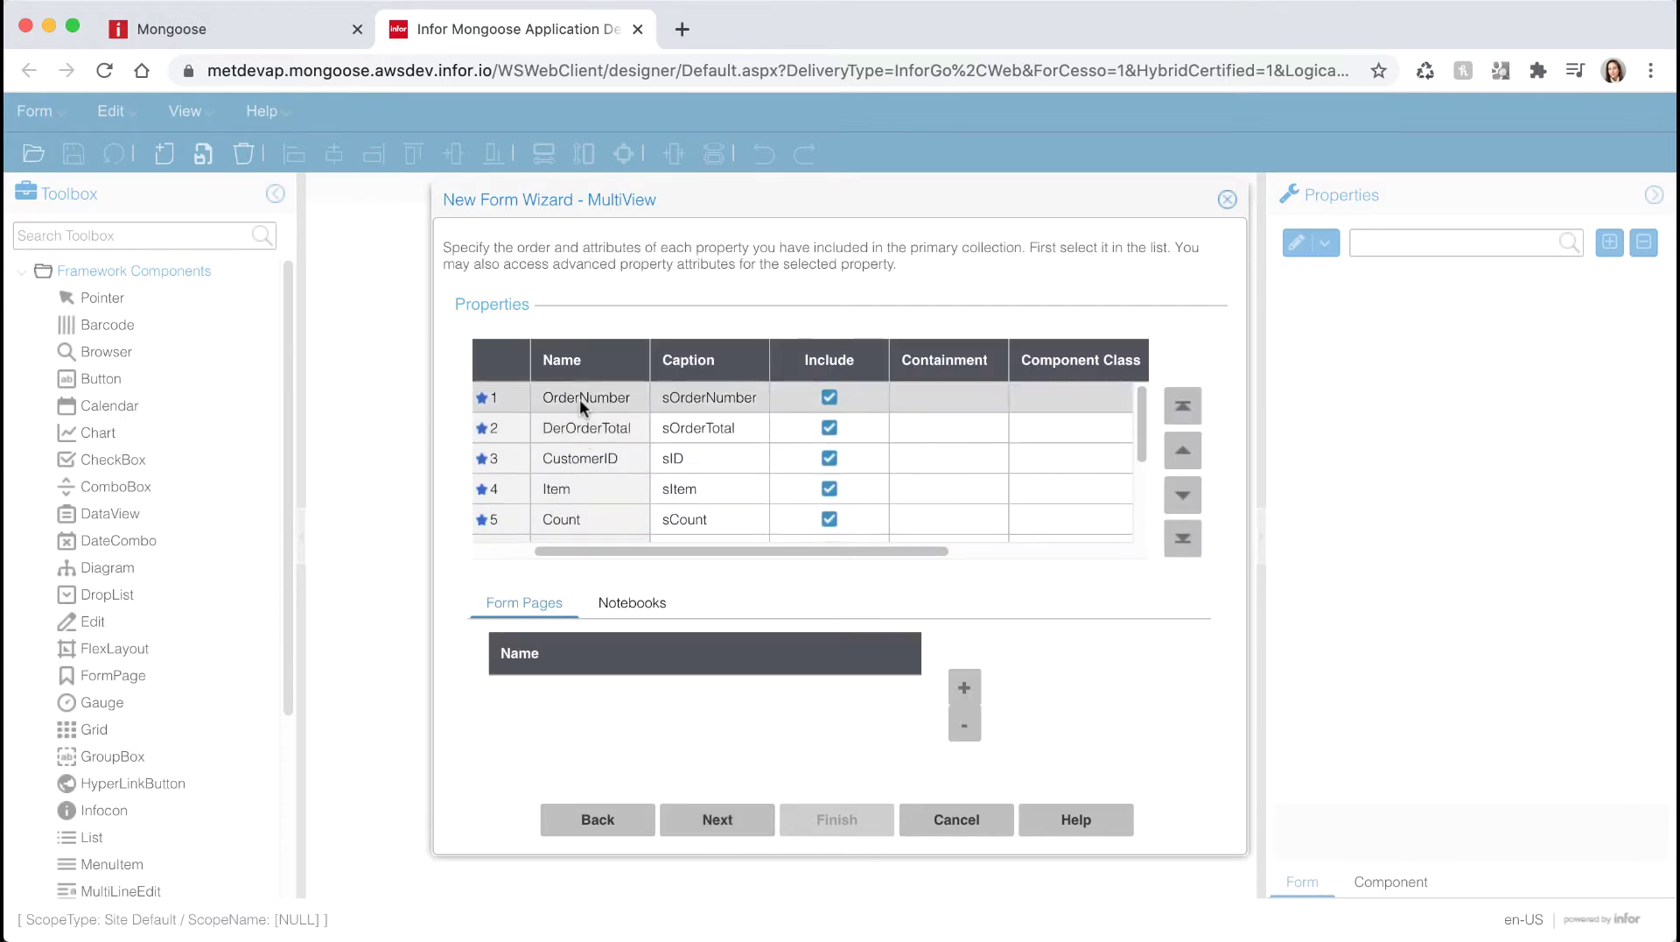
pyautogui.click(587, 427)
pyautogui.click(1183, 538)
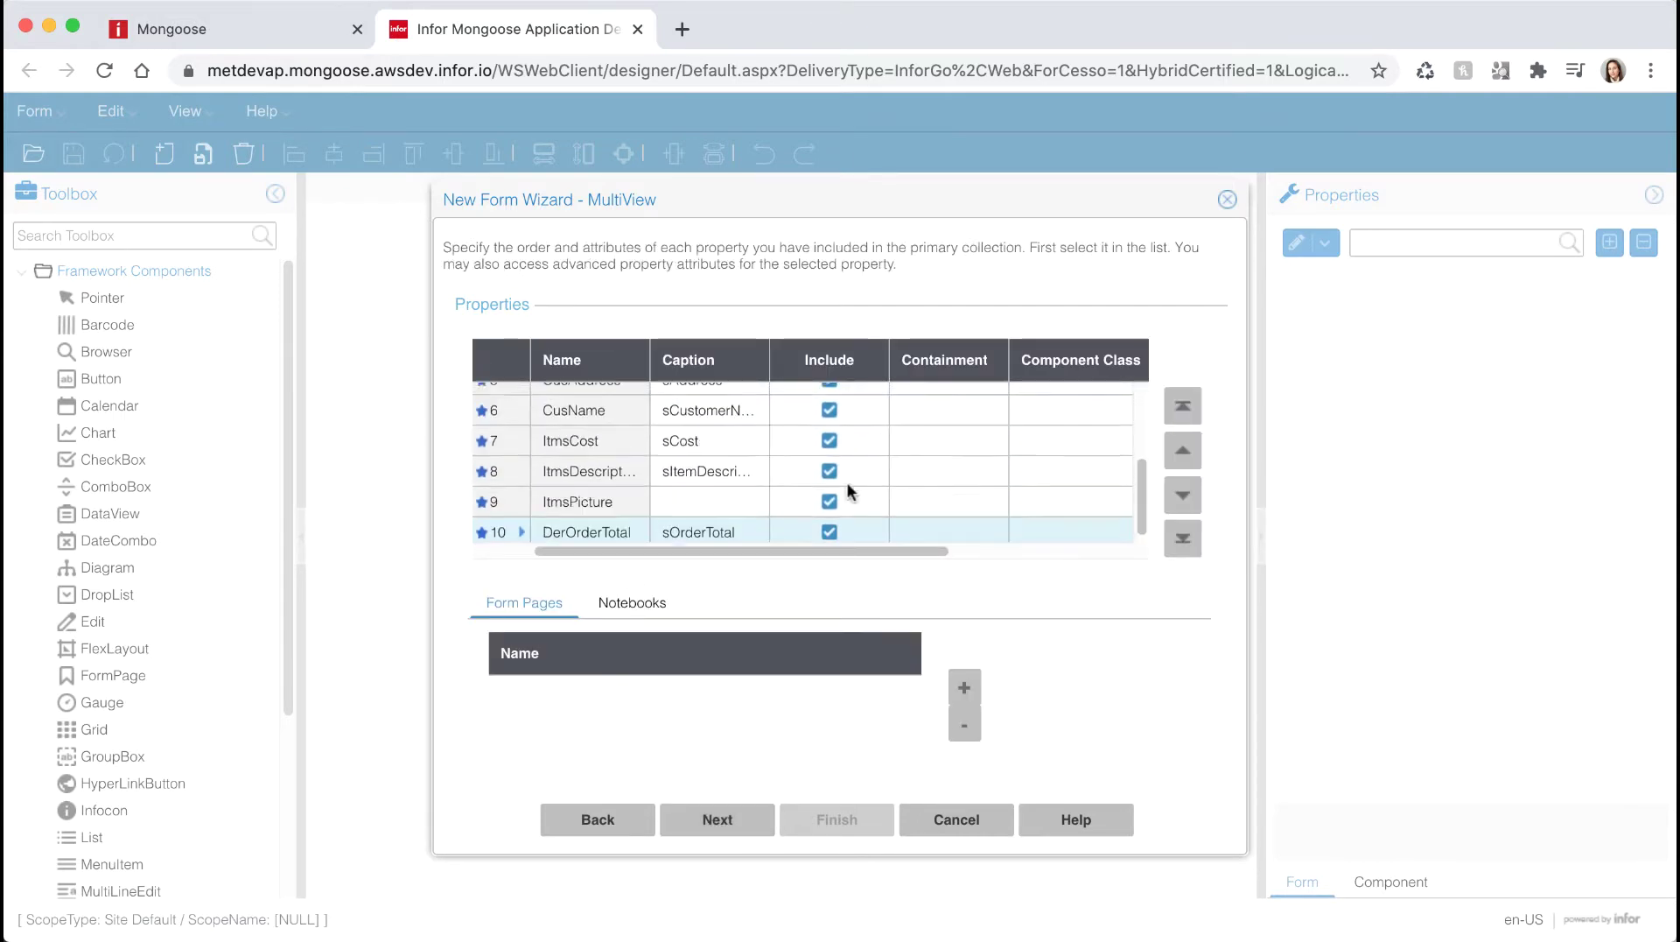
# Step: Reorder the customer properties so that CusName and CusAddress directly follow CustomerID
pyautogui.scroll(3, 770, 438)
pyautogui.click(642, 495)
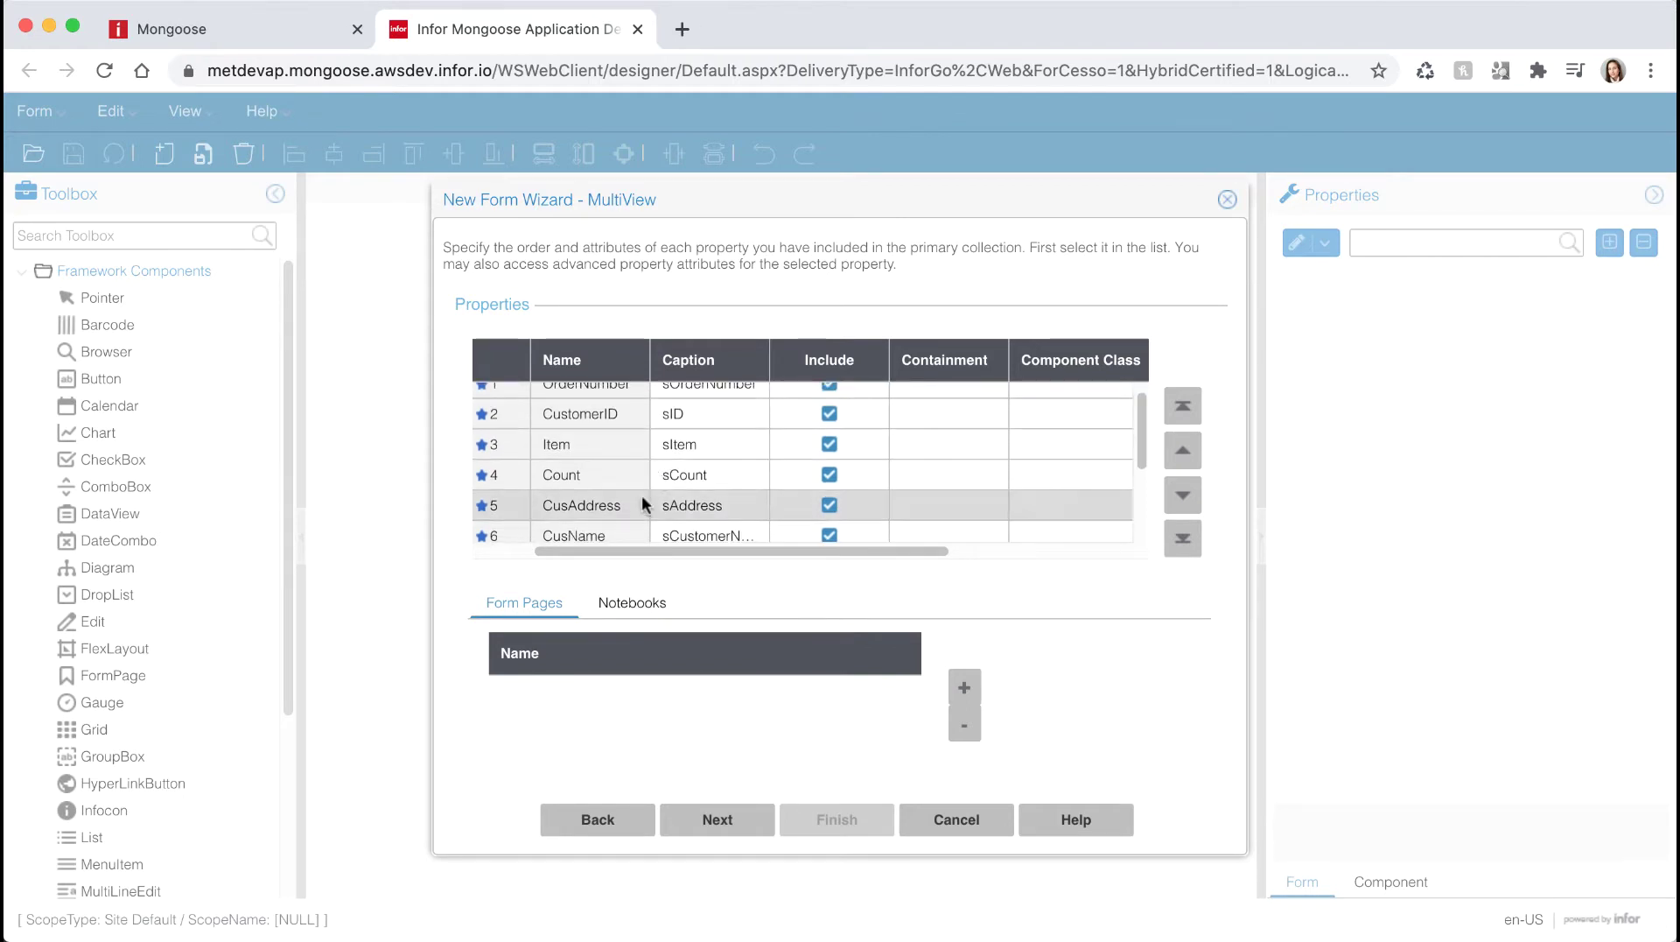
pyautogui.click(1182, 494)
pyautogui.click(1180, 453)
pyautogui.click(1180, 453)
pyautogui.click(637, 526)
pyautogui.click(1181, 451)
pyautogui.click(1182, 452)
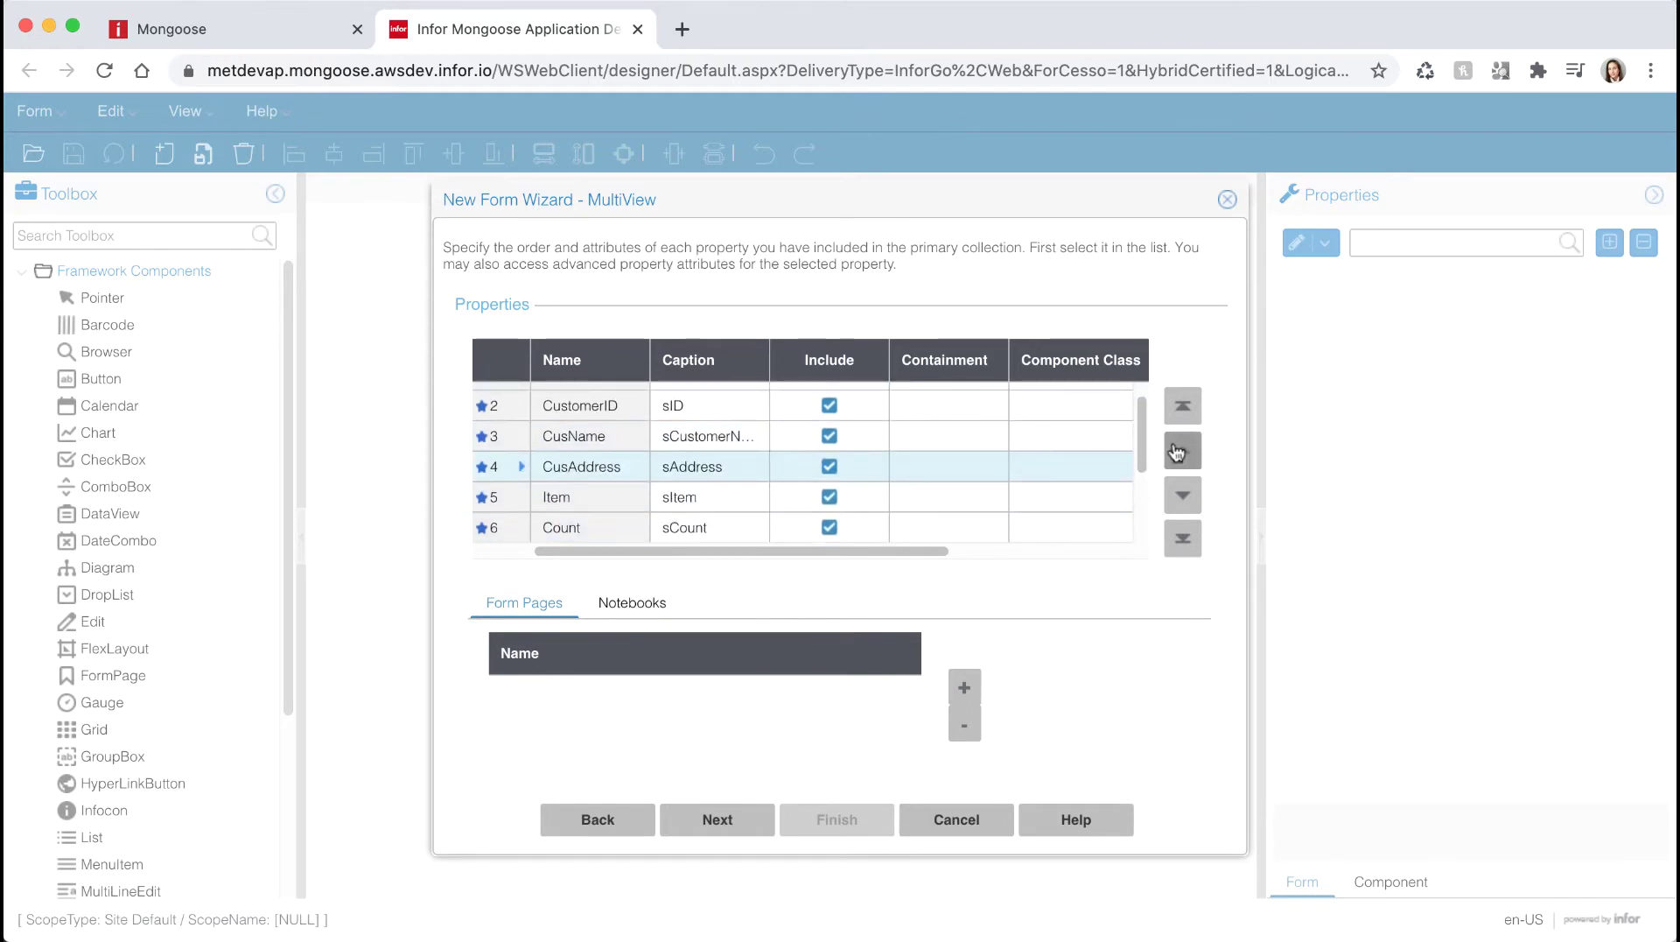
# Step: Place ItmsDescription directly after Item and move Count below ItmsCost in the property order
pyautogui.scroll(-1, 709, 500)
pyautogui.scroll(-1, 707, 497)
pyautogui.click(700, 522)
pyautogui.click(1183, 451)
pyautogui.click(1182, 451)
pyautogui.click(840, 495)
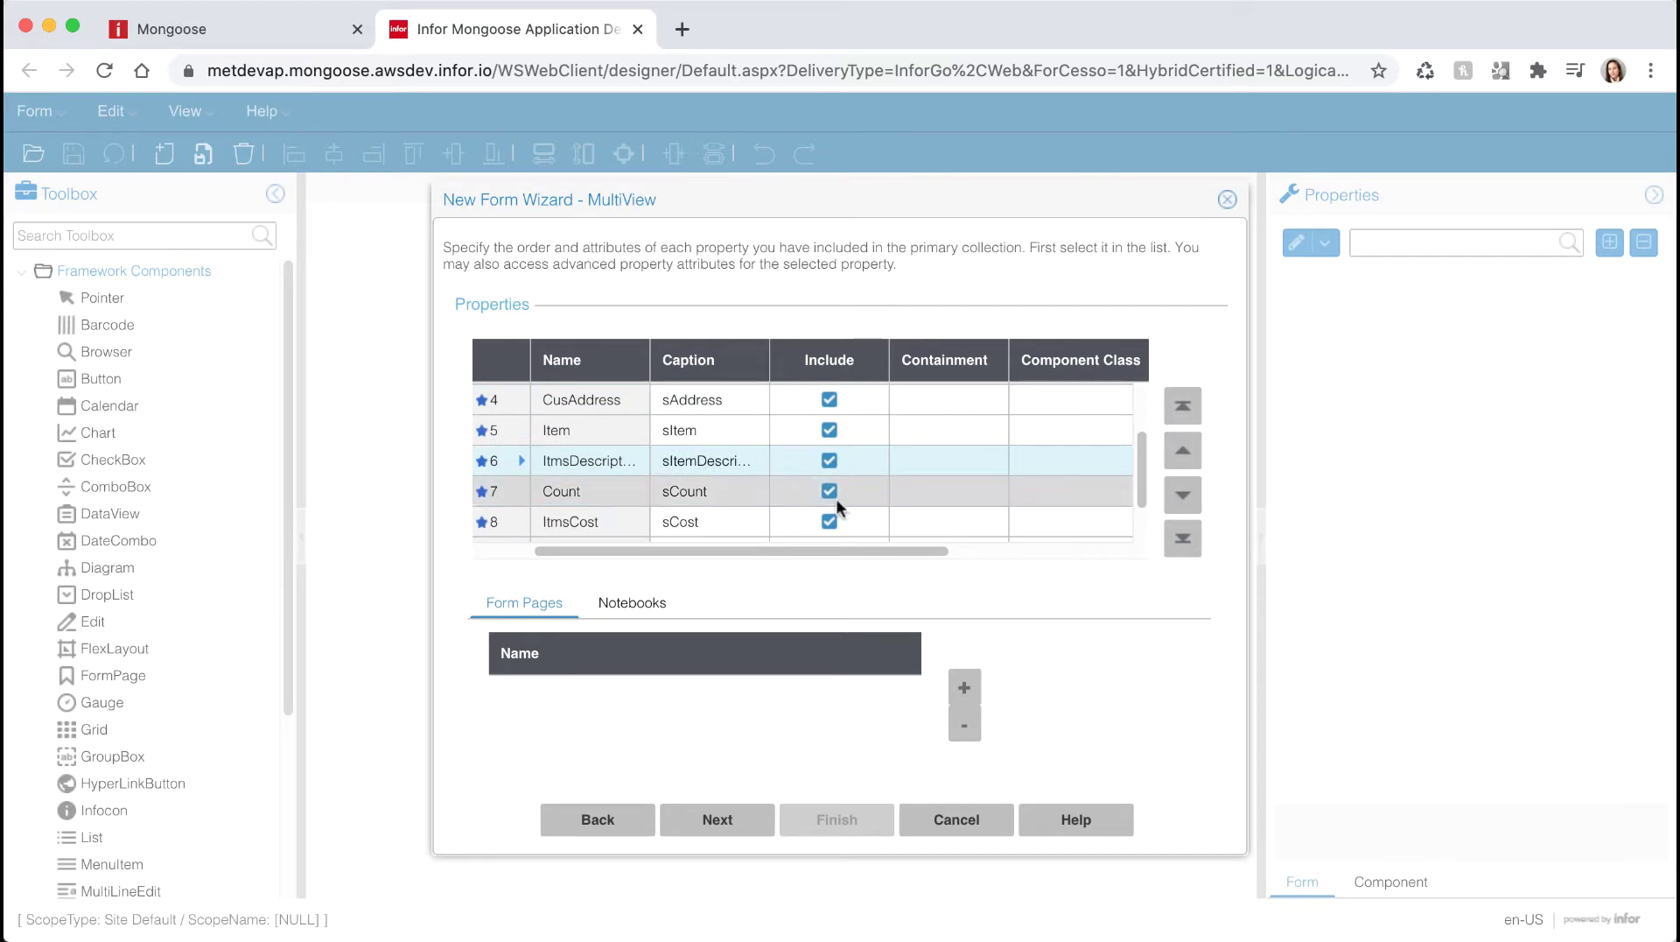
pyautogui.click(1182, 494)
# Step: Move the ItmsPicture property to the end of the list, after DerOrderTotal
pyautogui.scroll(-1, 1078, 462)
pyautogui.click(980, 526)
pyautogui.click(1193, 462)
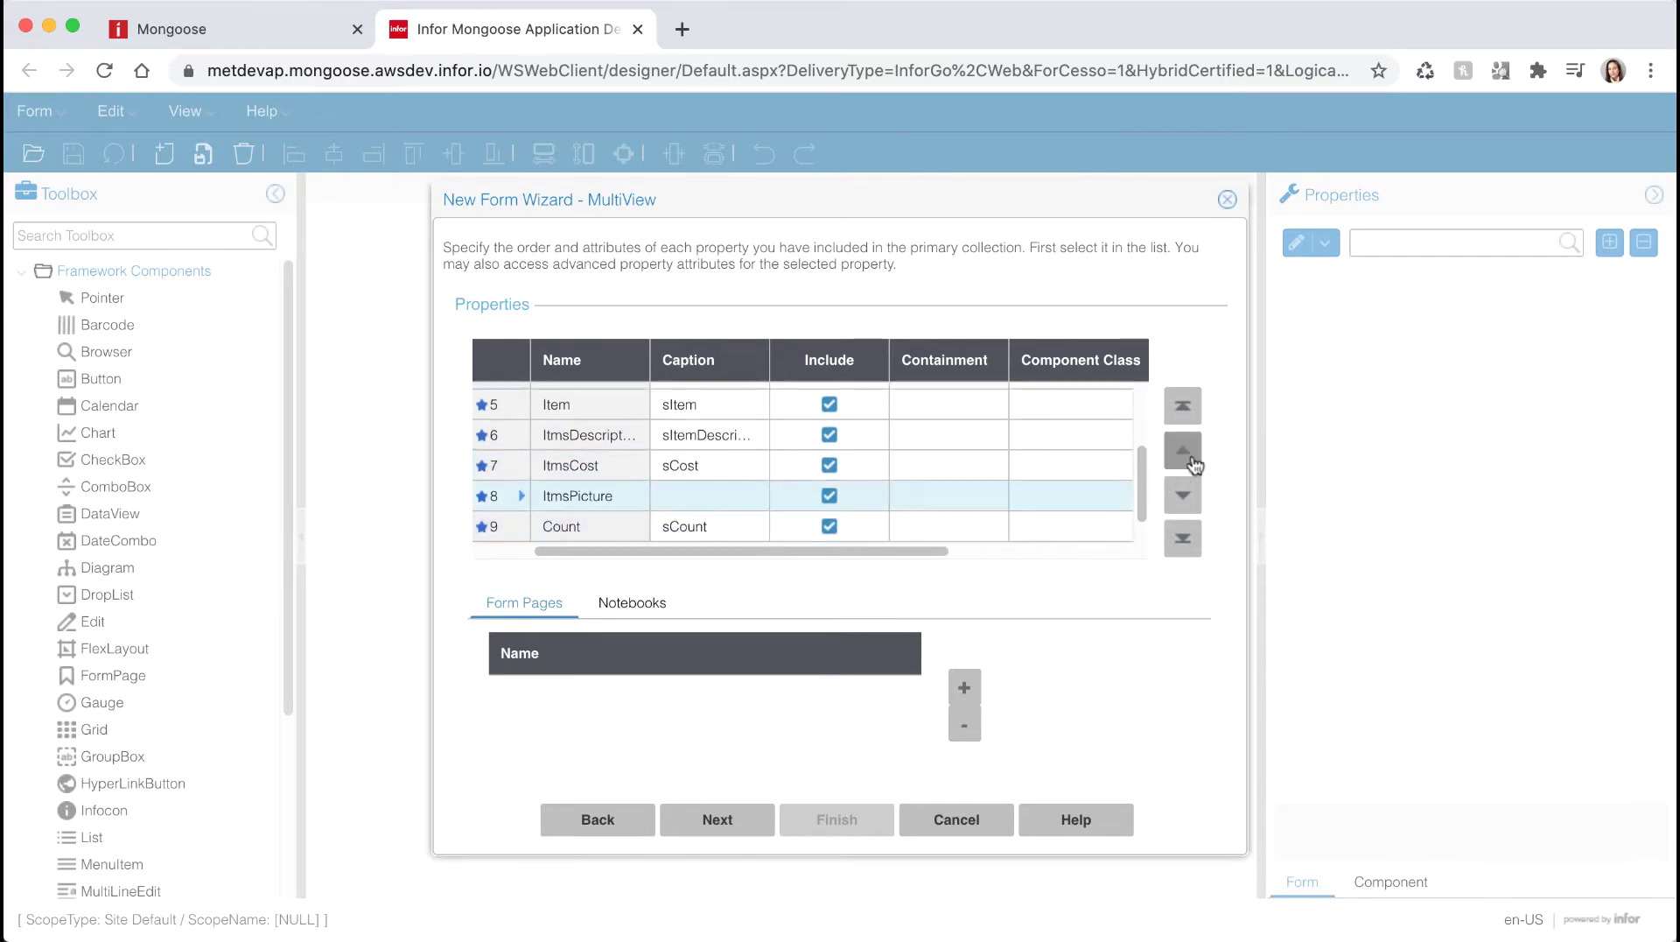
pyautogui.click(1187, 540)
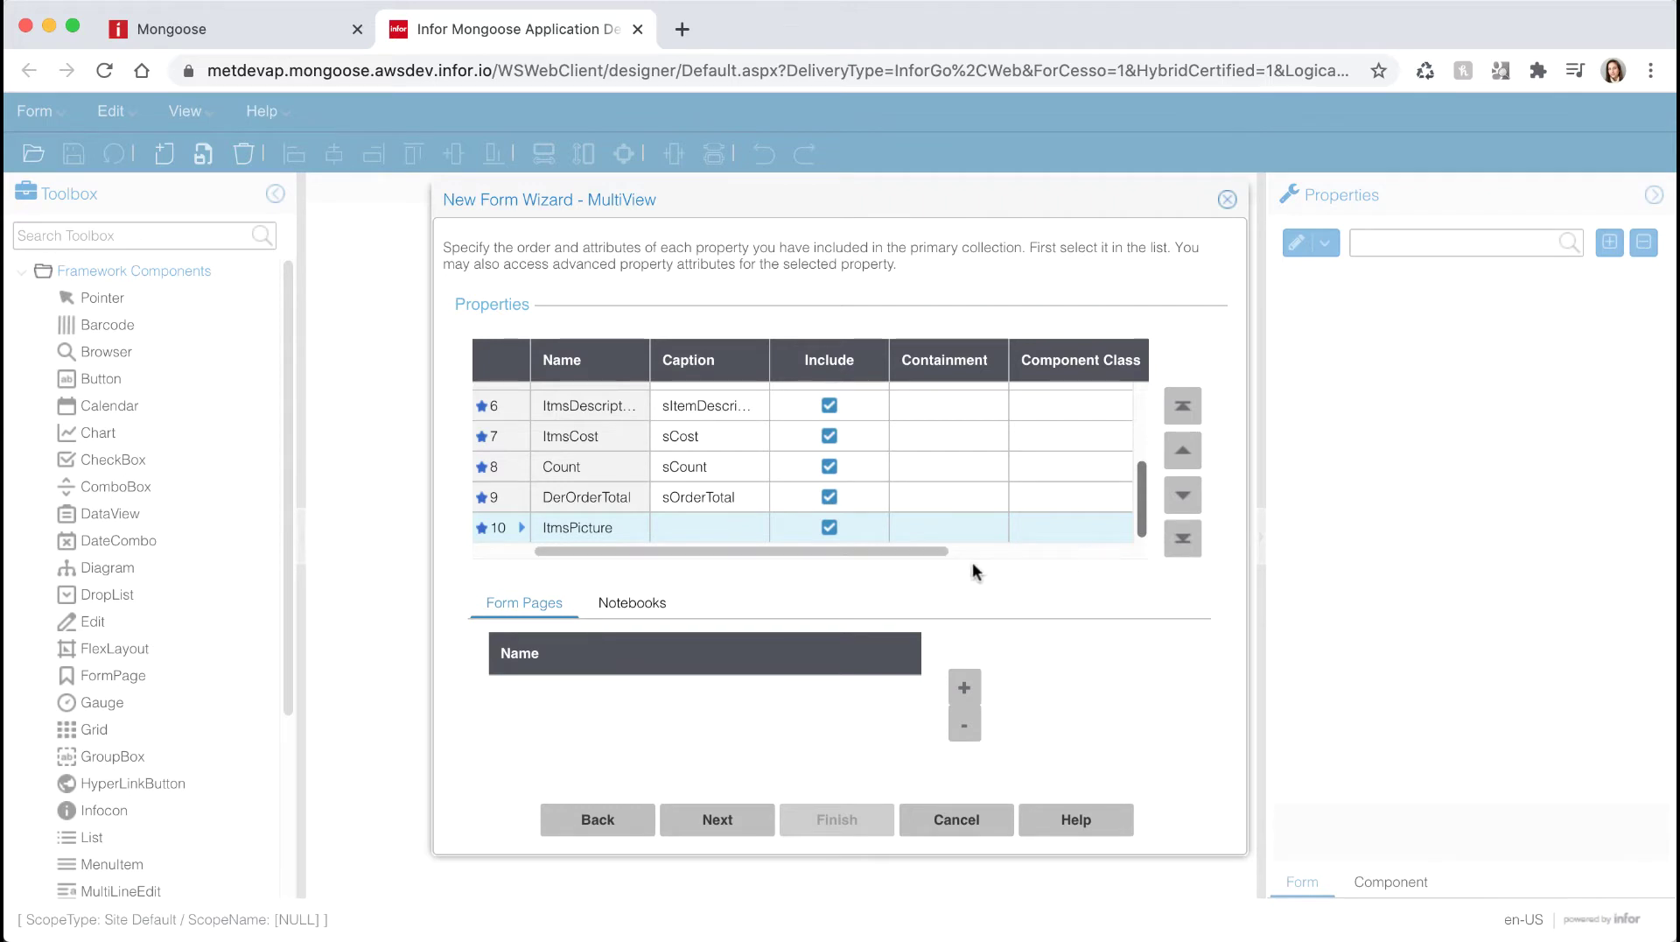
# Step: Finish the wizard with Save Template enabled to build the CPROrders form
pyautogui.click(718, 826)
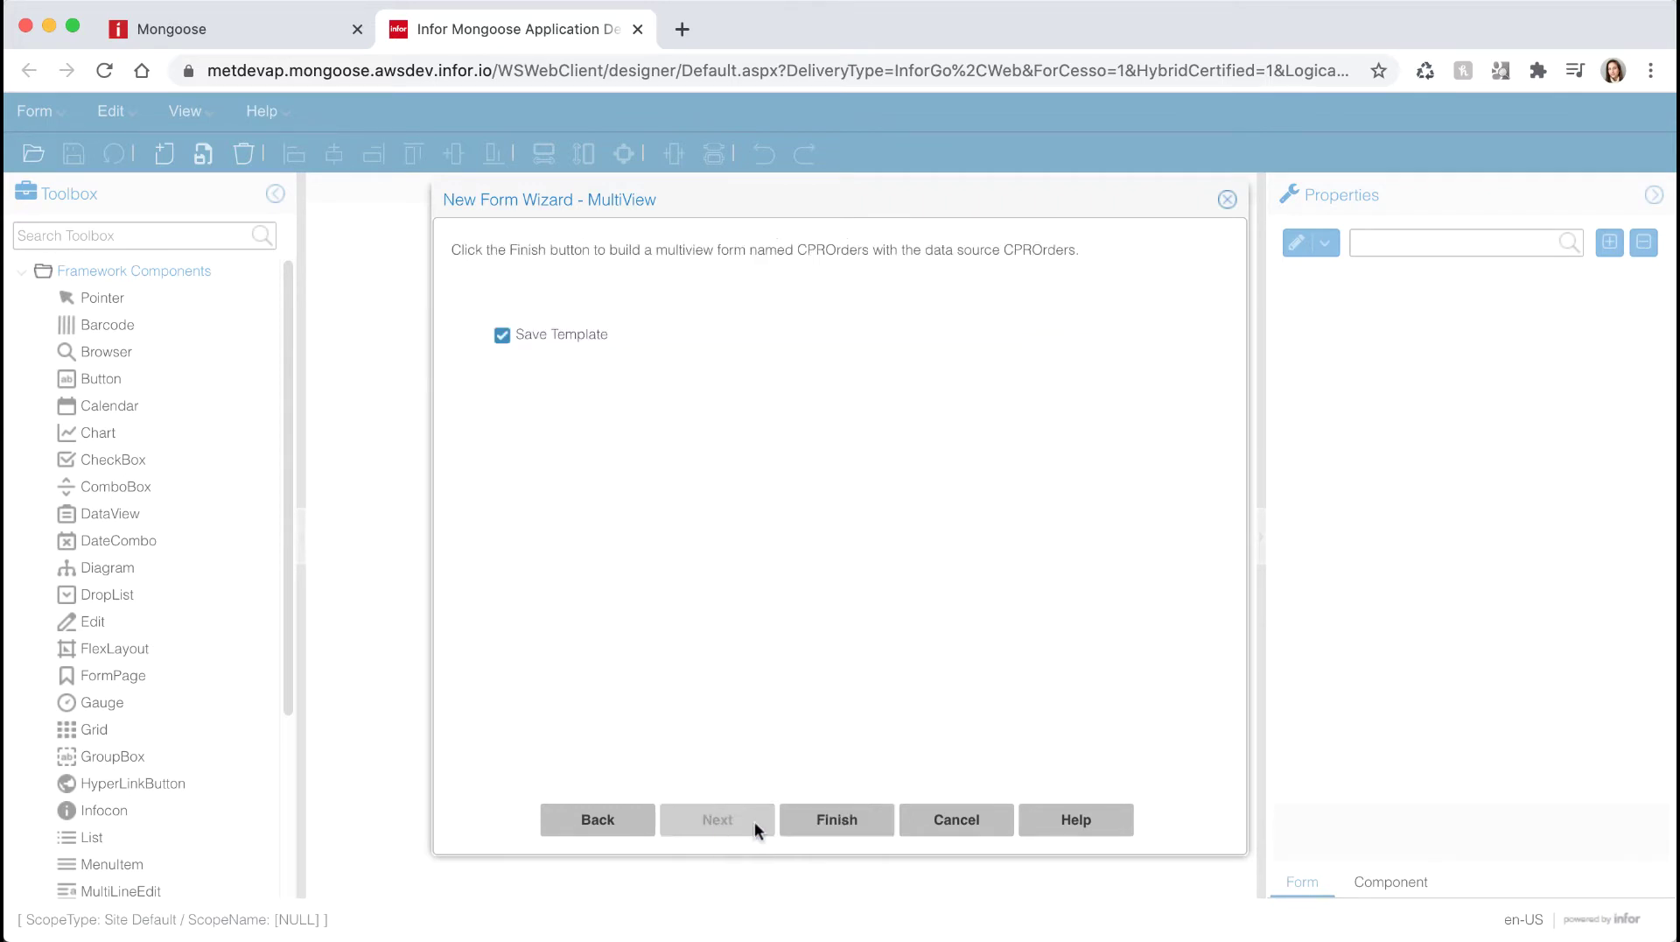
pyautogui.click(823, 819)
pyautogui.click(770, 626)
pyautogui.click(828, 617)
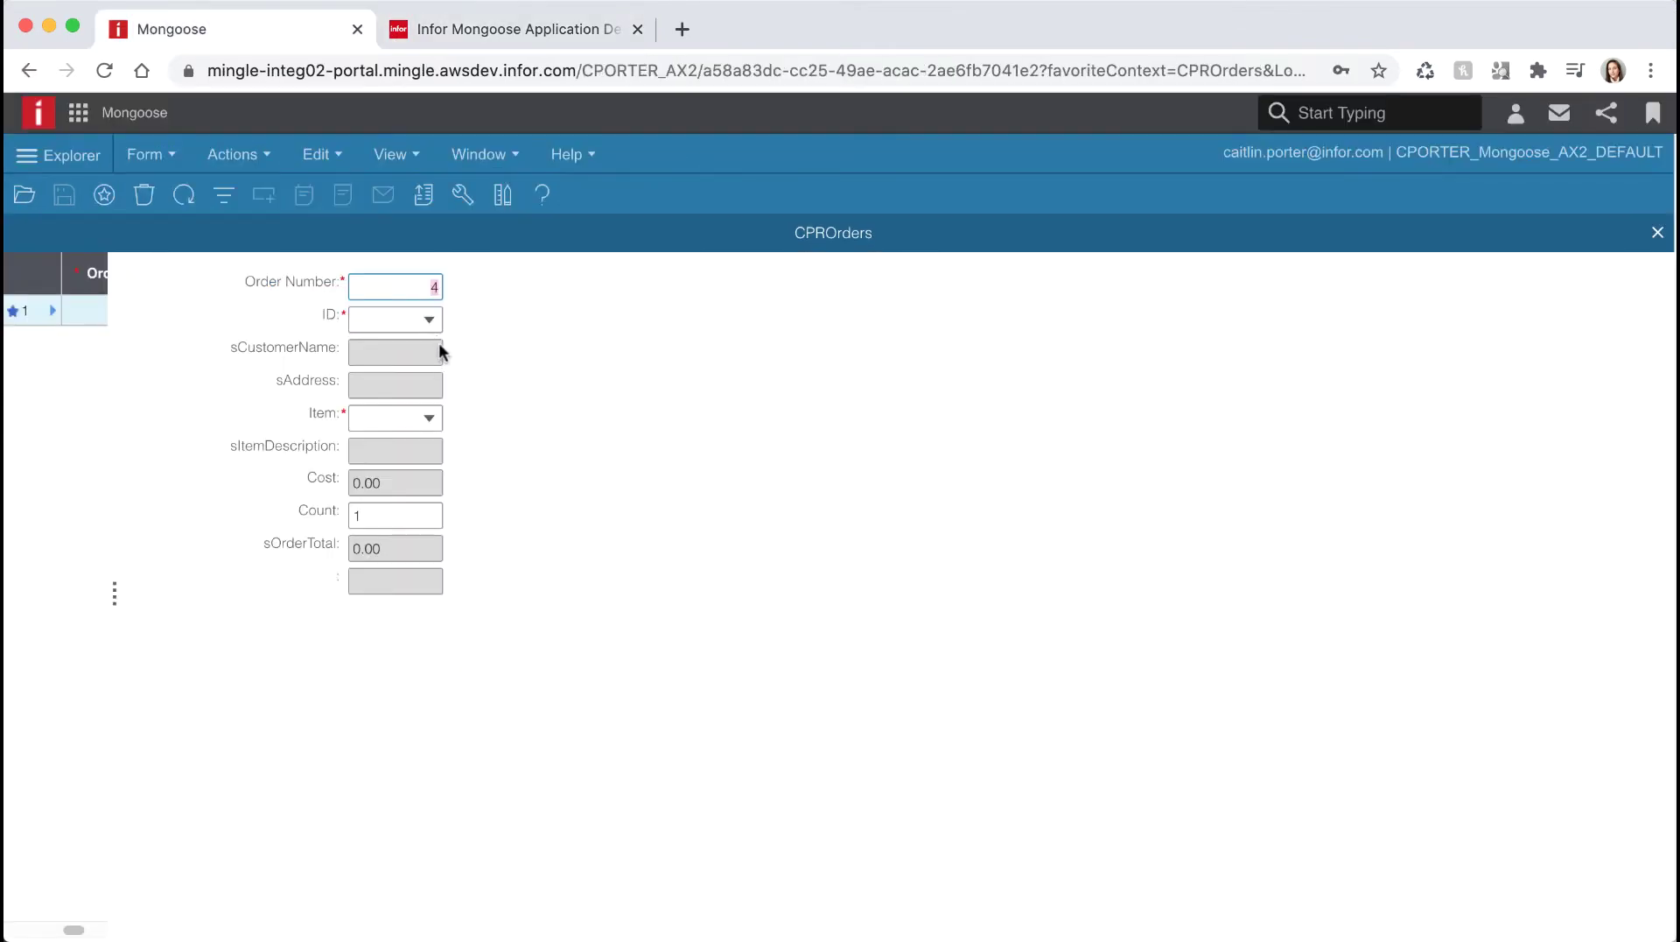
# Step: Check the context menu of the ID field on the running CPROrders form in Mongoose
pyautogui.rightClick(411, 325)
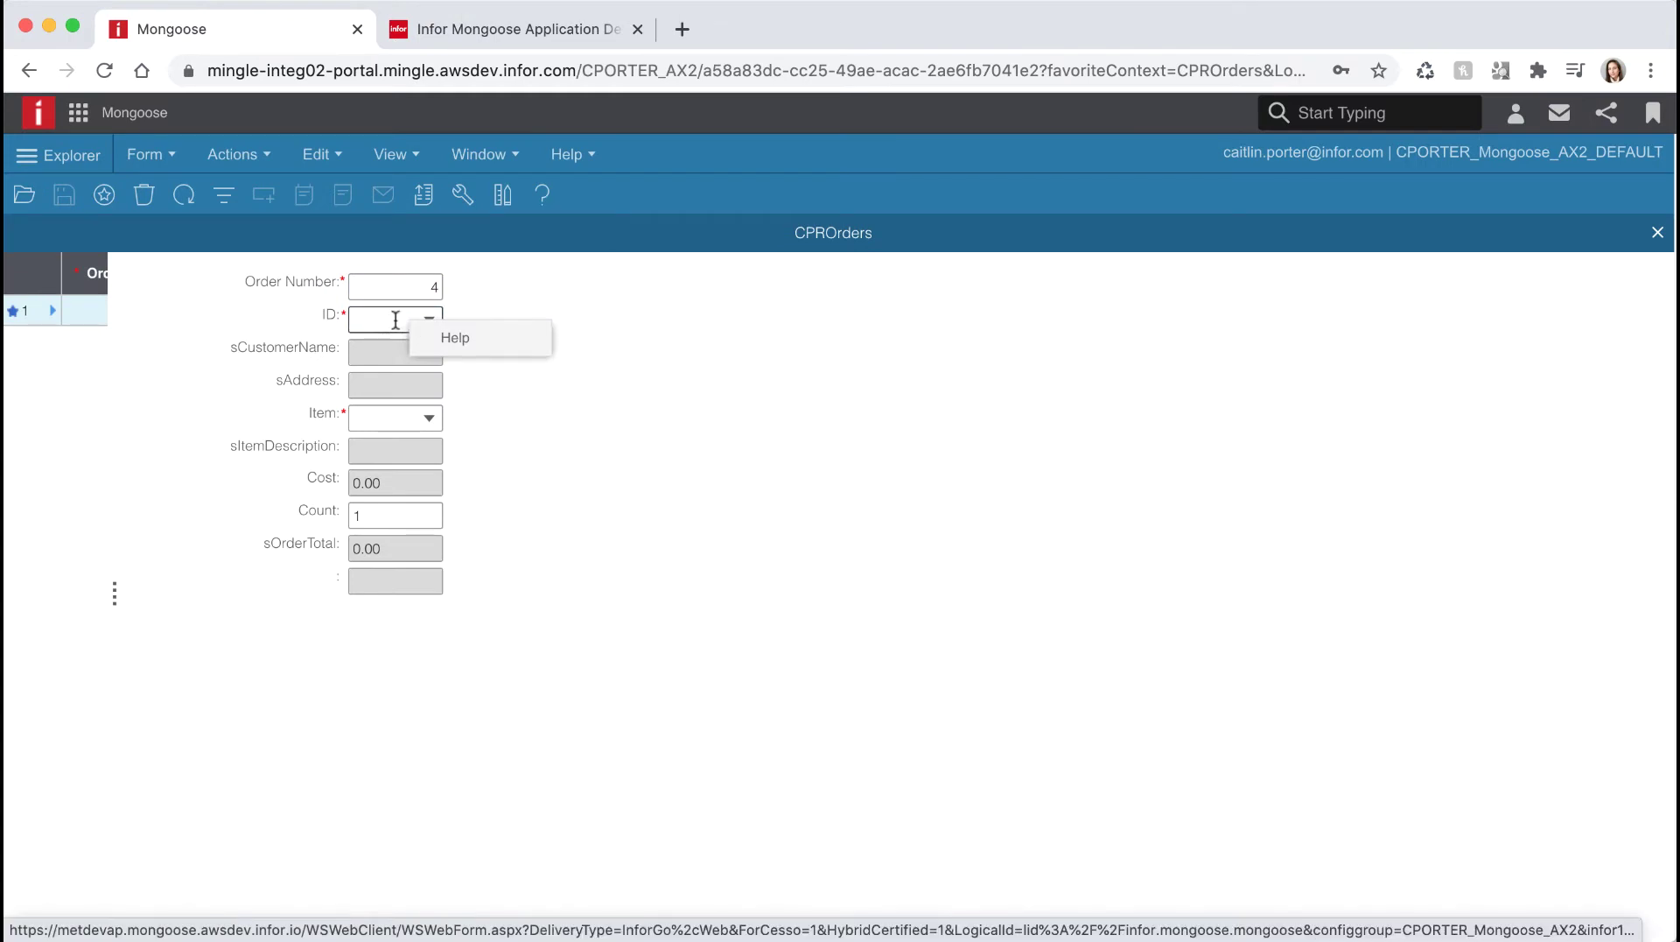
pyautogui.click(395, 320)
pyautogui.rightClick(425, 319)
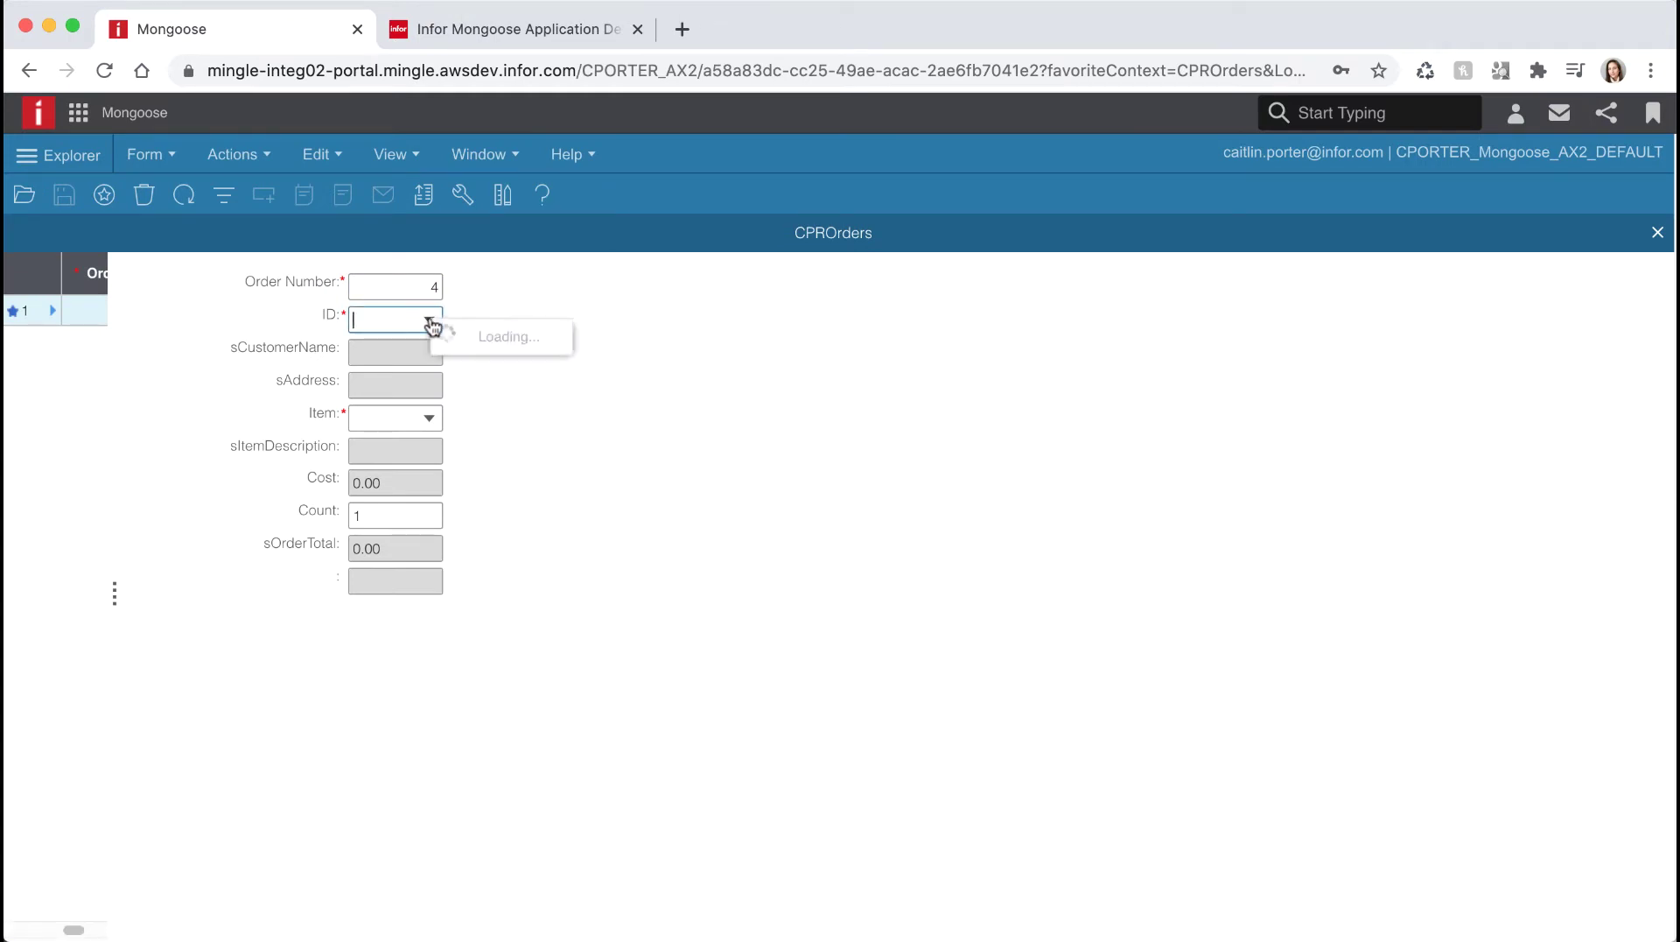
pyautogui.click(424, 317)
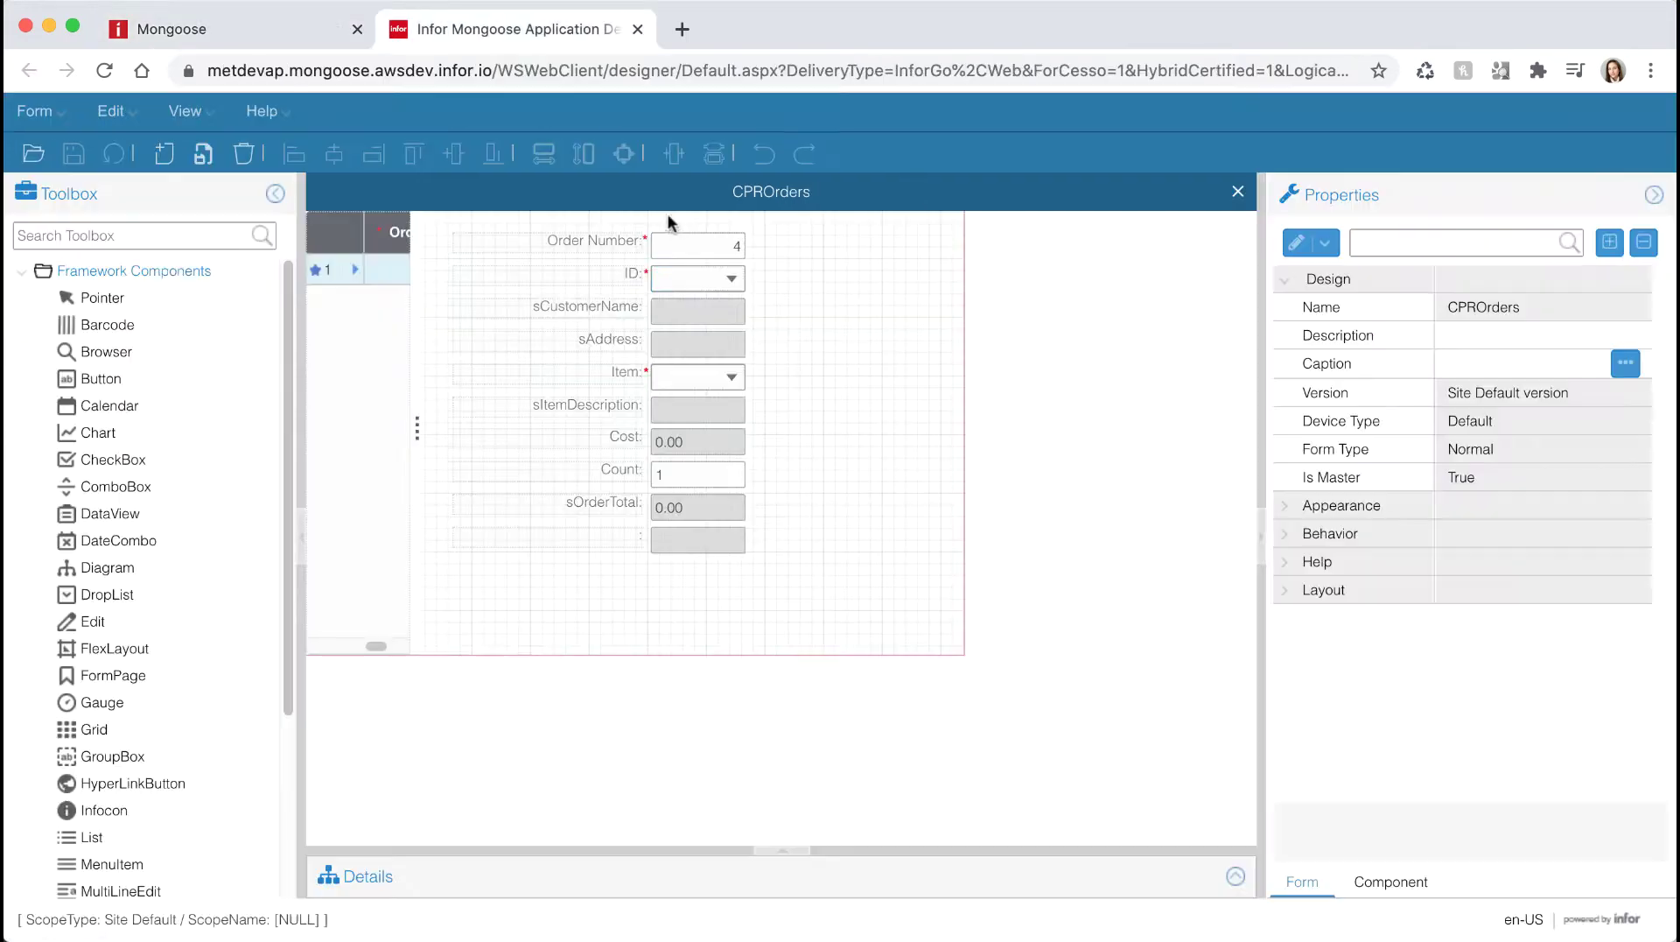
# Step: Clear the StdDefault right-click menu of the customer ID combo box in the form designer
pyautogui.click(672, 276)
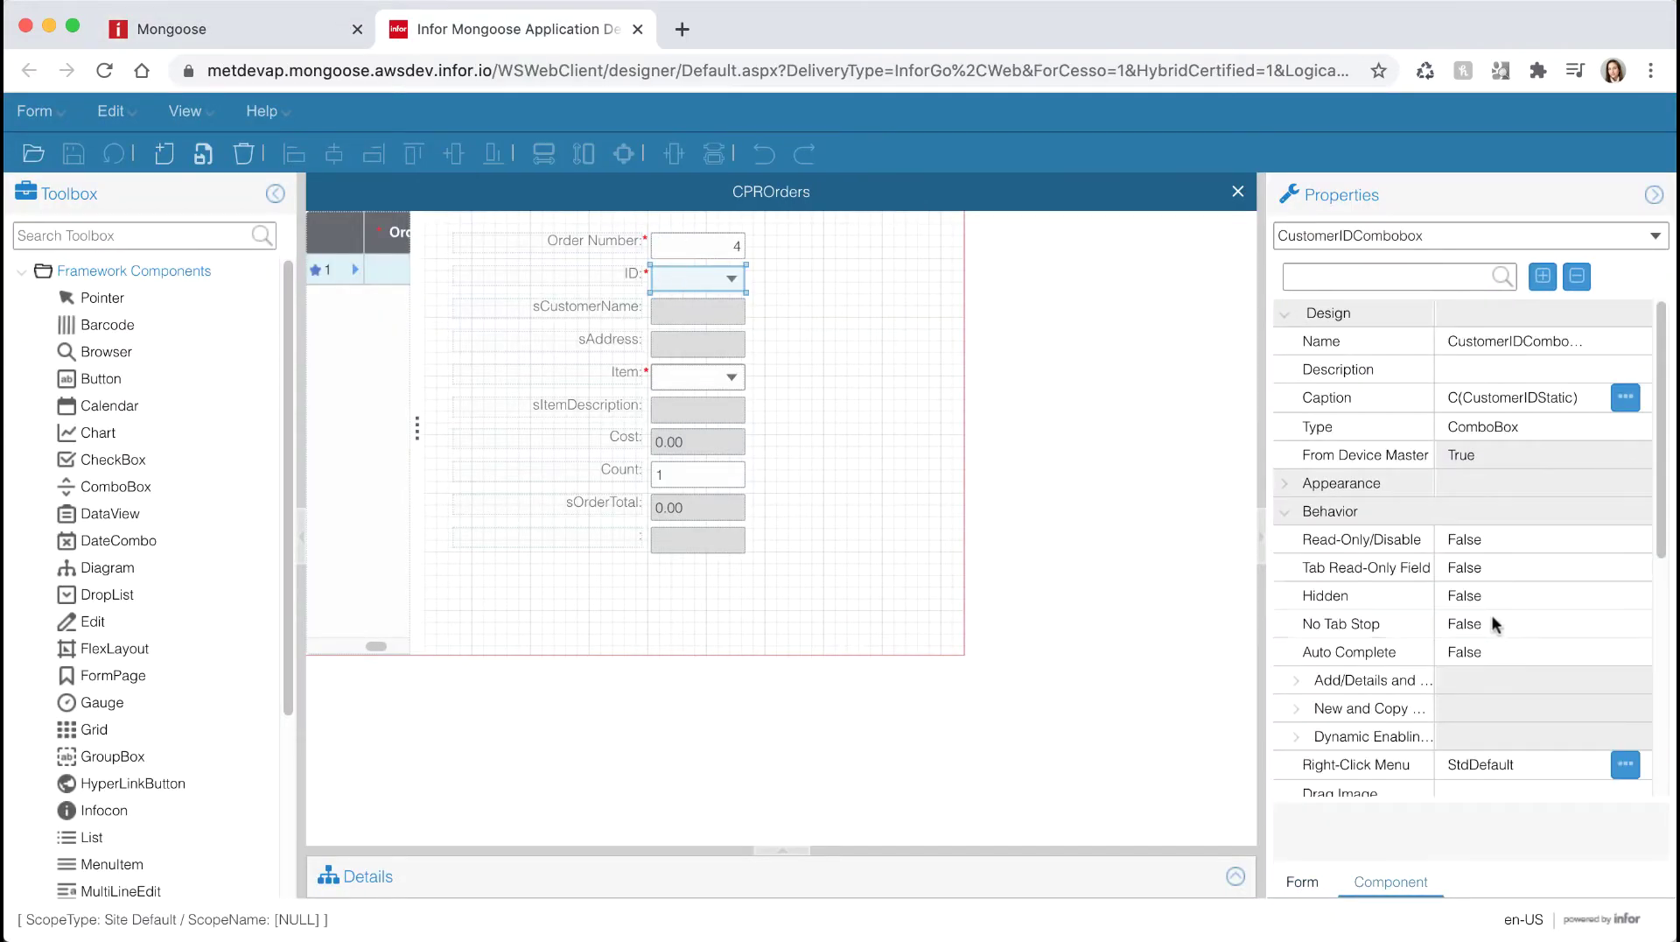
pyautogui.click(1518, 775)
pyautogui.press('BackSpace')
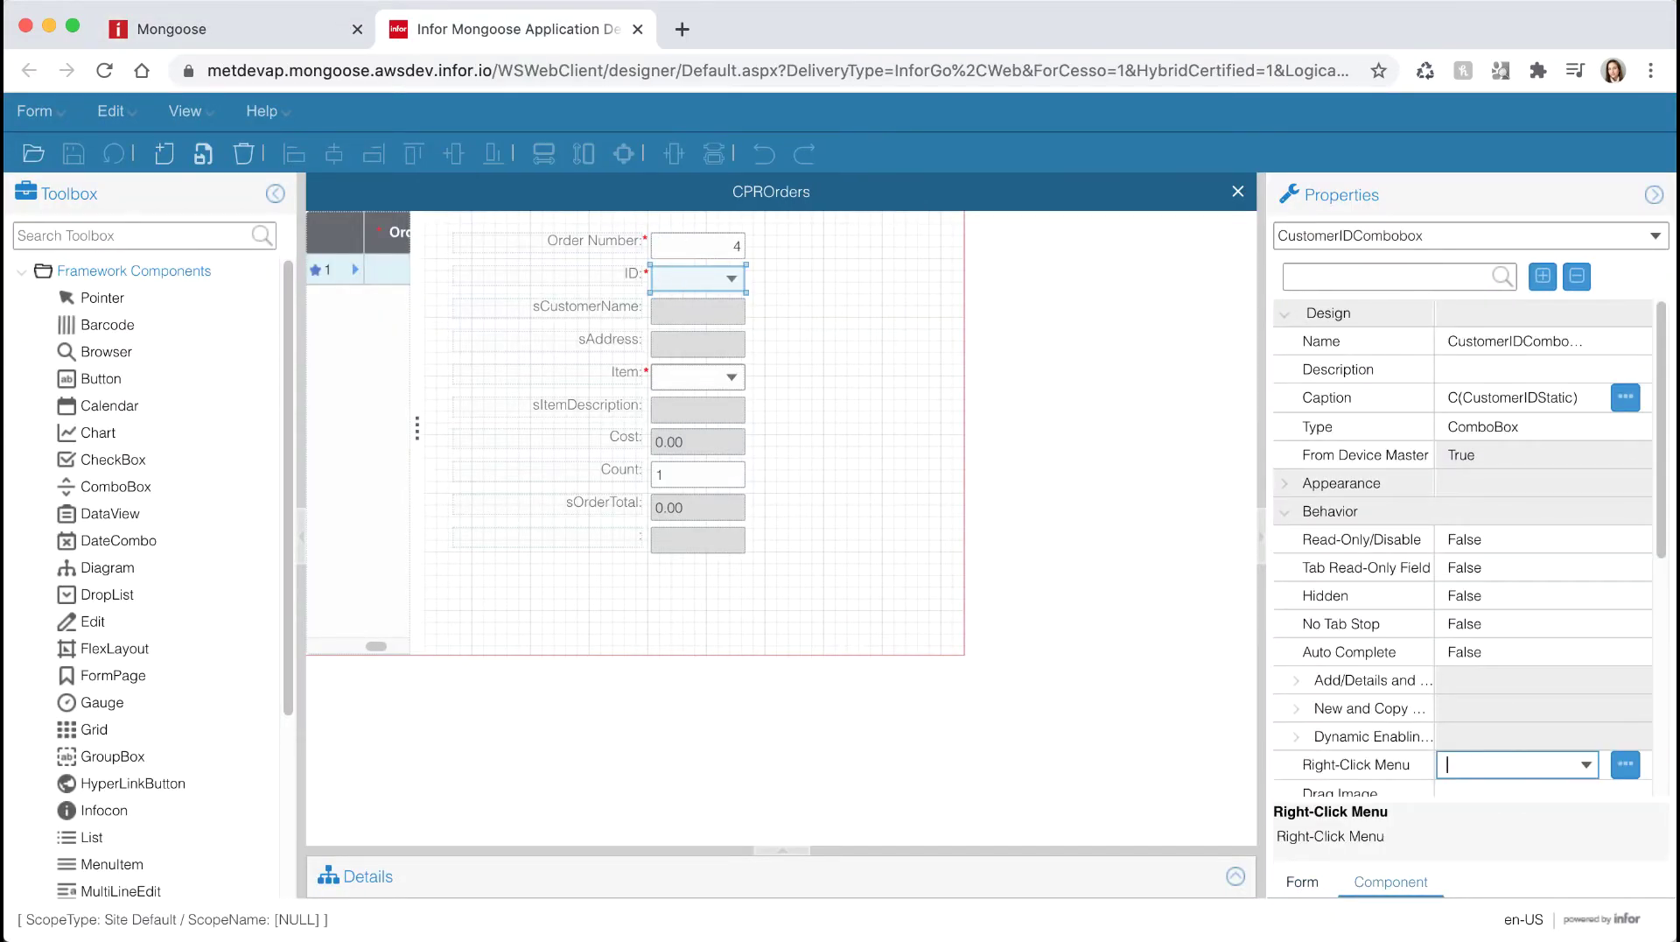
# Step: Clear the StdDefault right-click menu of the Item combo box and regenerate the CPROrders form
pyautogui.click(1501, 805)
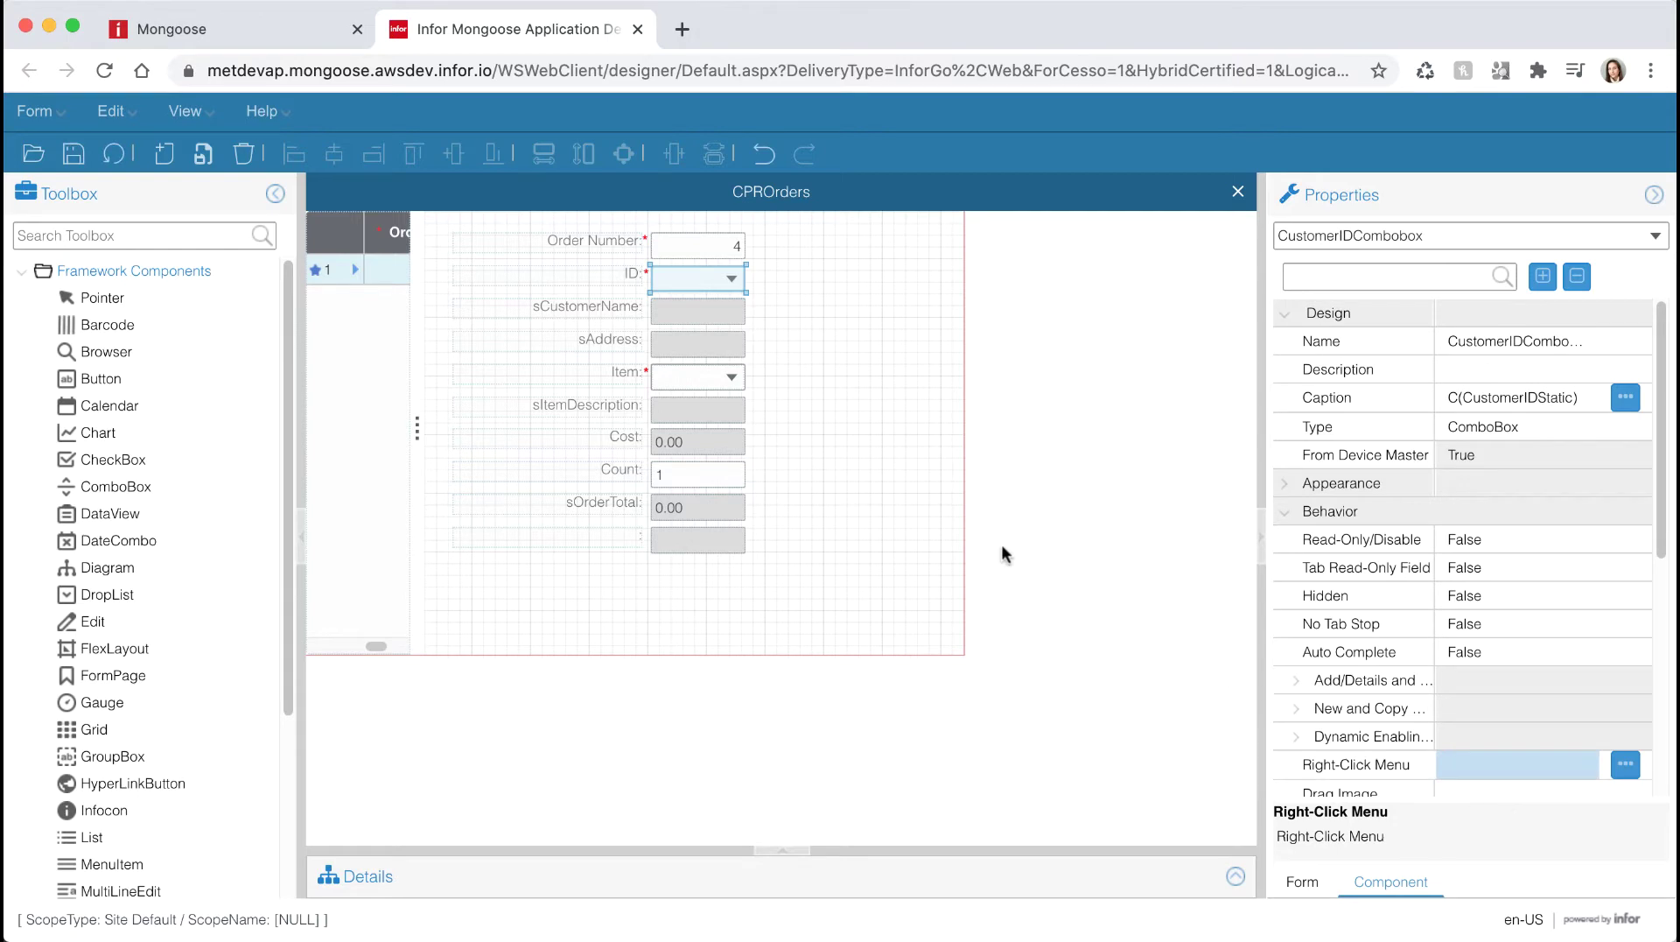
pyautogui.click(691, 374)
pyautogui.click(1456, 763)
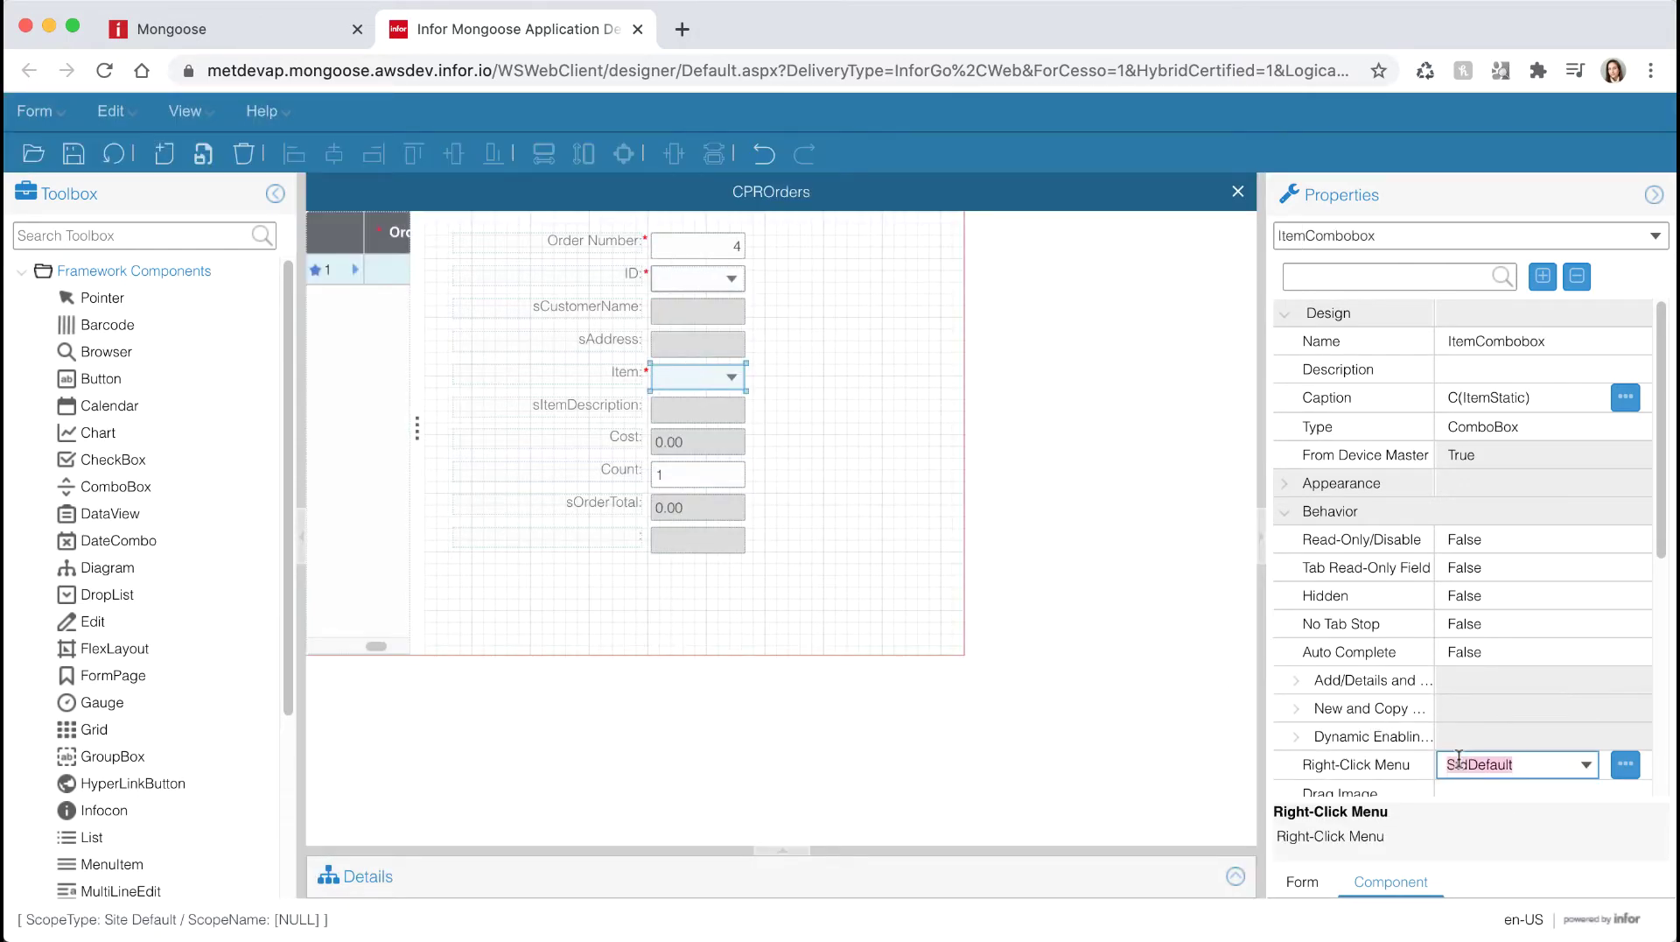
pyautogui.press('BackSpace')
pyautogui.click(817, 476)
pyautogui.click(114, 154)
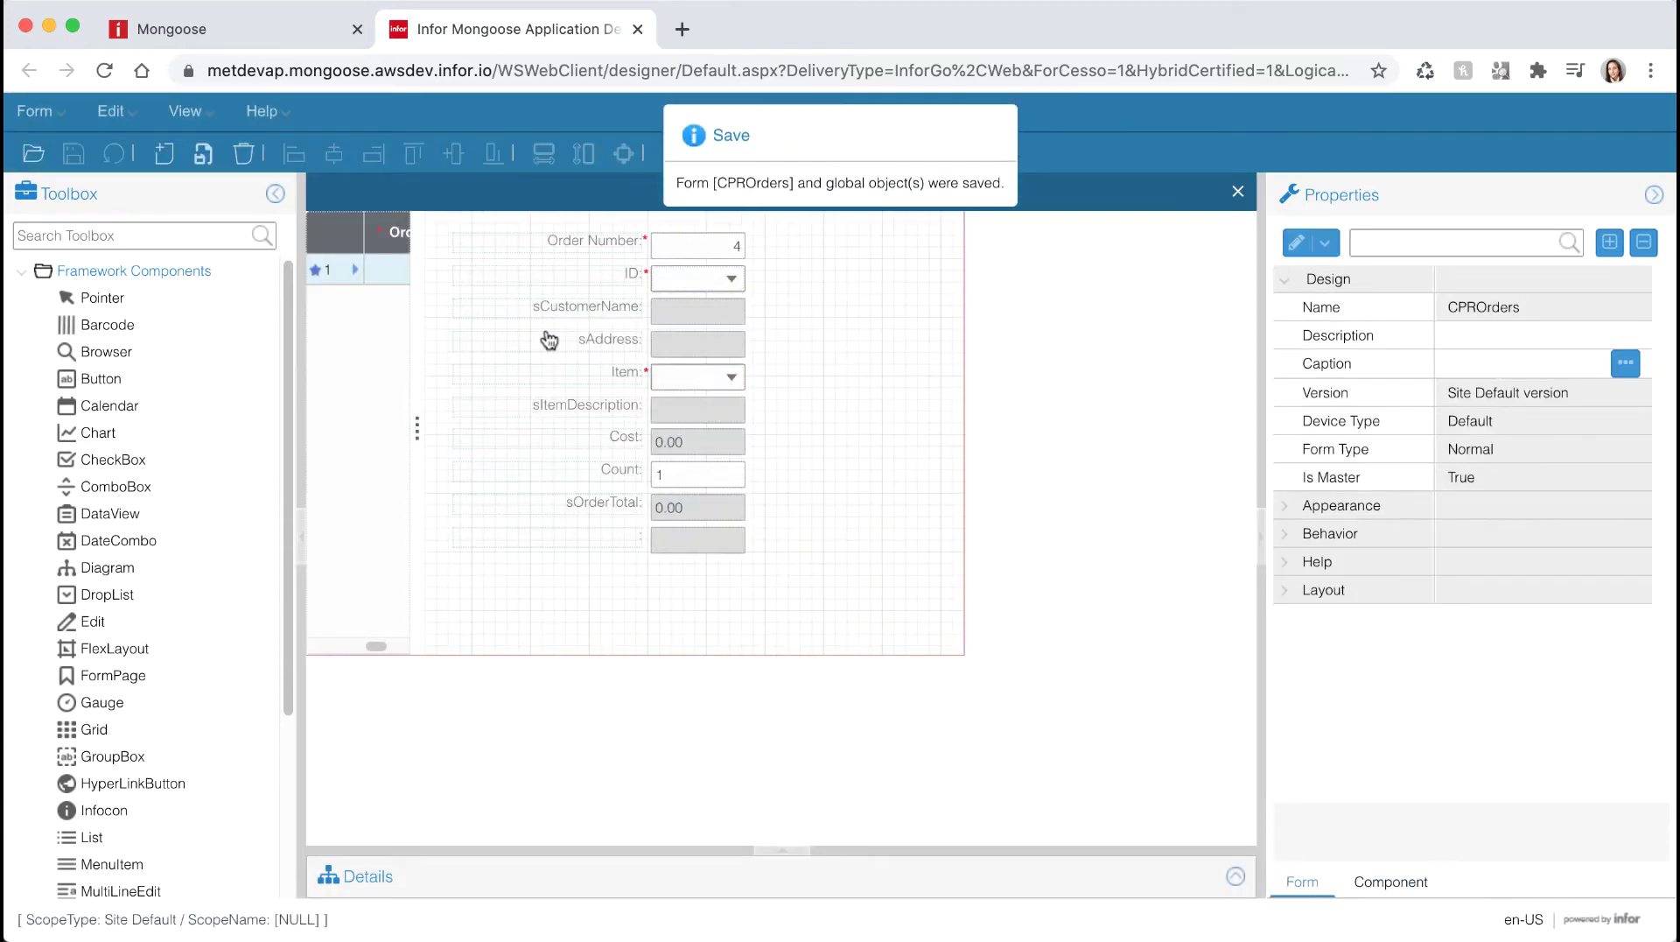
# Step: Reopen the CPROrders form in Mongoose and check the context menu of the ID field
pyautogui.click(294, 40)
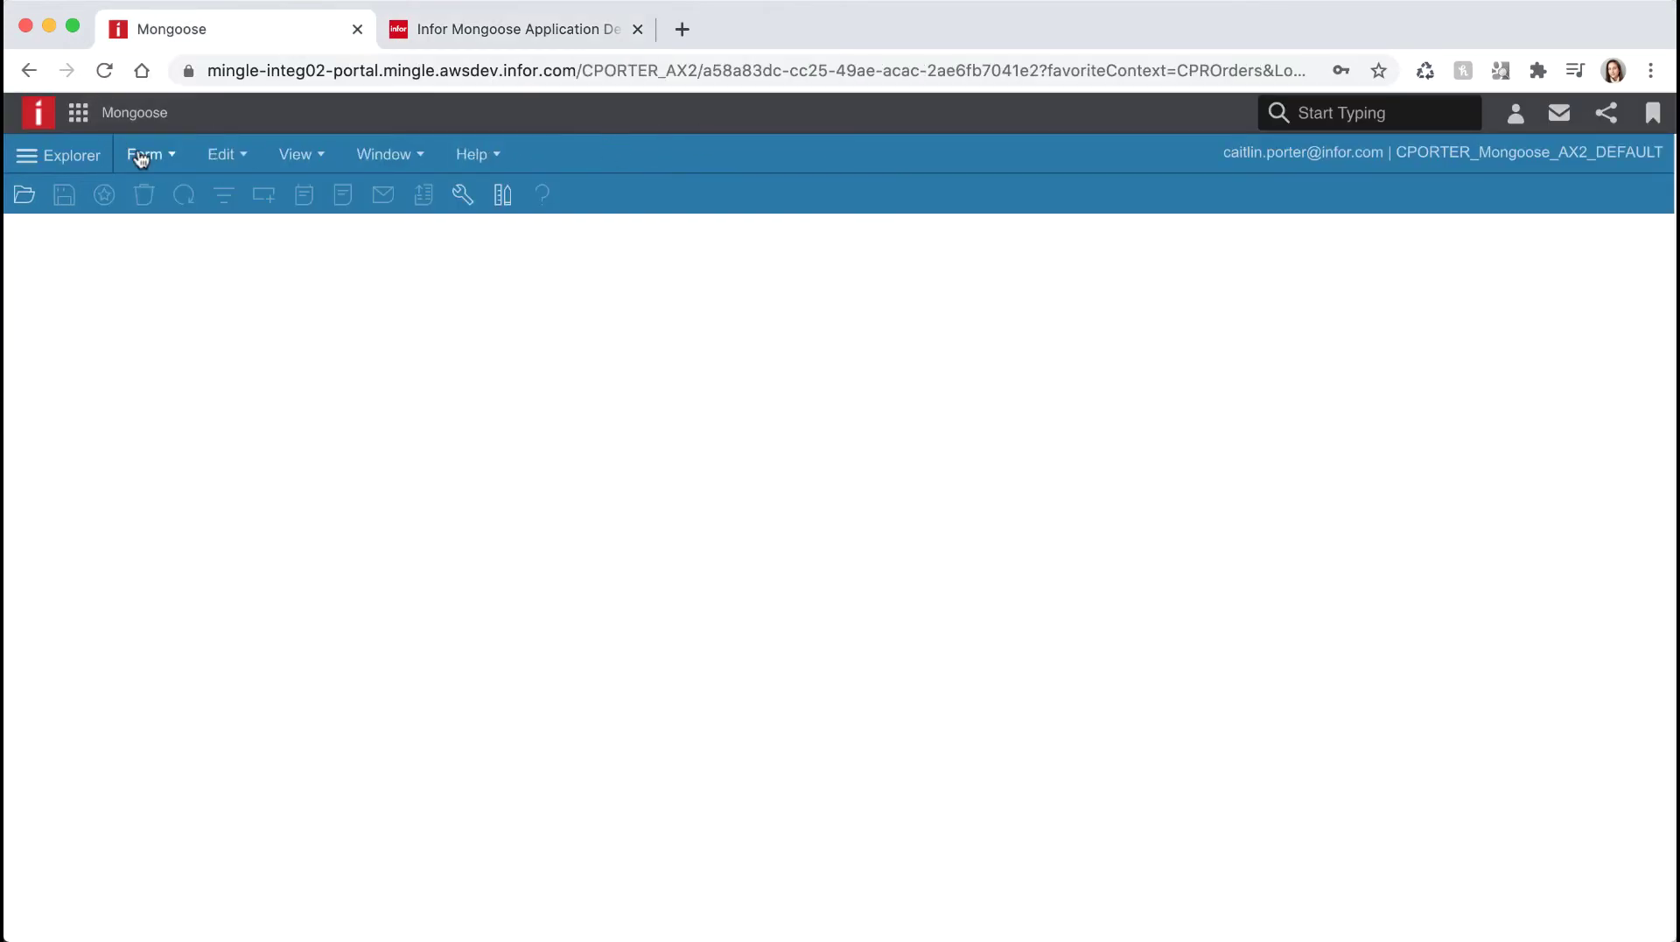
pyautogui.rightClick(397, 323)
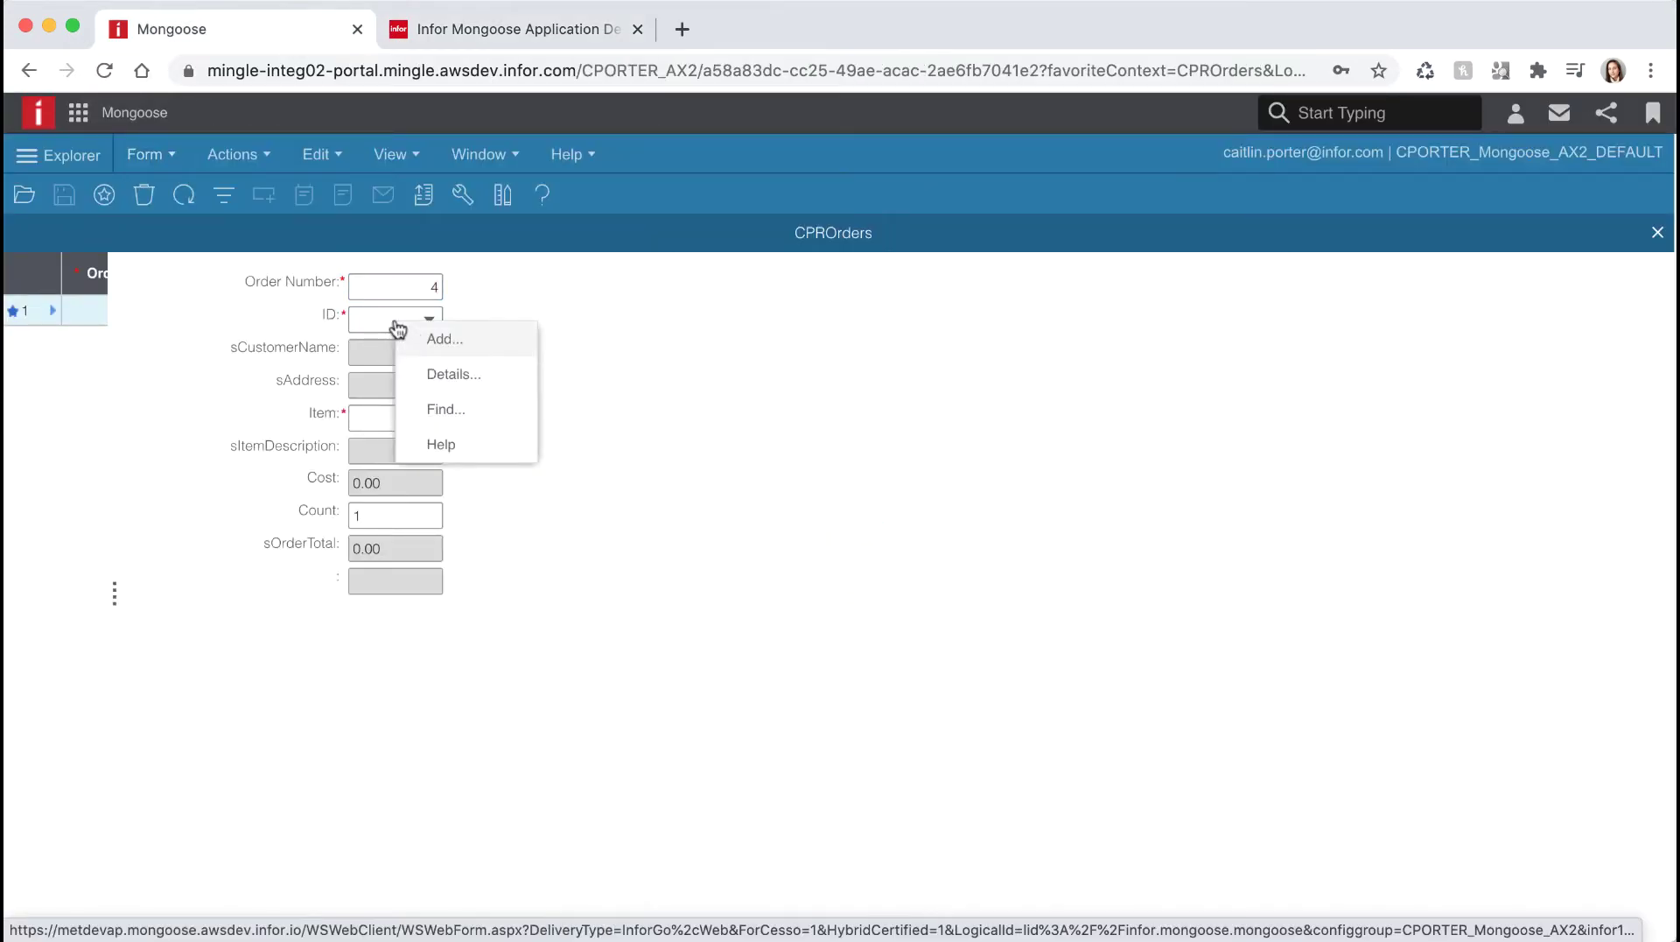
pyautogui.click(435, 319)
# Step: Enter a new order with ID 1, item Dumbbell and count 20, and save the record
pyautogui.click(432, 321)
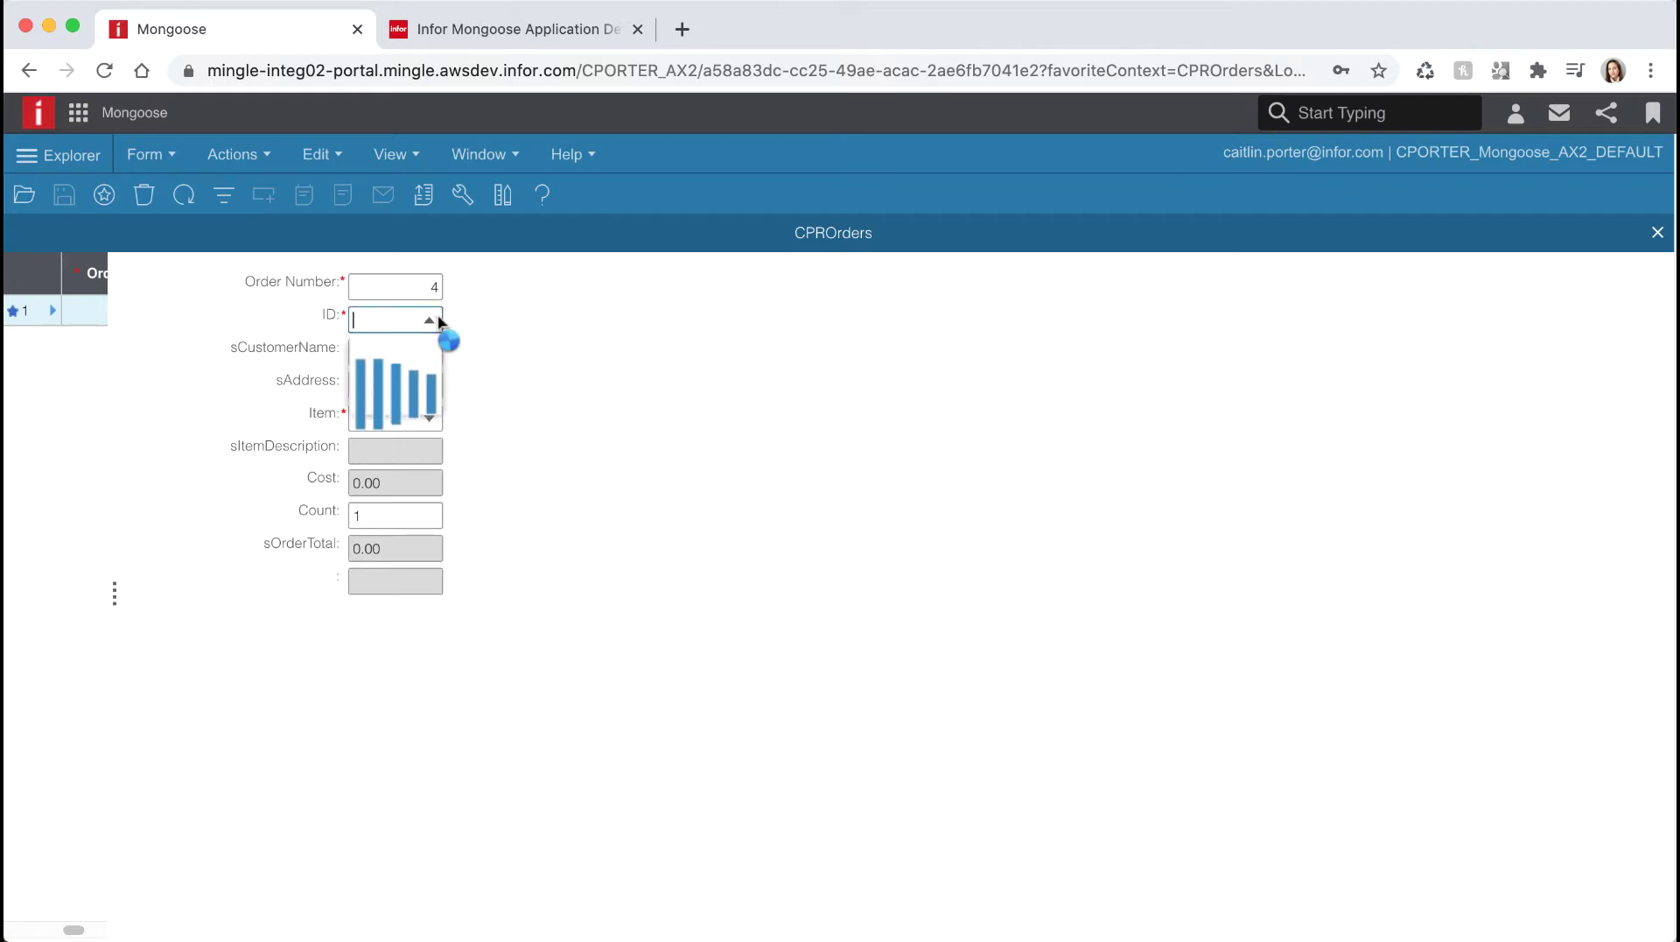
pyautogui.click(428, 350)
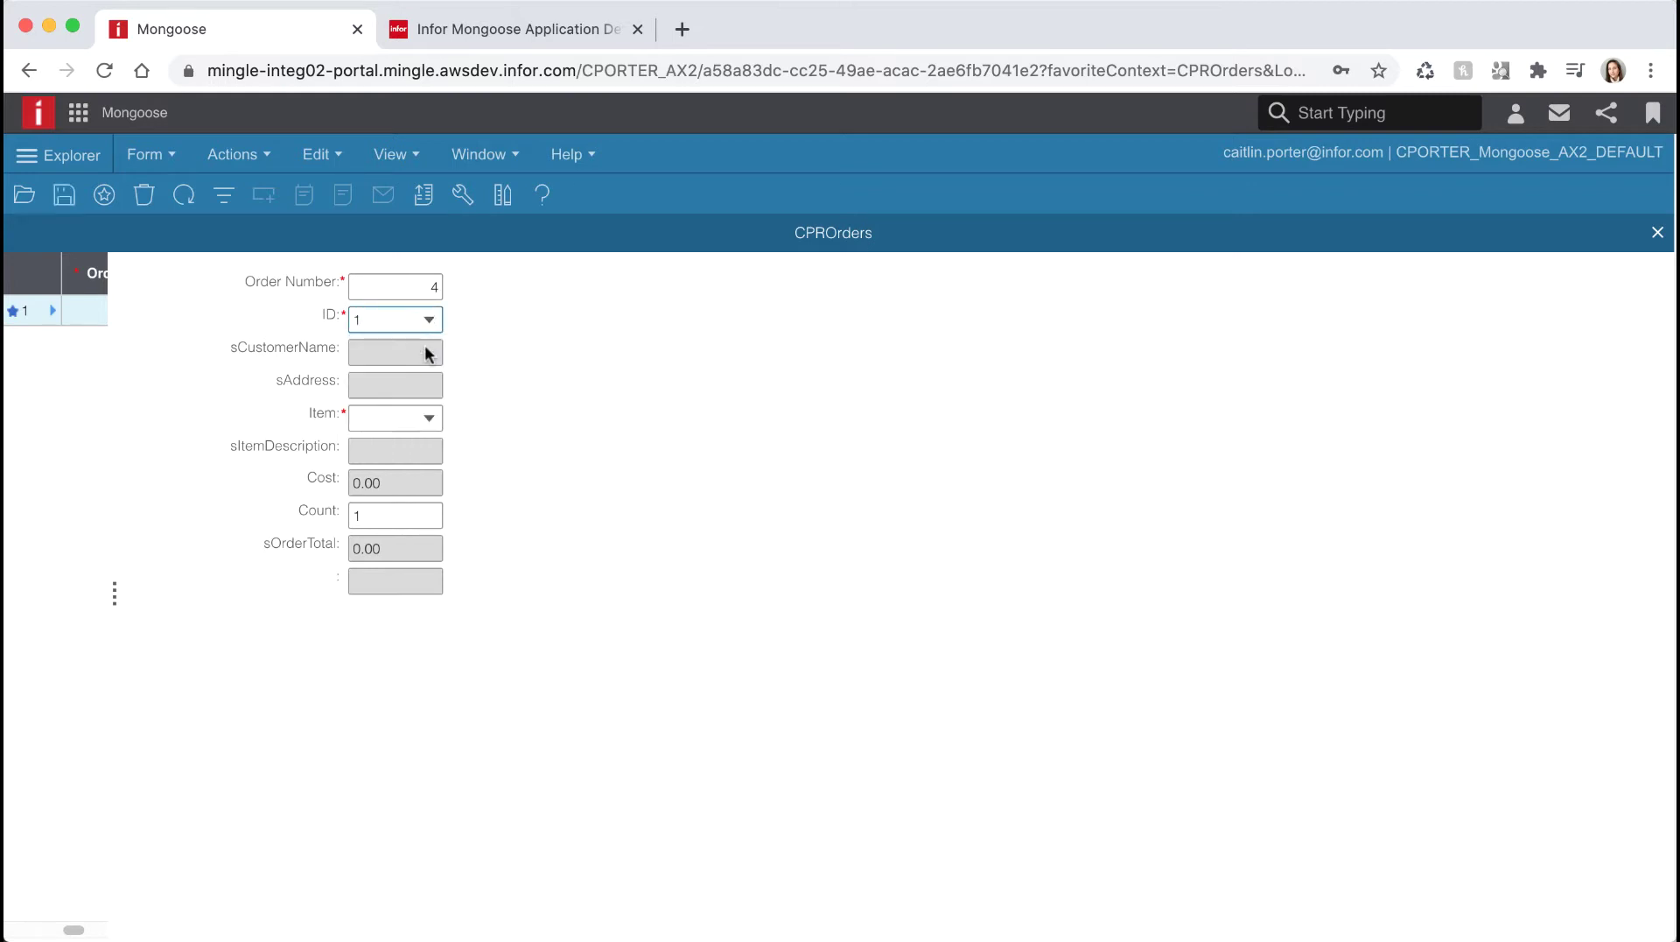
pyautogui.click(432, 411)
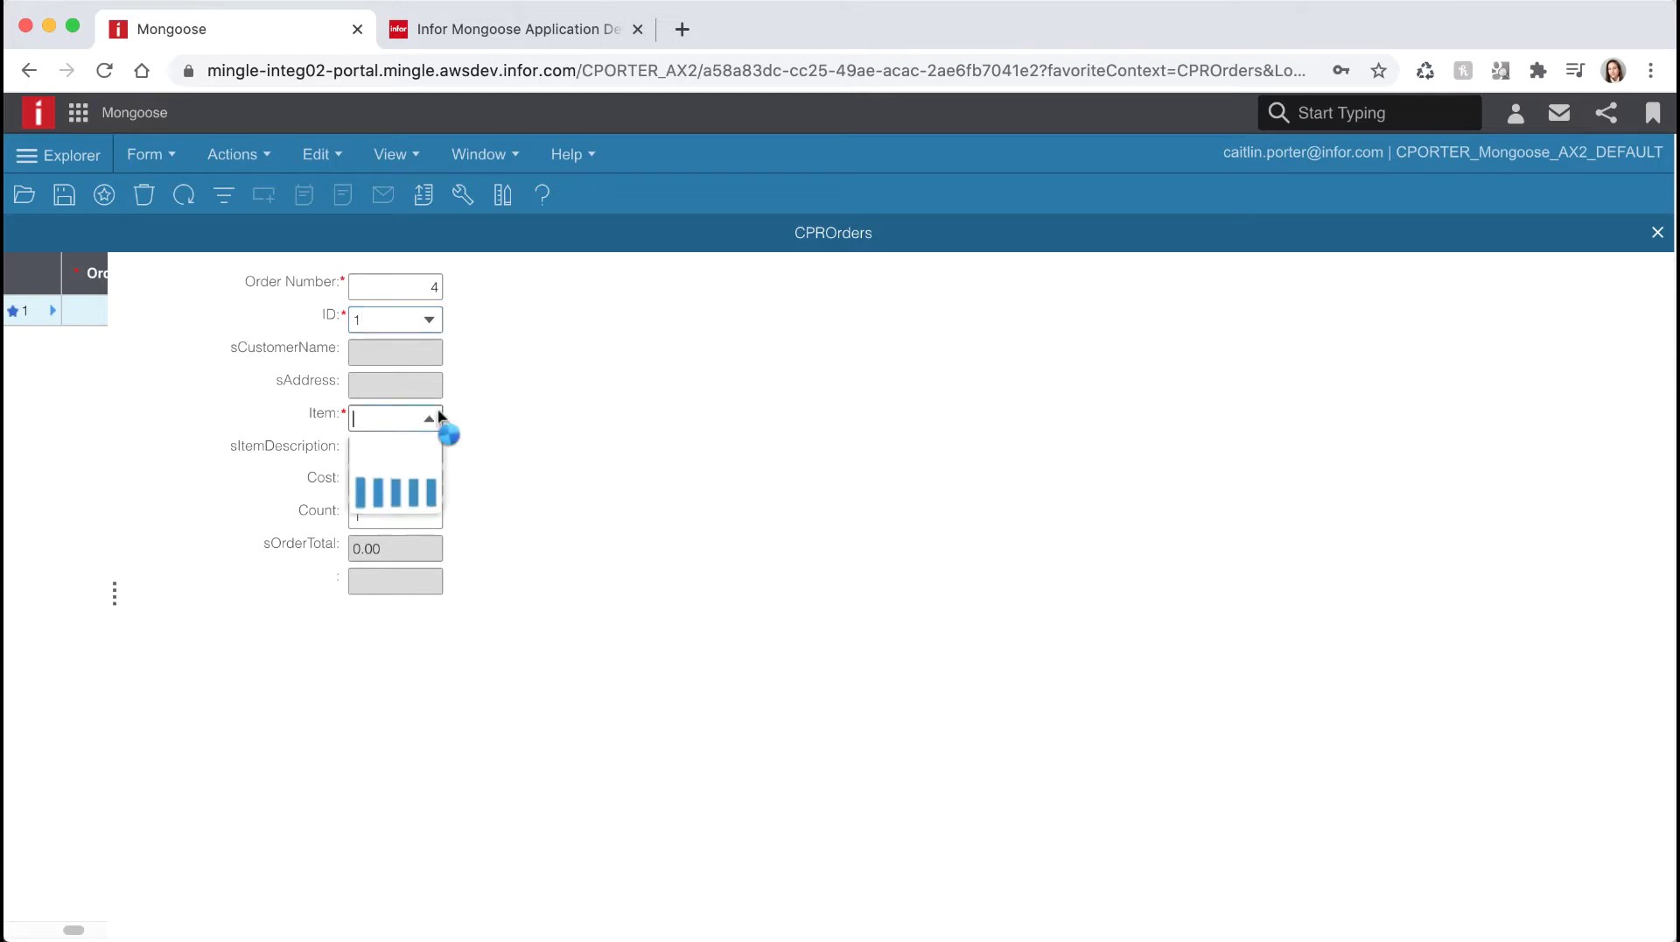
pyautogui.click(420, 475)
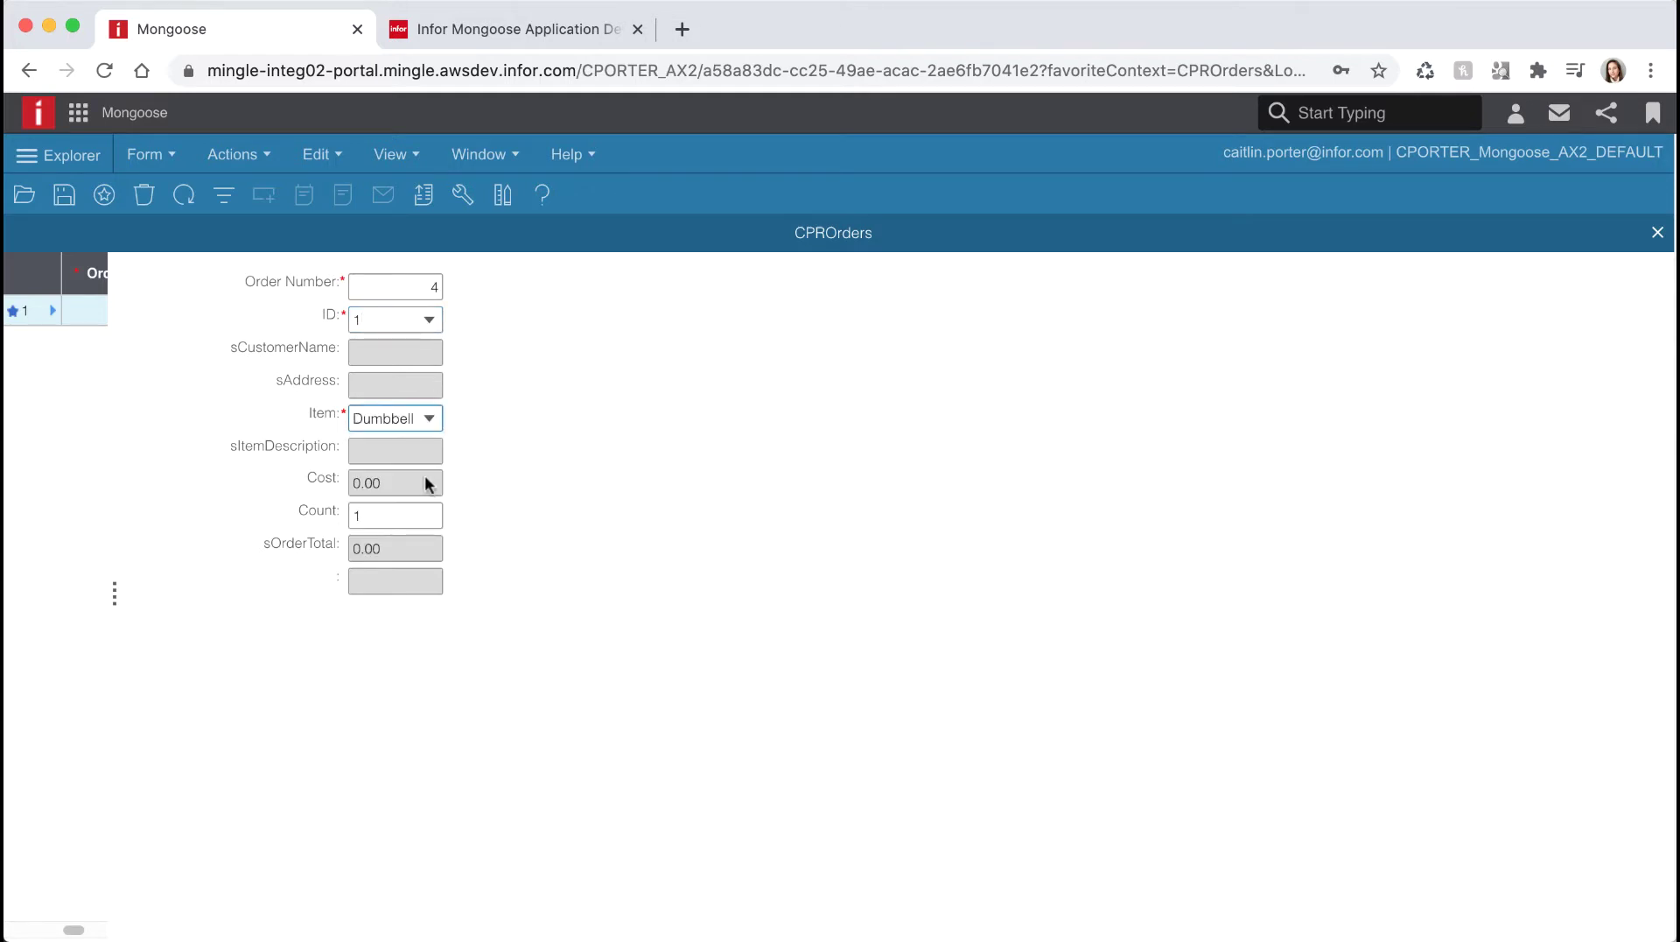
pyautogui.click(399, 514)
pyautogui.write('20')
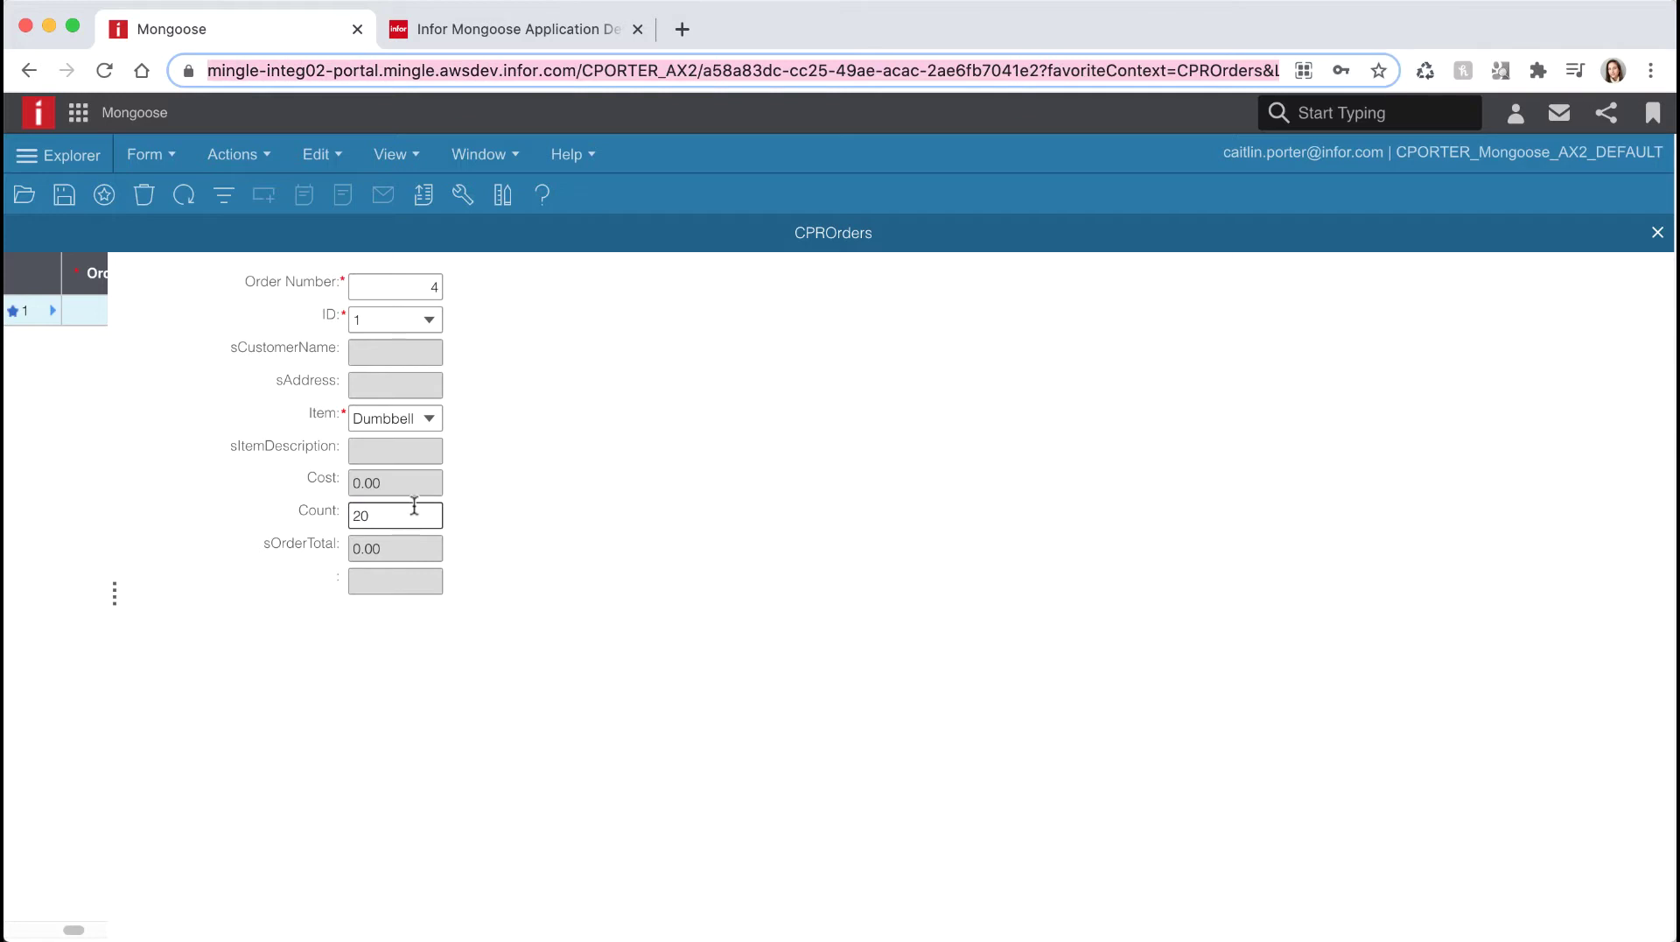
pyautogui.click(68, 197)
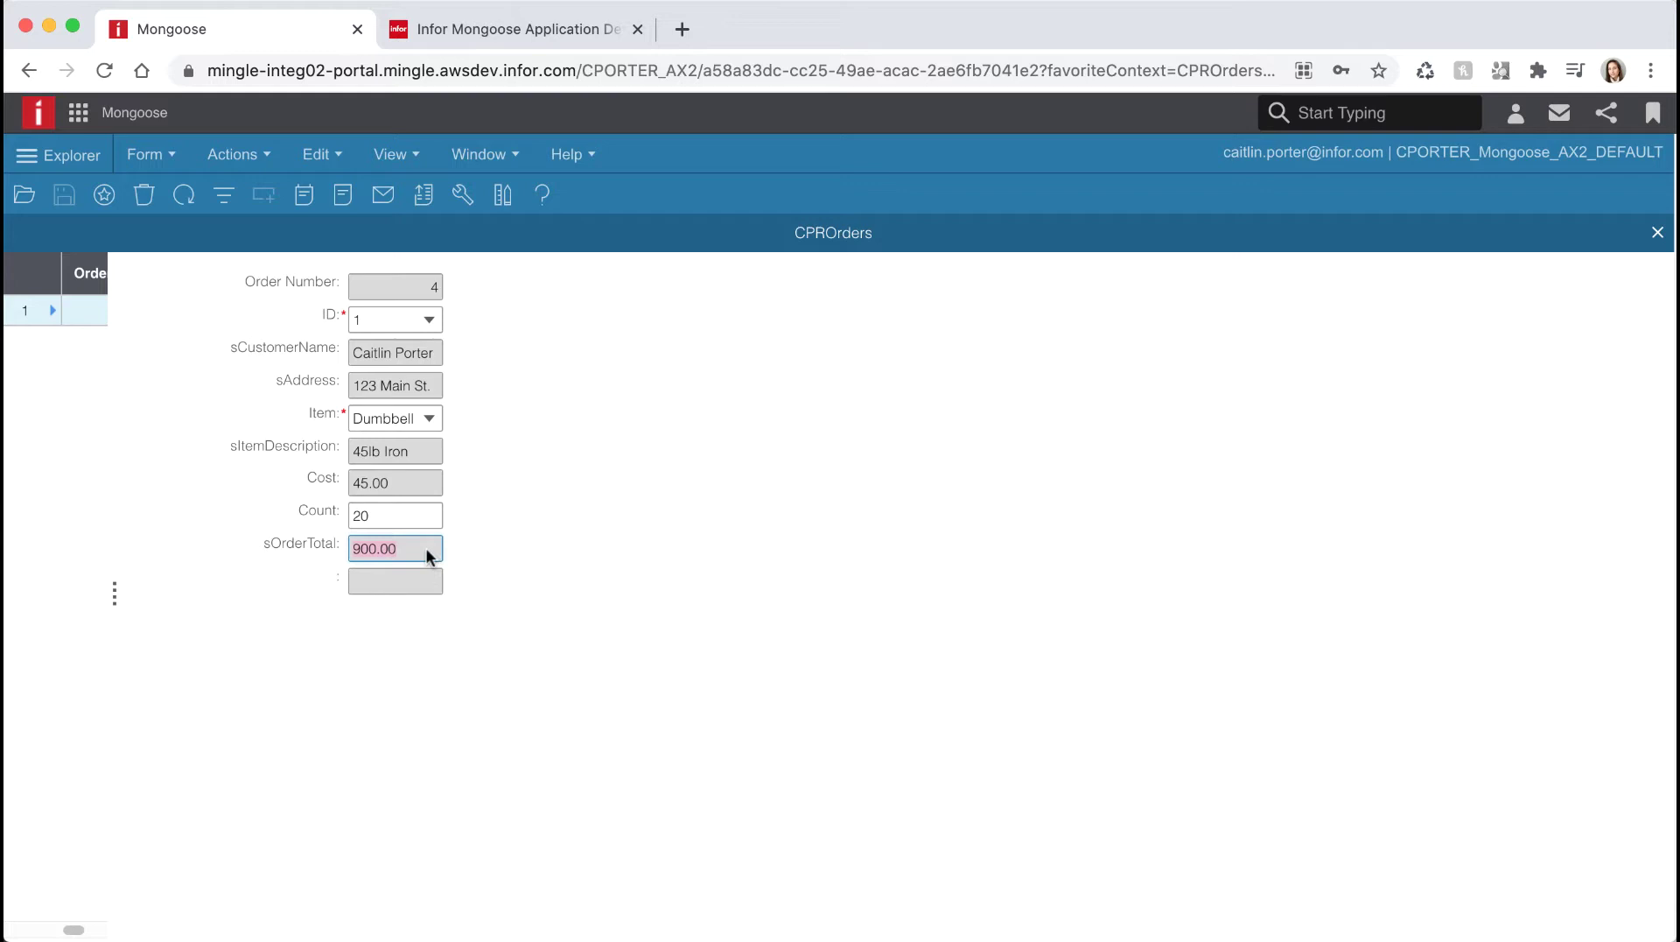
# Step: Delete the empty ItmsPictureStatic label below sOrderTotal in the form designer
pyautogui.click(509, 24)
pyautogui.click(607, 542)
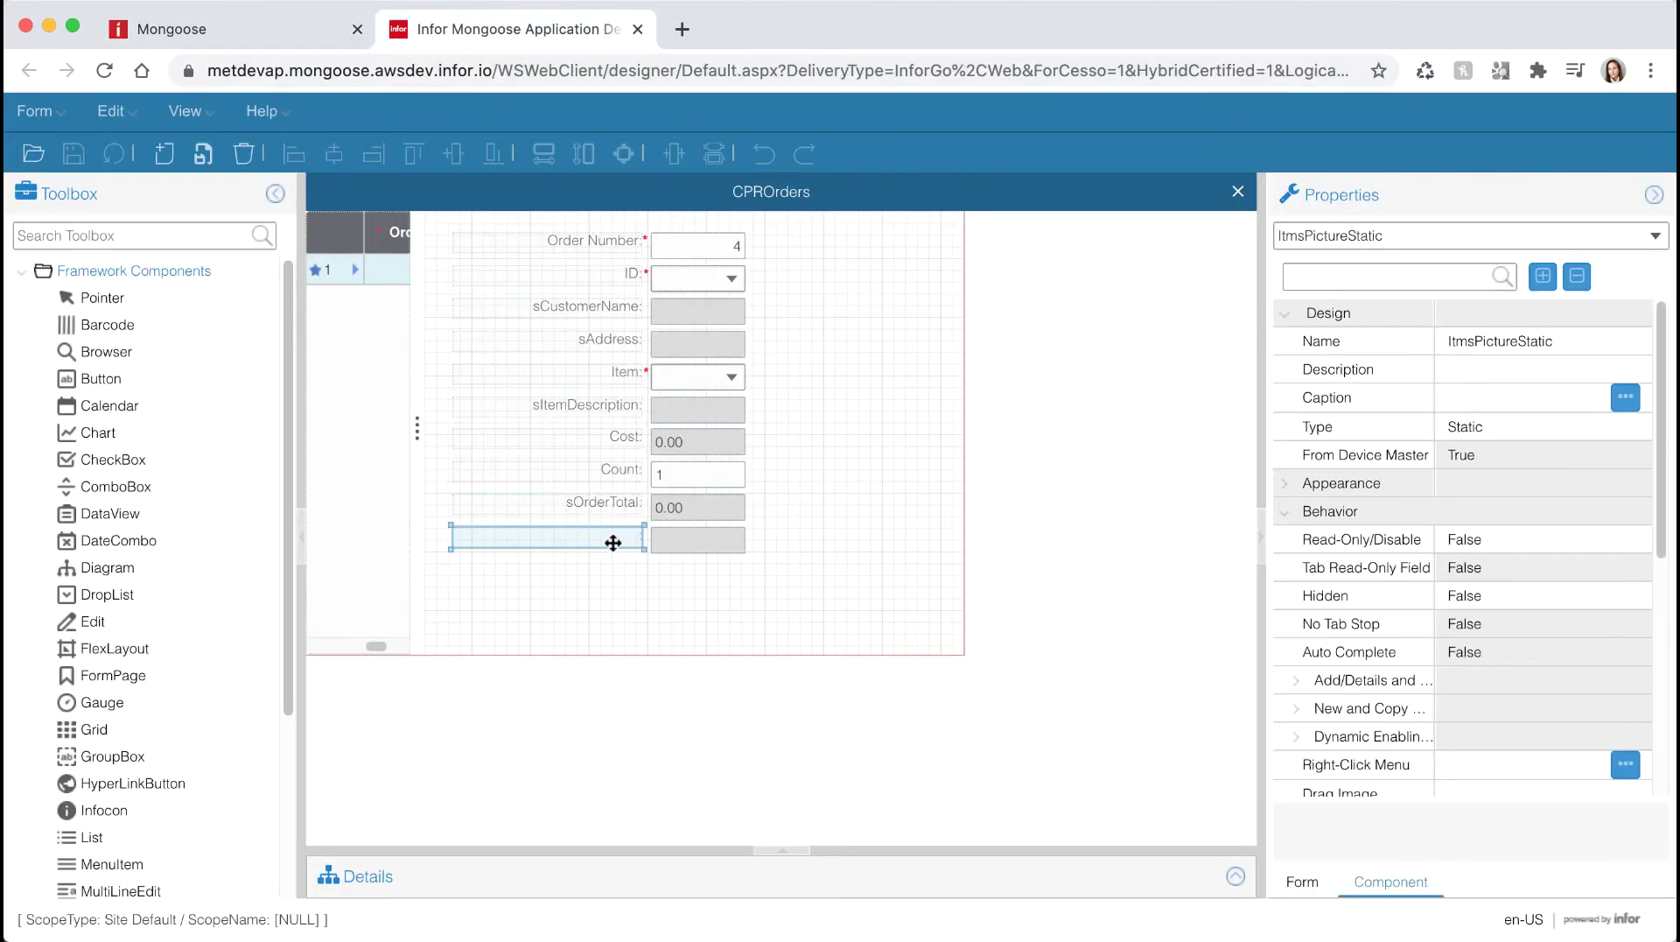
pyautogui.press('Delete')
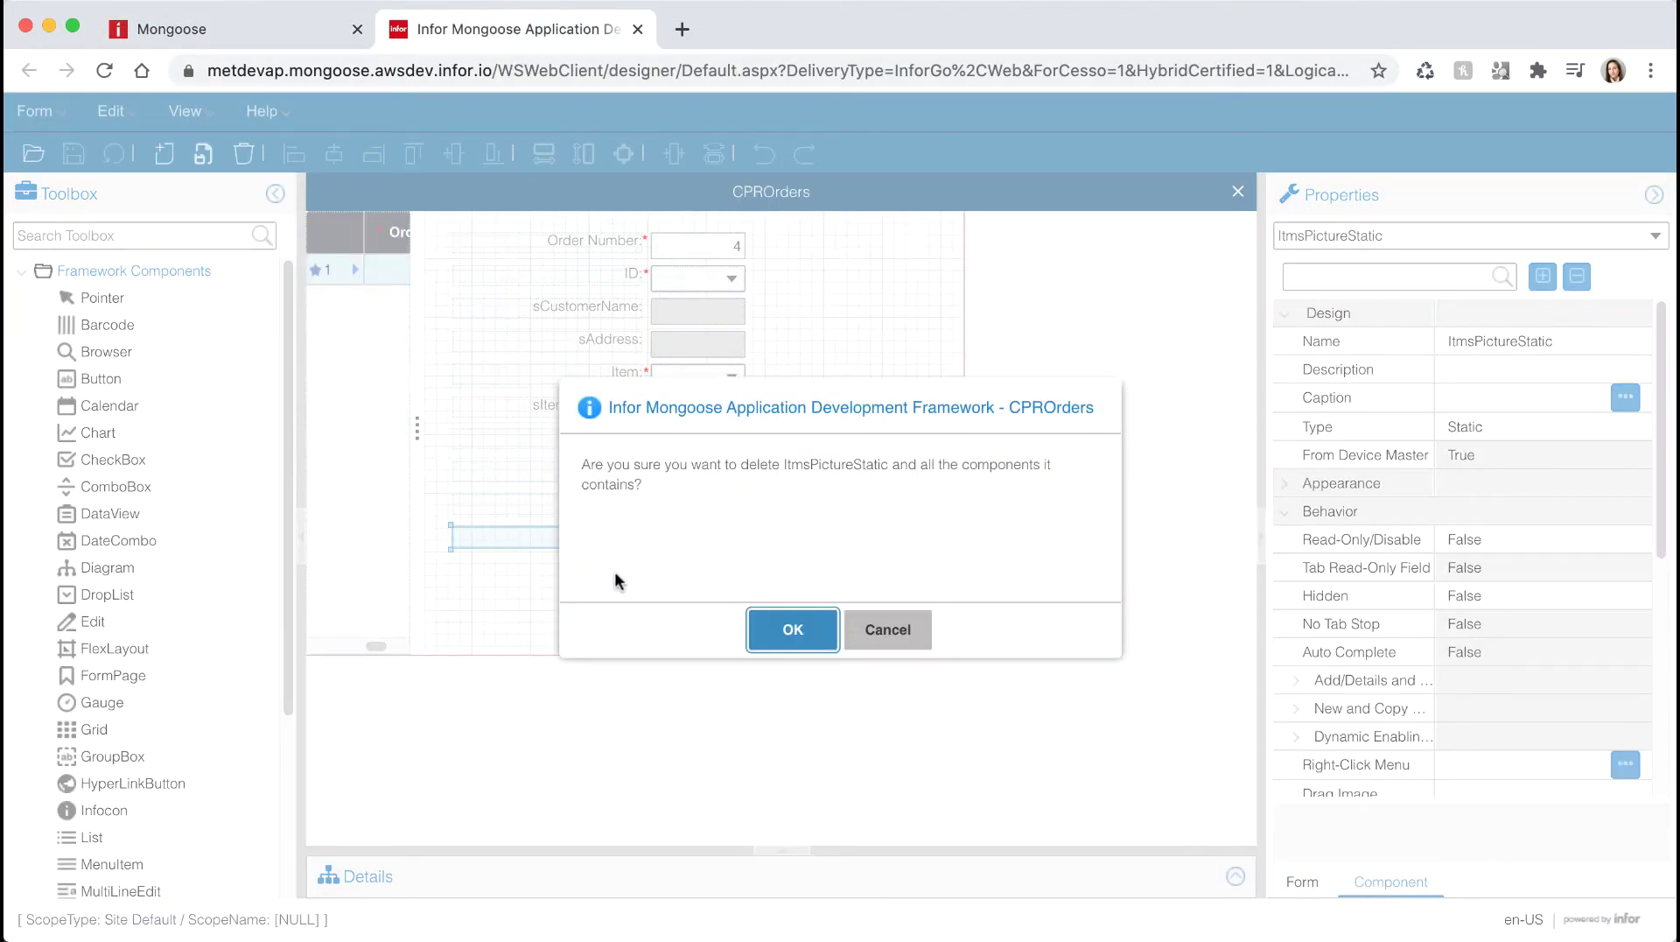
pyautogui.click(775, 623)
# Step: Move the ItmsPictureEdit component to the right of the Order Number field and change its type to Static
pyautogui.click(709, 542)
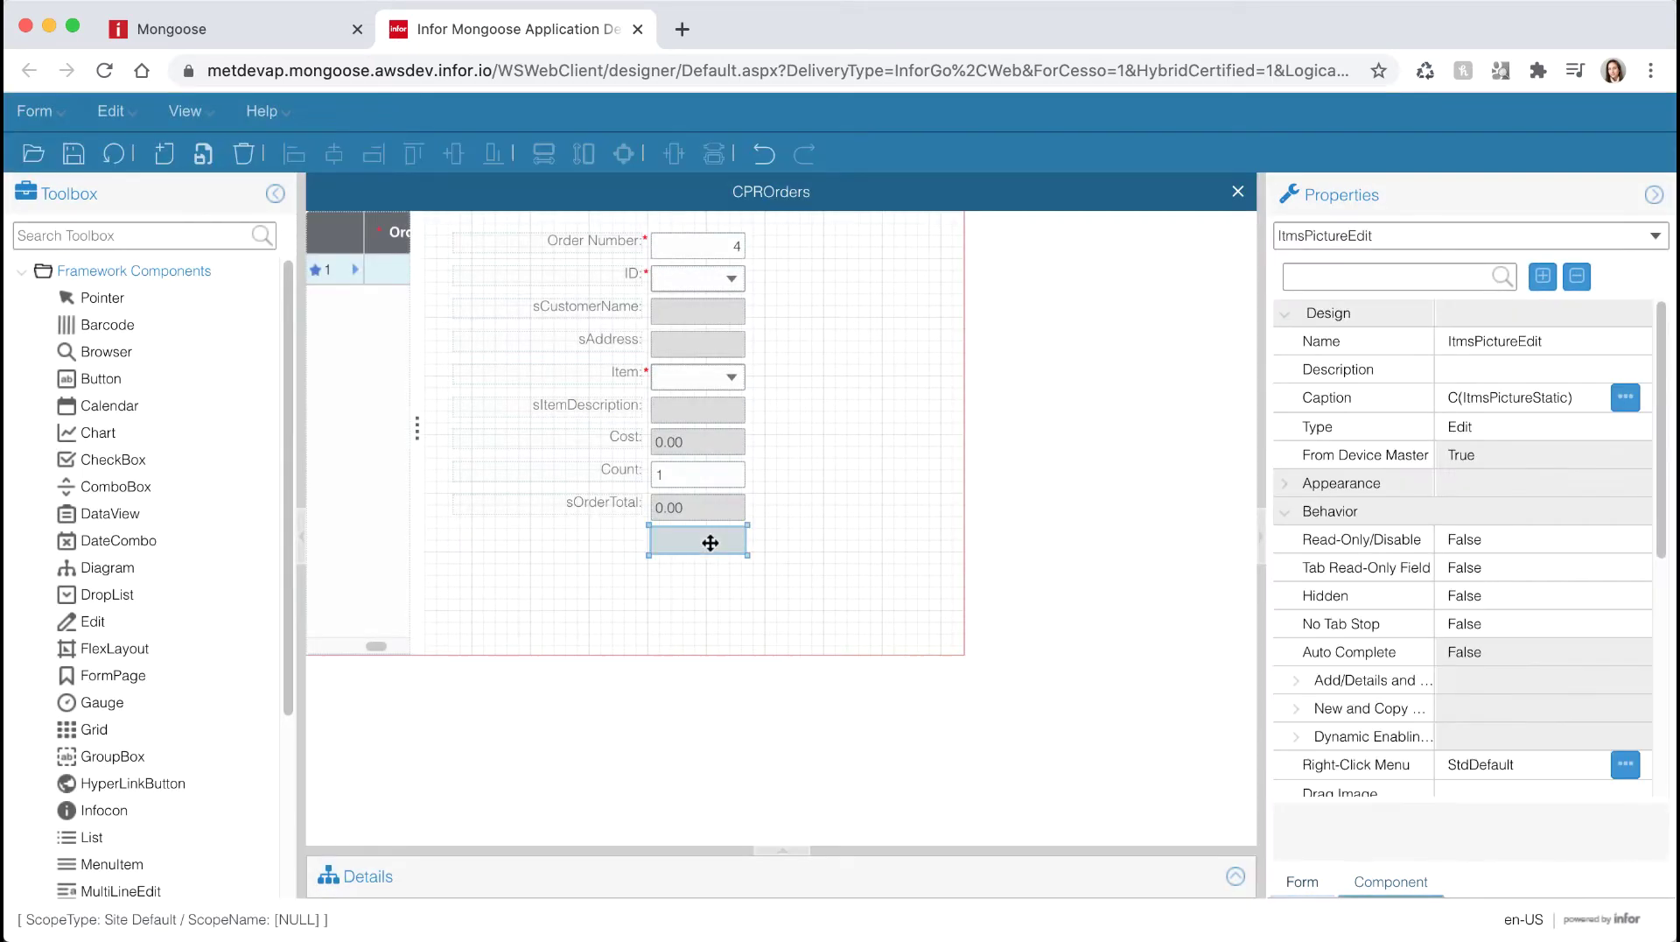
pyautogui.moveTo(693, 541); pyautogui.dragTo(831, 263)
pyautogui.click(1488, 429)
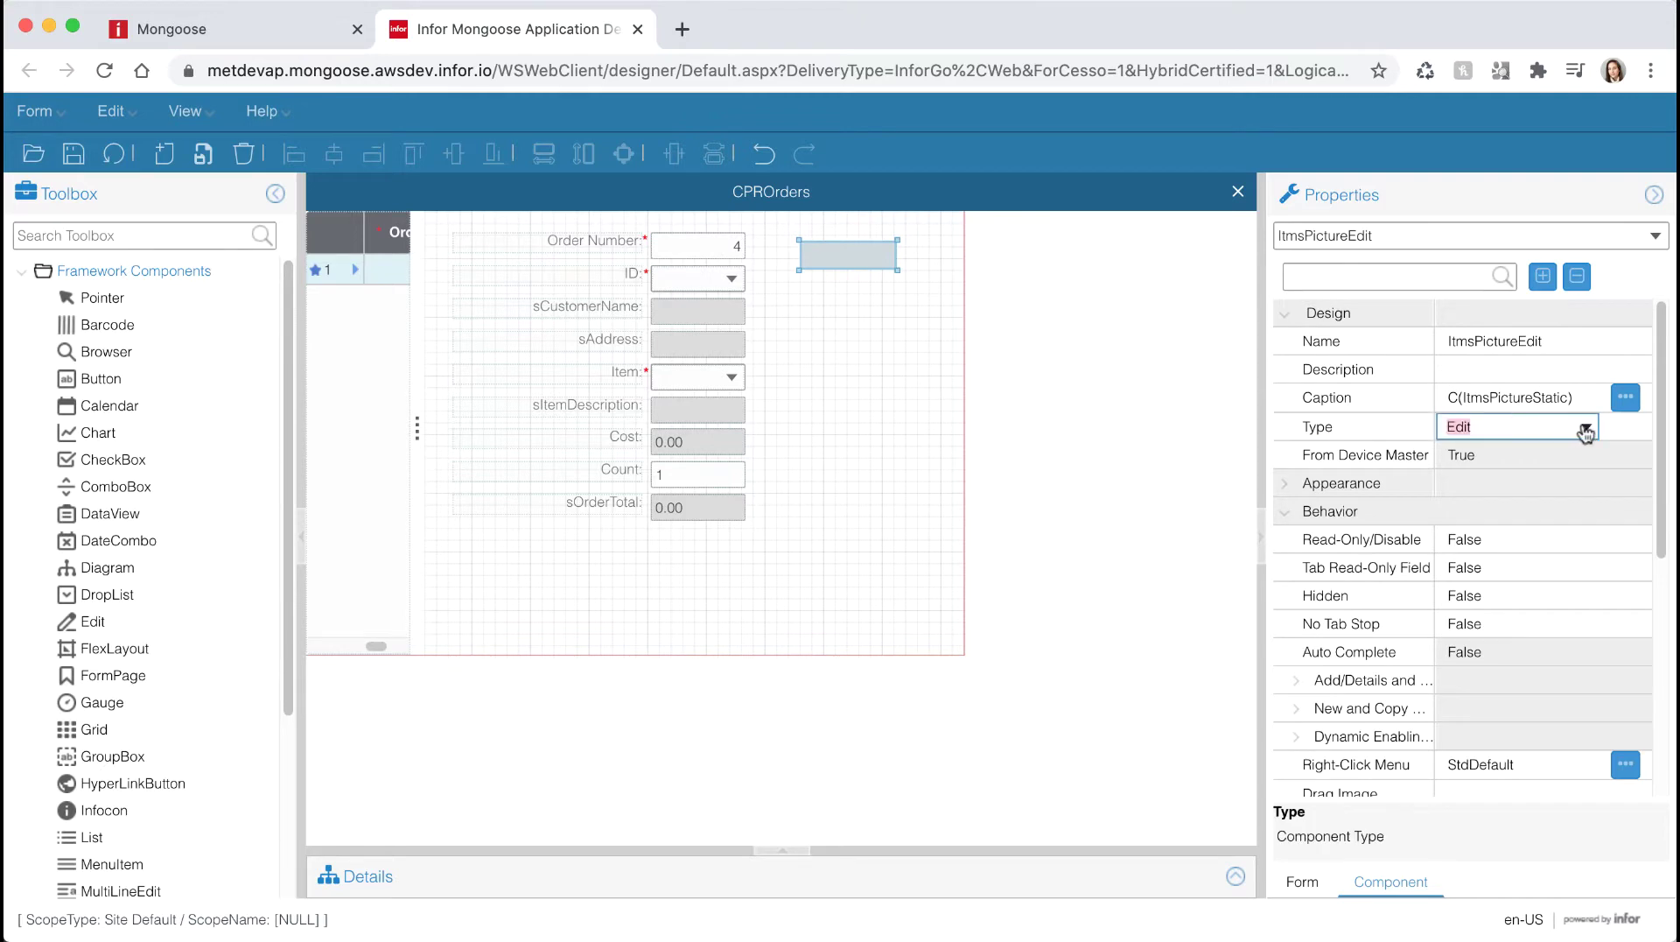
pyautogui.click(1489, 429)
pyautogui.scroll(-5, 1502, 641)
pyautogui.click(1479, 576)
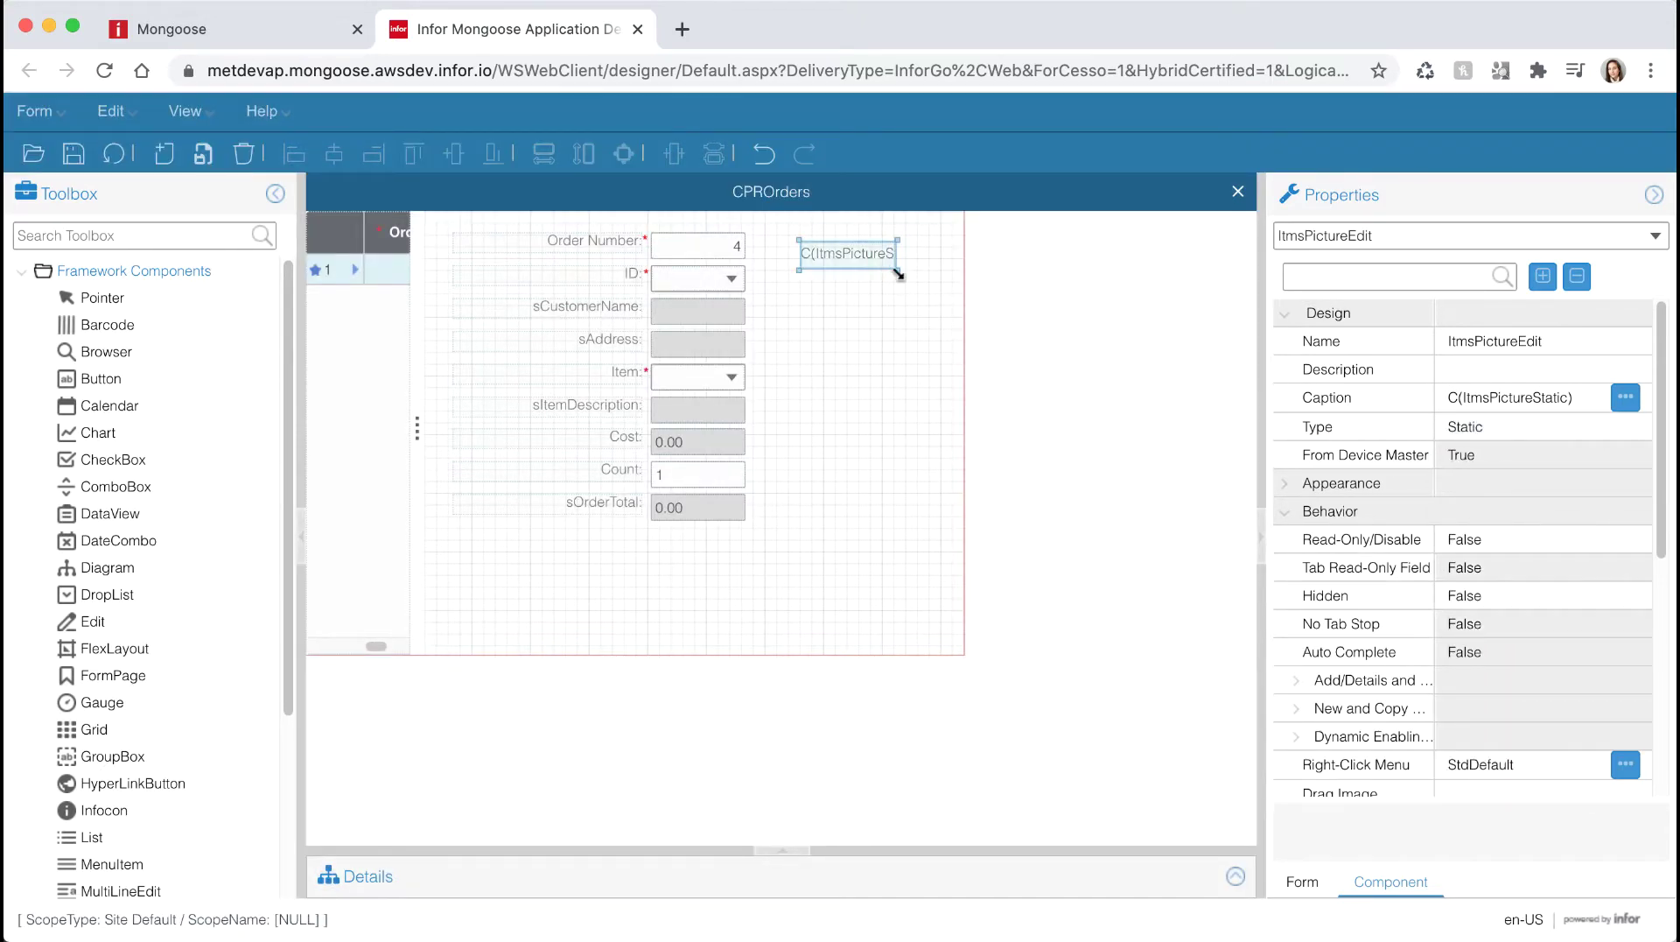
# Step: Enlarge the ItmsPictureEdit component into a roughly square picture area and set its No Colon attribute to True
pyautogui.moveTo(897, 269); pyautogui.dragTo(894, 323)
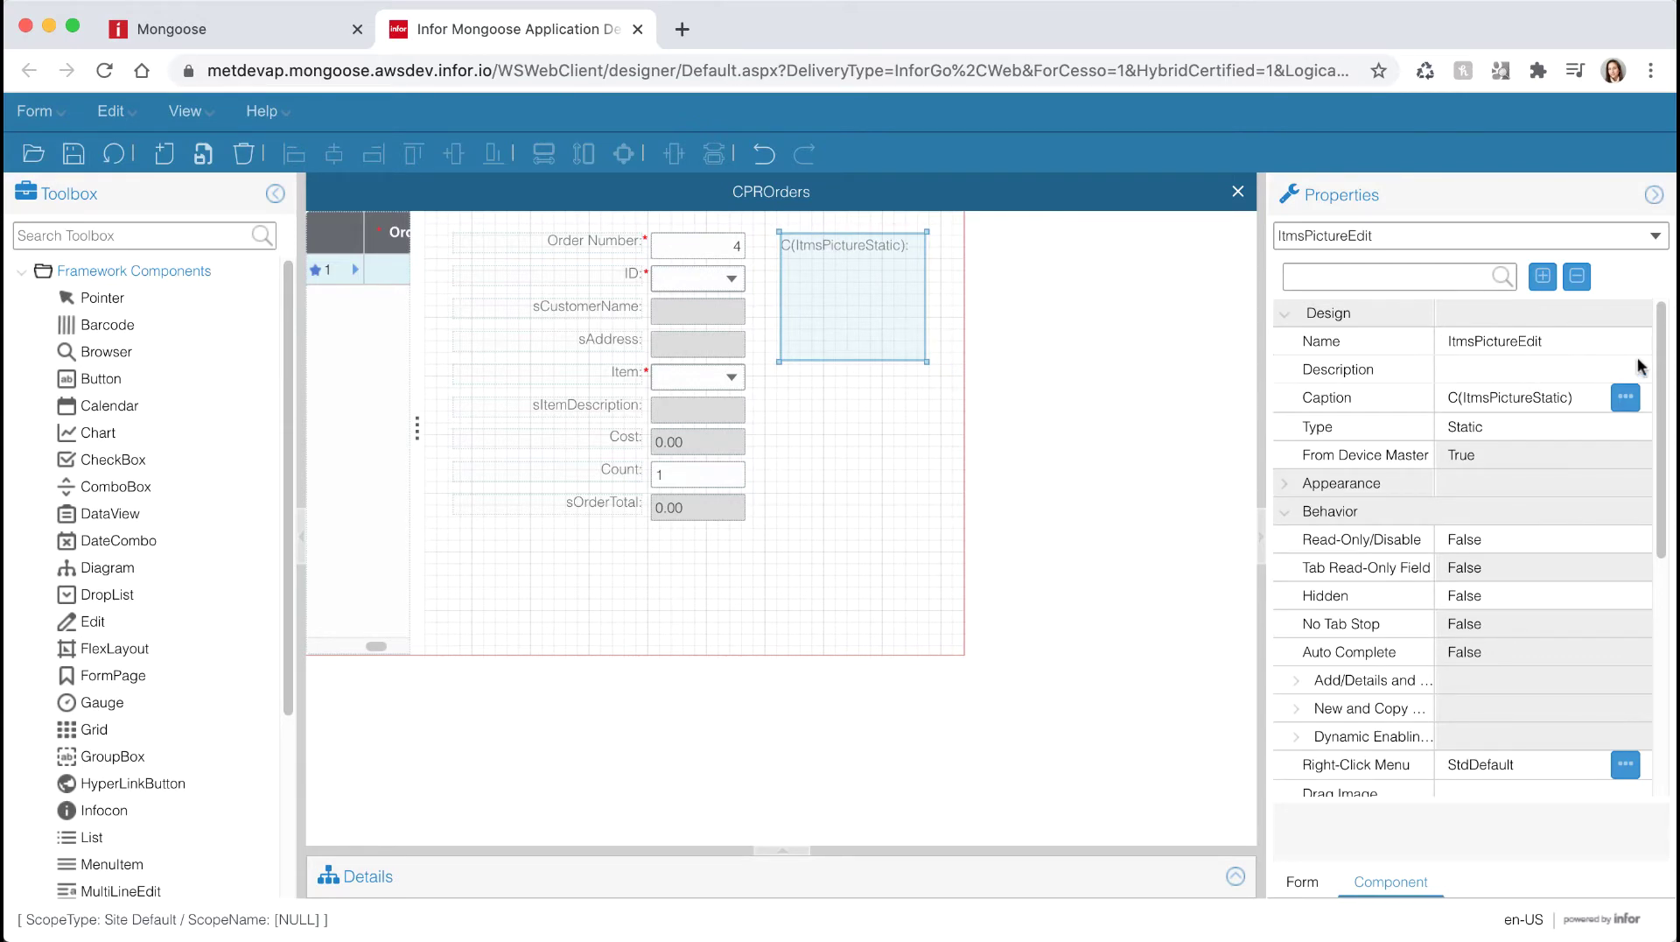
pyautogui.scroll(-3, 1660, 417)
pyautogui.scroll(-5, 1660, 416)
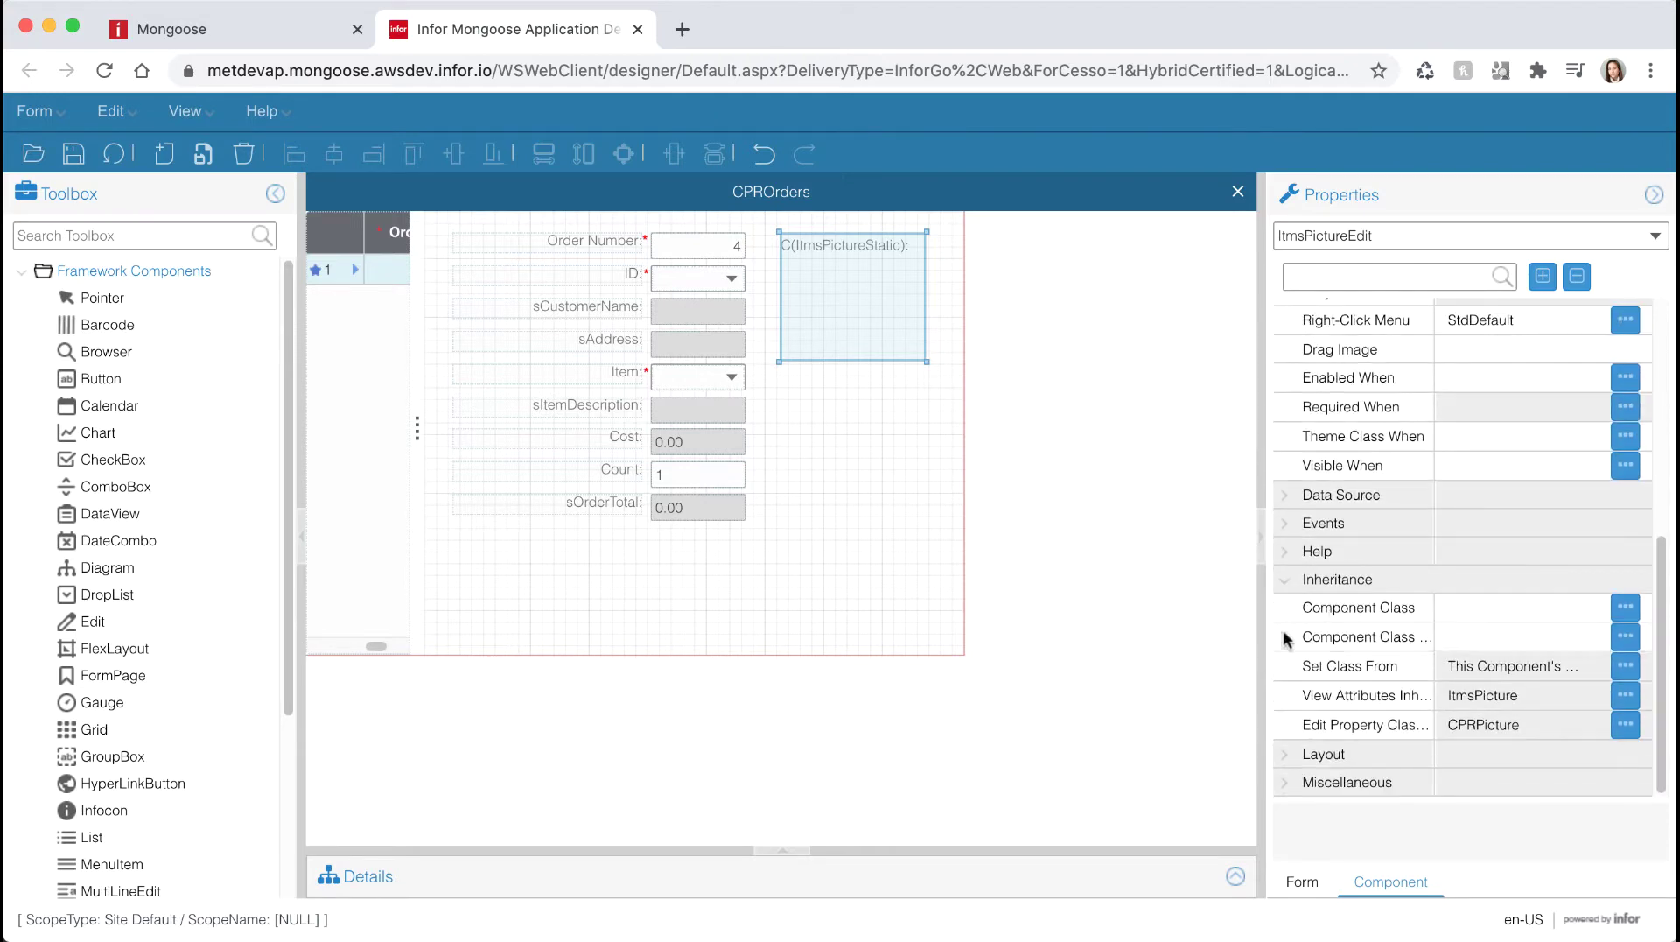
pyautogui.click(1283, 783)
pyautogui.click(1294, 754)
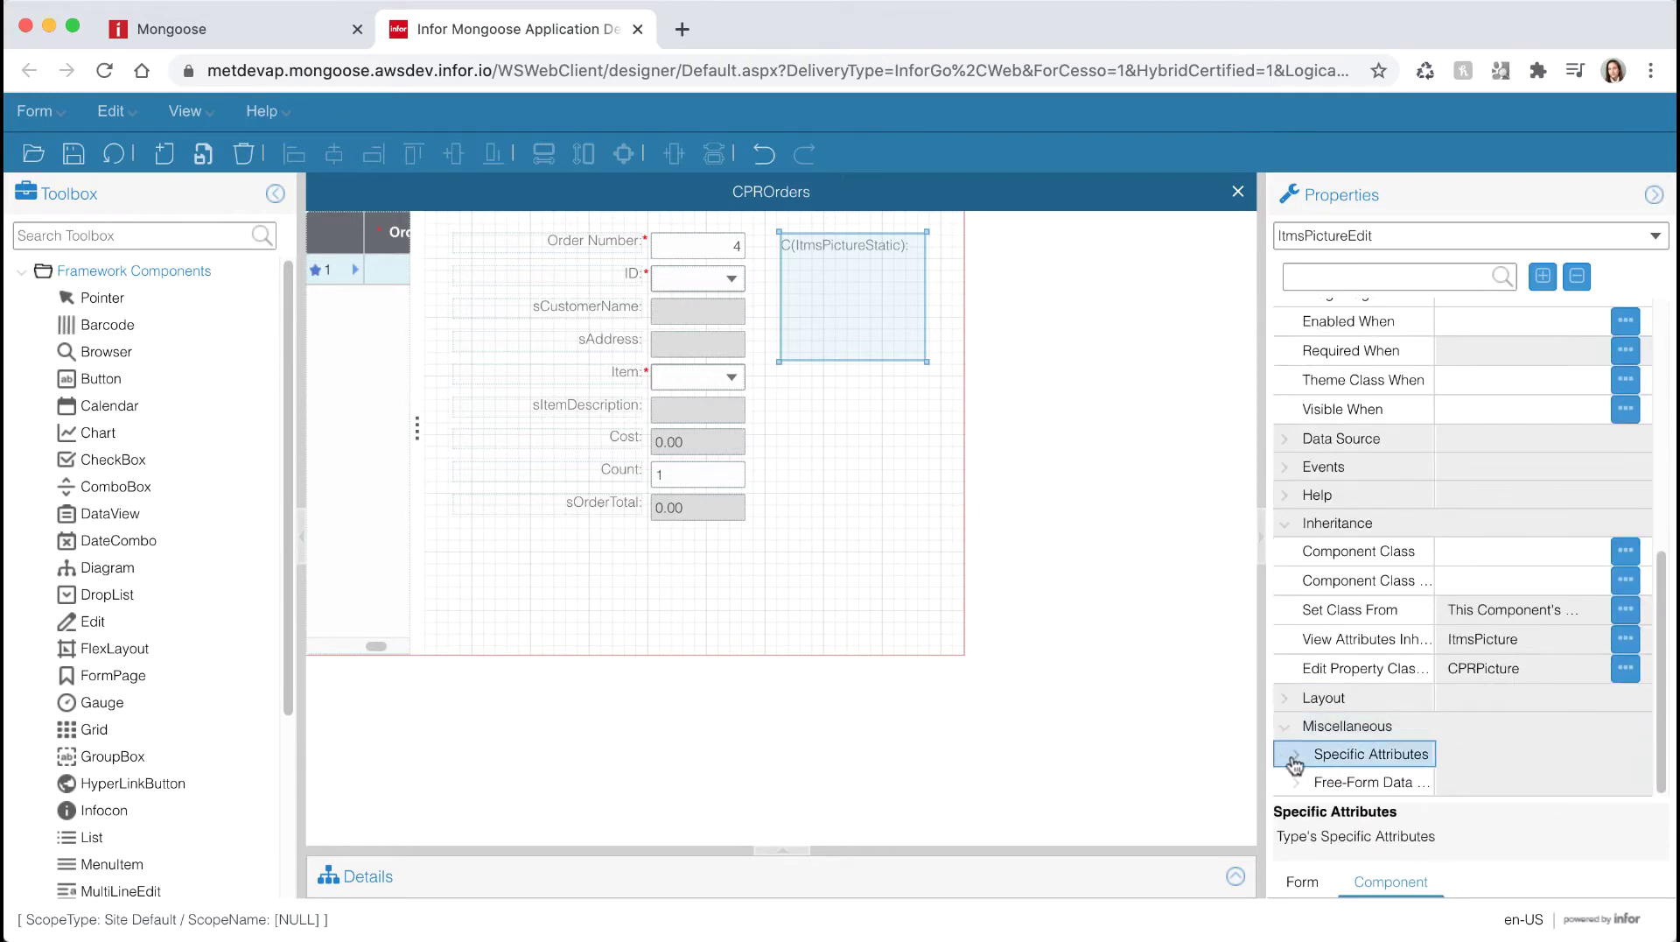
pyautogui.click(1496, 670)
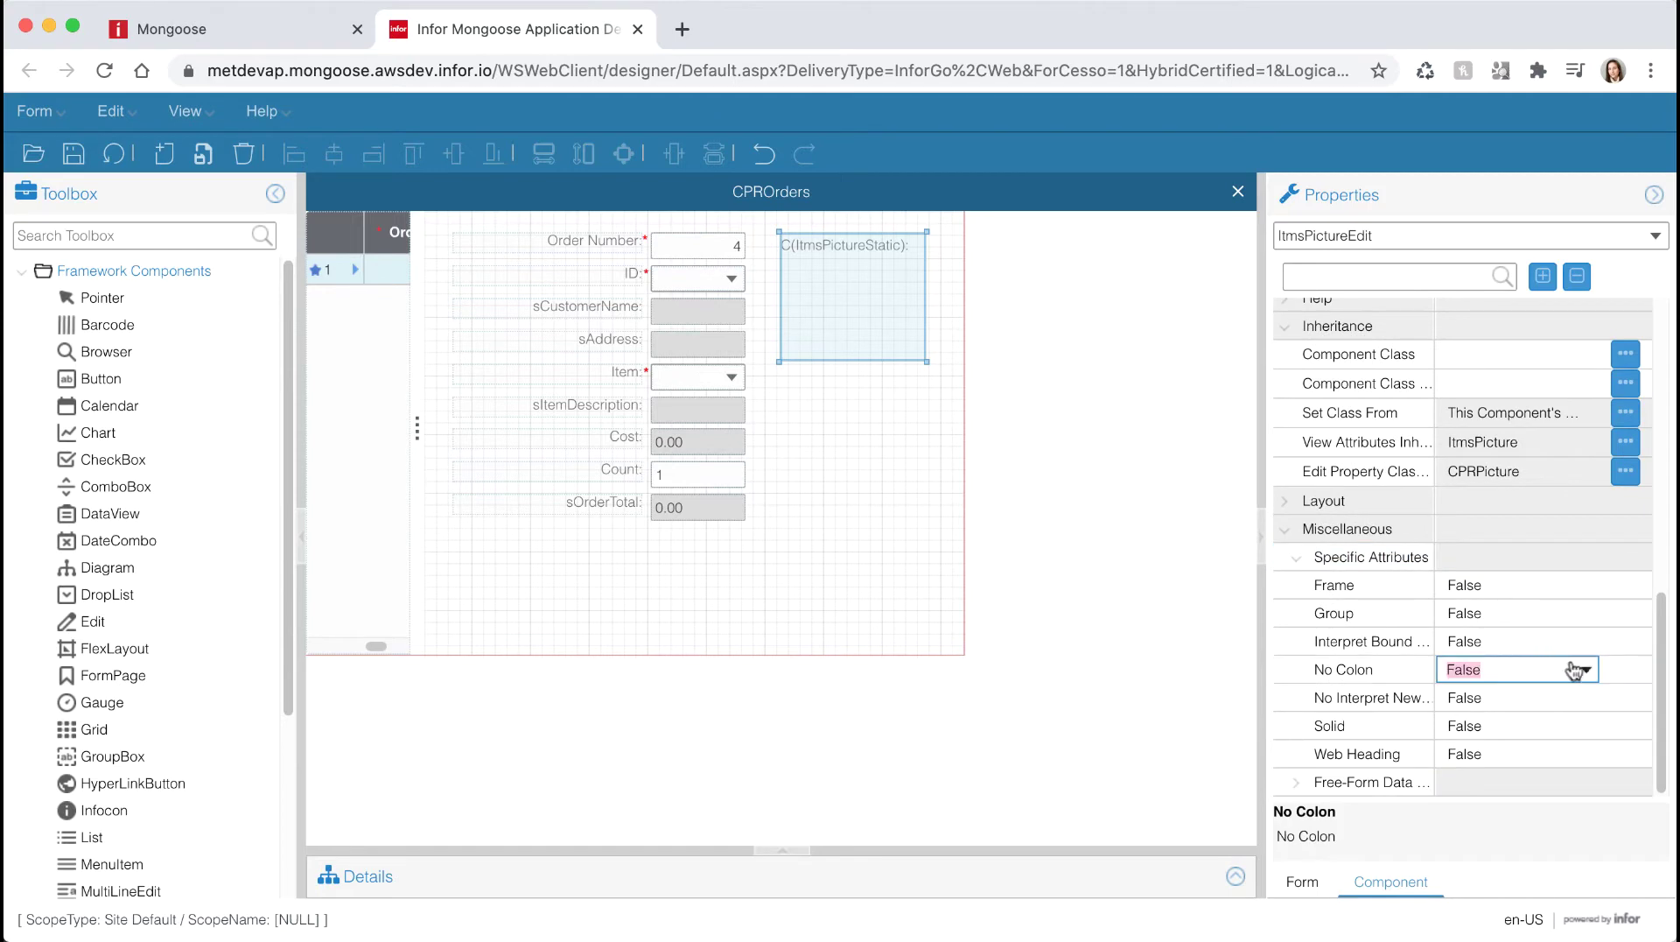
pyautogui.click(1583, 669)
pyautogui.click(1491, 700)
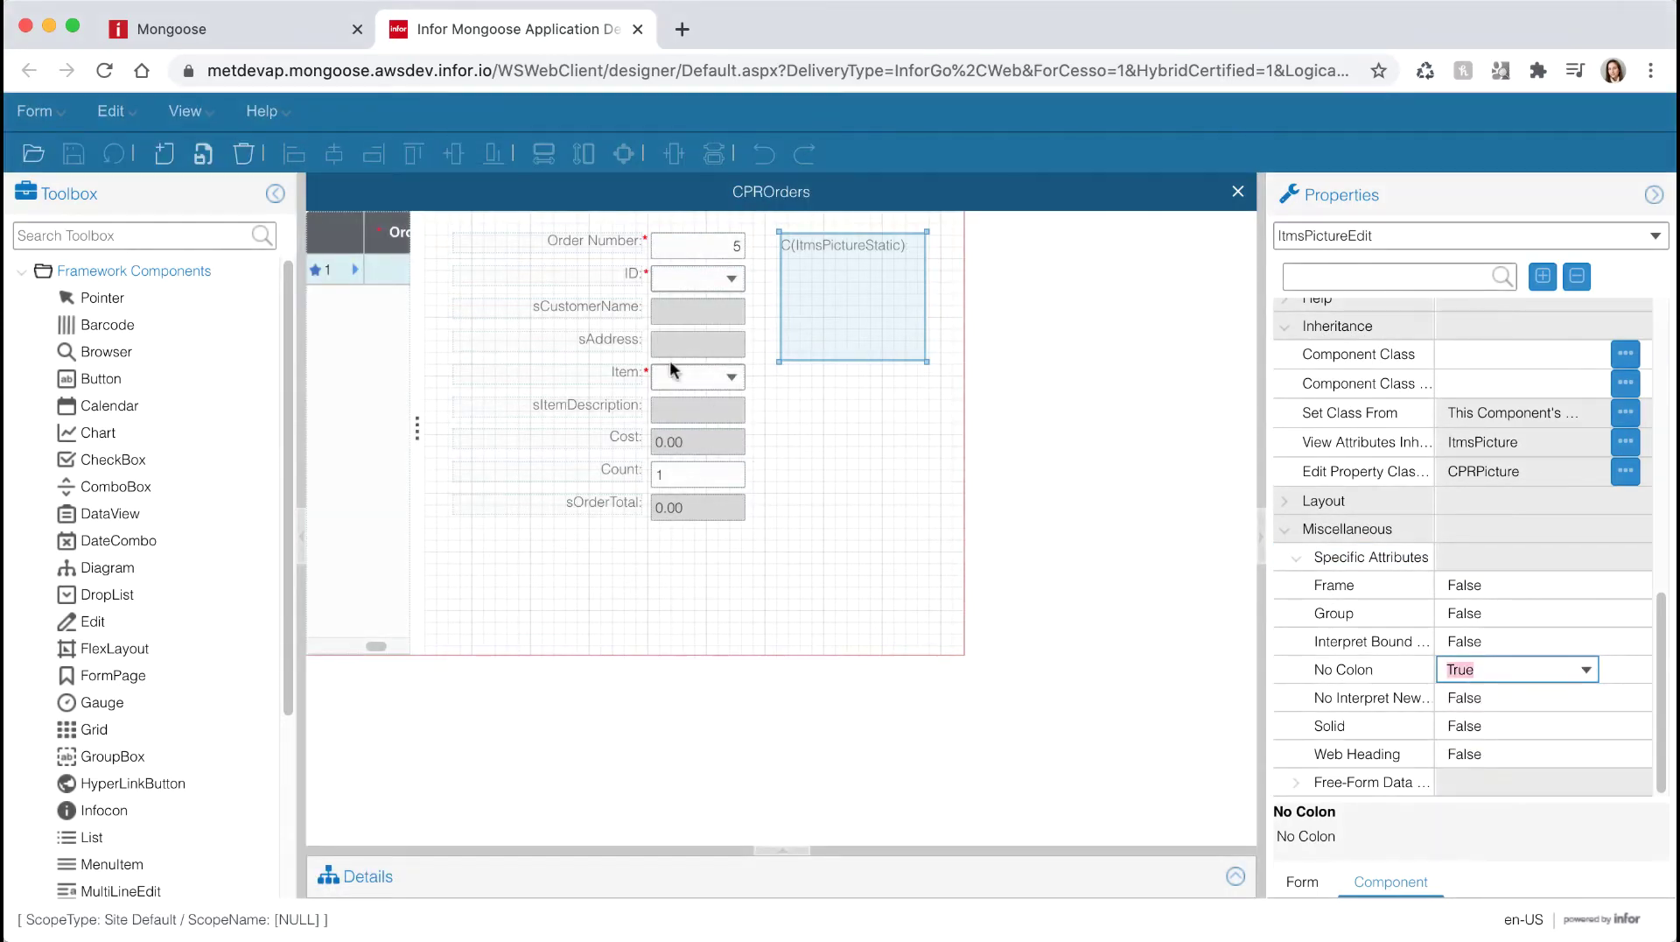
# Step: Create the missing caption strings sCustomerName and sAddress for their labels, accepting the proposed string values
pyautogui.click(602, 312)
pyautogui.click(1625, 396)
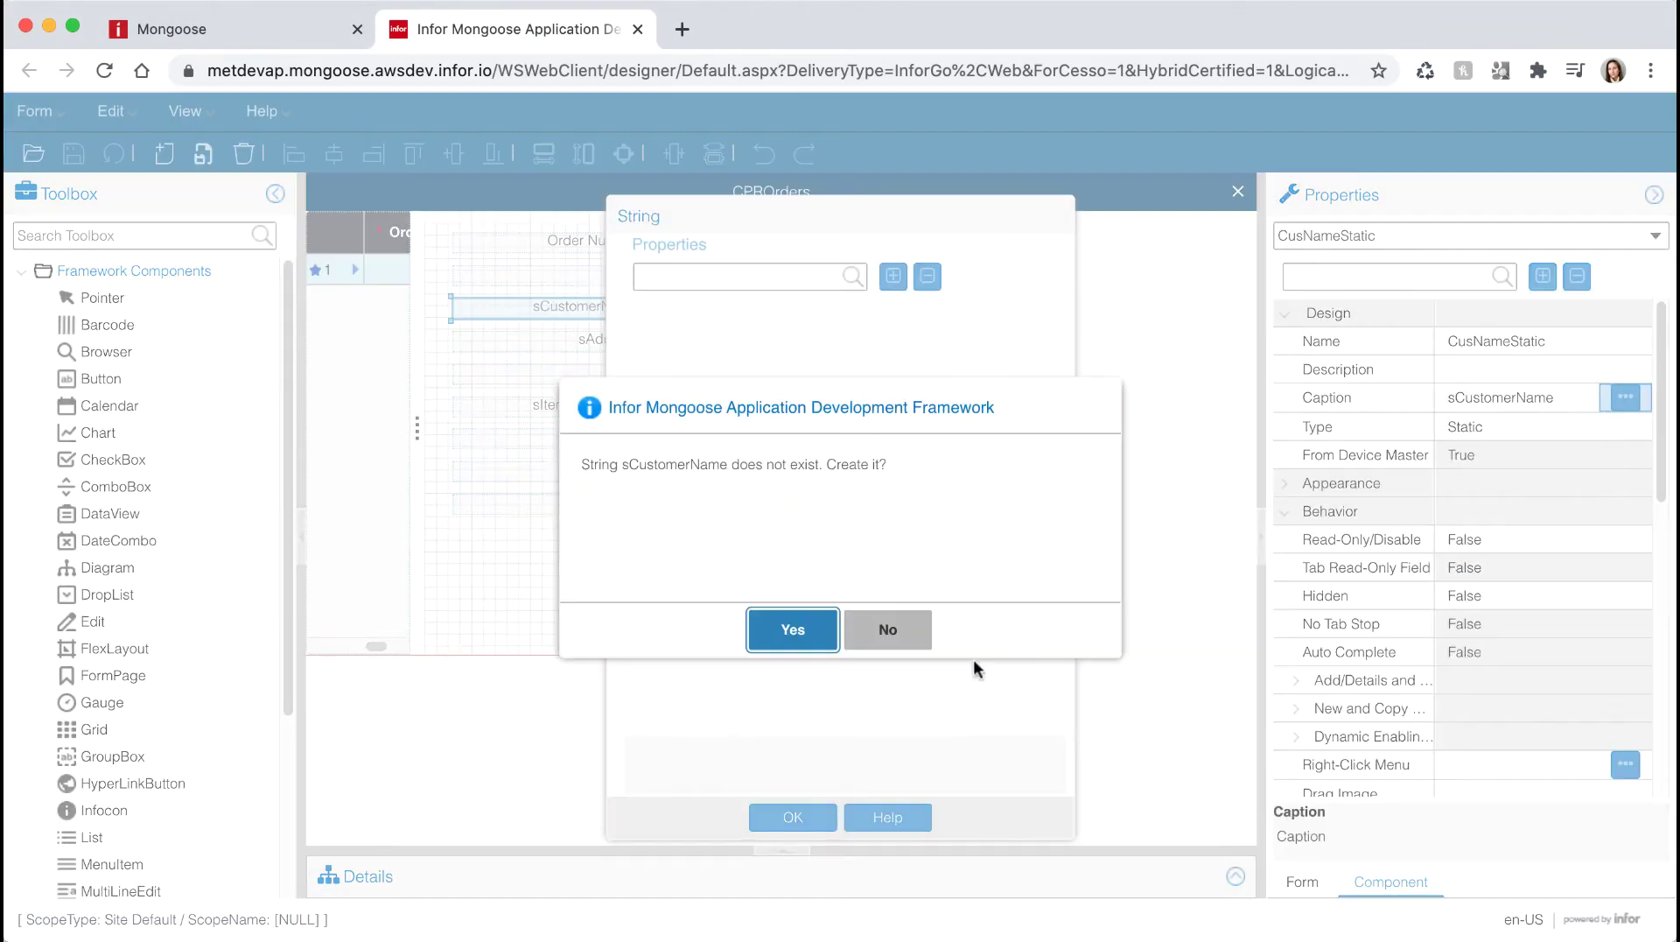
pyautogui.click(797, 632)
pyautogui.click(793, 816)
pyautogui.click(578, 340)
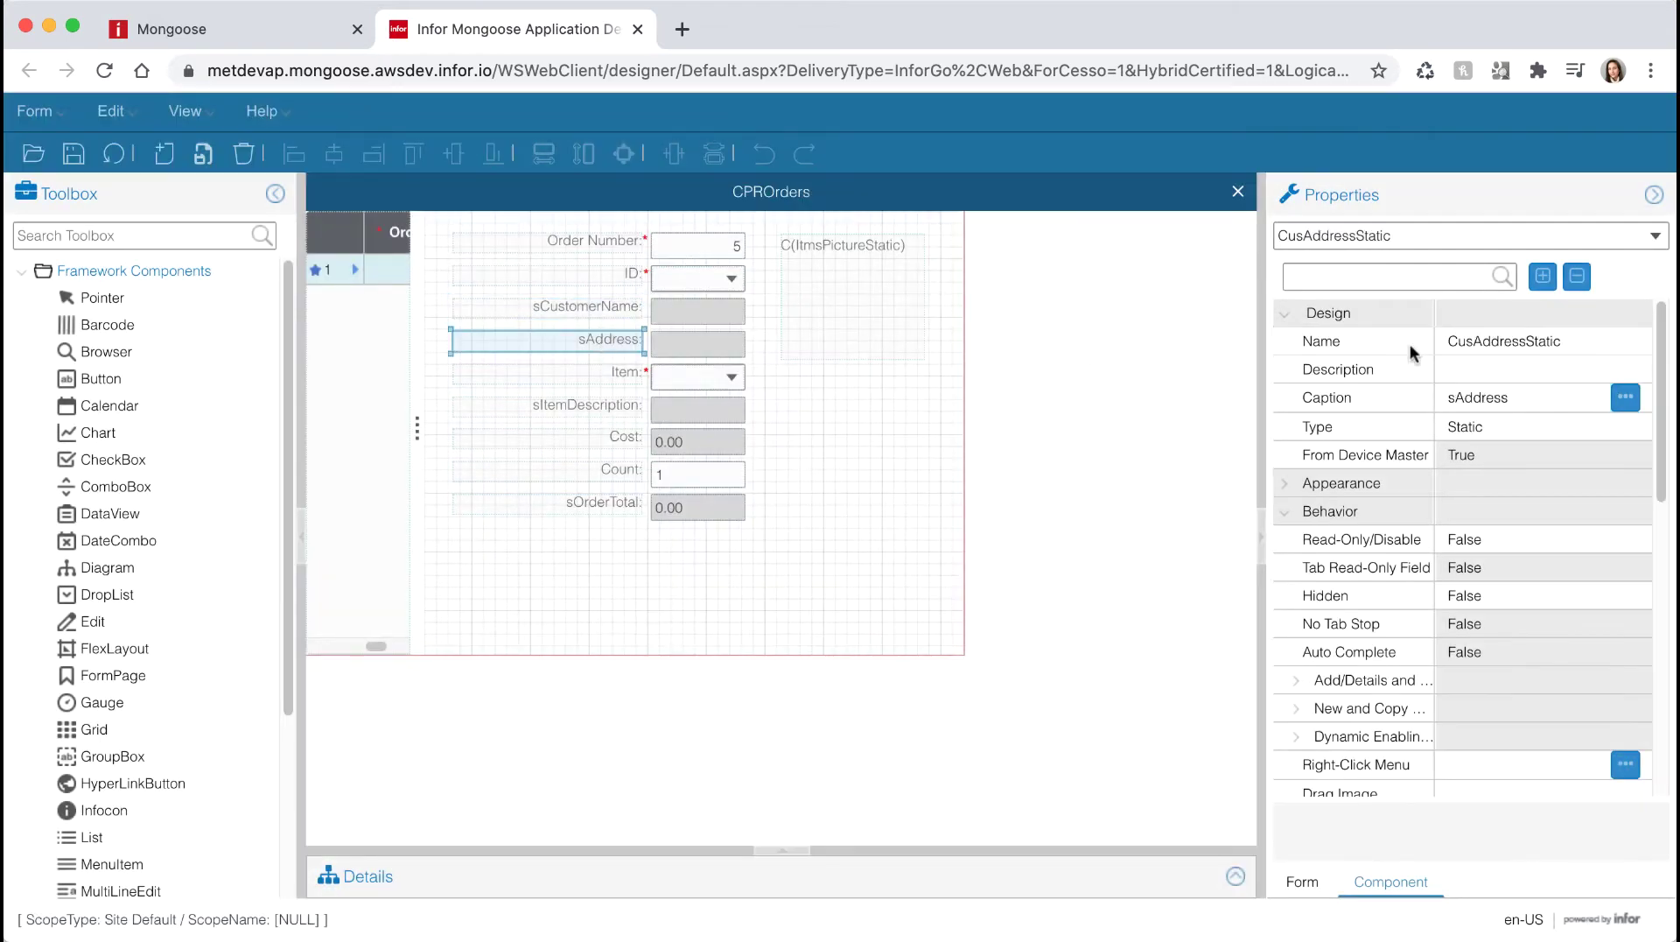
pyautogui.click(1625, 396)
pyautogui.click(821, 635)
pyautogui.click(792, 816)
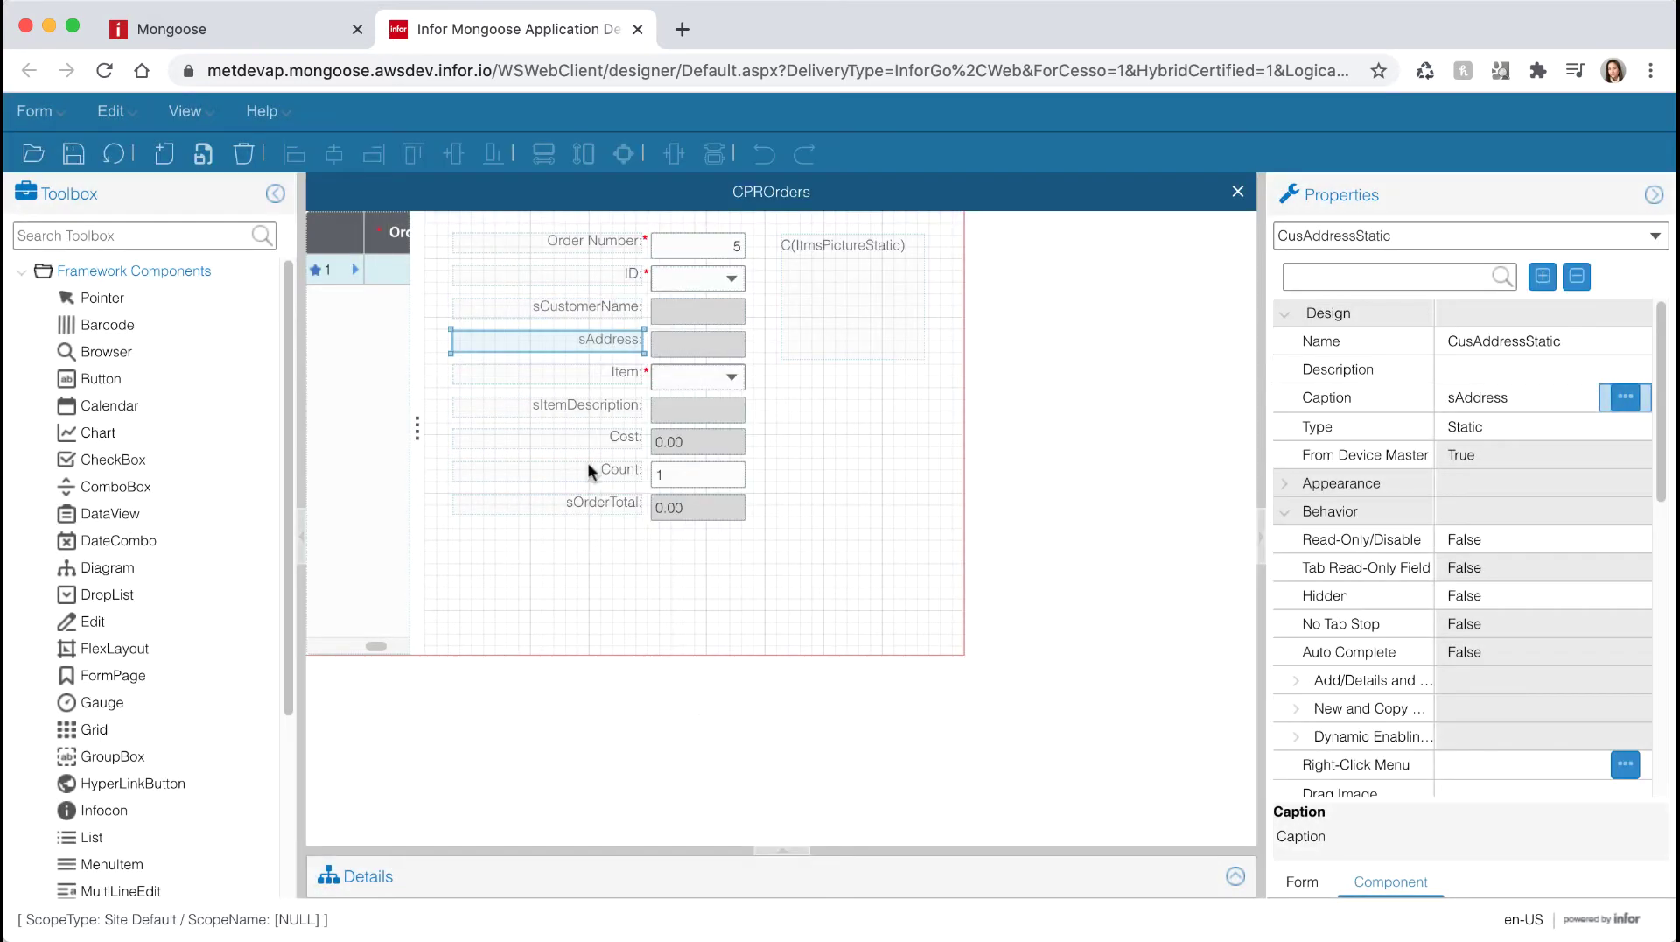
# Step: Create the caption strings sItemDescription with value Item Description and sOrderTotal with value Order Total
pyautogui.click(573, 405)
pyautogui.click(1625, 399)
pyautogui.click(797, 634)
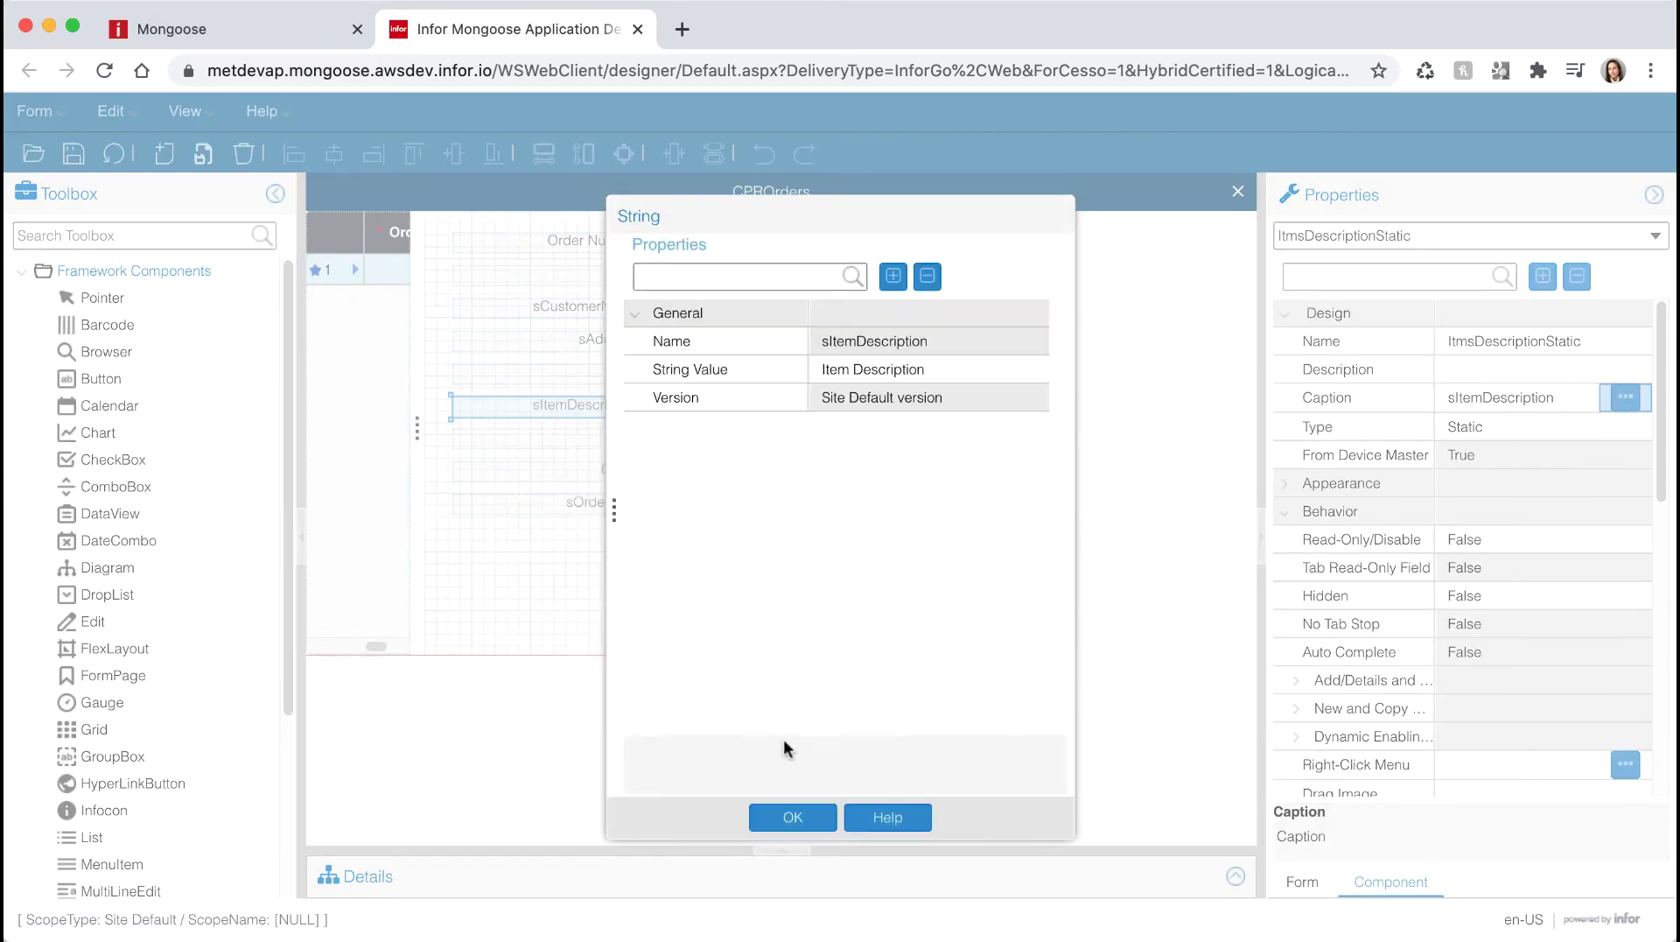
pyautogui.click(793, 817)
pyautogui.click(604, 501)
pyautogui.click(1625, 396)
pyautogui.click(798, 633)
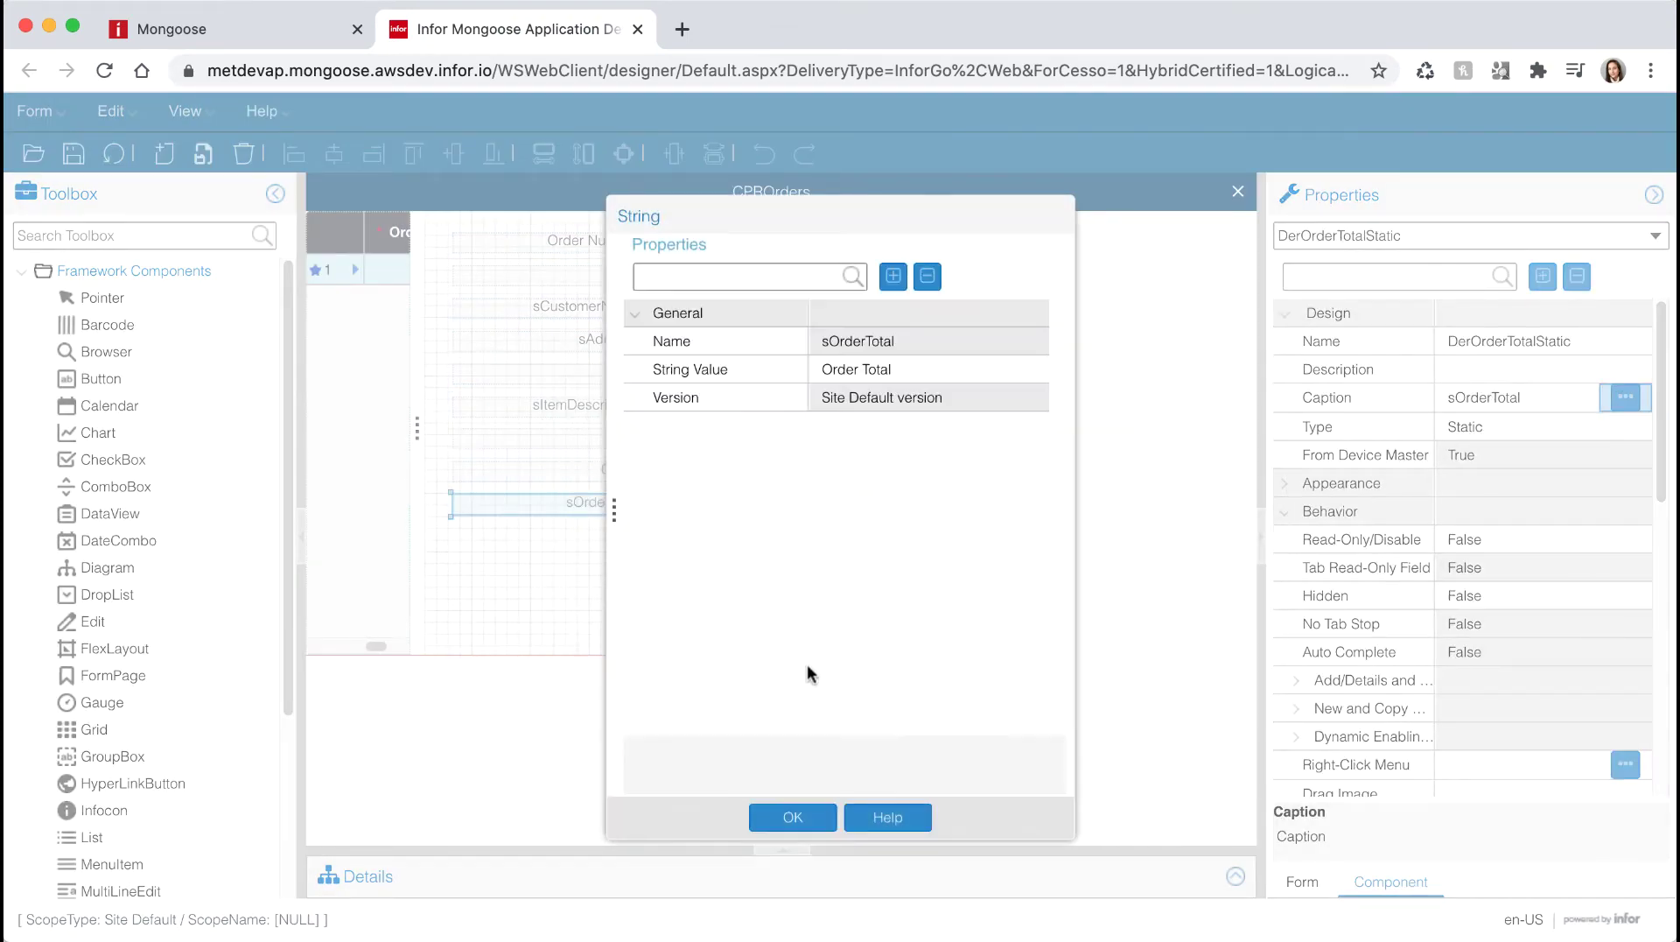
pyautogui.click(793, 816)
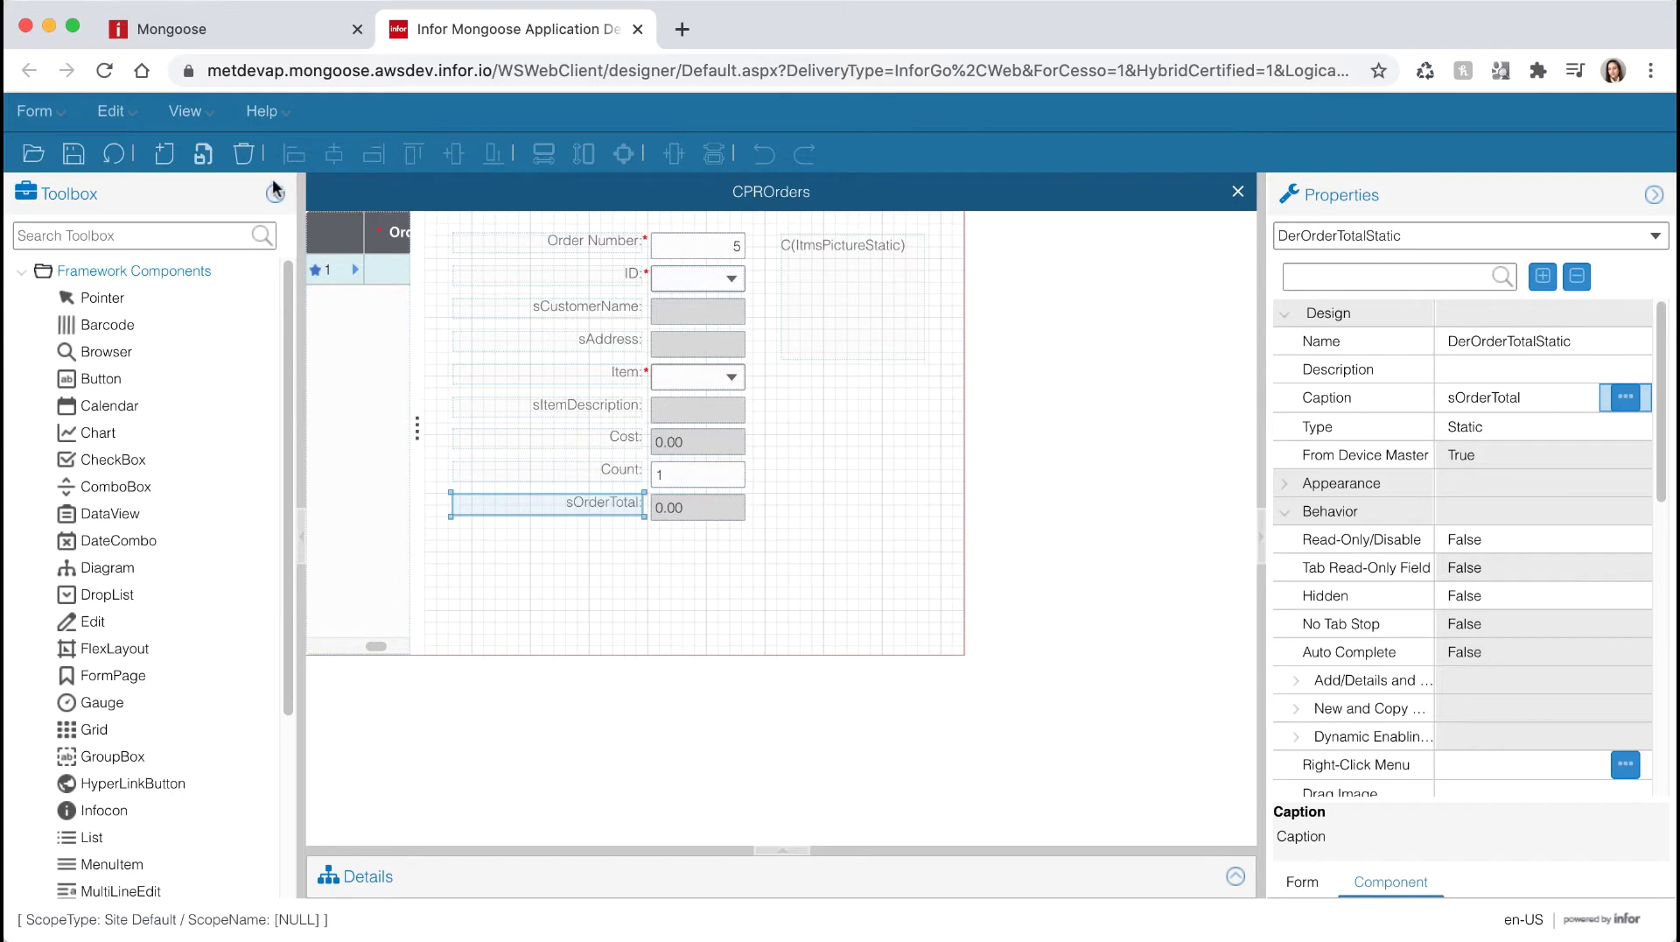
# Step: Regenerate the form in the designer and reopen CPROrders in Mongoose
pyautogui.click(116, 156)
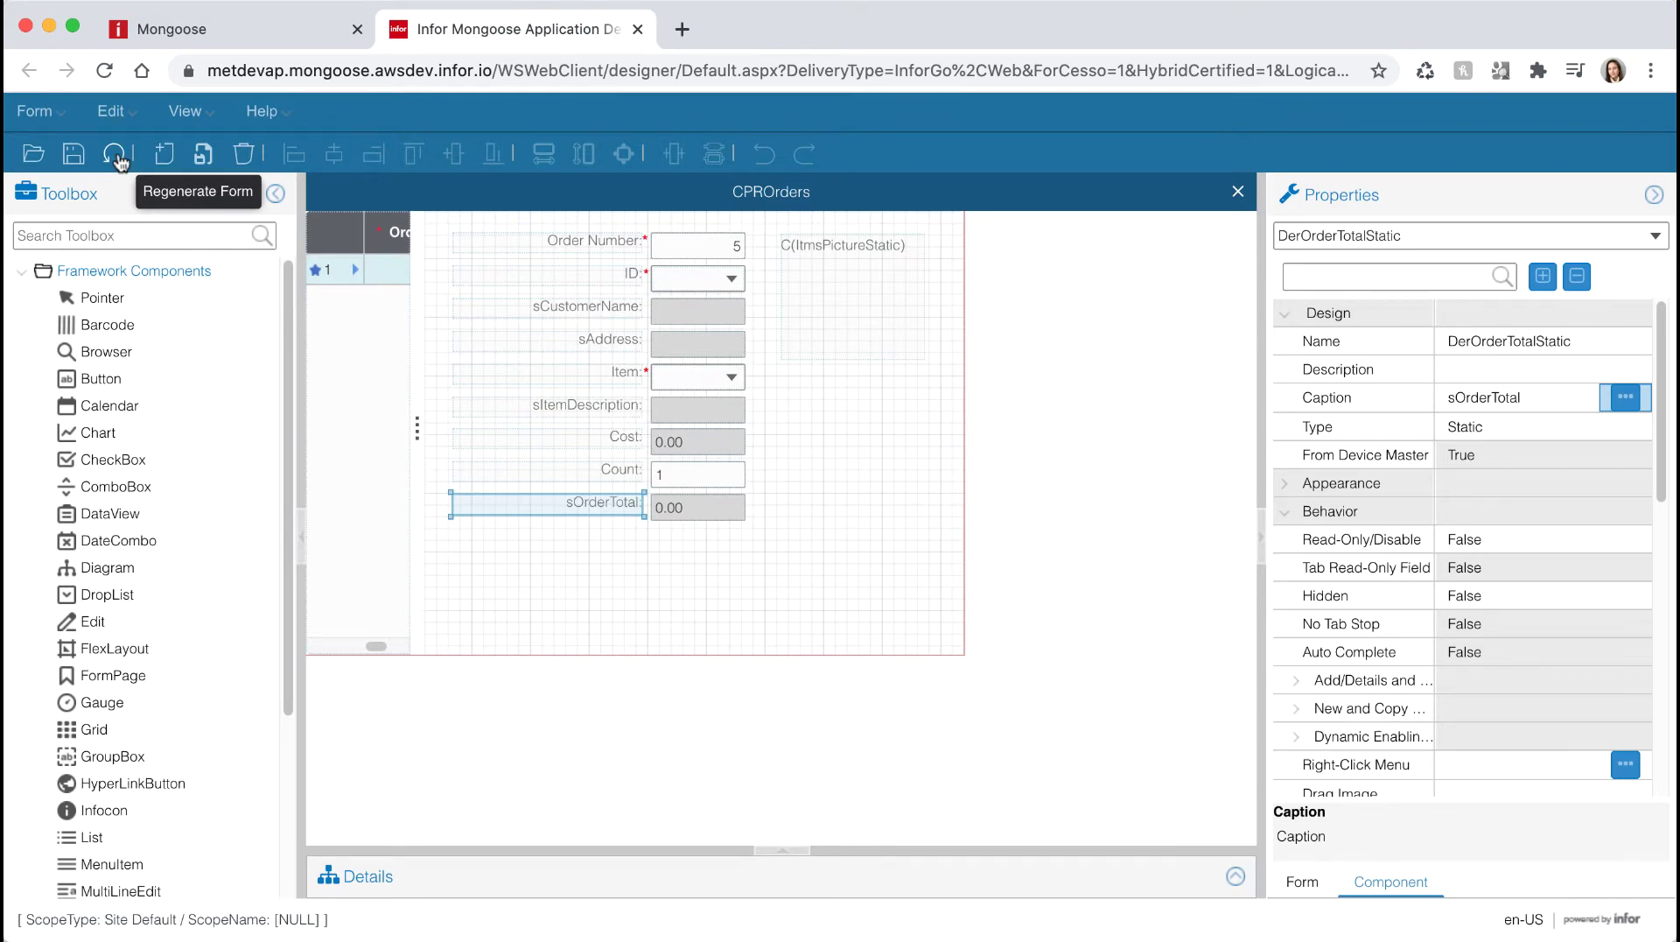
pyautogui.click(144, 33)
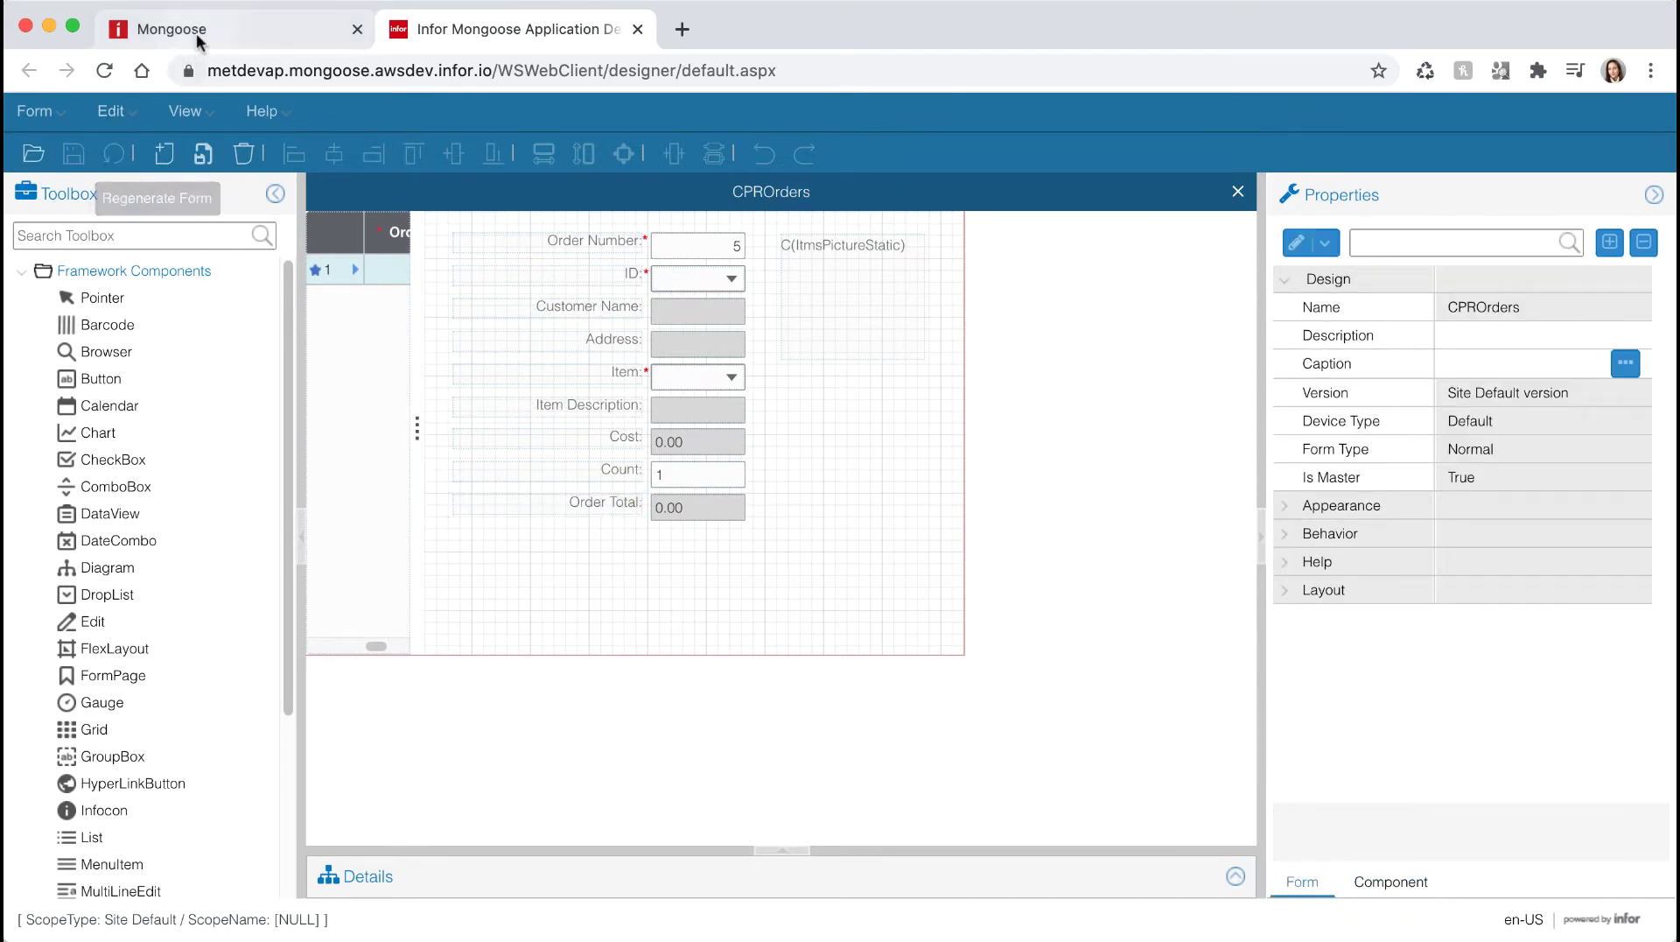
pyautogui.click(1657, 232)
pyautogui.click(151, 154)
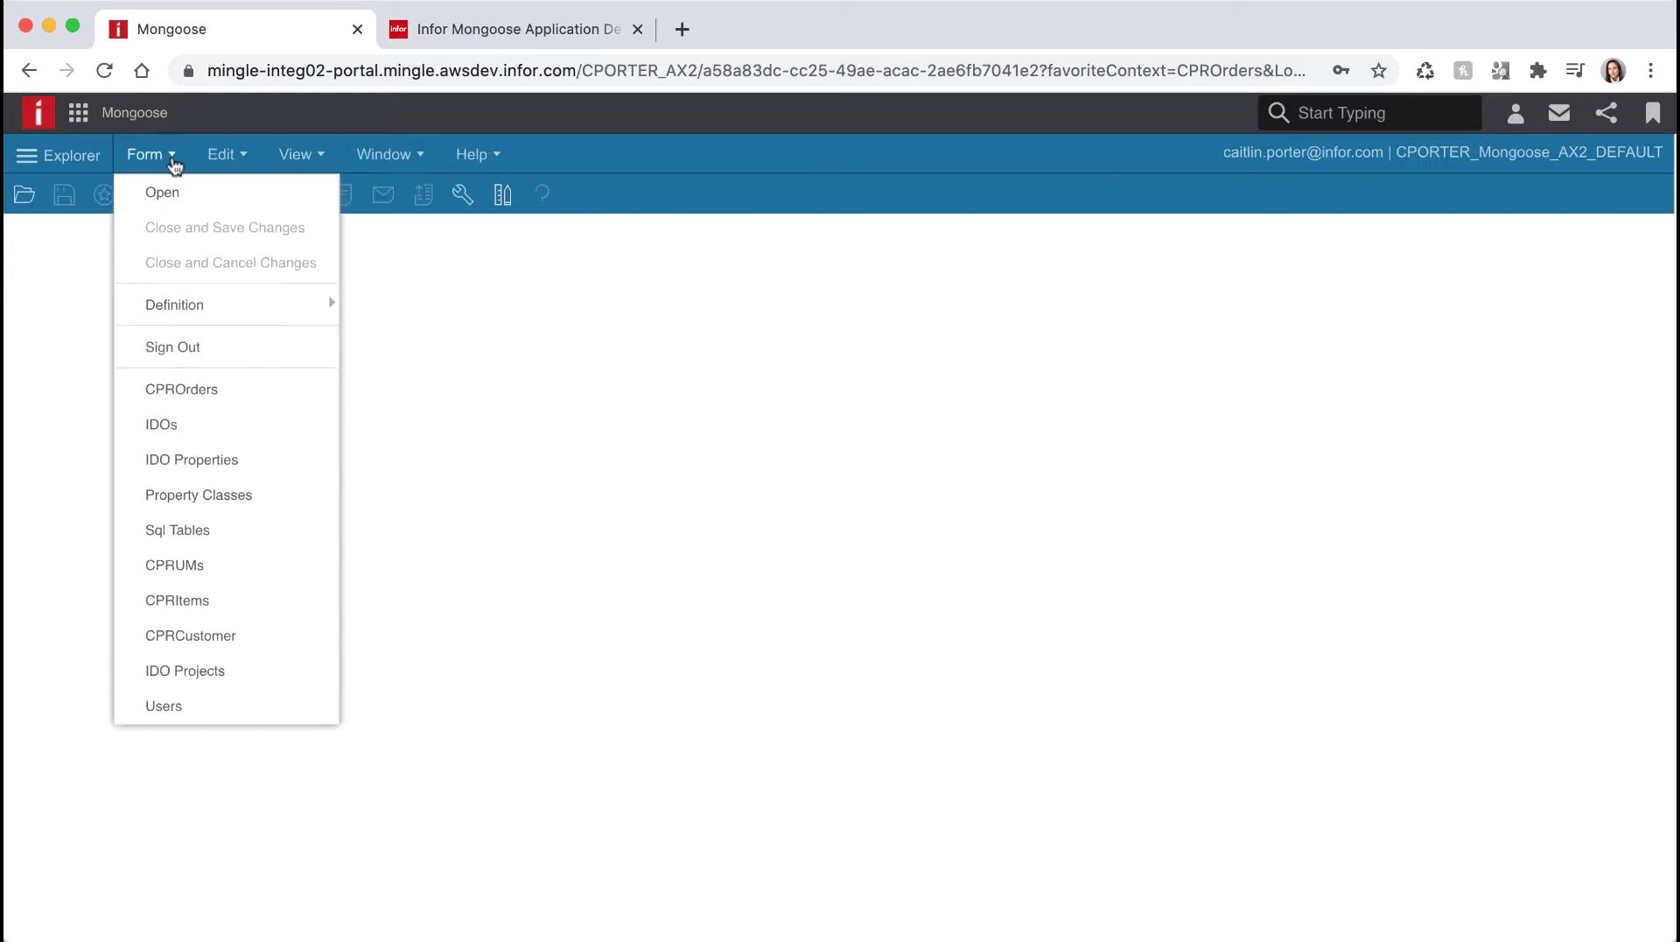
pyautogui.click(182, 390)
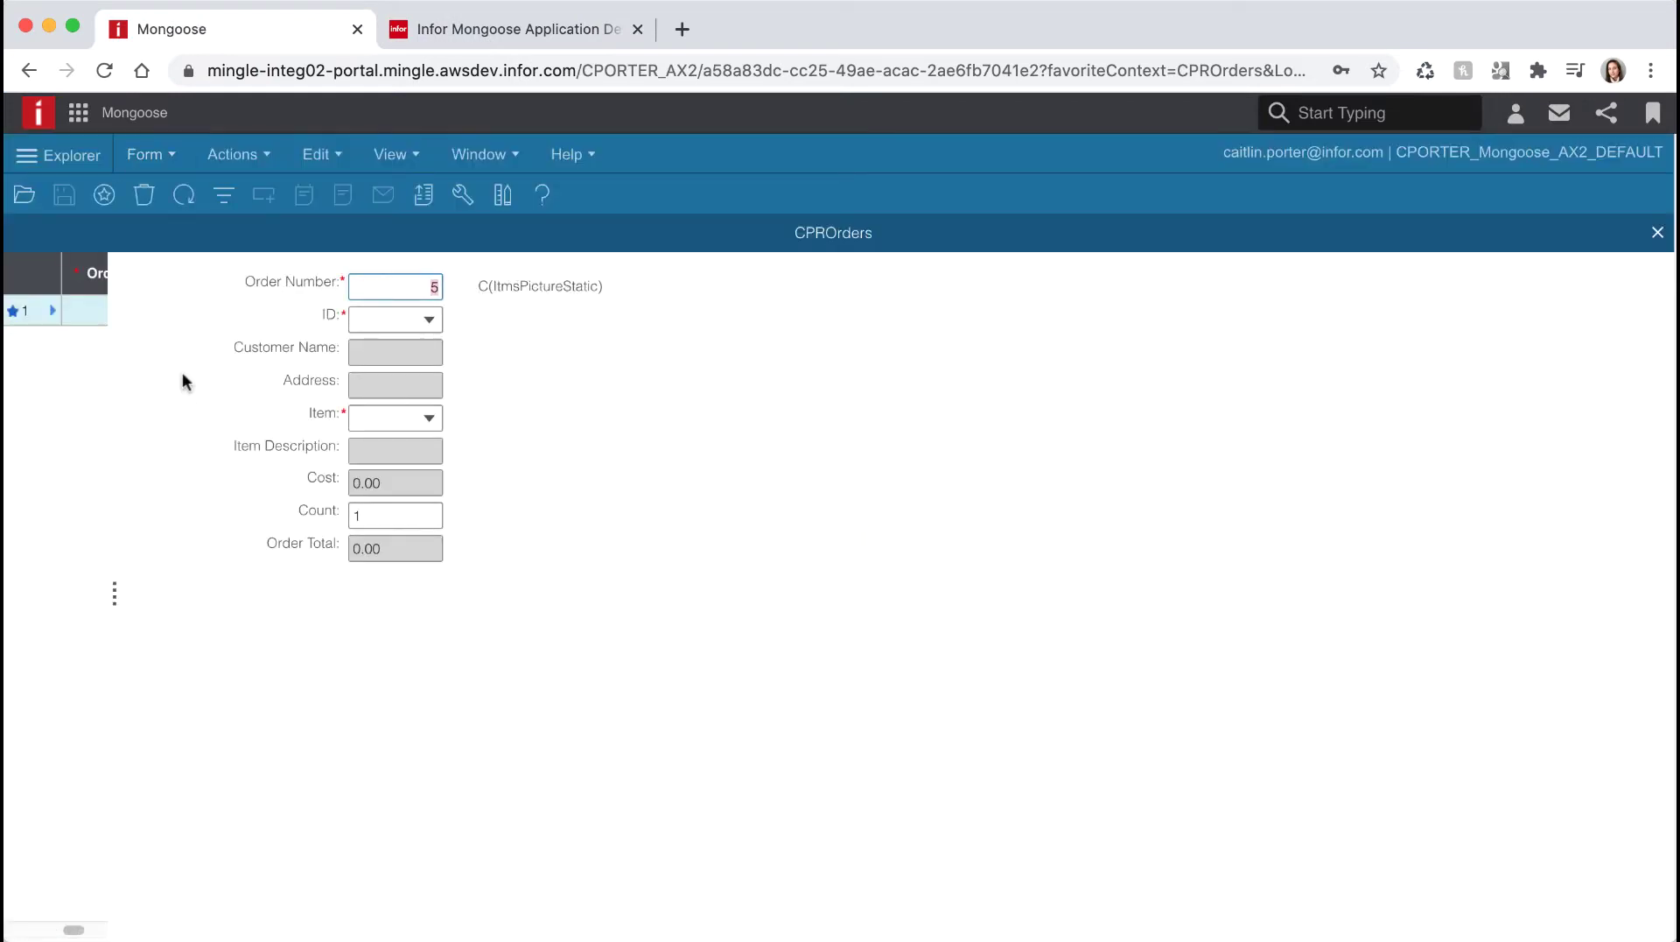
# Step: Load the existing orders and go through records 2 to 4 to check their item pictures and totals
pyautogui.click(183, 194)
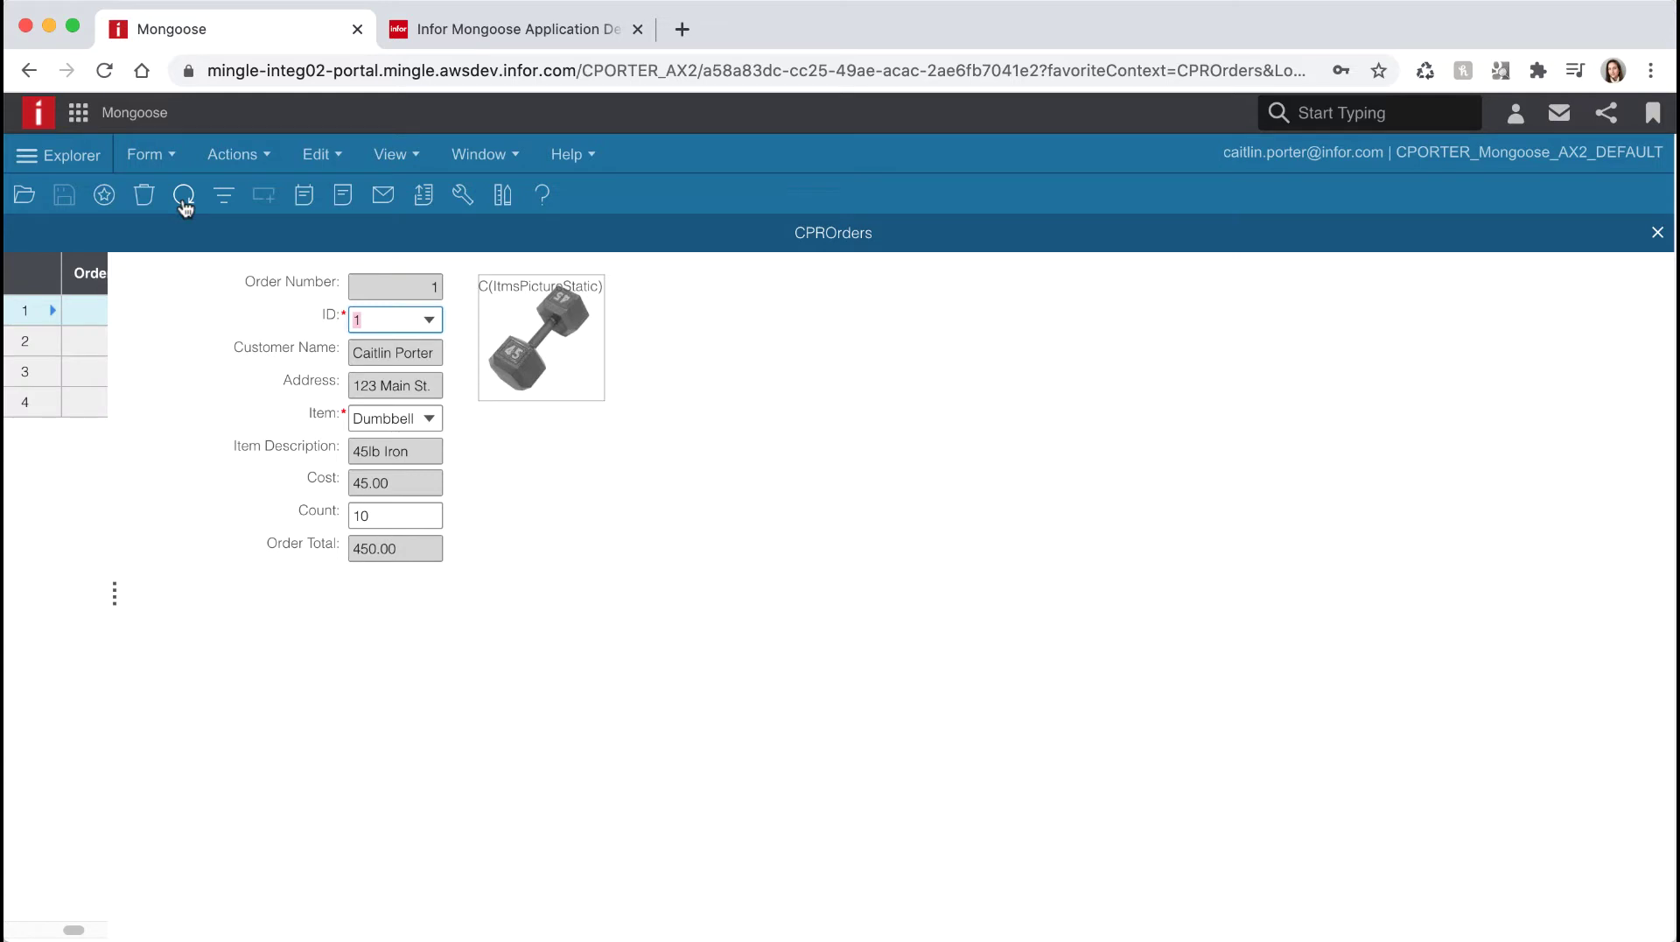
pyautogui.click(86, 340)
pyautogui.click(79, 373)
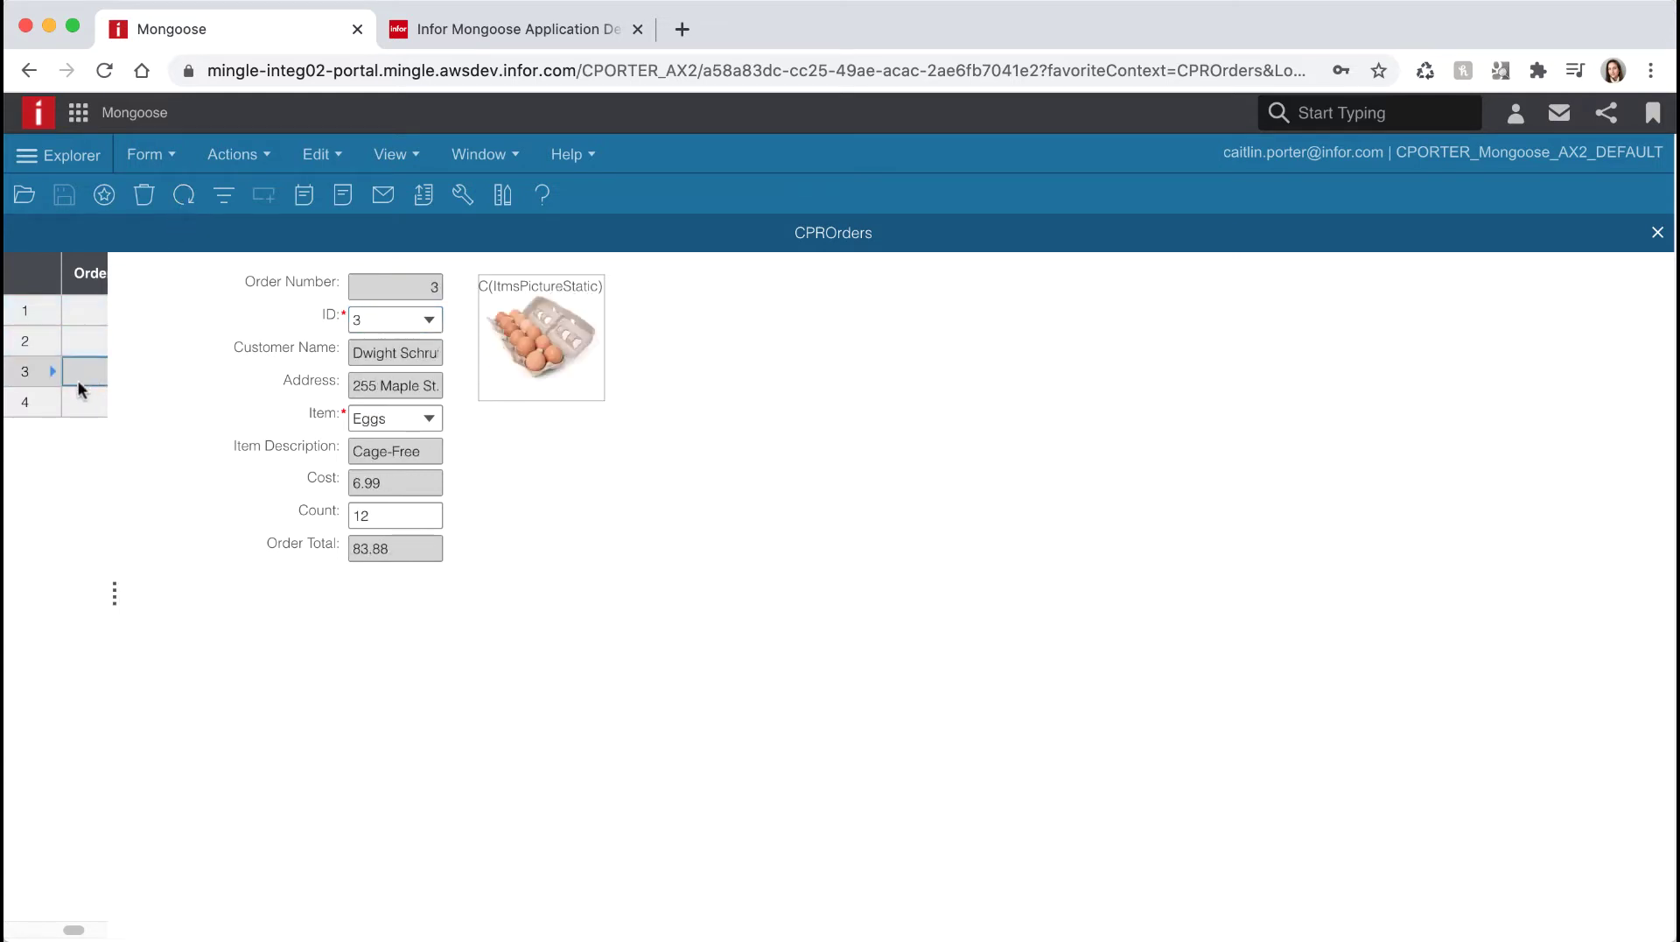
pyautogui.click(77, 403)
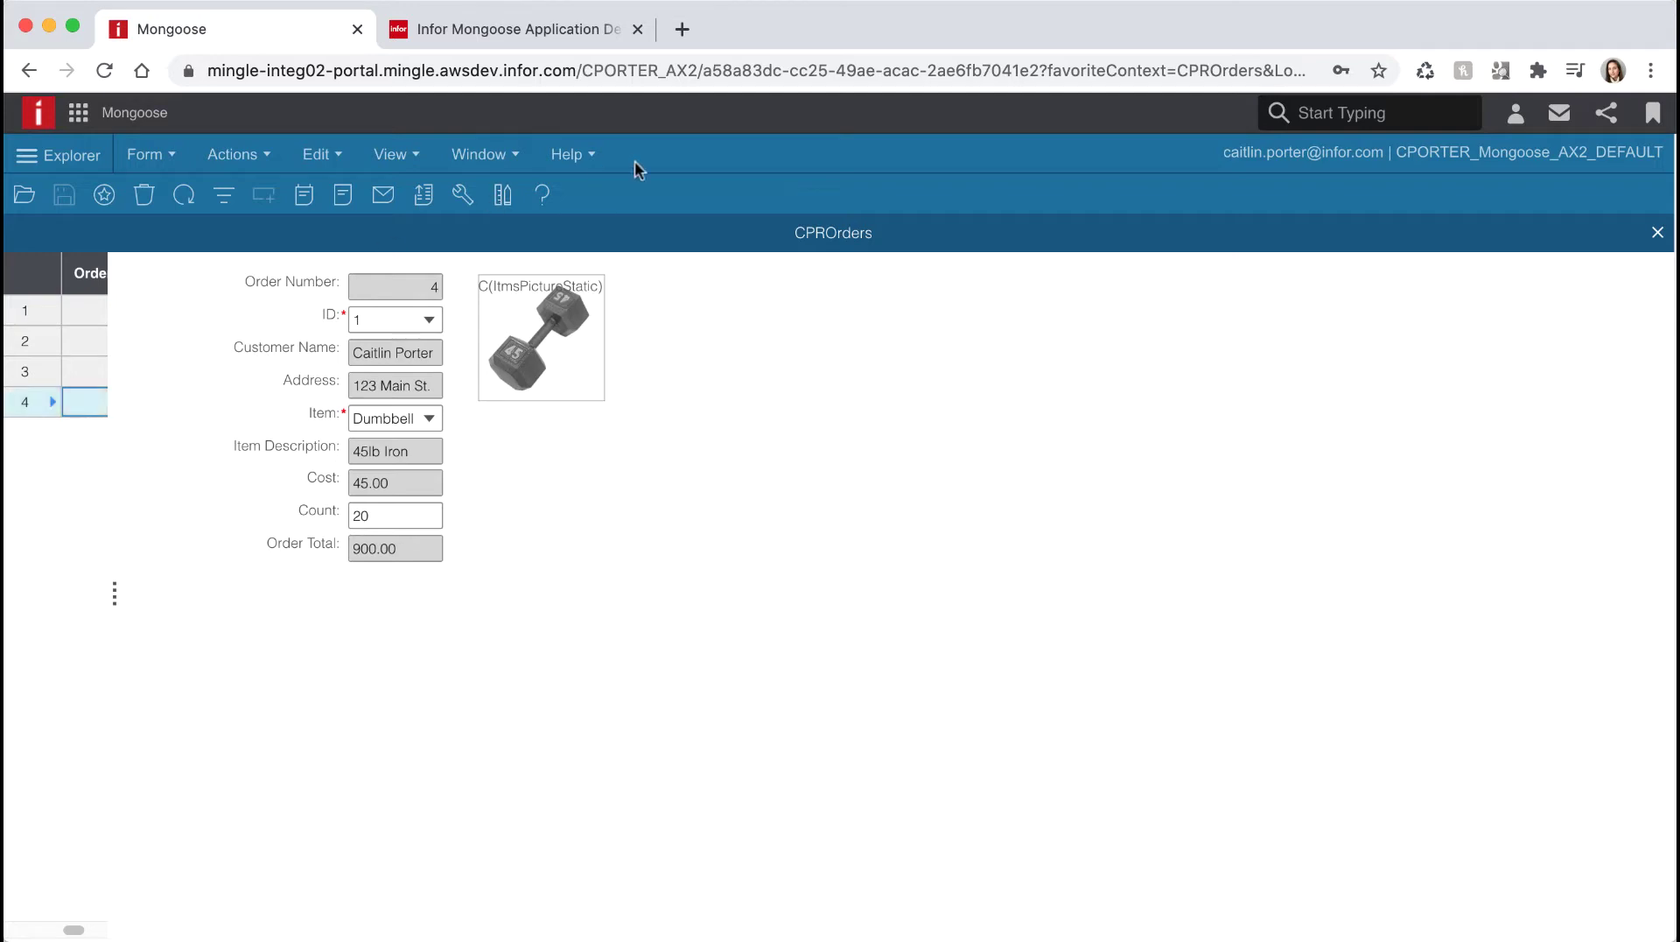
# Step: In the form designer, set the item picture's Image and Text formatting to ImageOnly and save the form
pyautogui.click(595, 31)
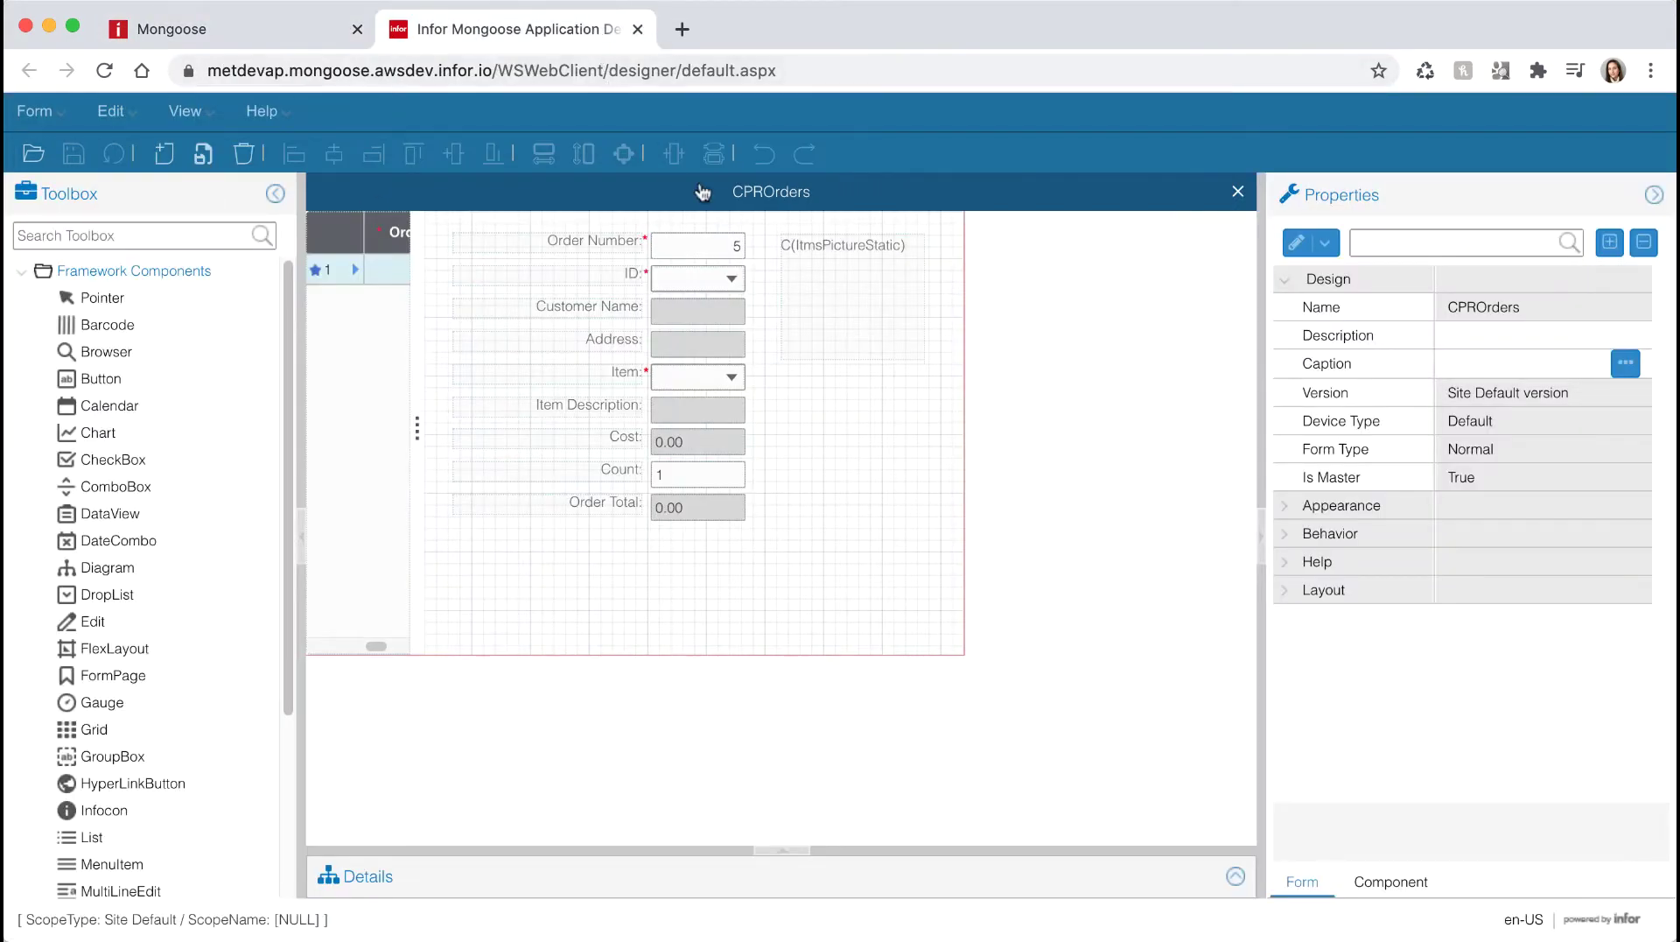
pyautogui.click(819, 262)
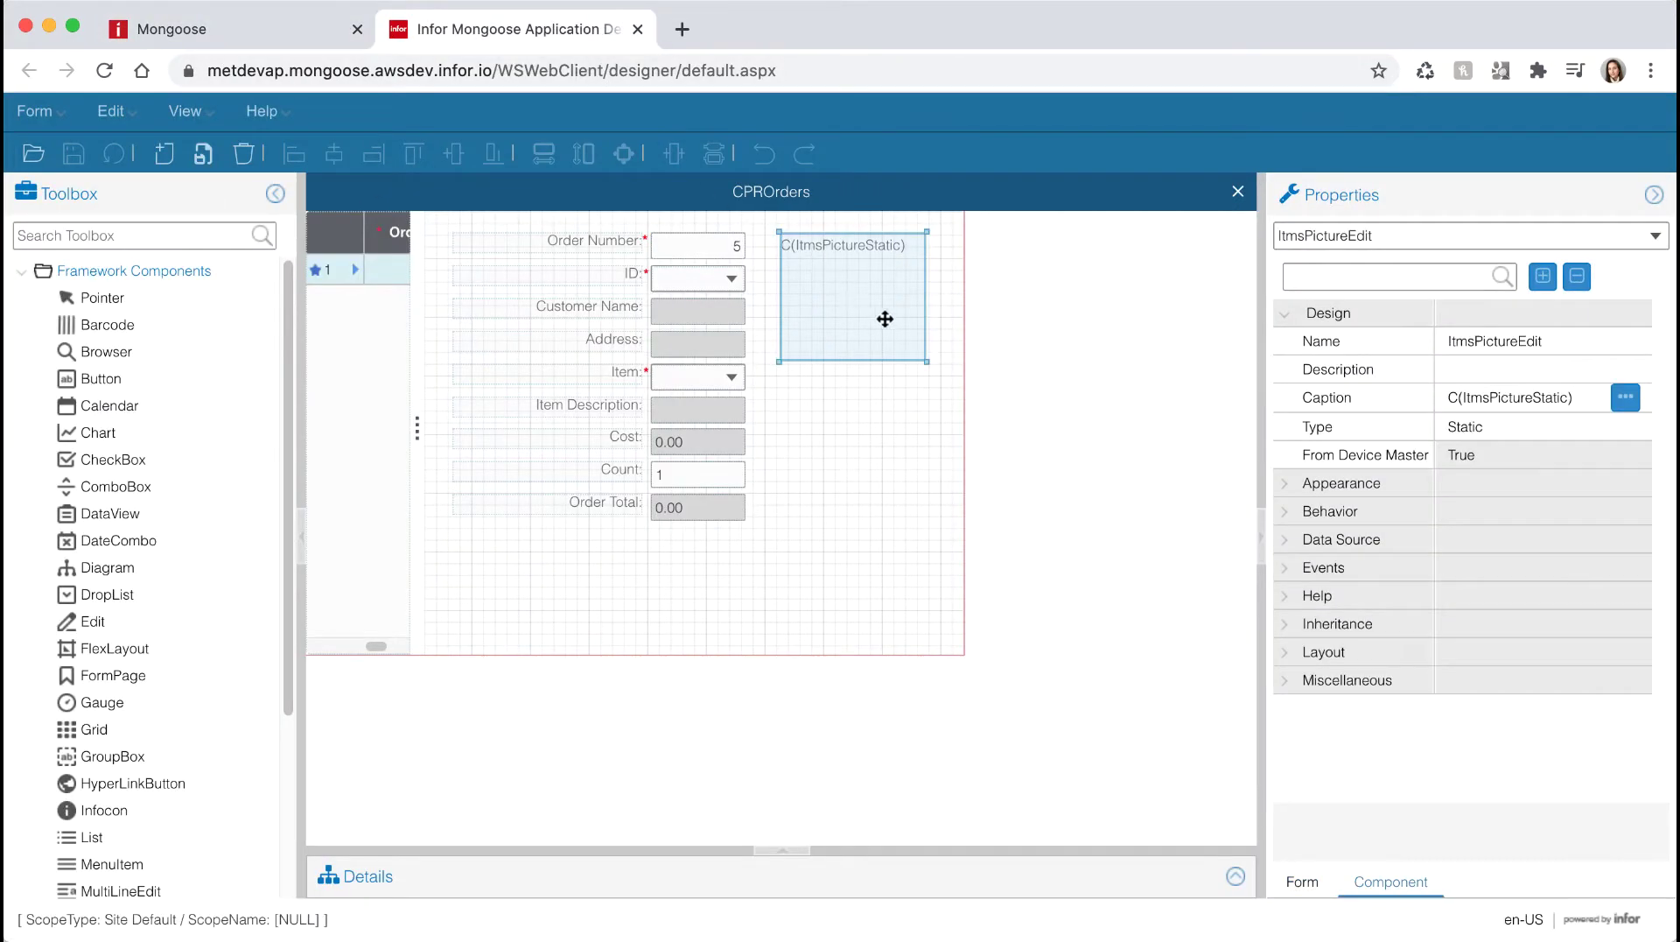
pyautogui.click(1285, 539)
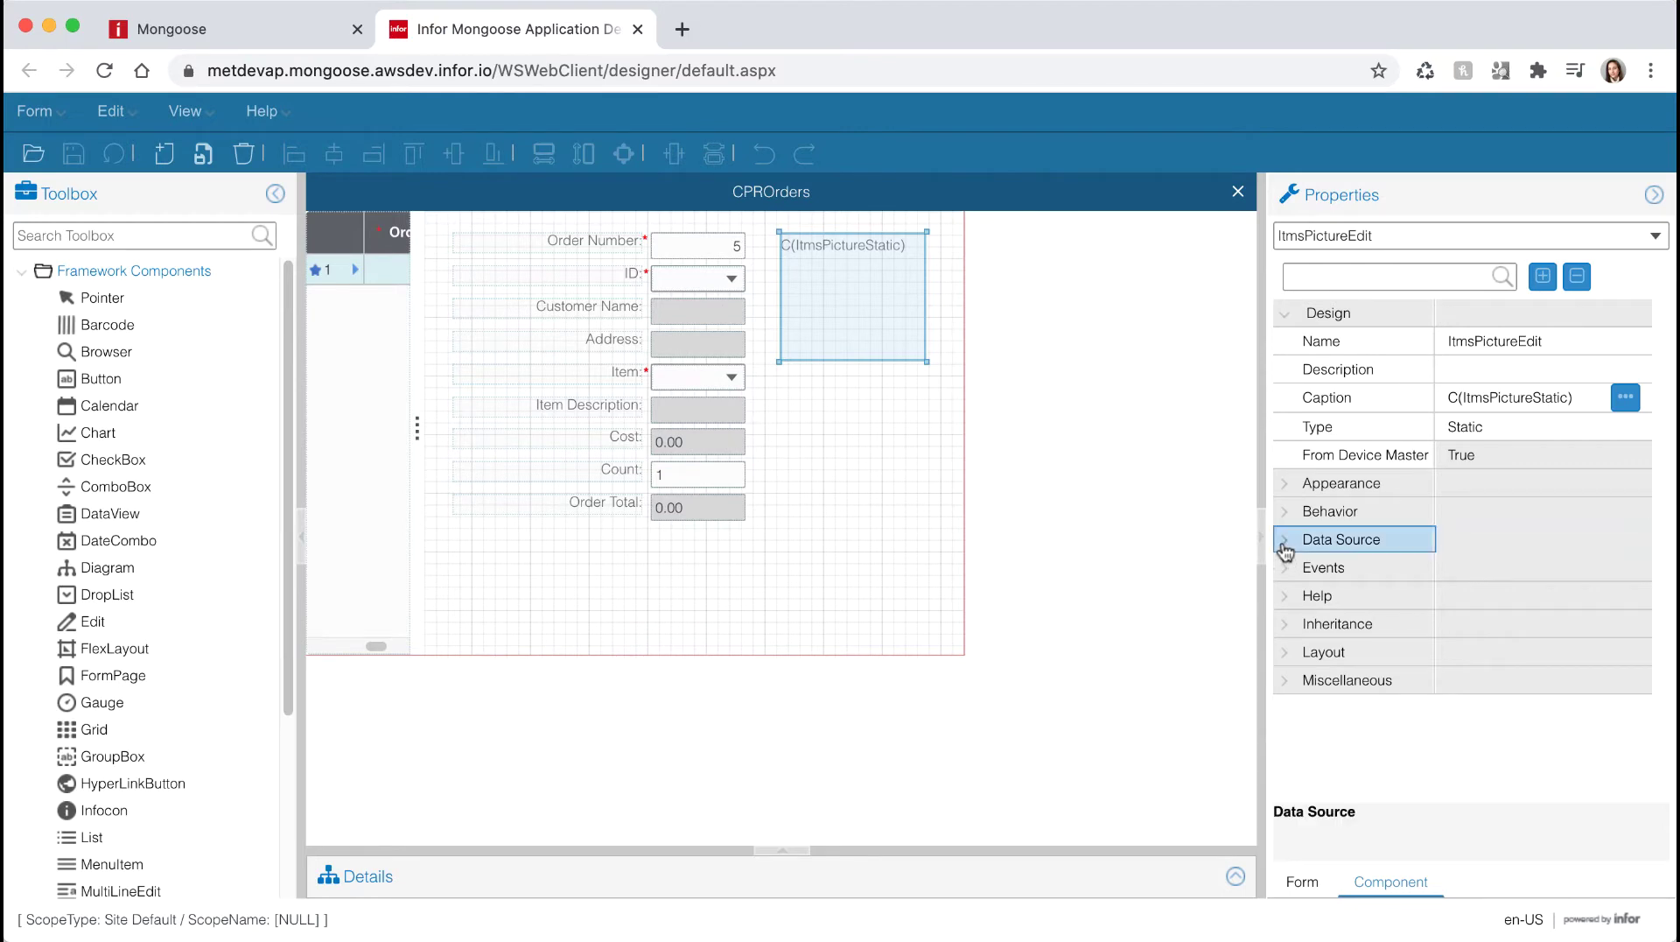
pyautogui.scroll(-3, 1304, 560)
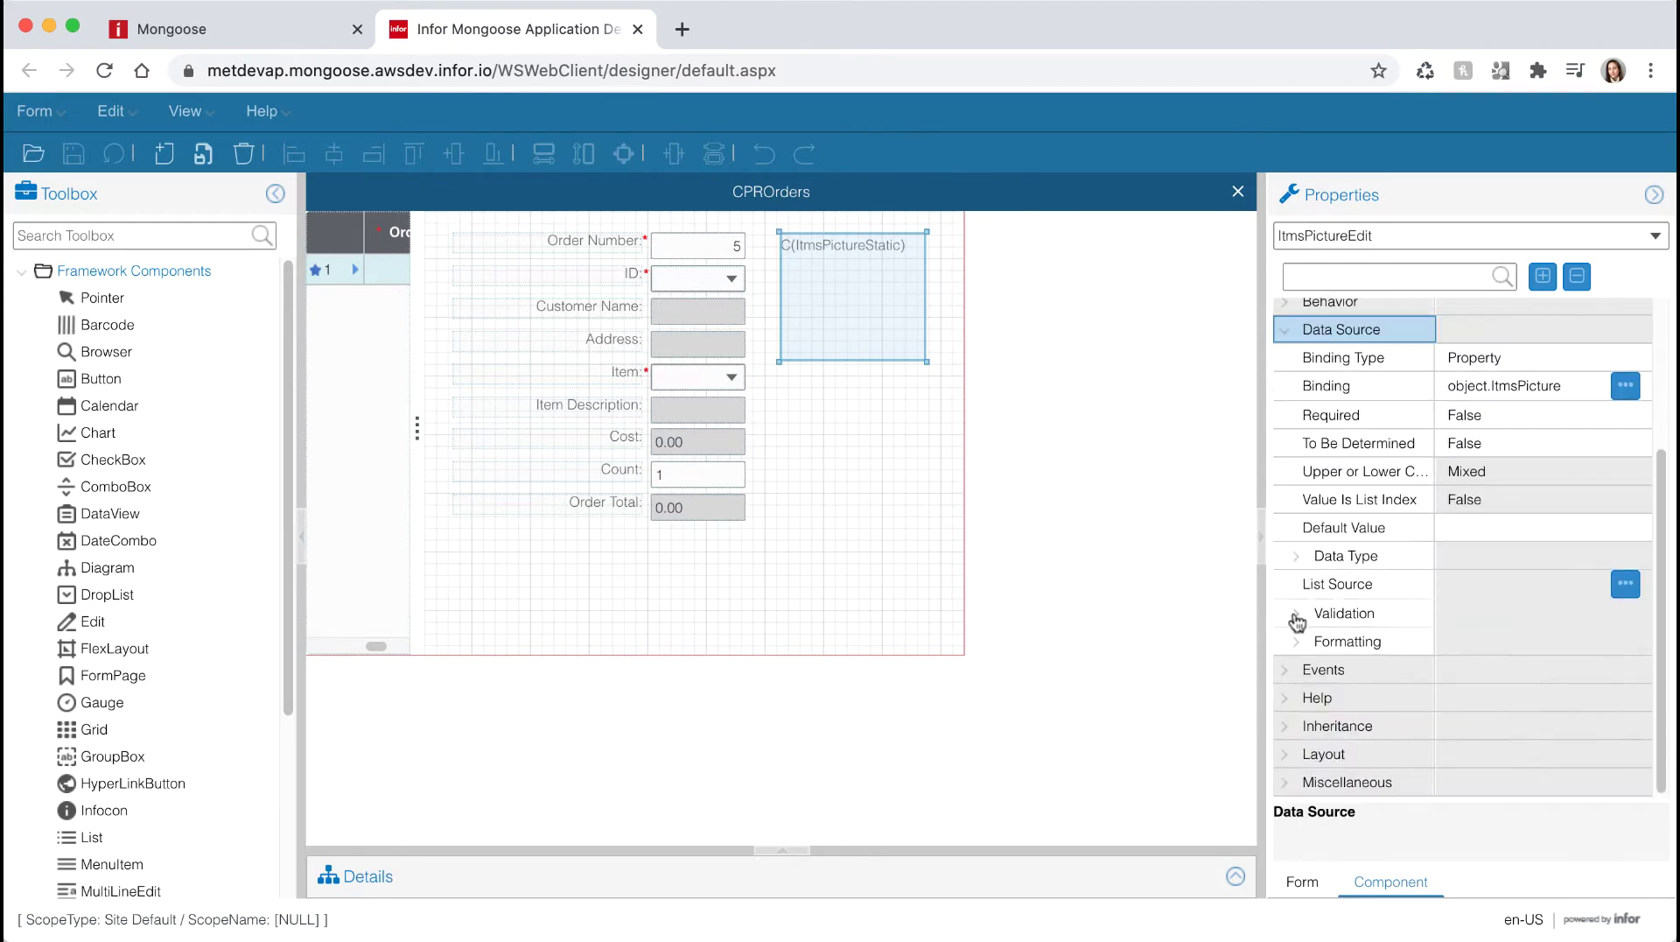
pyautogui.click(1296, 641)
pyautogui.scroll(-2, 1400, 692)
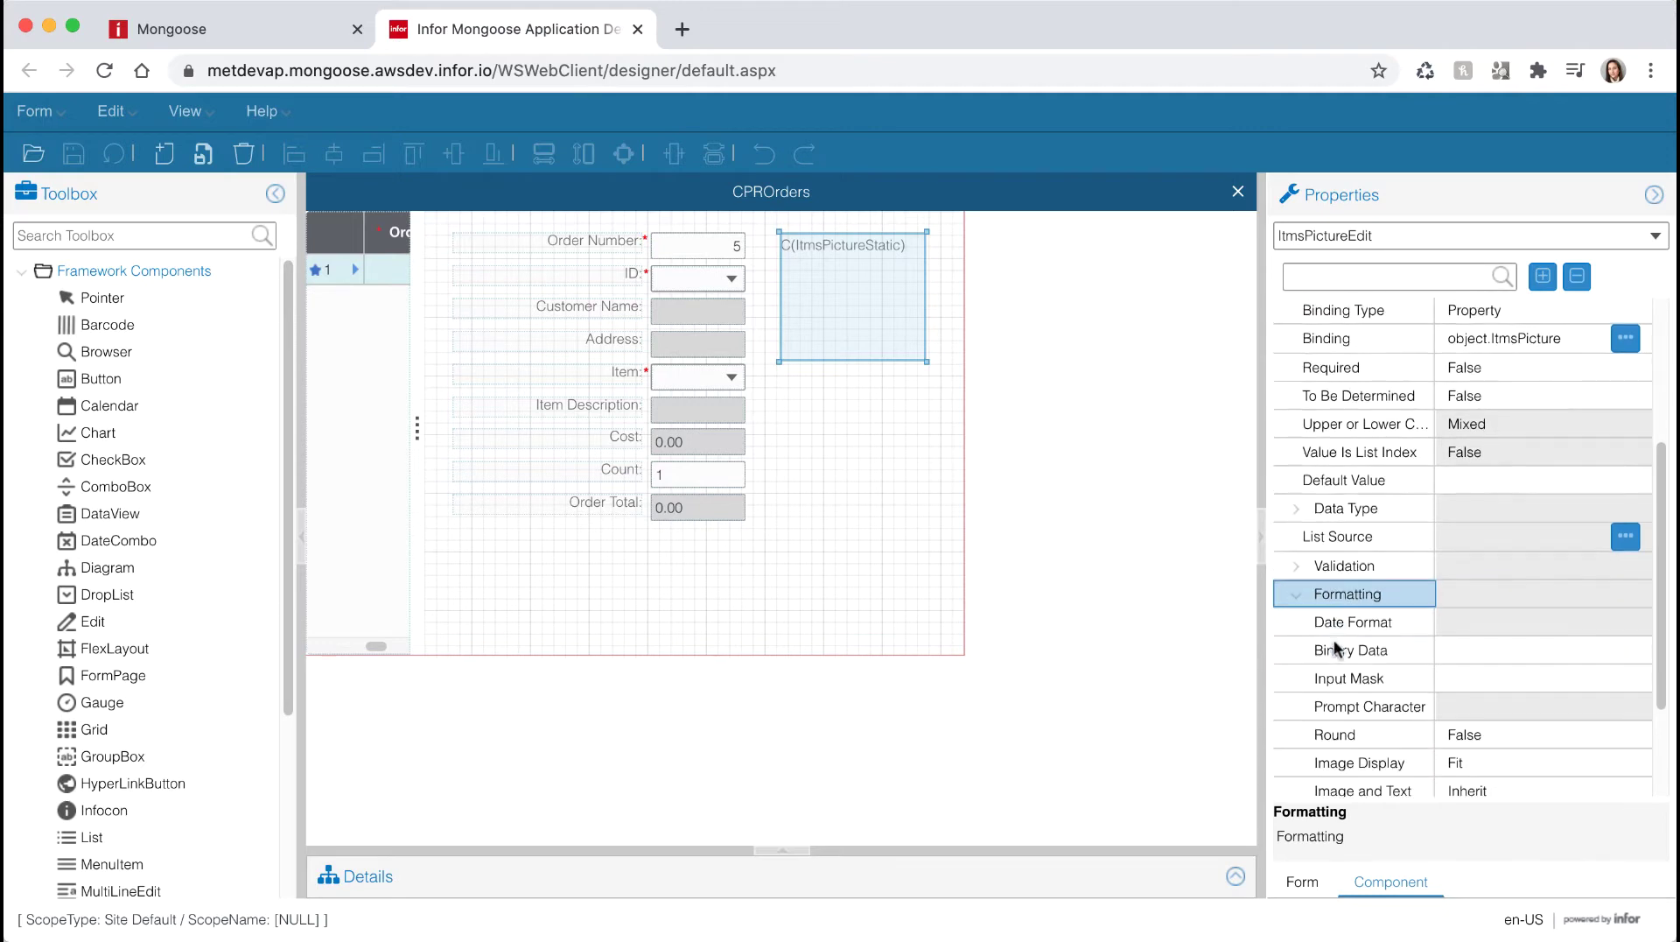
pyautogui.click(1553, 762)
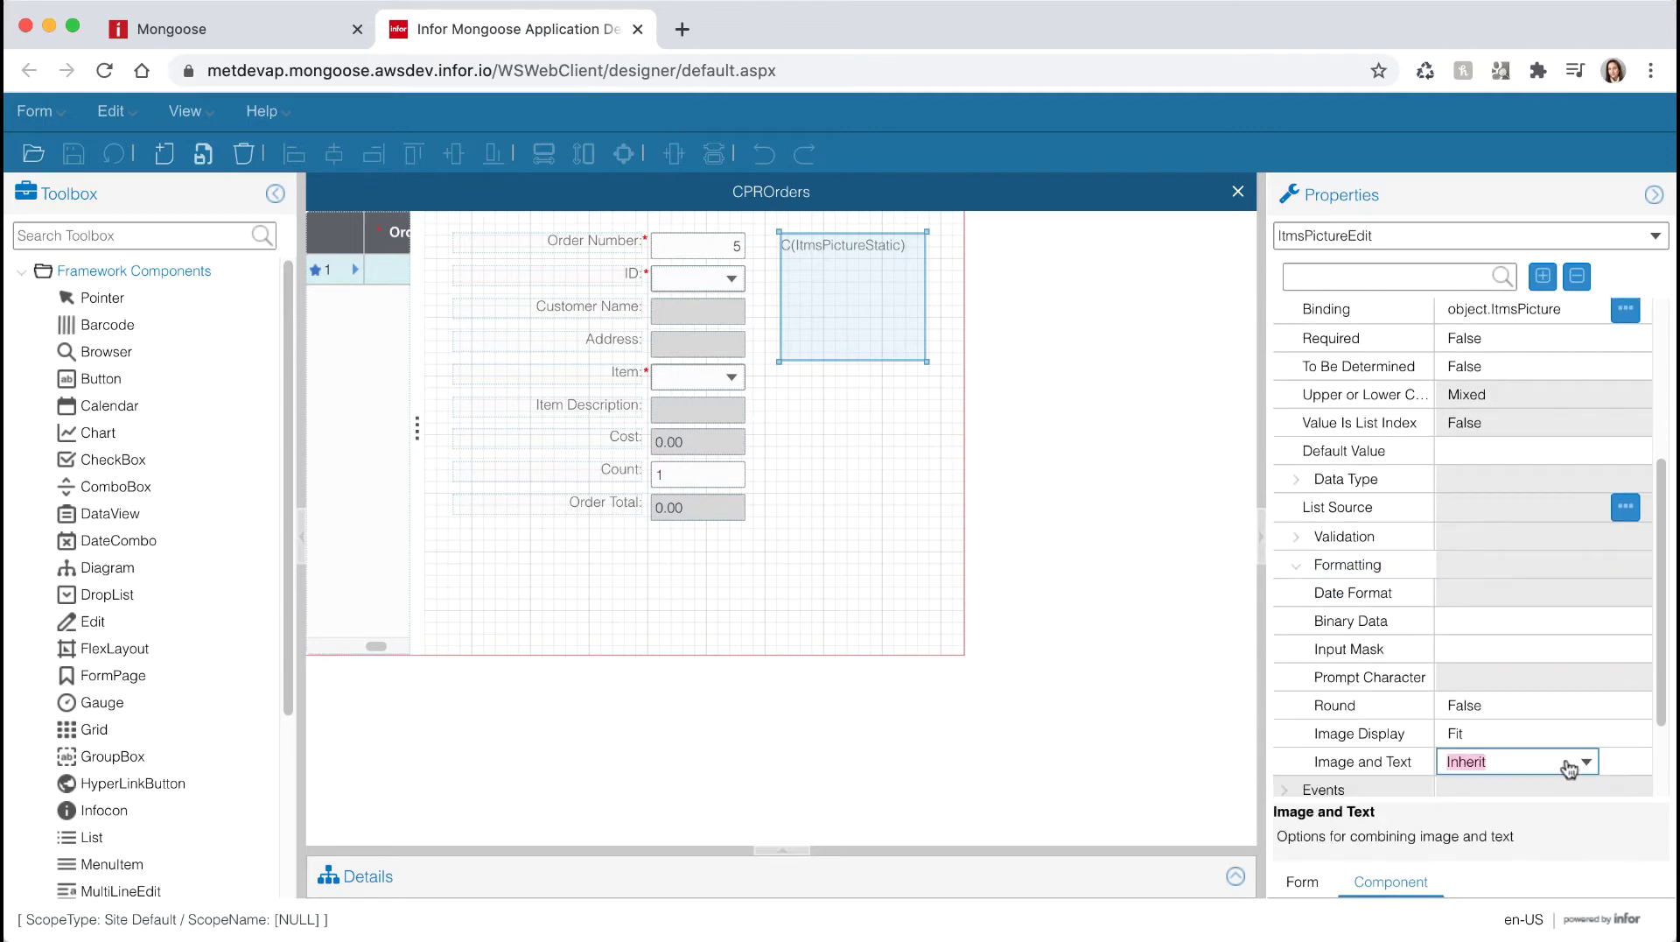
pyautogui.click(1585, 762)
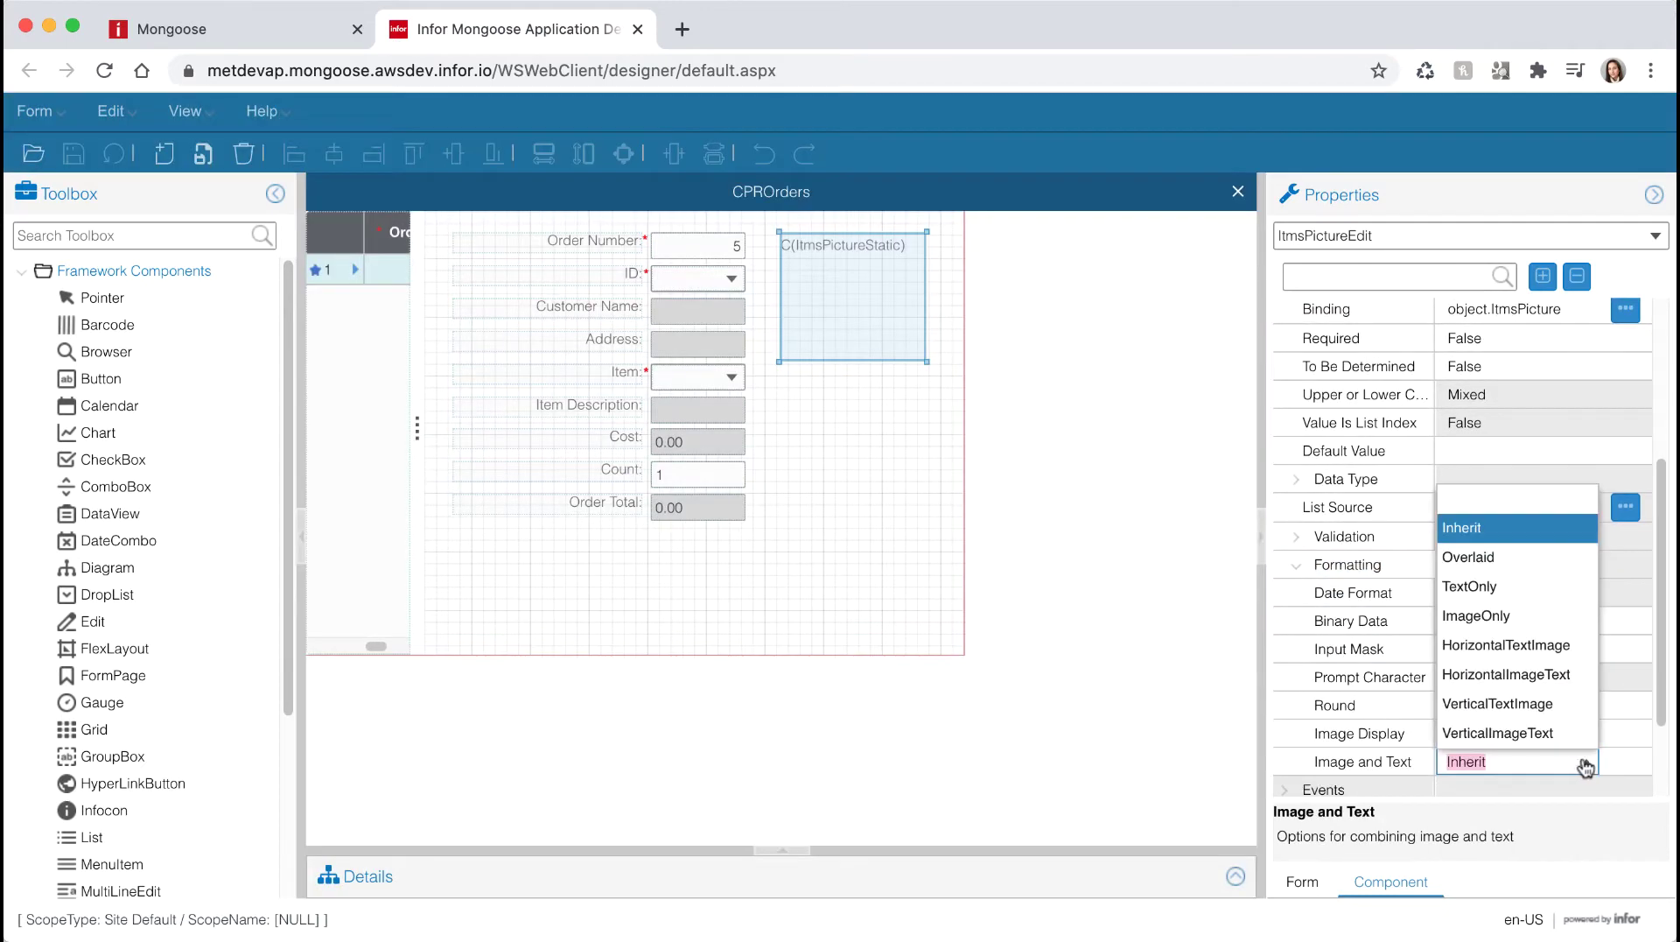
pyautogui.click(1518, 616)
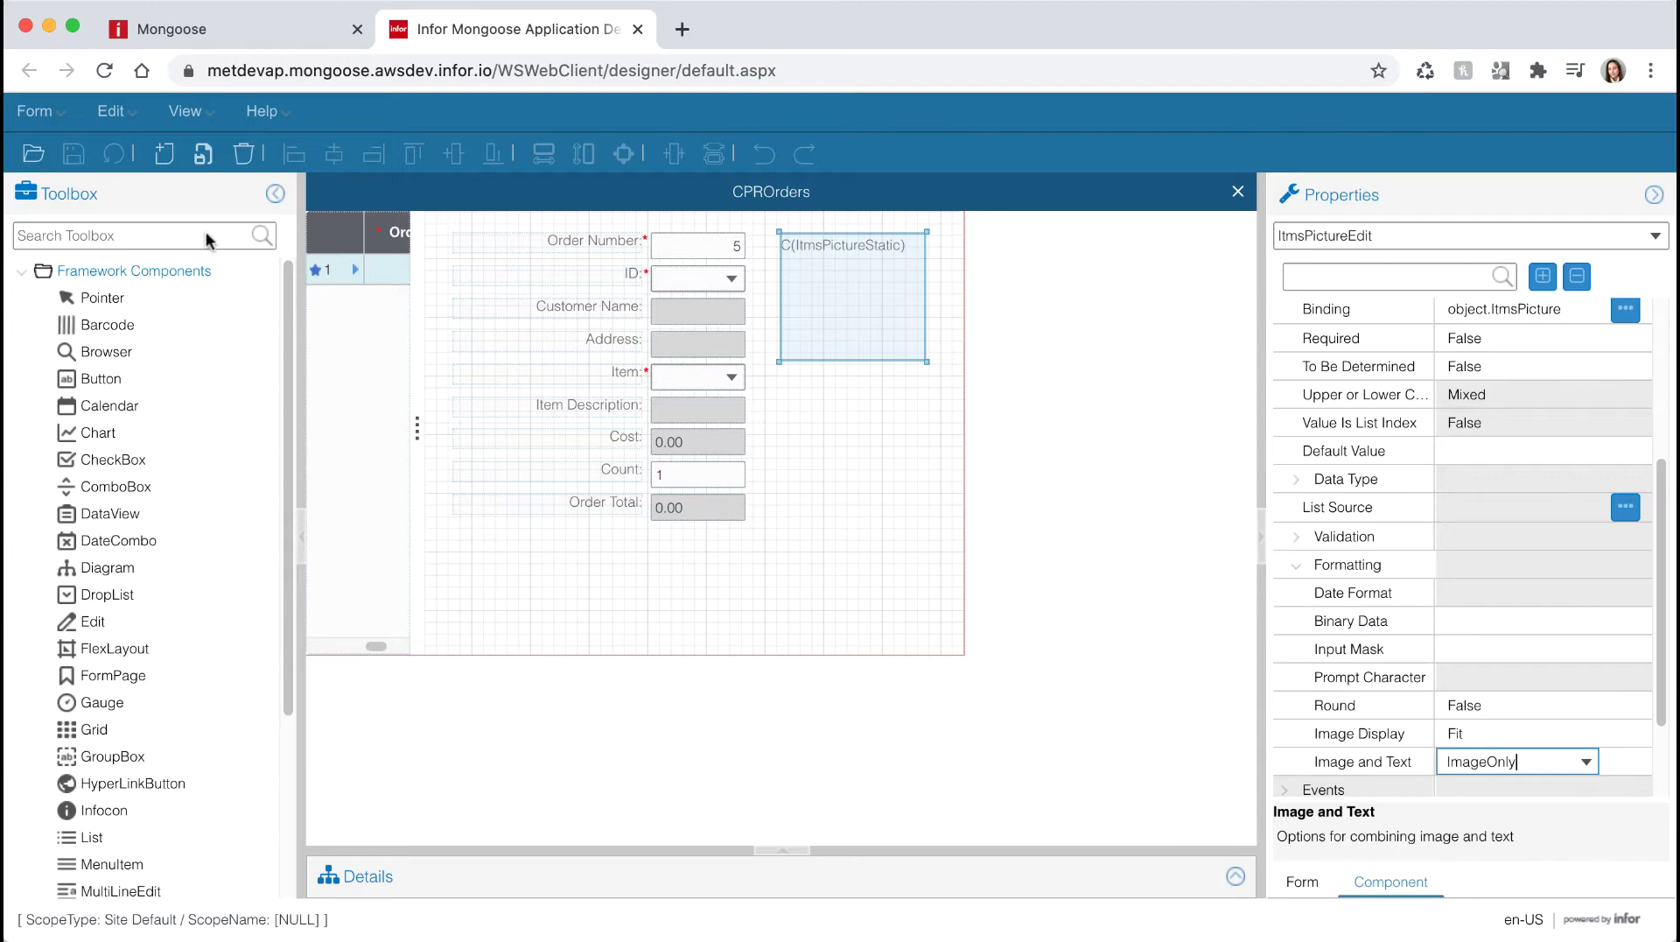
pyautogui.click(203, 154)
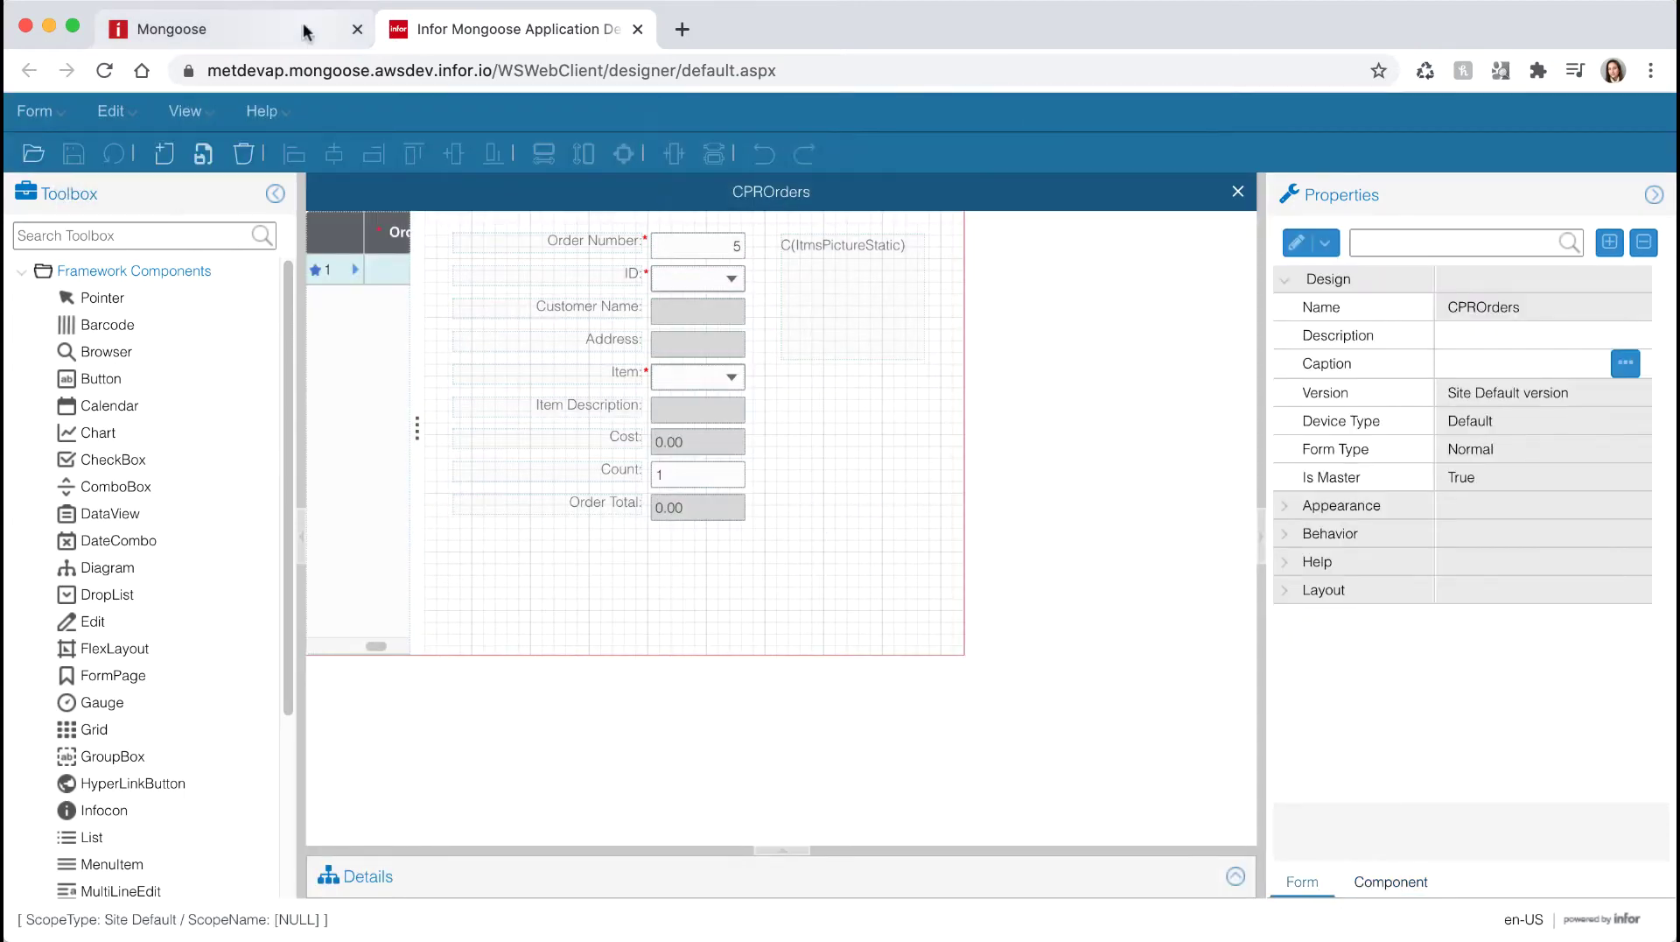
# Step: Switch back to Mongoose, reload CPROrders and go through the order records to check their item pictures
pyautogui.click(172, 29)
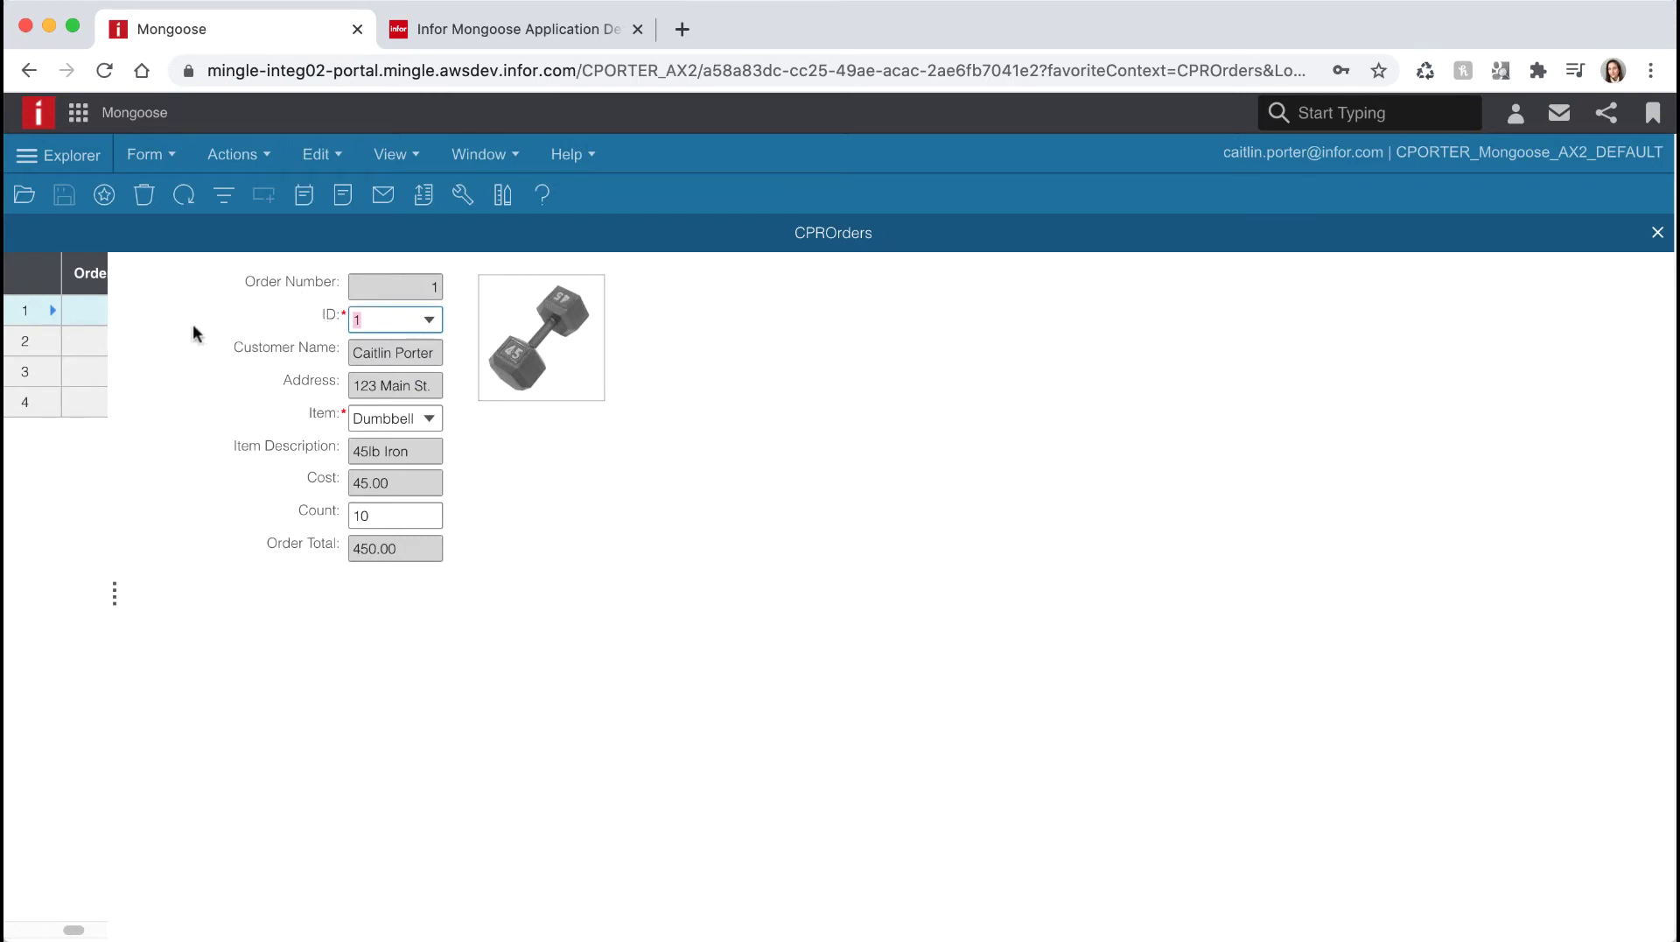
pyautogui.click(87, 343)
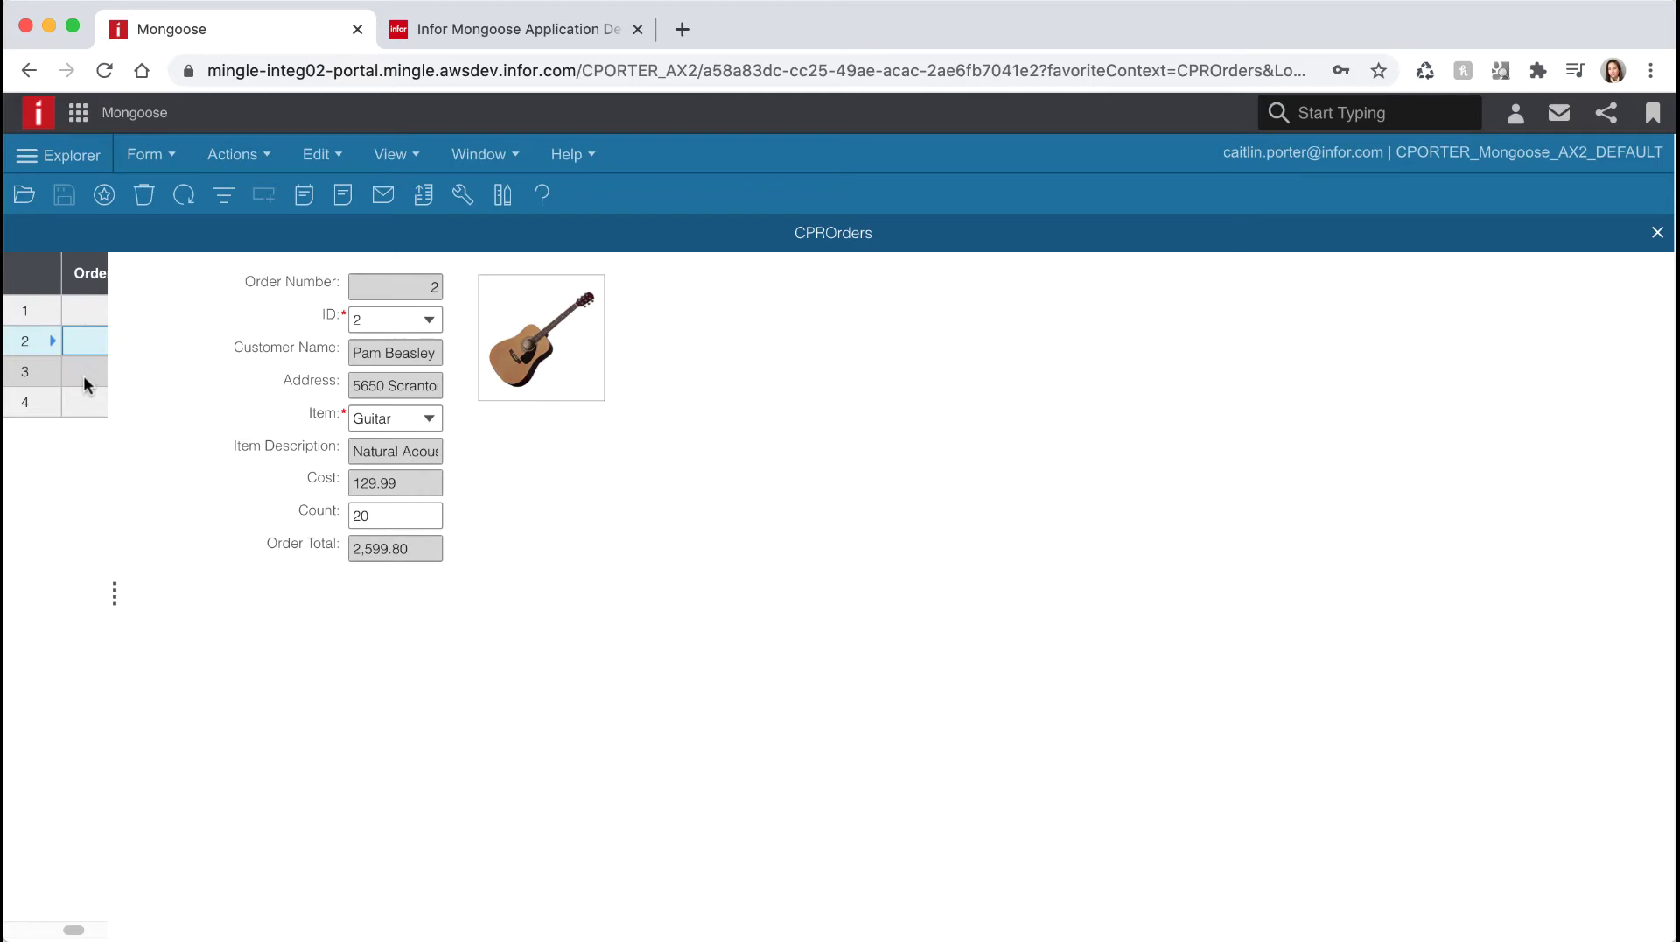
pyautogui.click(85, 373)
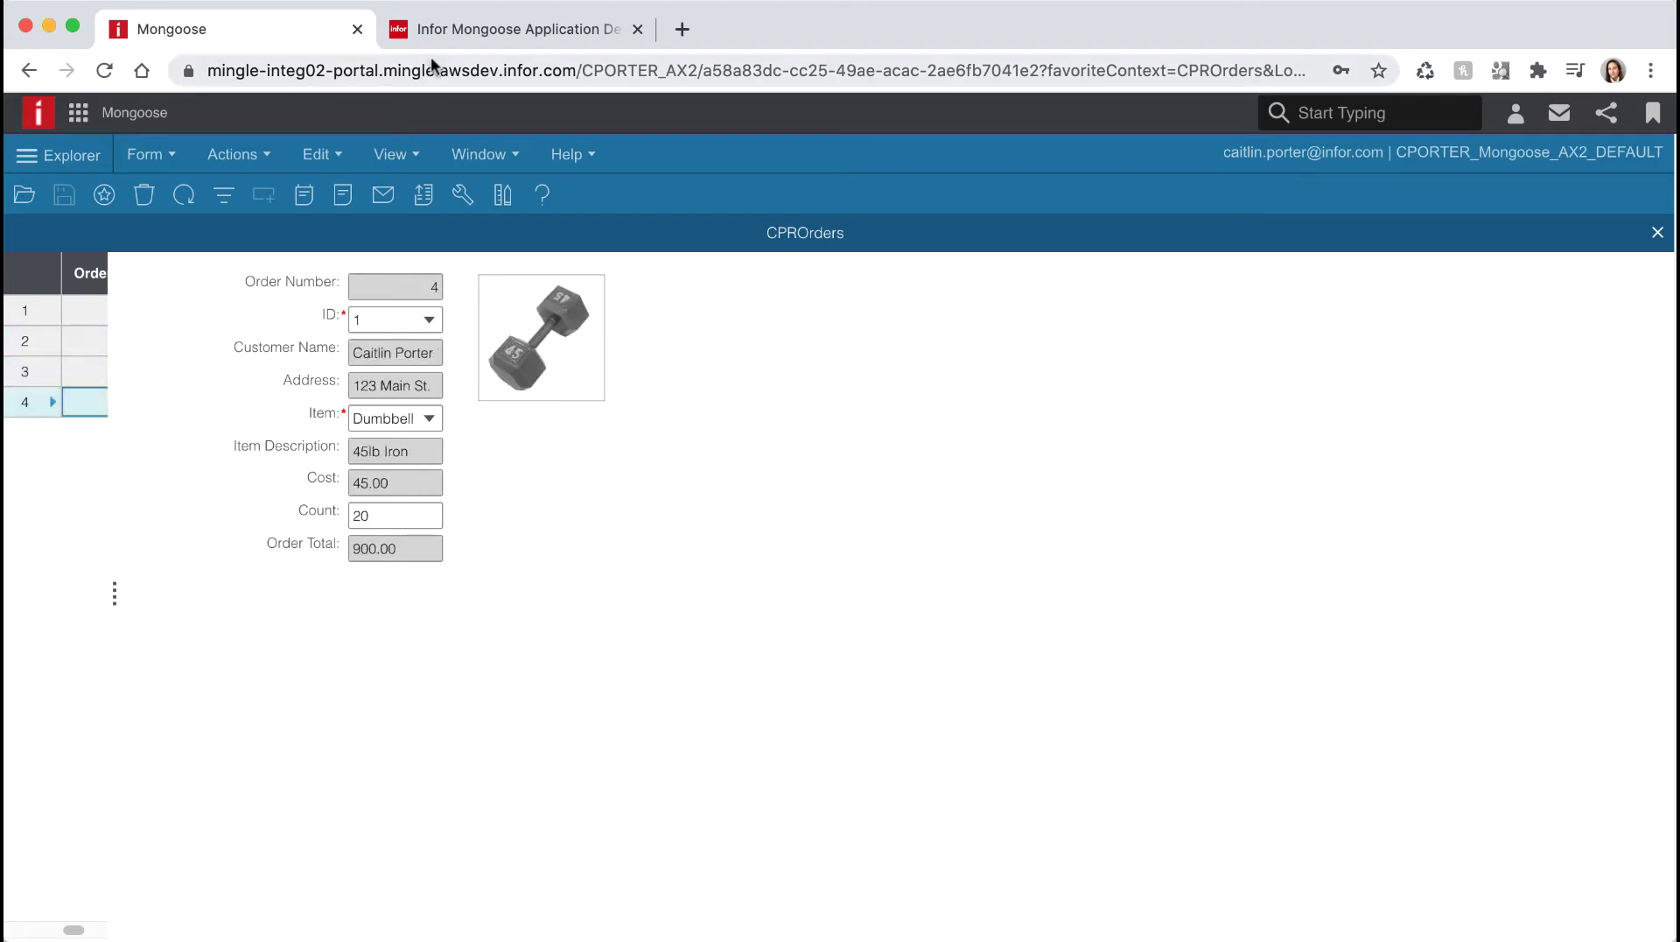
# Step: In the form designer, move the Item, Item Description and Cost fields with their labels below Order Total, and the item picture beside them
pyautogui.click(508, 29)
pyautogui.keyDown('shift'); pyautogui.click(623, 438); pyautogui.keyUp('shift')
pyautogui.keyDown('shift'); pyautogui.click(683, 442); pyautogui.keyUp('shift')
pyautogui.moveTo(683, 443); pyautogui.dragTo(682, 619)
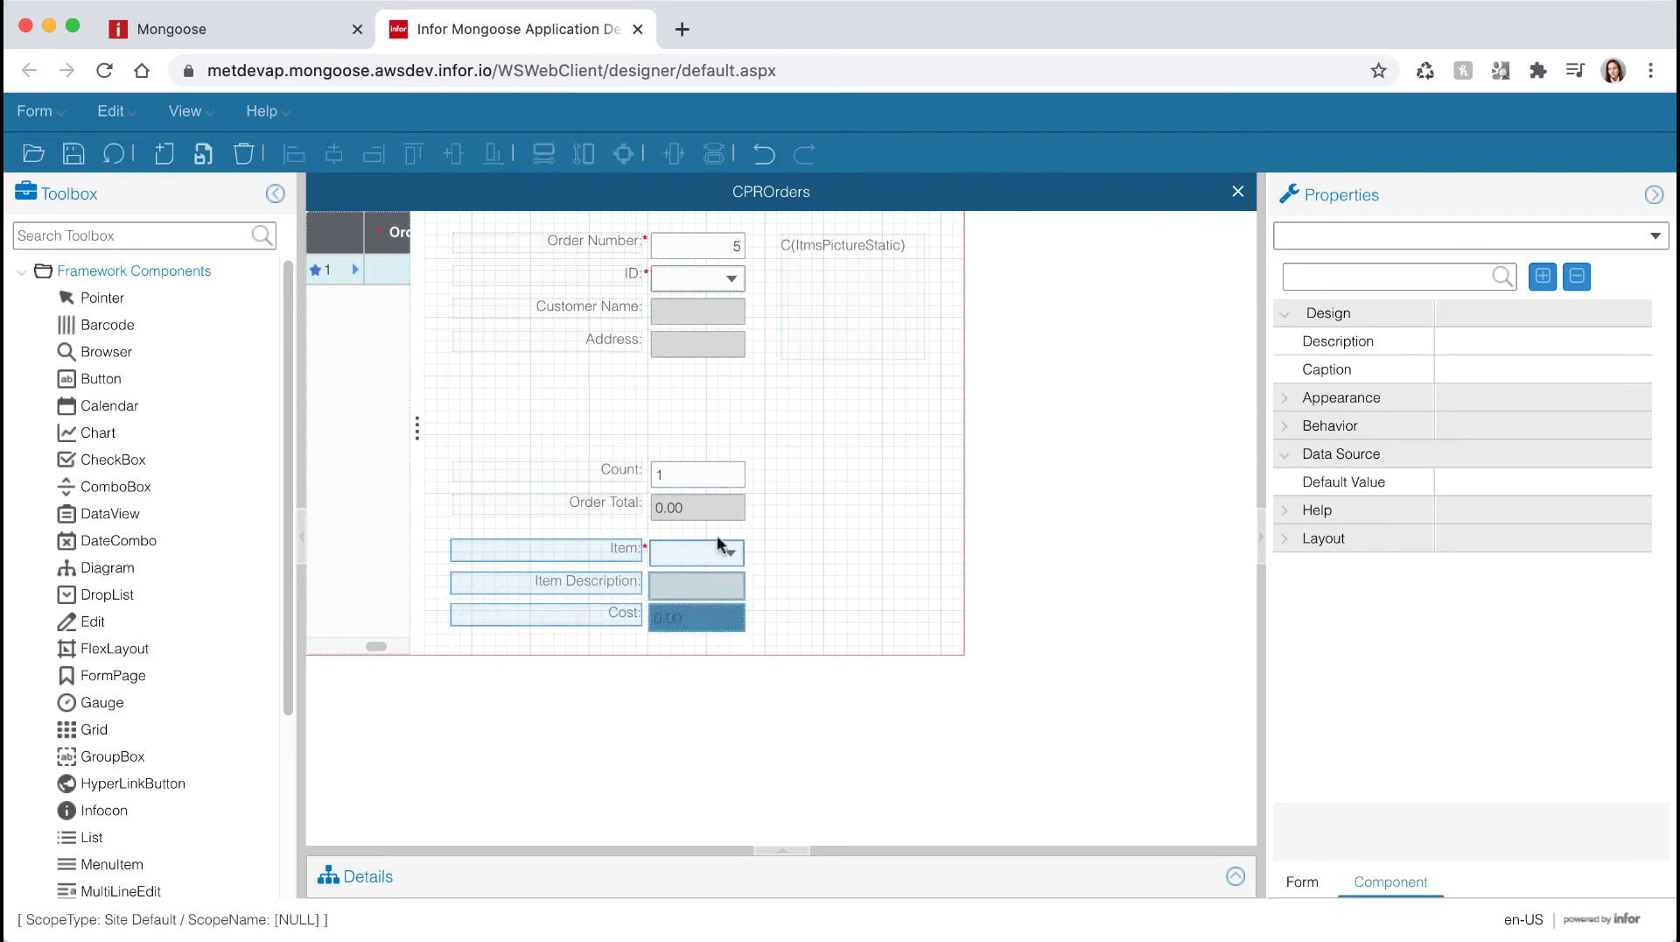
pyautogui.moveTo(840, 306); pyautogui.dragTo(836, 593)
# Step: Move the Count and Order Total fields with their labels up under Address, and bring the item fields closer beneath them
pyautogui.click(682, 508)
pyautogui.keyDown('shift'); pyautogui.click(621, 503); pyautogui.keyUp('shift')
pyautogui.keyDown('shift'); pyautogui.click(626, 471); pyautogui.keyUp('shift')
pyautogui.moveTo(672, 477); pyautogui.dragTo(672, 380)
pyautogui.moveTo(483, 493); pyautogui.dragTo(777, 529)
pyautogui.click(814, 610)
# Step: Shift the item picture further right and widen the form to 75
pyautogui.moveTo(849, 530); pyautogui.dragTo(932, 525)
pyautogui.click(1304, 884)
pyautogui.doubleClick(1471, 740)
pyautogui.write('75')
# Step: Widen the Item Description field and match the Item, Customer Name and Address fields to its width
pyautogui.click(765, 528)
pyautogui.moveTo(775, 536); pyautogui.dragTo(851, 532)
pyautogui.keyDown('shift'); pyautogui.click(695, 495); pyautogui.keyUp('shift')
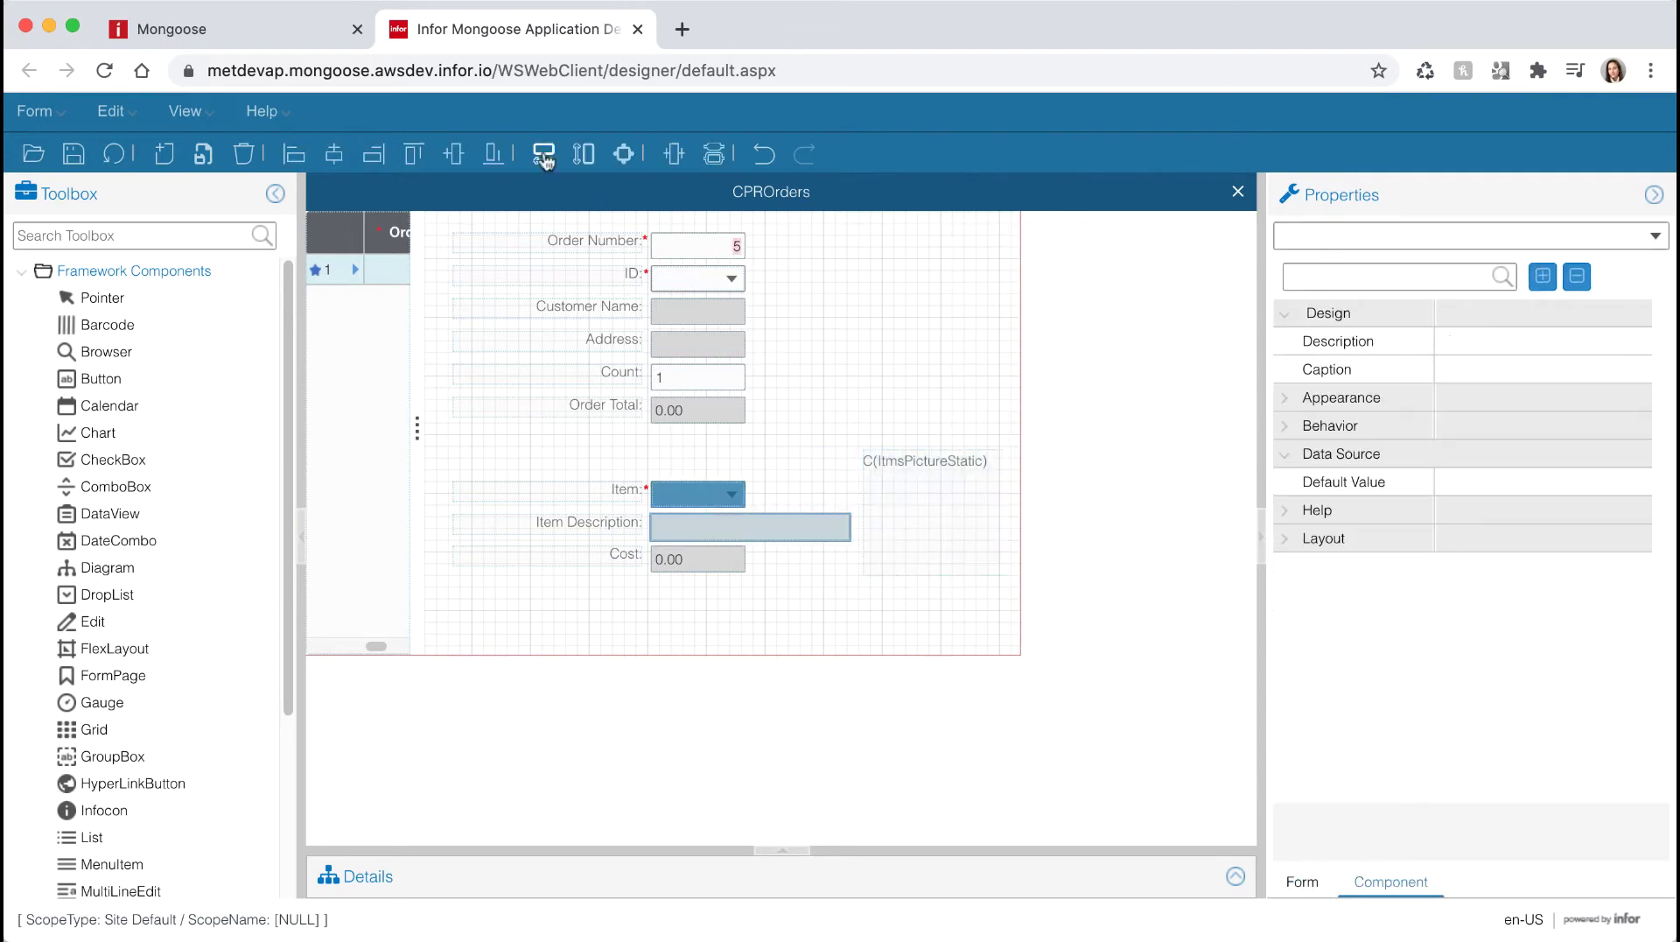
pyautogui.click(544, 155)
pyautogui.click(698, 311)
pyautogui.keyDown('shift'); pyautogui.click(697, 344); pyautogui.keyUp('shift')
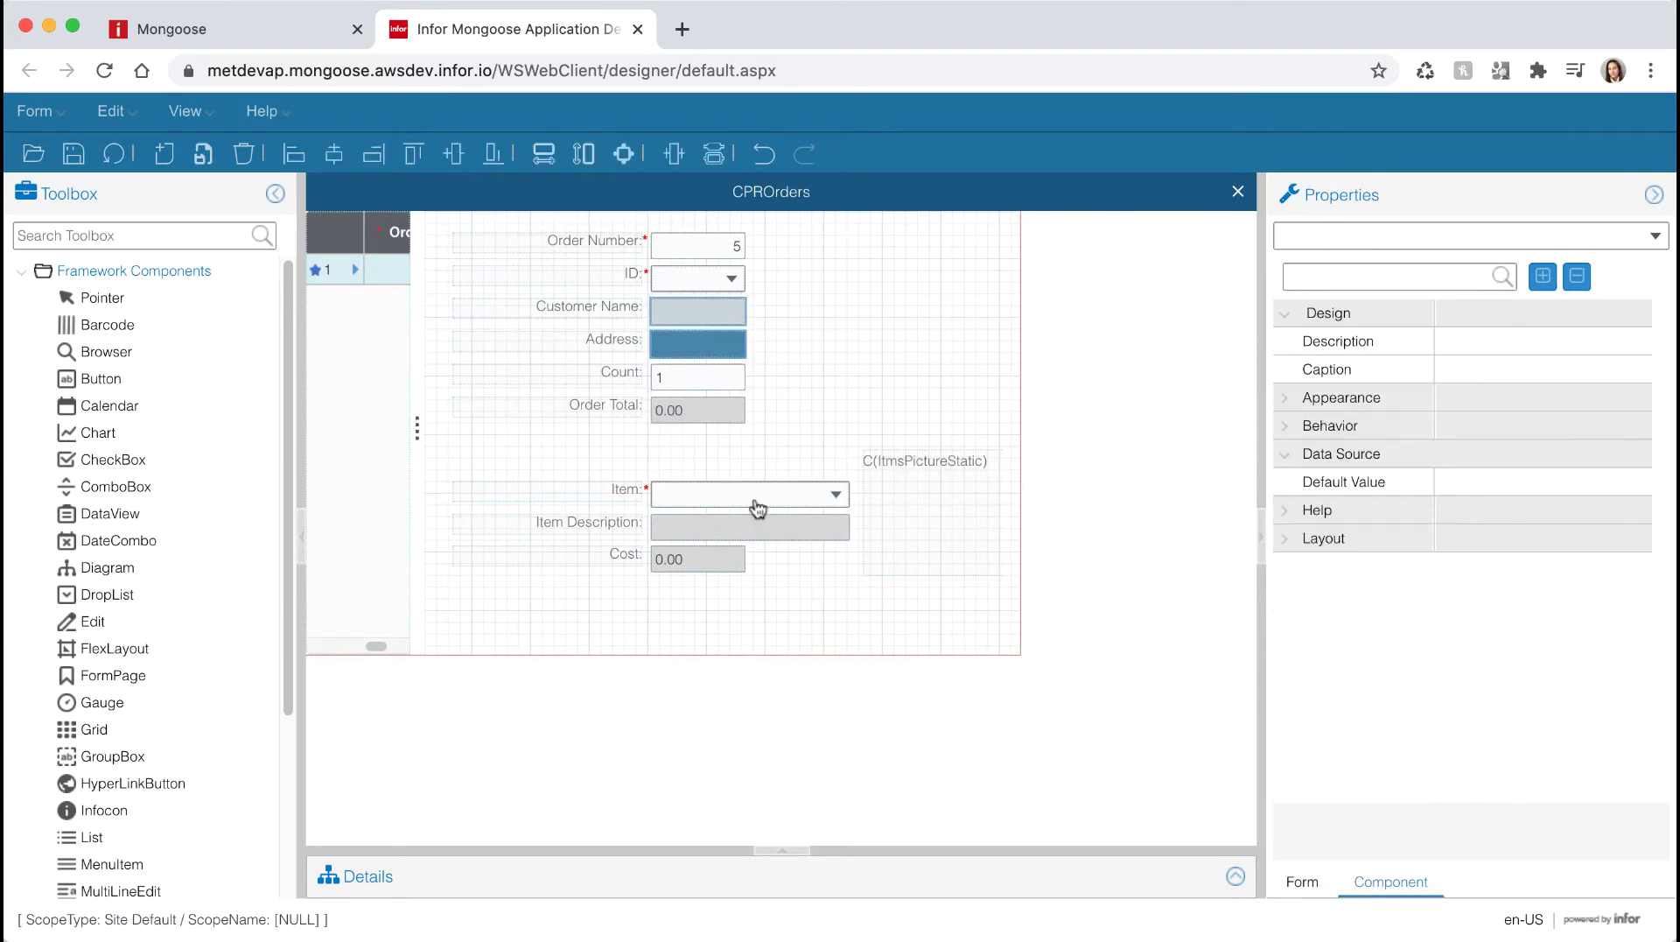
pyautogui.keyDown('shift'); pyautogui.click(755, 527); pyautogui.keyUp('shift')
pyautogui.click(544, 156)
# Step: Align the item picture directly beside the Item fields, save the form and reopen CPROrders in Mongoose
pyautogui.click(948, 371)
pyautogui.moveTo(932, 512); pyautogui.dragTo(924, 522)
pyautogui.click(73, 154)
pyautogui.click(125, 140)
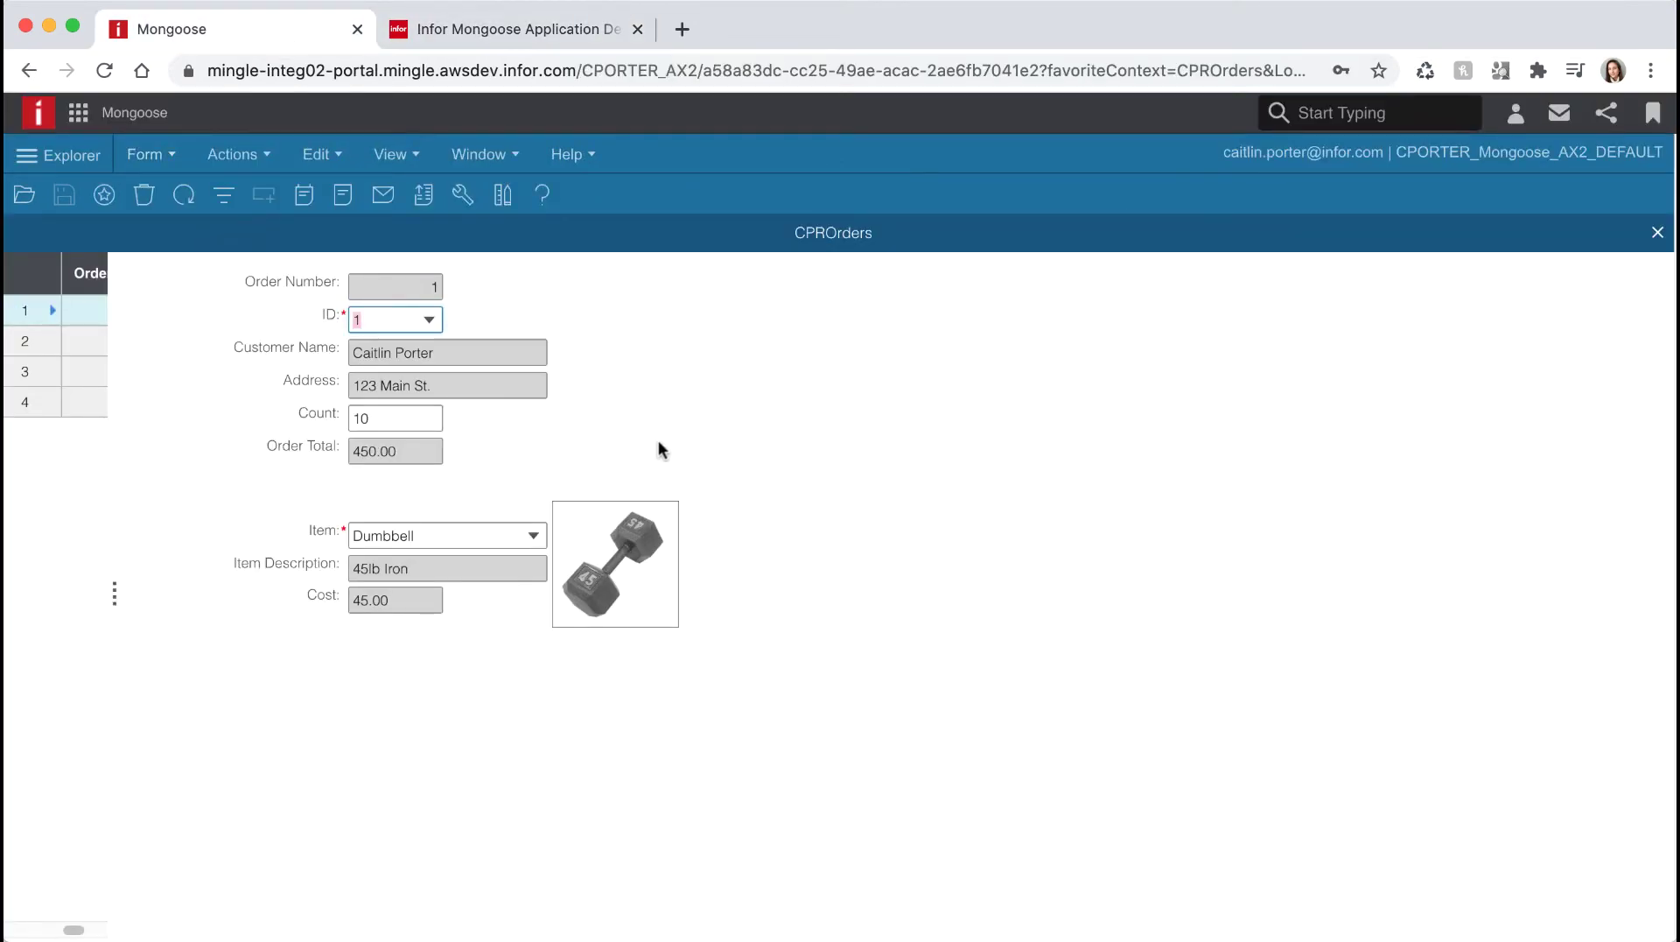
# Step: Add a new order with ID 1, a count of 20 and the item Dumbbell, and save it
pyautogui.click(92, 404)
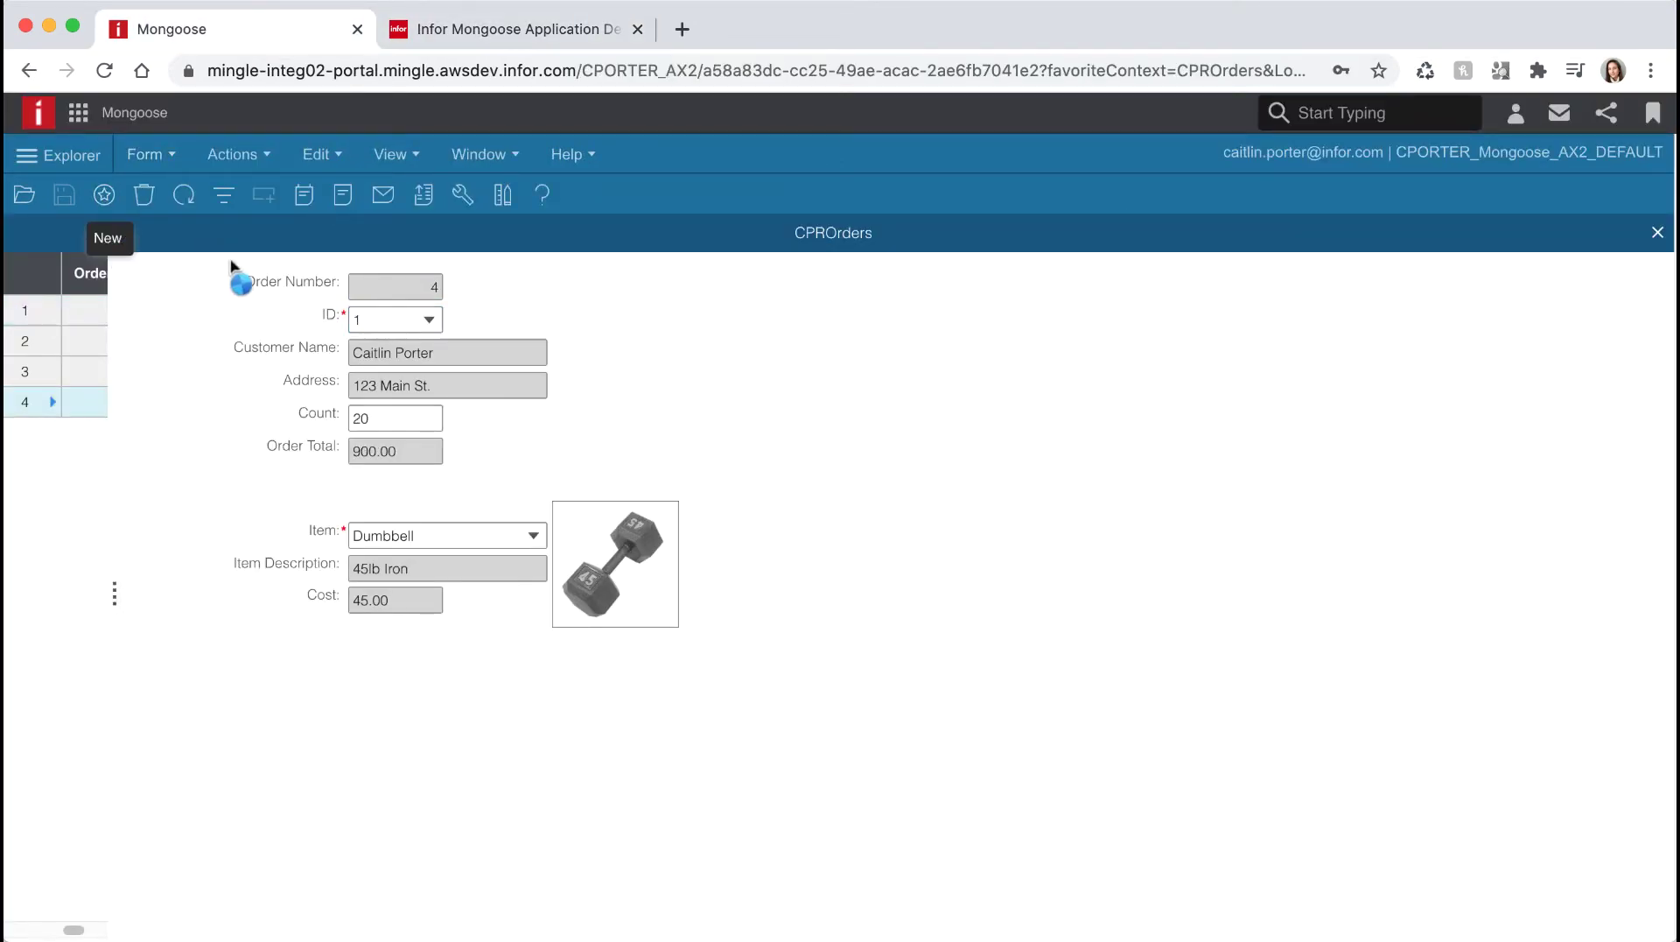
pyautogui.click(428, 319)
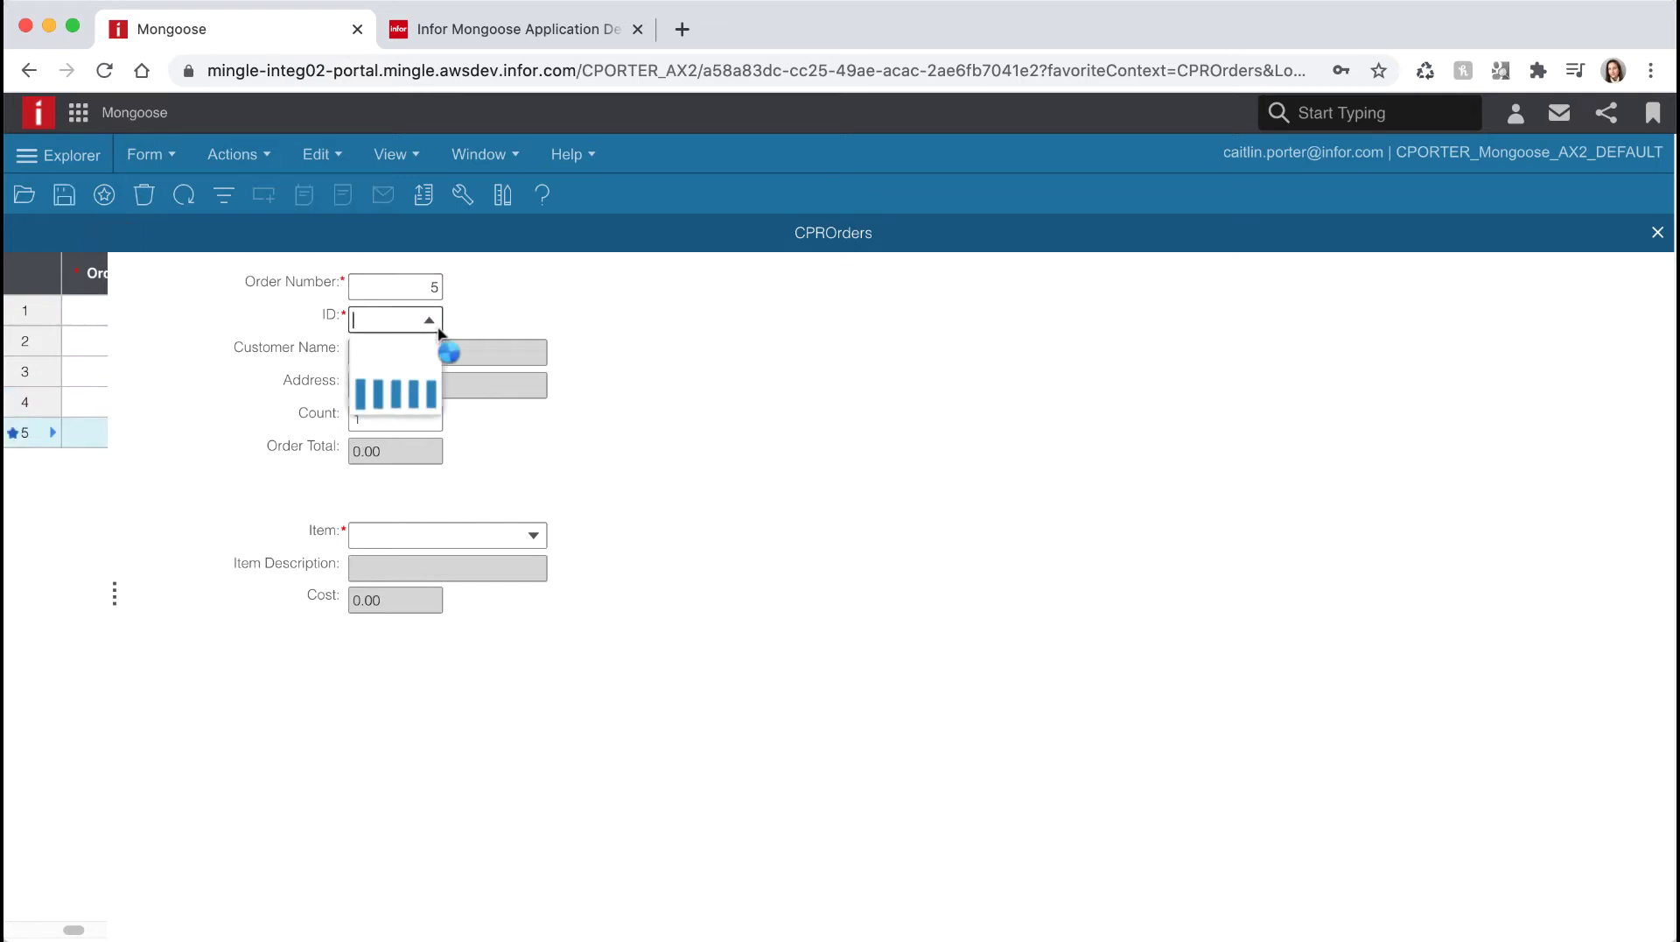
pyautogui.click(390, 420)
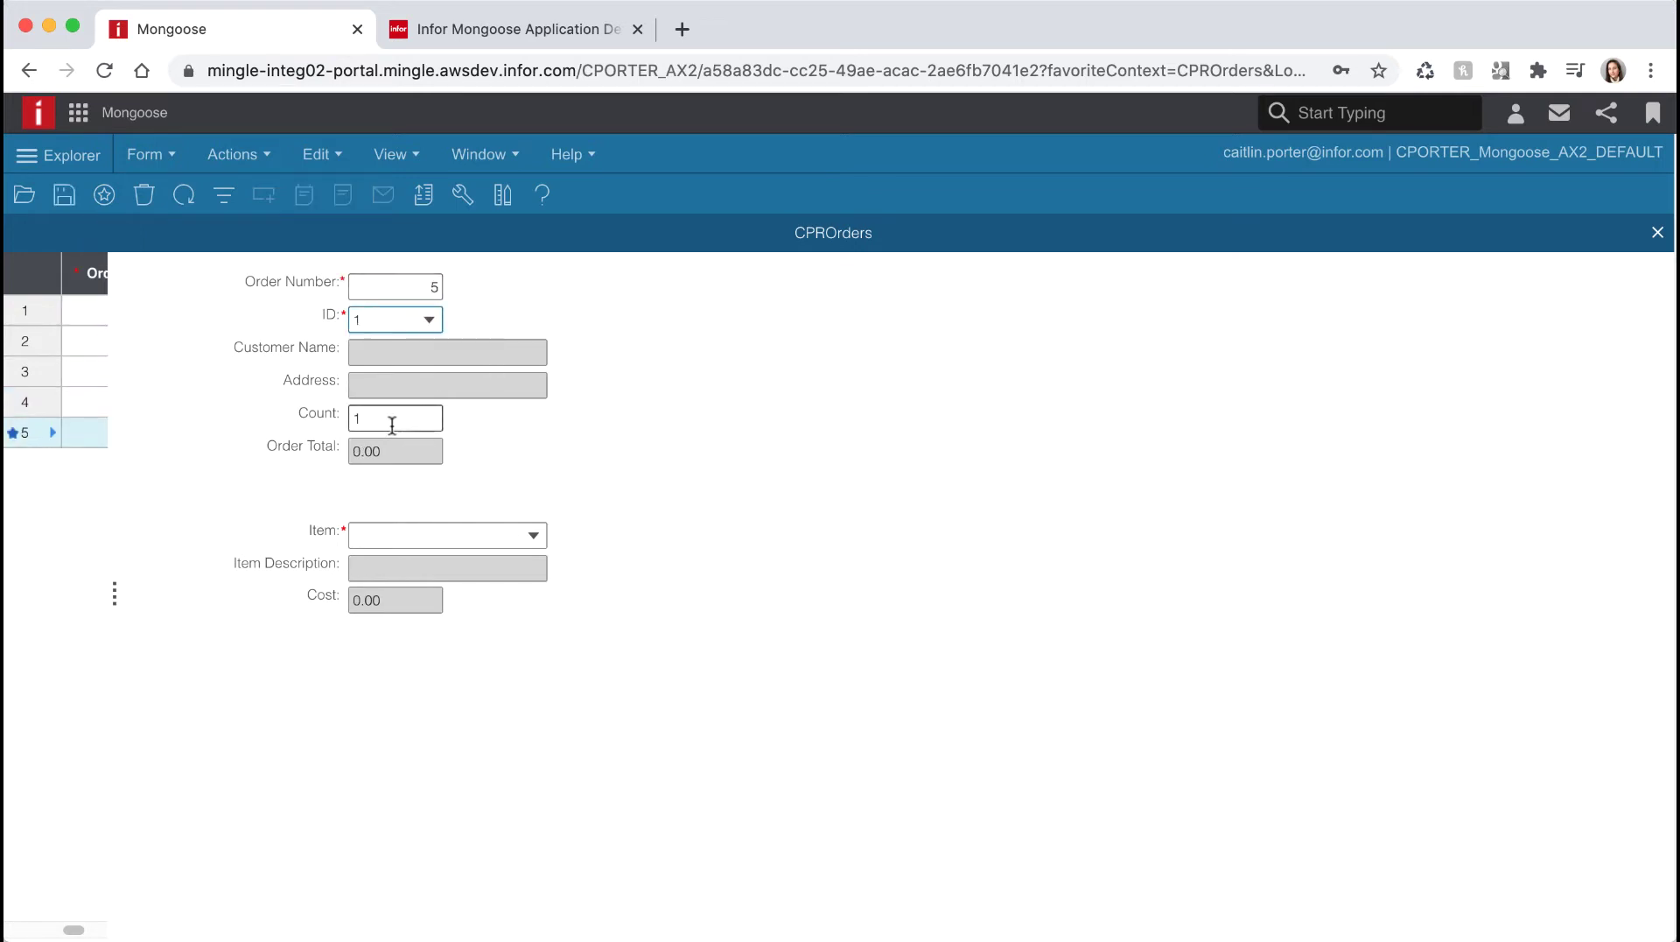
pyautogui.write('20')
pyautogui.click(532, 535)
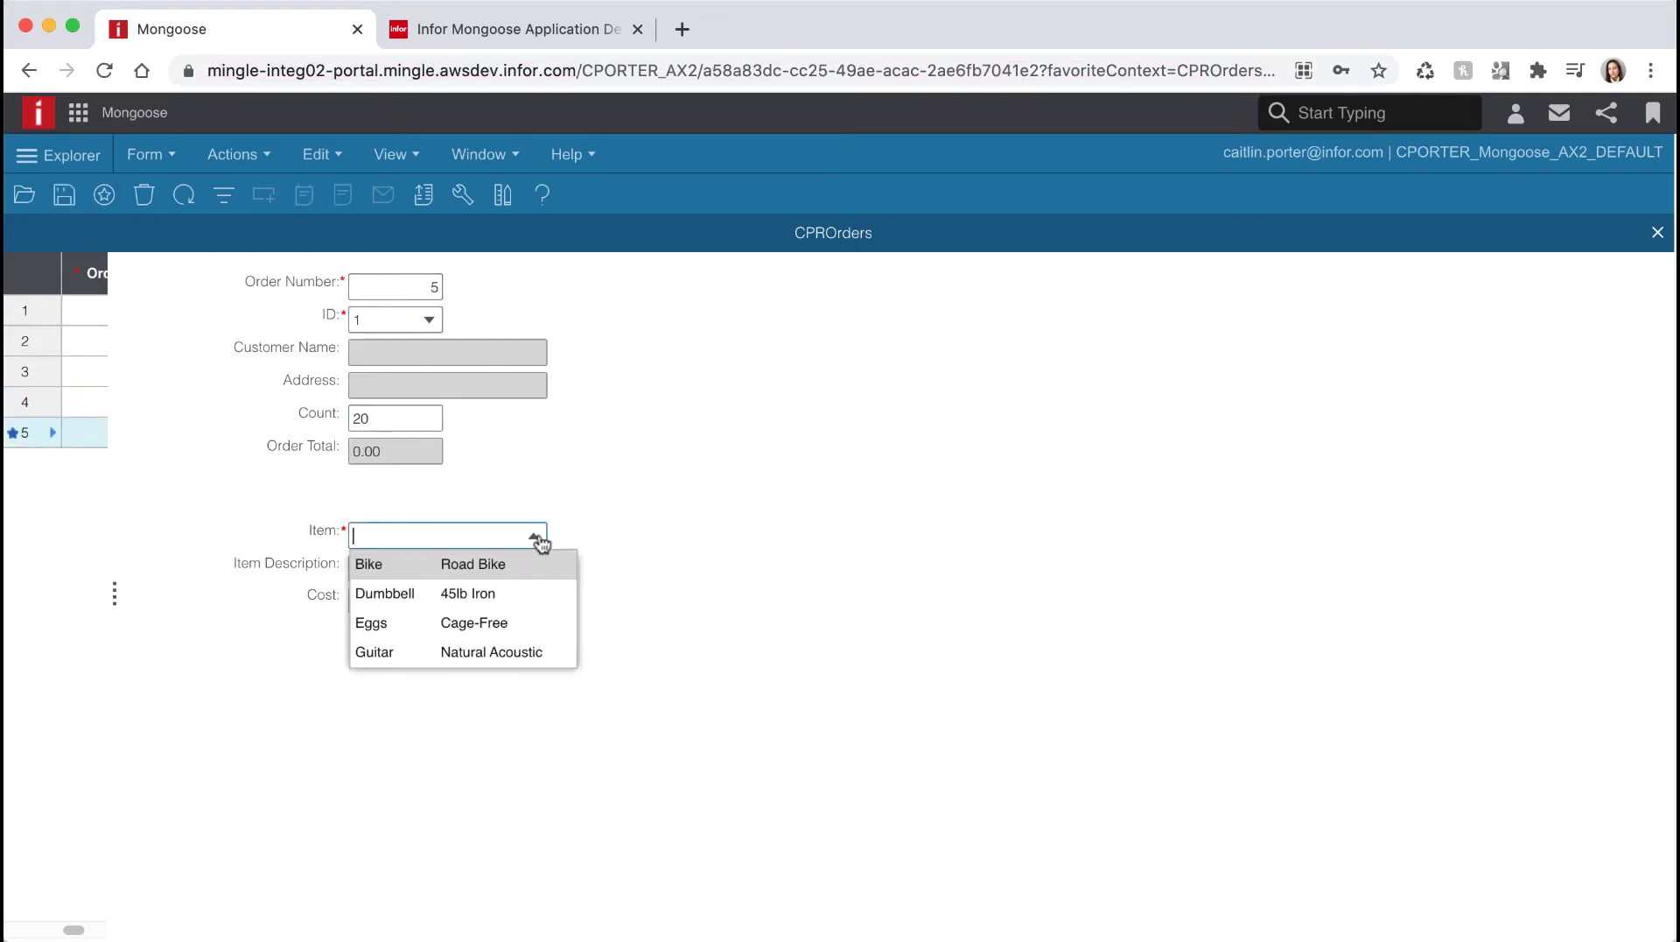
pyautogui.click(504, 588)
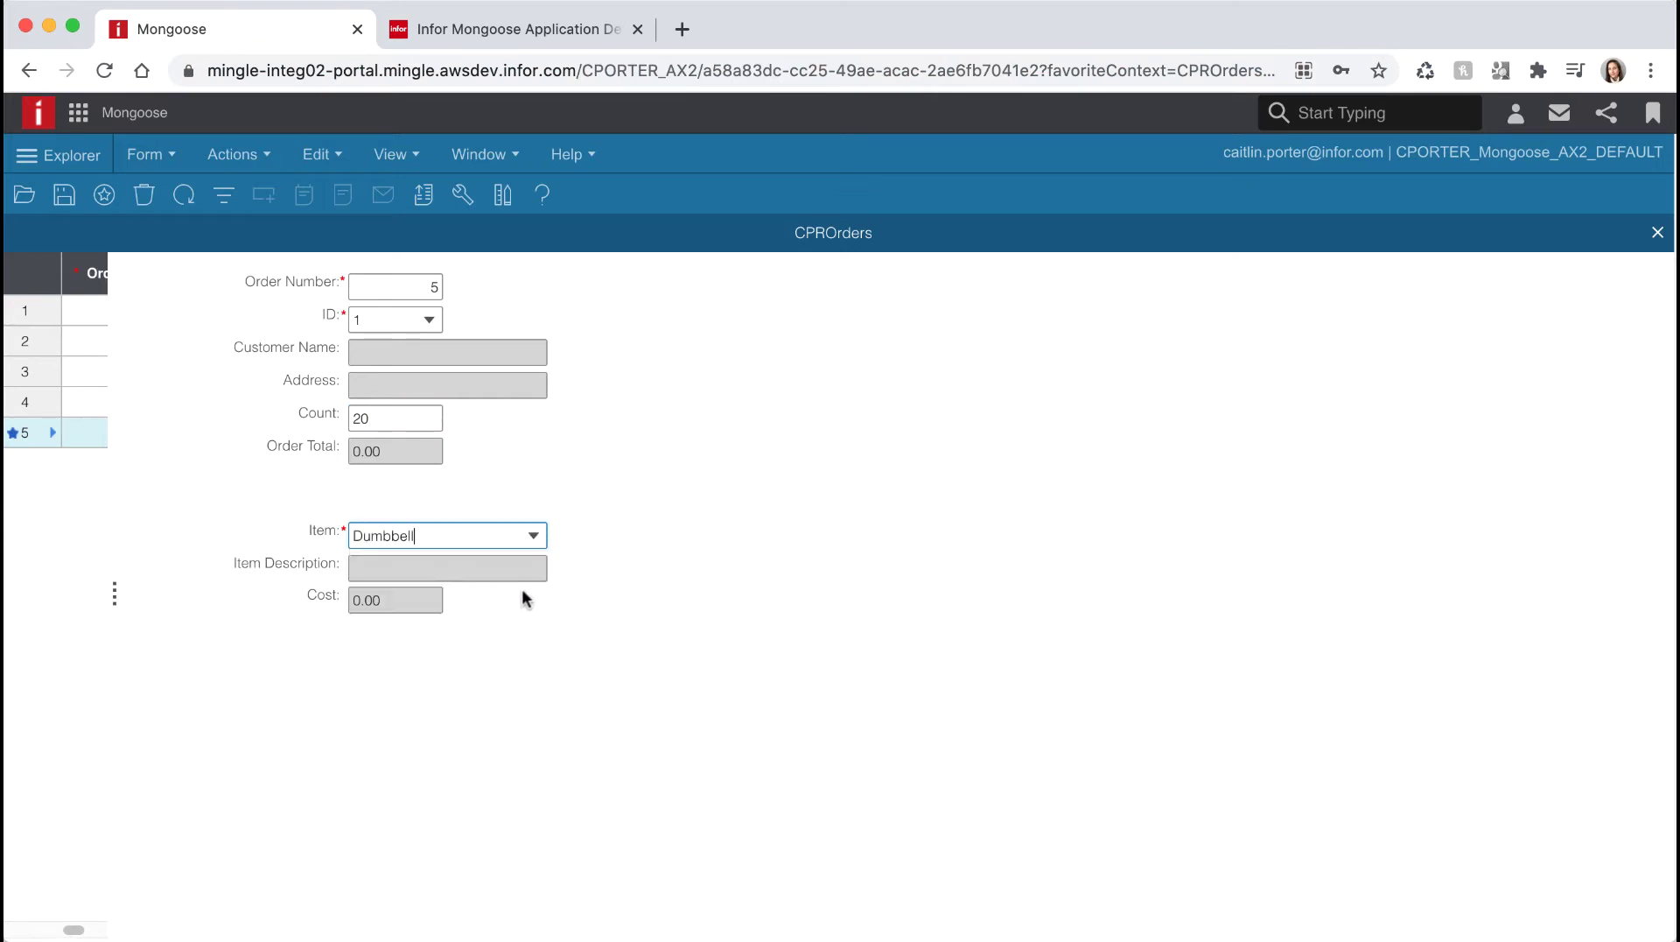
pyautogui.click(66, 196)
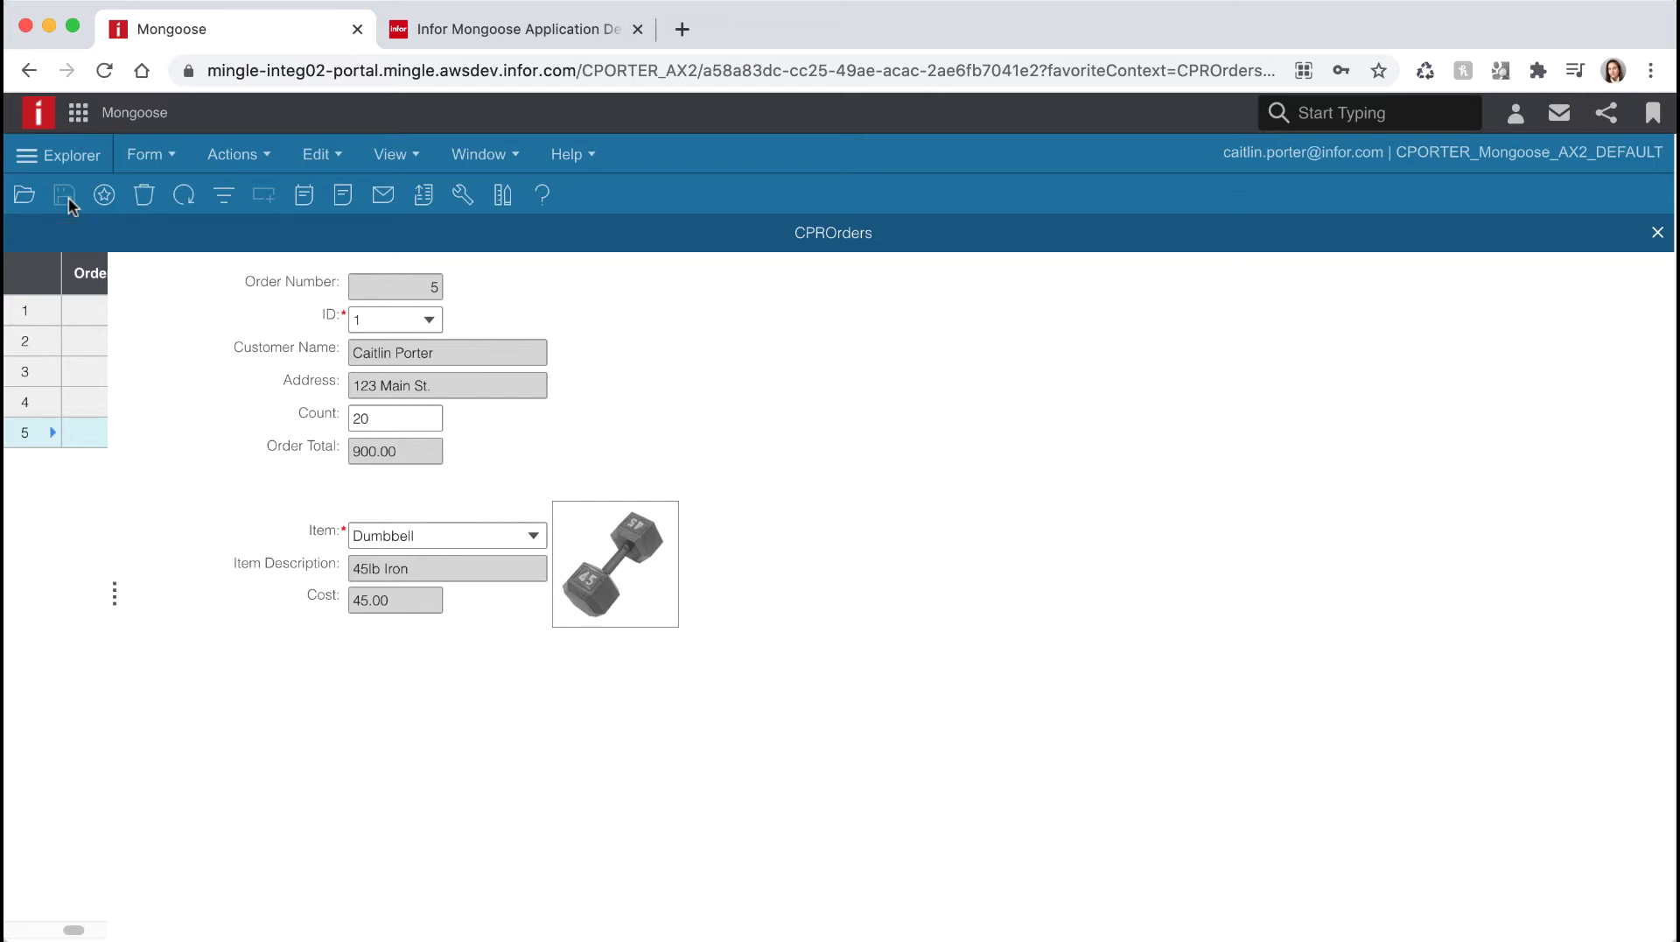
# Step: Return to the form designer and create a new global validator named CustomerID
pyautogui.click(435, 33)
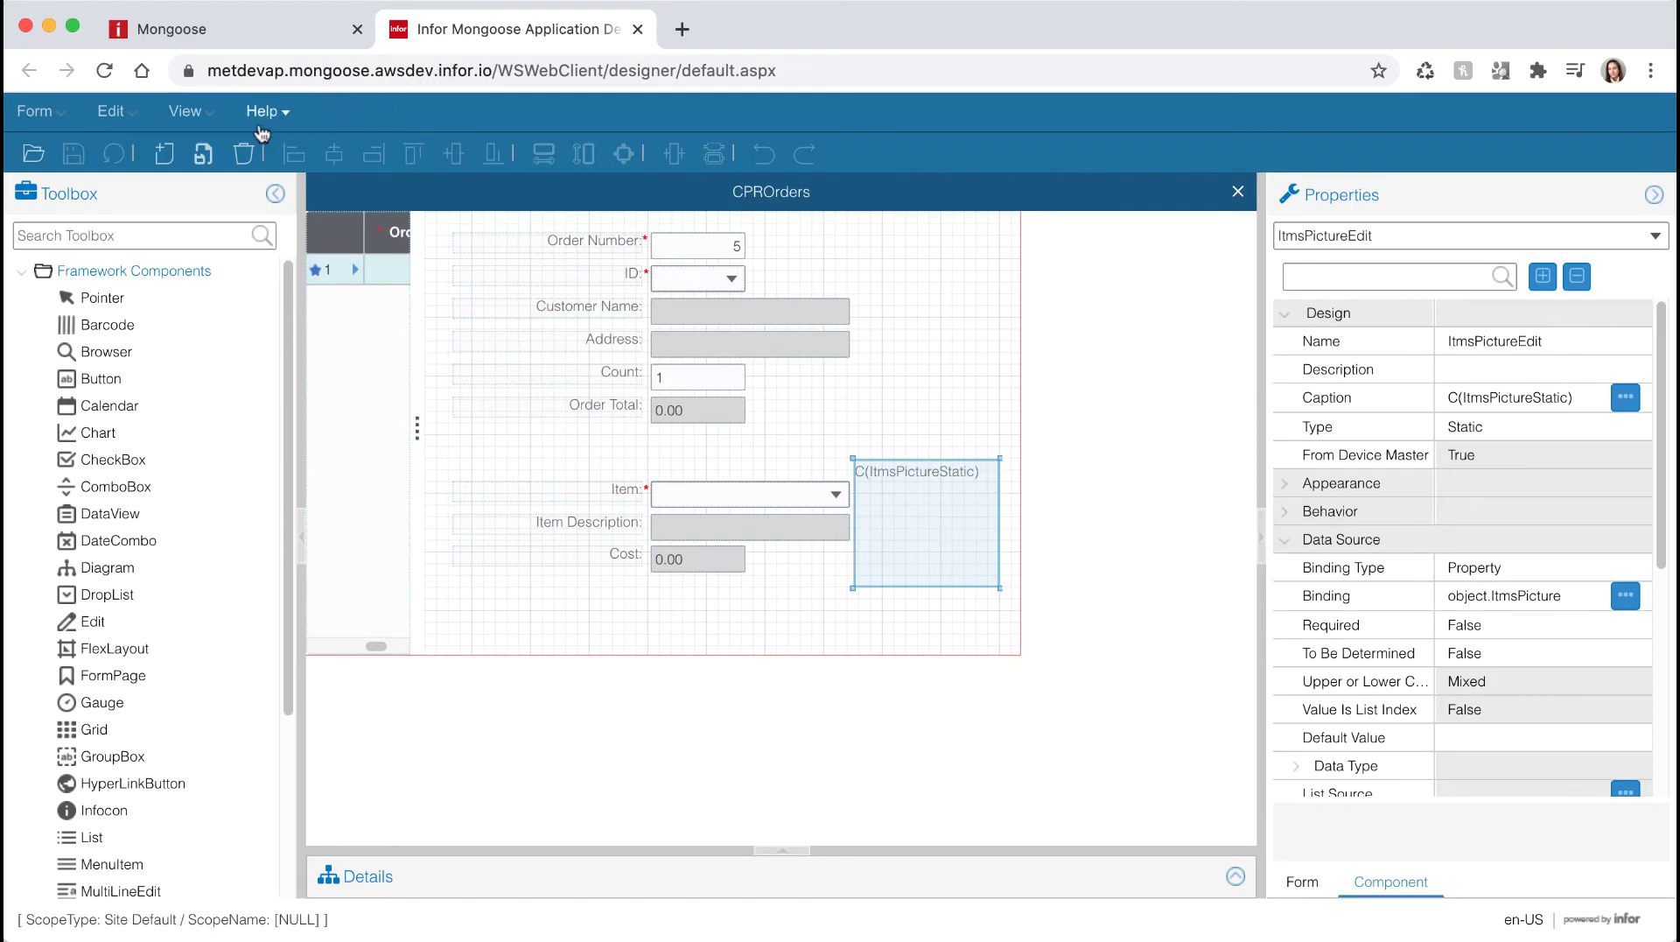
pyautogui.click(113, 127)
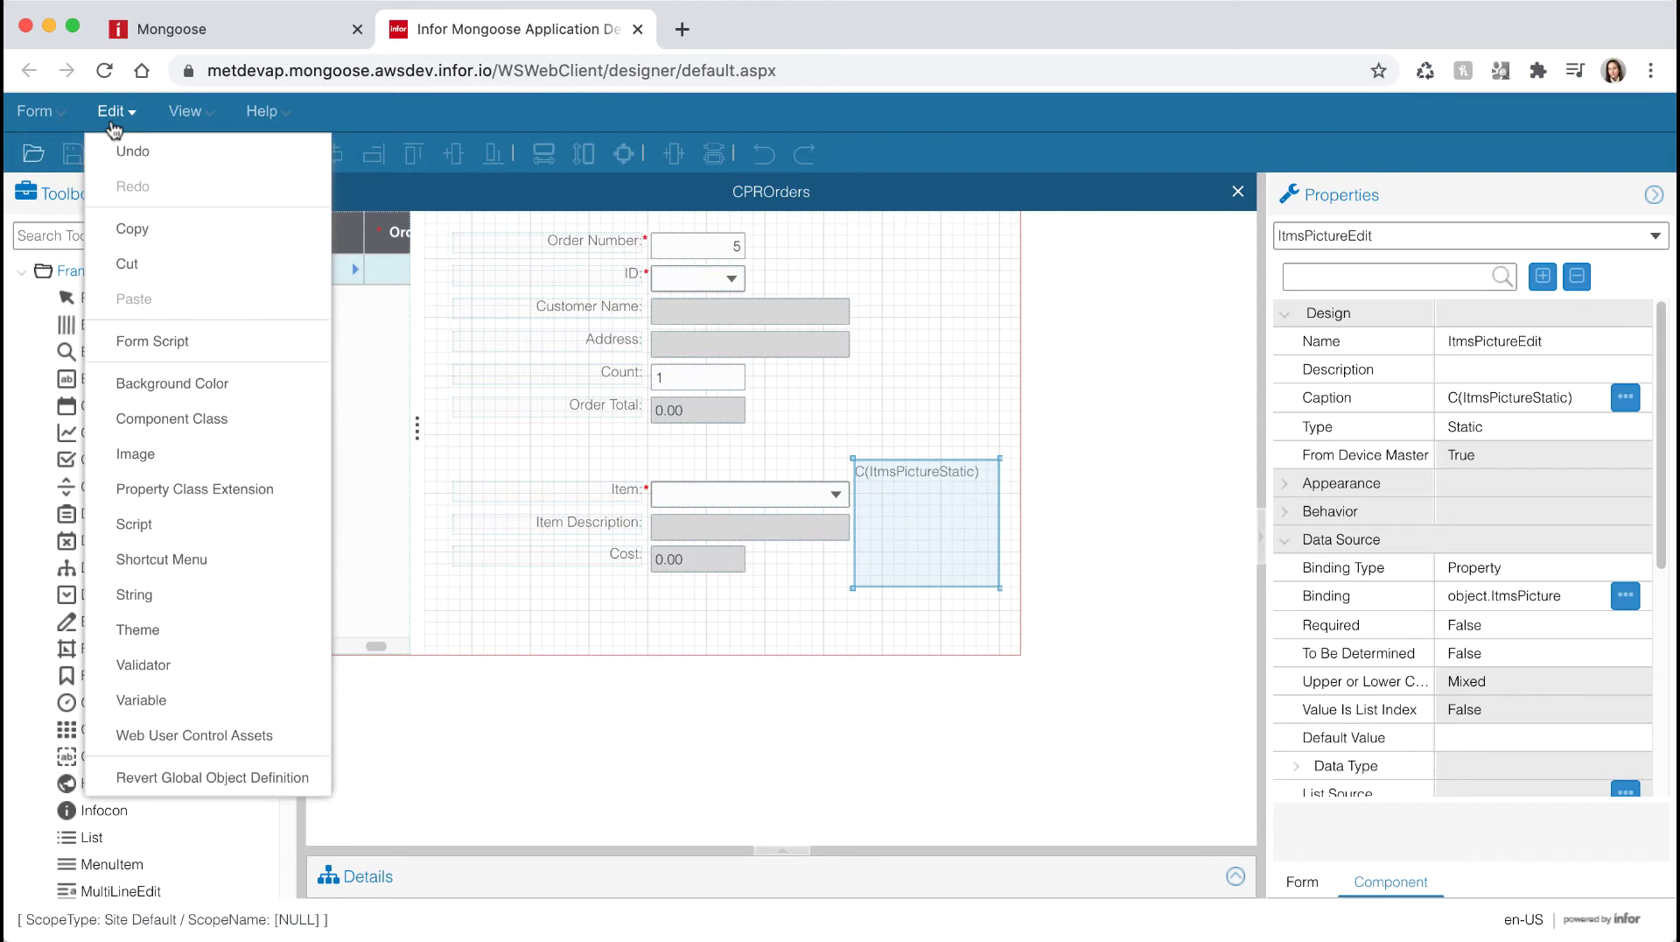
pyautogui.click(211, 673)
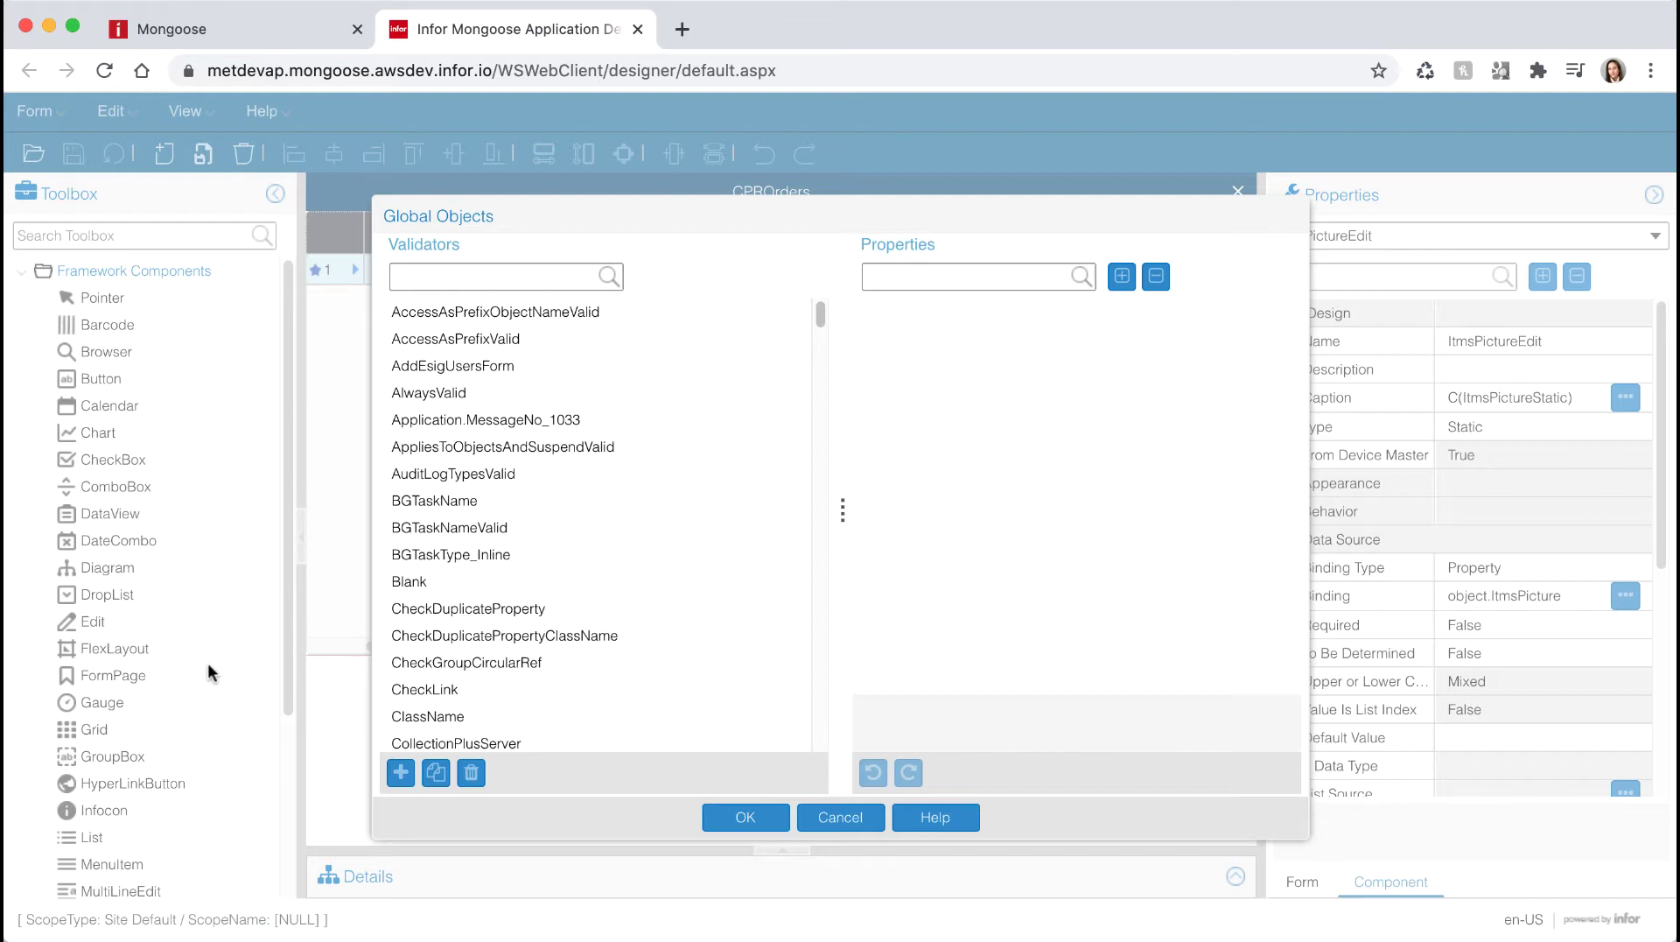
pyautogui.click(401, 774)
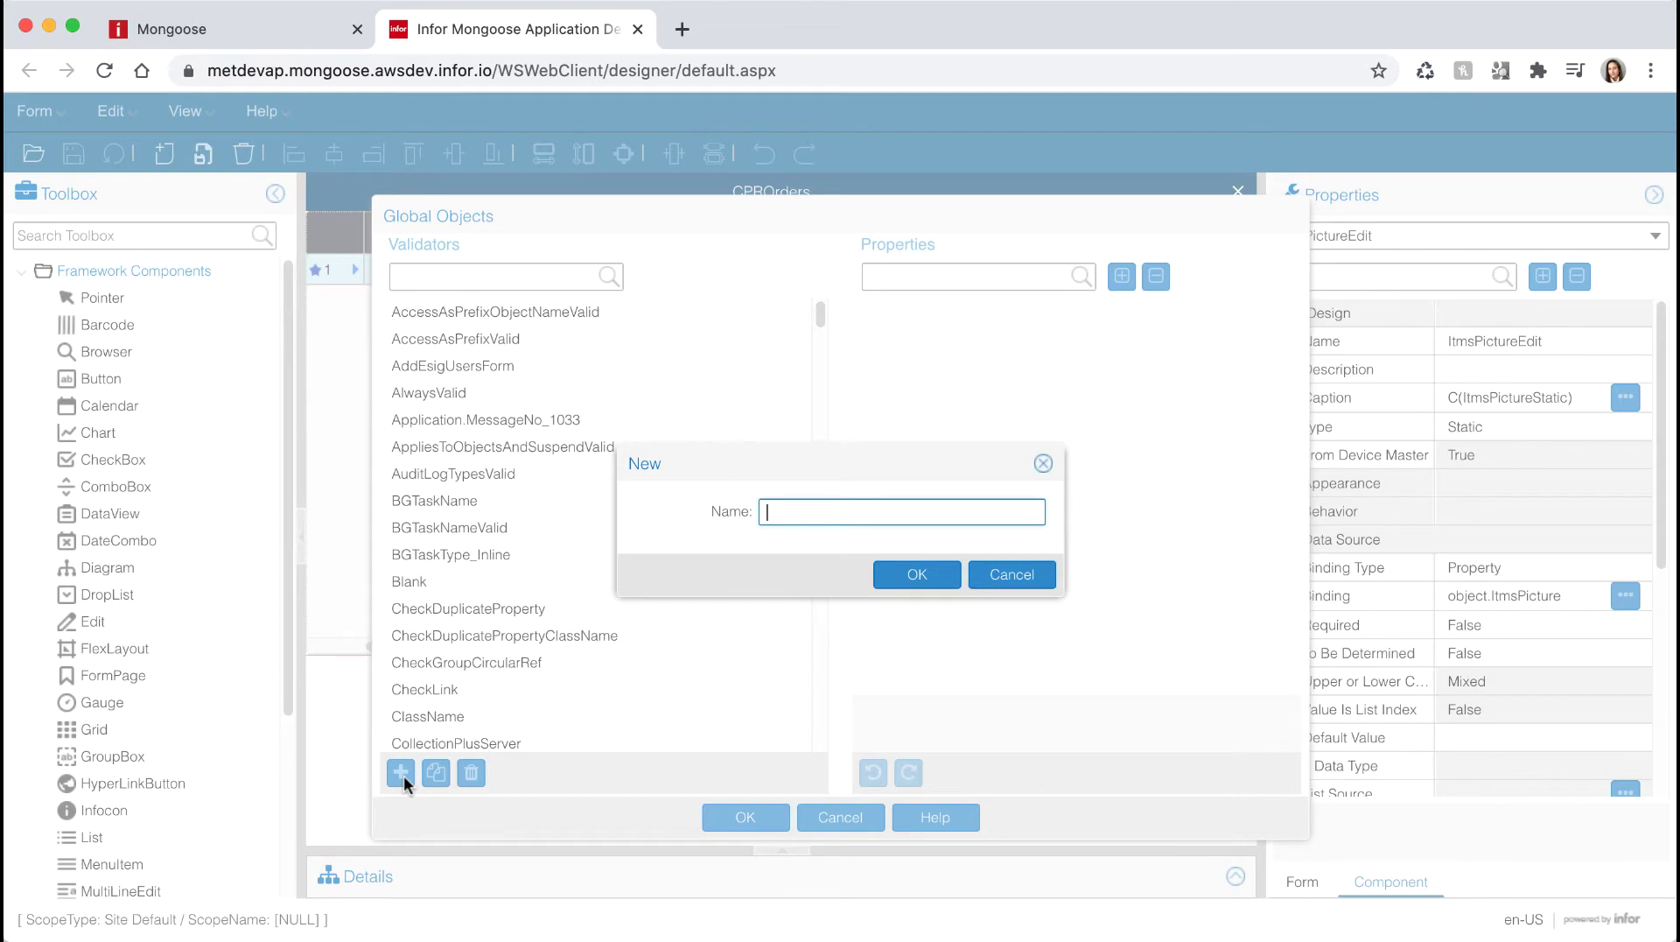
pyautogui.write('CustomerID')
pyautogui.click(910, 574)
# Step: Set the CustomerID validator's type to In Collection and its IDO parameter to CPRCustomer
pyautogui.click(1146, 399)
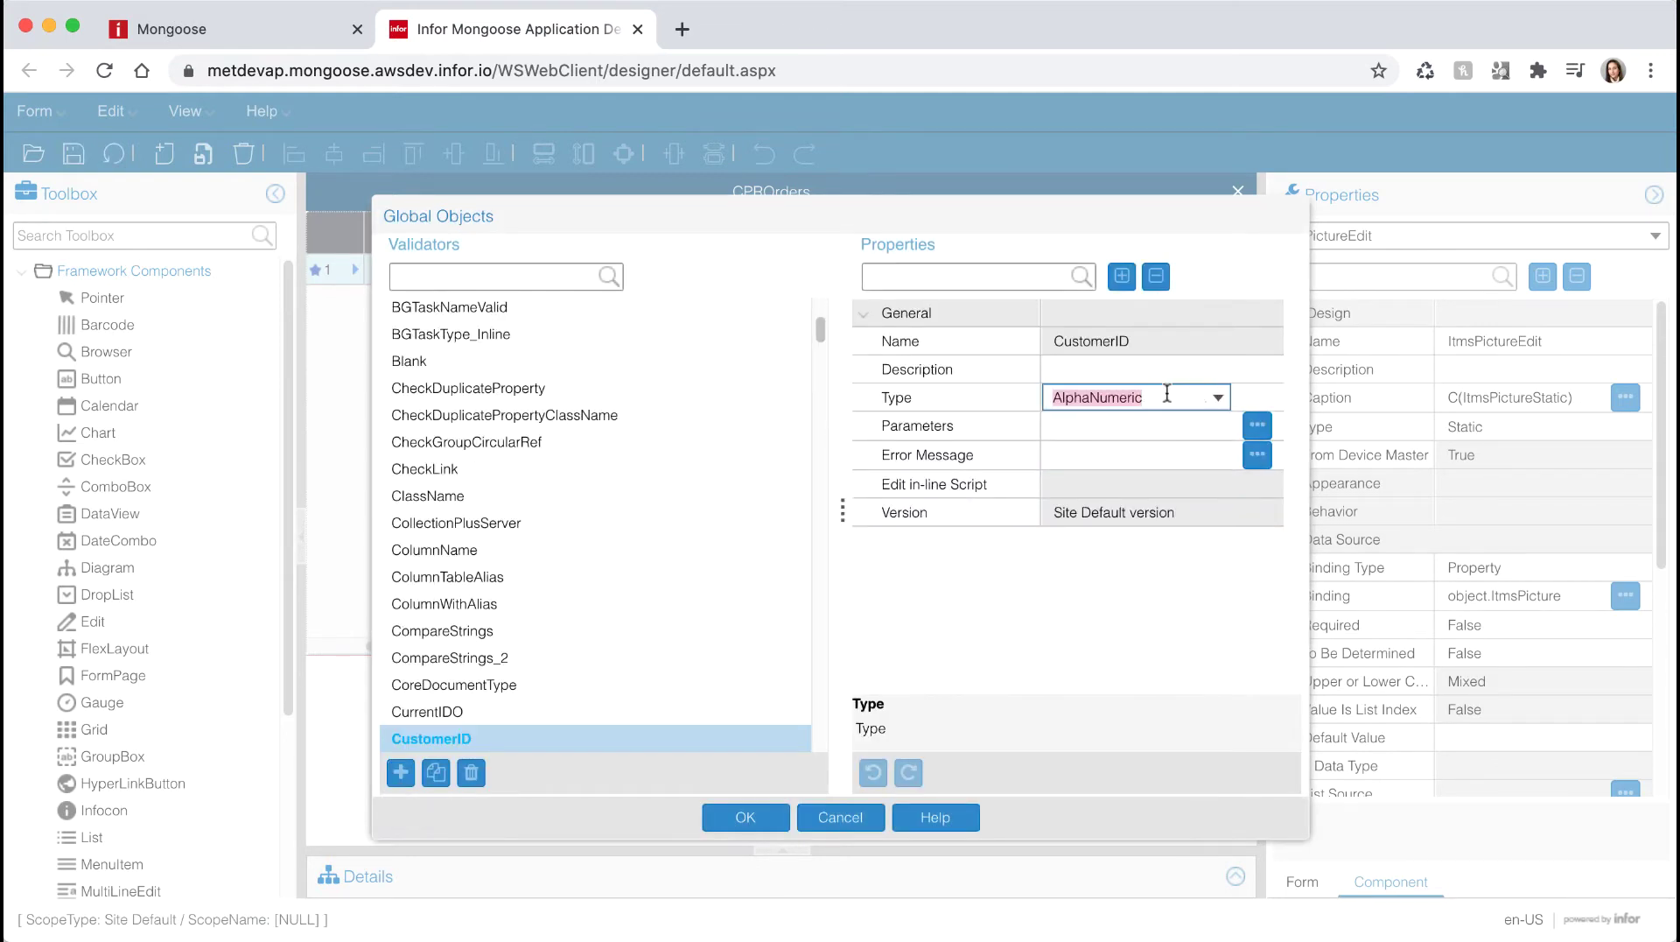
pyautogui.click(1214, 400)
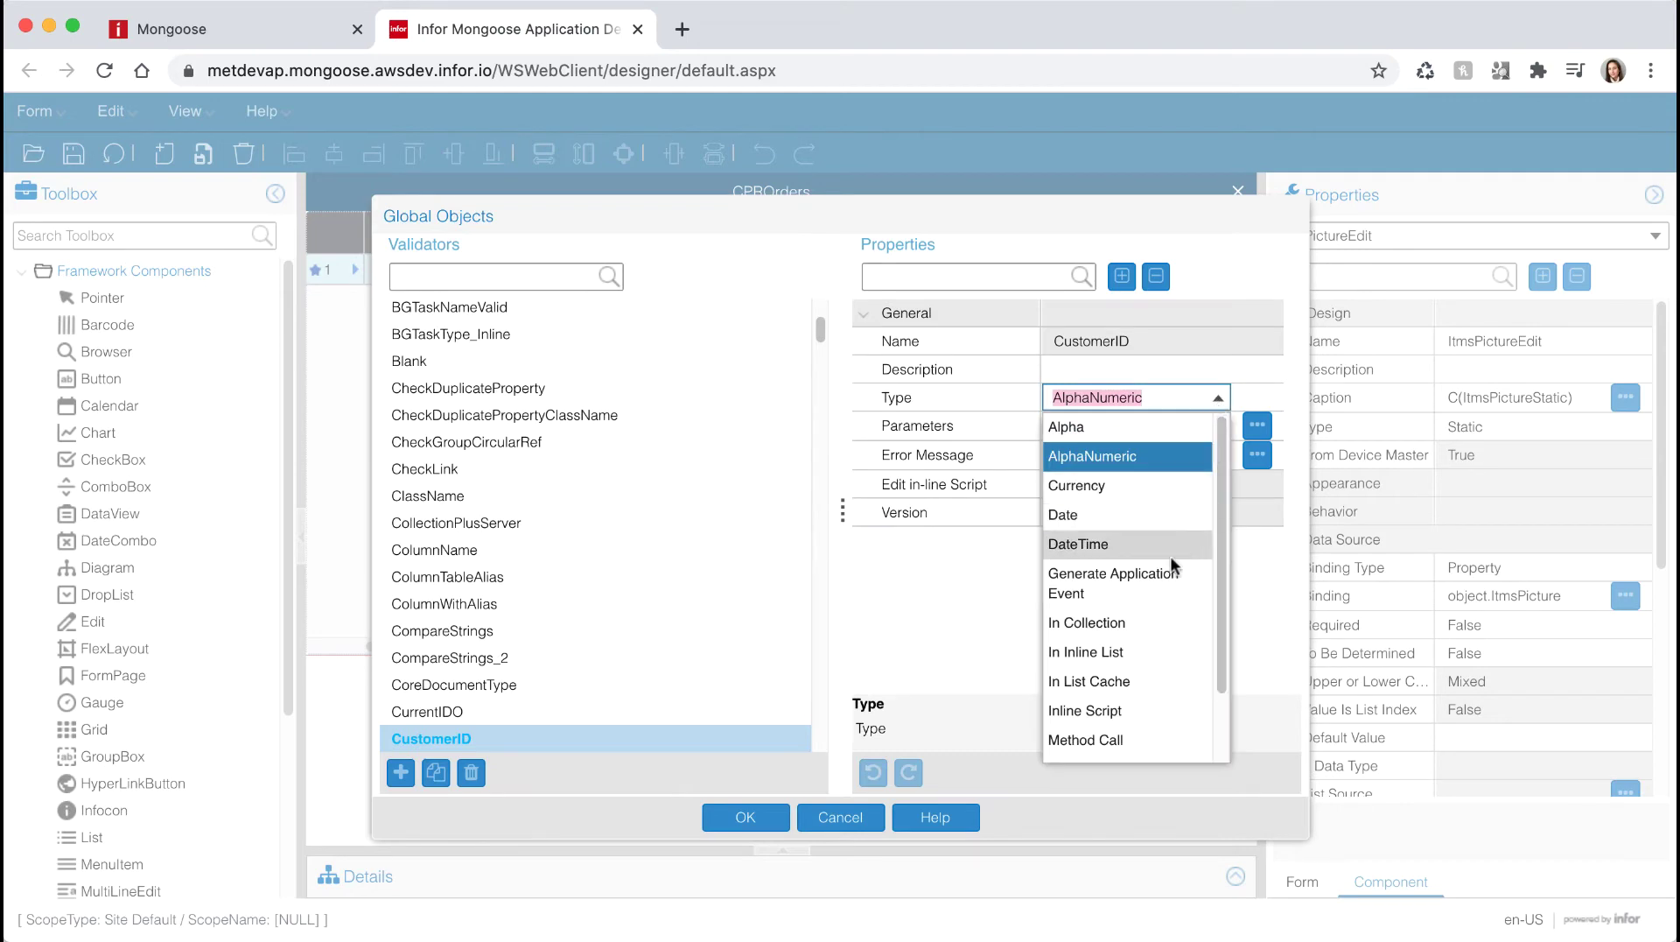
pyautogui.click(1117, 618)
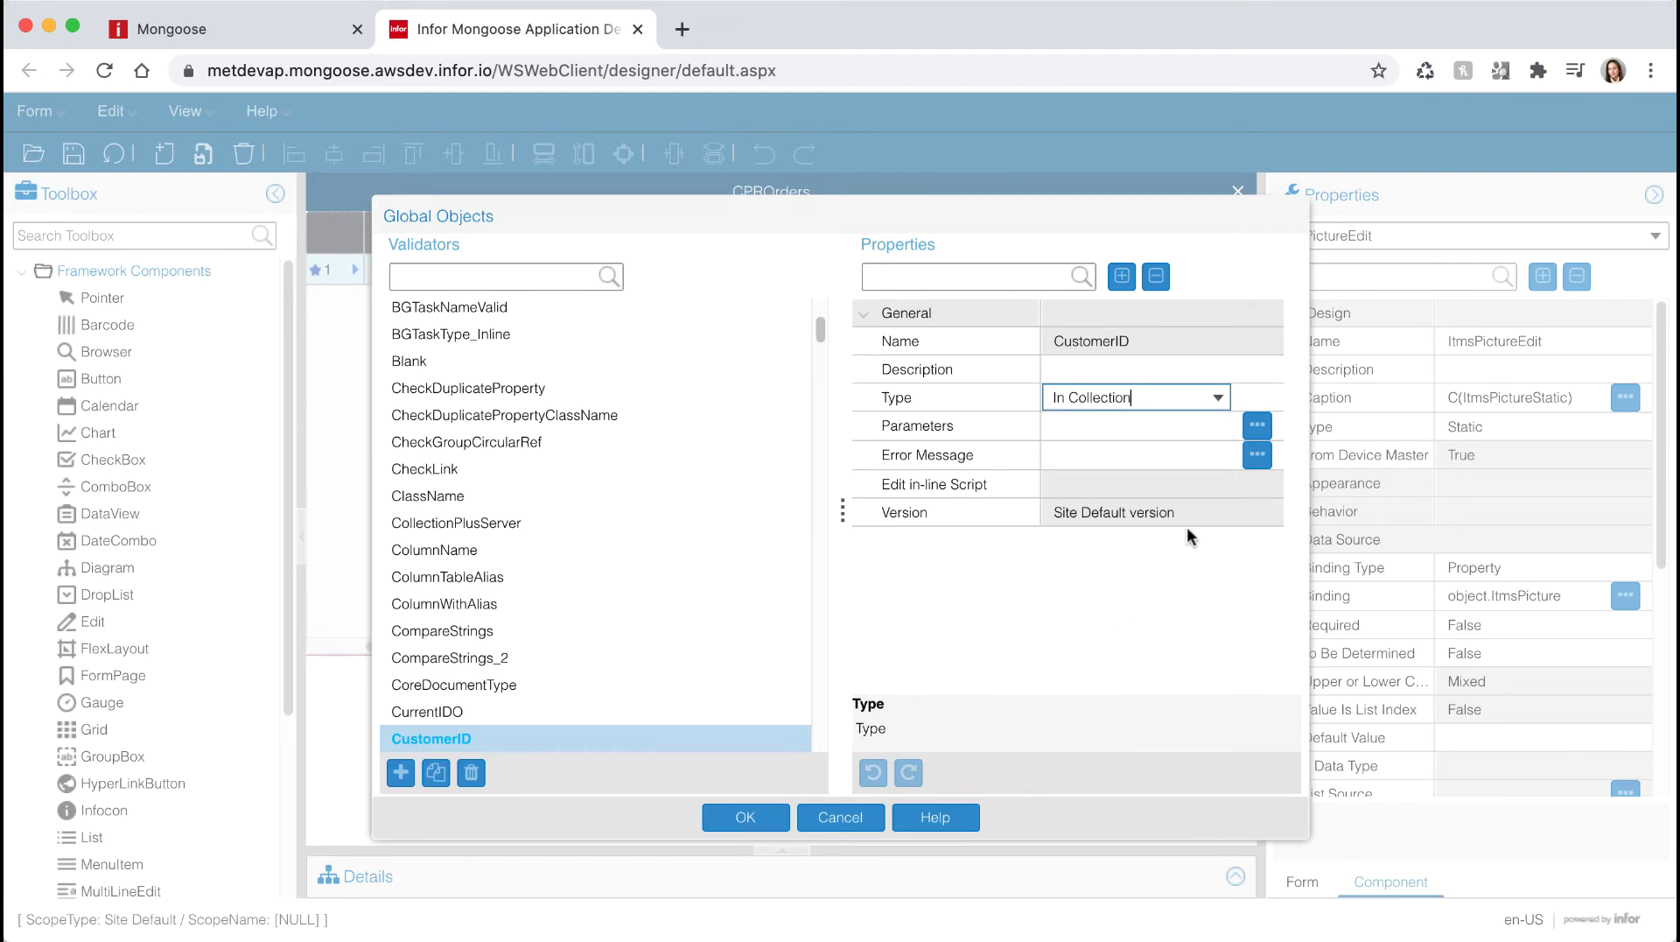
pyautogui.click(1258, 426)
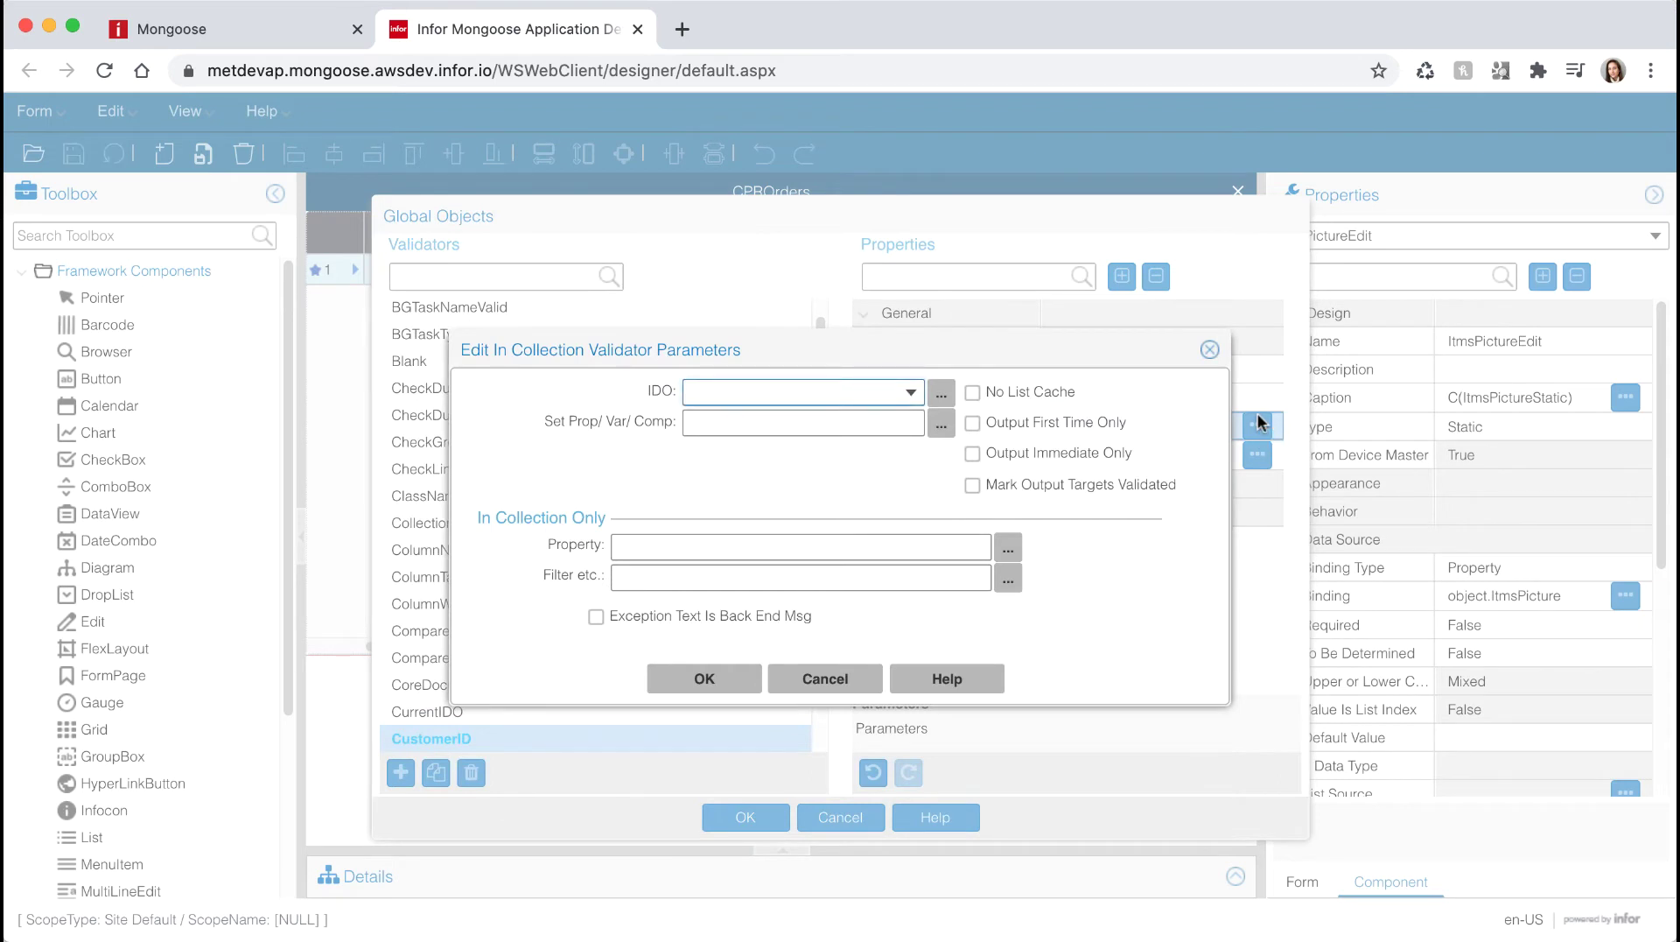
pyautogui.write('CPRCustomer')
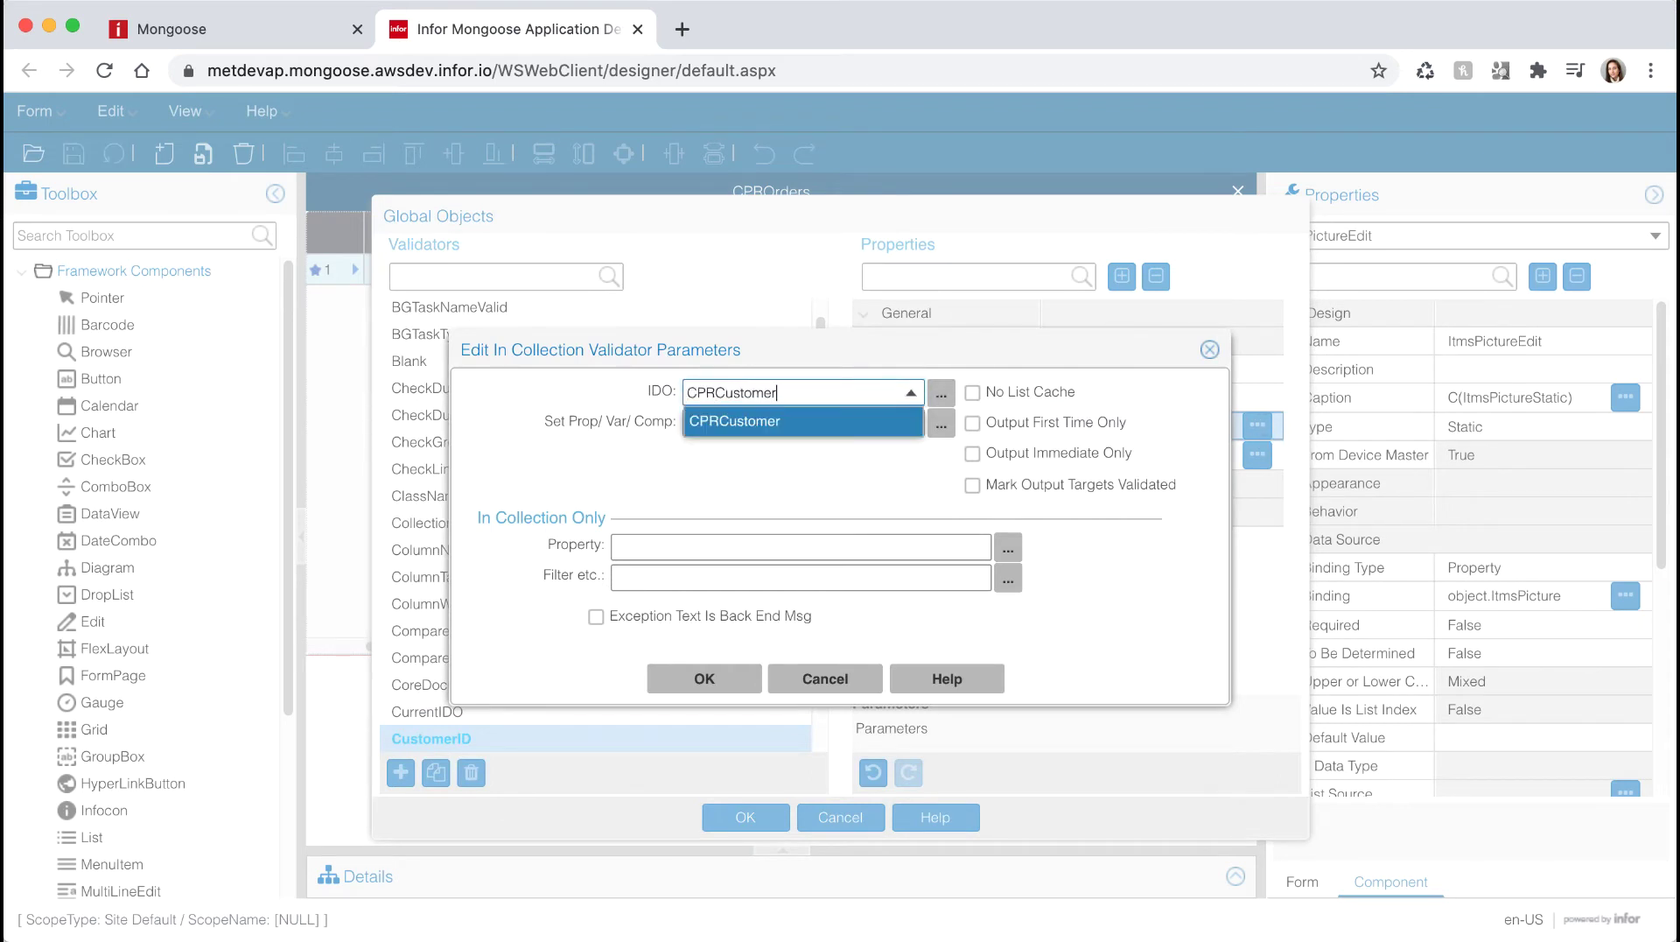
pyautogui.click(861, 413)
# Step: Add a set-property entry to the CustomerID validator that targets %1 with the Name value in the primary collection
pyautogui.click(941, 424)
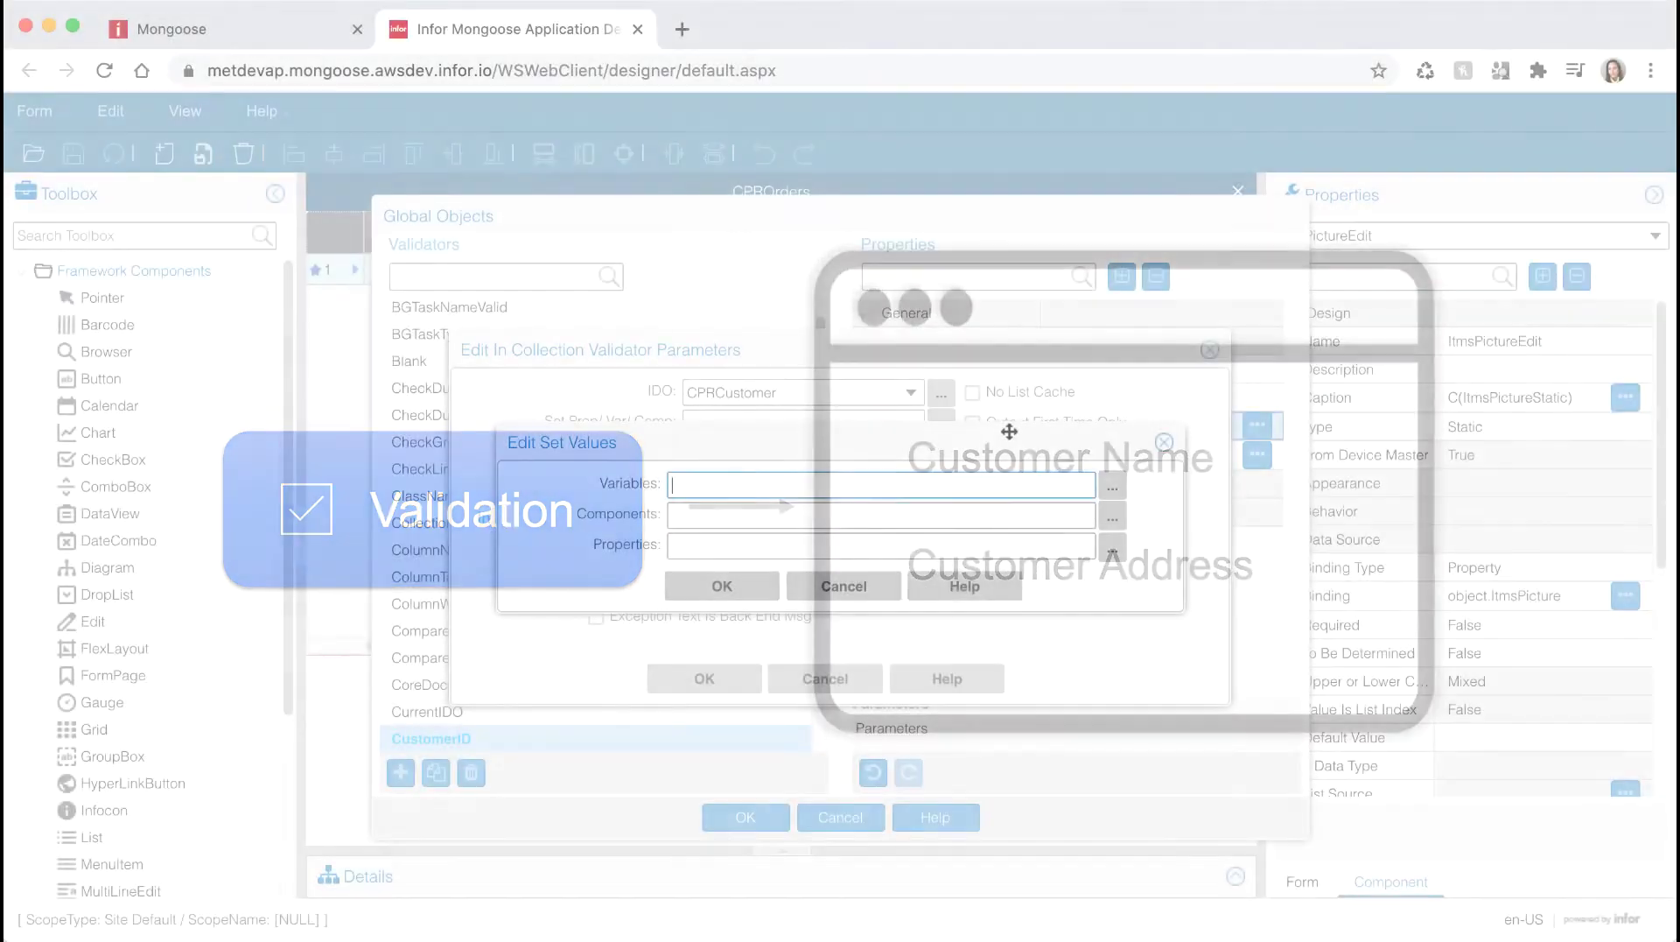
pyautogui.click(1112, 550)
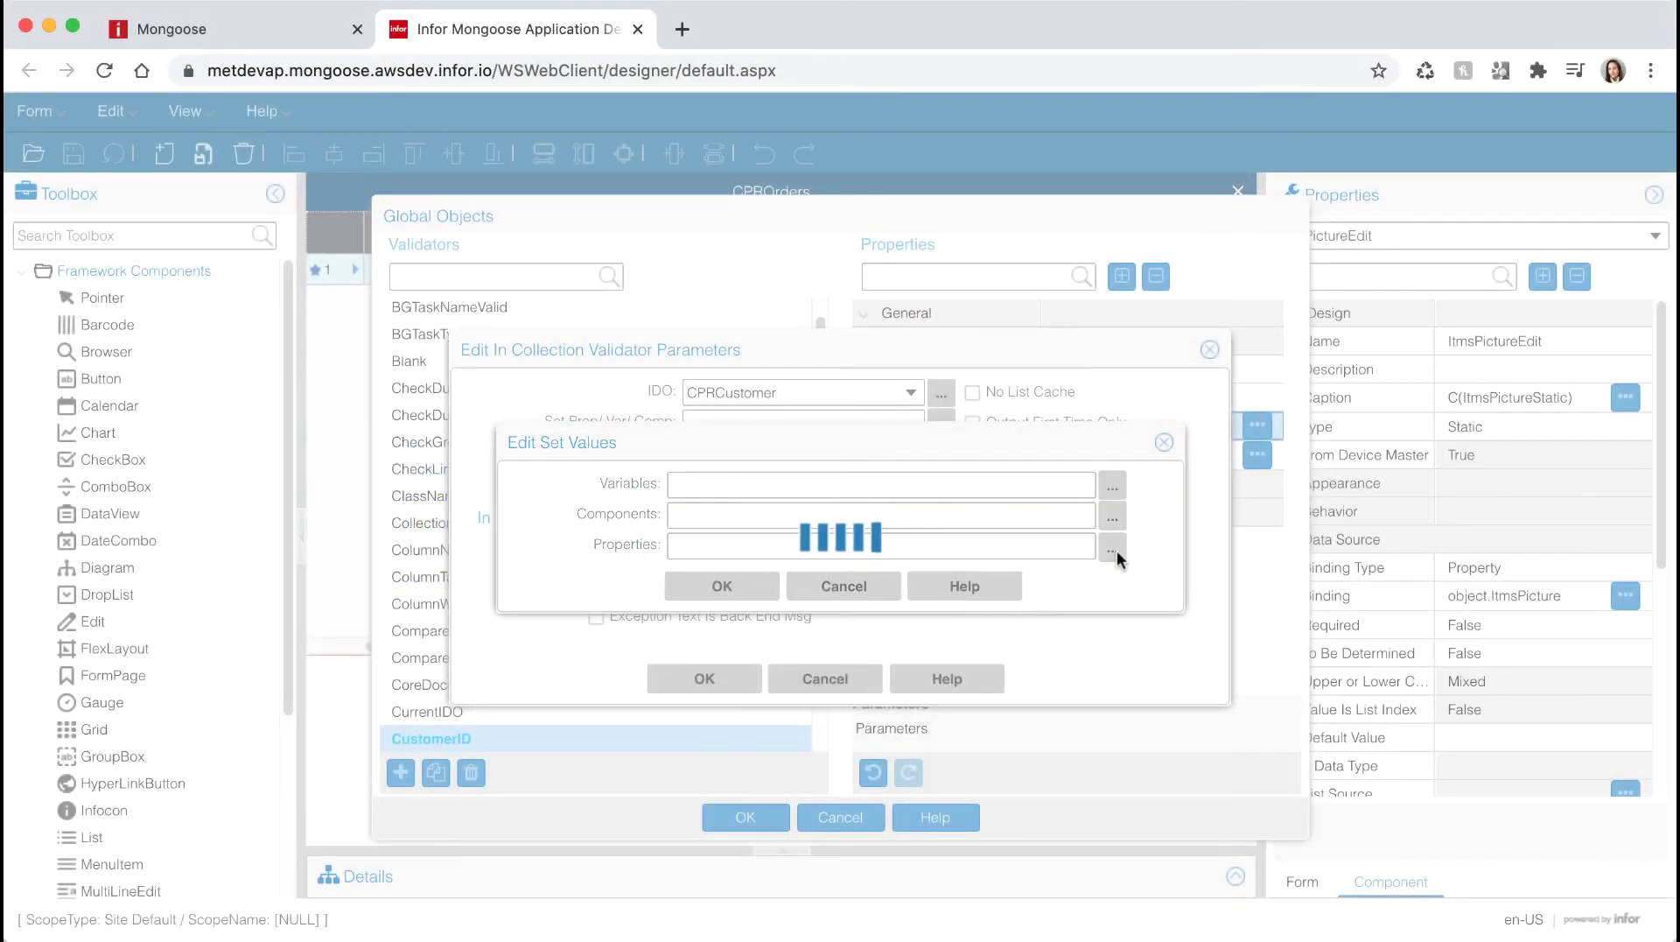
pyautogui.click(1056, 487)
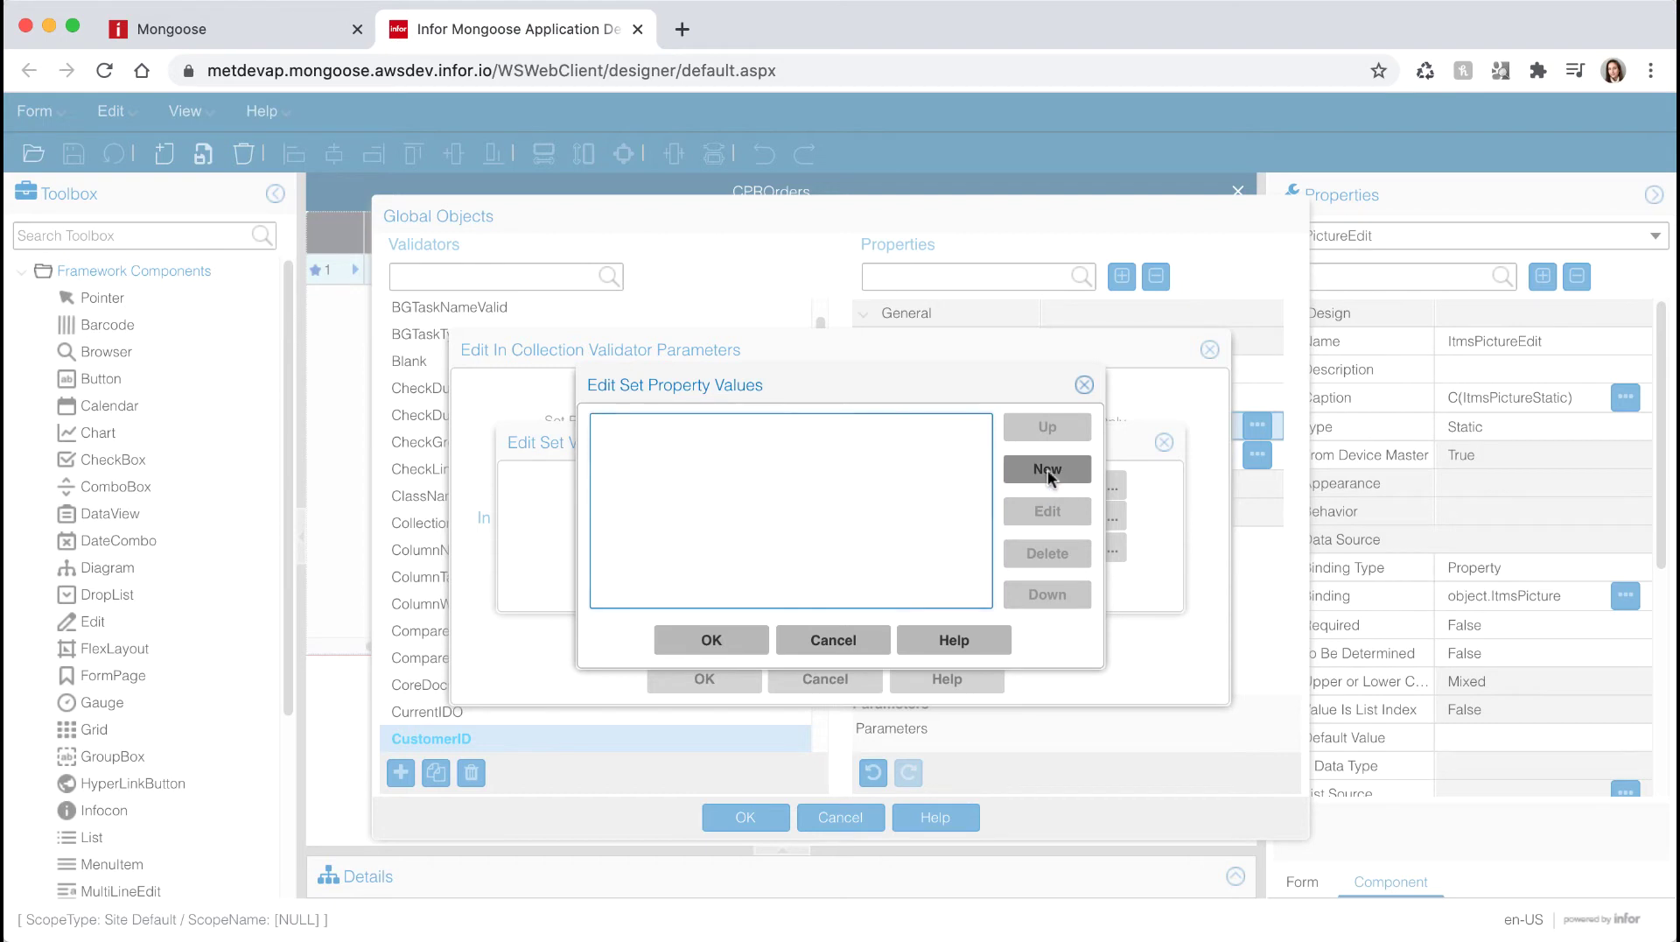
pyautogui.write('%1')
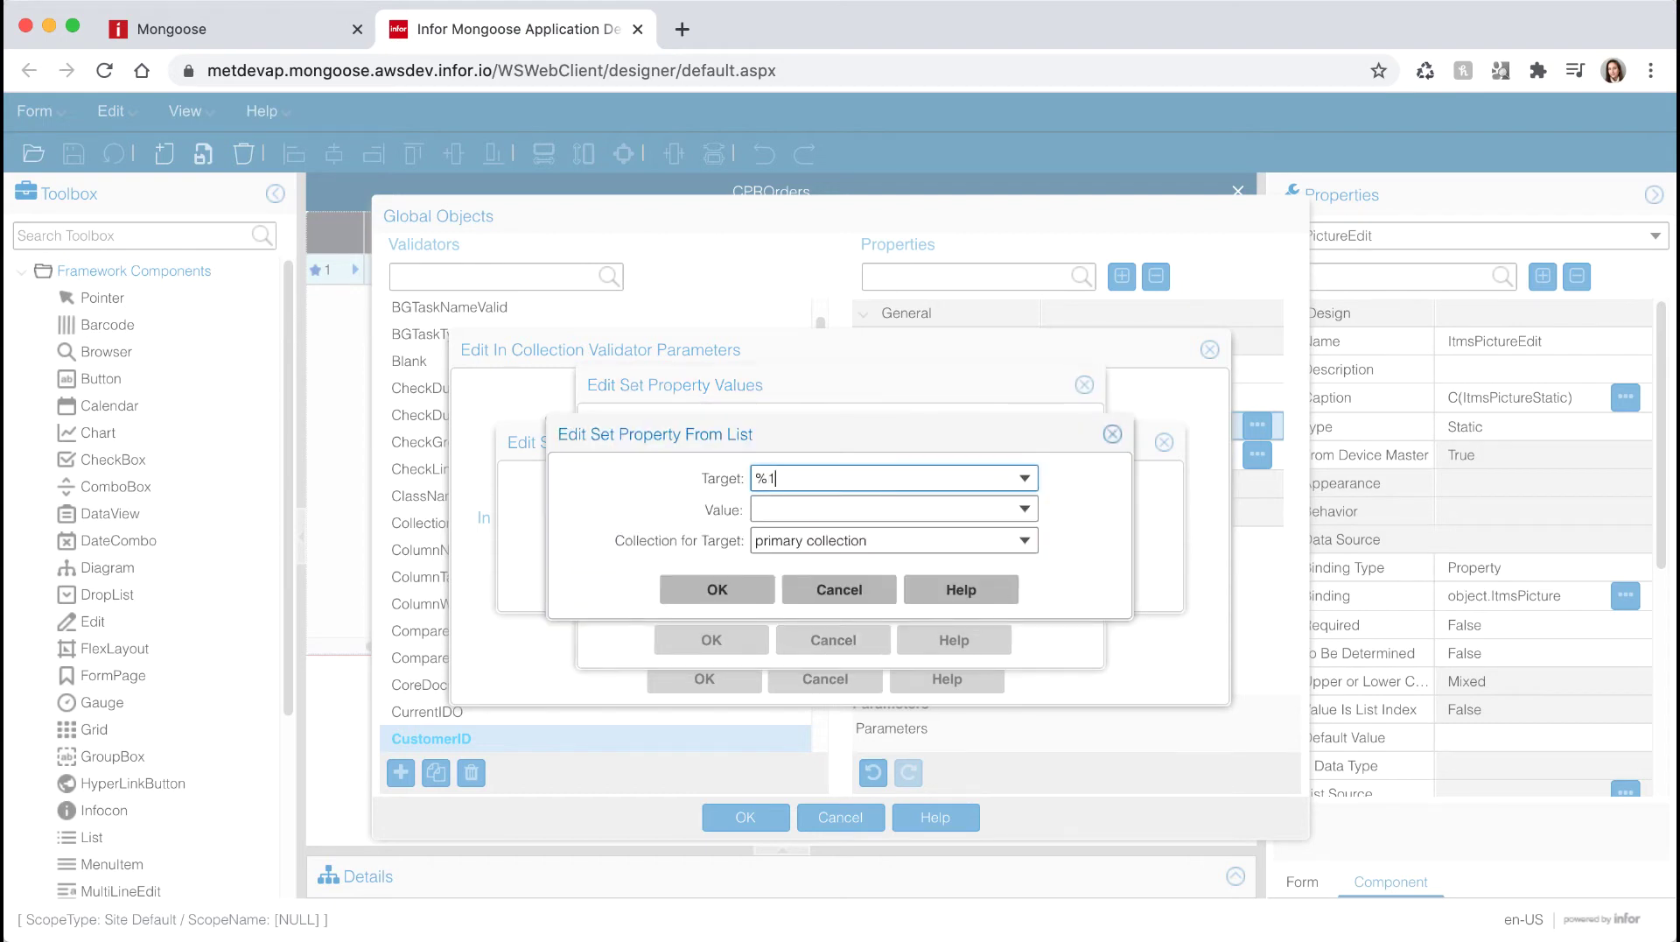
pyautogui.click(1024, 510)
pyautogui.click(866, 649)
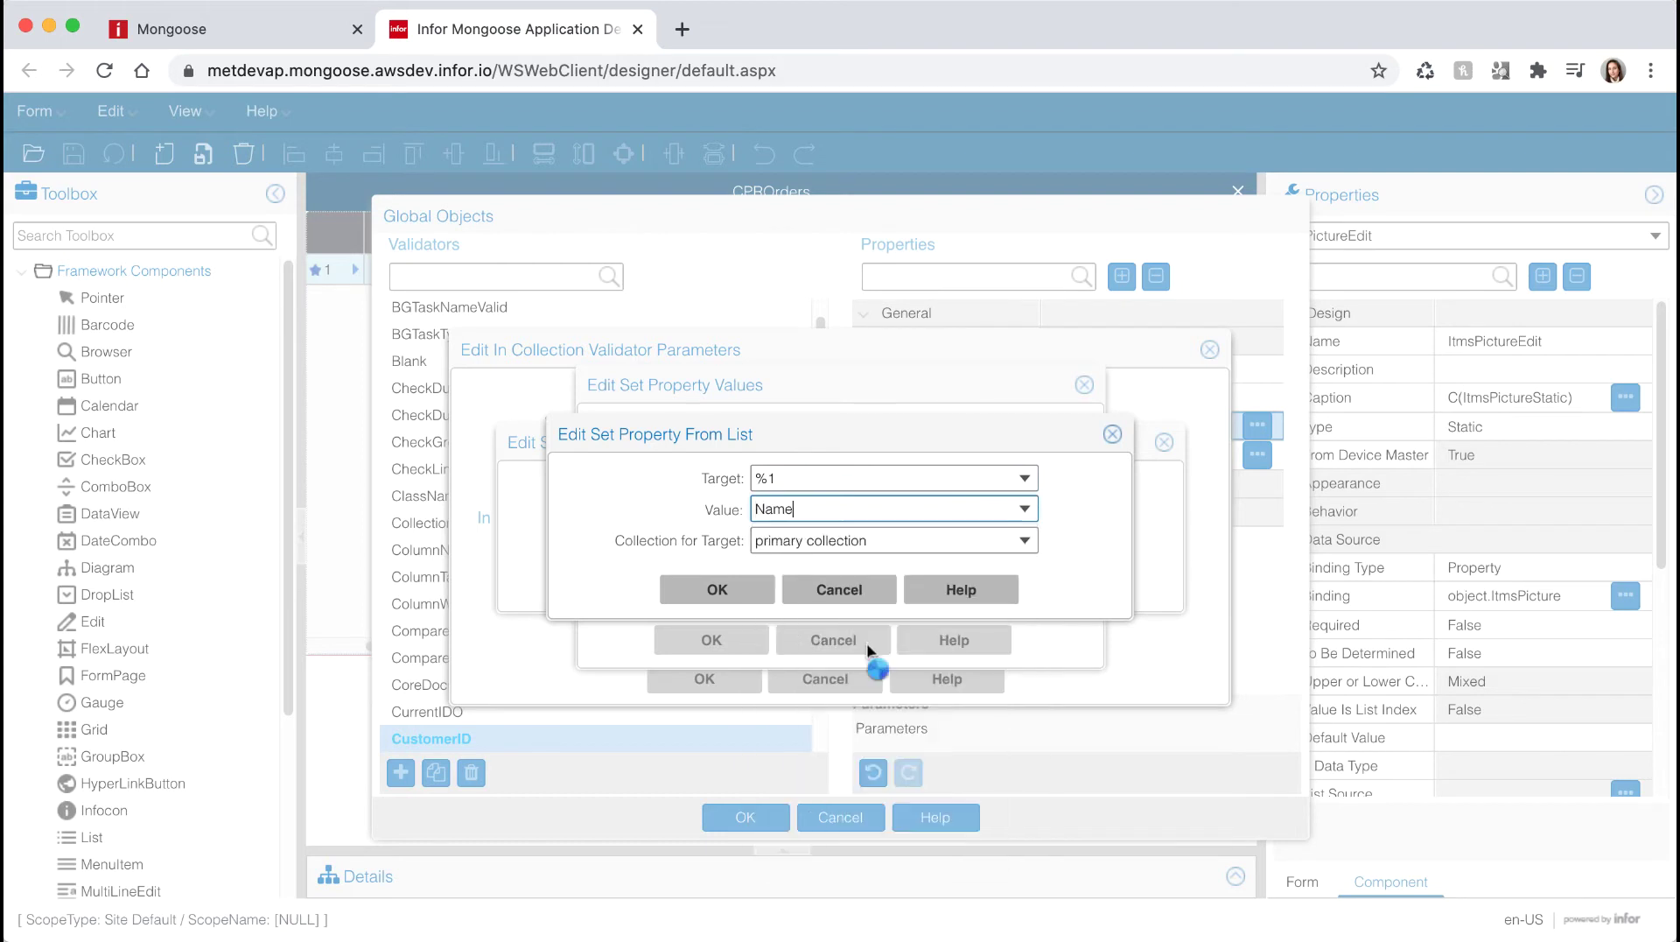
pyautogui.click(765, 595)
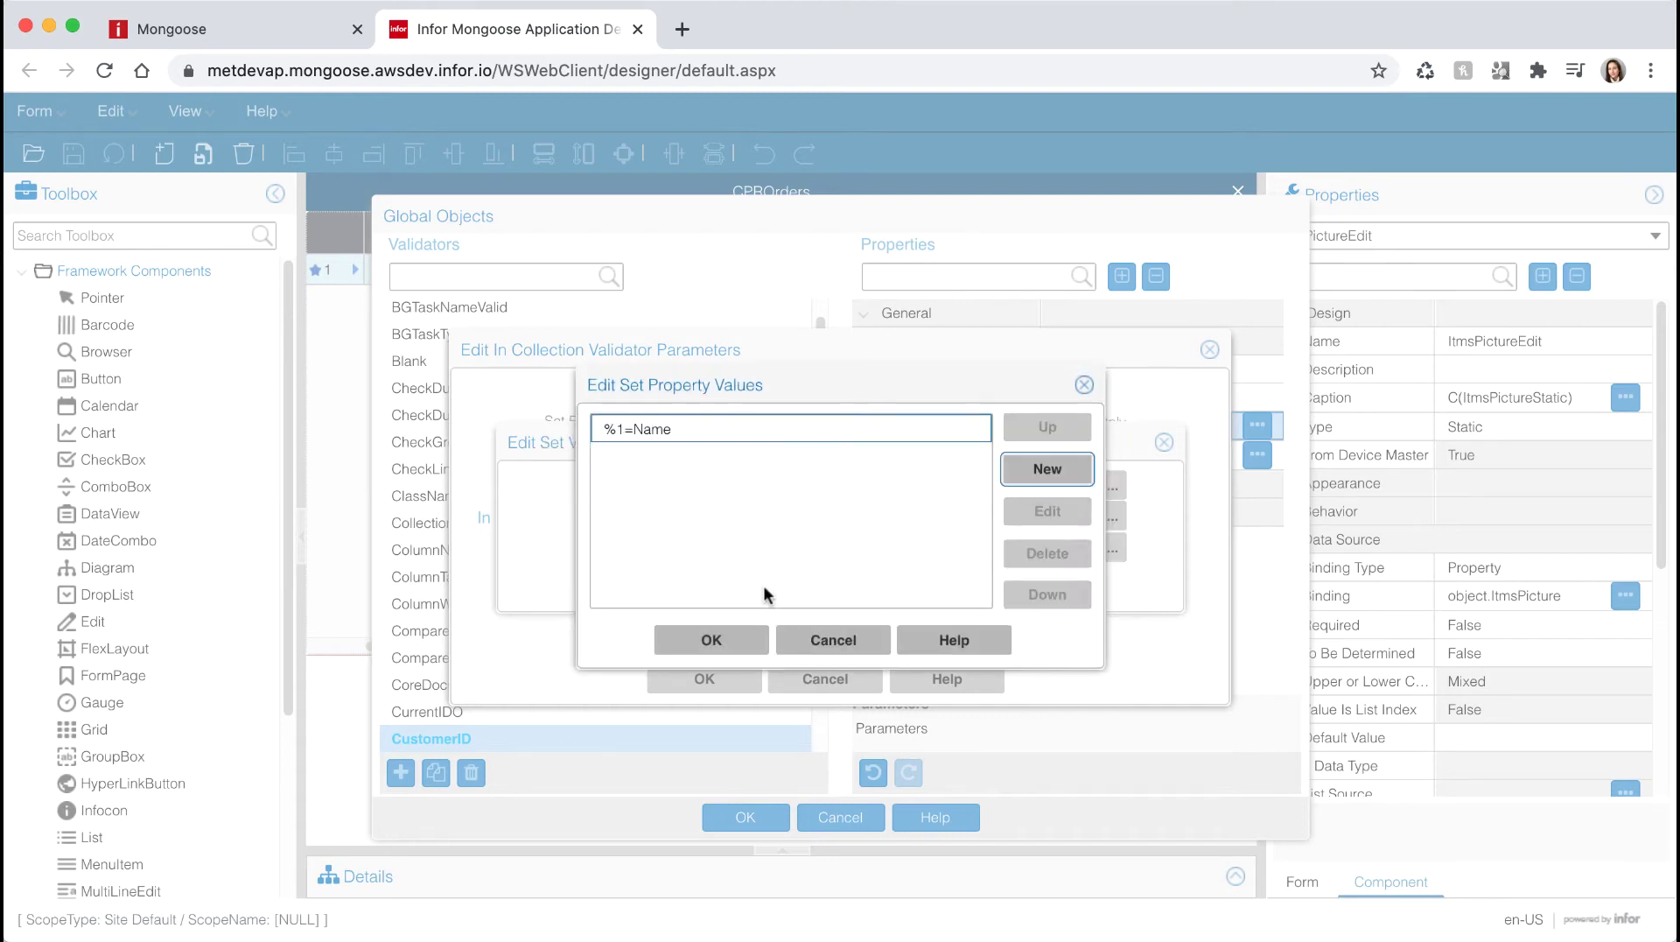
# Step: Add a second set-property entry targeting %2 with the Address value and accept the set values
pyautogui.click(1048, 468)
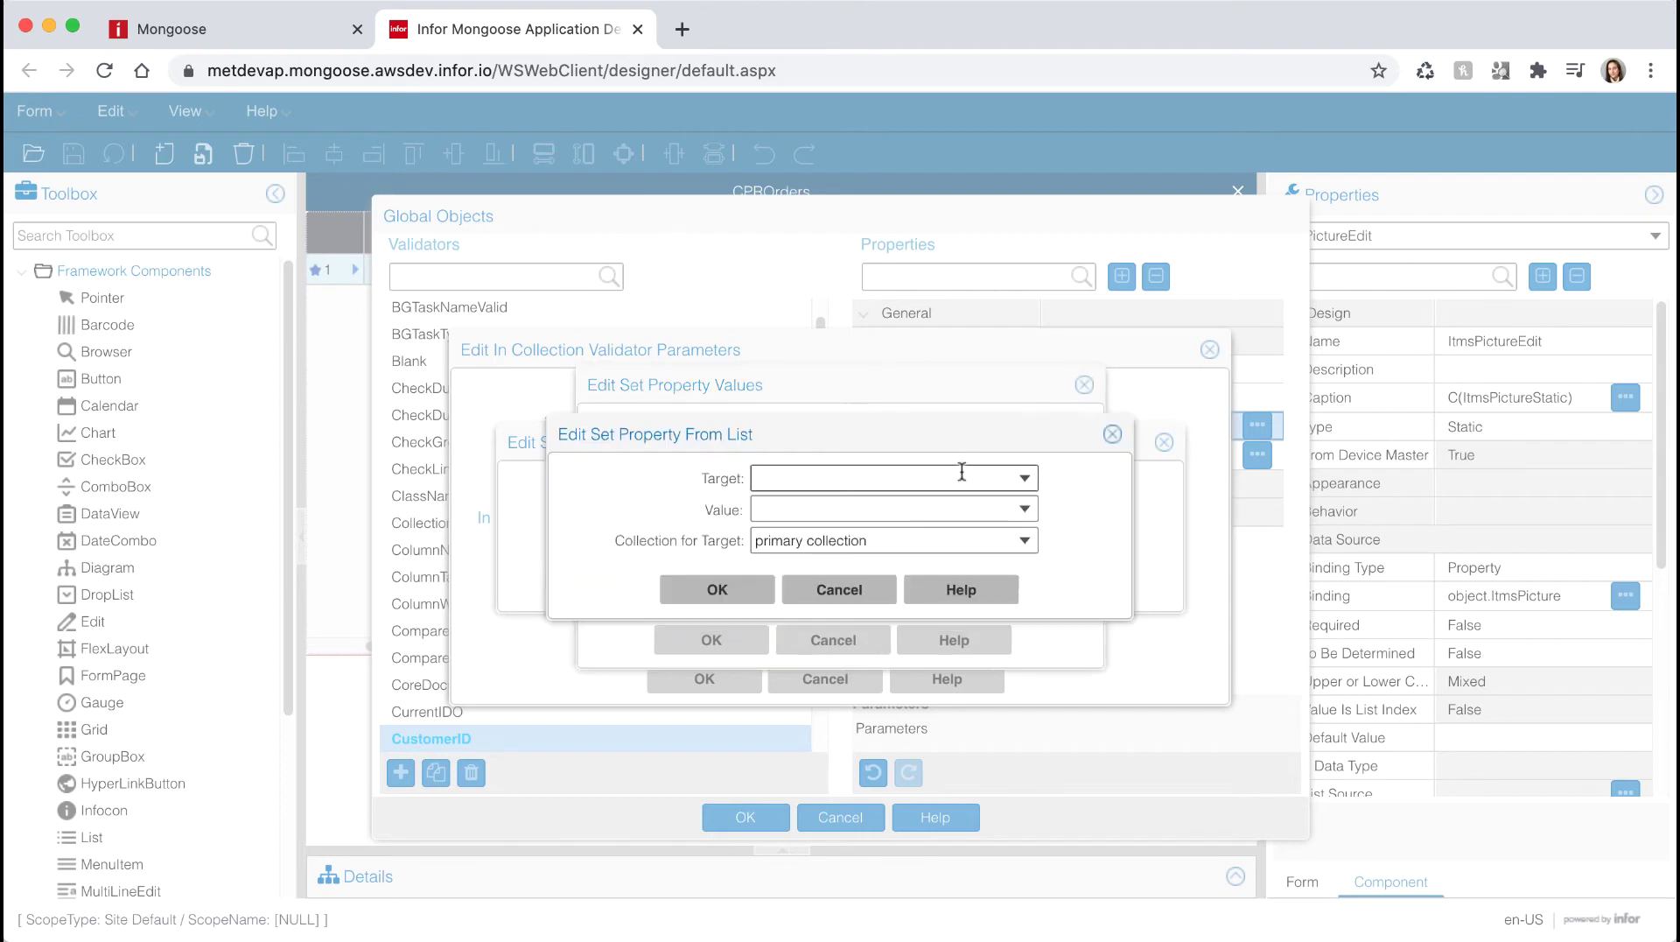
pyautogui.write('%2')
pyautogui.click(1024, 509)
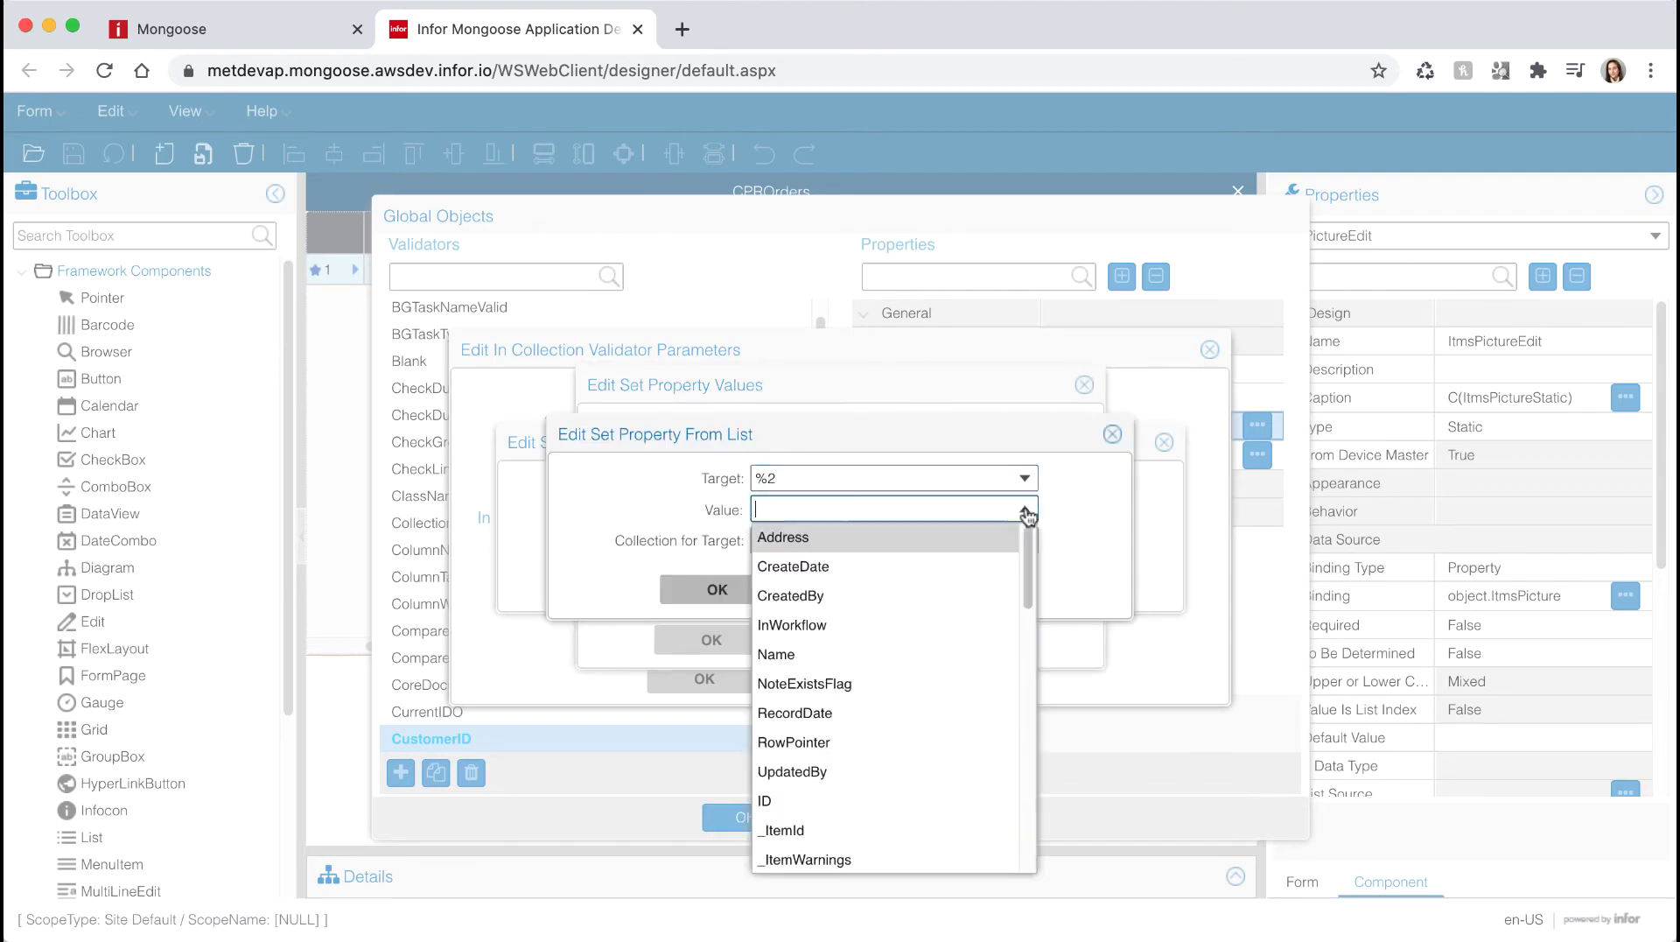
pyautogui.click(977, 531)
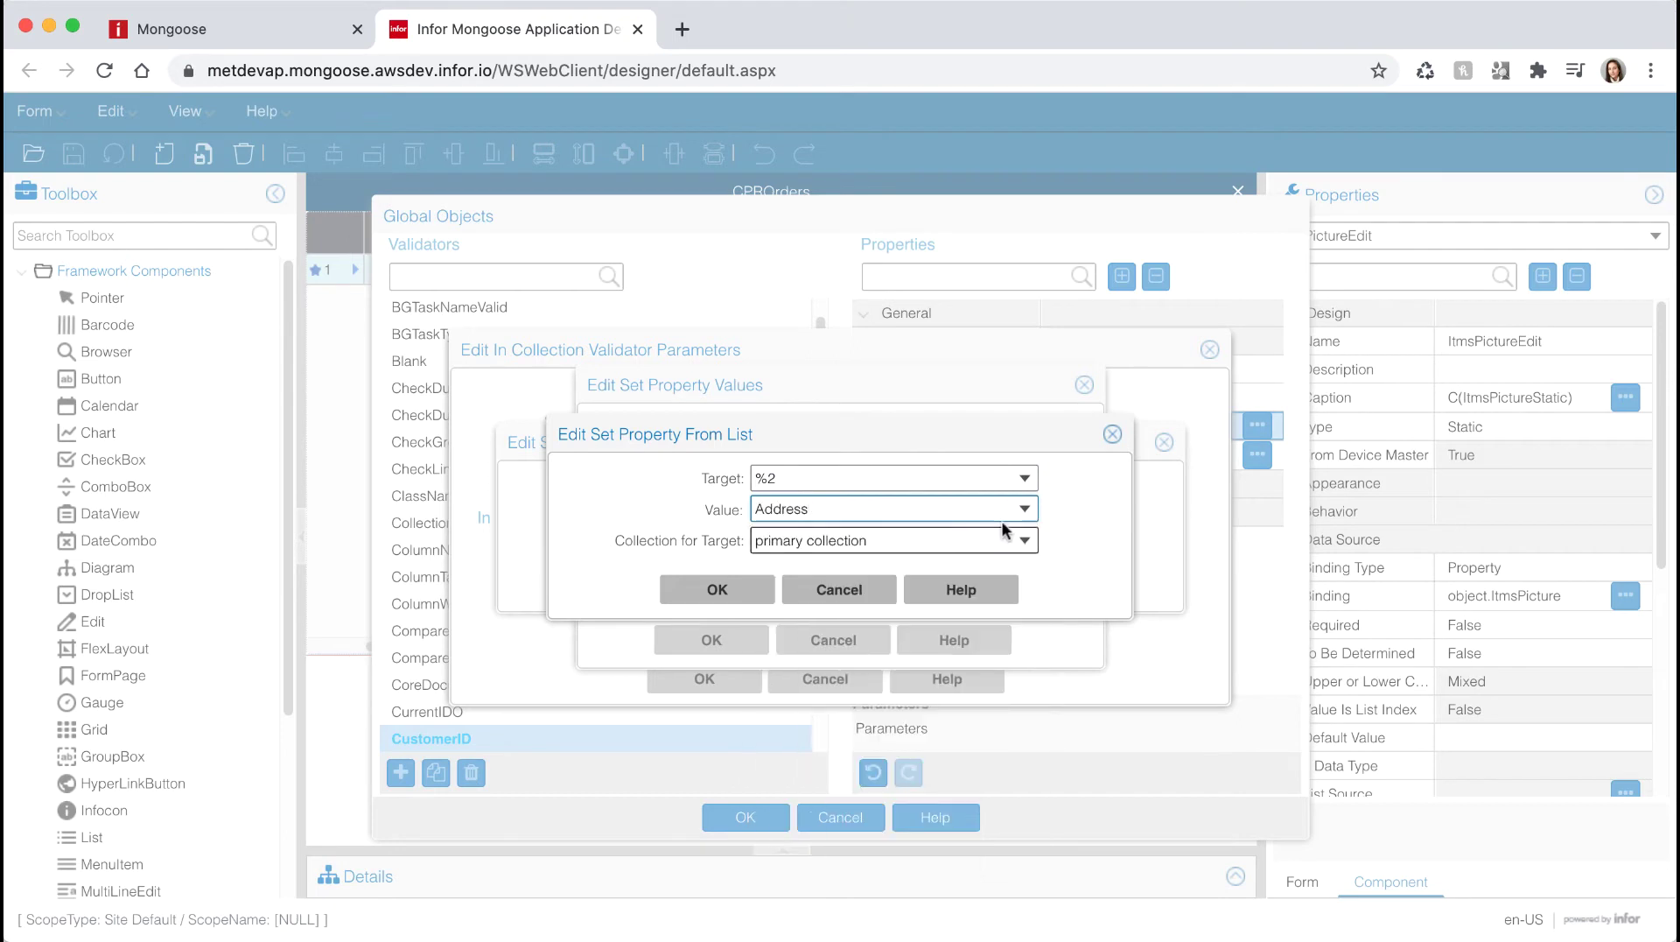
pyautogui.click(753, 581)
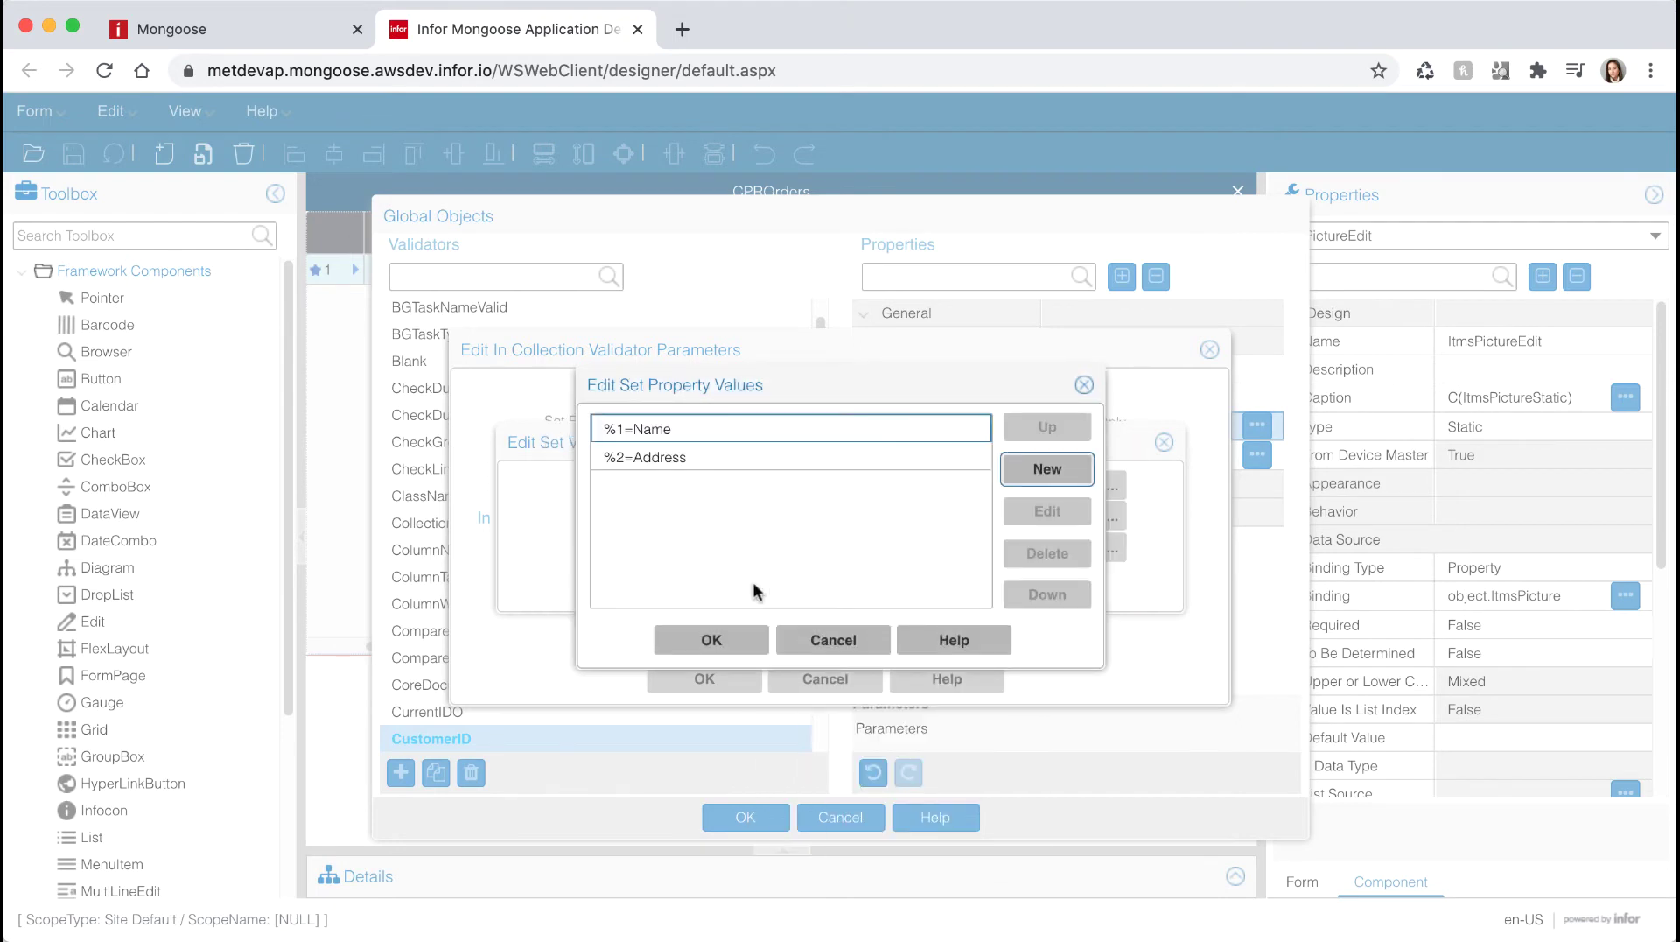
pyautogui.click(711, 639)
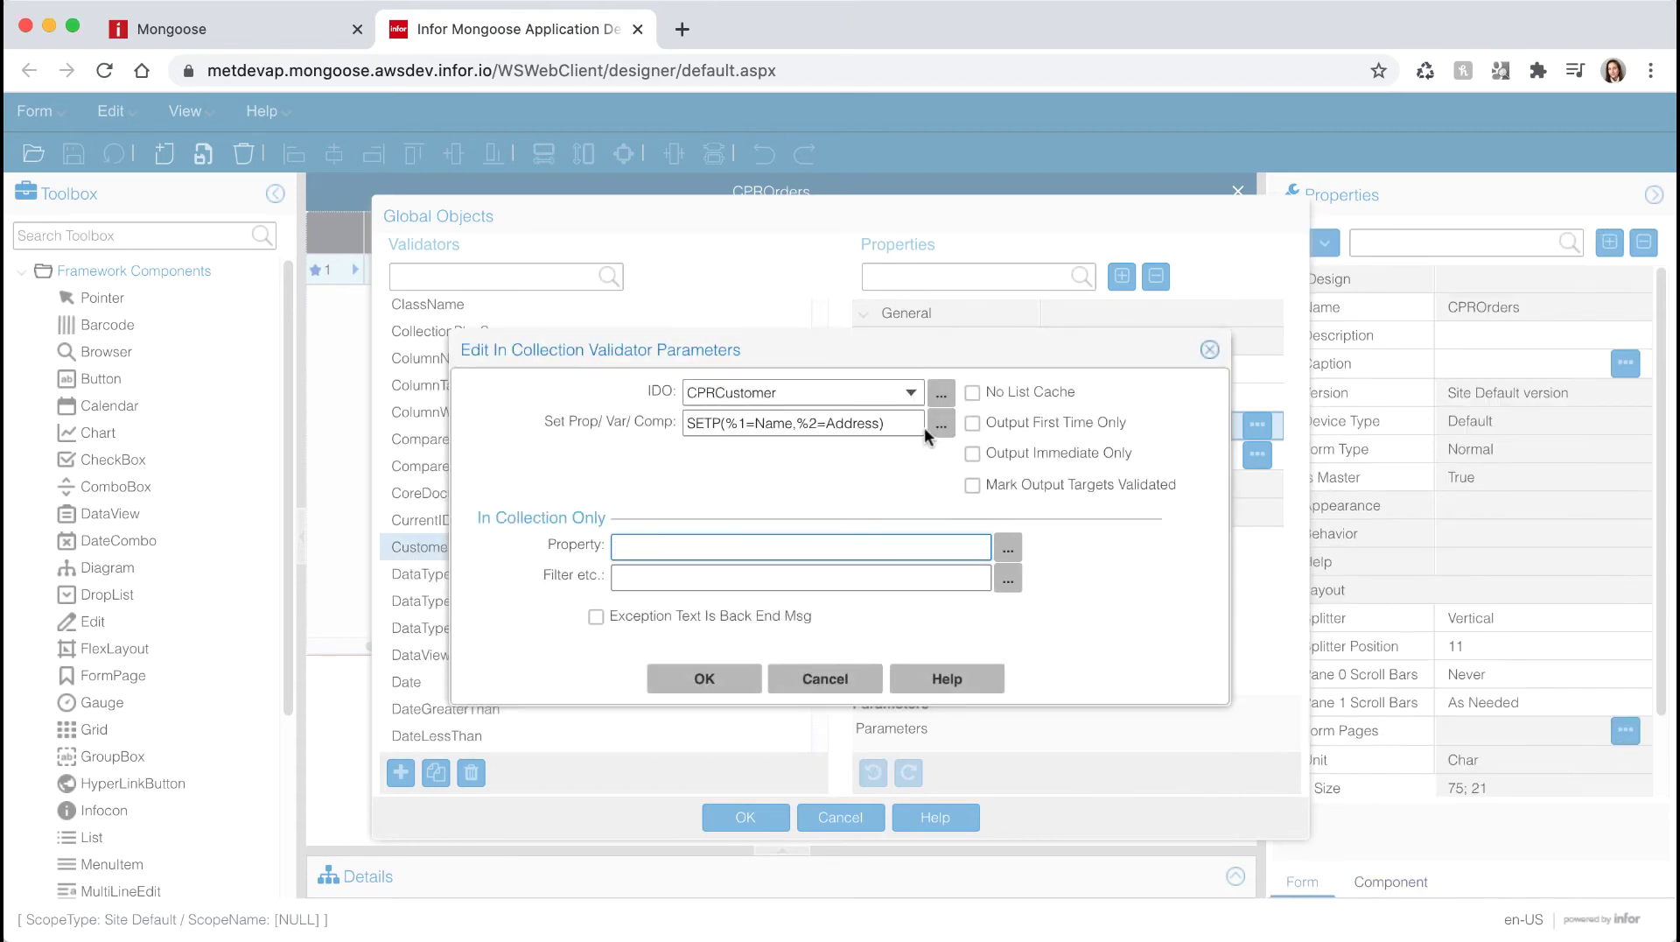
# Step: Set the In Collection property to CPRCustomer's ID and accept the validator parameters
pyautogui.click(1008, 547)
pyautogui.click(821, 549)
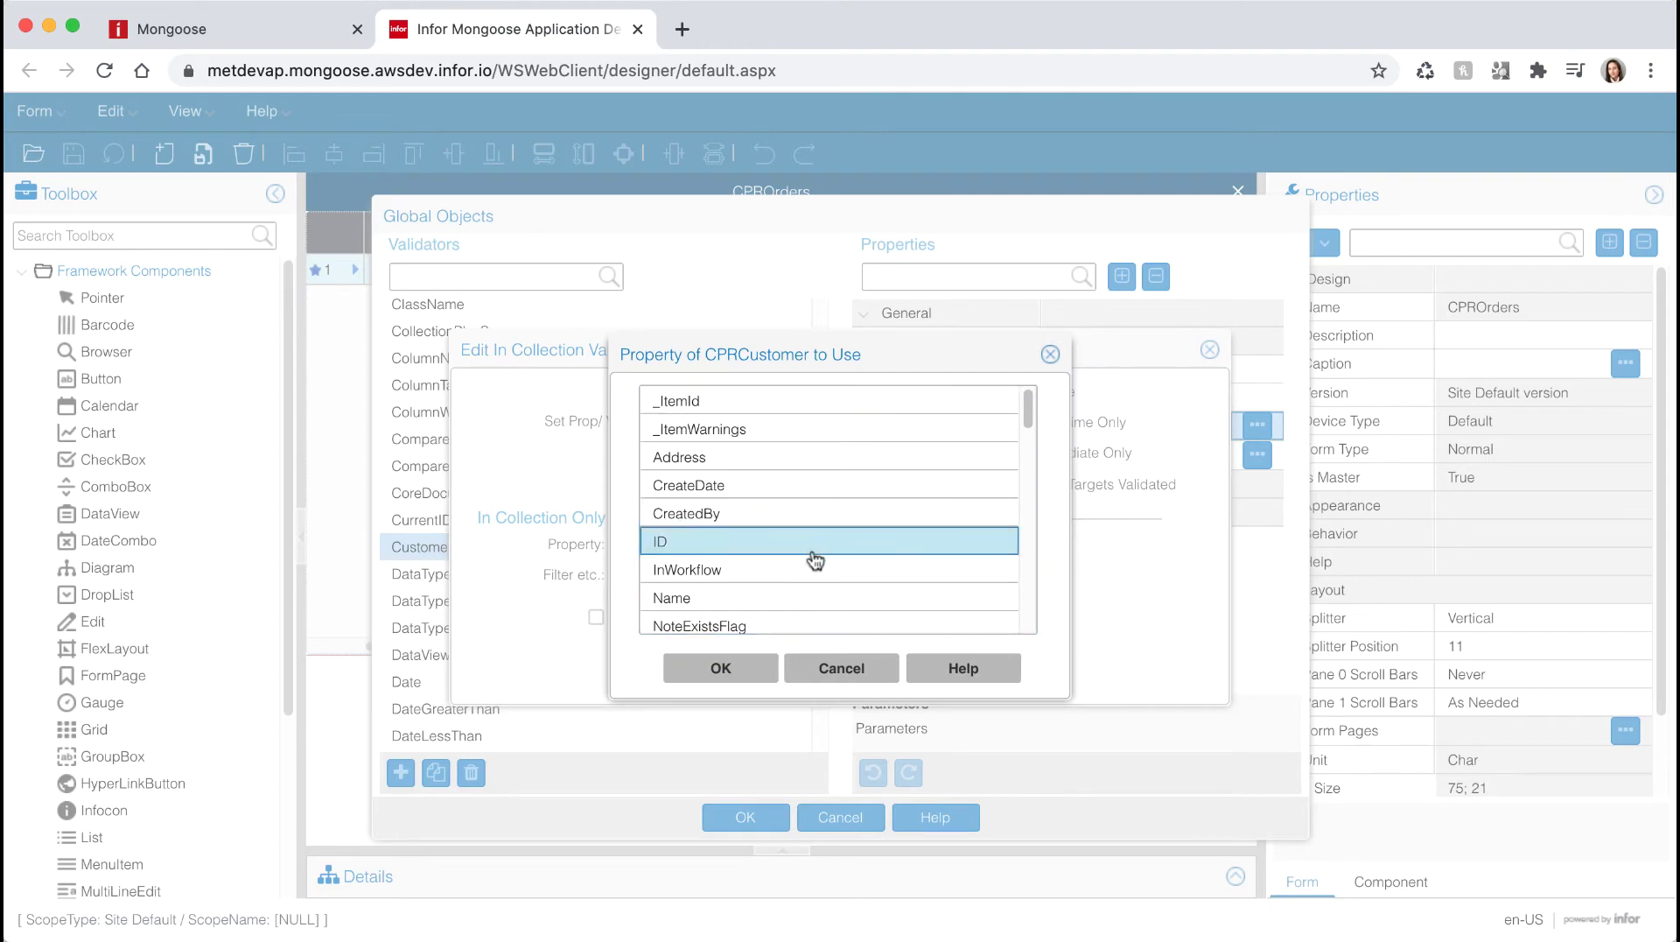
pyautogui.click(748, 669)
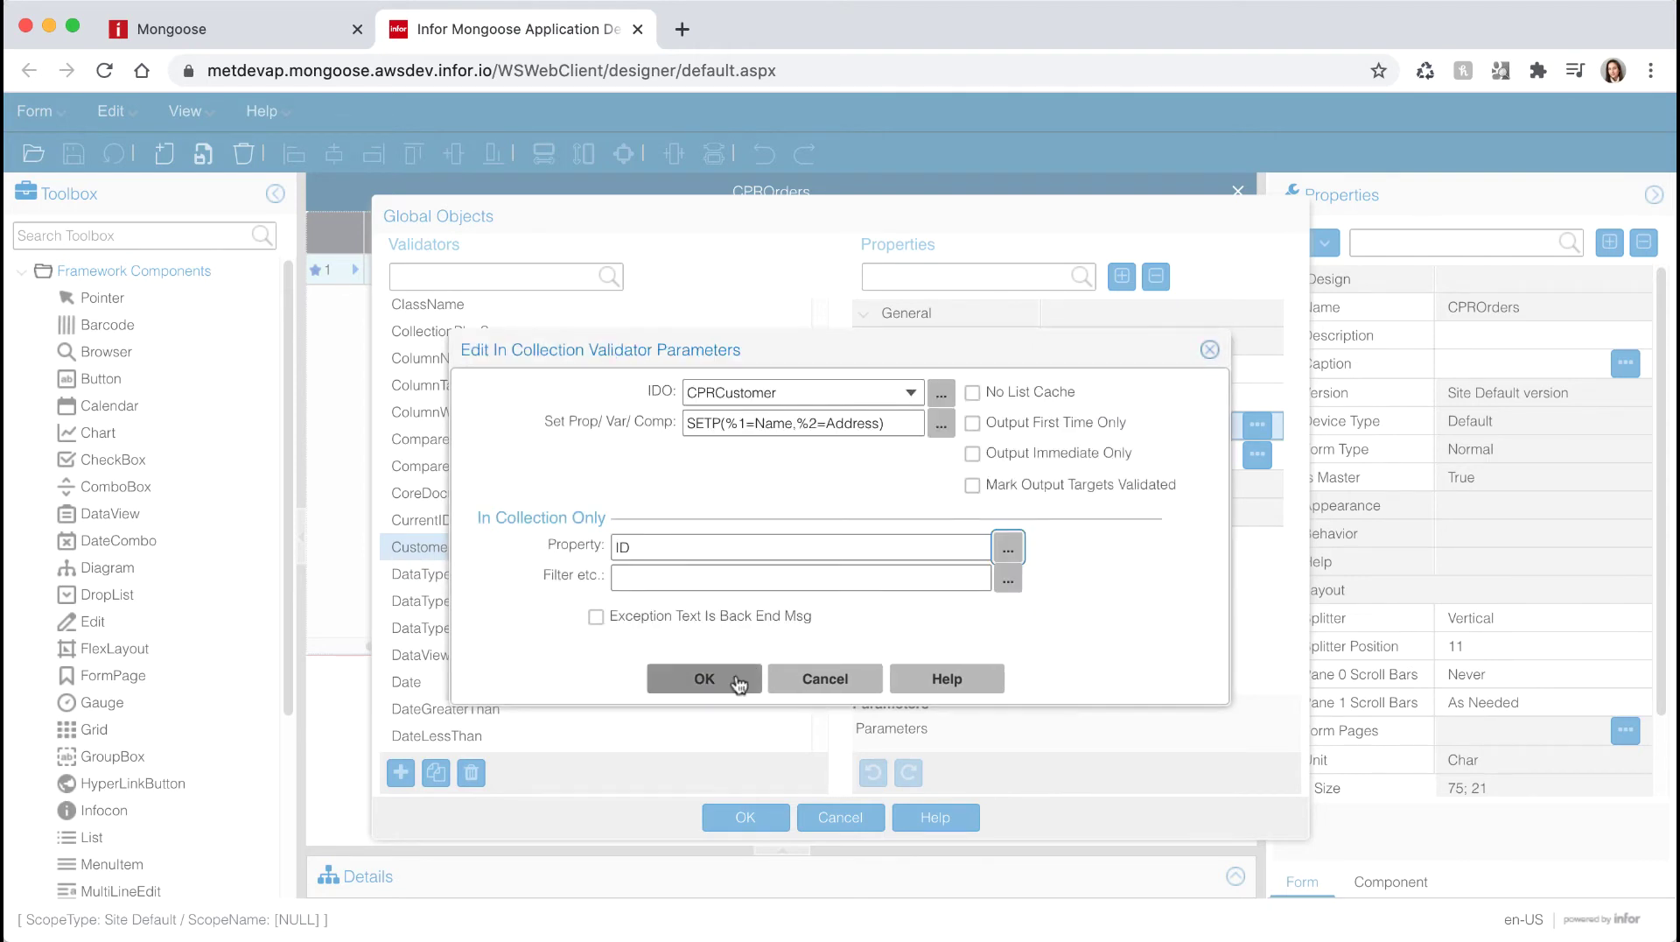
pyautogui.click(739, 681)
# Step: Set the CustomerID validator's error message to mIsNotAValid and save the global validators
pyautogui.click(1075, 455)
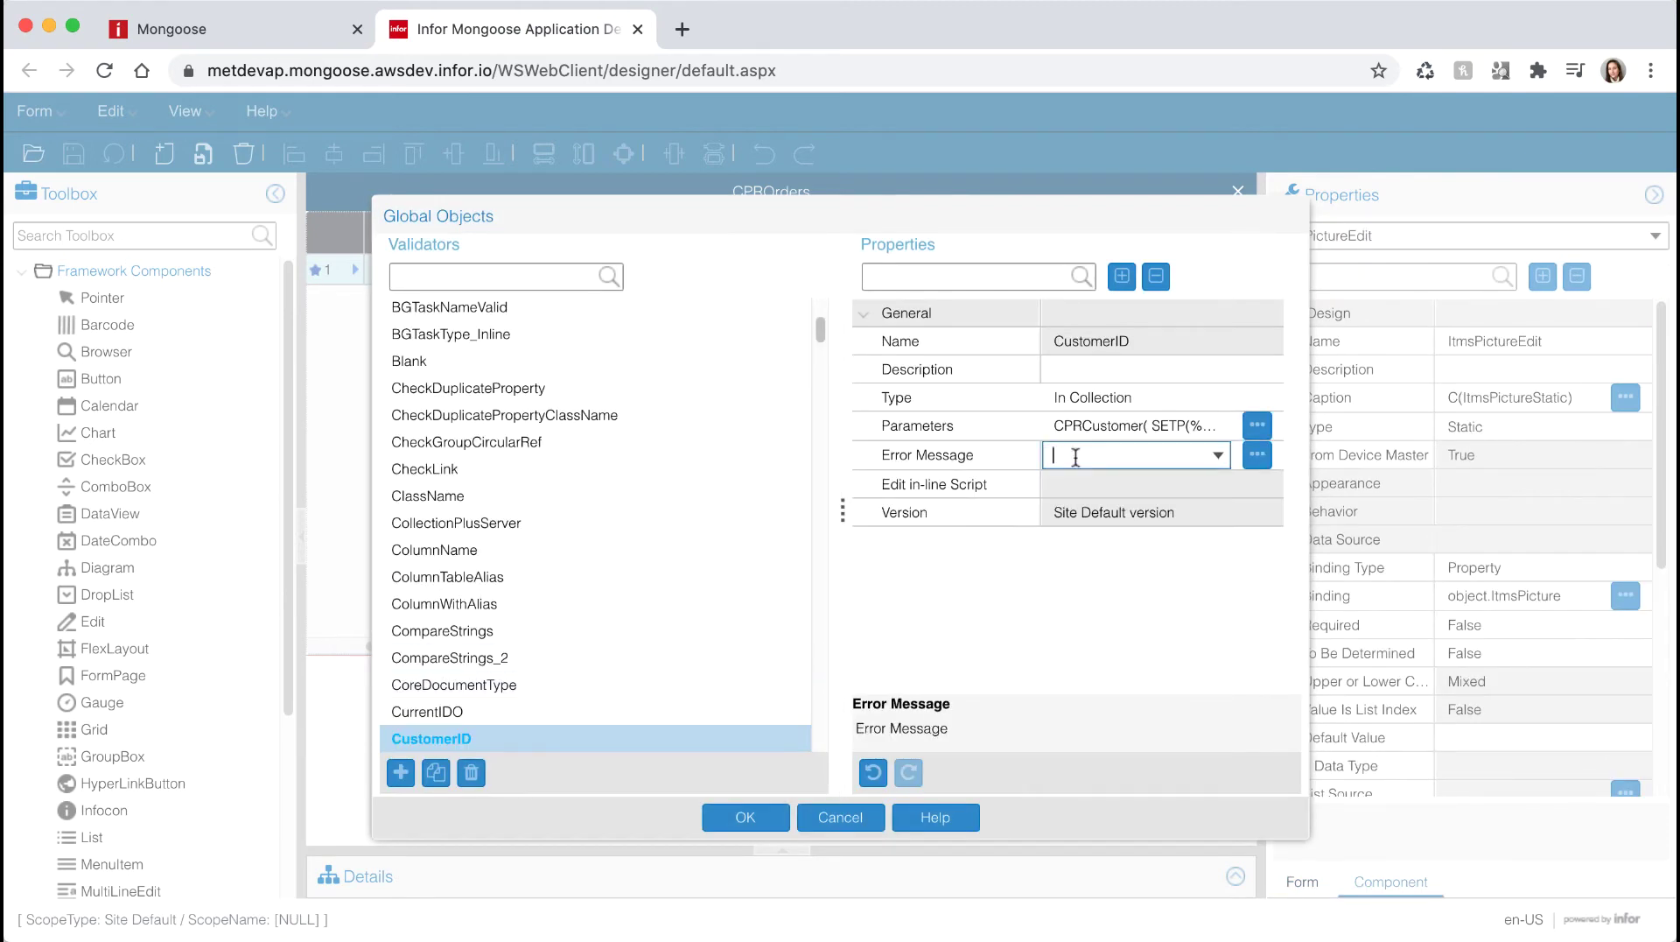
pyautogui.write('mIsNot')
pyautogui.write('AValid')
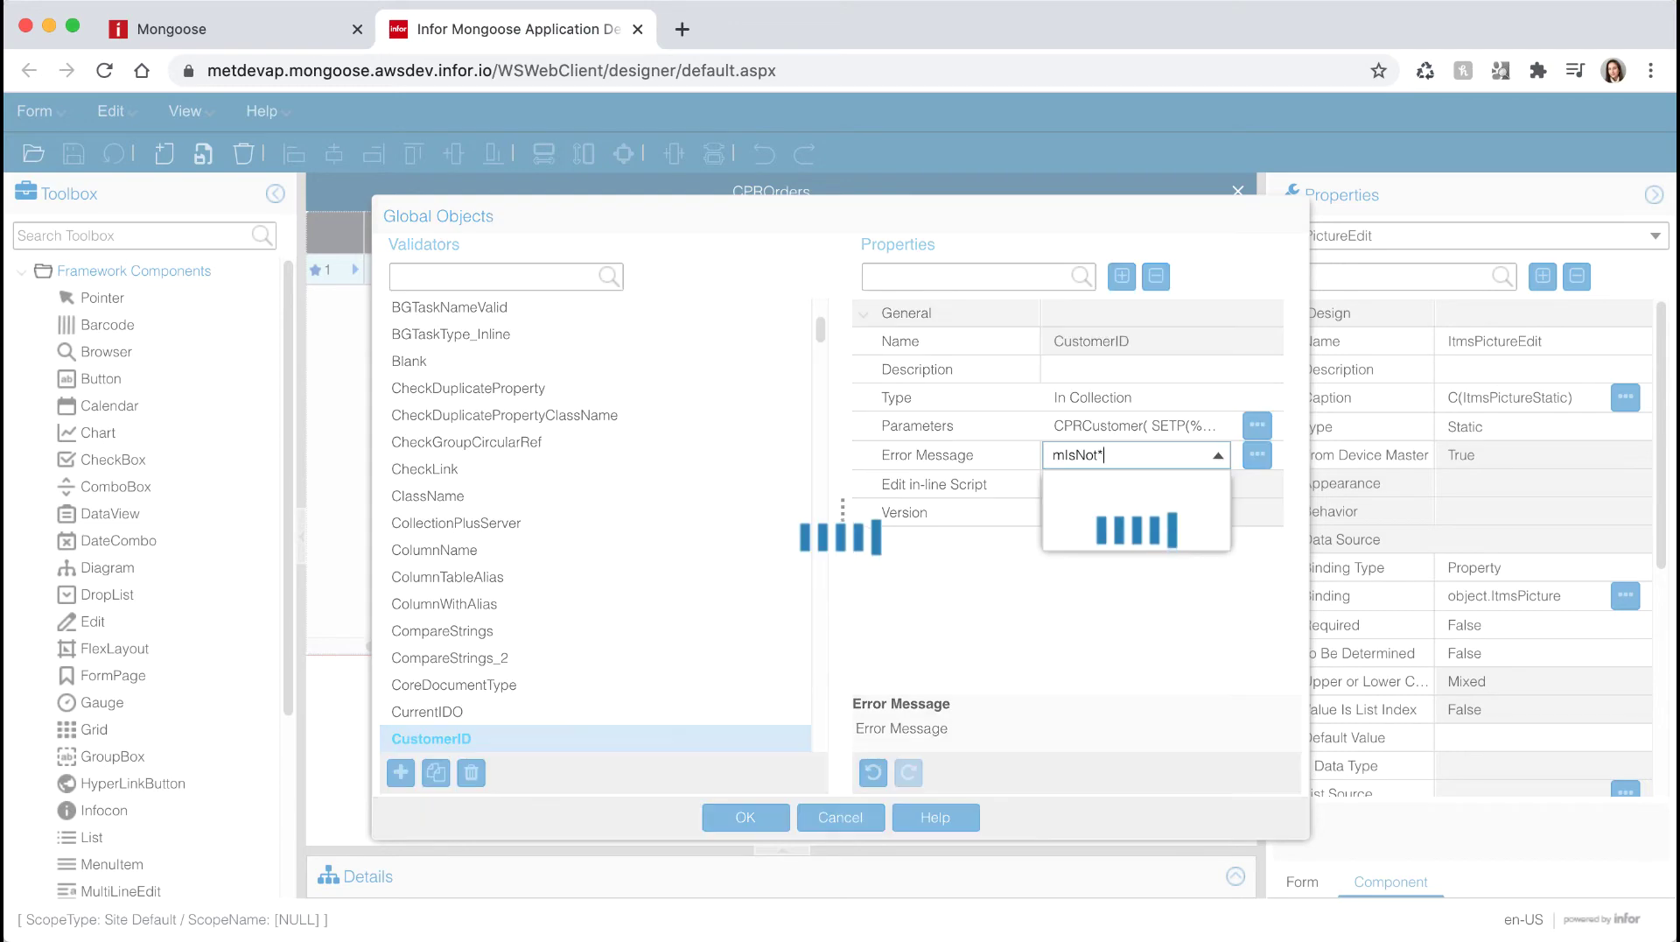
pyautogui.click(1090, 517)
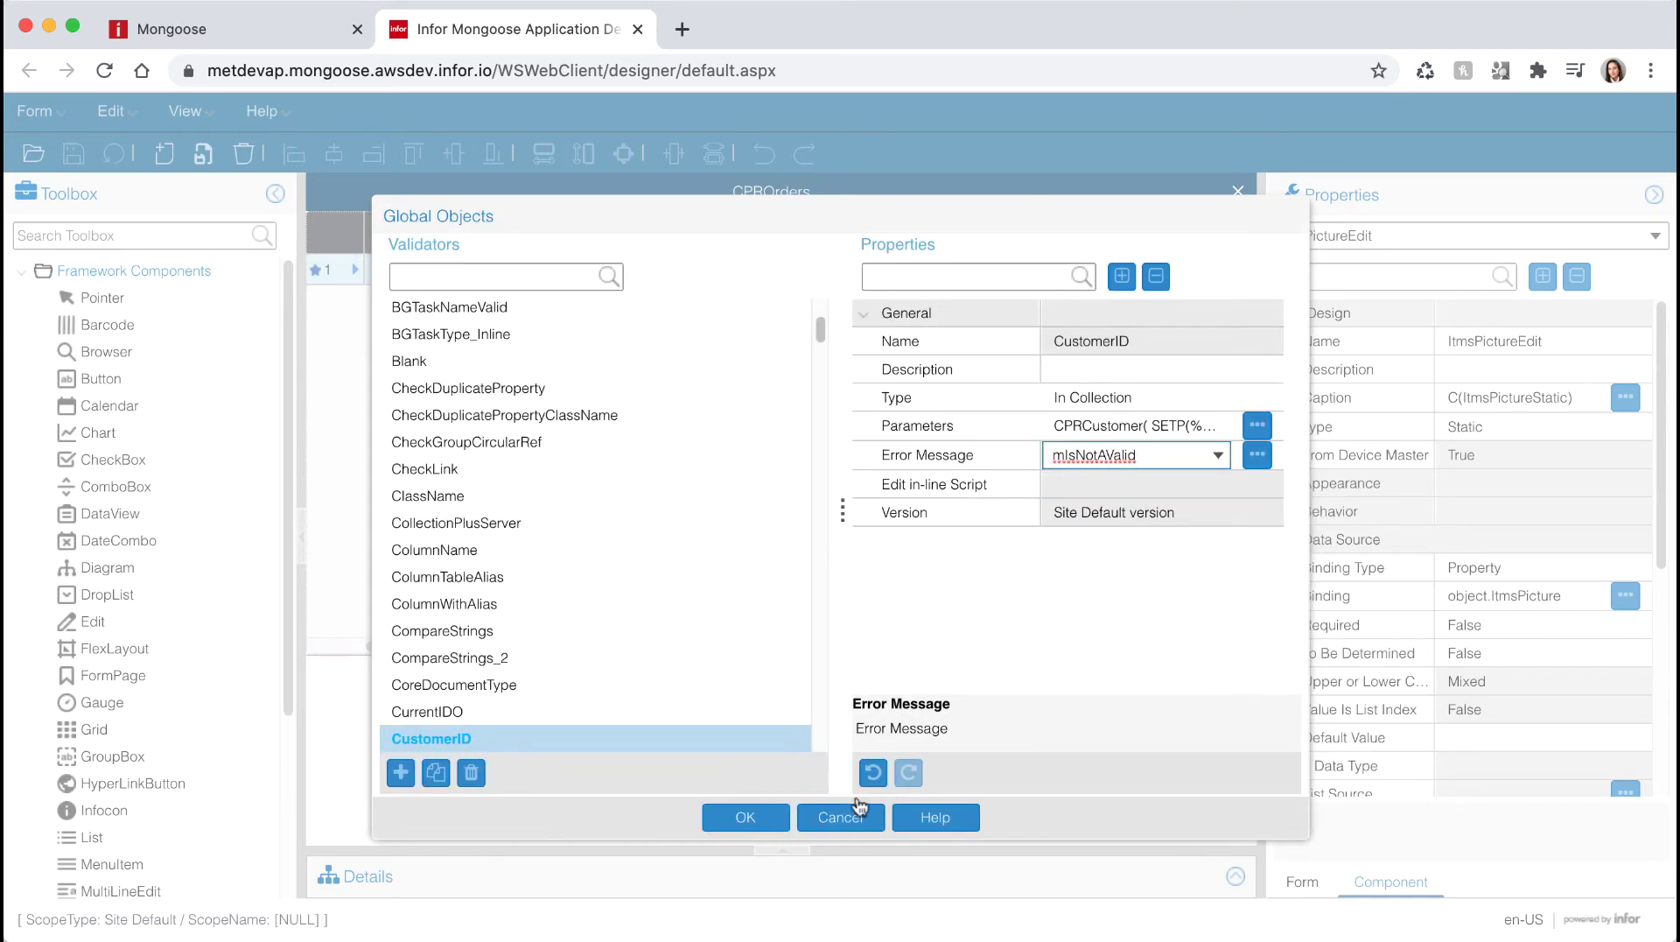
pyautogui.click(746, 817)
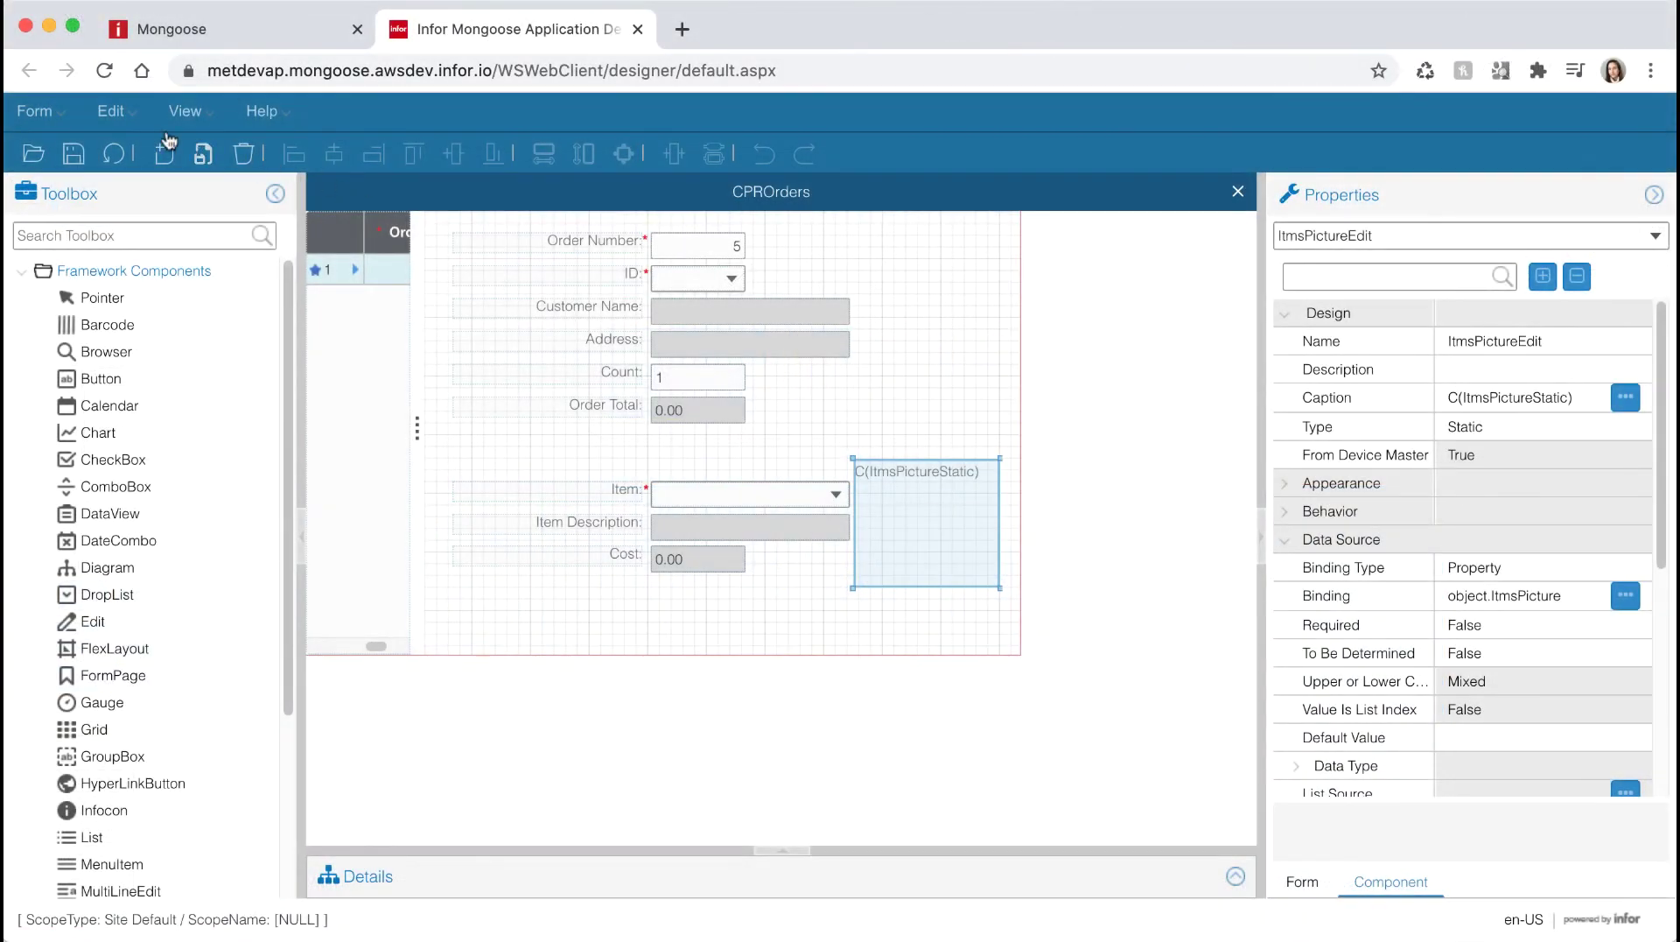
# Step: Create a new global component class named CustomerID
pyautogui.click(110, 110)
pyautogui.click(149, 412)
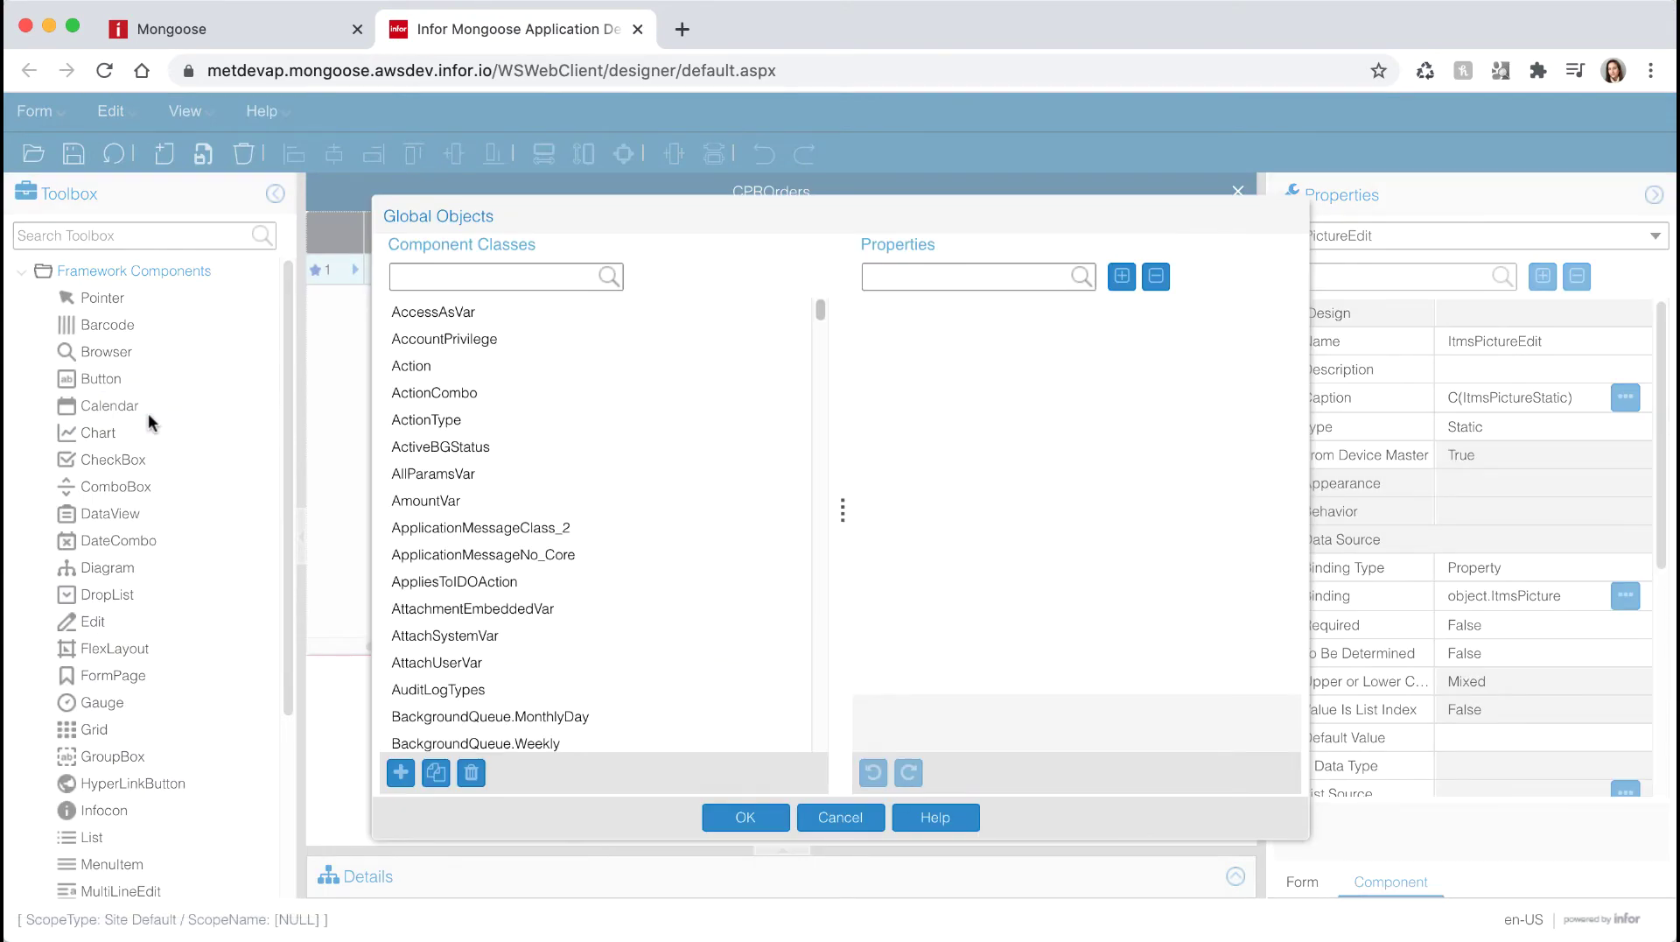
pyautogui.click(401, 771)
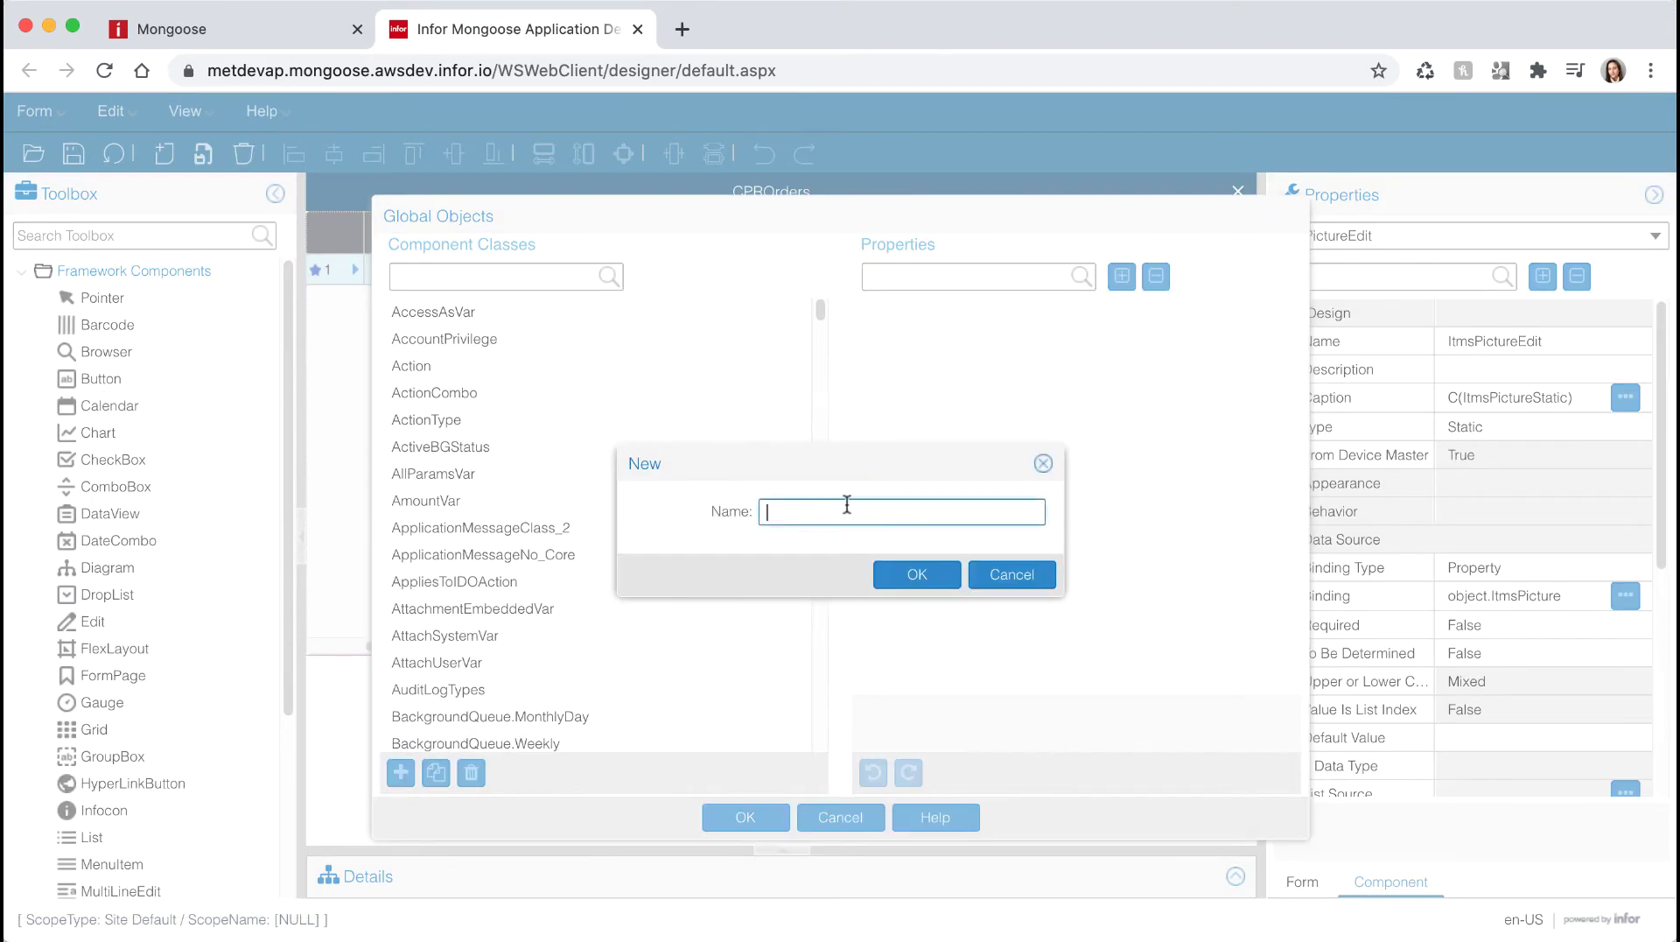
pyautogui.write('CustomerID')
pyautogui.press('Return')
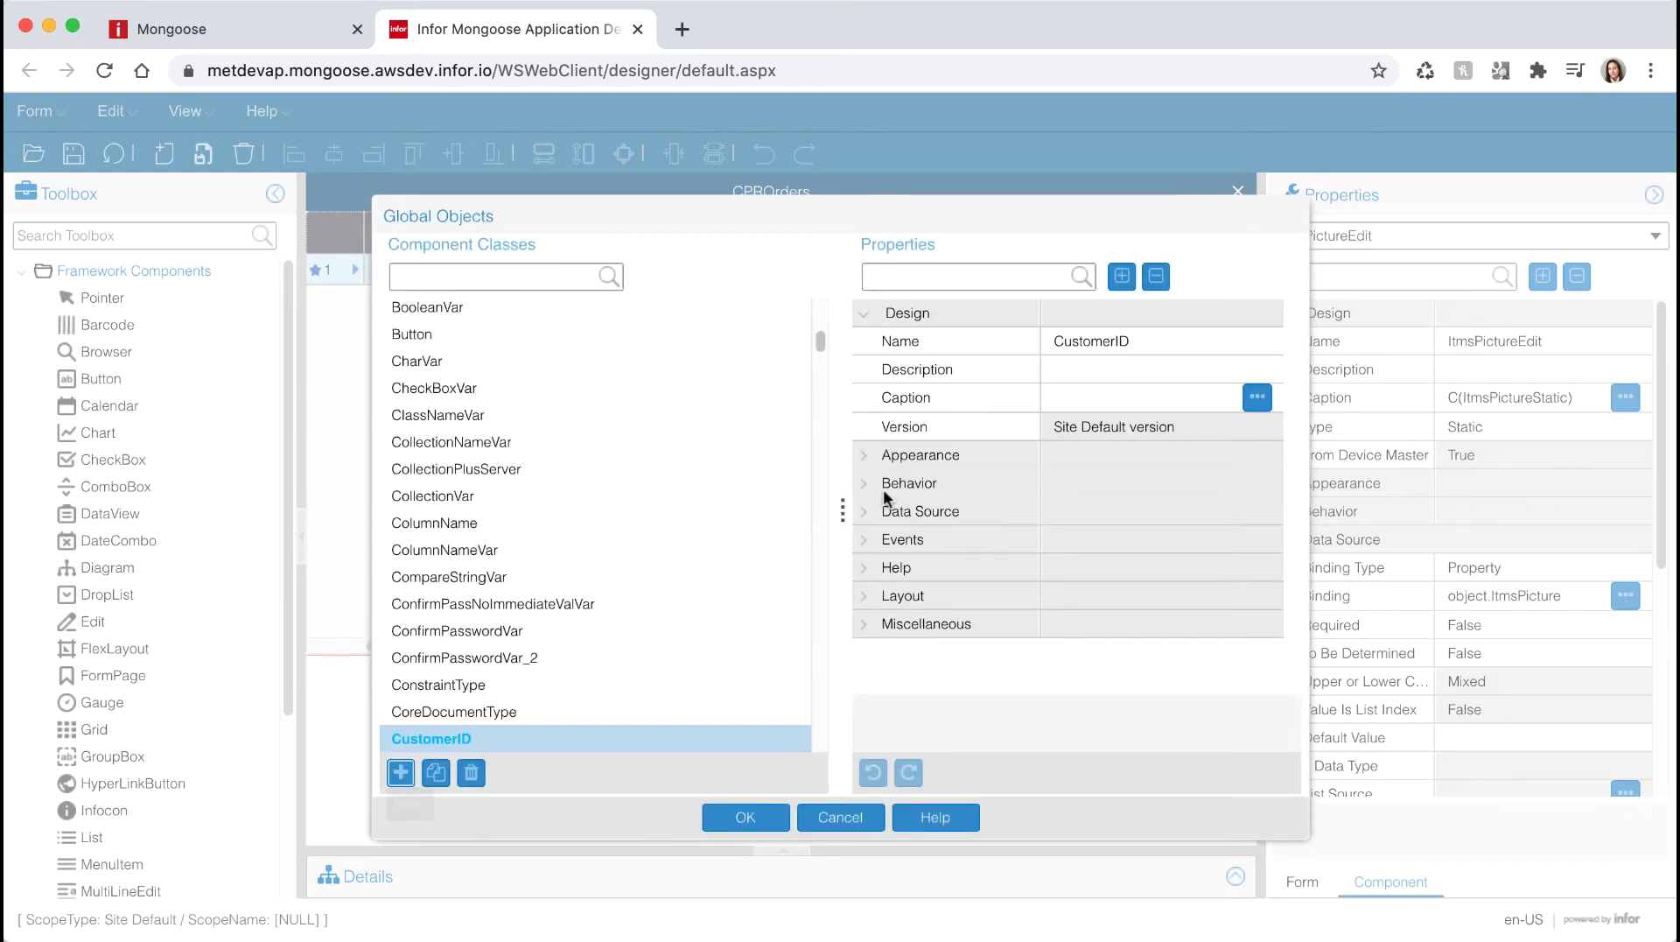
# Step: Add the CustomerID validator to the Validators property of the CustomerID component class
pyautogui.click(864, 513)
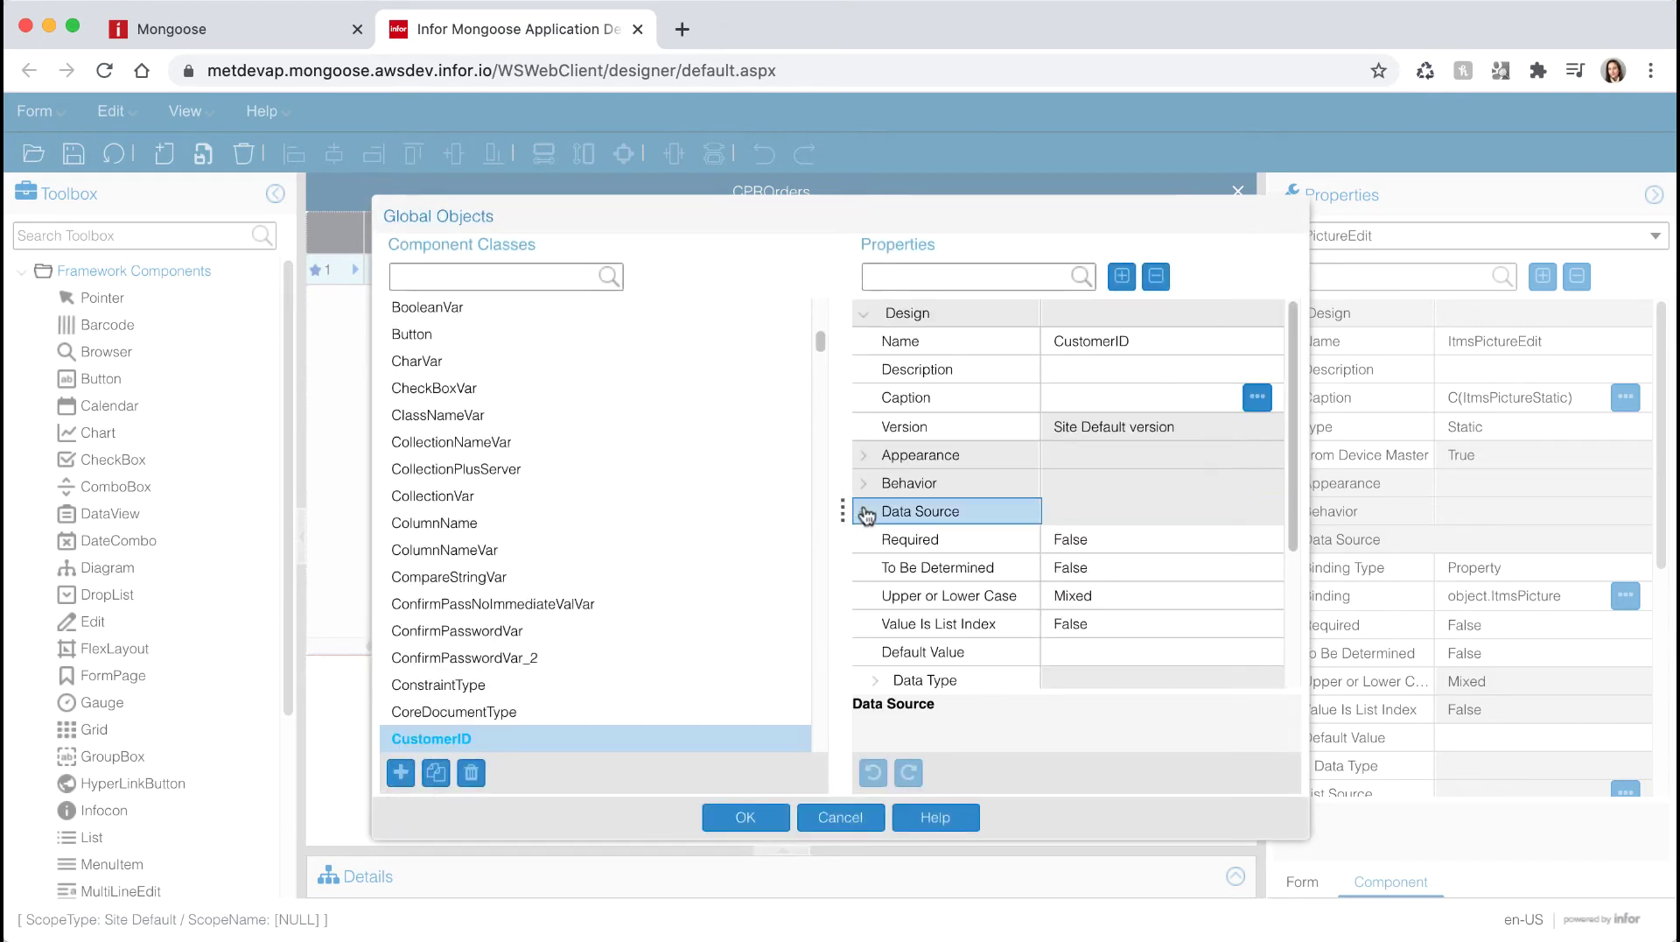
pyautogui.scroll(-3, 866, 514)
pyautogui.click(878, 536)
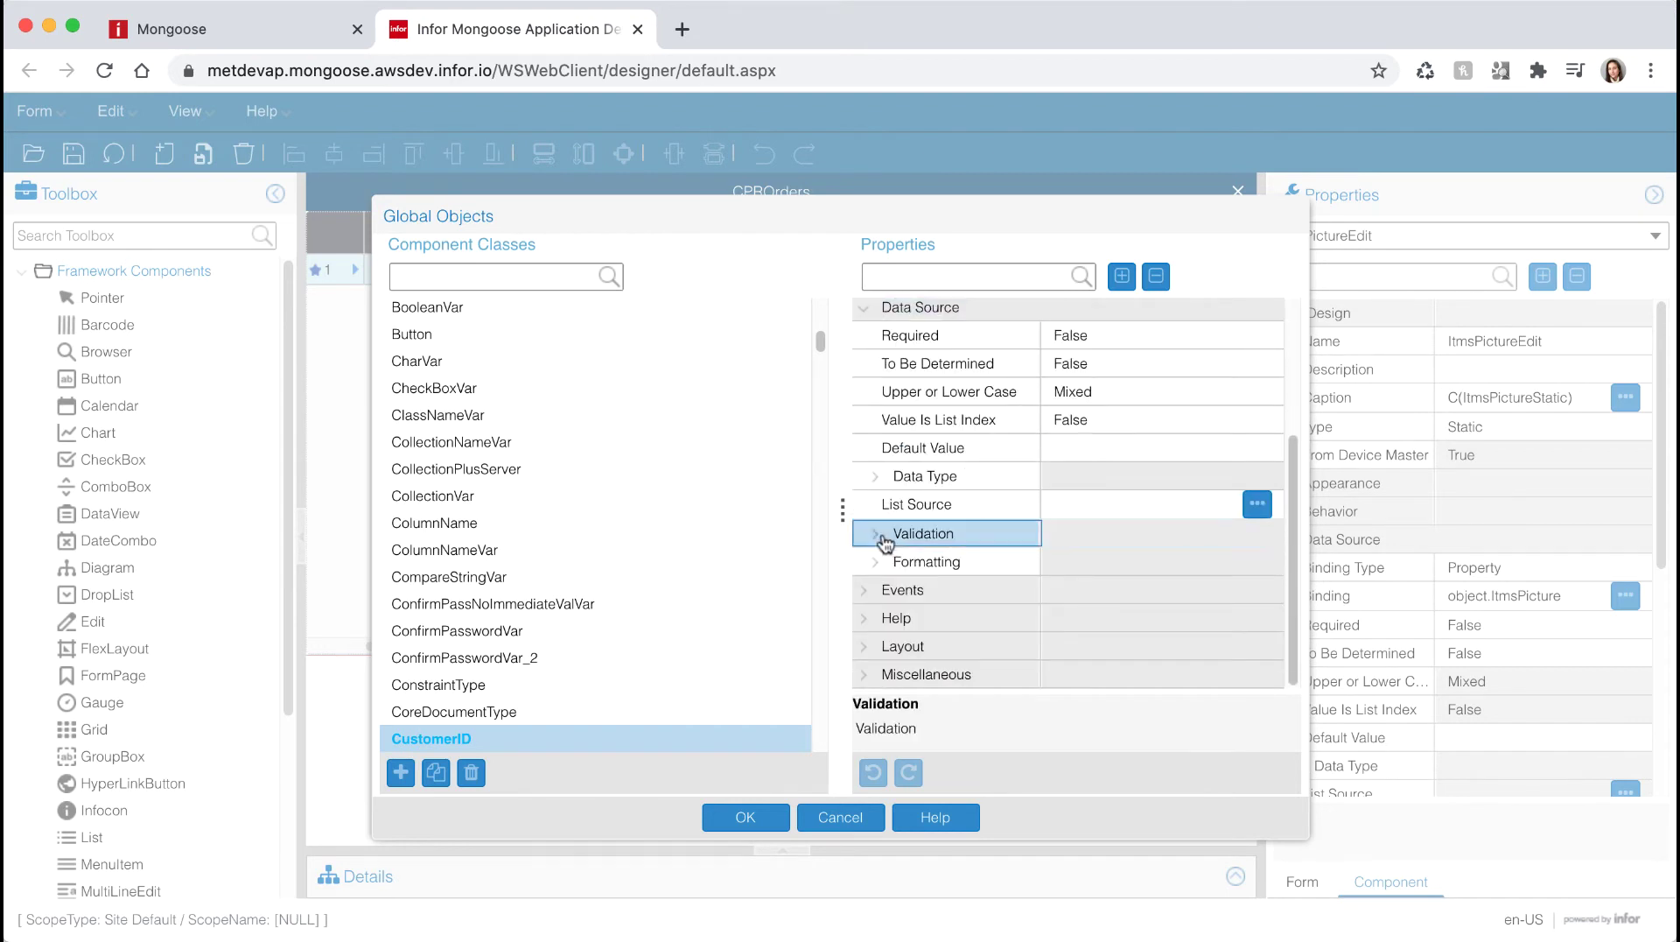
pyautogui.click(879, 536)
pyautogui.click(1257, 561)
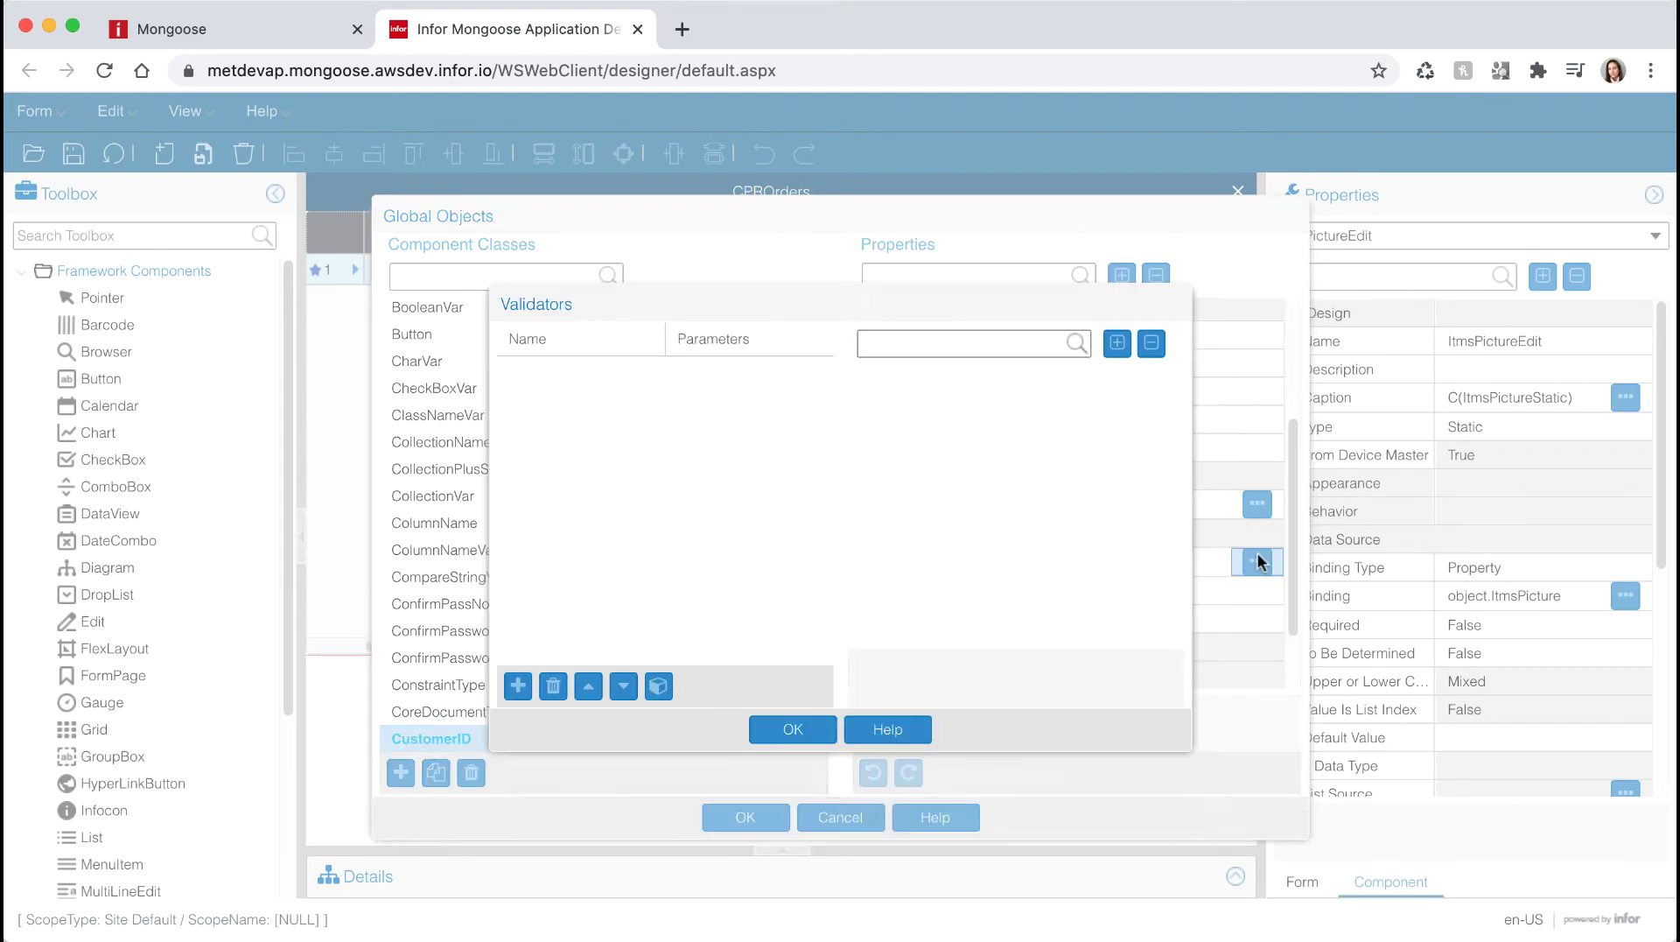
pyautogui.click(520, 684)
pyautogui.click(1033, 508)
pyautogui.scroll(-5, 922, 700)
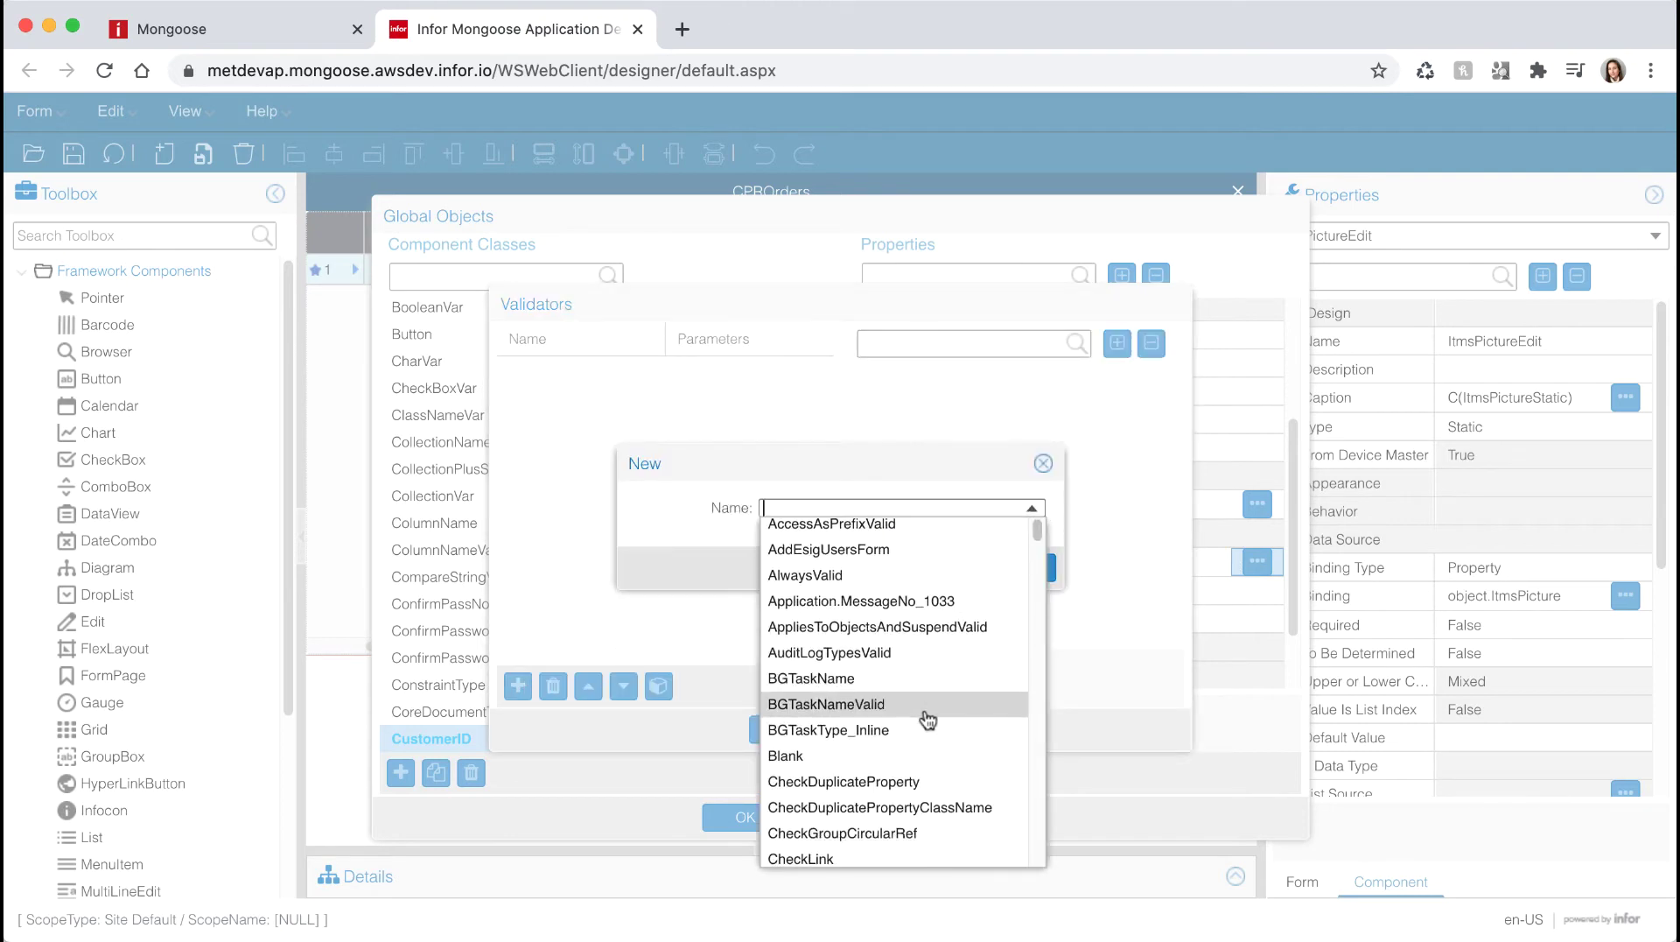
pyautogui.click(863, 796)
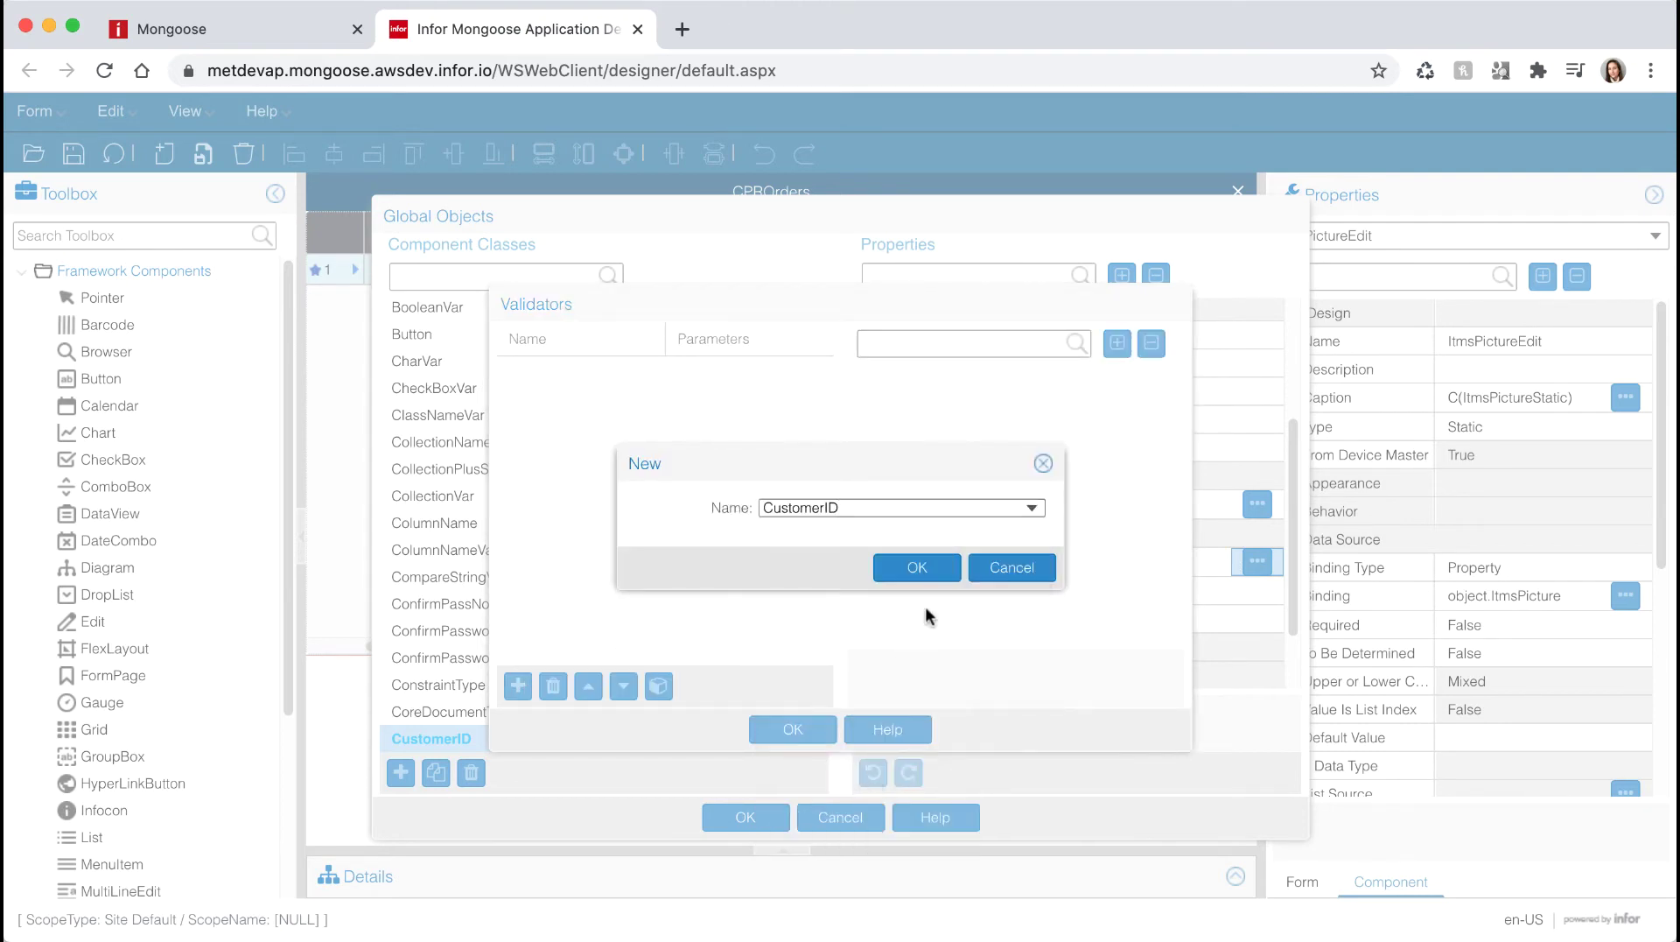
pyautogui.click(931, 569)
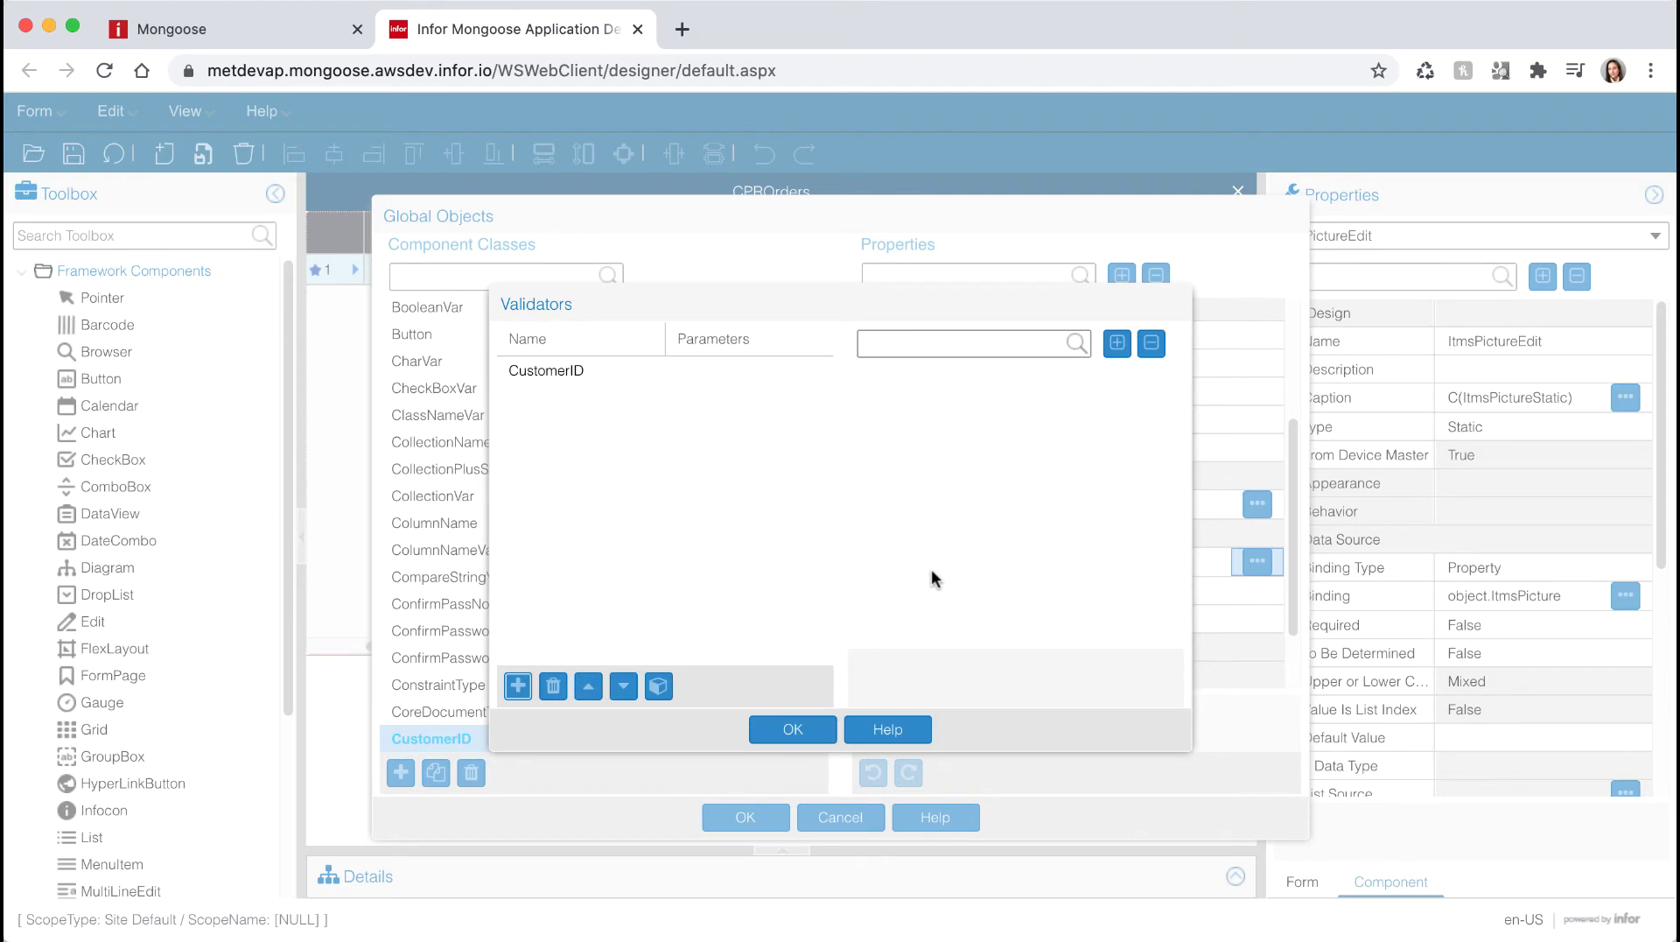
# Step: Give the class's CustomerID validator the parameters %1,%2 and accept the validator list
pyautogui.click(616, 368)
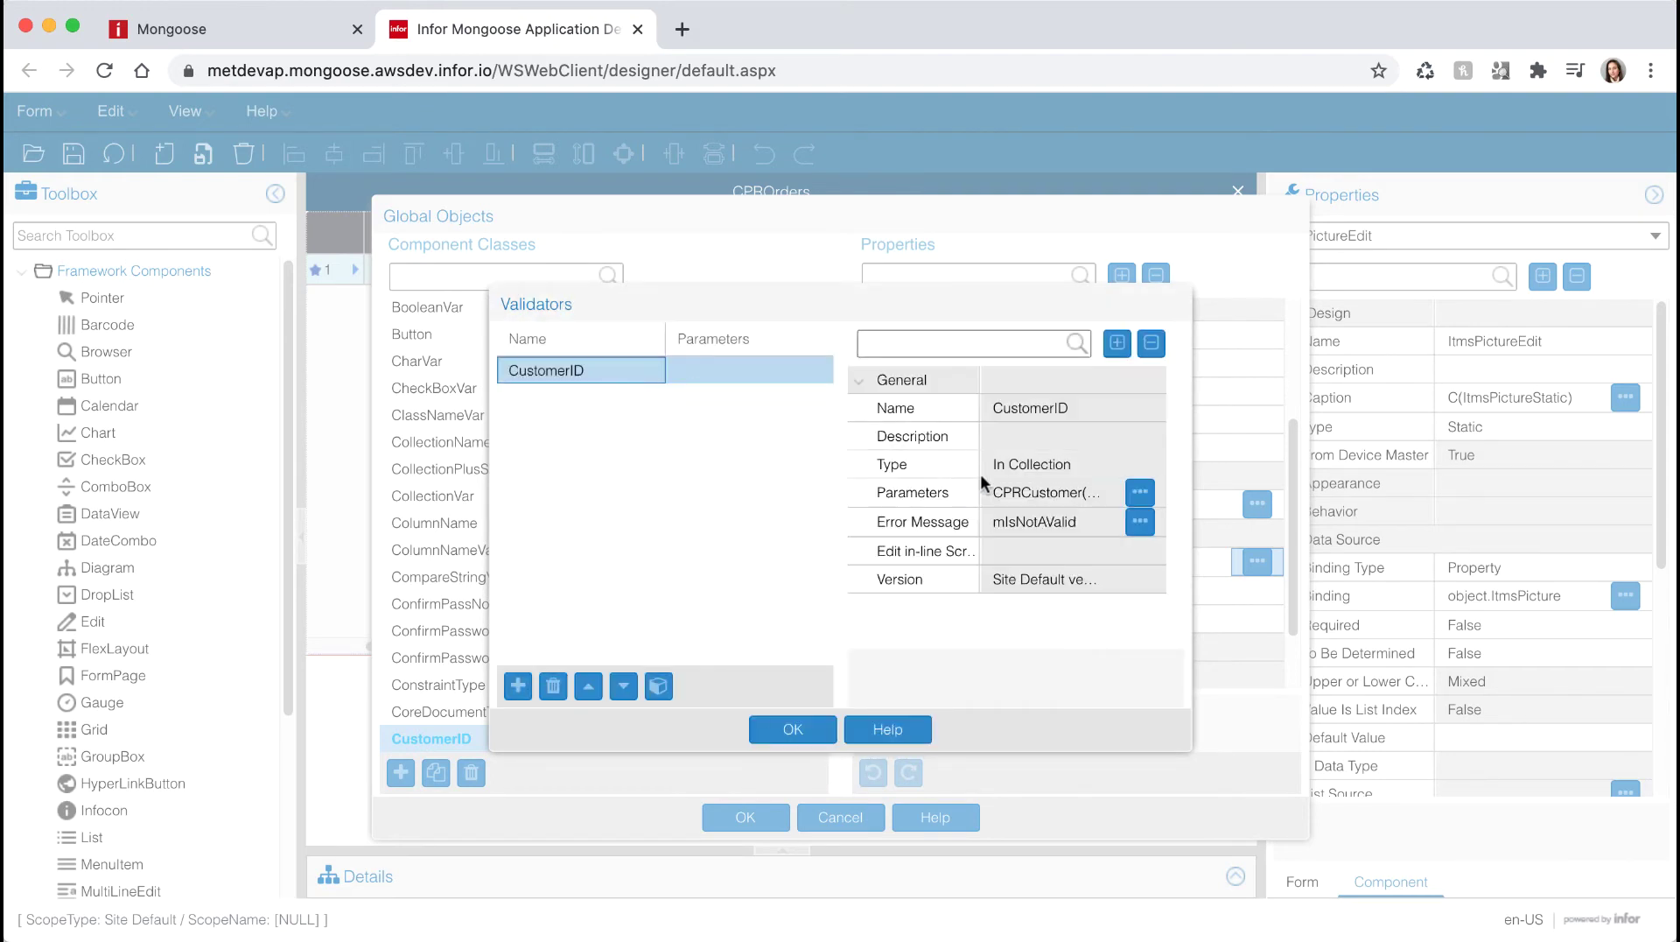
pyautogui.click(658, 687)
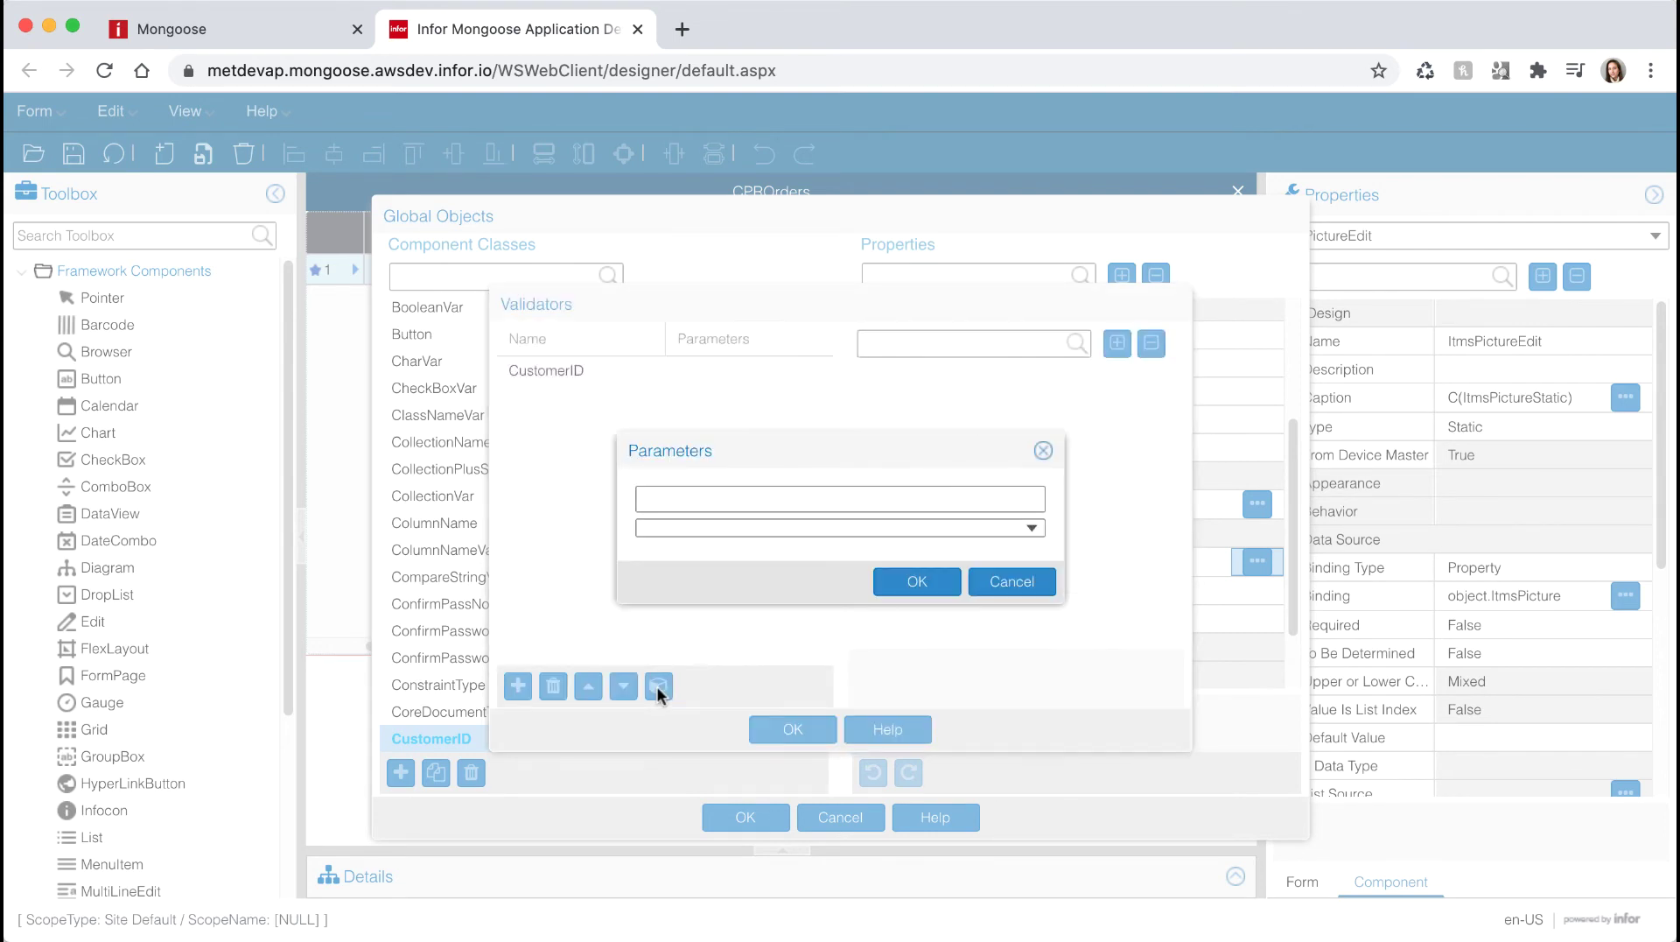
pyautogui.click(690, 497)
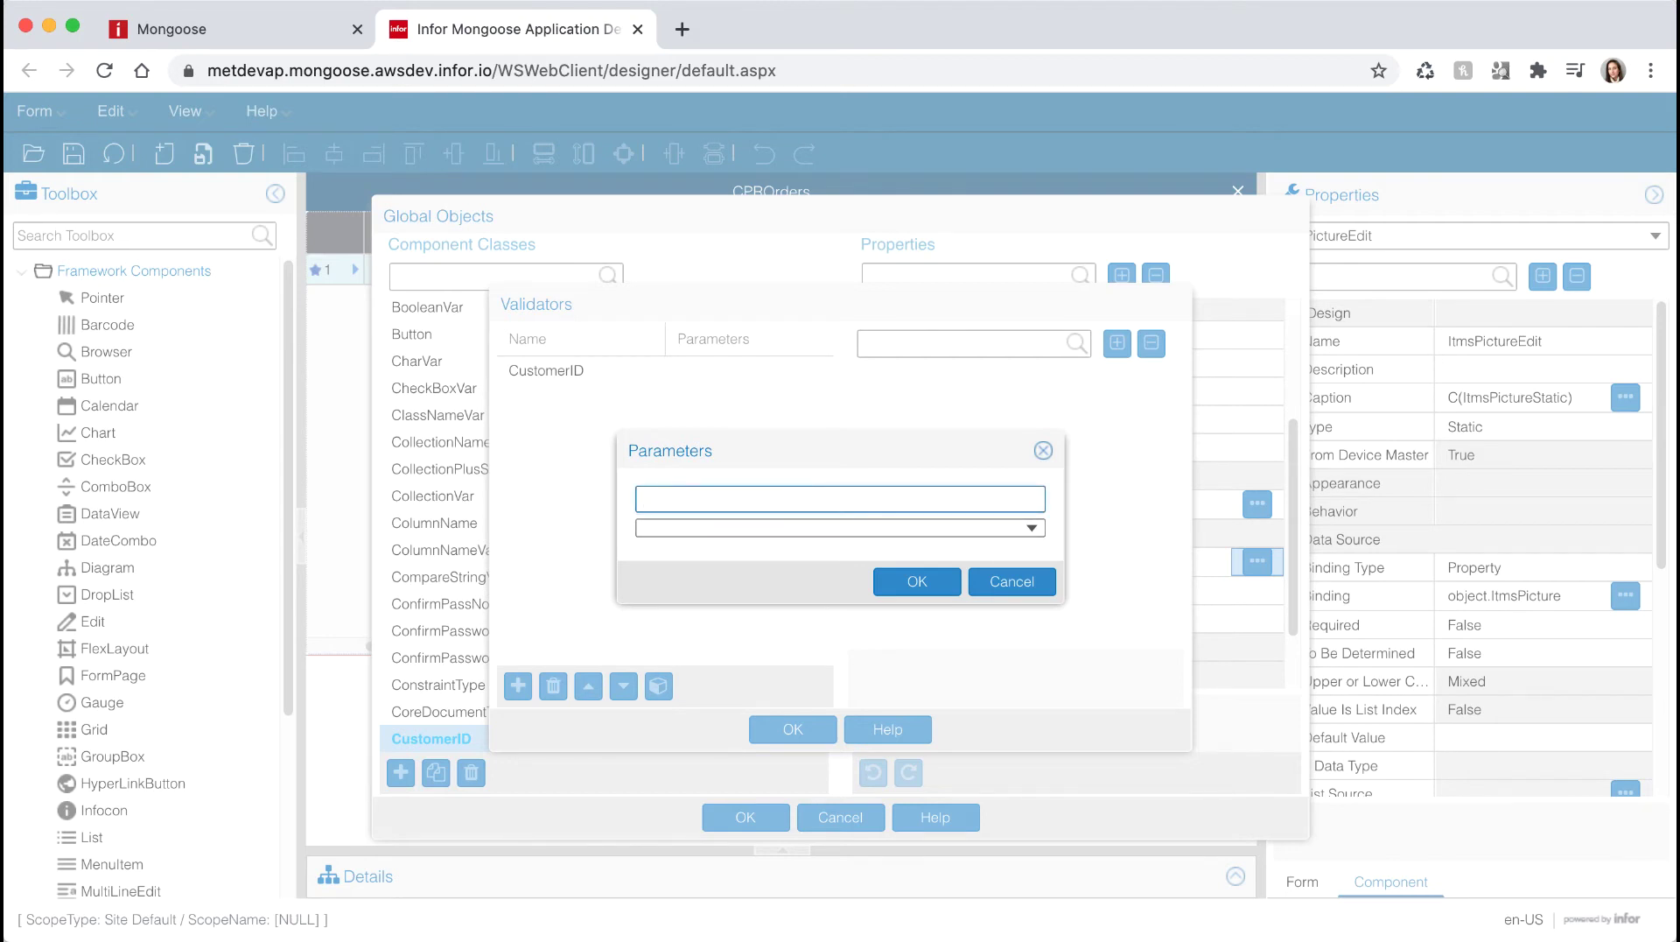
pyautogui.write('%1,%2')
pyautogui.press('Tab')
pyautogui.press('Tab')
pyautogui.click(939, 579)
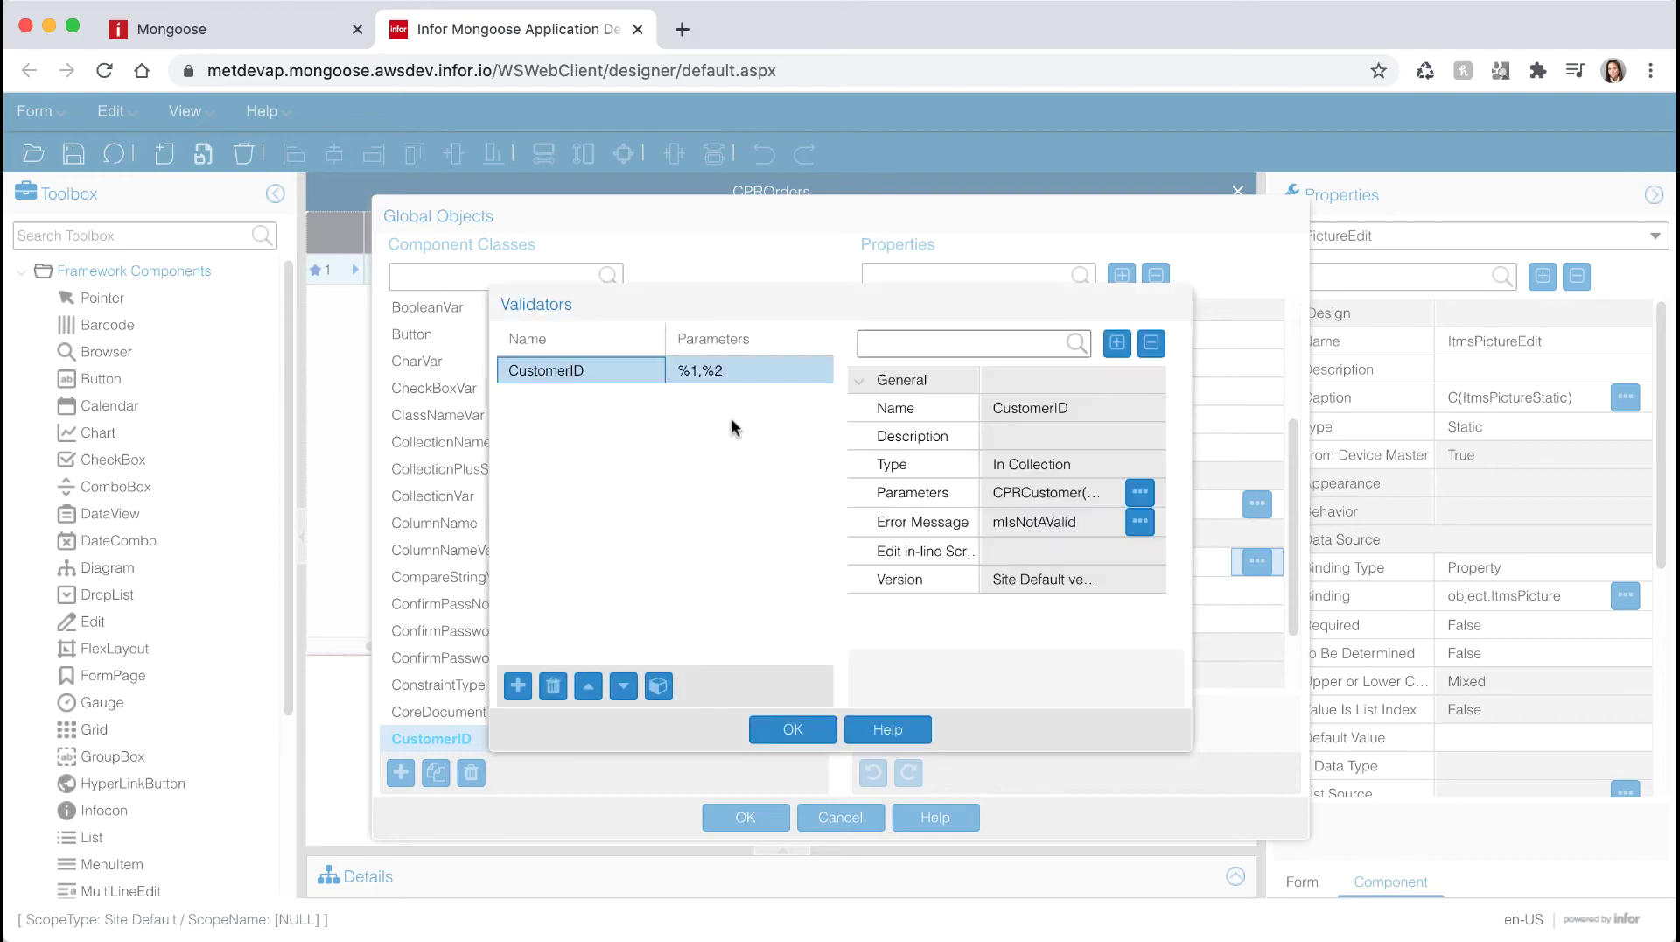
pyautogui.click(812, 724)
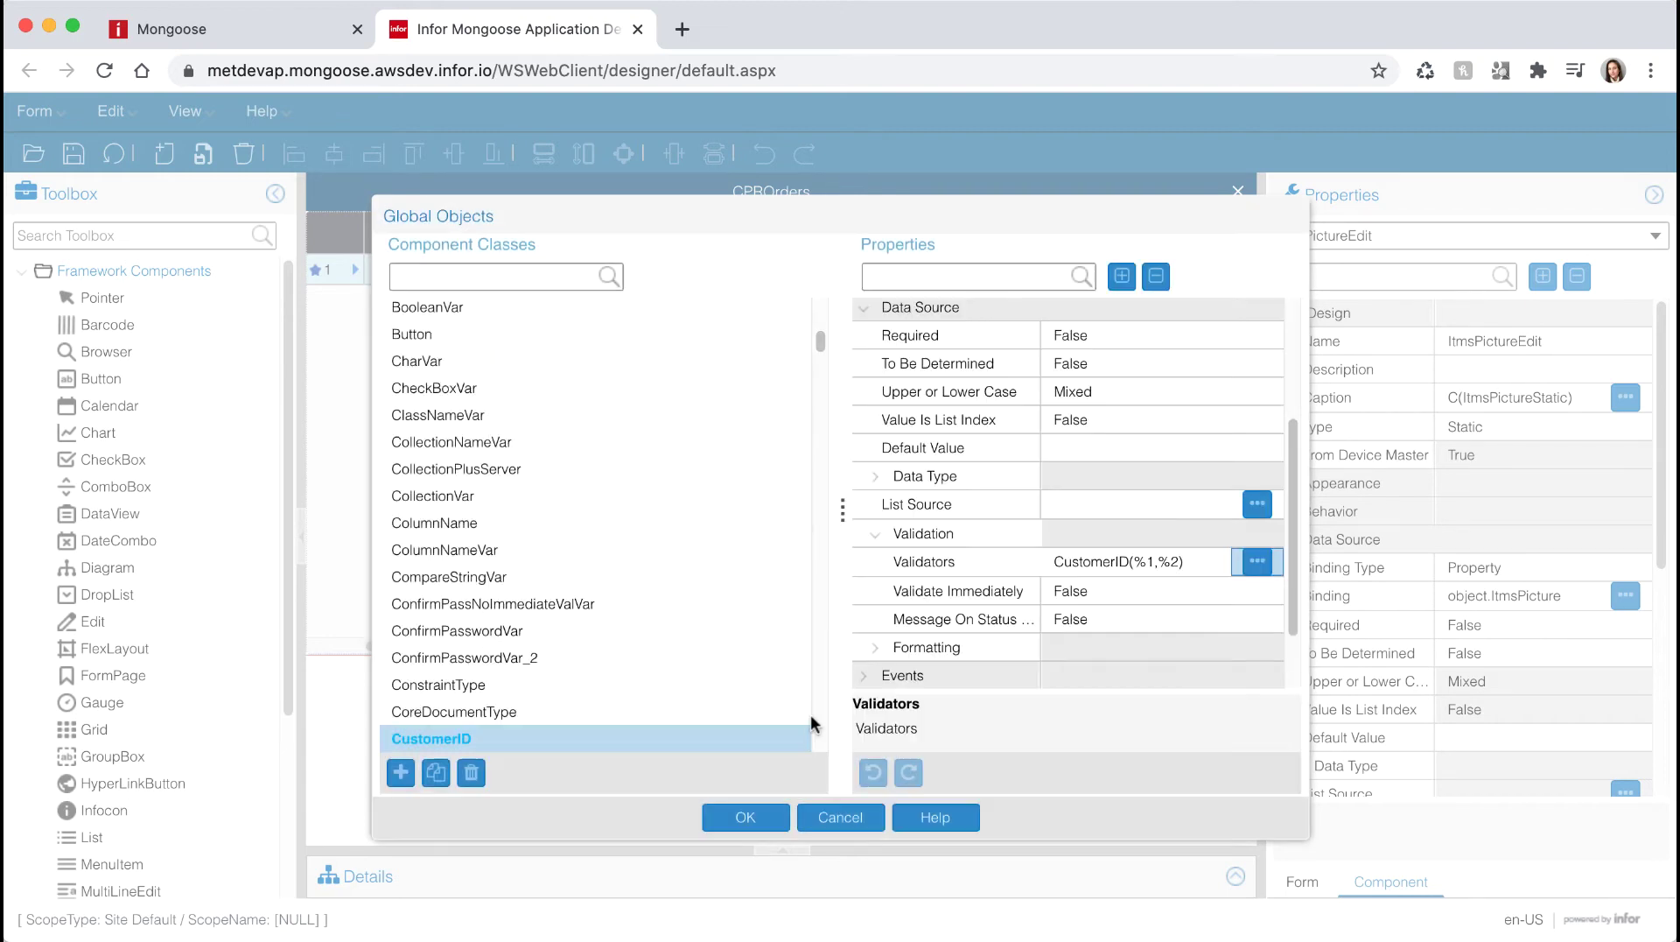
# Step: Set Validate Immediately to True for the CustomerID component class
pyautogui.click(1092, 591)
pyautogui.click(1215, 595)
pyautogui.click(1170, 620)
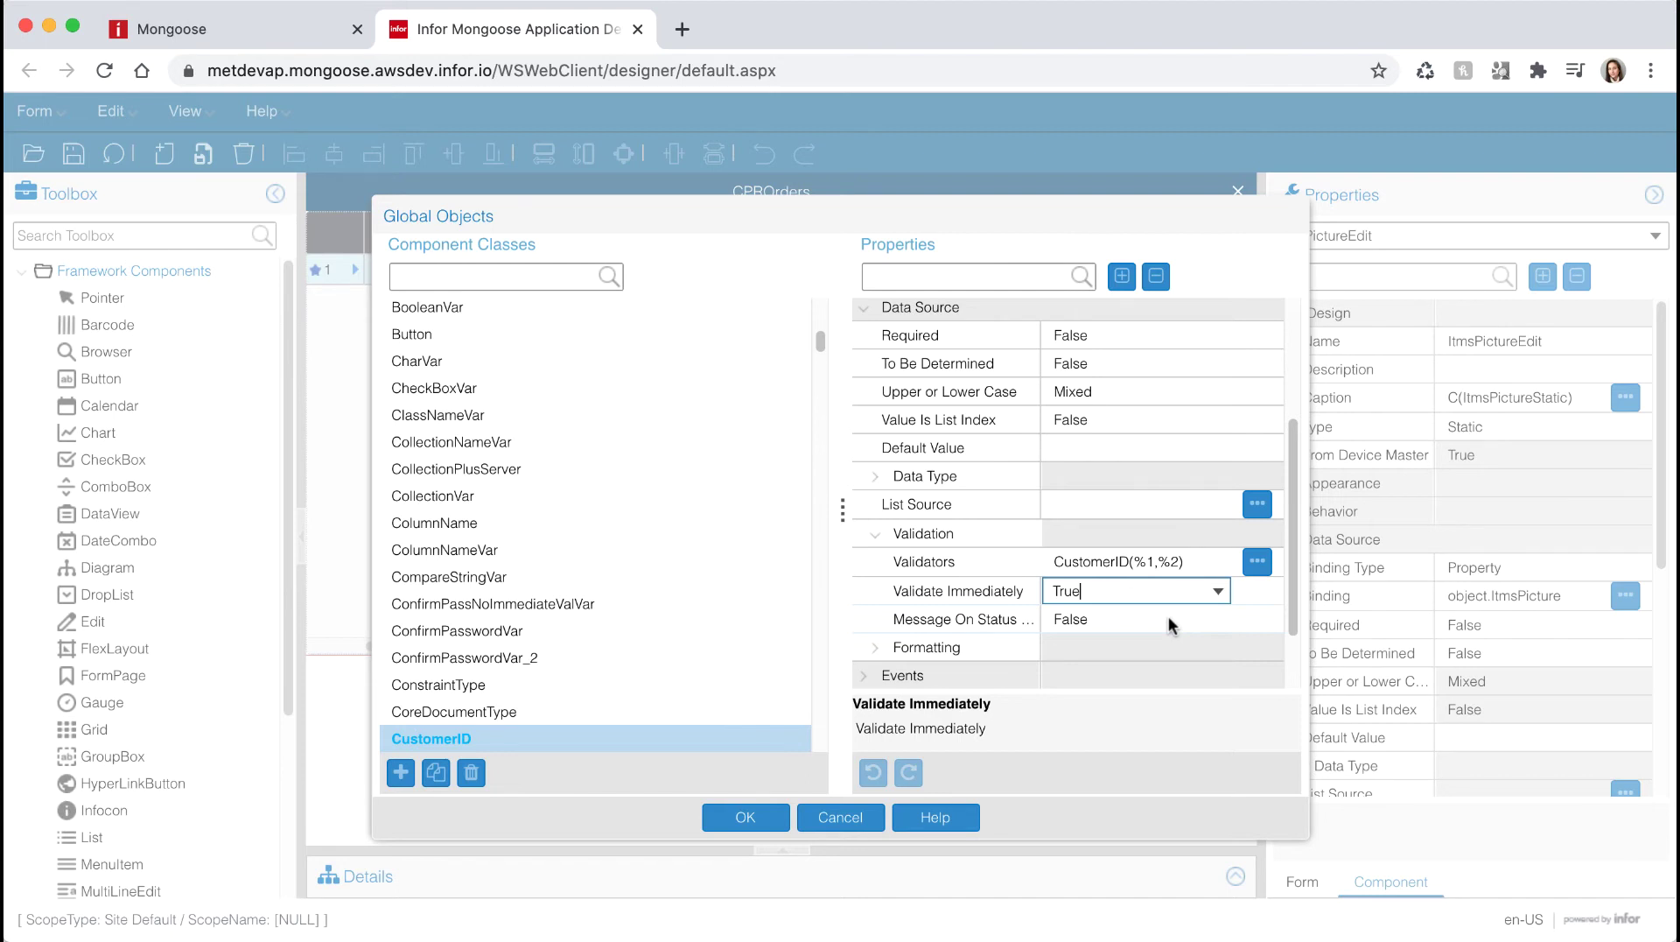
# Step: Define the CustomerID component class's list source as an IDO Collection based on the CPRCustomer IDO
pyautogui.click(1207, 505)
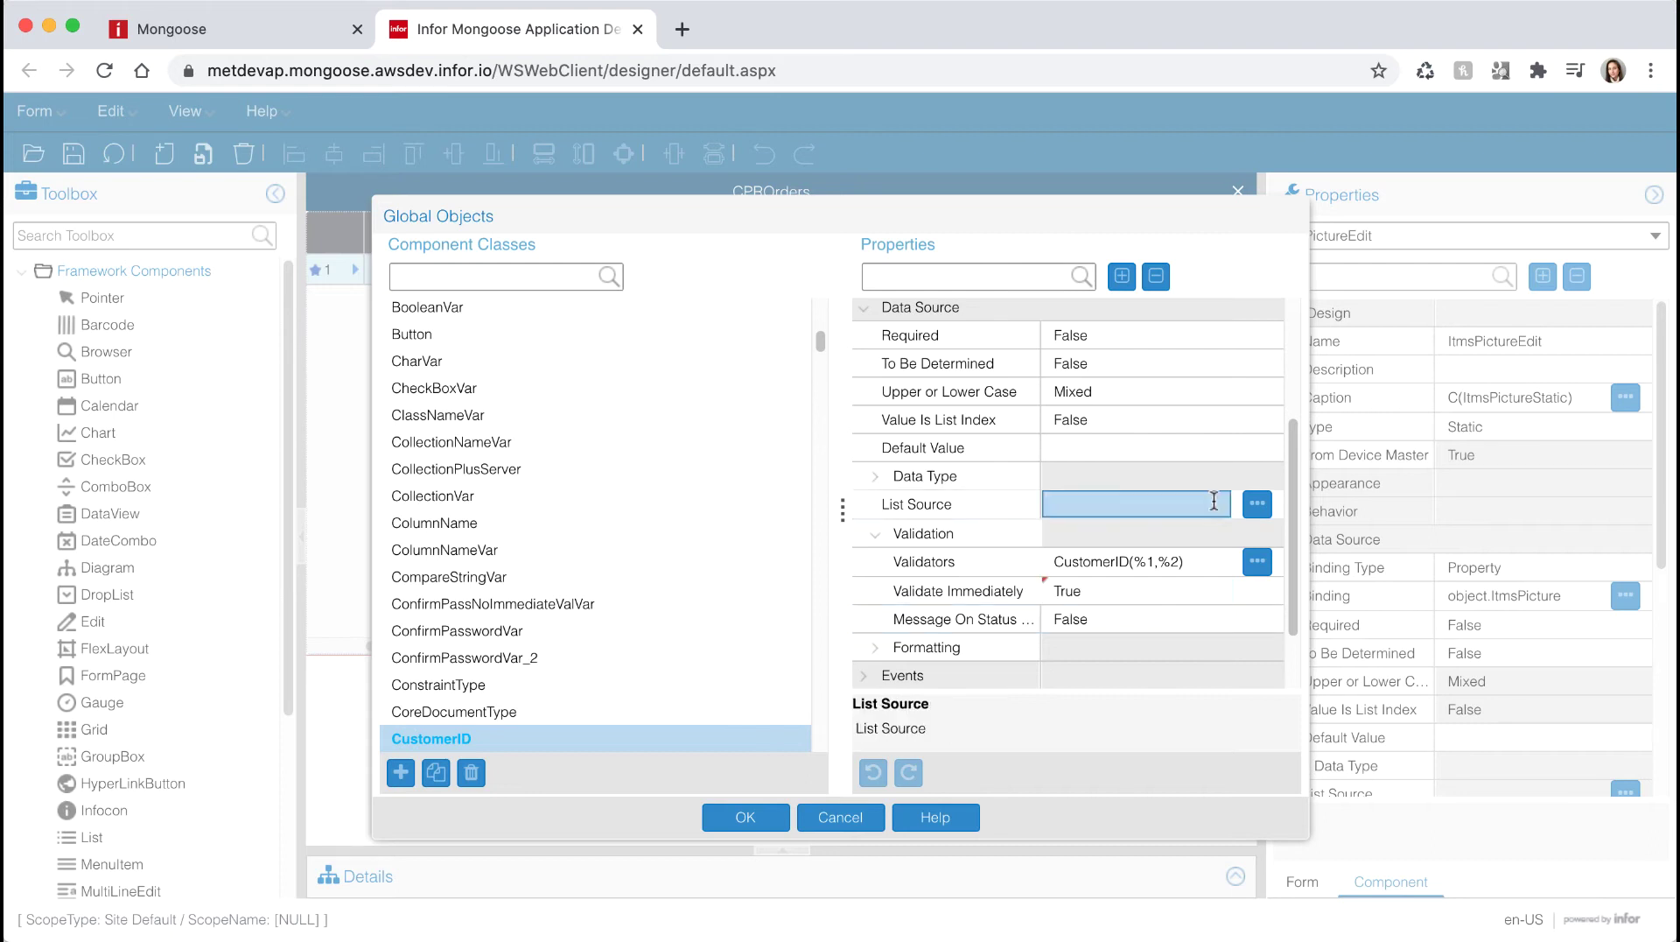
pyautogui.click(1255, 506)
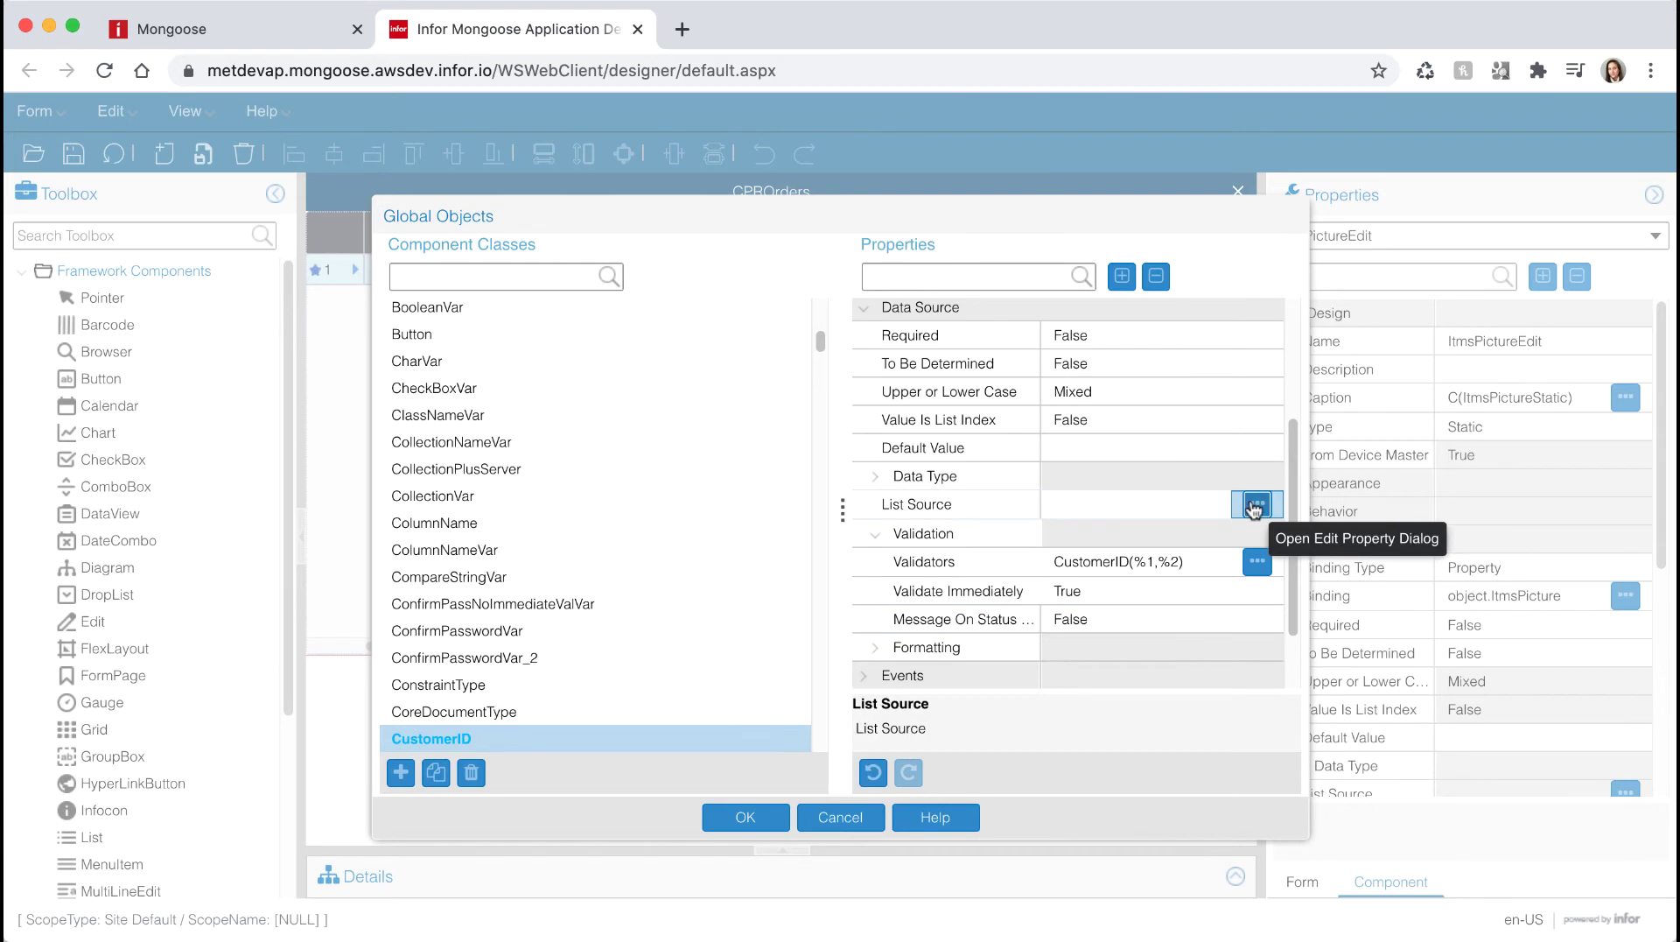
pyautogui.click(673, 461)
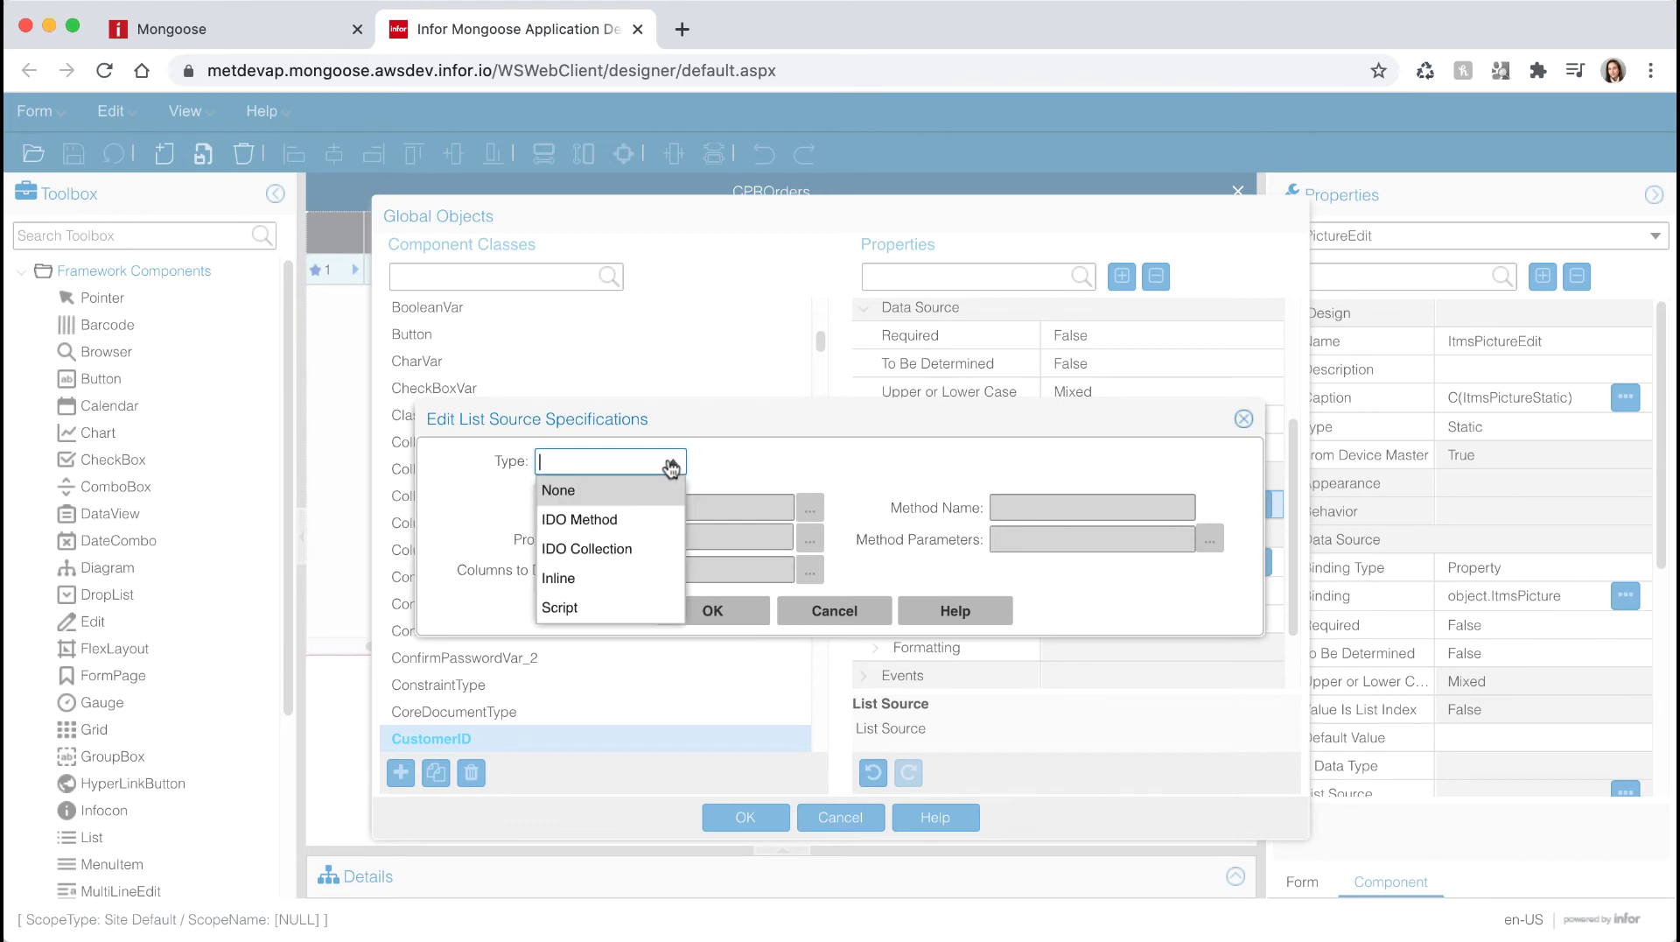
pyautogui.click(612, 539)
pyautogui.click(647, 506)
pyautogui.write('CPRCus*')
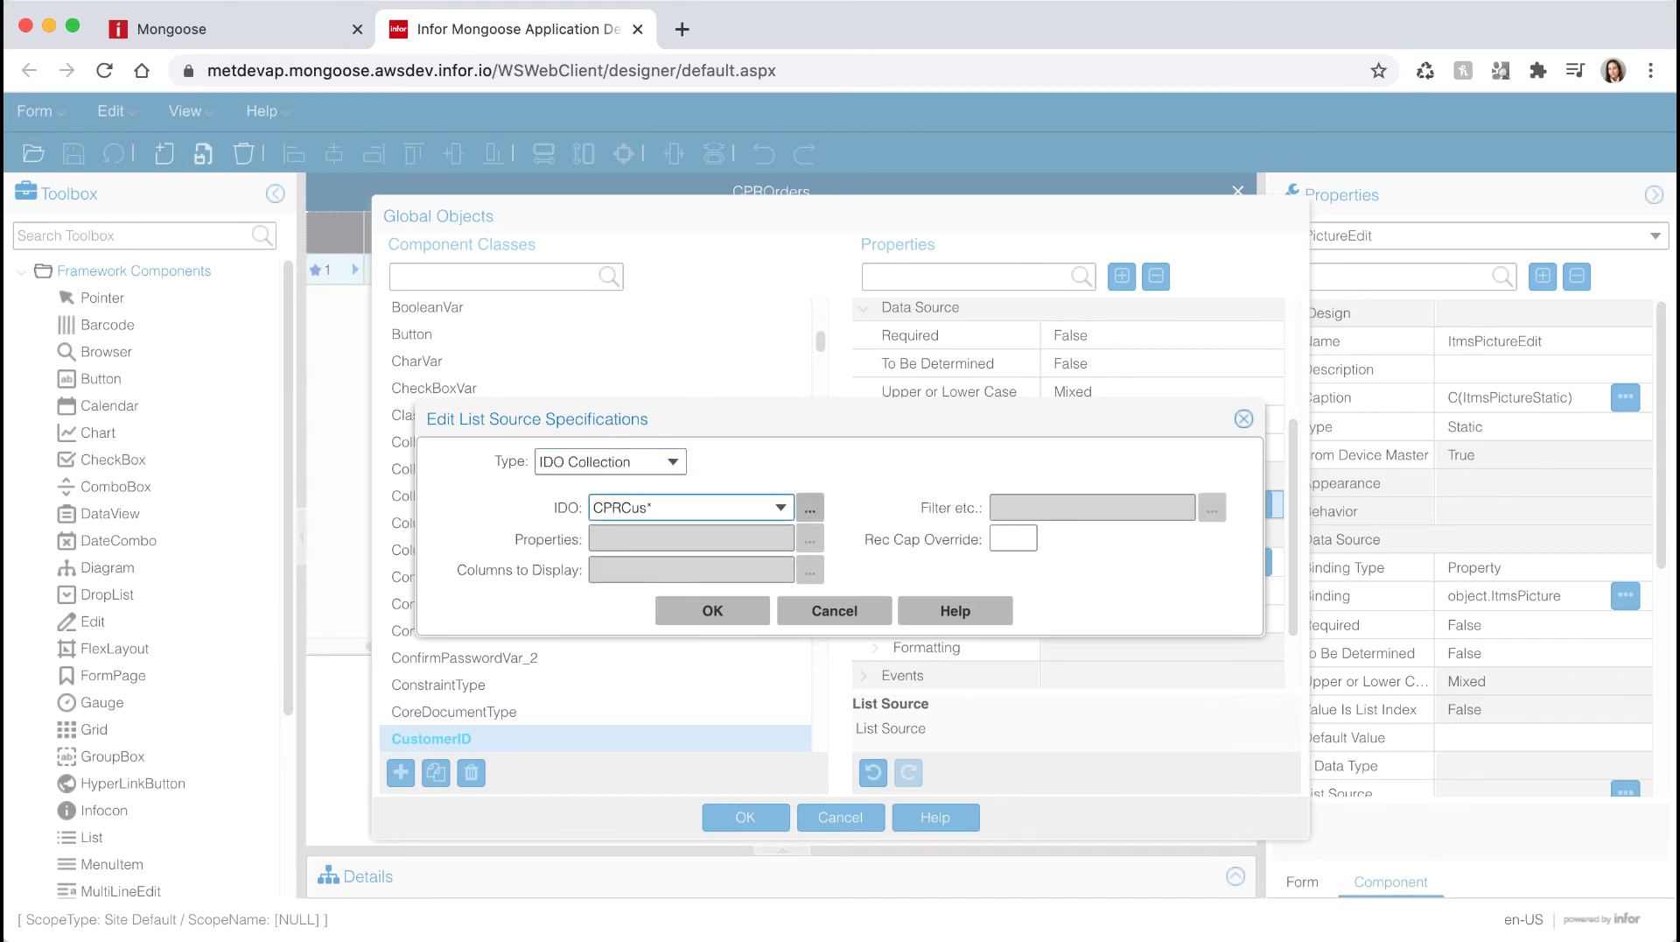
pyautogui.press('Return')
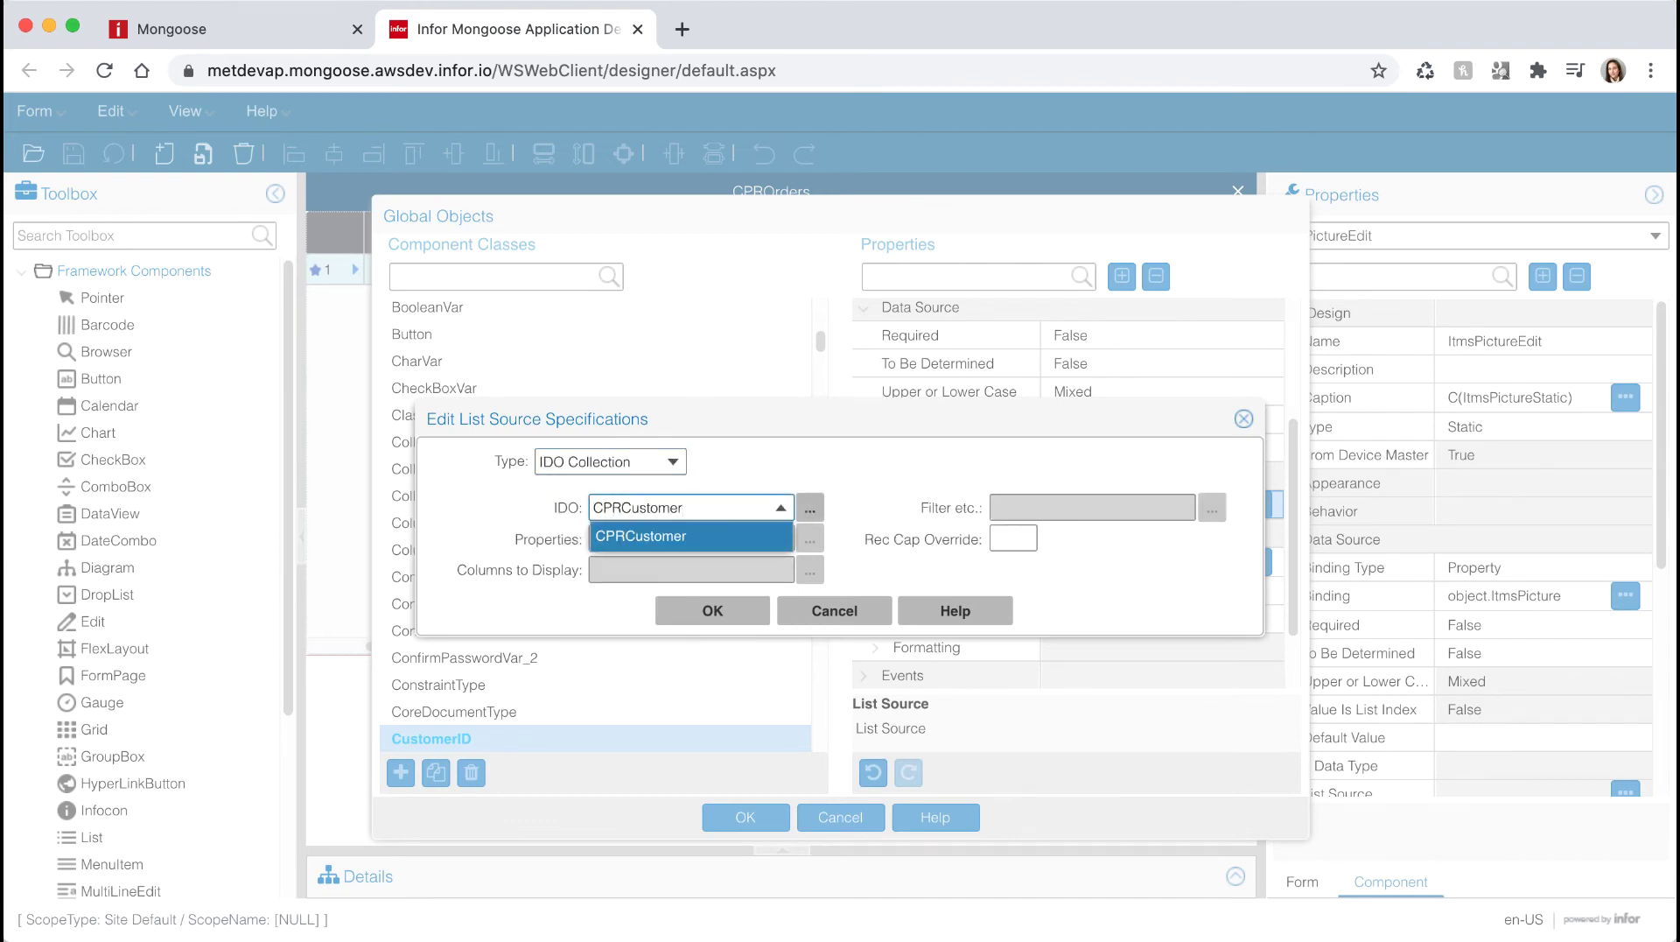
pyautogui.click(649, 538)
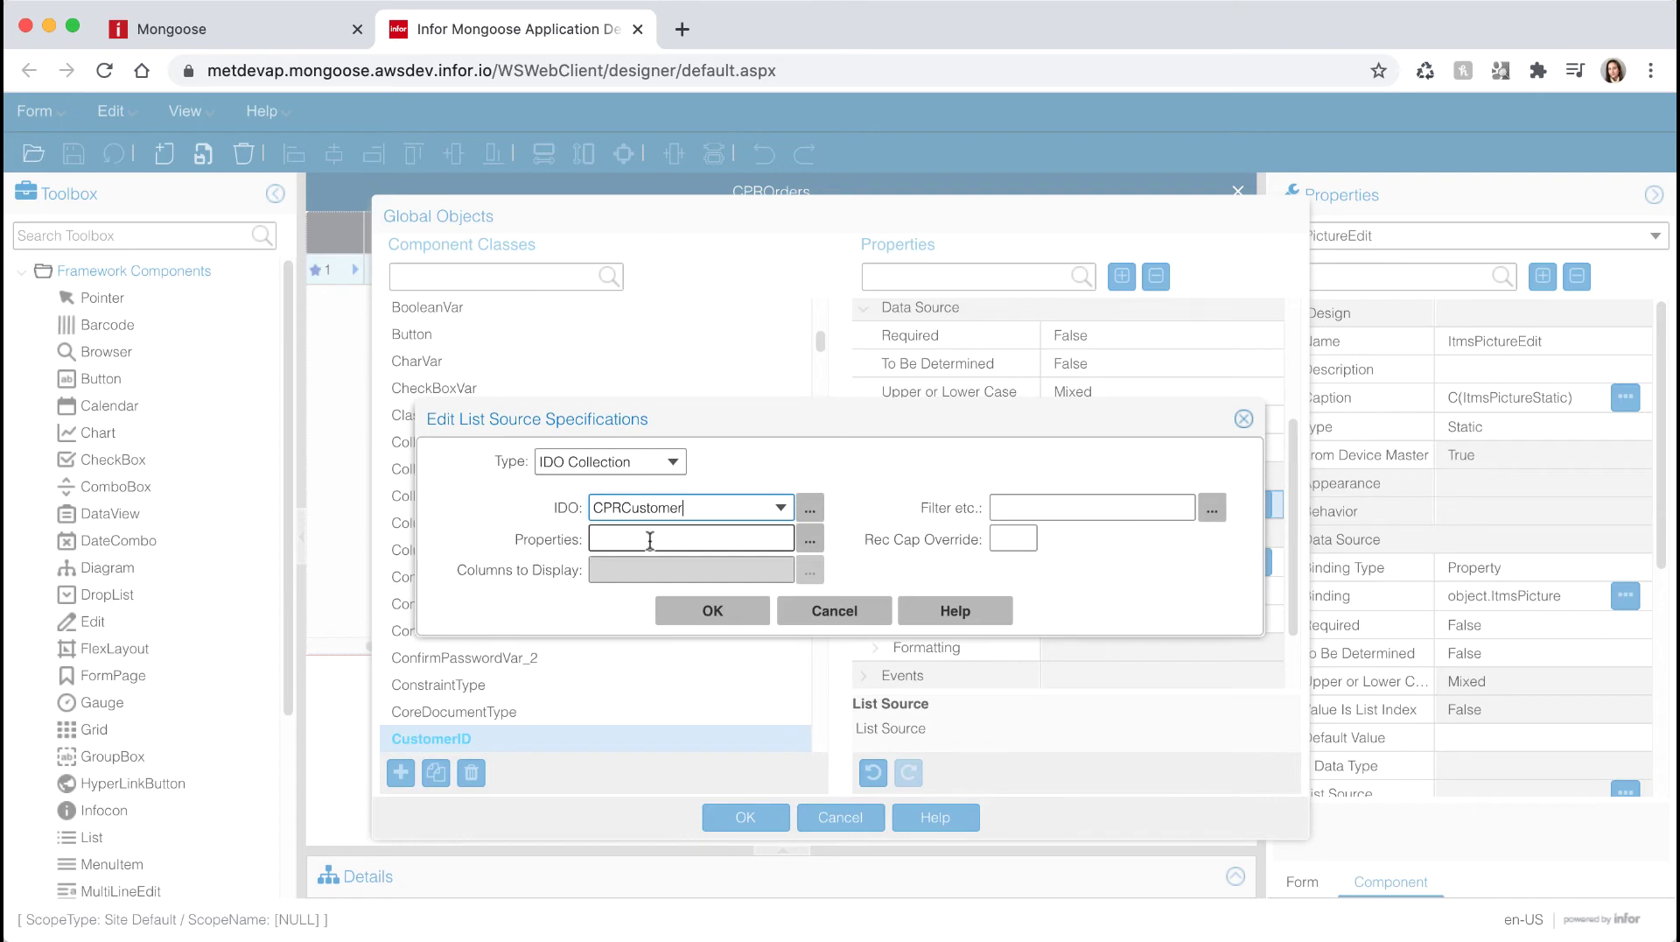
# Step: Add the properties ID, Name and Address to the list source specification in that order
pyautogui.click(809, 538)
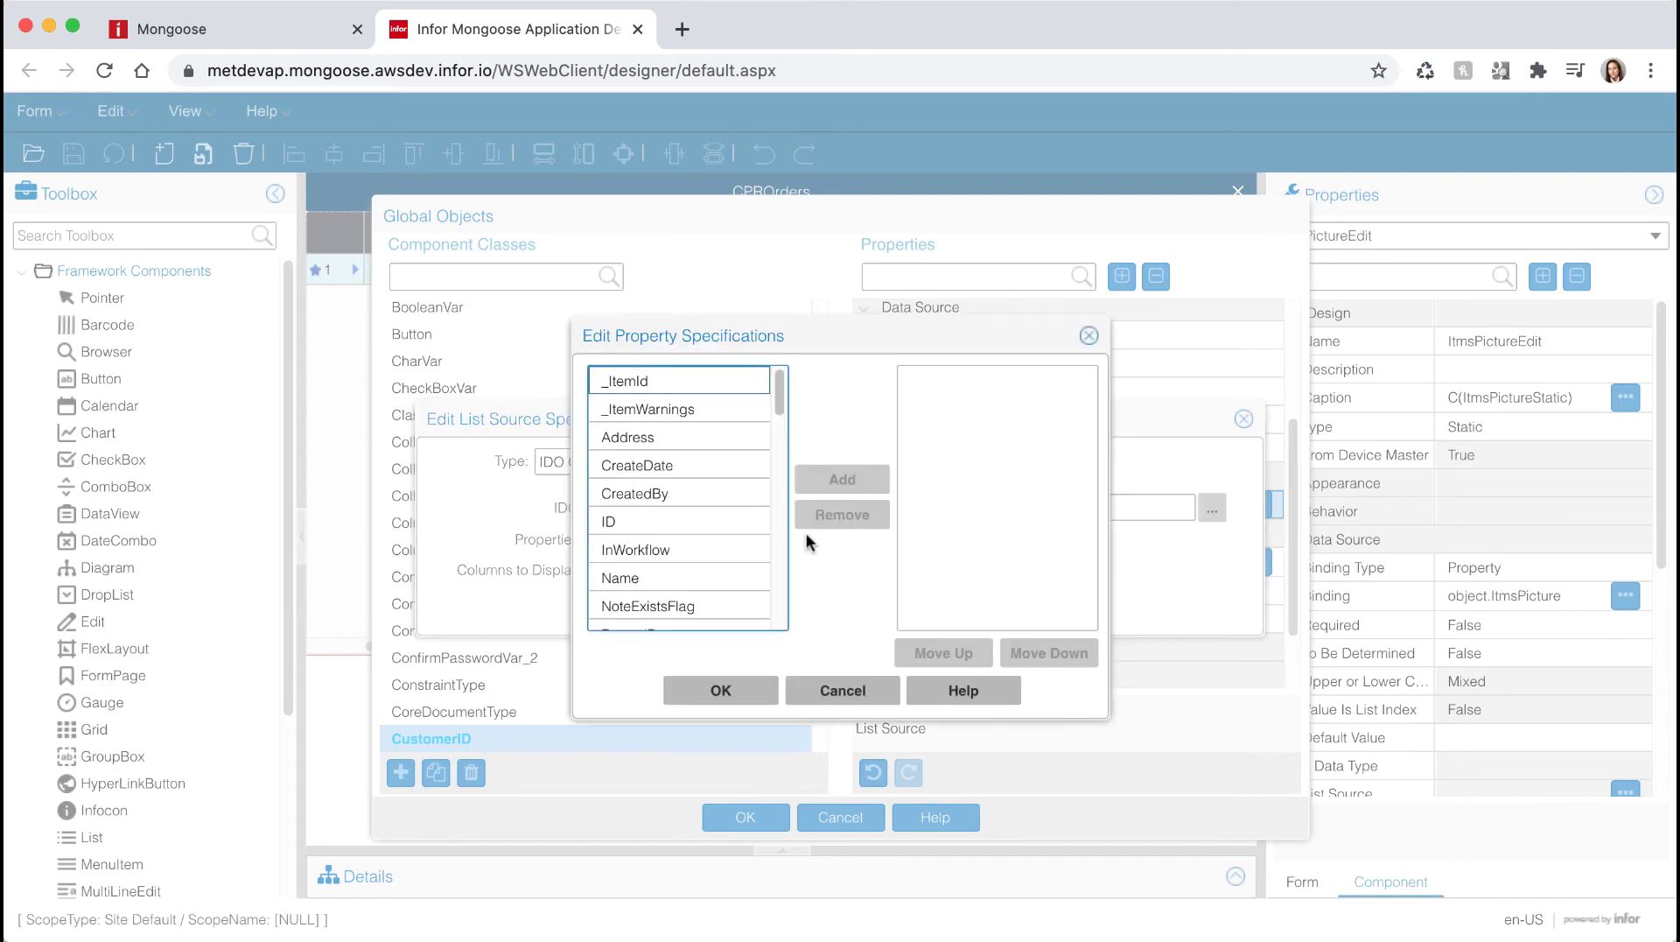
pyautogui.click(739, 520)
pyautogui.click(841, 480)
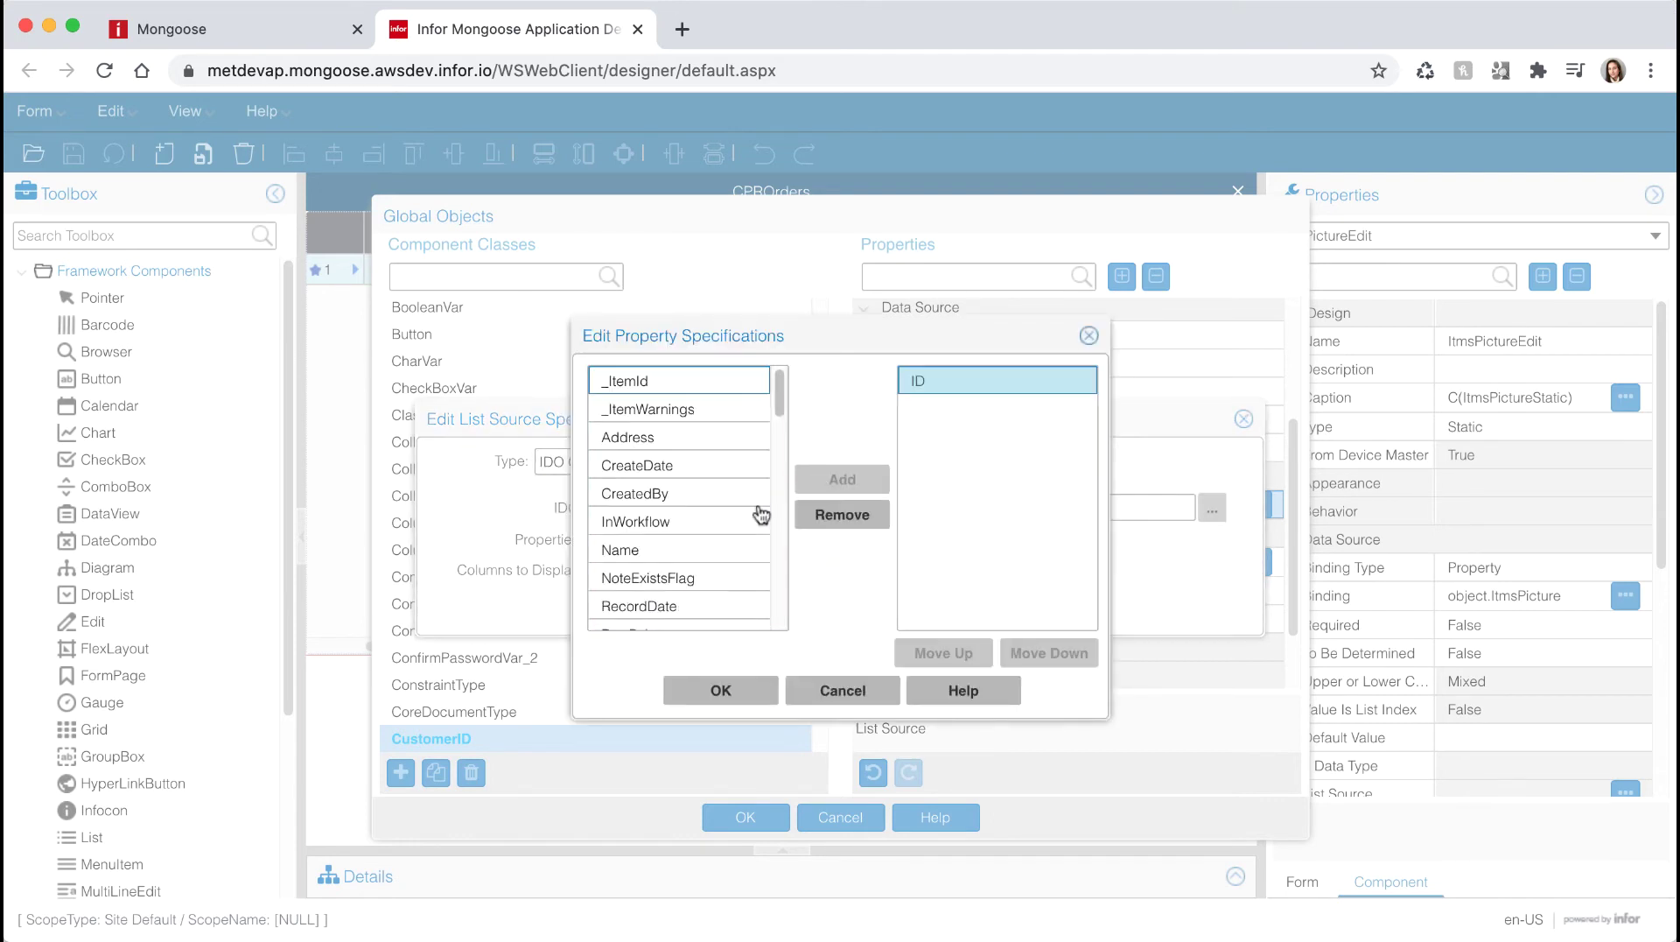
pyautogui.click(706, 551)
pyautogui.click(841, 479)
pyautogui.click(679, 437)
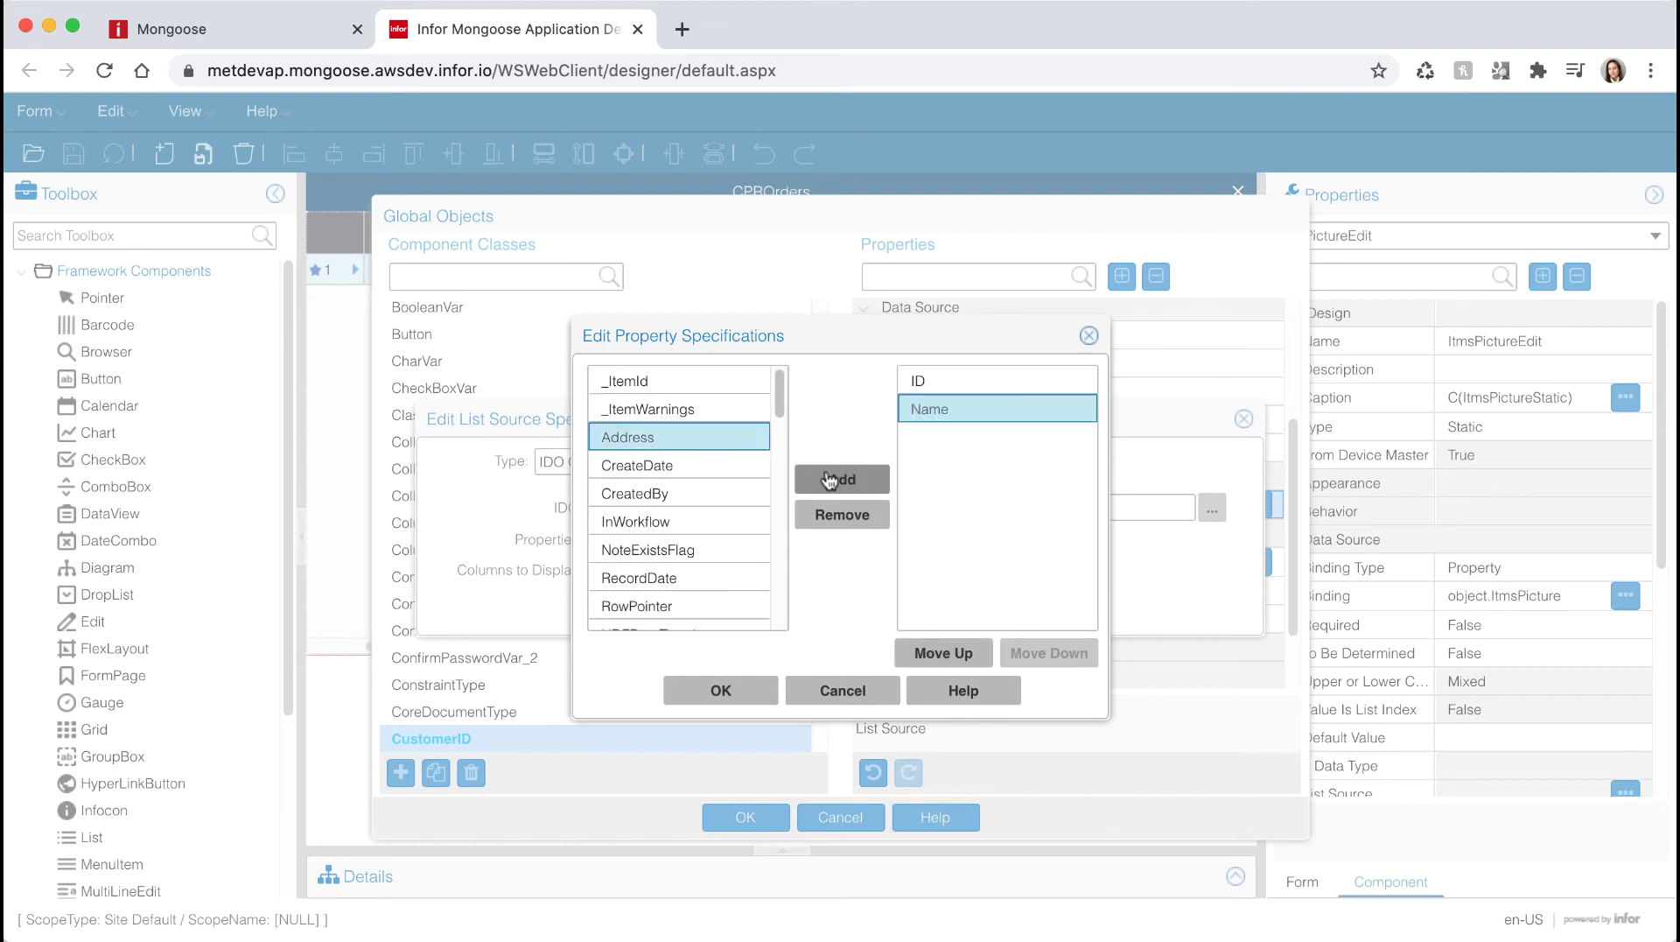
pyautogui.click(830, 480)
pyautogui.click(734, 691)
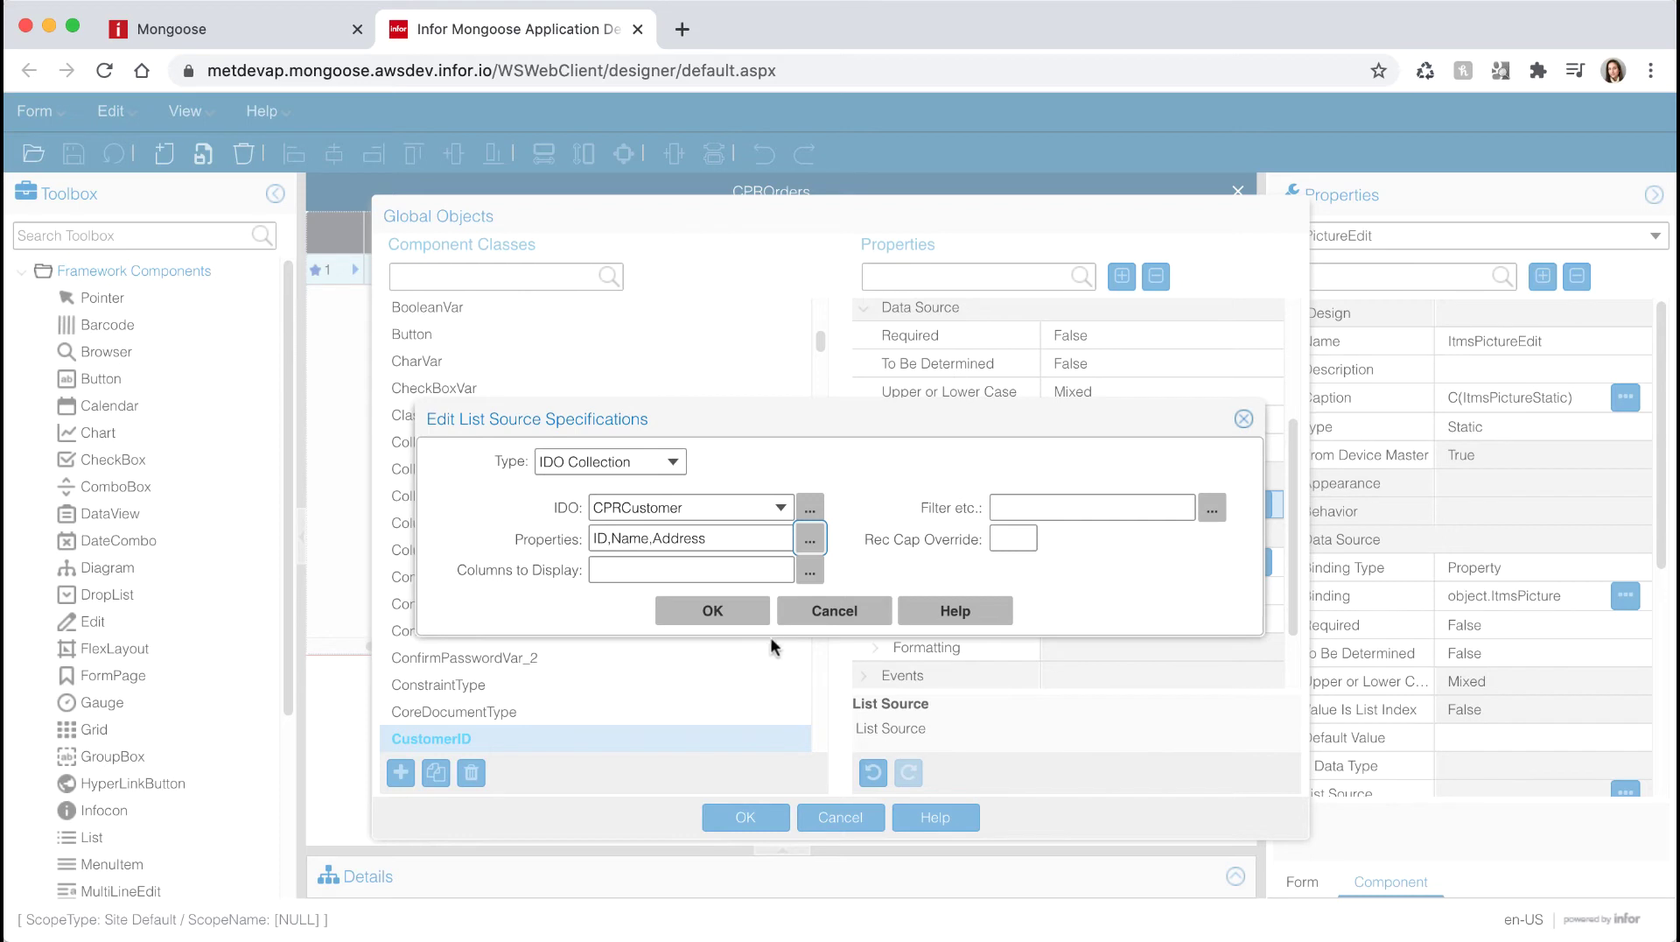
# Step: Choose ID and Name as the columns to display in the list and accept the list source
pyautogui.click(810, 570)
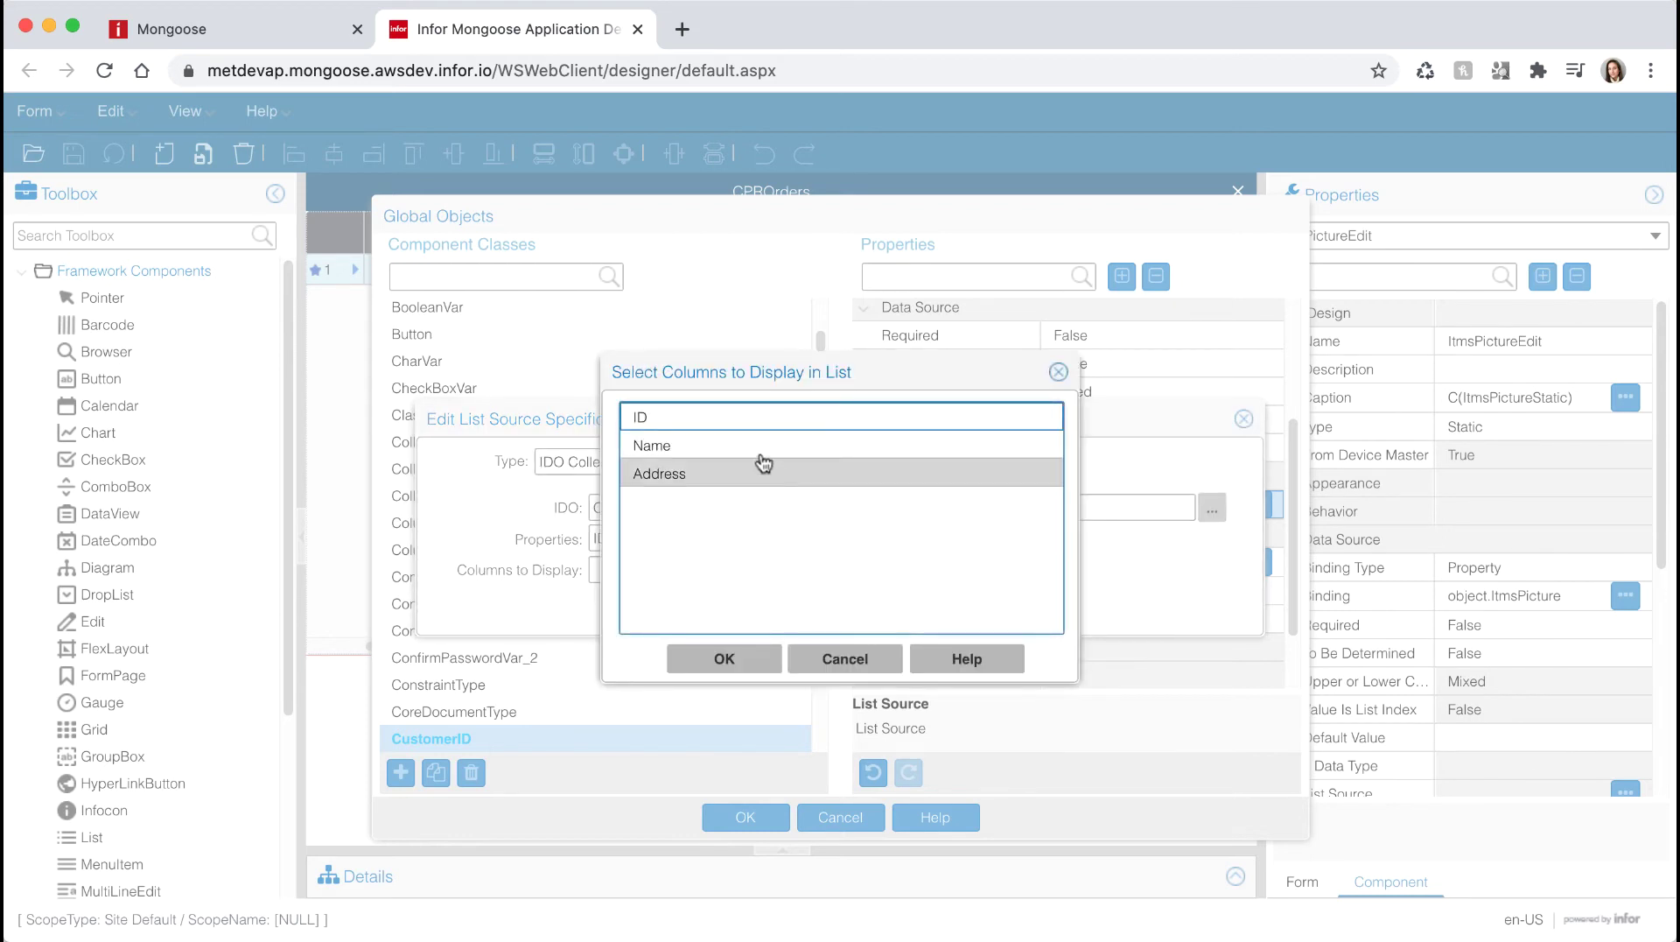
pyautogui.click(705, 421)
pyautogui.keyDown('shift'); pyautogui.click(709, 450); pyautogui.keyUp('shift')
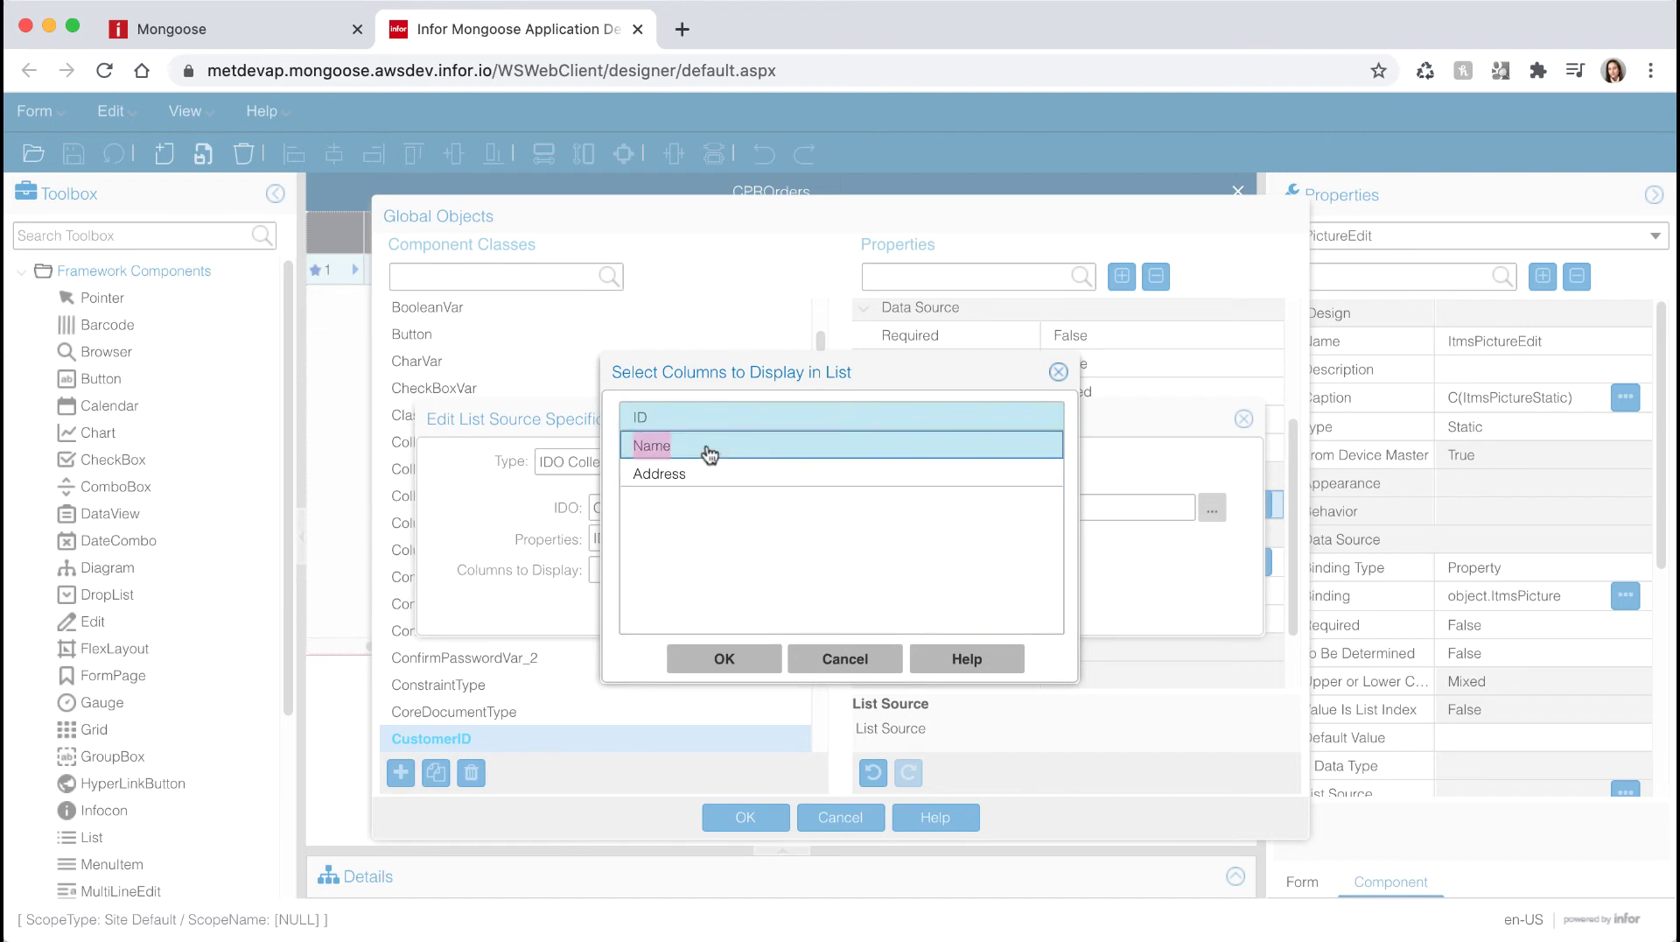
pyautogui.click(722, 658)
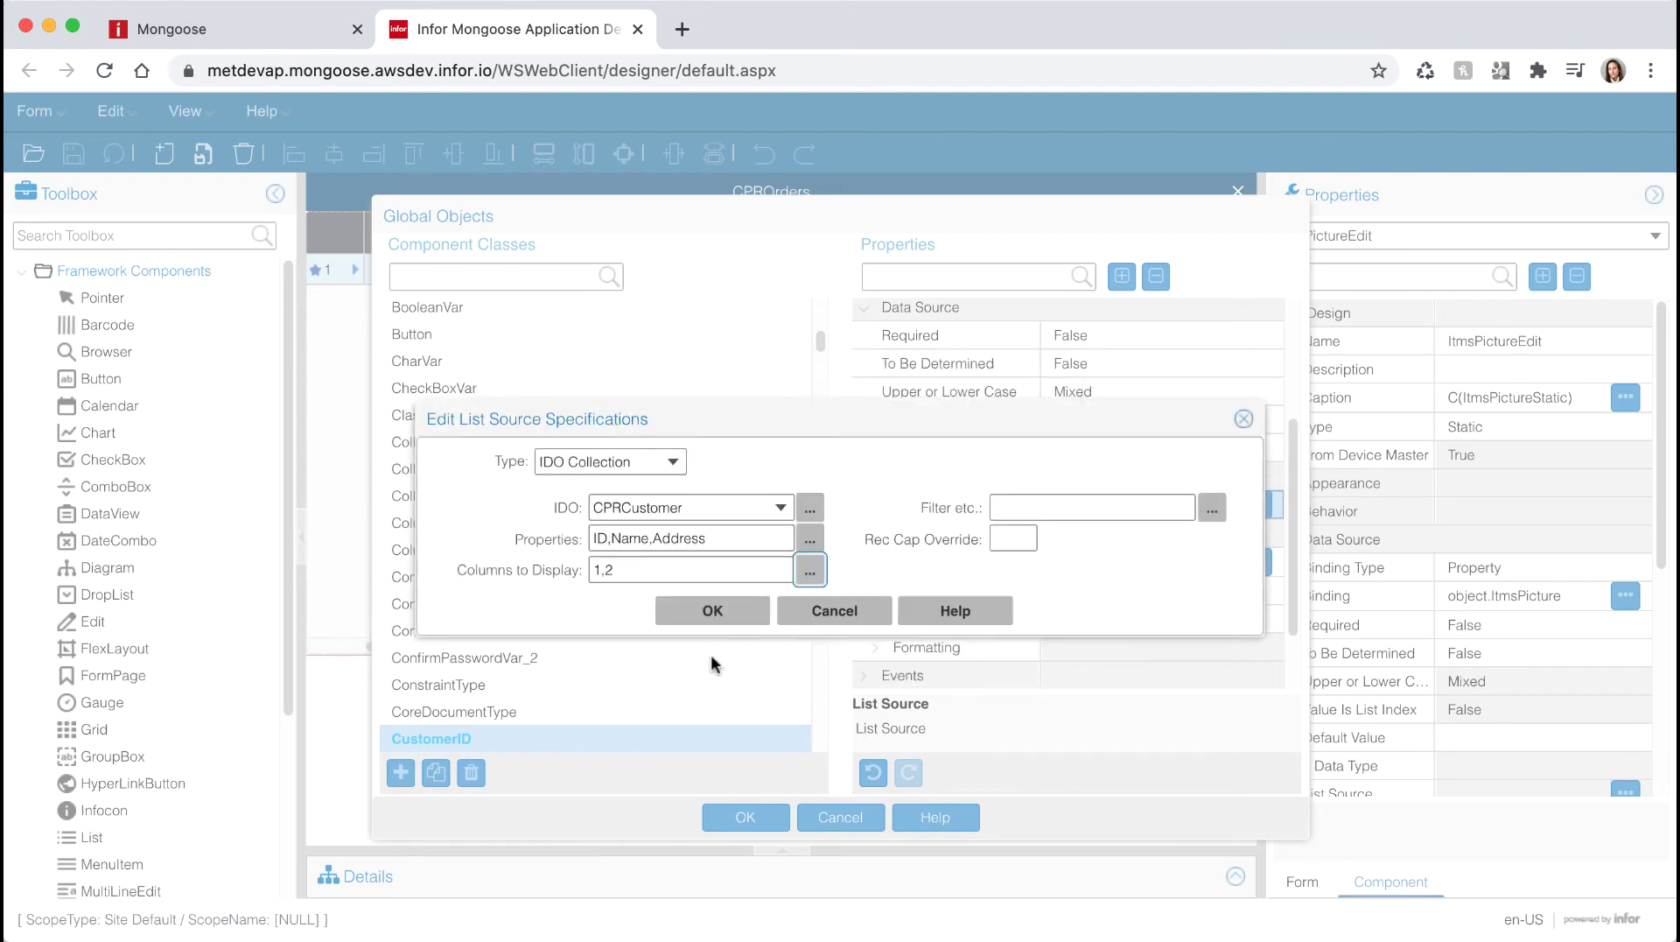
pyautogui.click(712, 610)
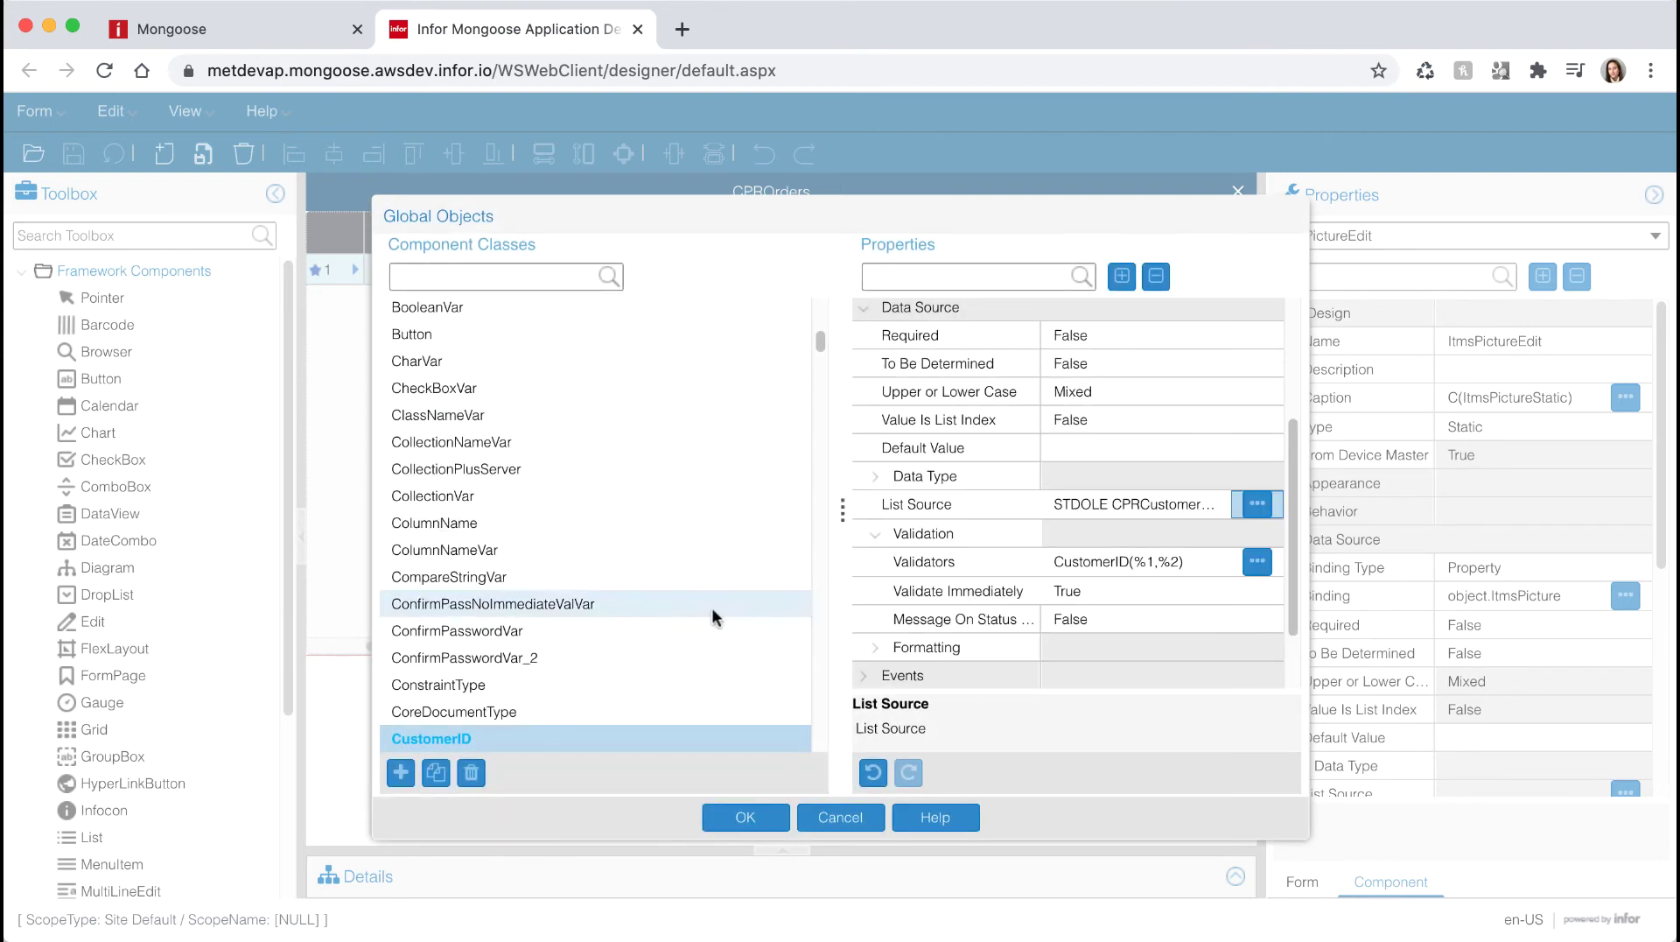
# Step: Accept the global object changes, then save and close the CPROrders form
pyautogui.click(746, 817)
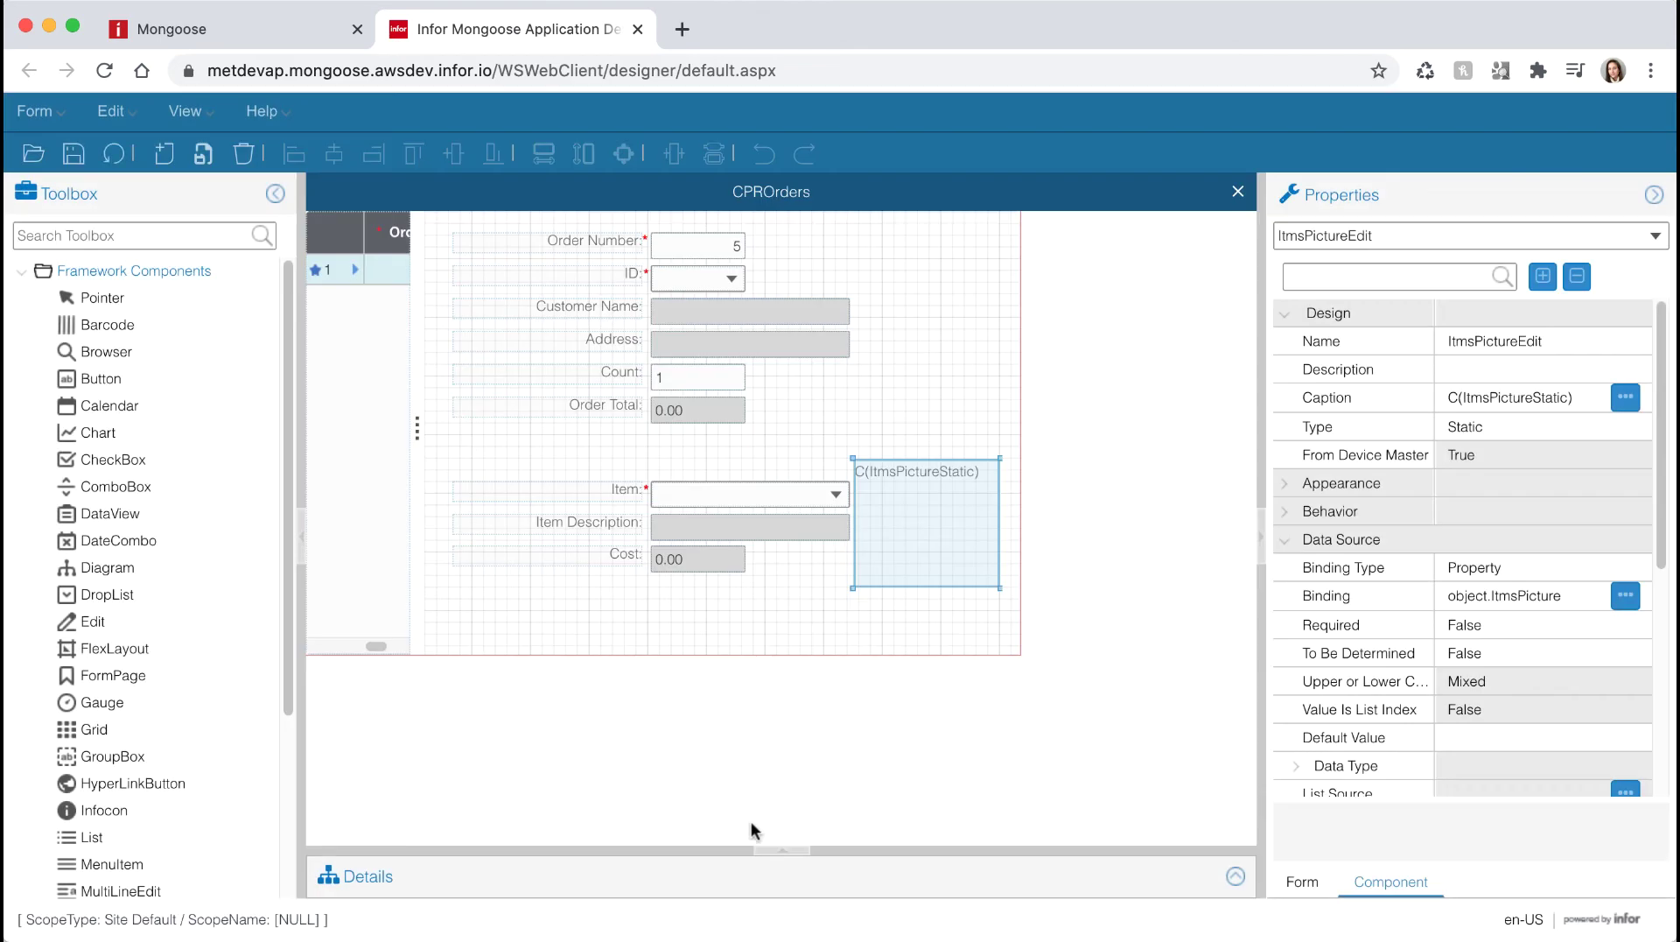
pyautogui.click(69, 162)
pyautogui.click(1237, 190)
# Step: Unload all global form objects and reopen the CPROrders form in the designer
pyautogui.click(35, 111)
pyautogui.moveTo(96, 154)
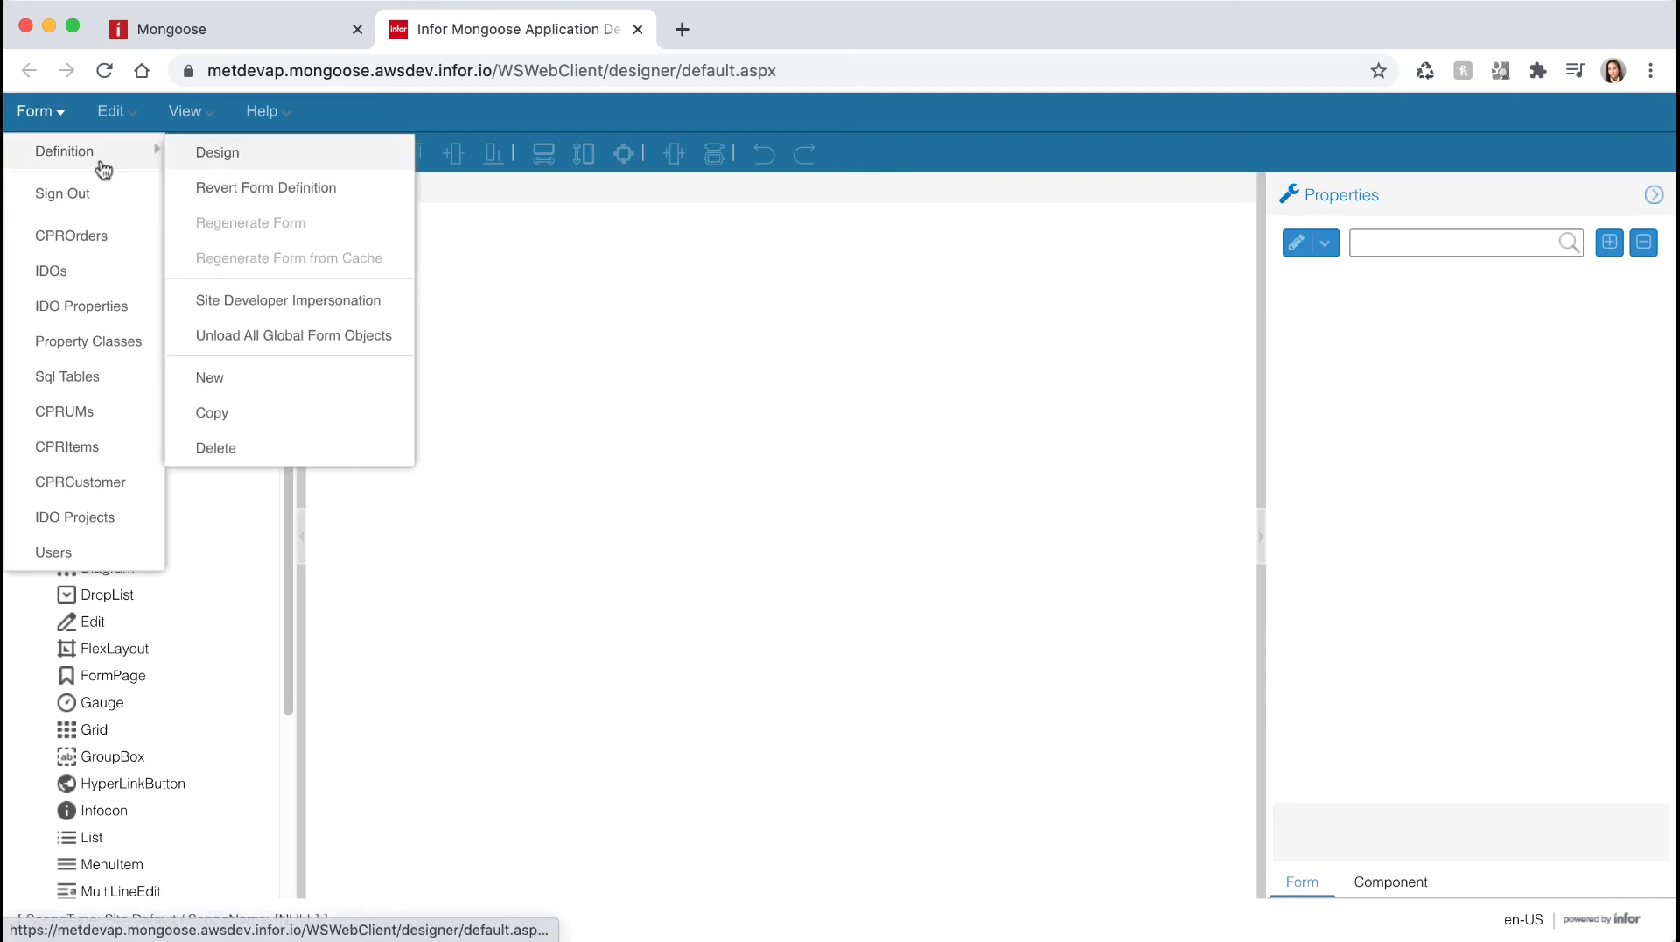
pyautogui.click(207, 336)
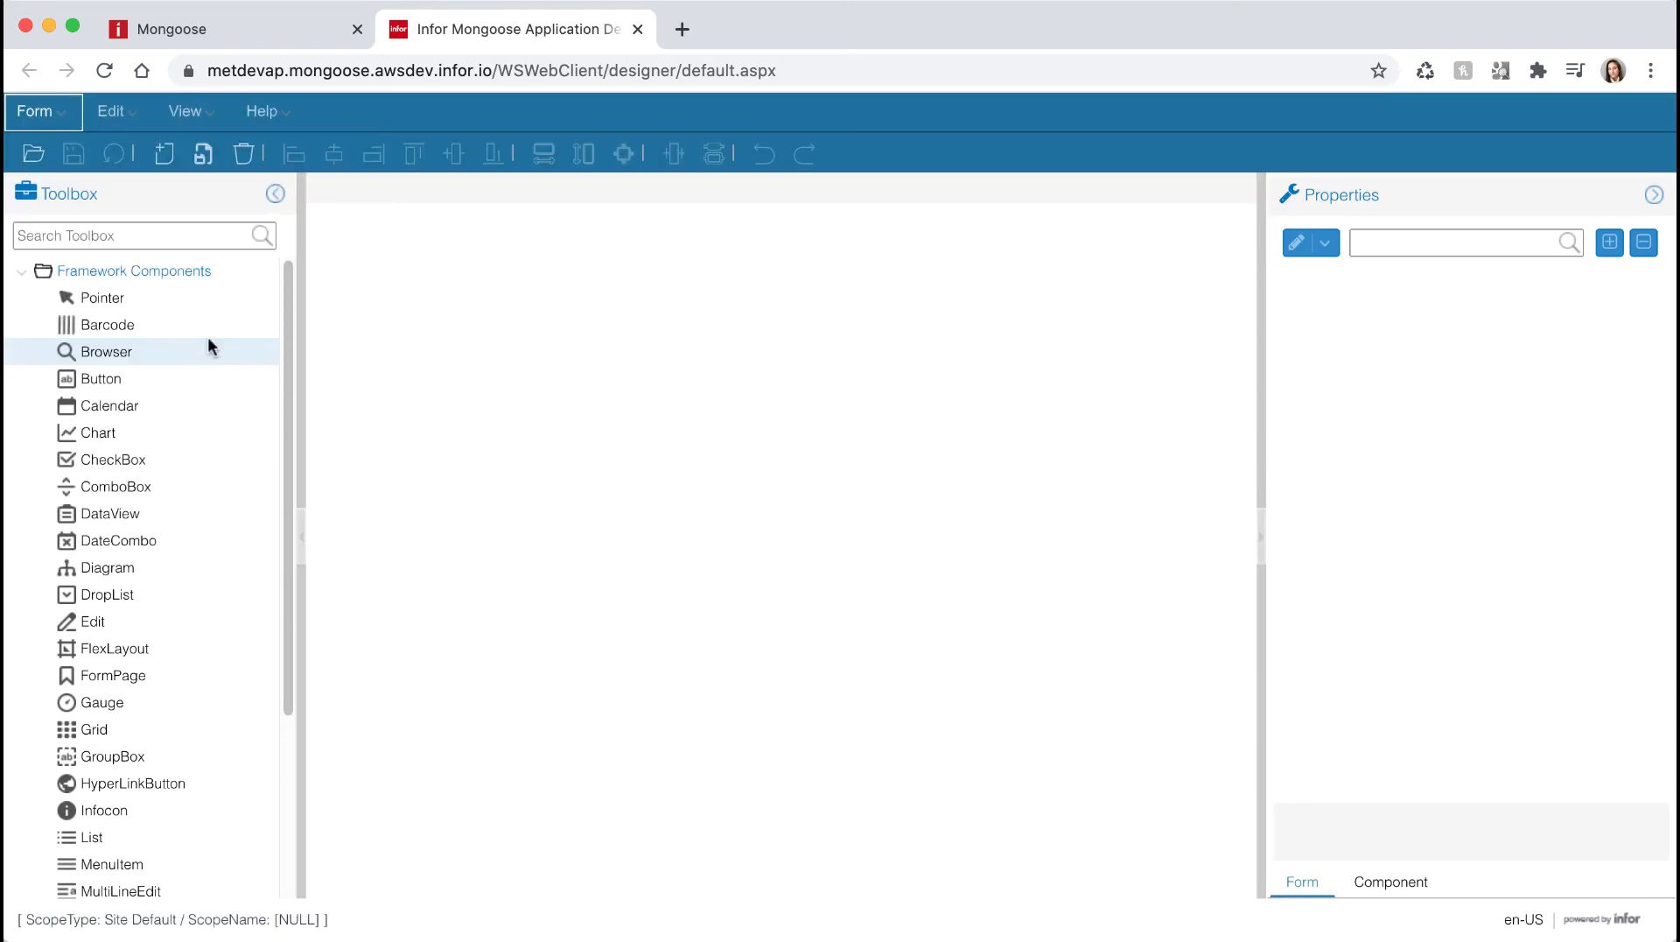
pyautogui.click(34, 111)
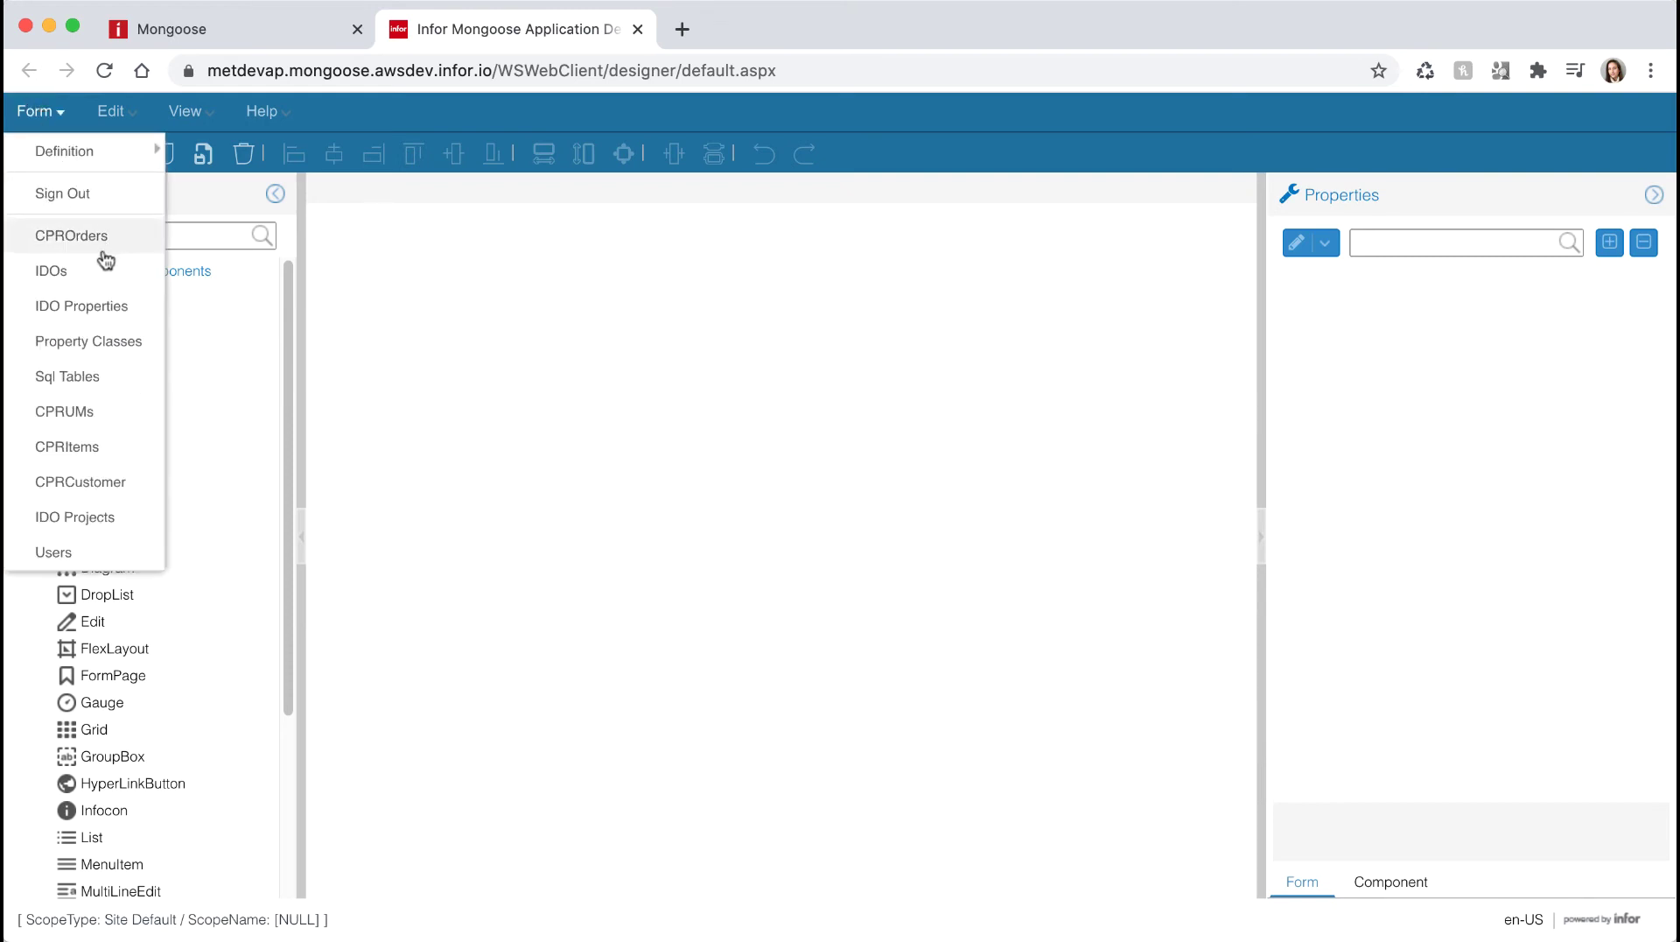
pyautogui.click(104, 252)
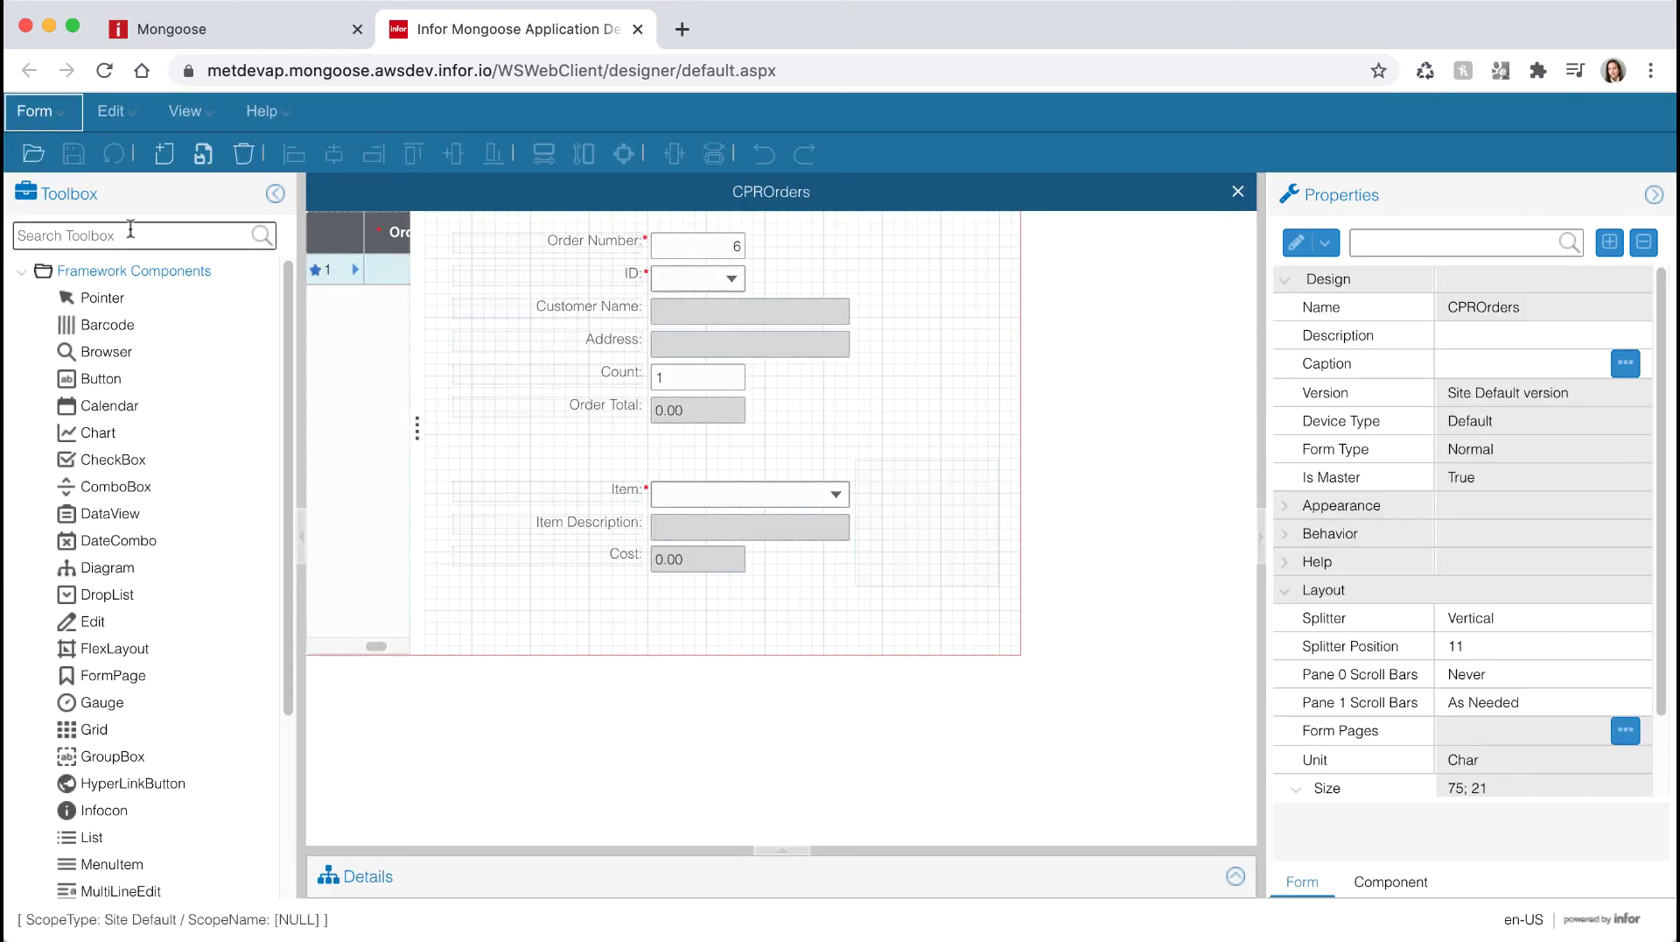
# Step: Assign the CustomerID component class to the customer ID combo box on the form
pyautogui.click(687, 278)
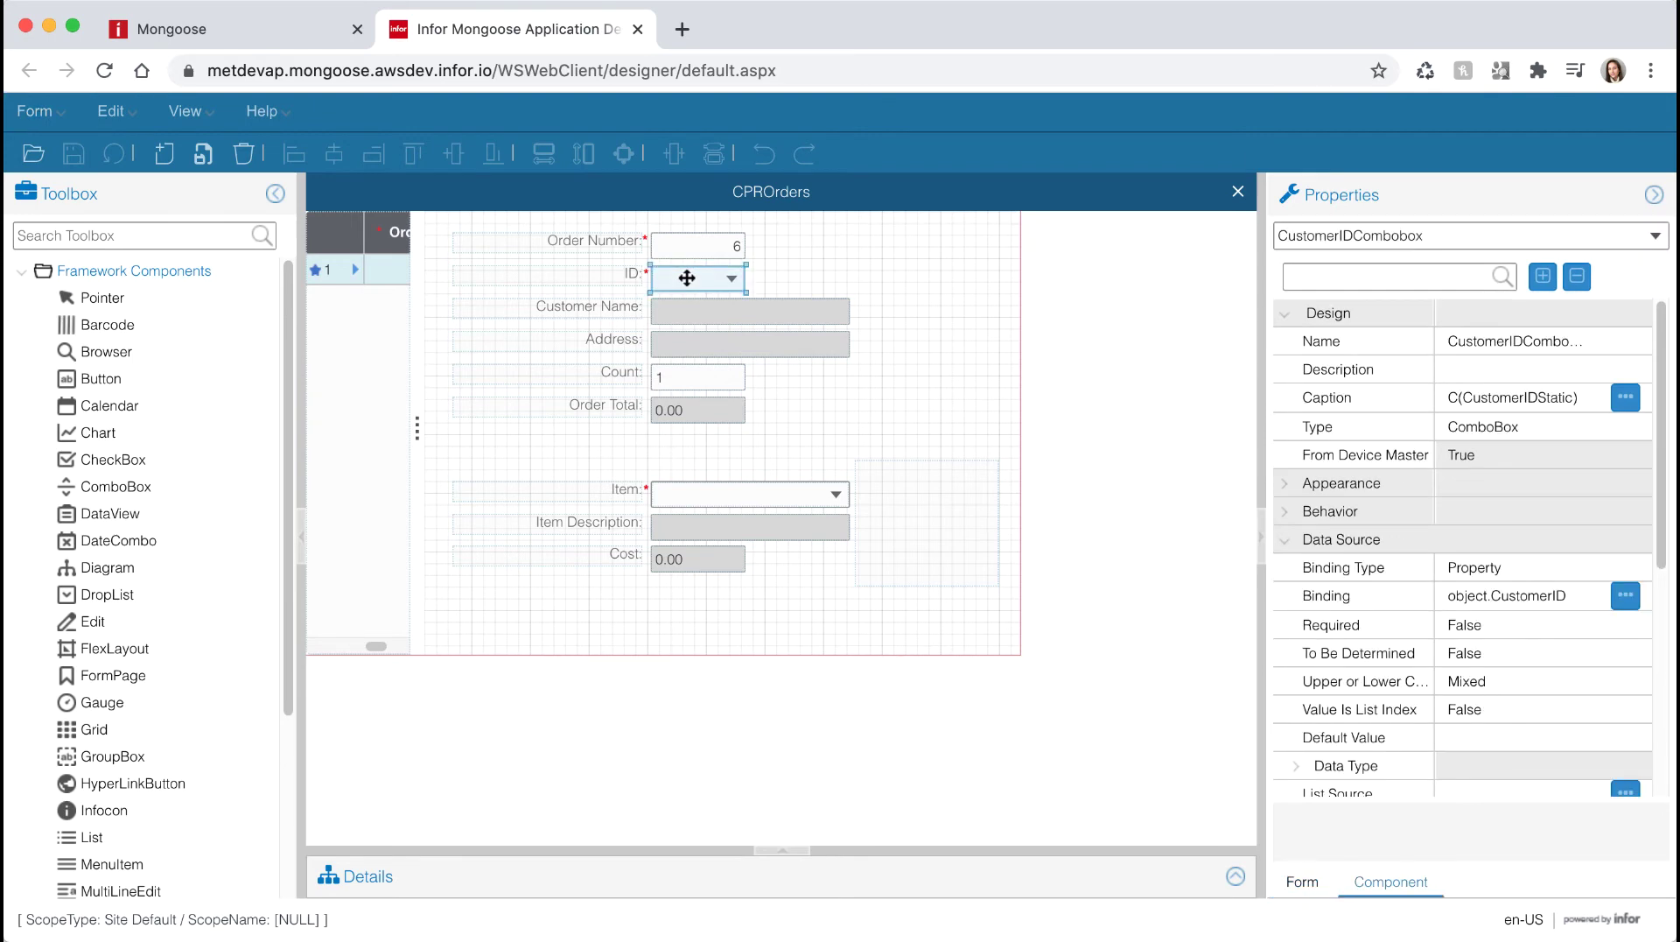
pyautogui.click(1285, 540)
pyautogui.click(1288, 624)
pyautogui.click(1487, 651)
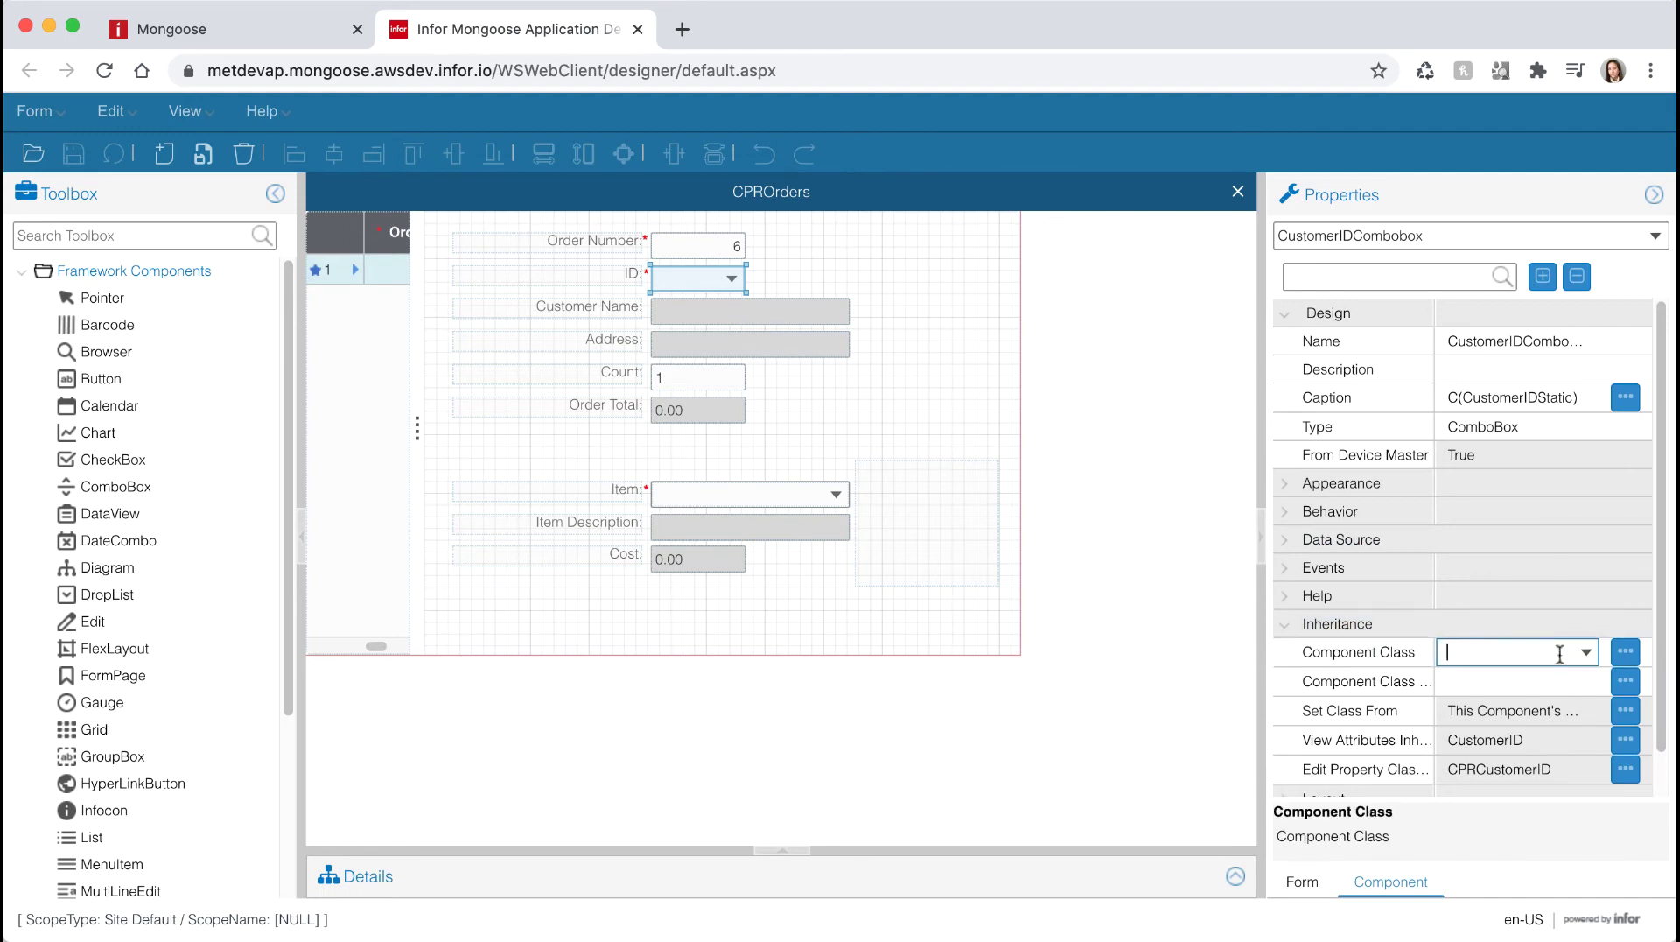
pyautogui.click(1587, 656)
pyautogui.scroll(-15, 1556, 594)
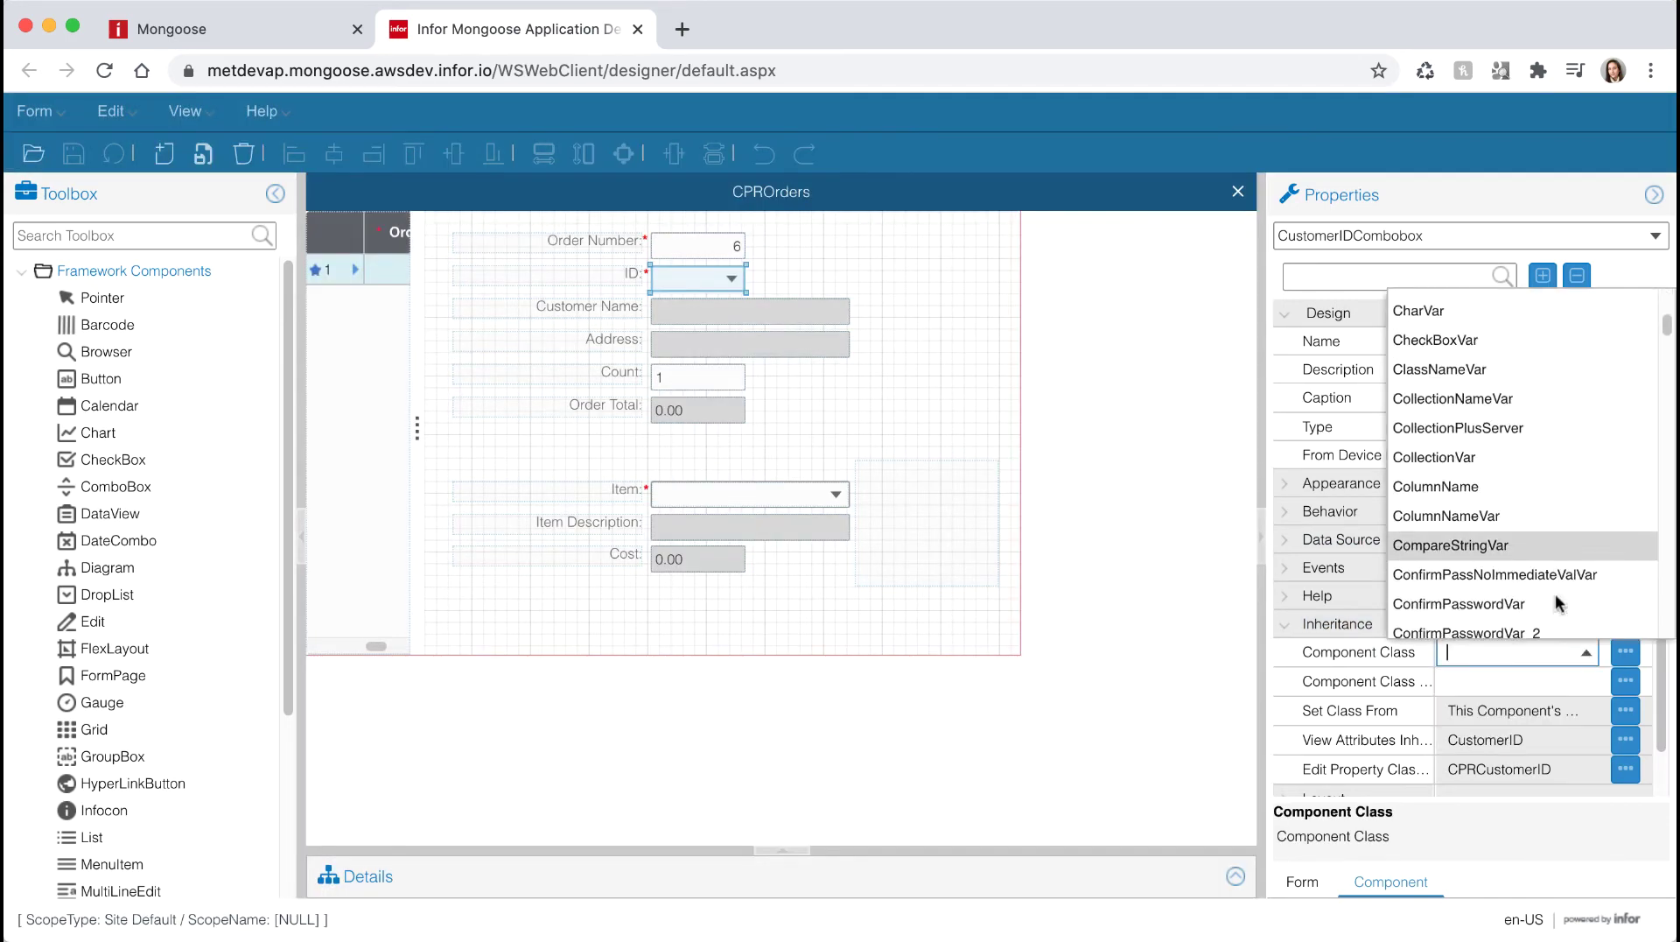
pyautogui.click(1467, 341)
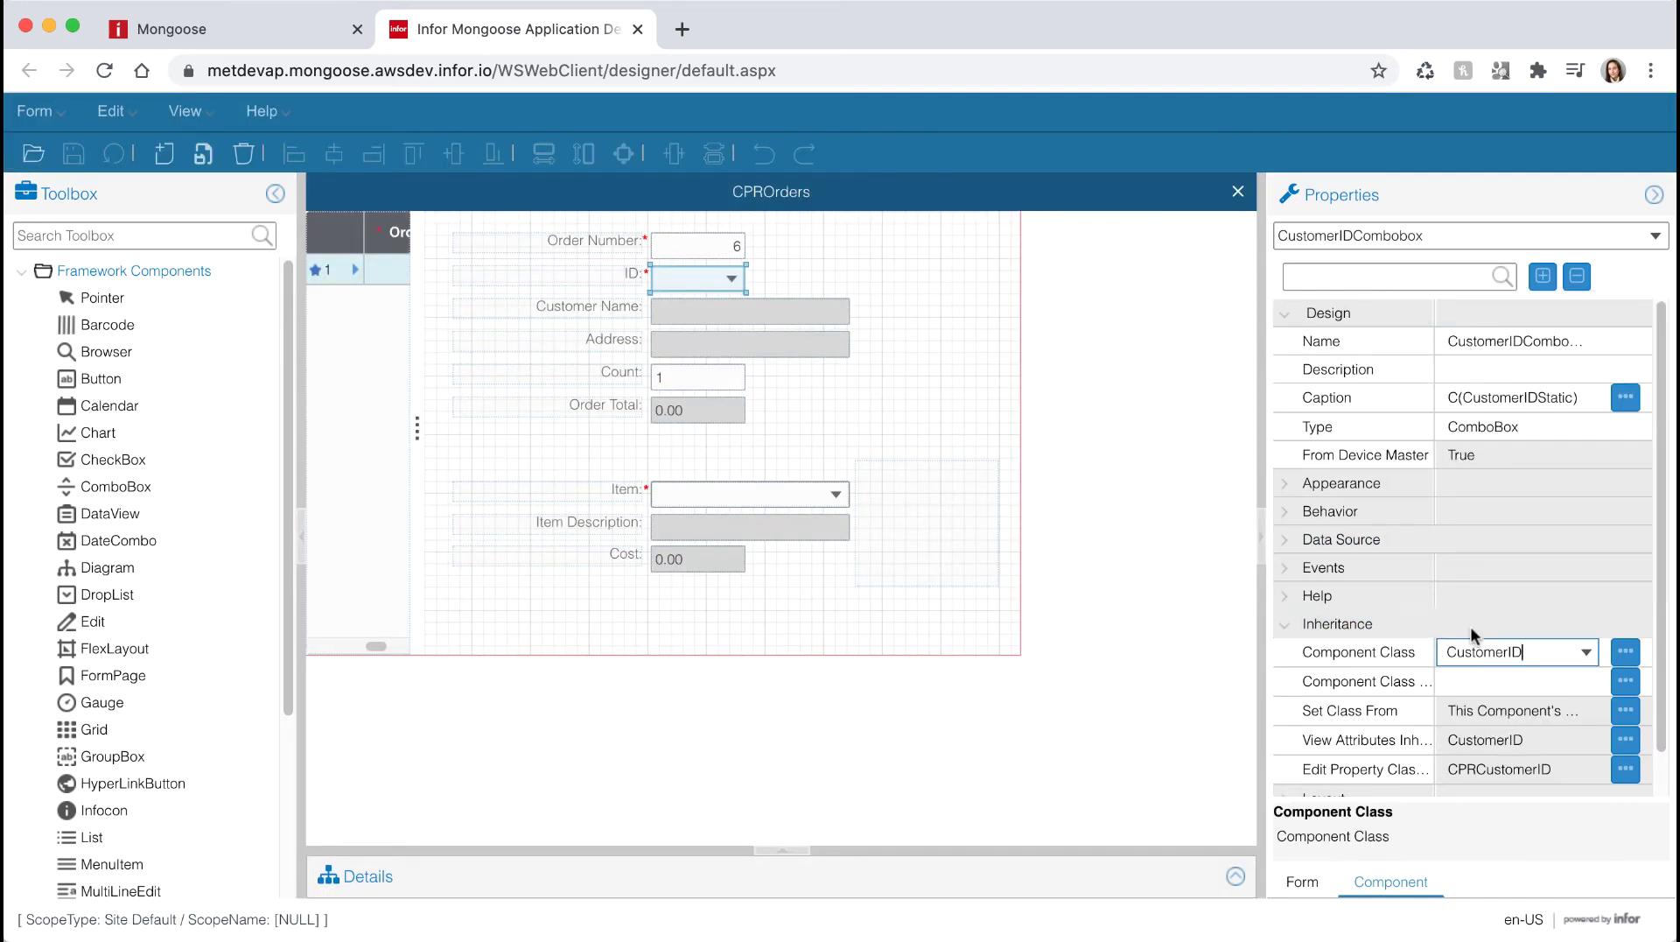
# Step: Set the combo box's component class parameters to CusName, CusAddress
pyautogui.click(1479, 680)
pyautogui.write('CusNam')
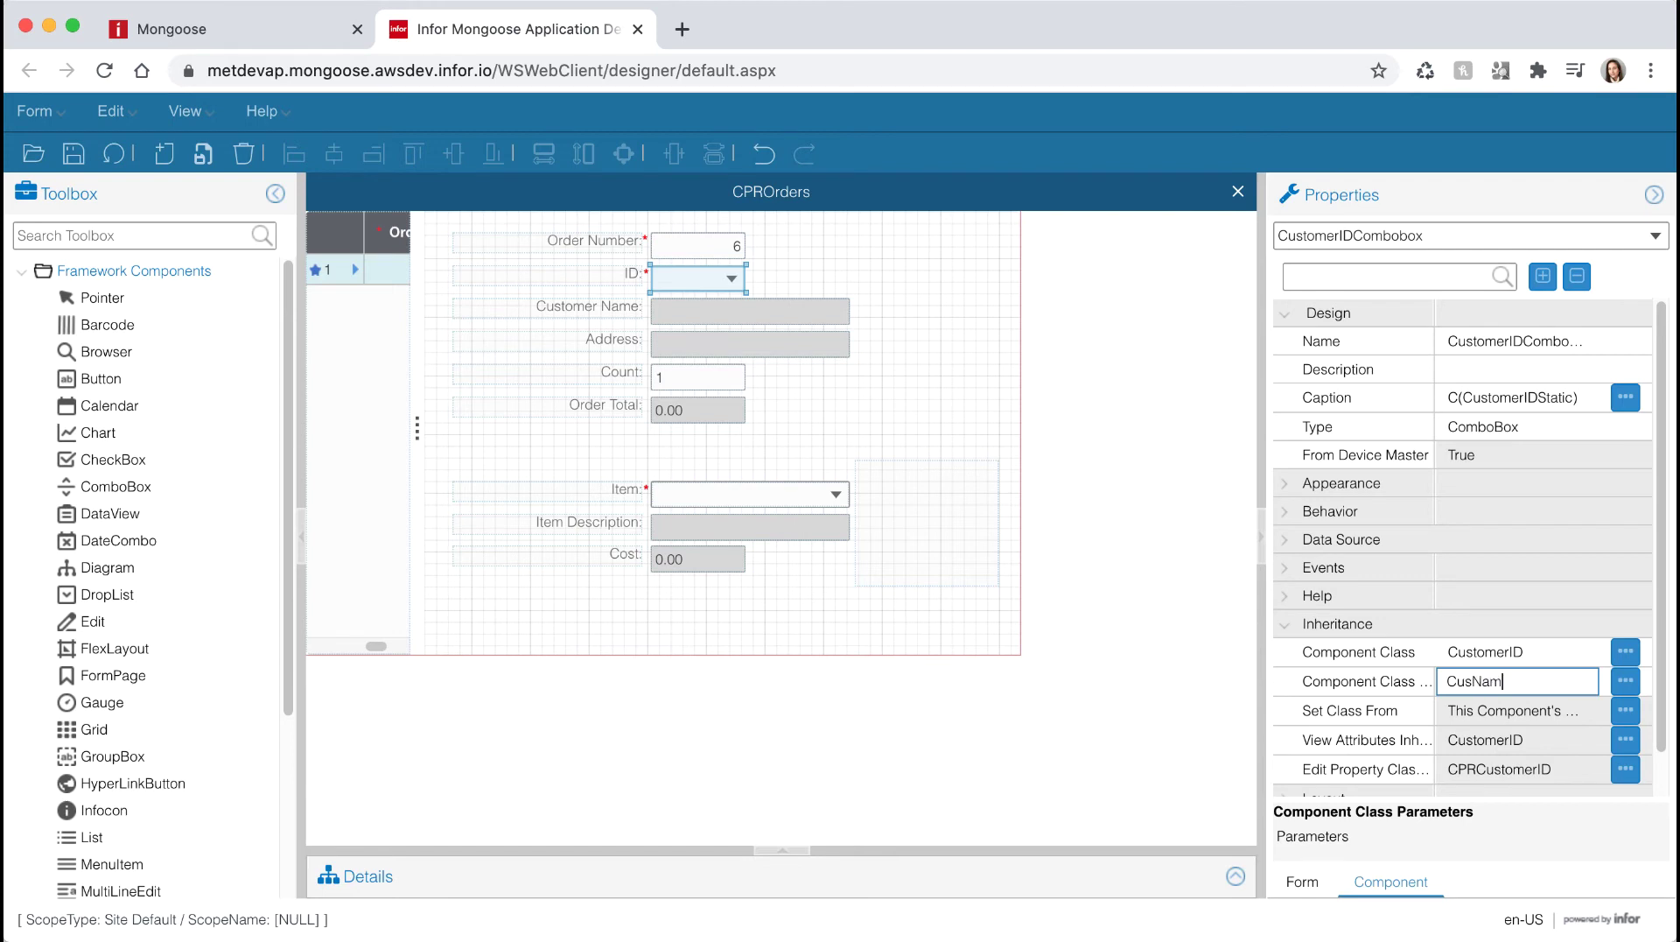
pyautogui.write('e, Custome')
pyautogui.press('BackSpace')
pyautogui.press('BackSpace')
pyautogui.press('BackSpace')
pyautogui.write('Address')
# Step: Assign the CustomerID component class to the CustomerIDGridCol column of the form's collection grid
pyautogui.click(394, 360)
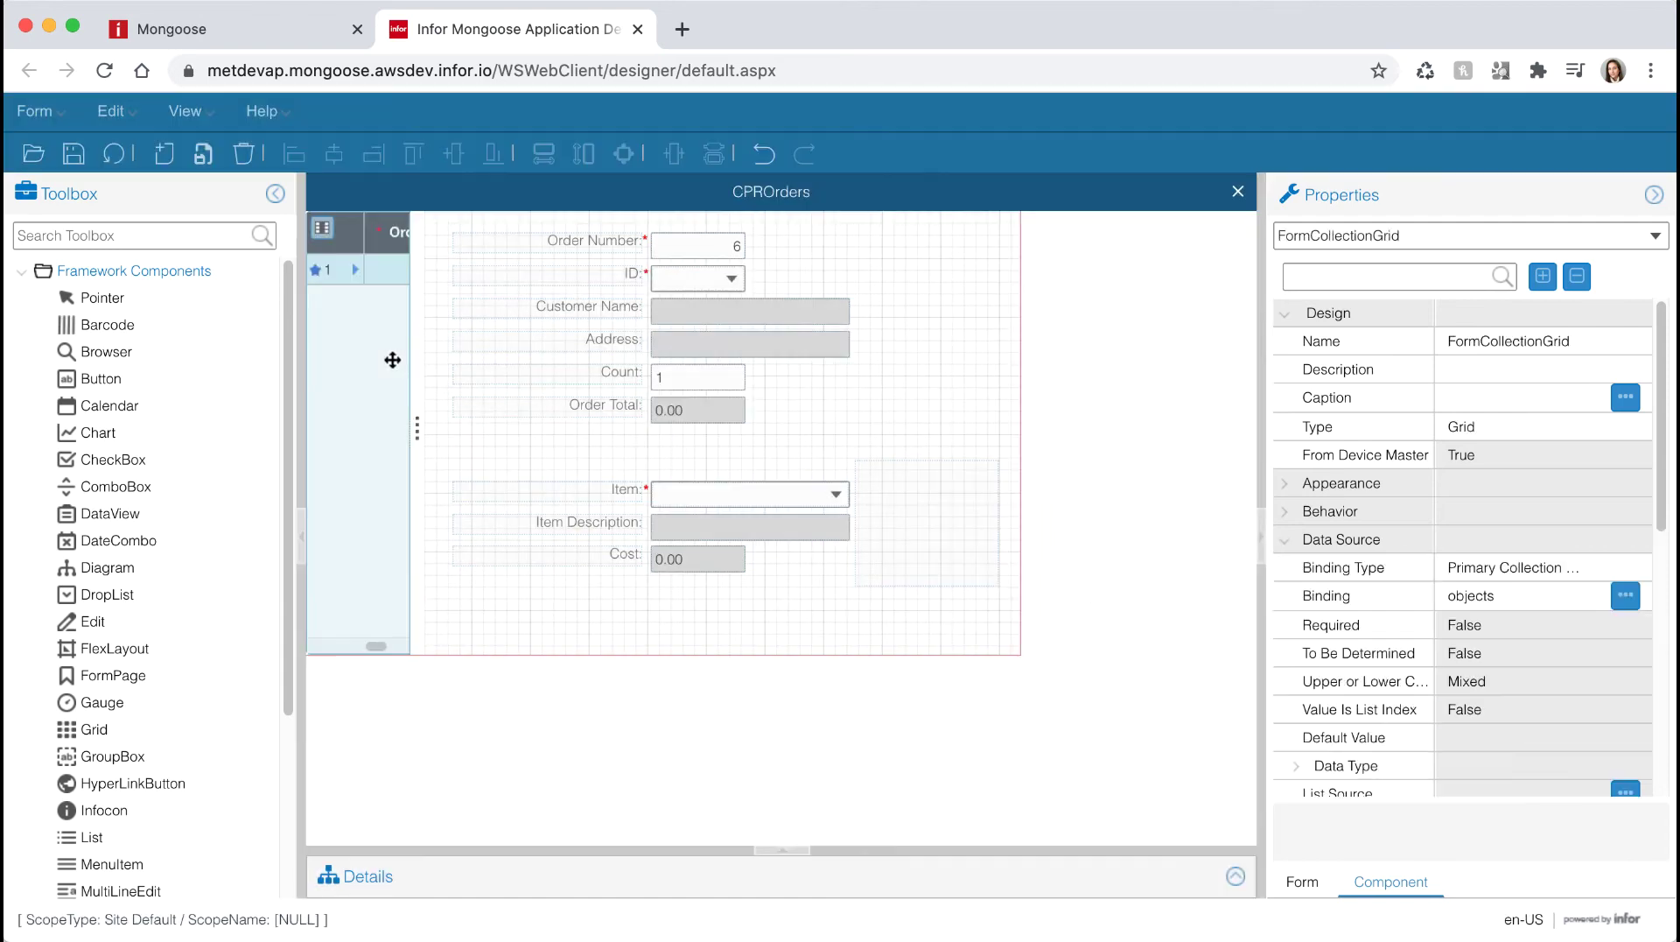
pyautogui.click(322, 232)
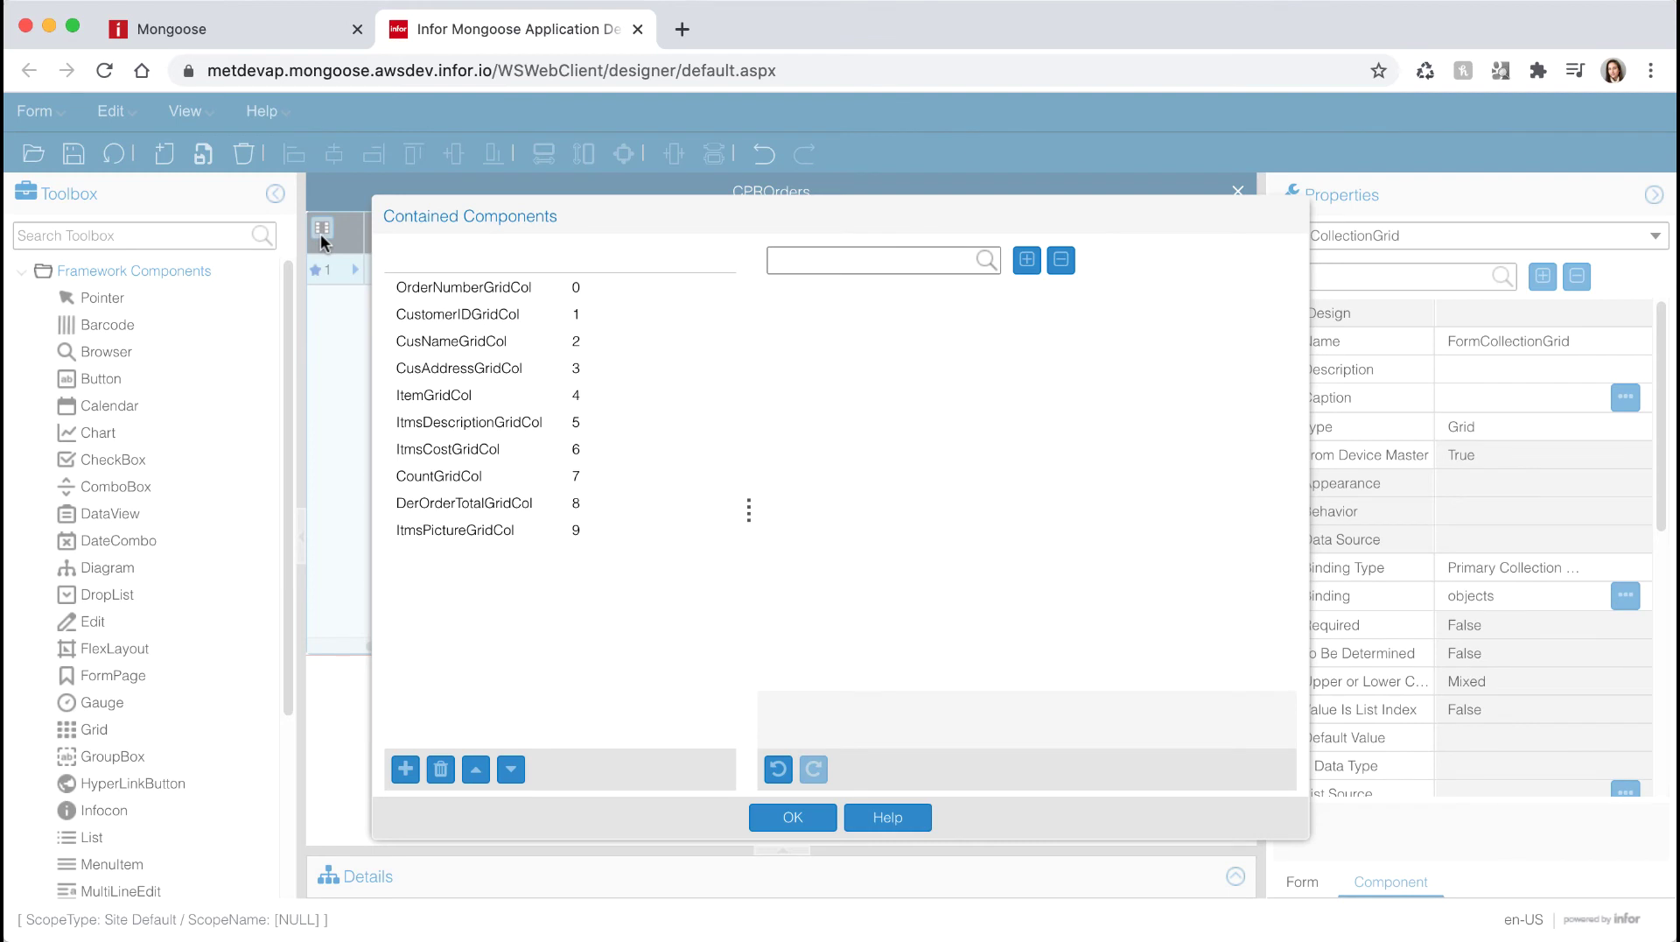
pyautogui.click(458, 321)
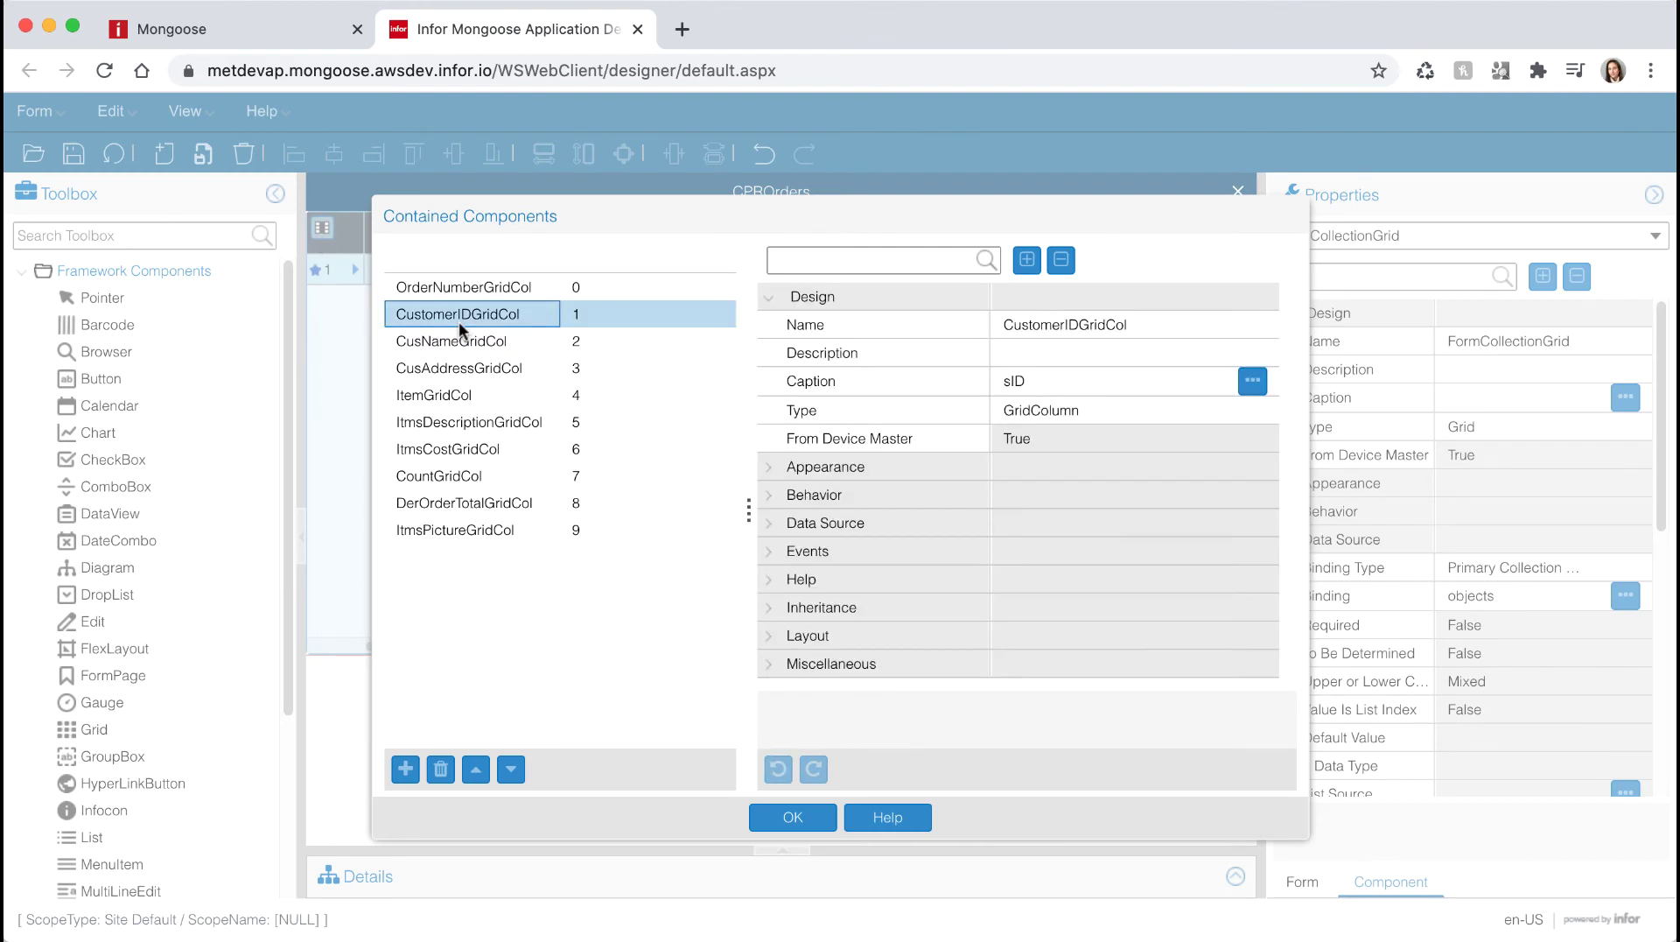
pyautogui.click(769, 606)
pyautogui.click(1060, 637)
pyautogui.write('Customer')
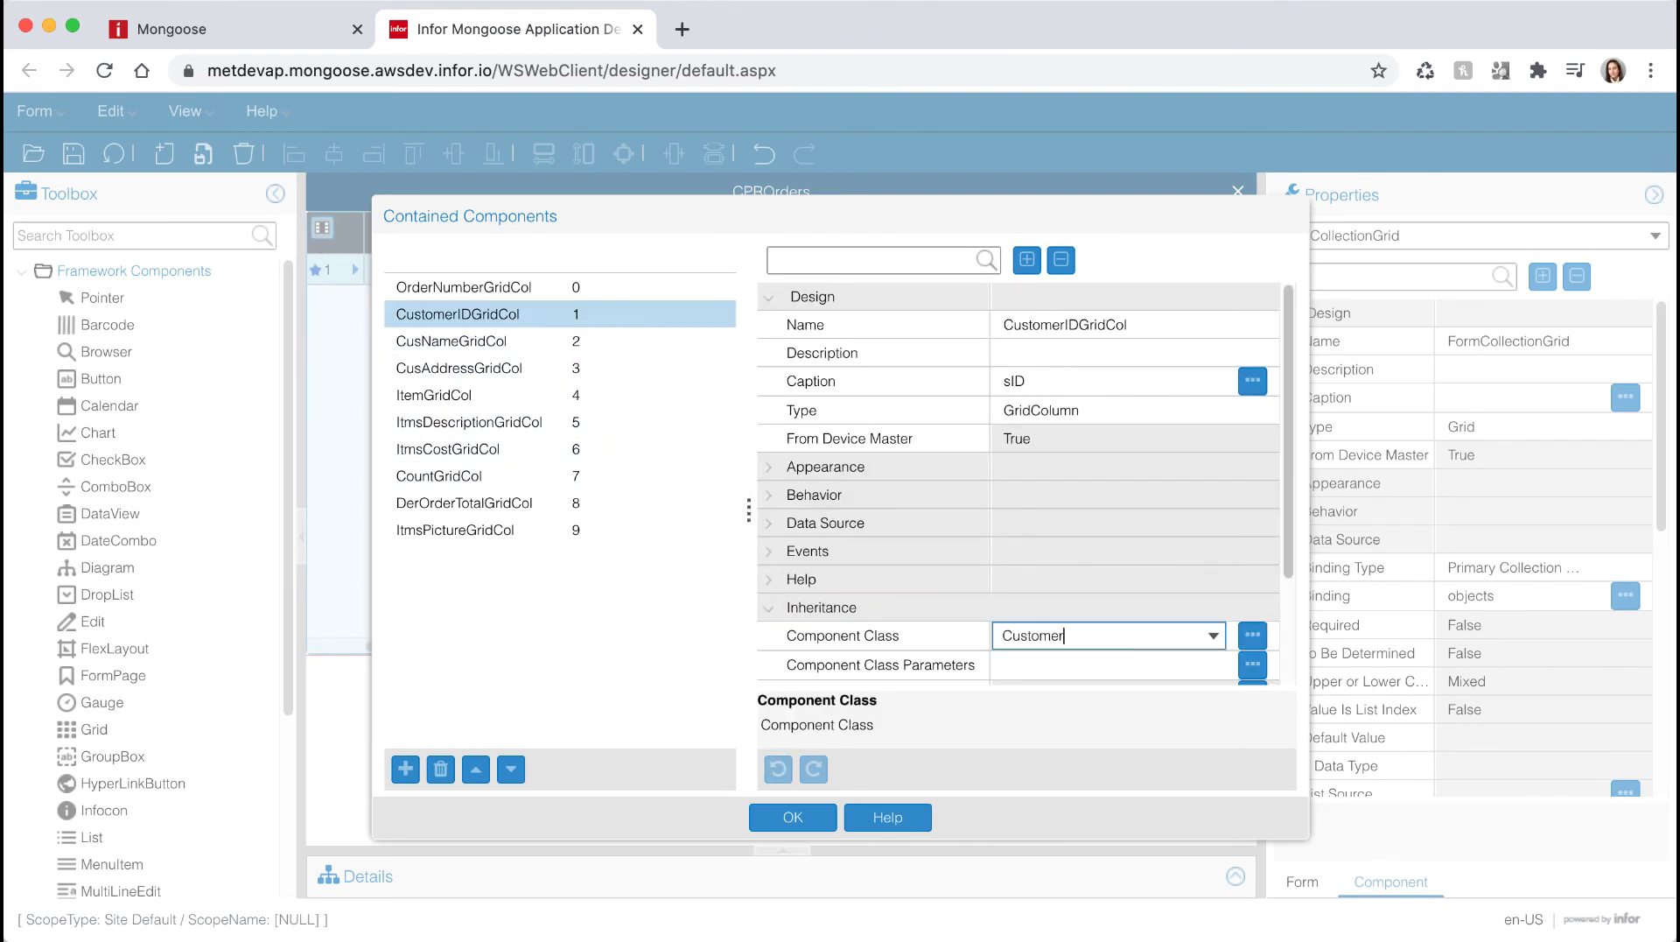
pyautogui.write('ID')
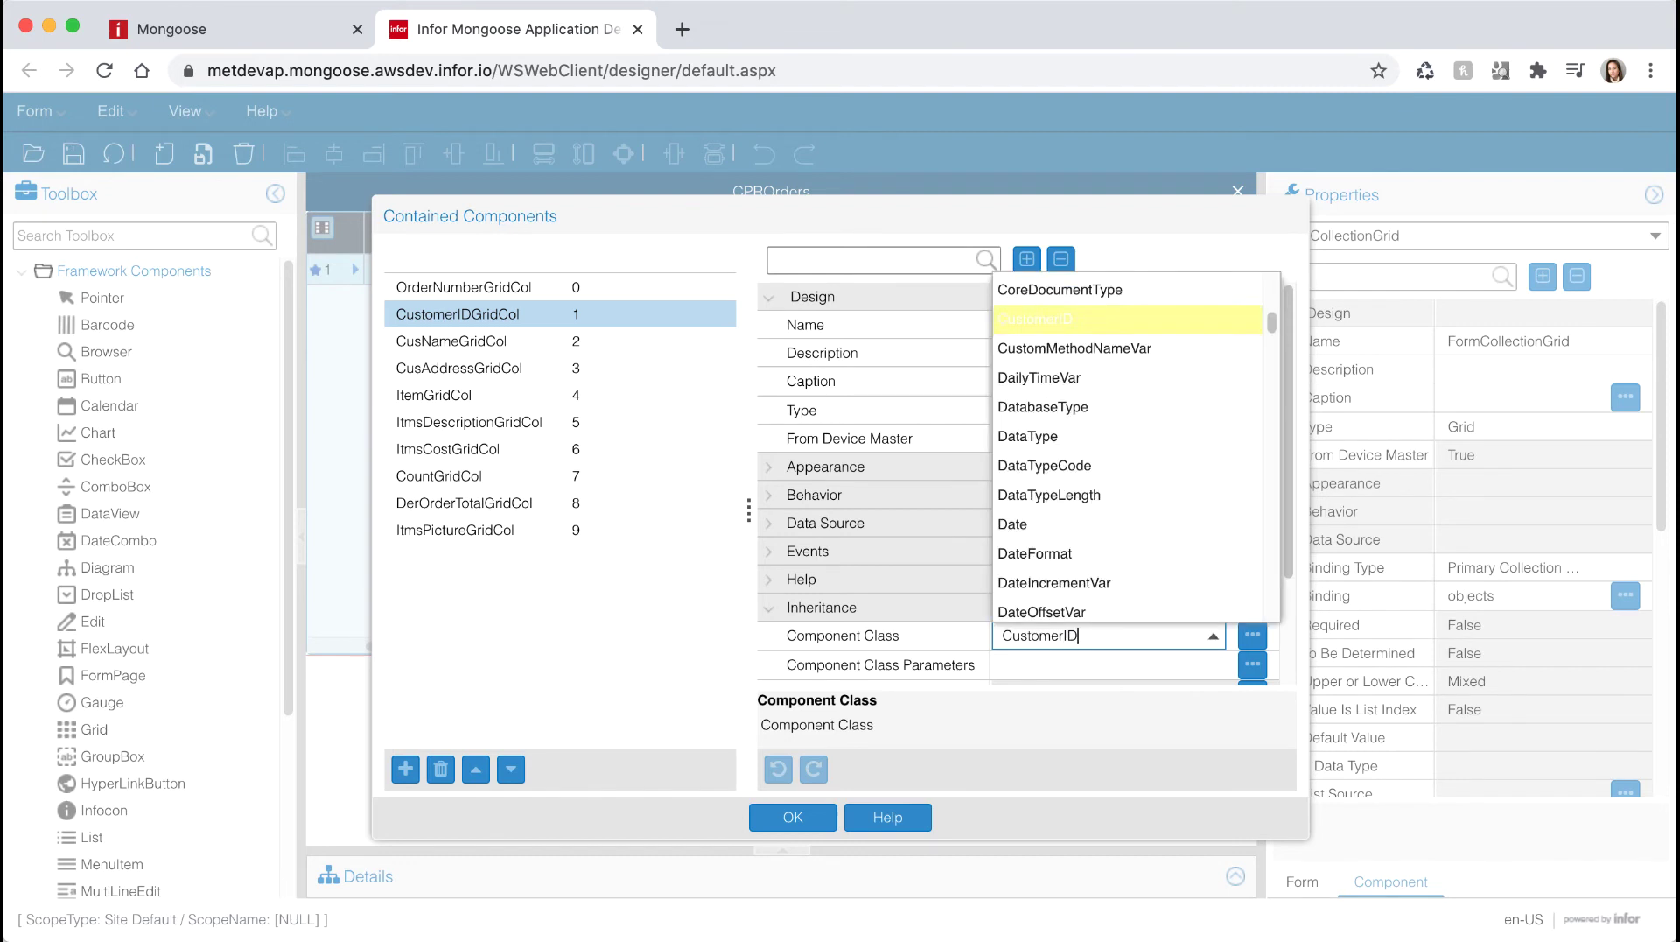
pyautogui.click(1038, 324)
# Step: Set the CustomerIDGridCol component class parameters to CusName, CusAddress and save the form with its global objects
pyautogui.click(1059, 663)
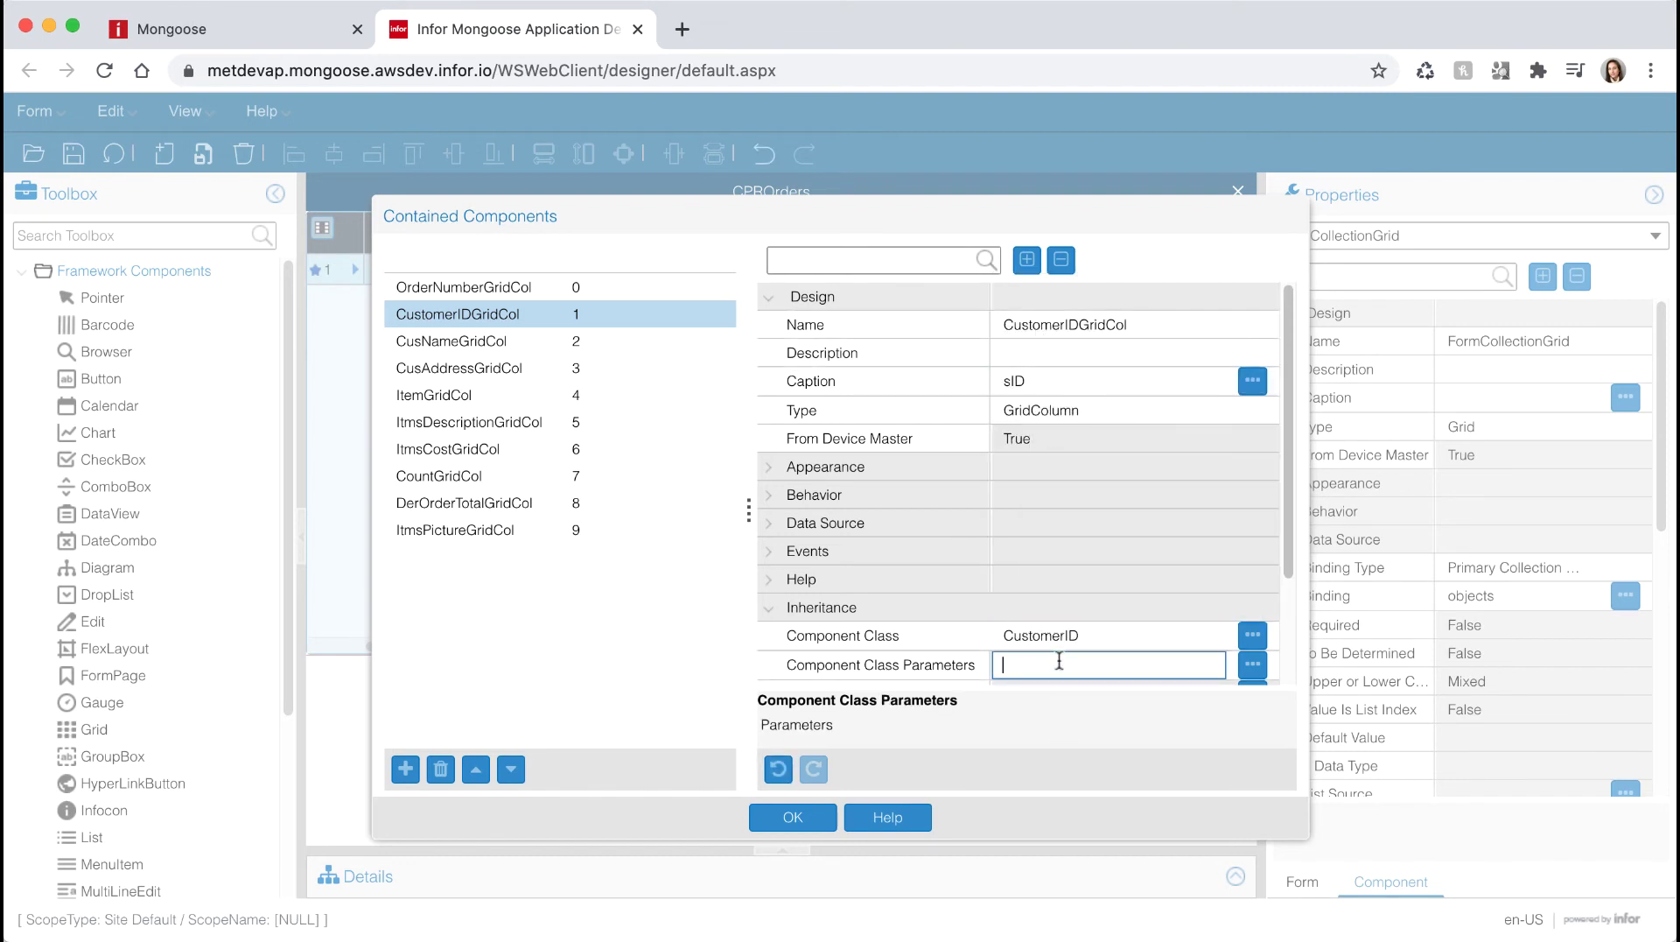
pyautogui.write('CusName, CusAddress')
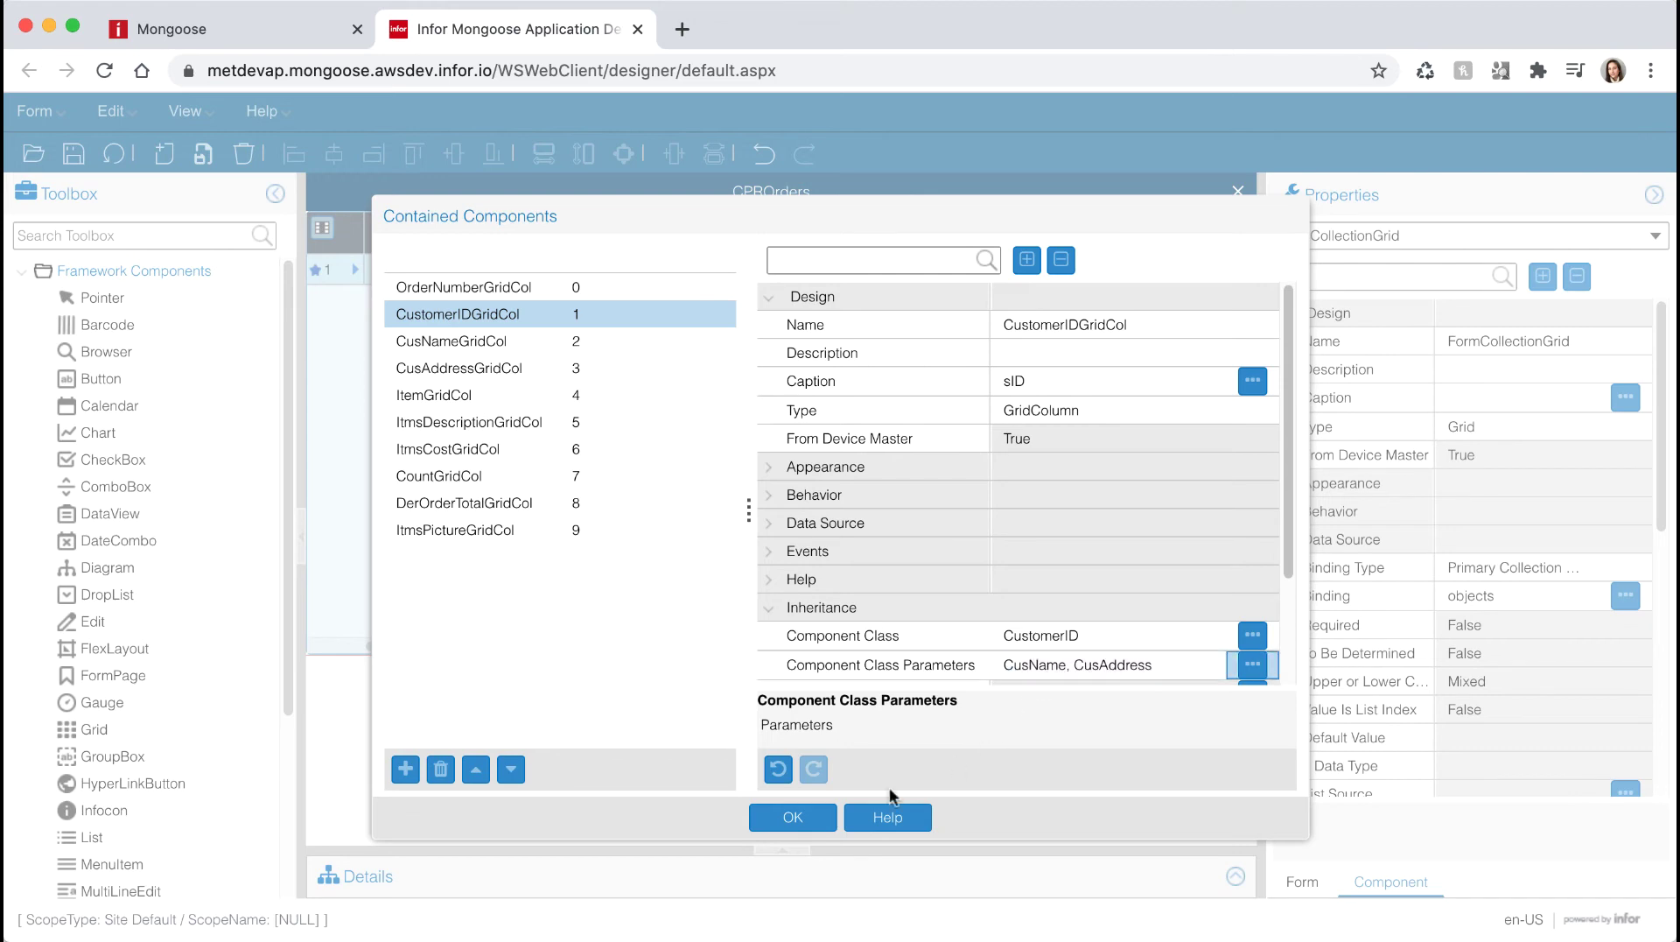
pyautogui.click(815, 812)
pyautogui.click(73, 155)
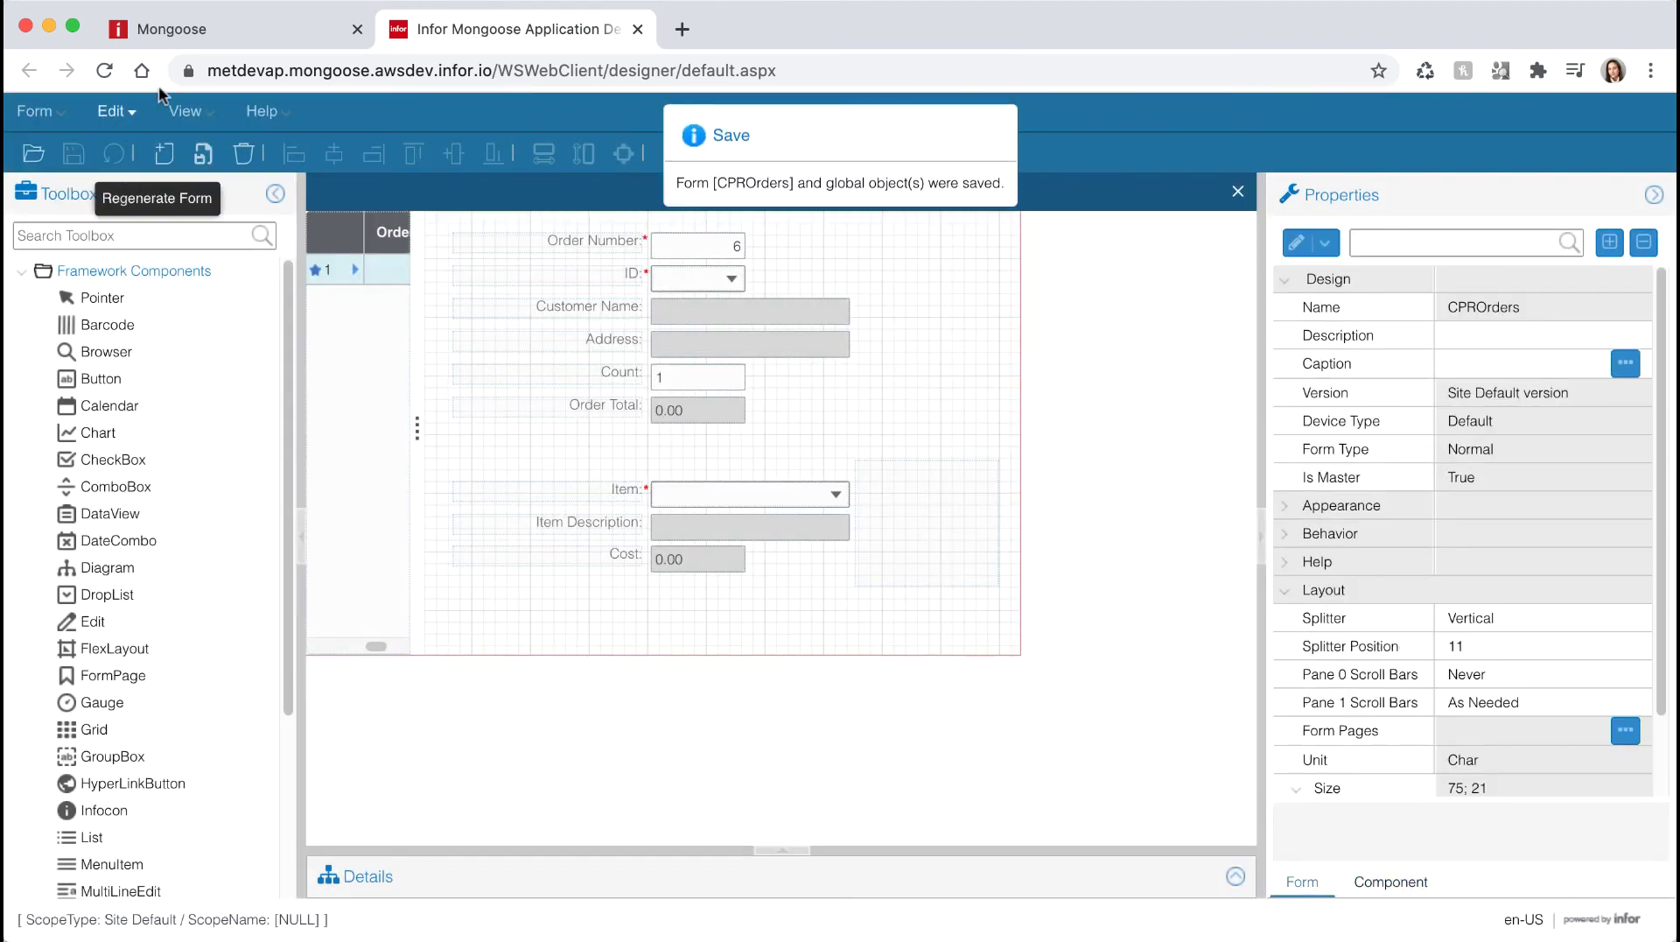
# Step: Switch to the Mongoose web client, open the CPROrders form and select the first customer in the ID list
pyautogui.click(172, 29)
pyautogui.click(1502, 200)
pyautogui.click(148, 157)
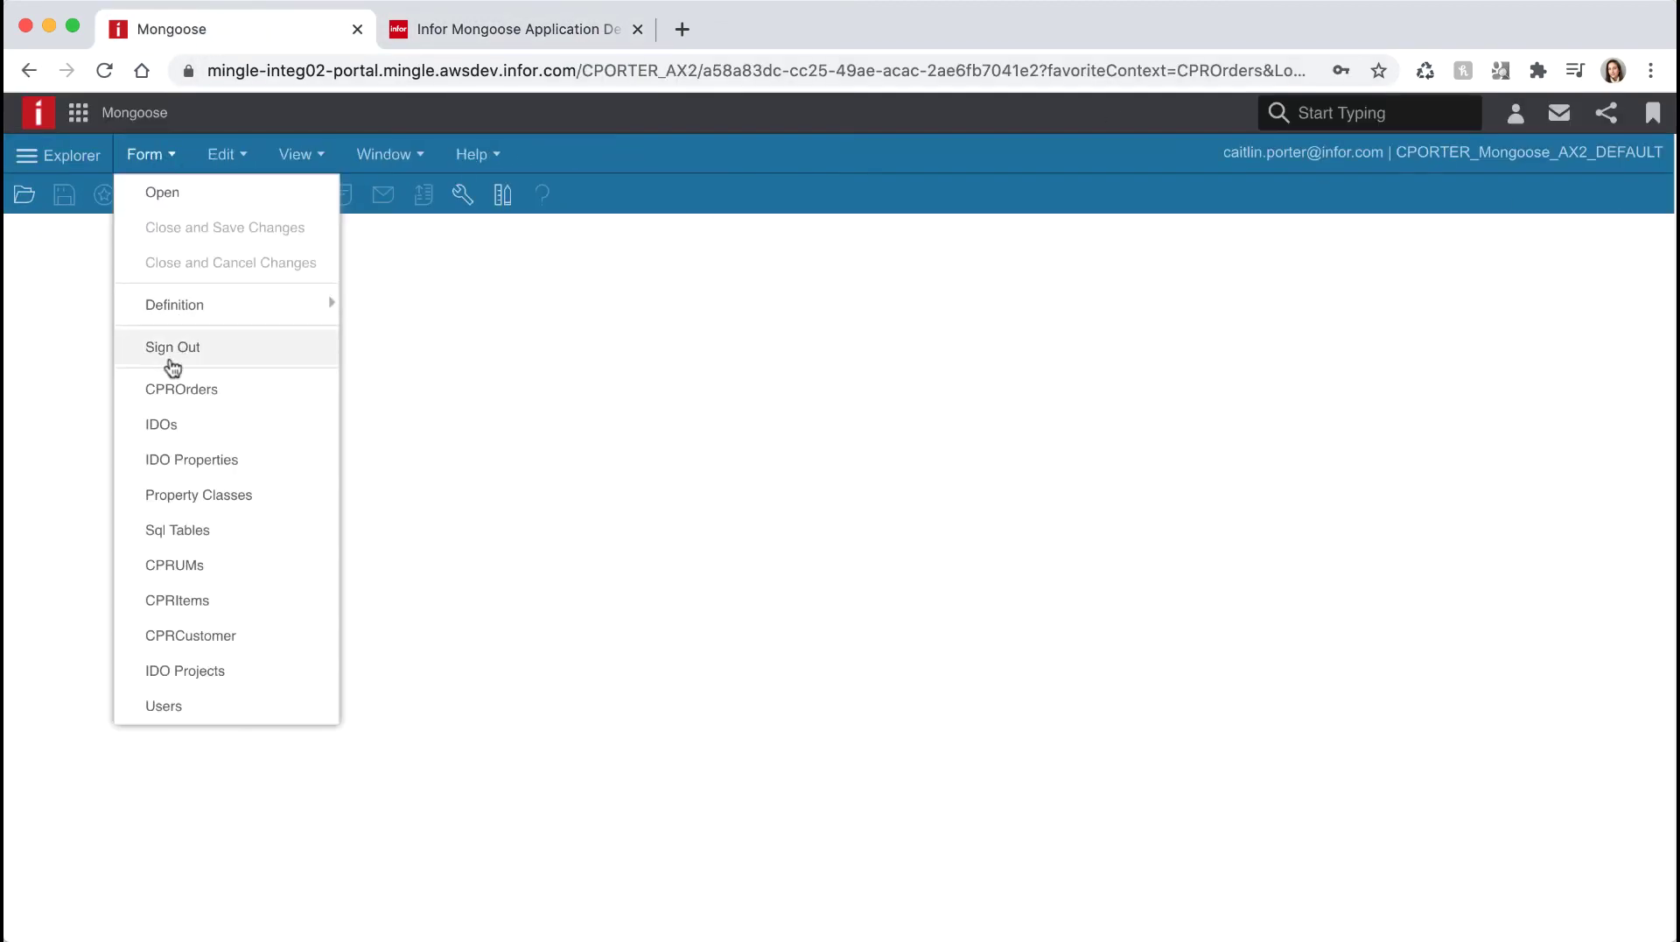
pyautogui.click(181, 389)
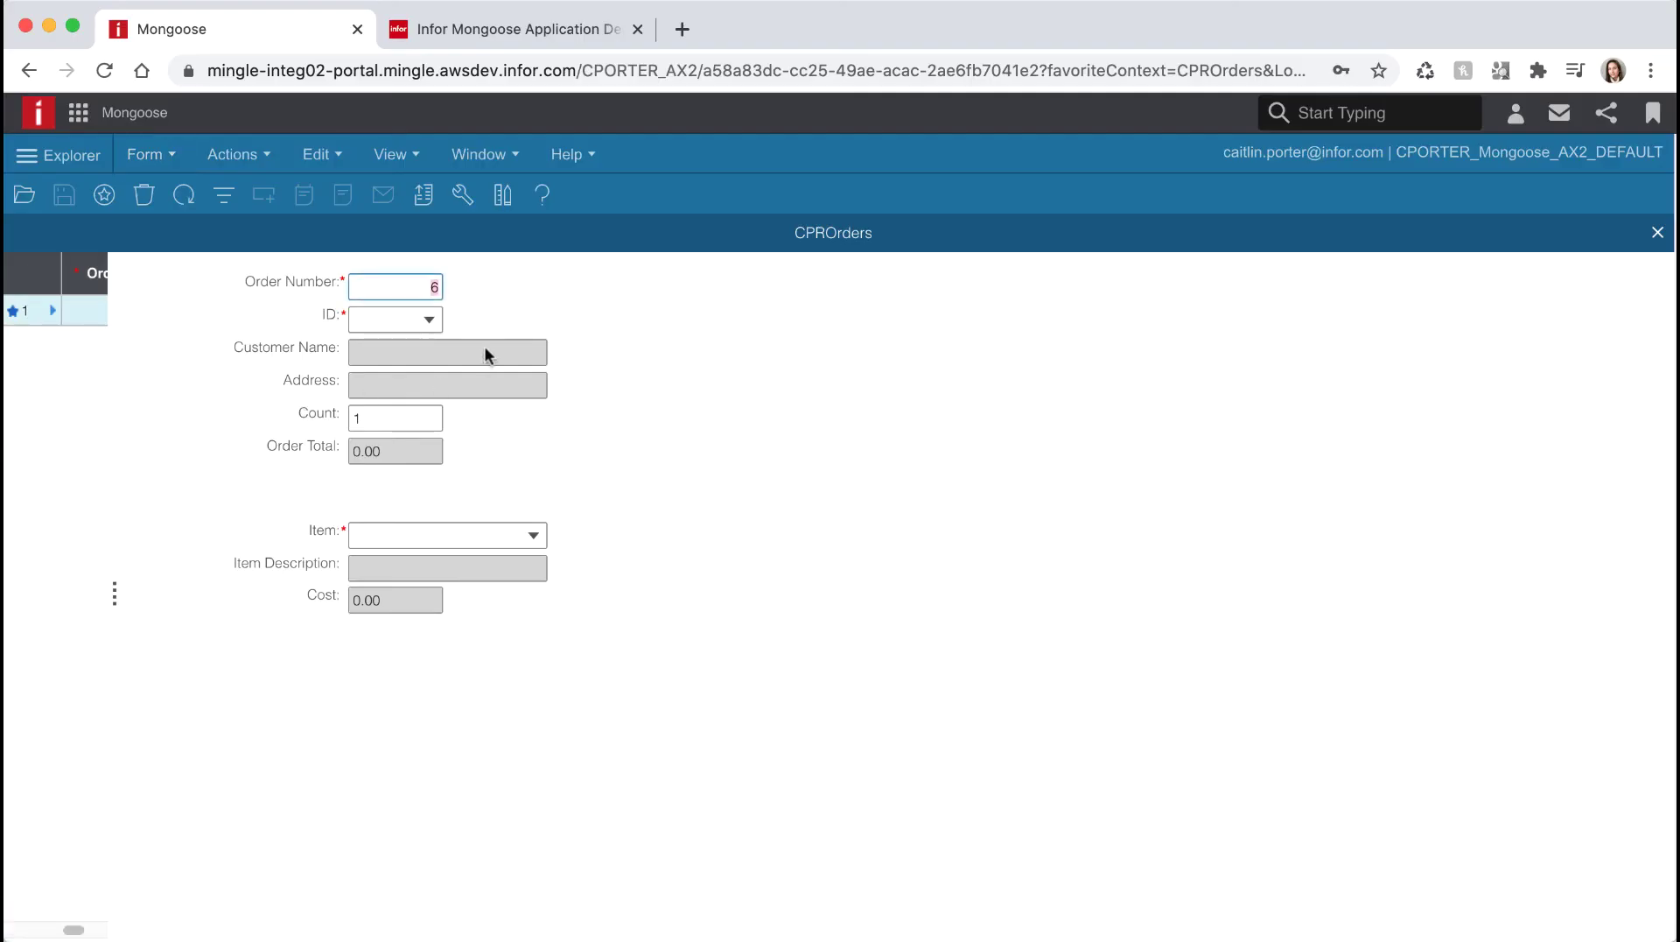
pyautogui.click(429, 319)
pyautogui.click(394, 344)
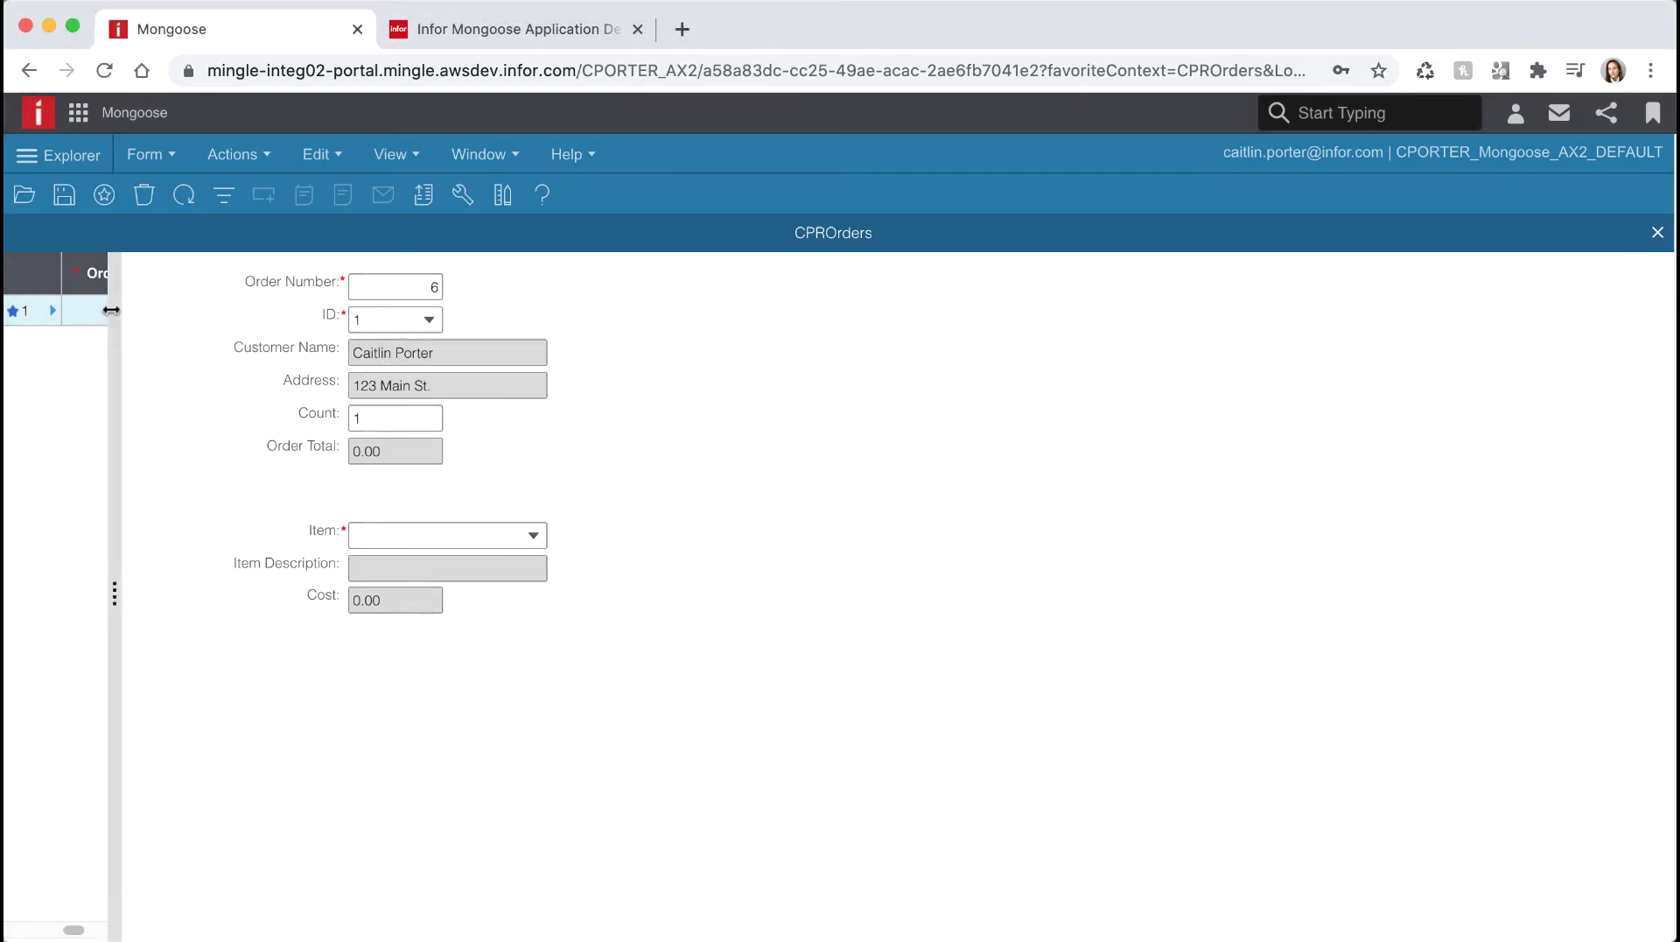
# Step: Widen the order grid and choose the second customer in the ID list of the grid row
pyautogui.moveTo(106, 316); pyautogui.dragTo(565, 319)
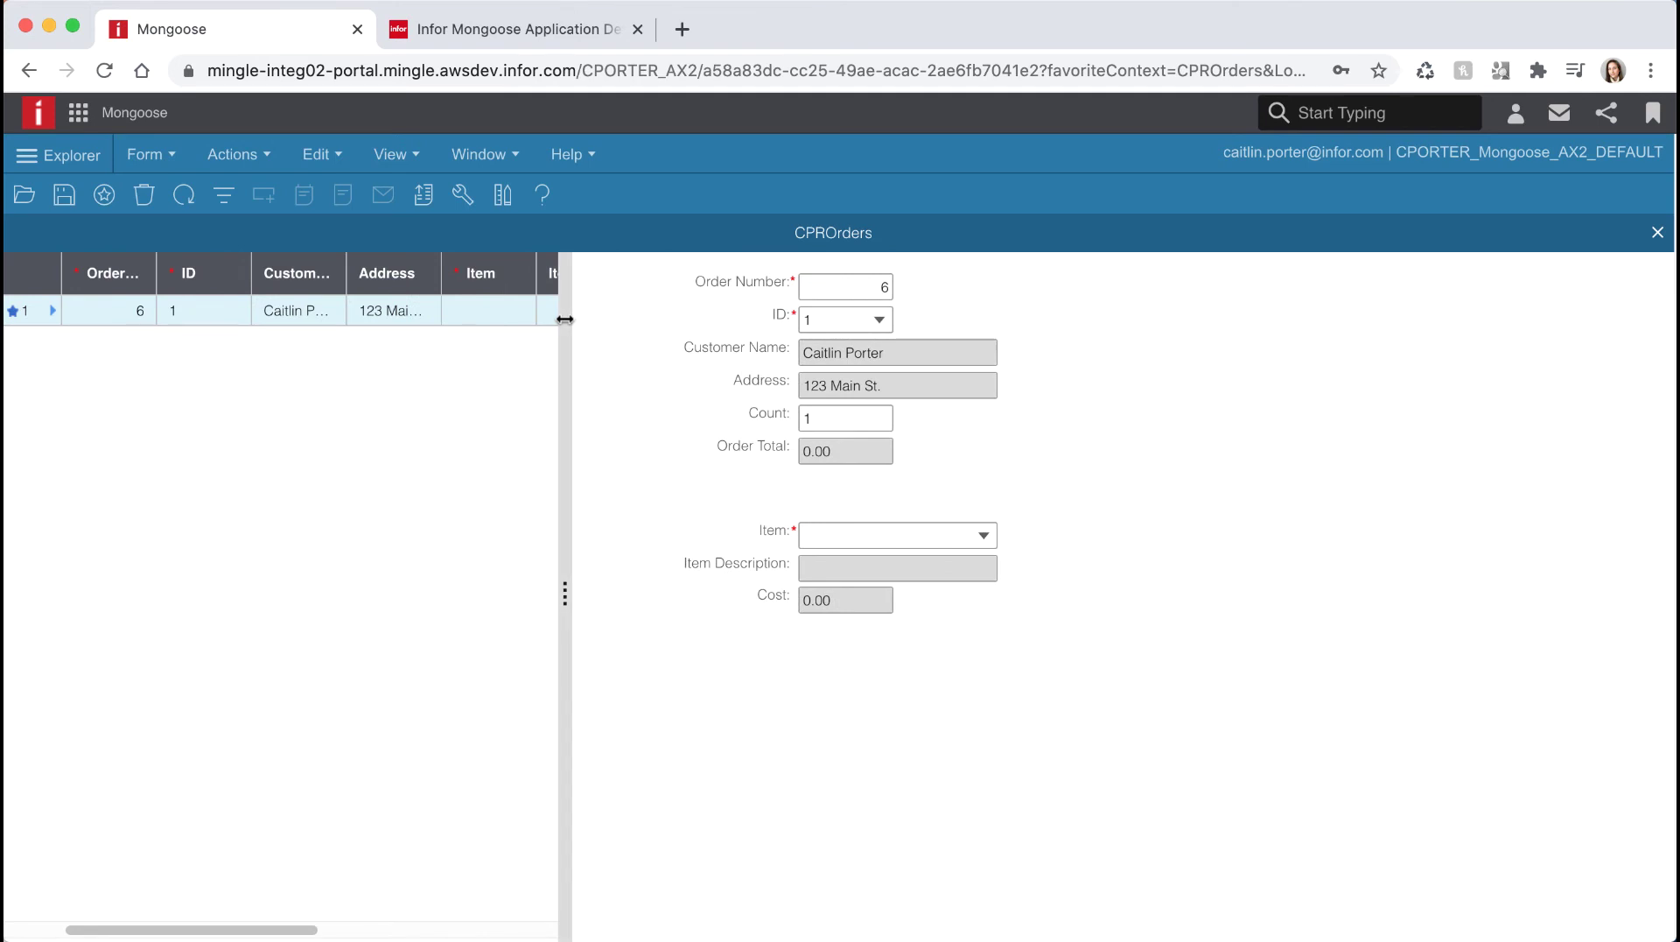
pyautogui.click(202, 306)
pyautogui.click(235, 313)
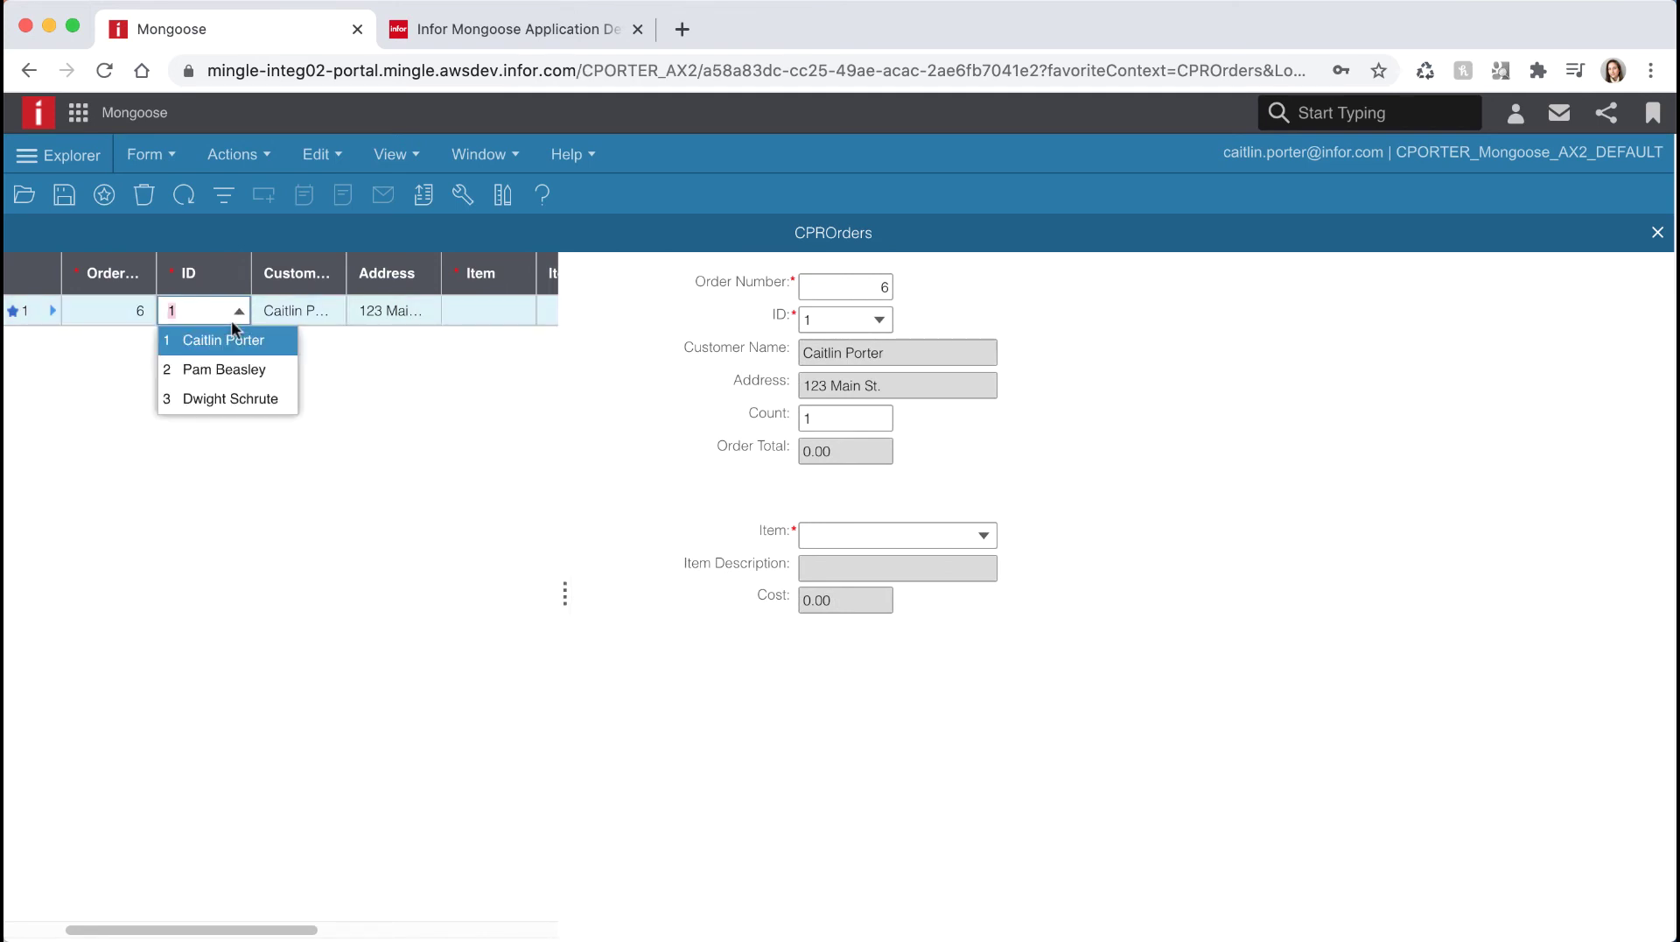
pyautogui.click(212, 369)
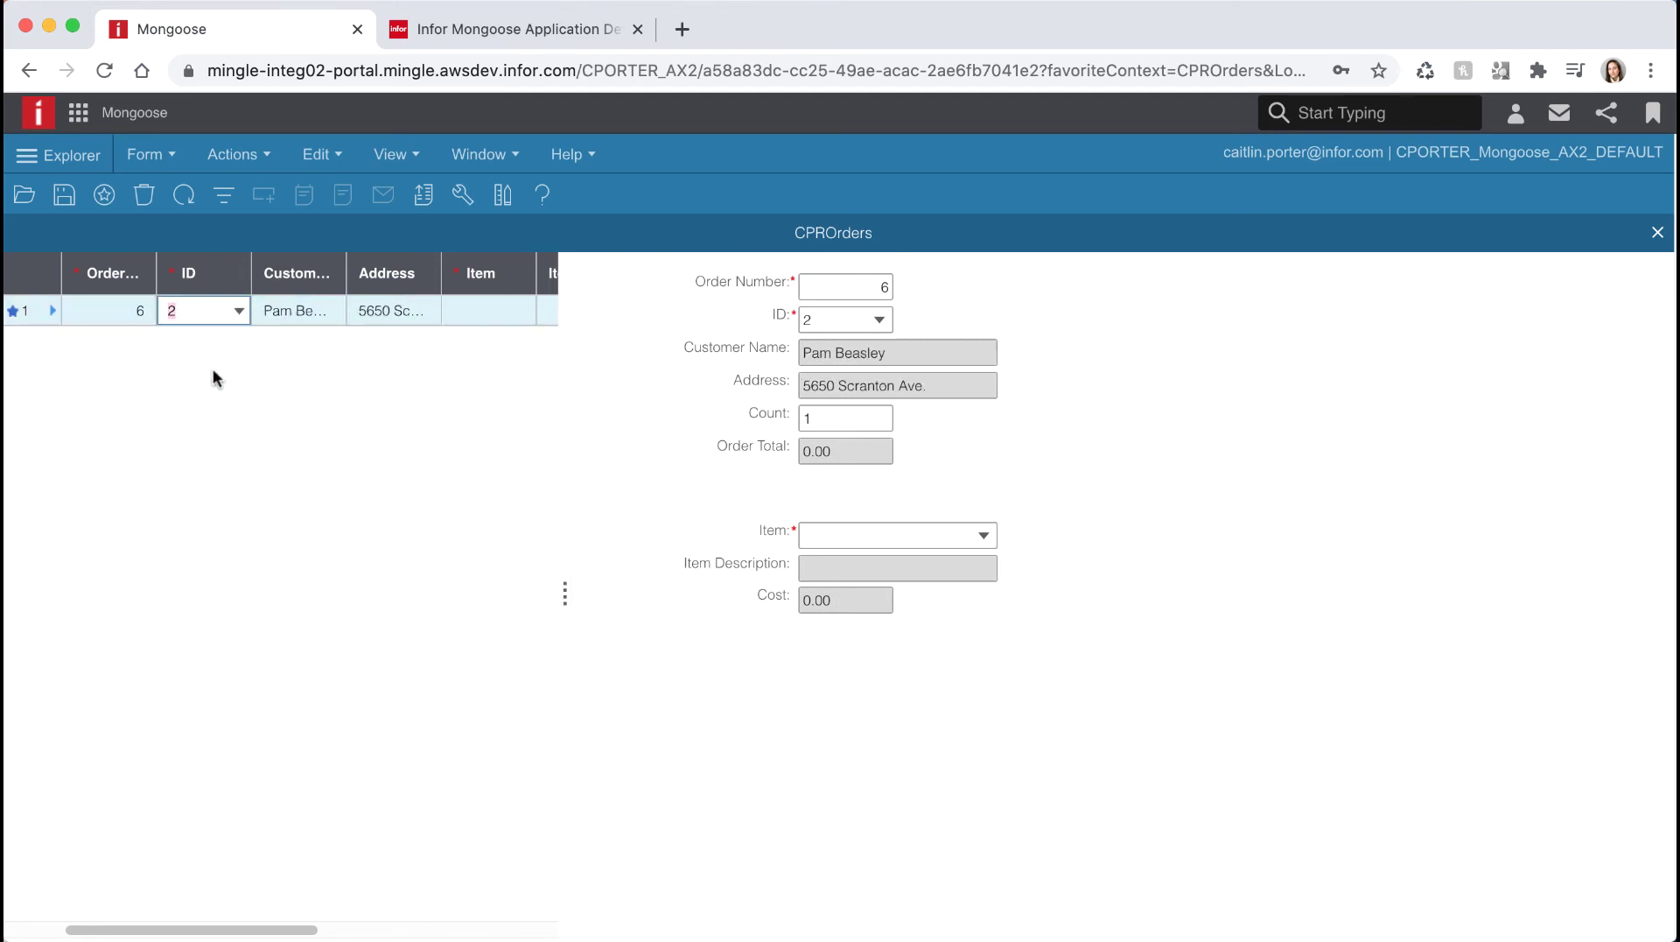
pyautogui.click(240, 226)
# Step: Switch to the Mongoose form designer and create a global validator named Item with the type In Collection
pyautogui.click(506, 29)
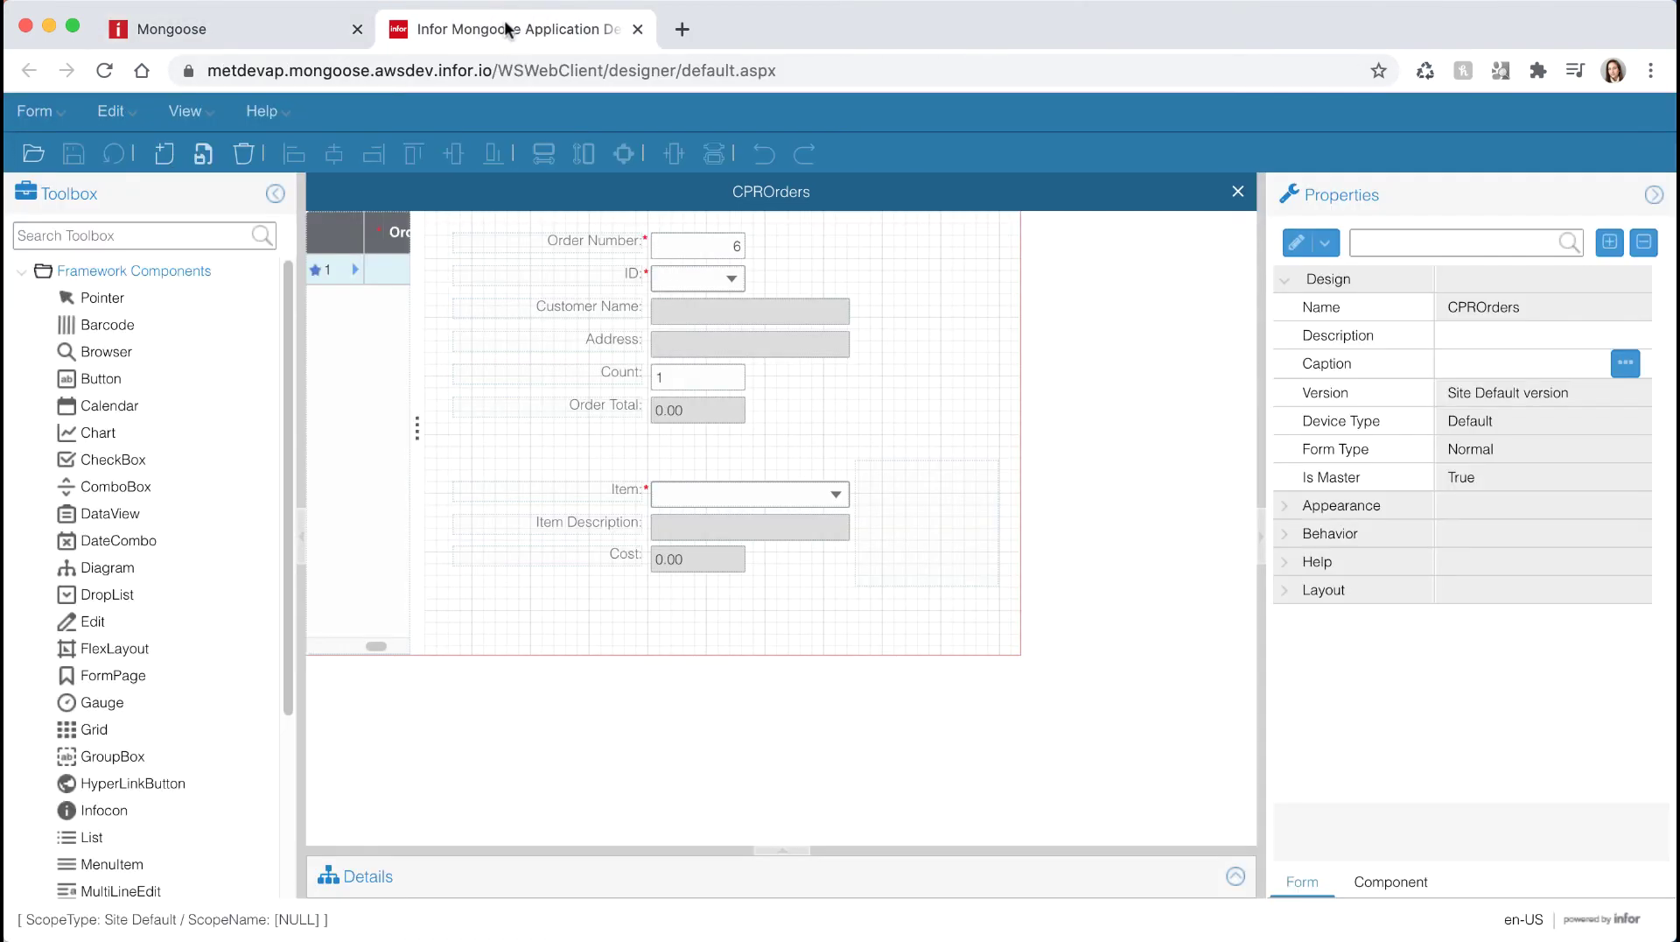
pyautogui.click(110, 112)
pyautogui.click(179, 662)
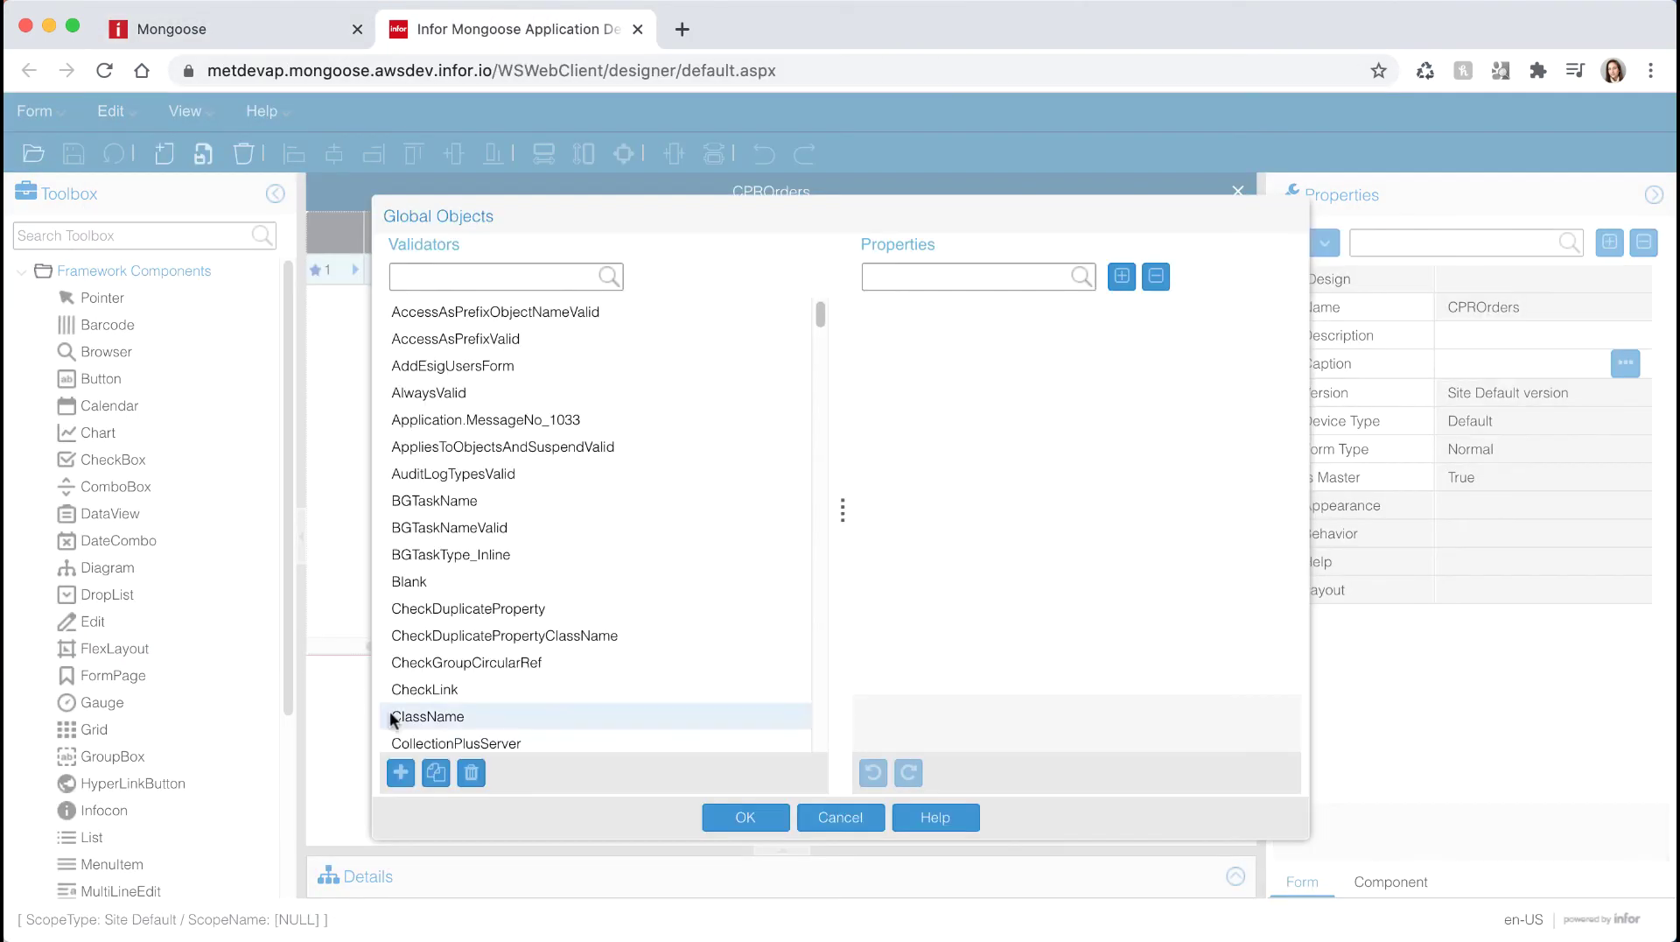
pyautogui.click(400, 771)
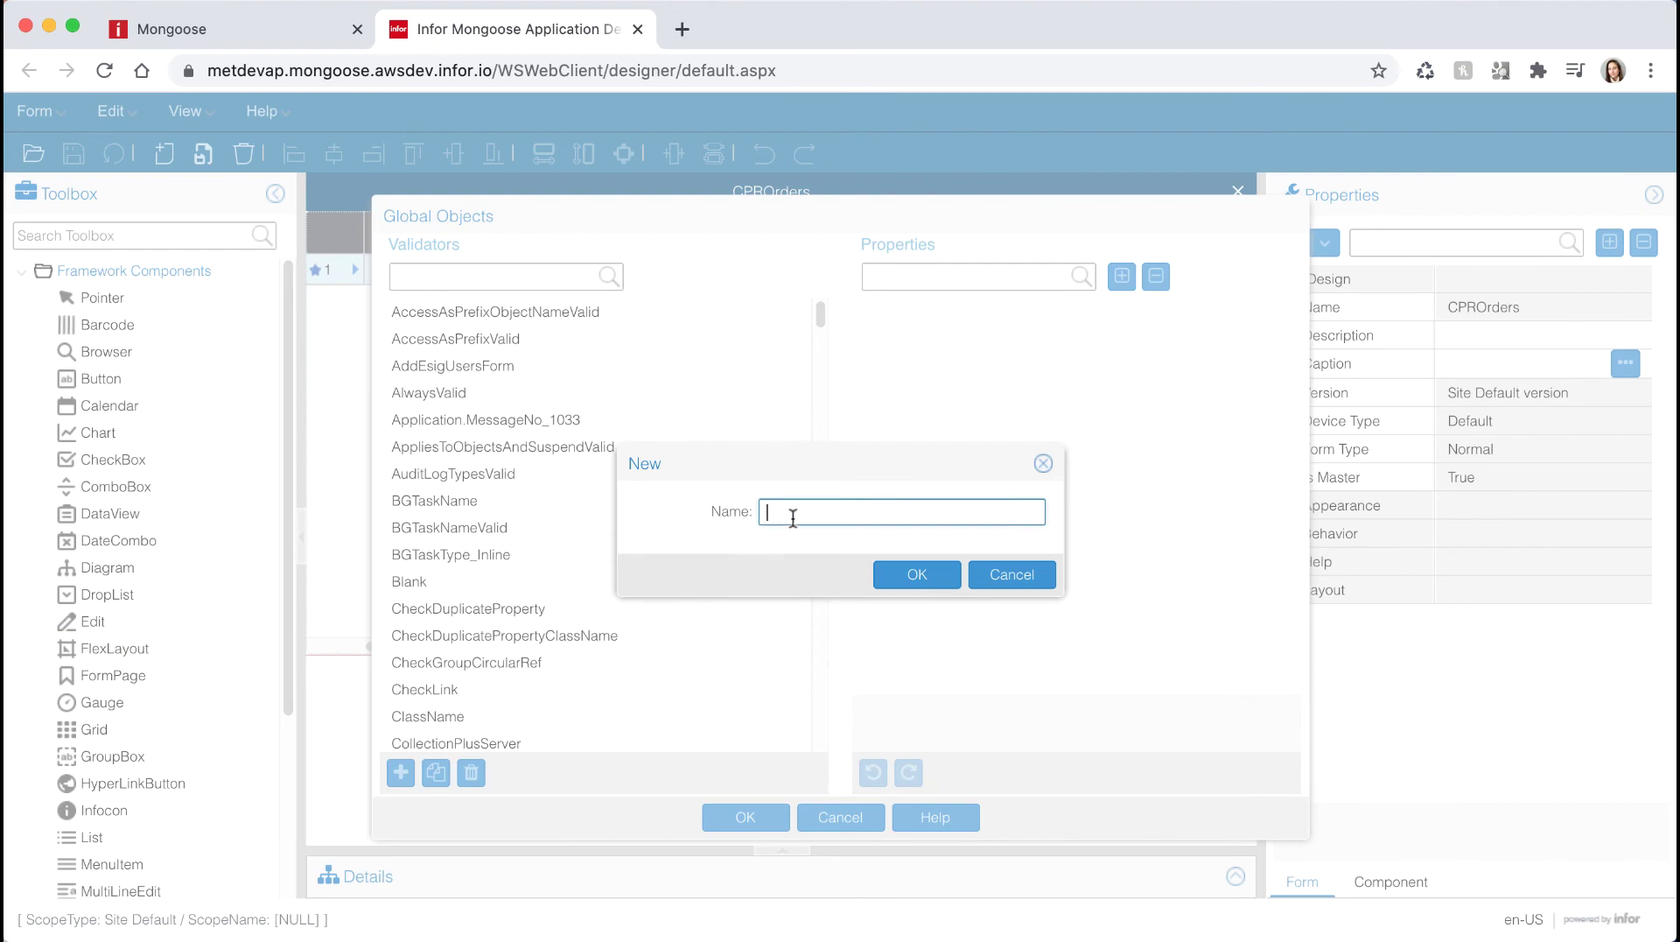
pyautogui.write('Item')
pyautogui.click(936, 578)
pyautogui.click(1137, 398)
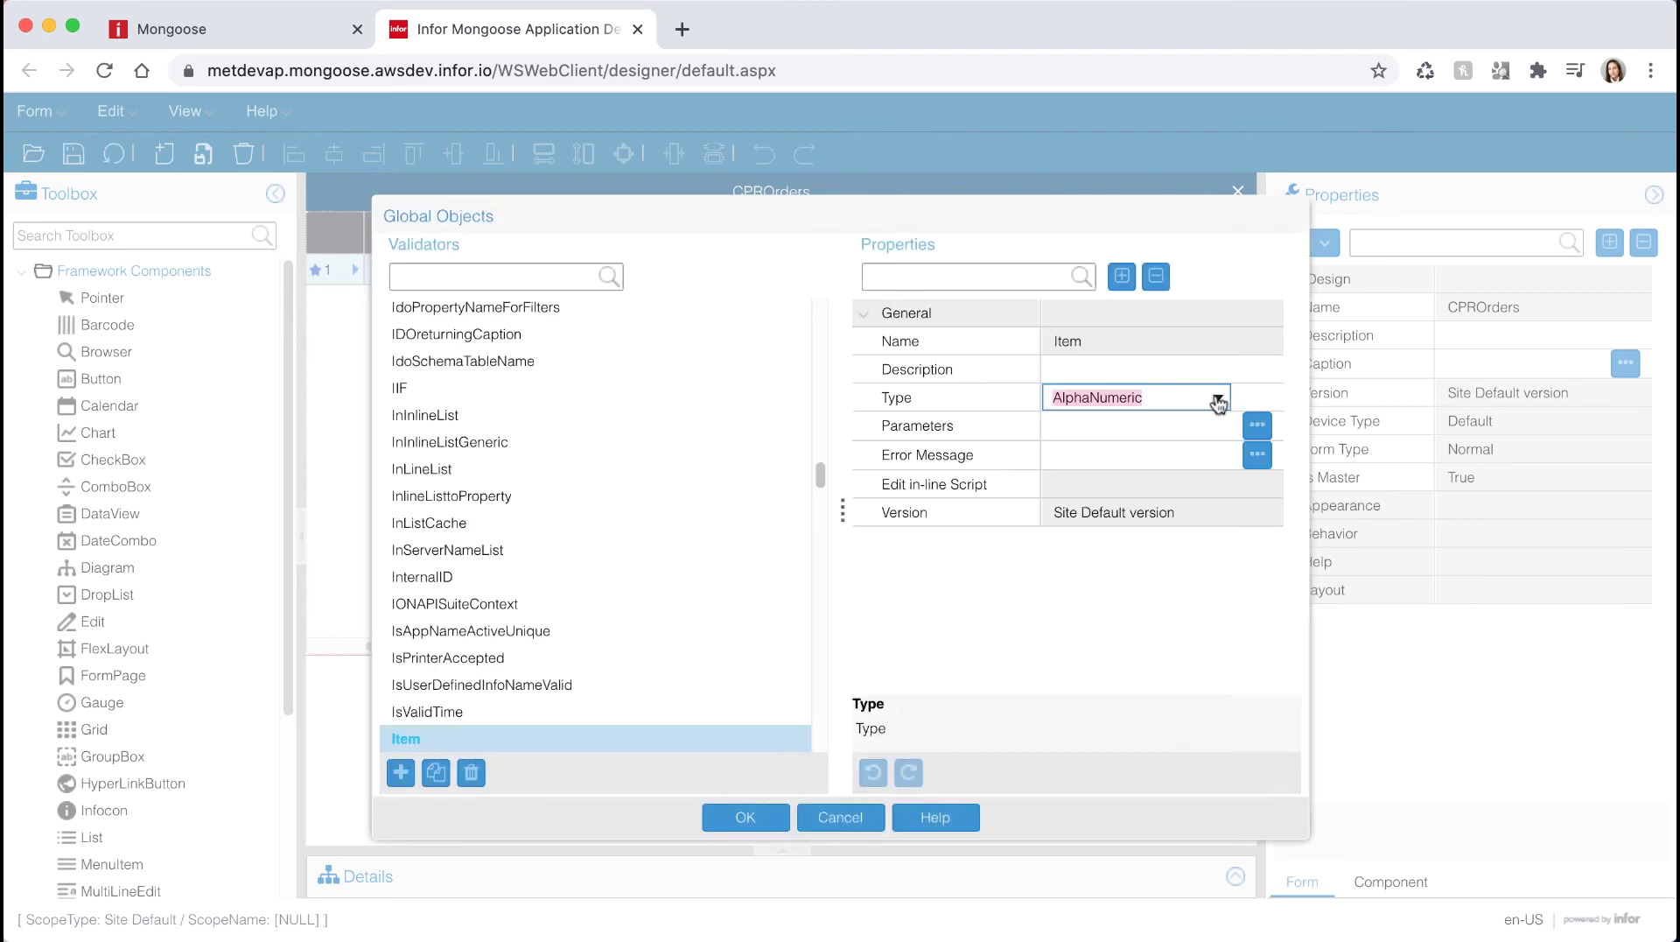
pyautogui.click(1217, 398)
pyautogui.click(1116, 621)
# Step: Set the Item validator's parameters to the IDO CPRItems and the property Item
pyautogui.click(1144, 428)
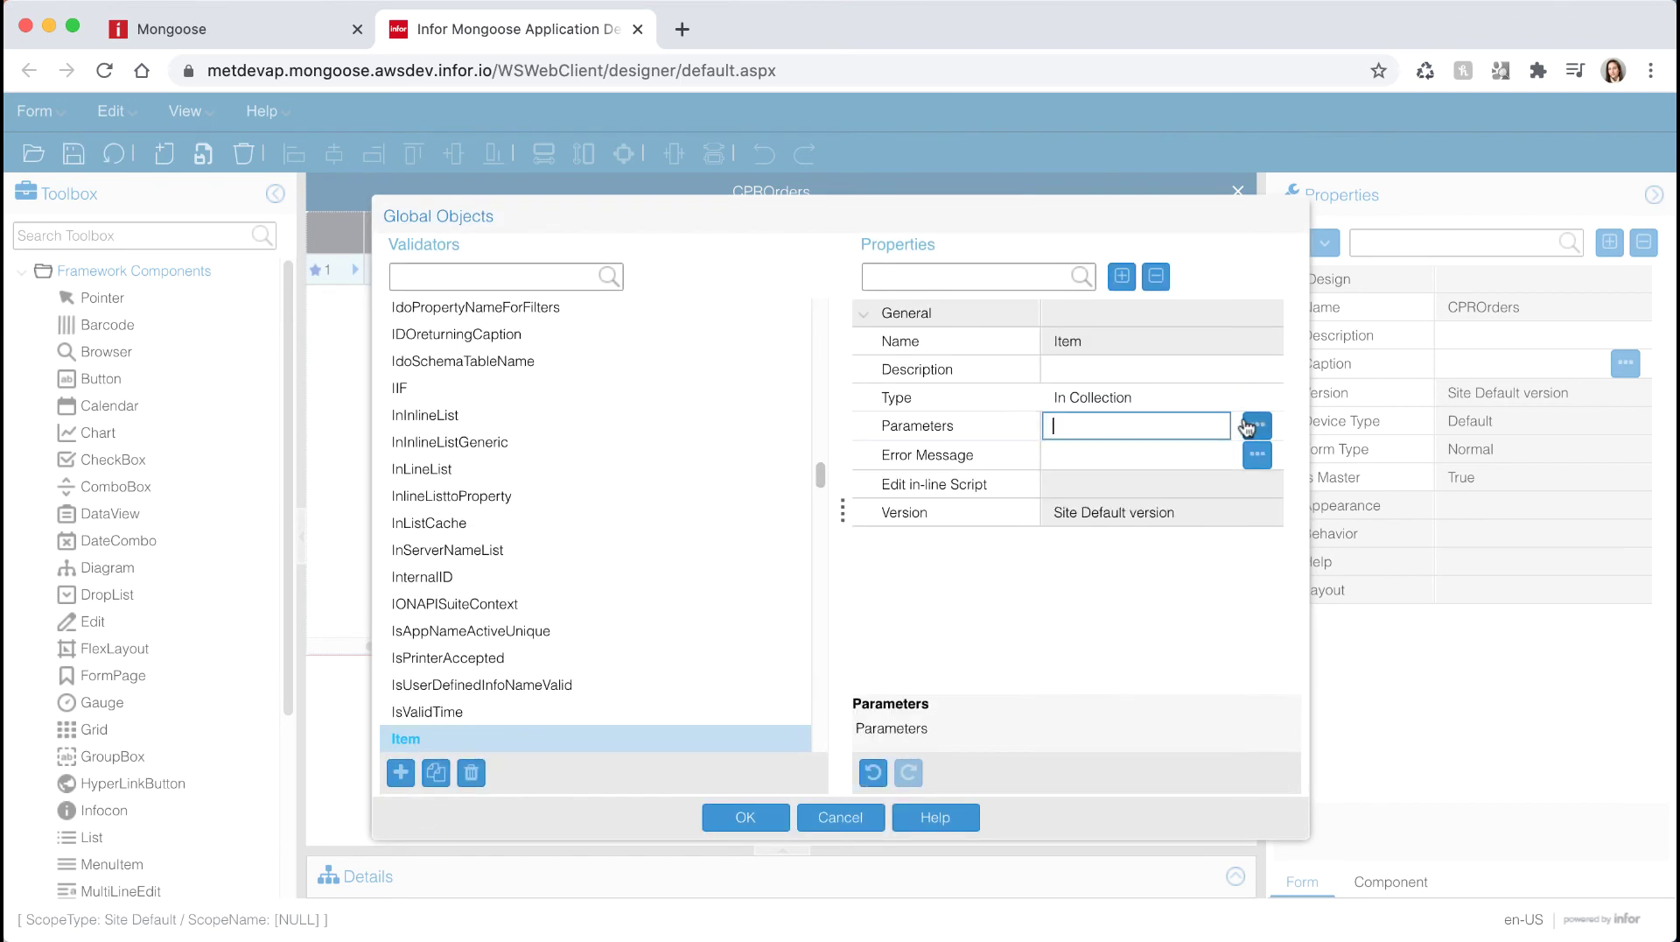
pyautogui.click(1257, 427)
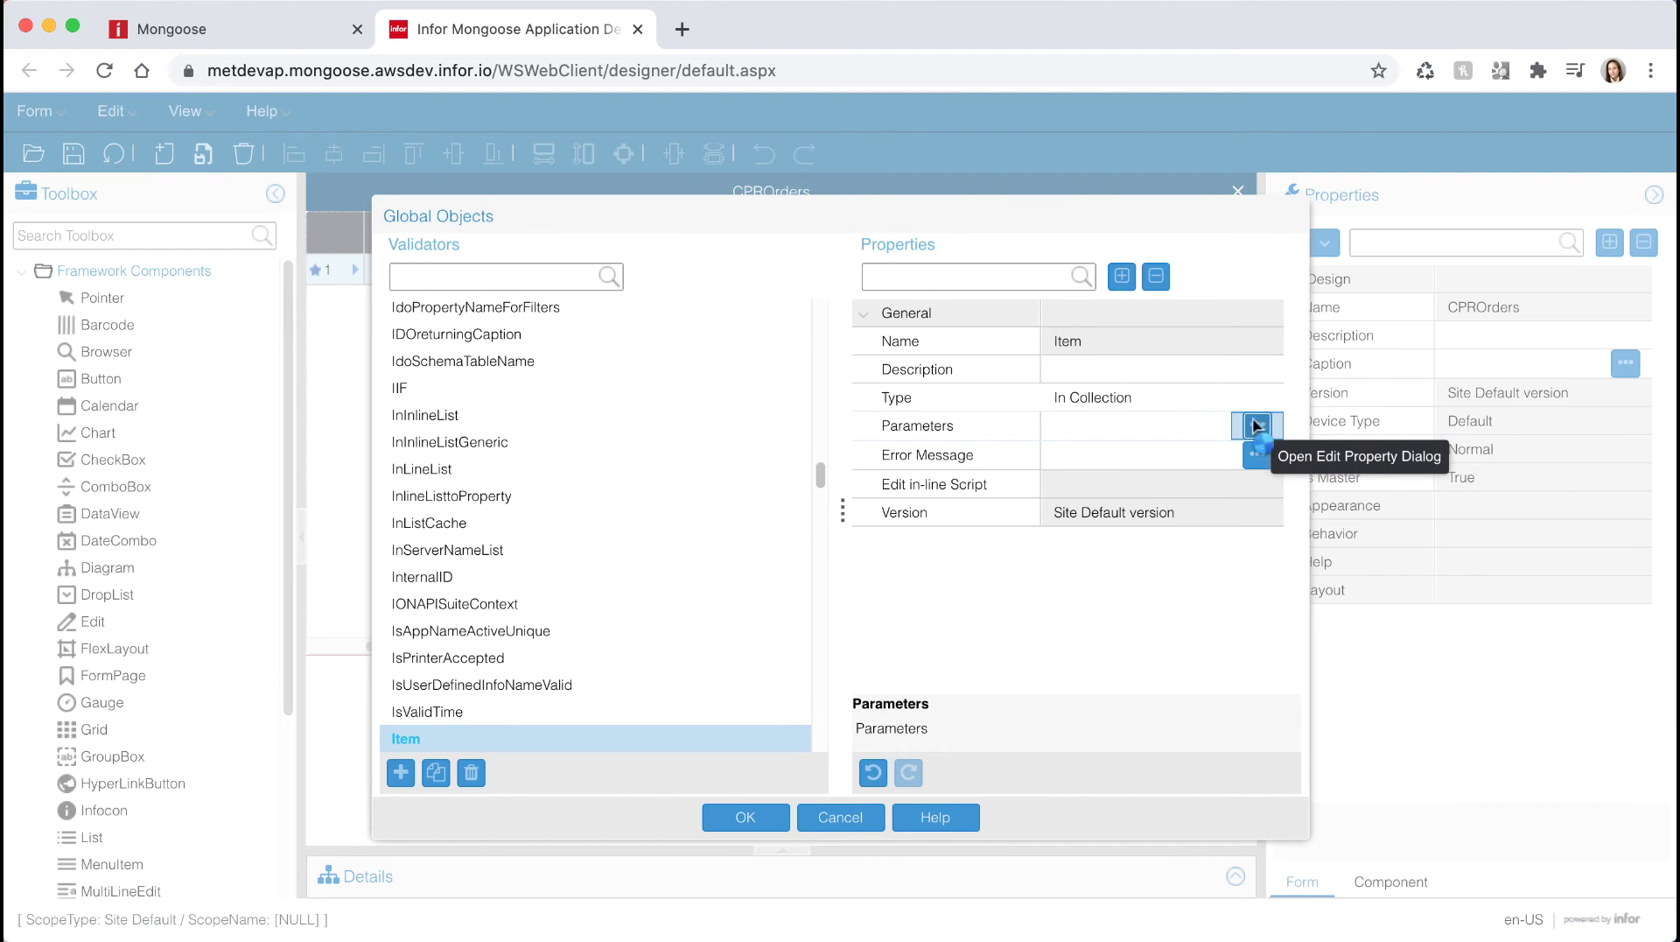
pyautogui.write('CPRItems')
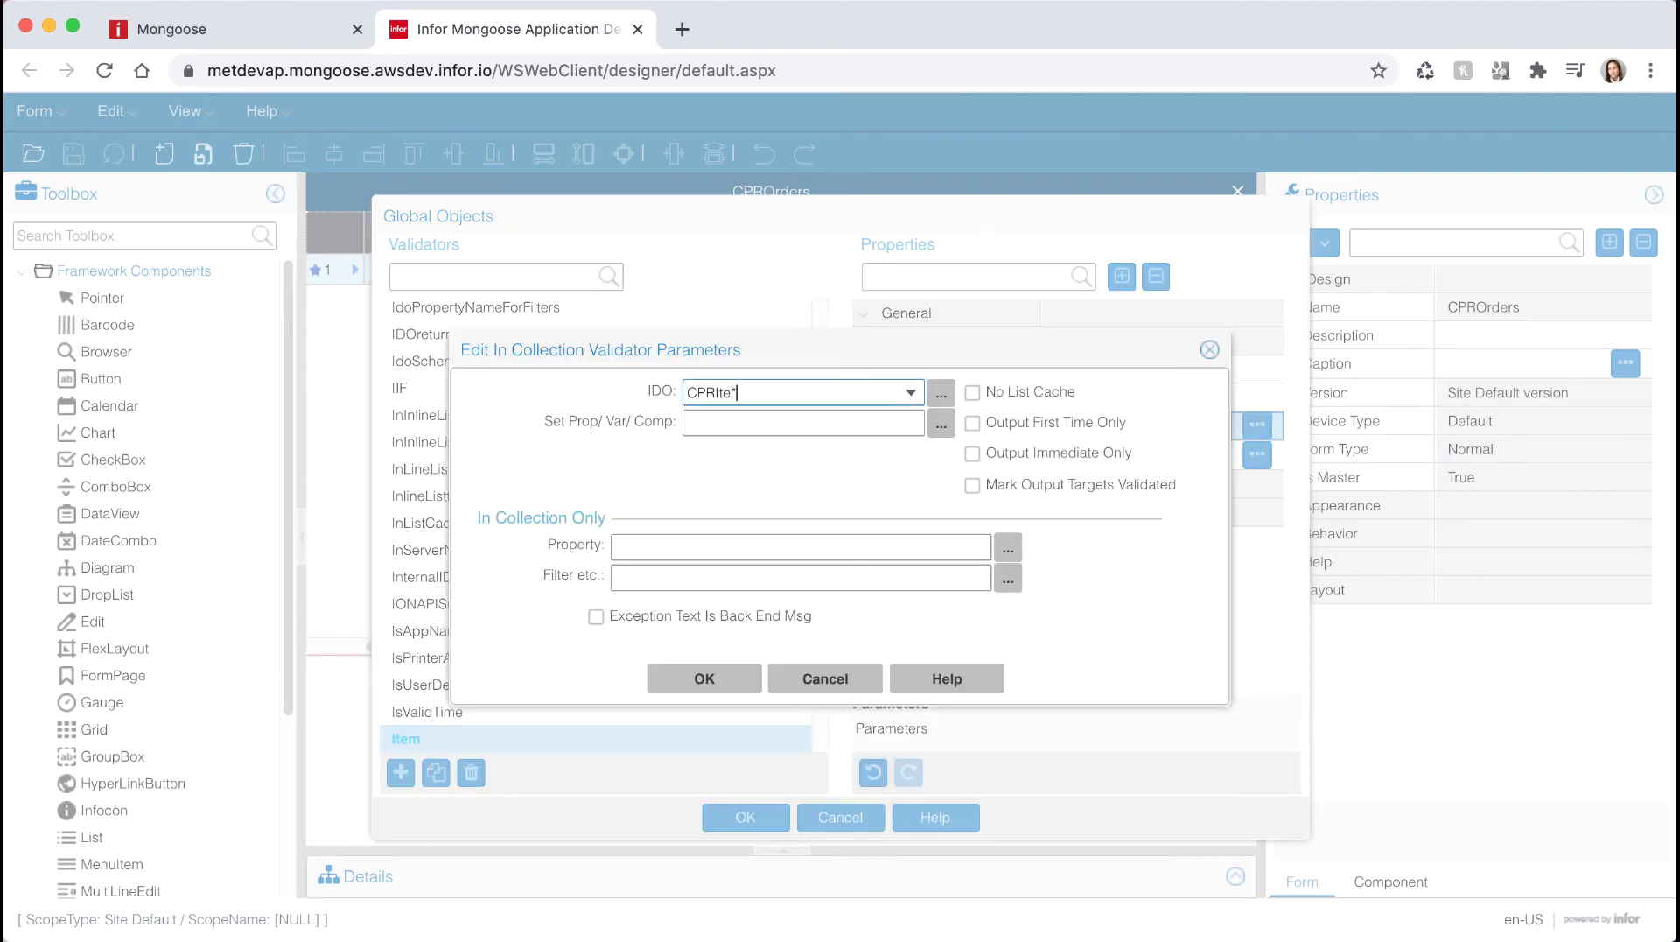
pyautogui.click(796, 421)
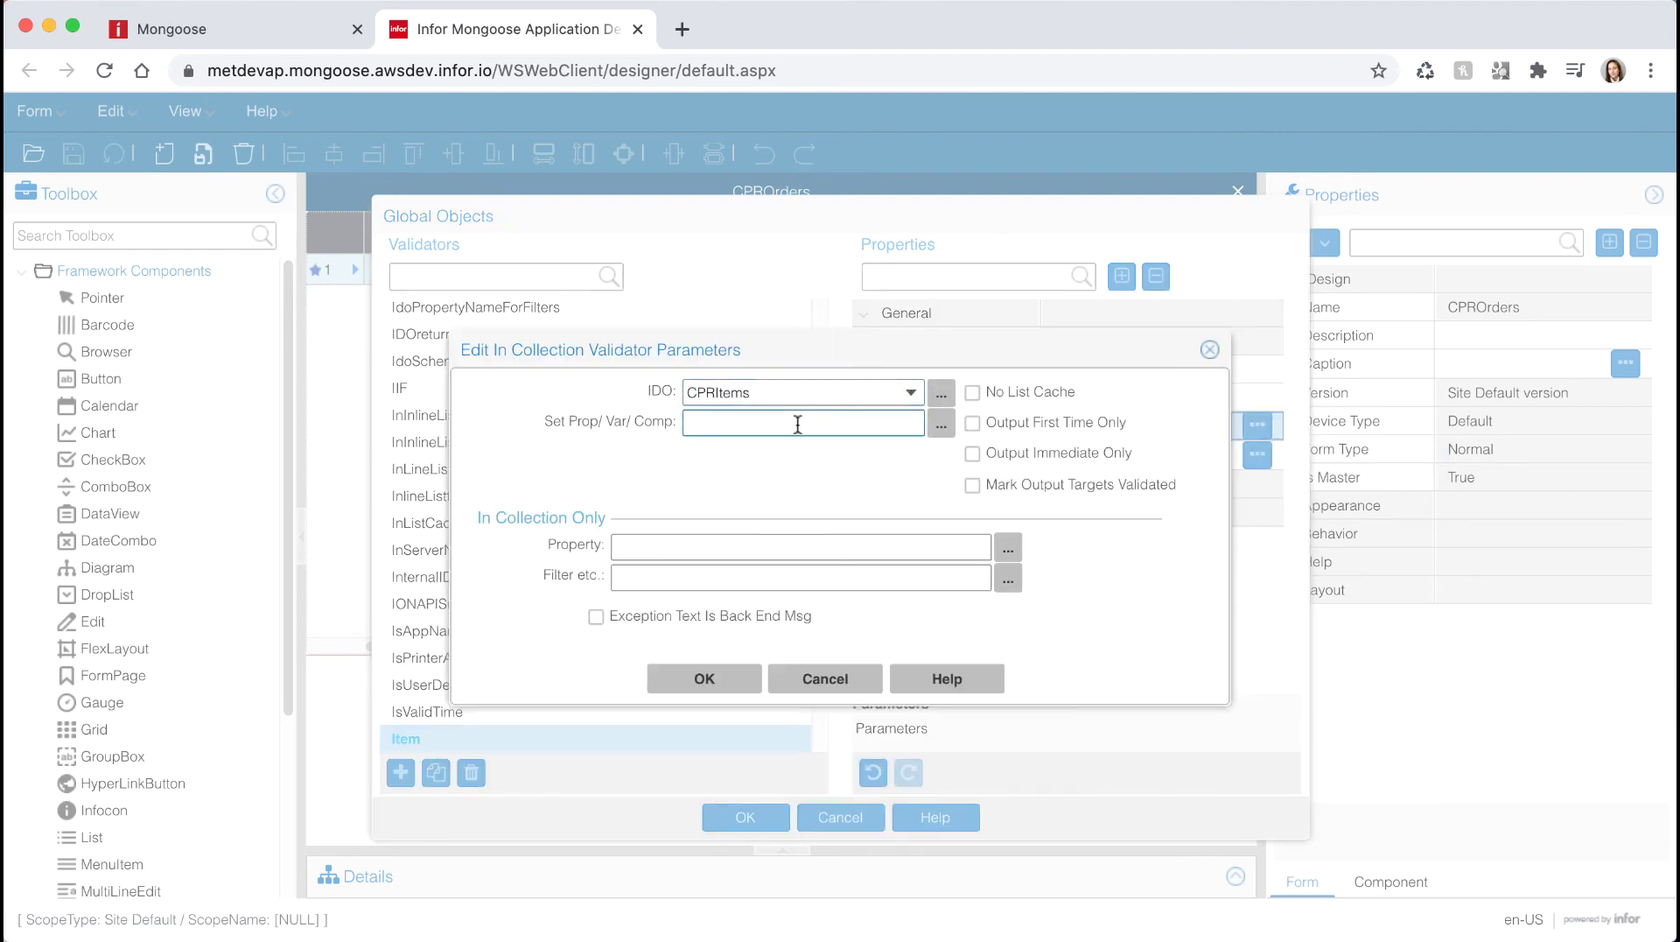
pyautogui.click(1008, 547)
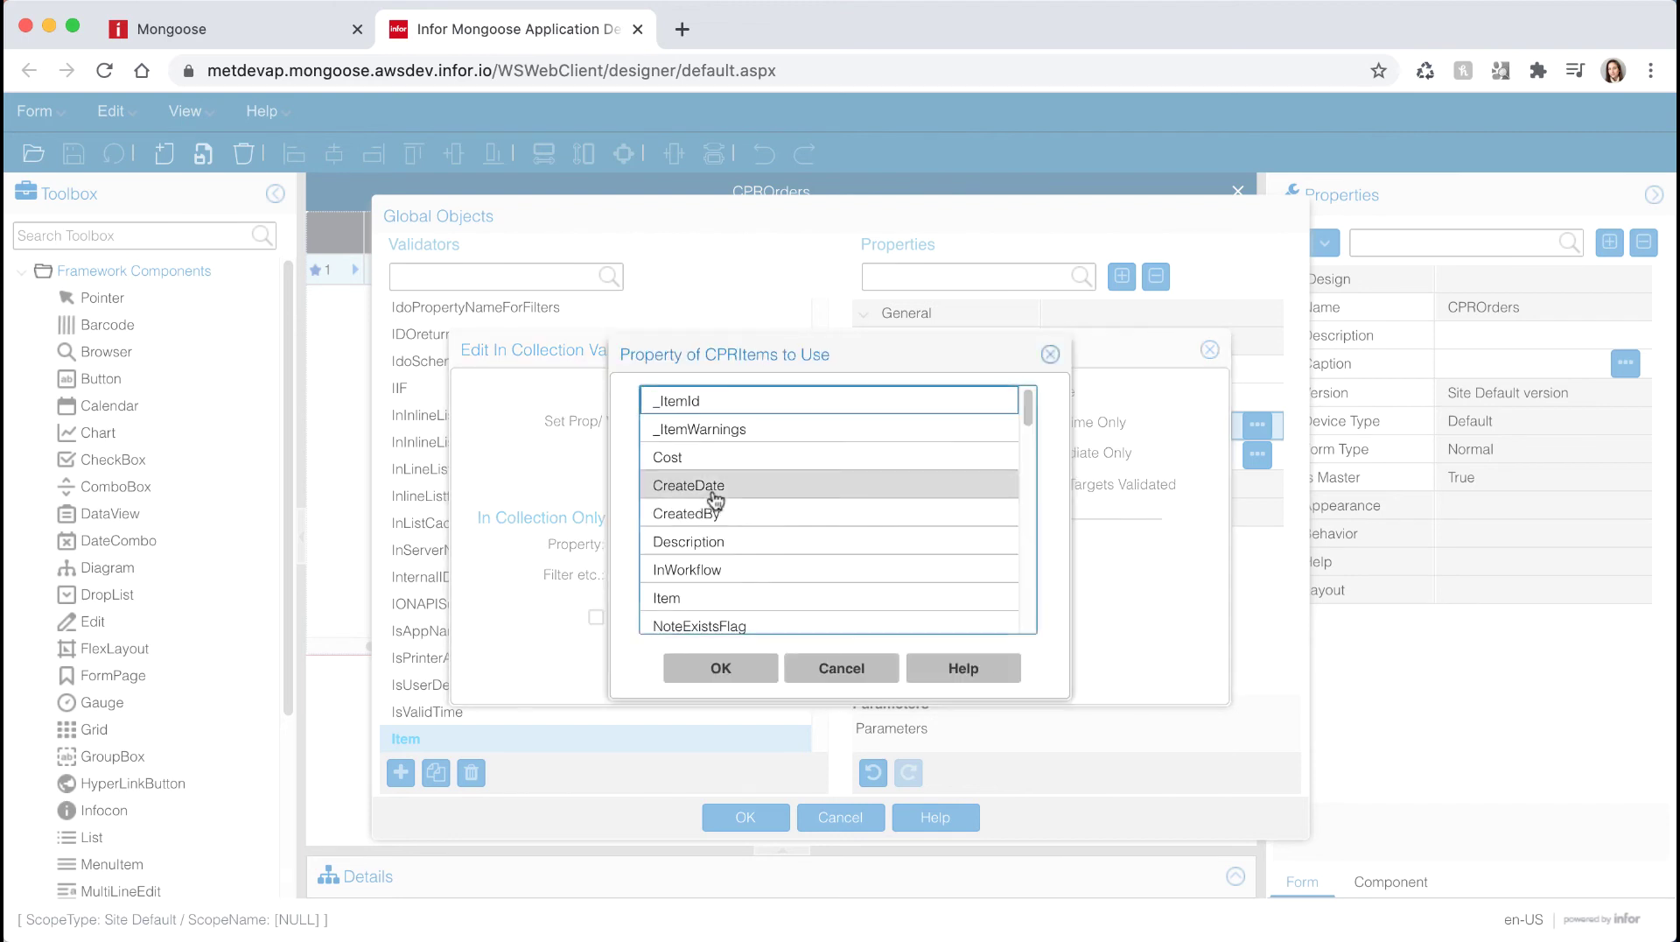
pyautogui.click(696, 601)
pyautogui.click(735, 670)
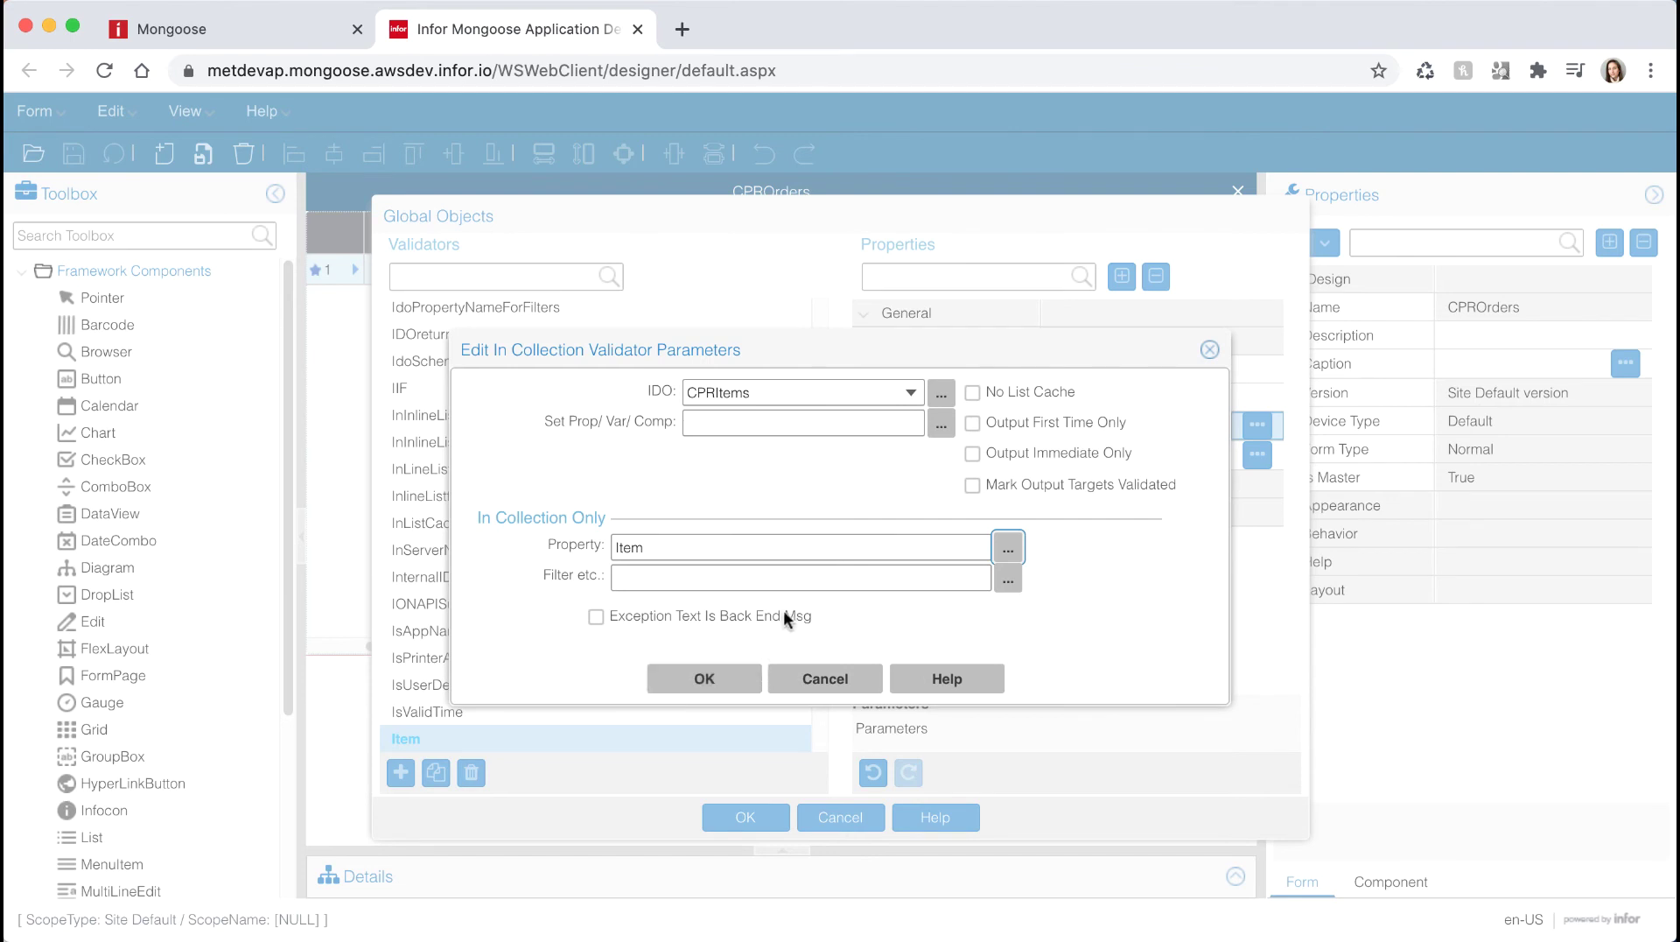
# Step: Add a set-property entry to the Item validator with target %1 and value Description
pyautogui.click(941, 426)
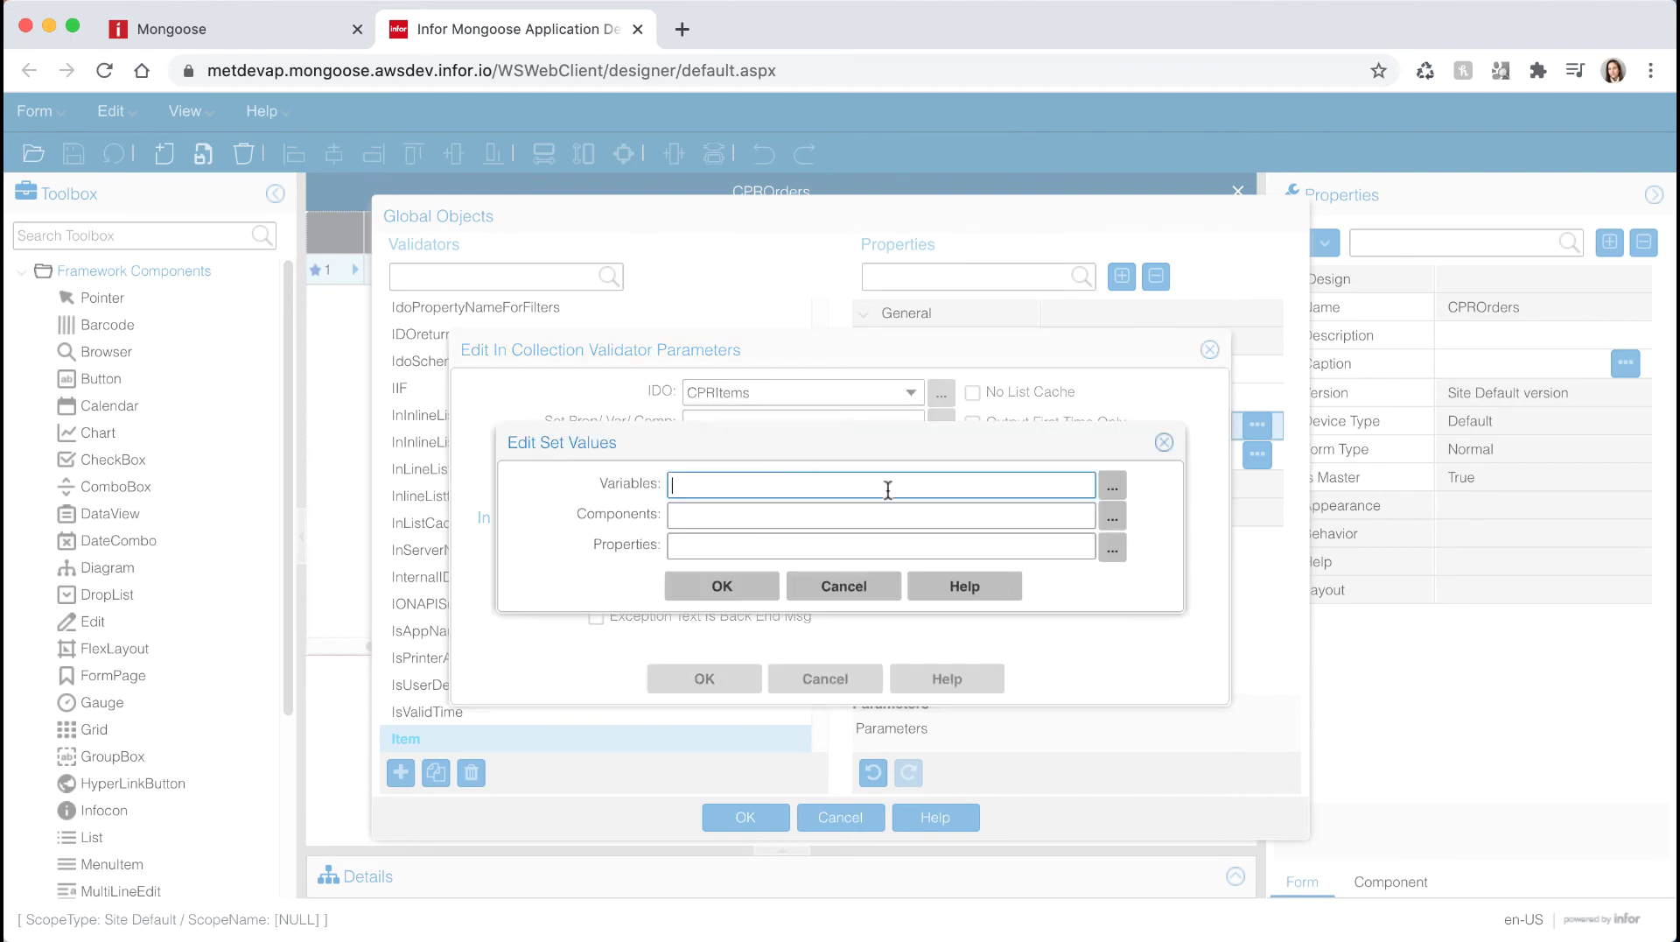
pyautogui.click(1111, 549)
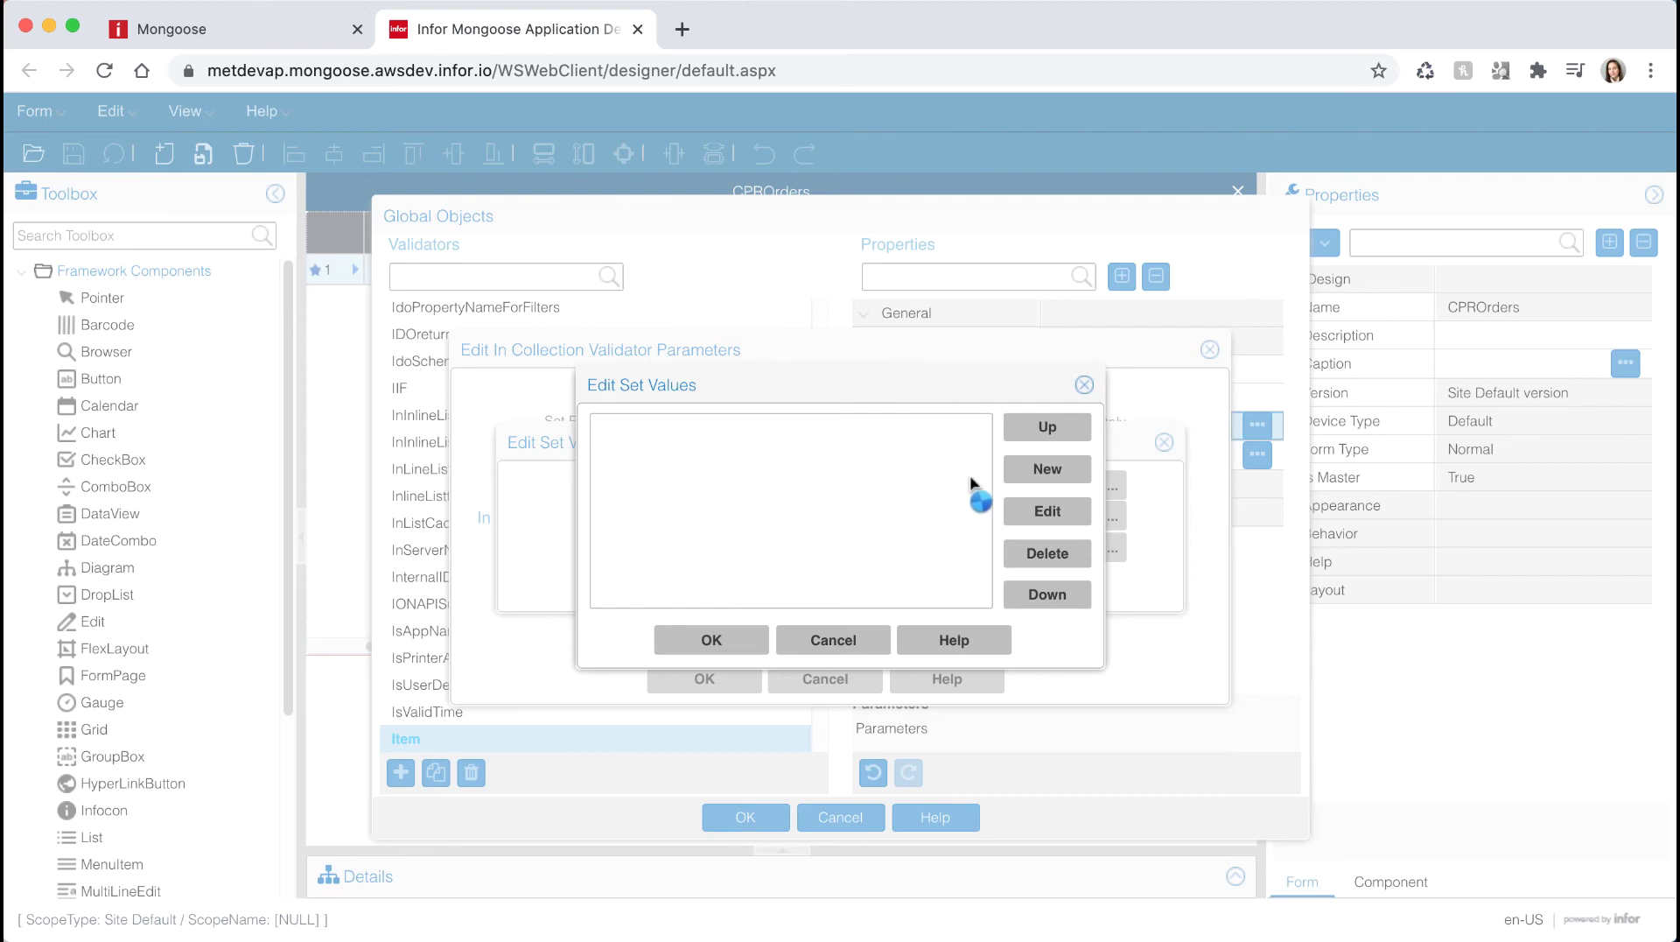
pyautogui.click(1022, 465)
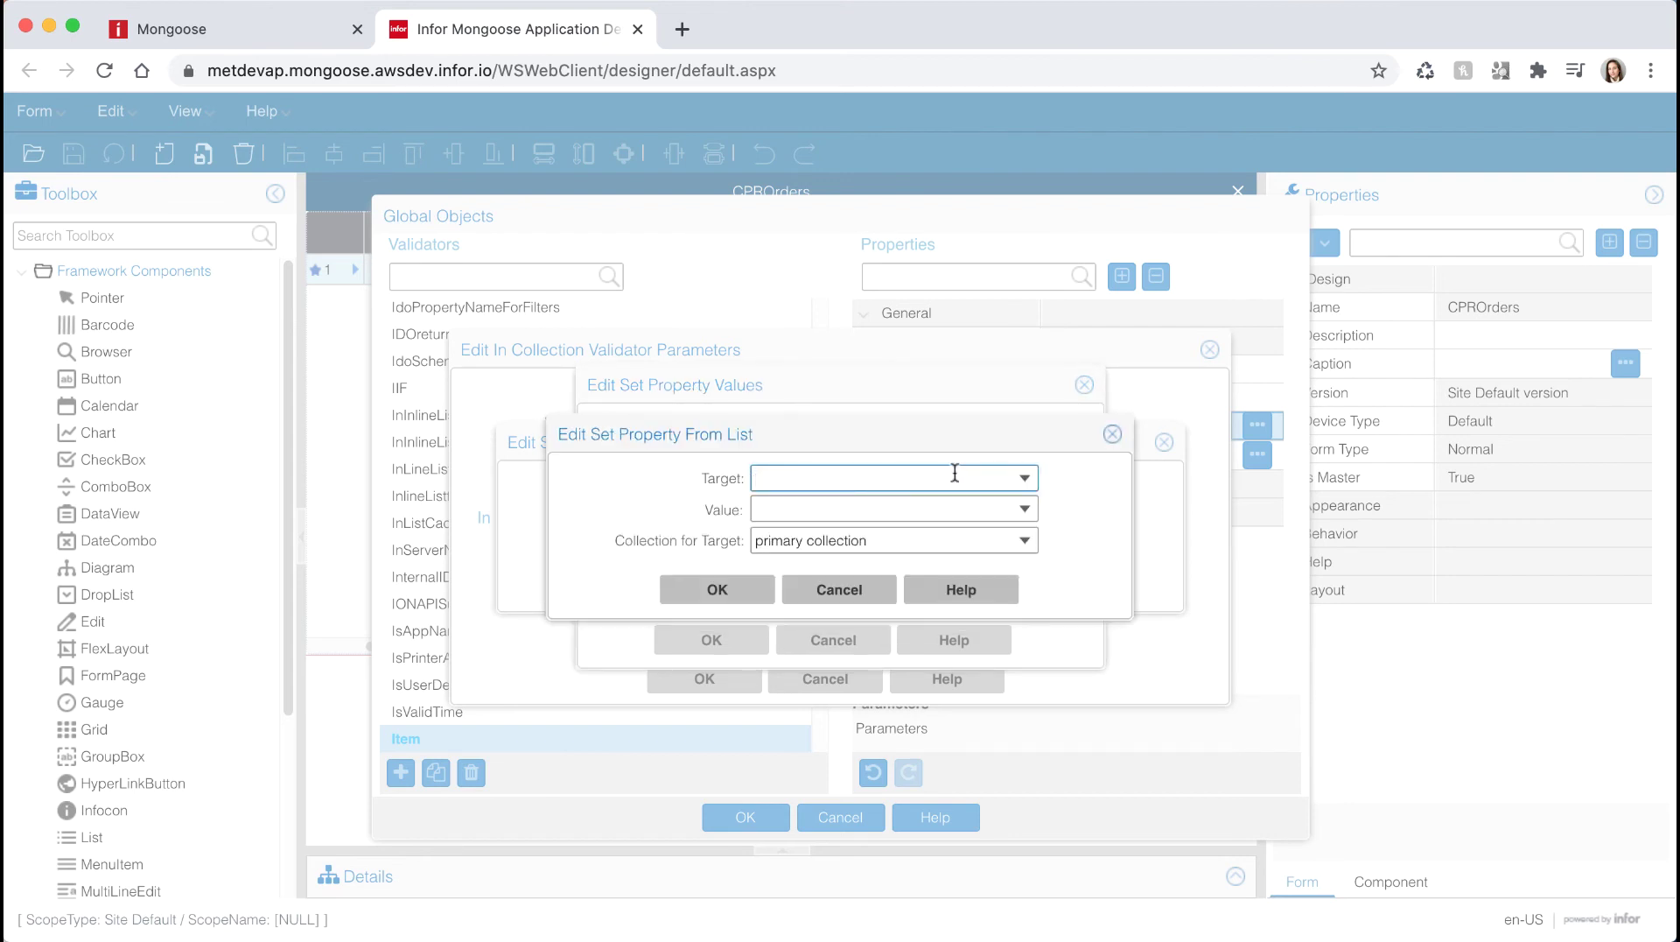
pyautogui.write('%1')
pyautogui.click(1026, 510)
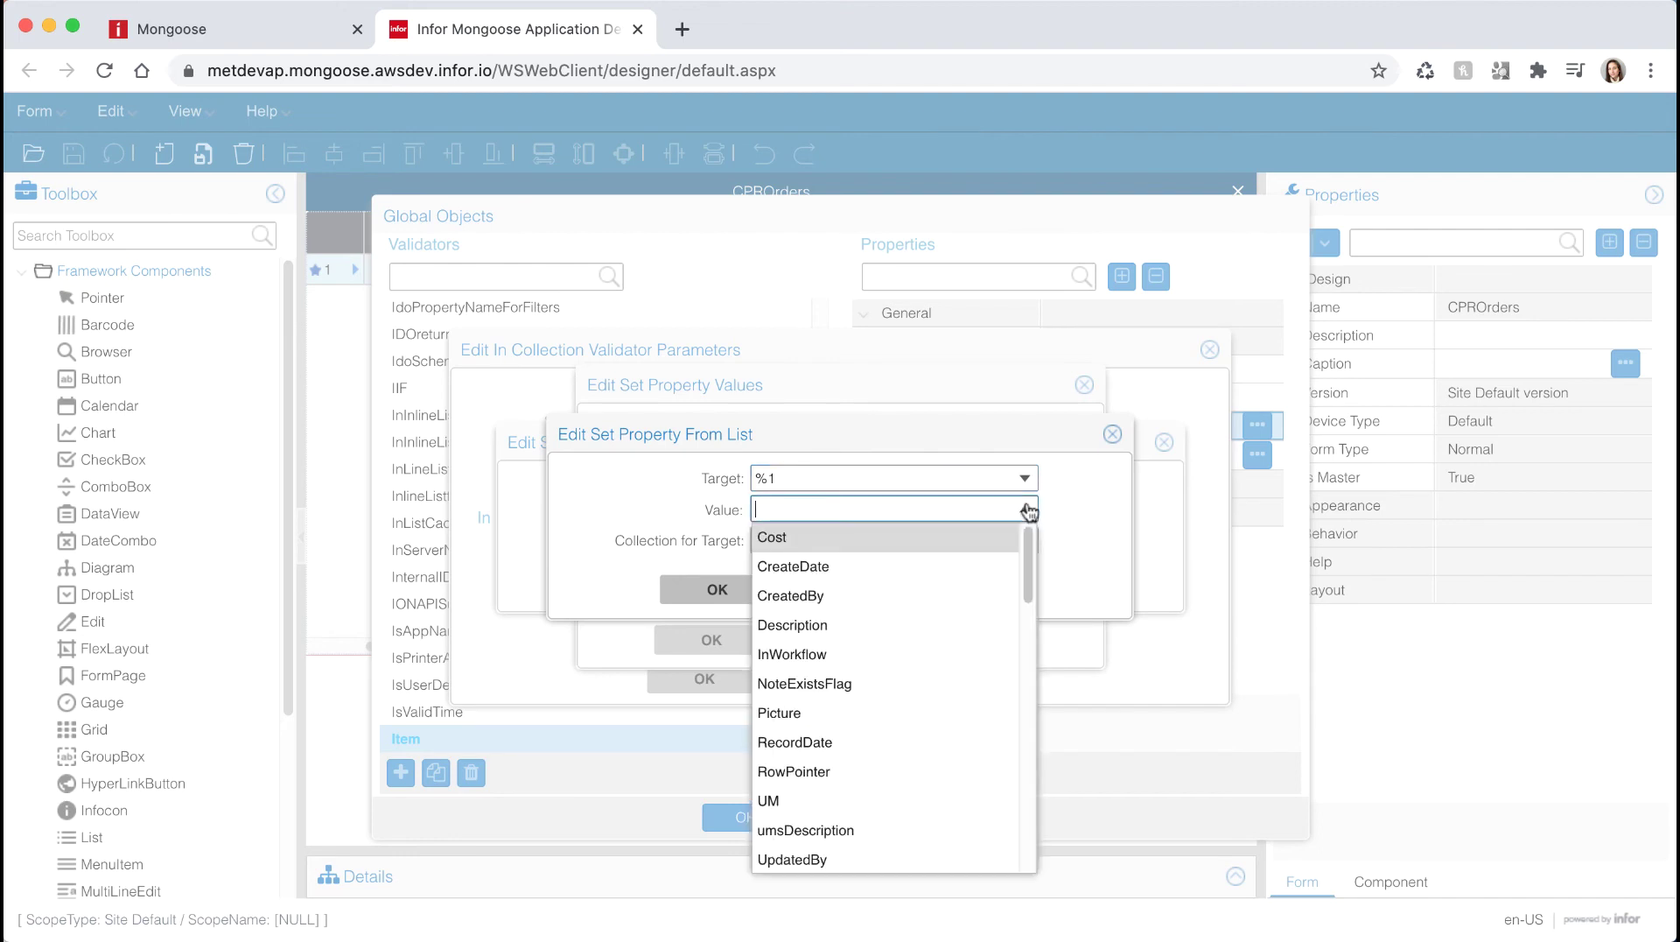
pyautogui.click(858, 623)
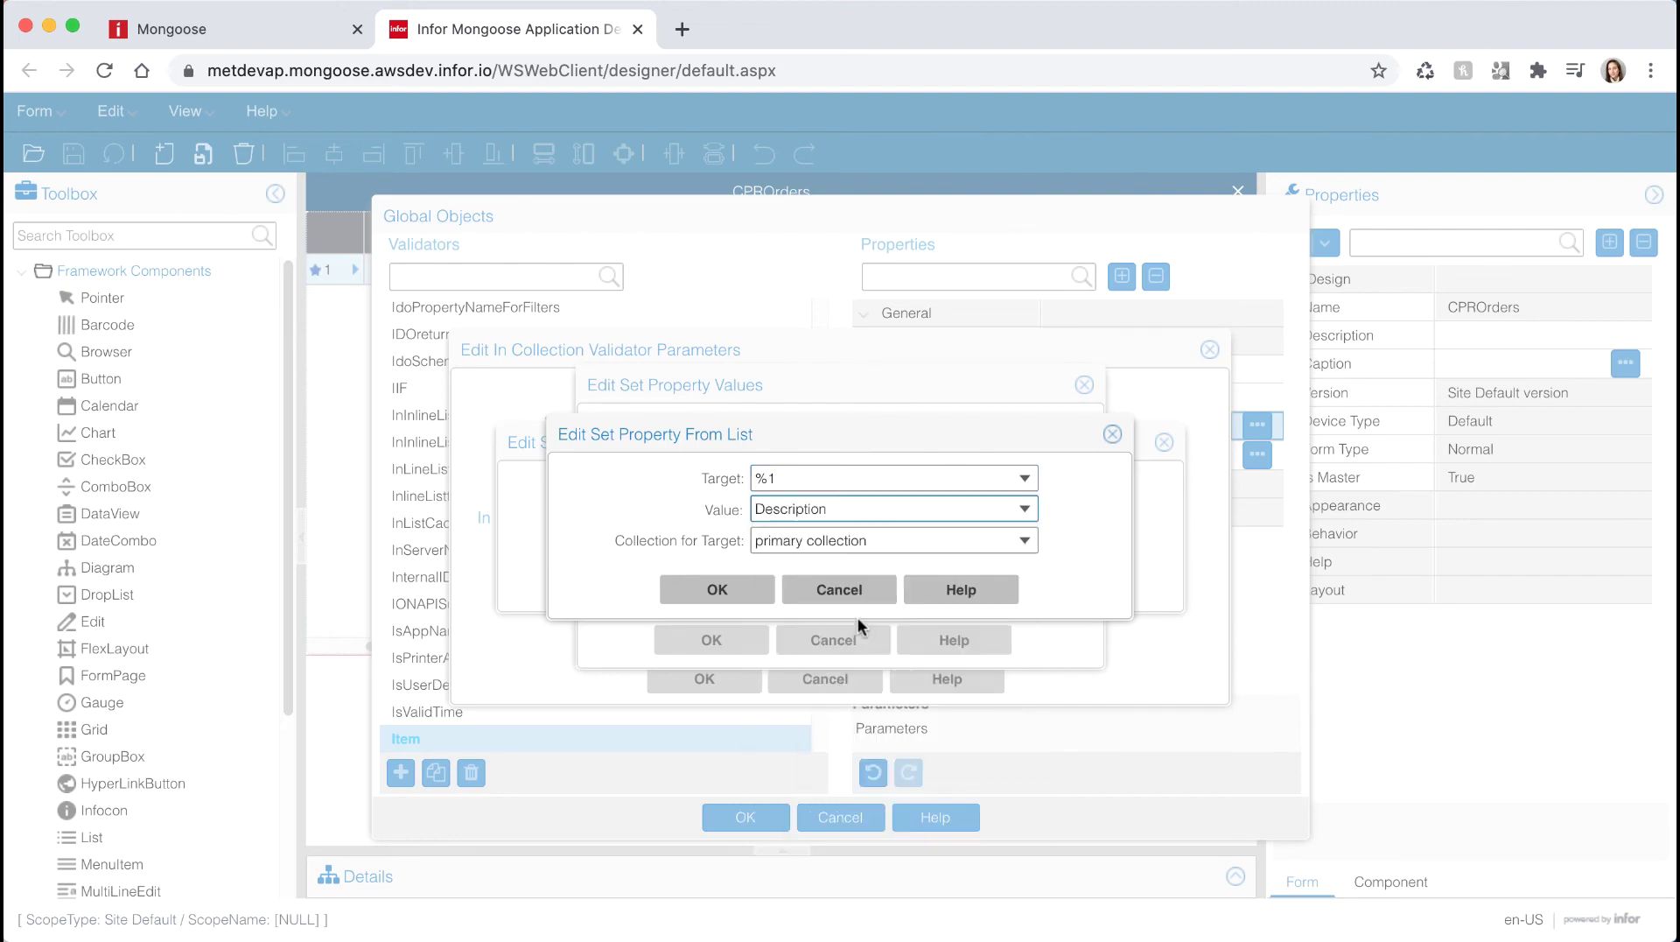
pyautogui.click(755, 587)
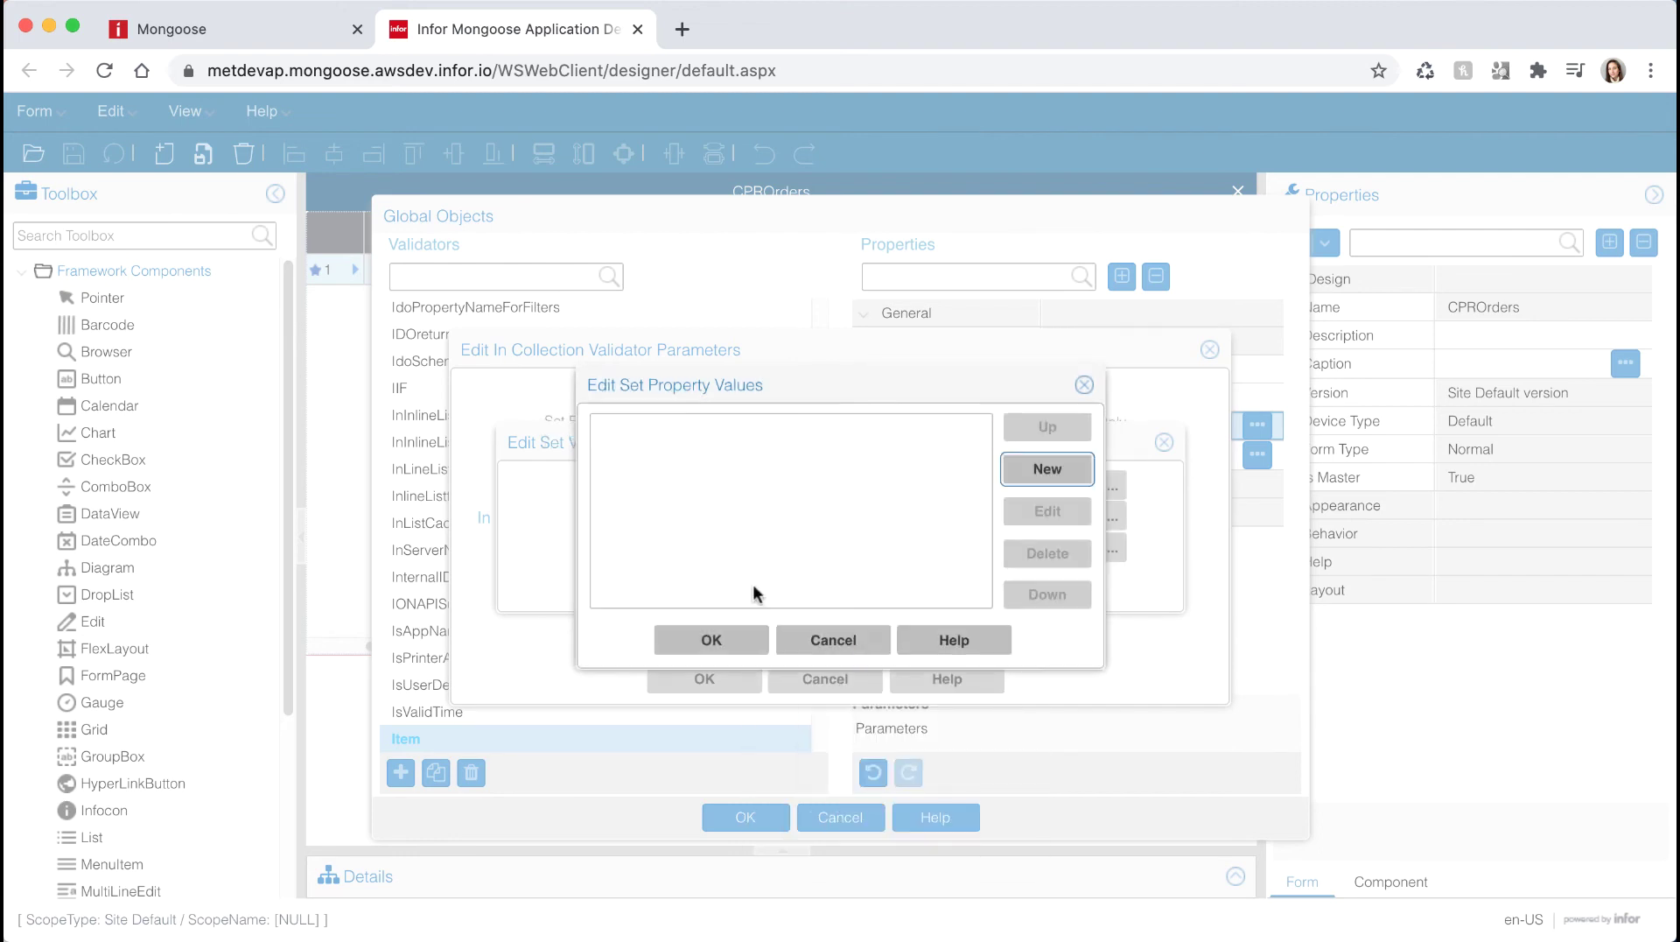
# Step: Add a second set-property entry with target %2 and value Cost, and accept the validator parameters
pyautogui.click(1020, 472)
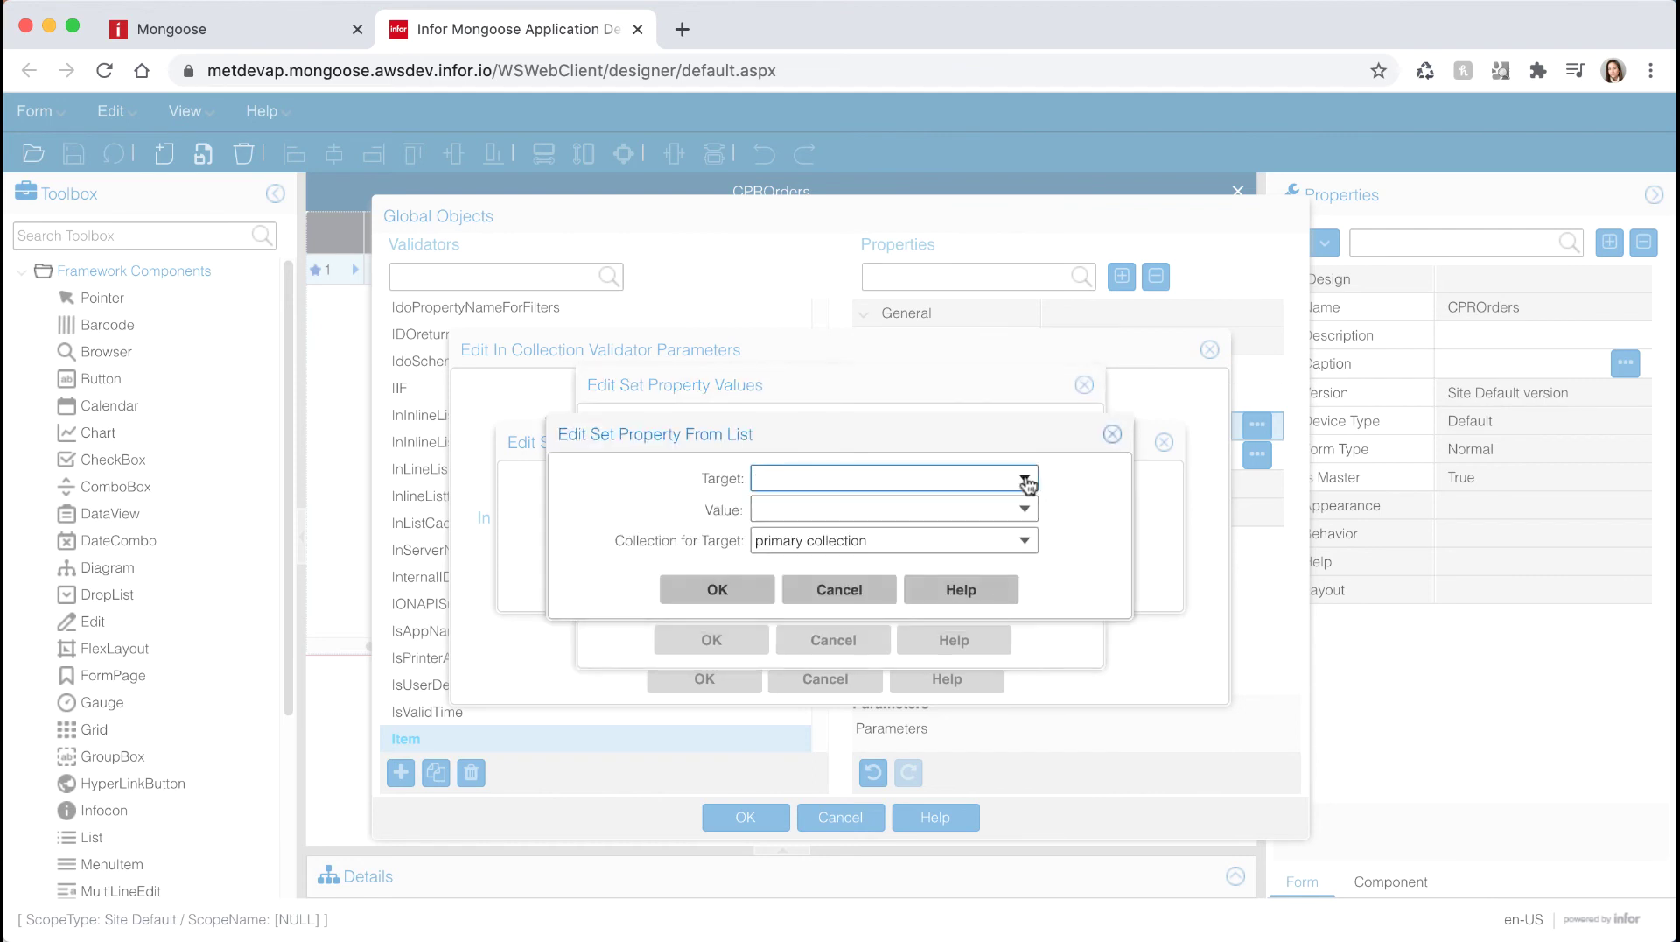
pyautogui.write('%2')
pyautogui.click(1025, 510)
pyautogui.click(899, 537)
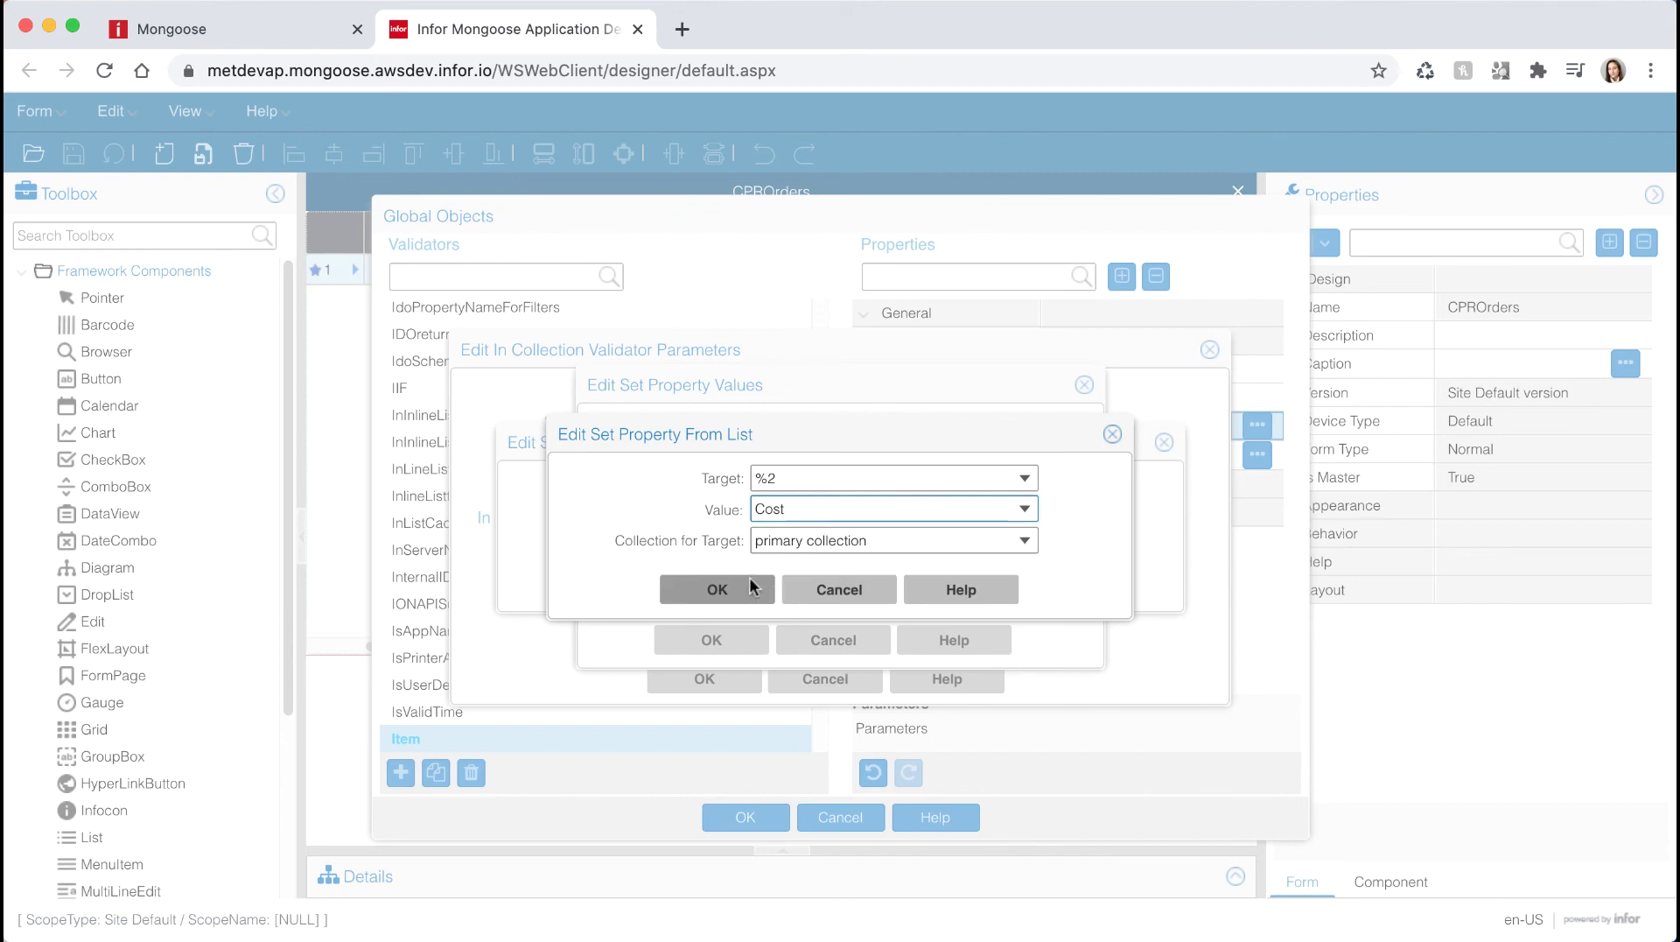
pyautogui.click(749, 582)
pyautogui.click(711, 640)
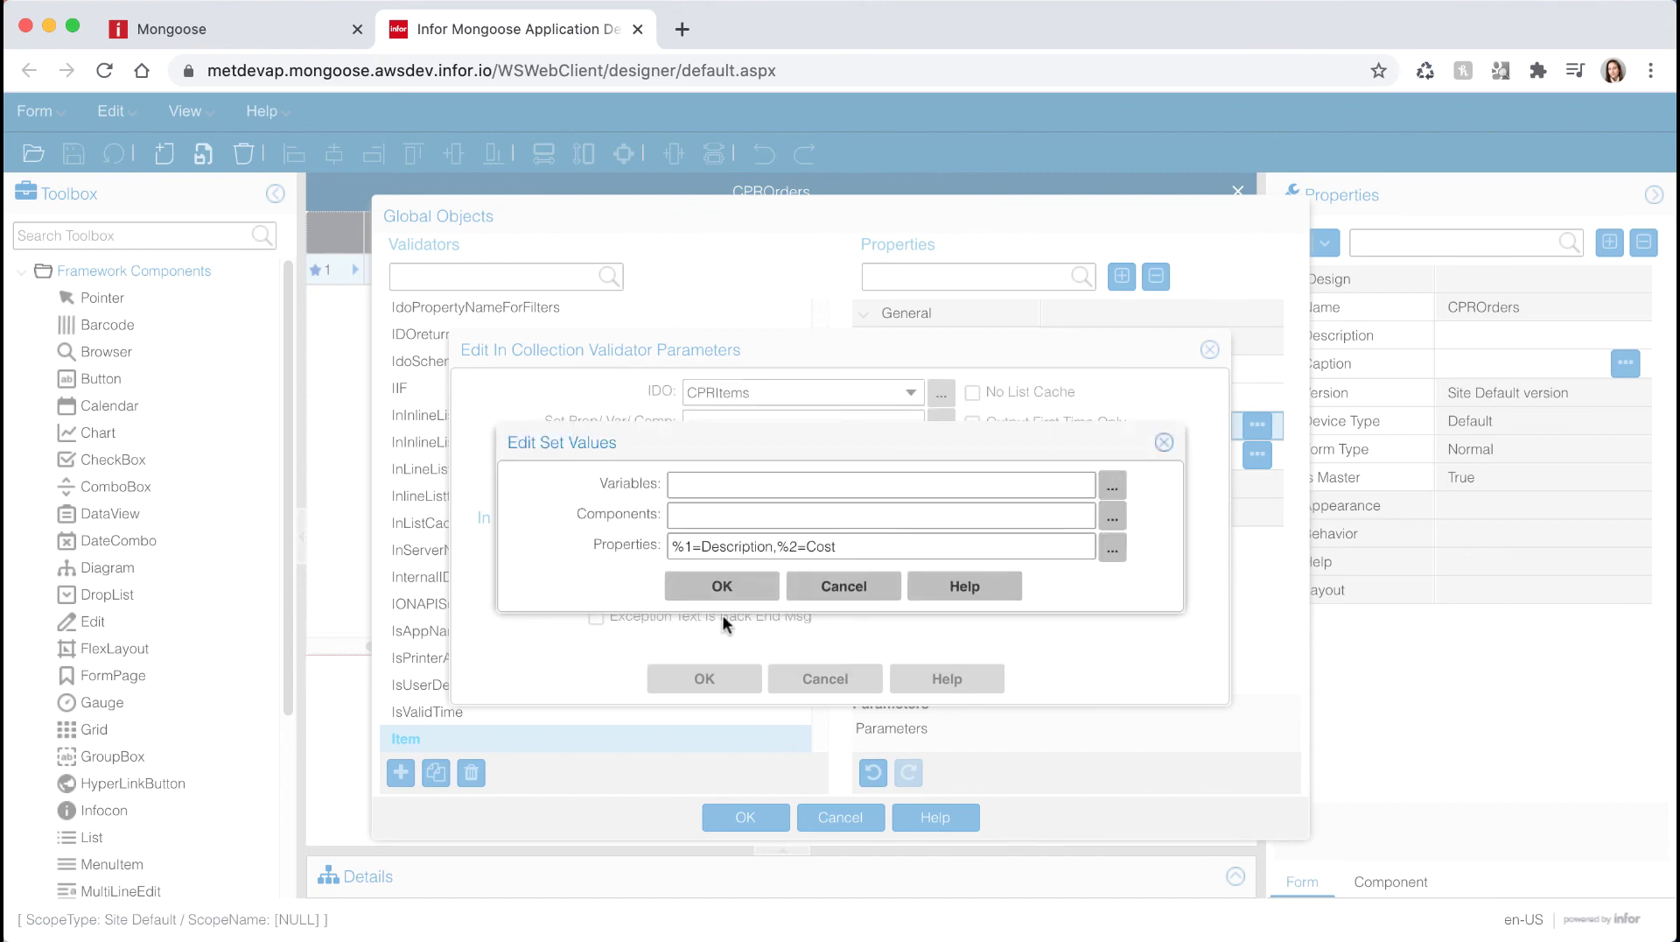
pyautogui.click(718, 588)
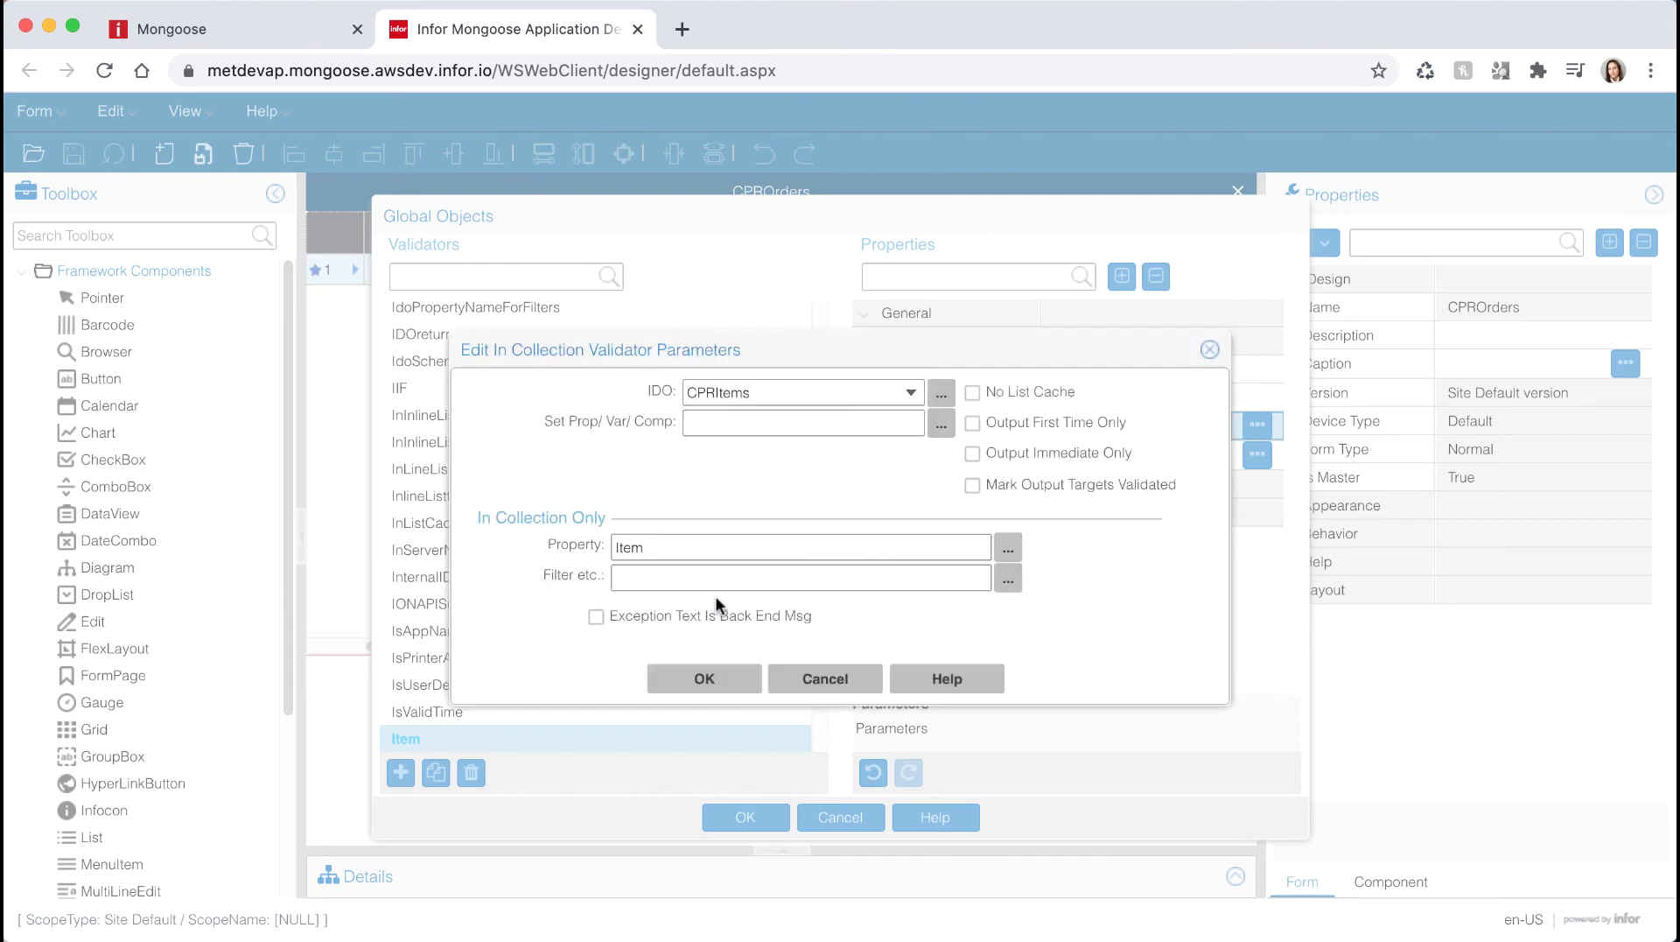
pyautogui.click(718, 679)
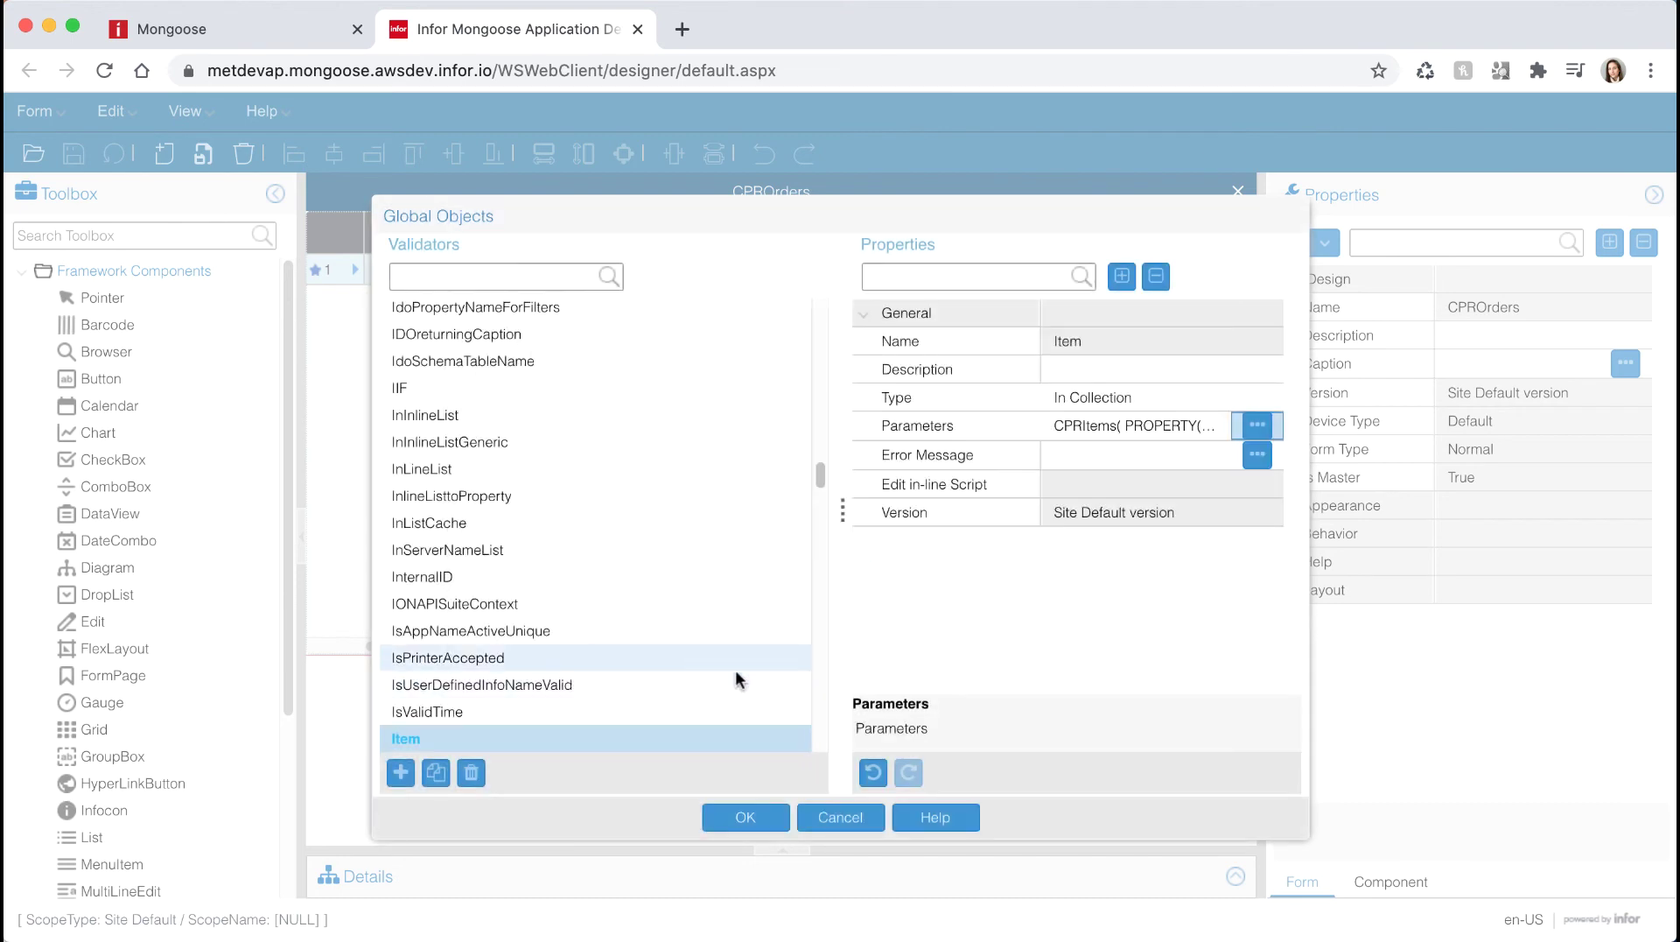
# Step: Set the Item validator's error message to mIsNotAValid and accept the global validator changes
pyautogui.click(1129, 454)
pyautogui.write('mIsNo')
pyautogui.write('tAValid')
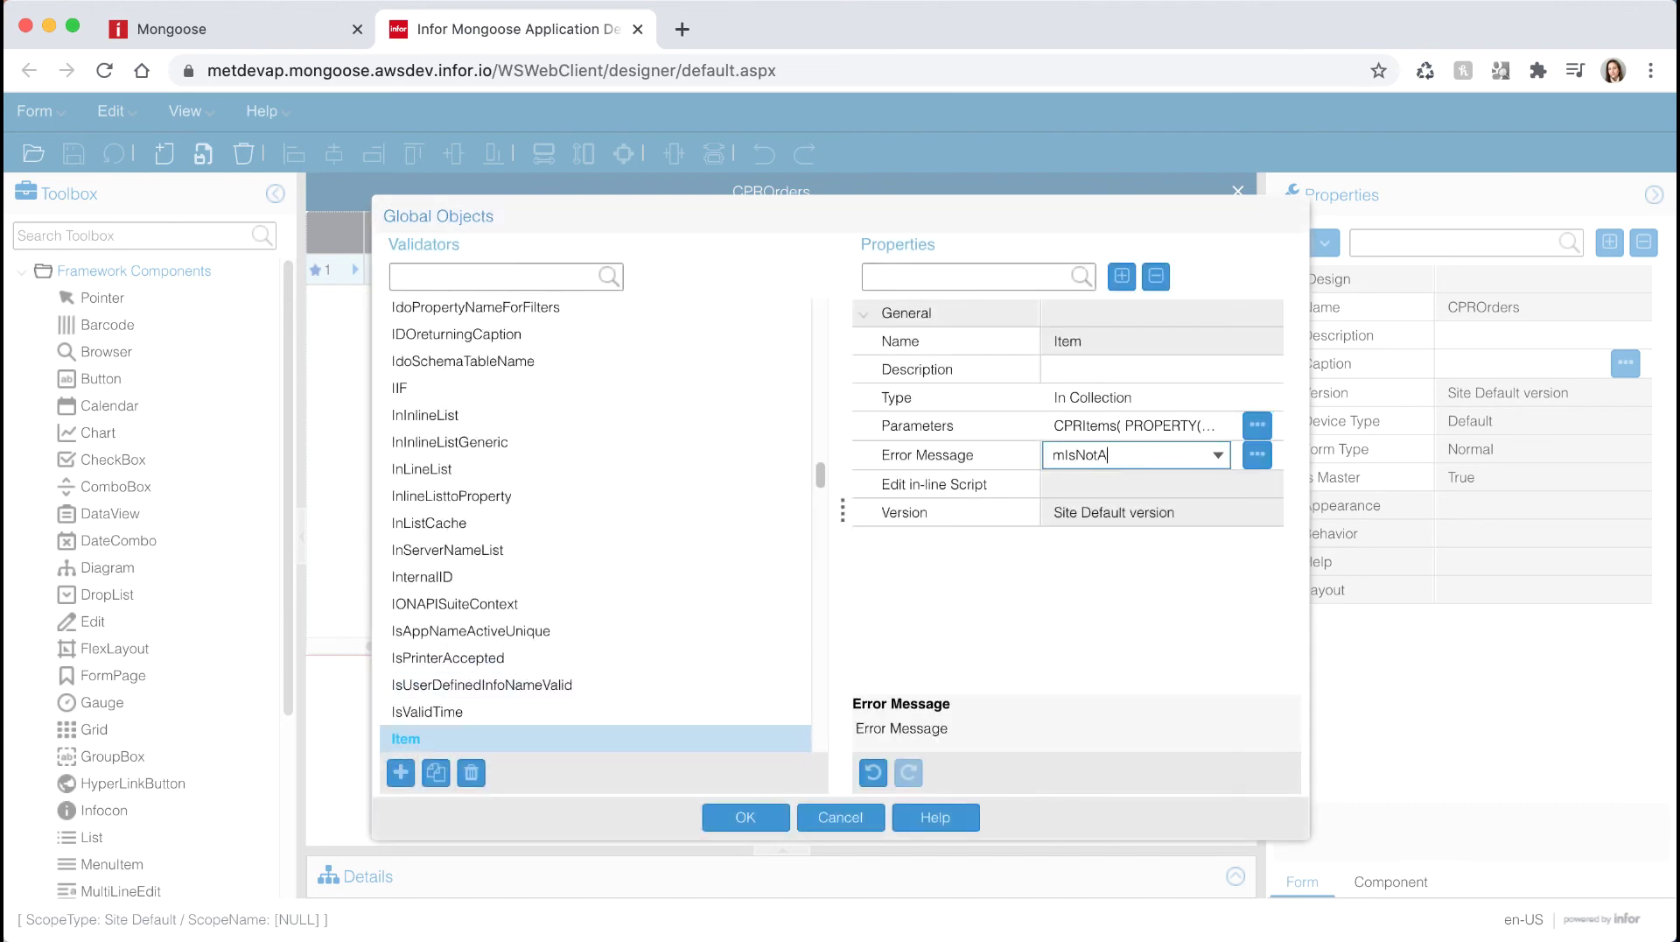
pyautogui.press('Tab')
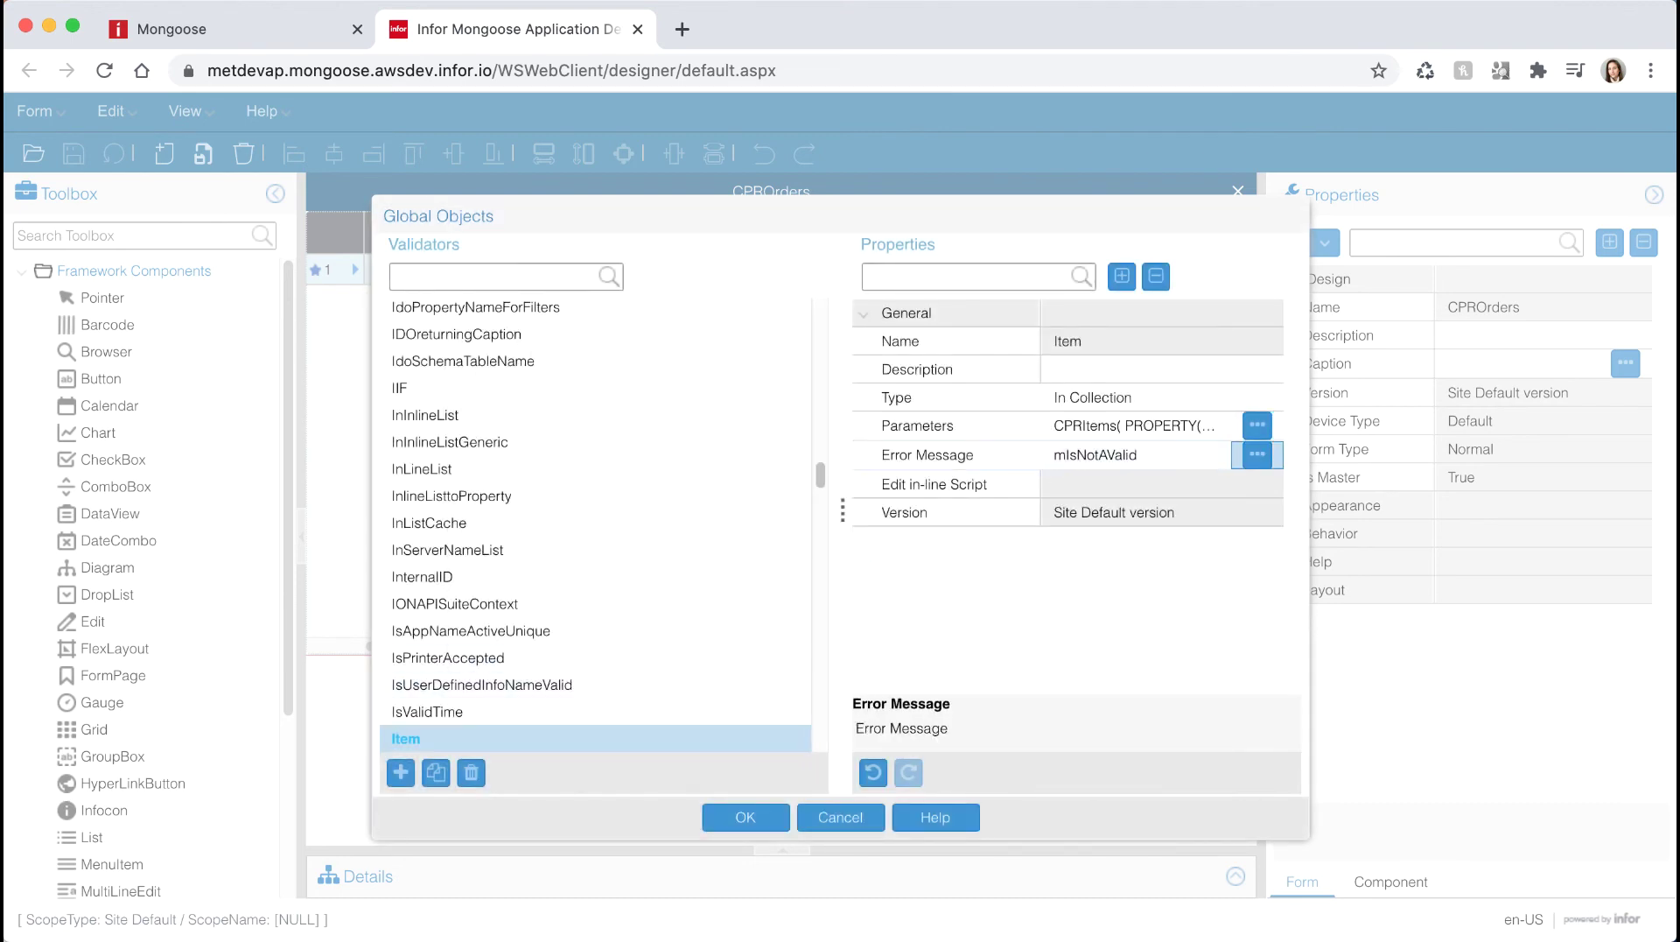
pyautogui.click(770, 816)
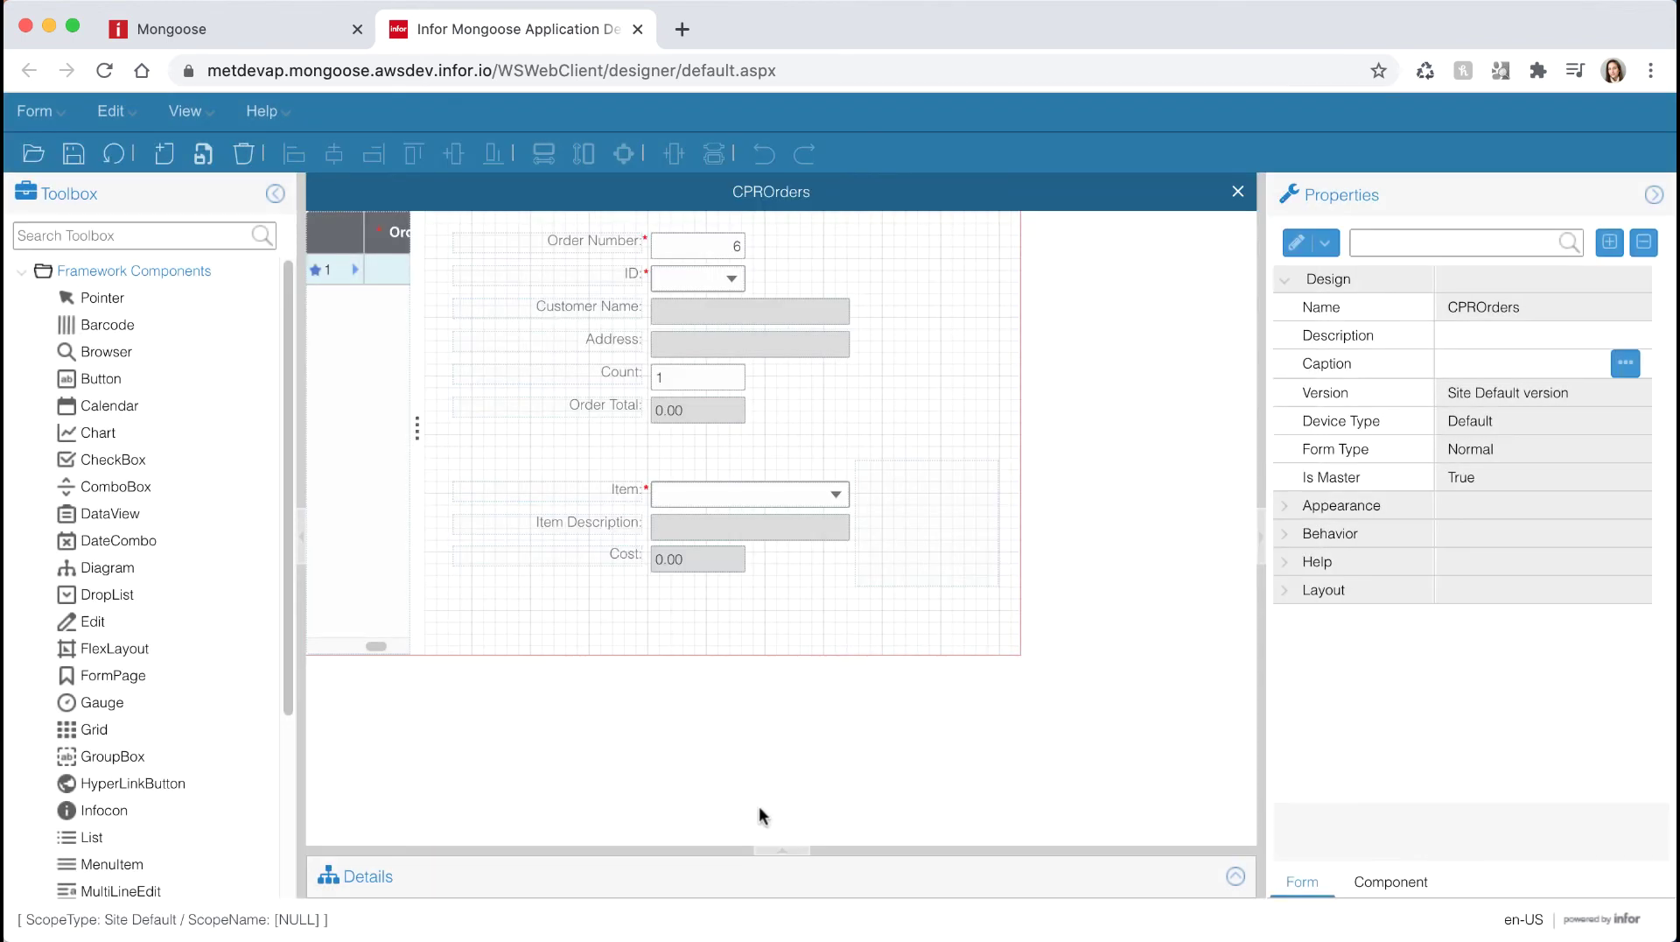
# Step: Create a new global component class named Item
pyautogui.click(128, 121)
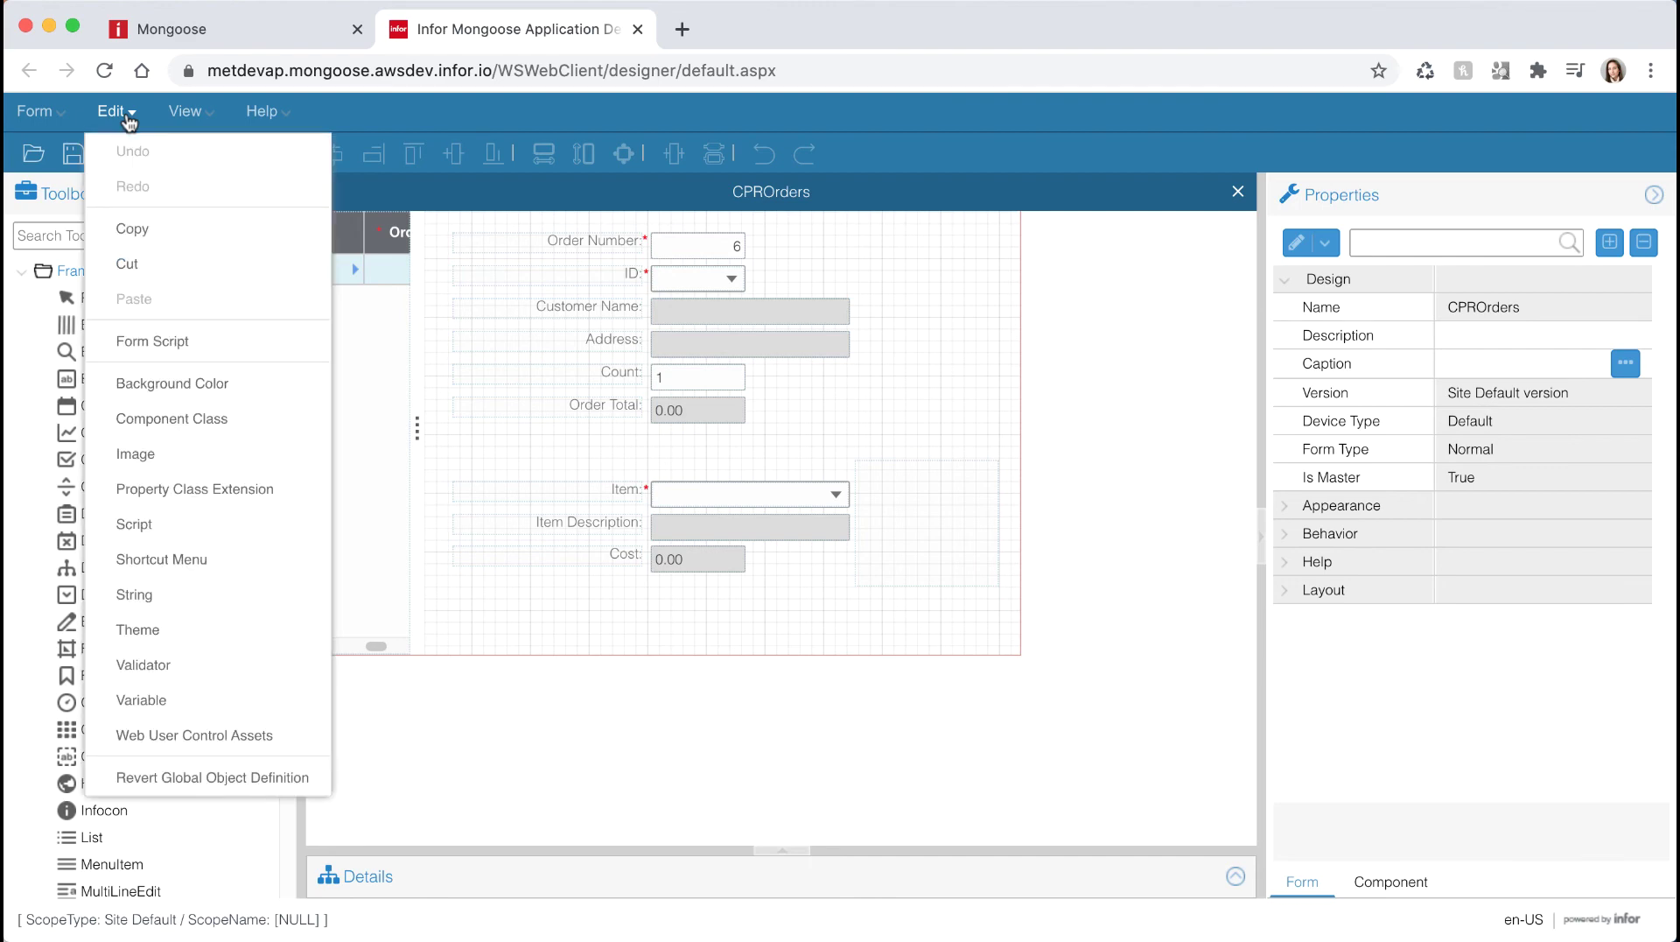
pyautogui.click(167, 417)
pyautogui.click(401, 773)
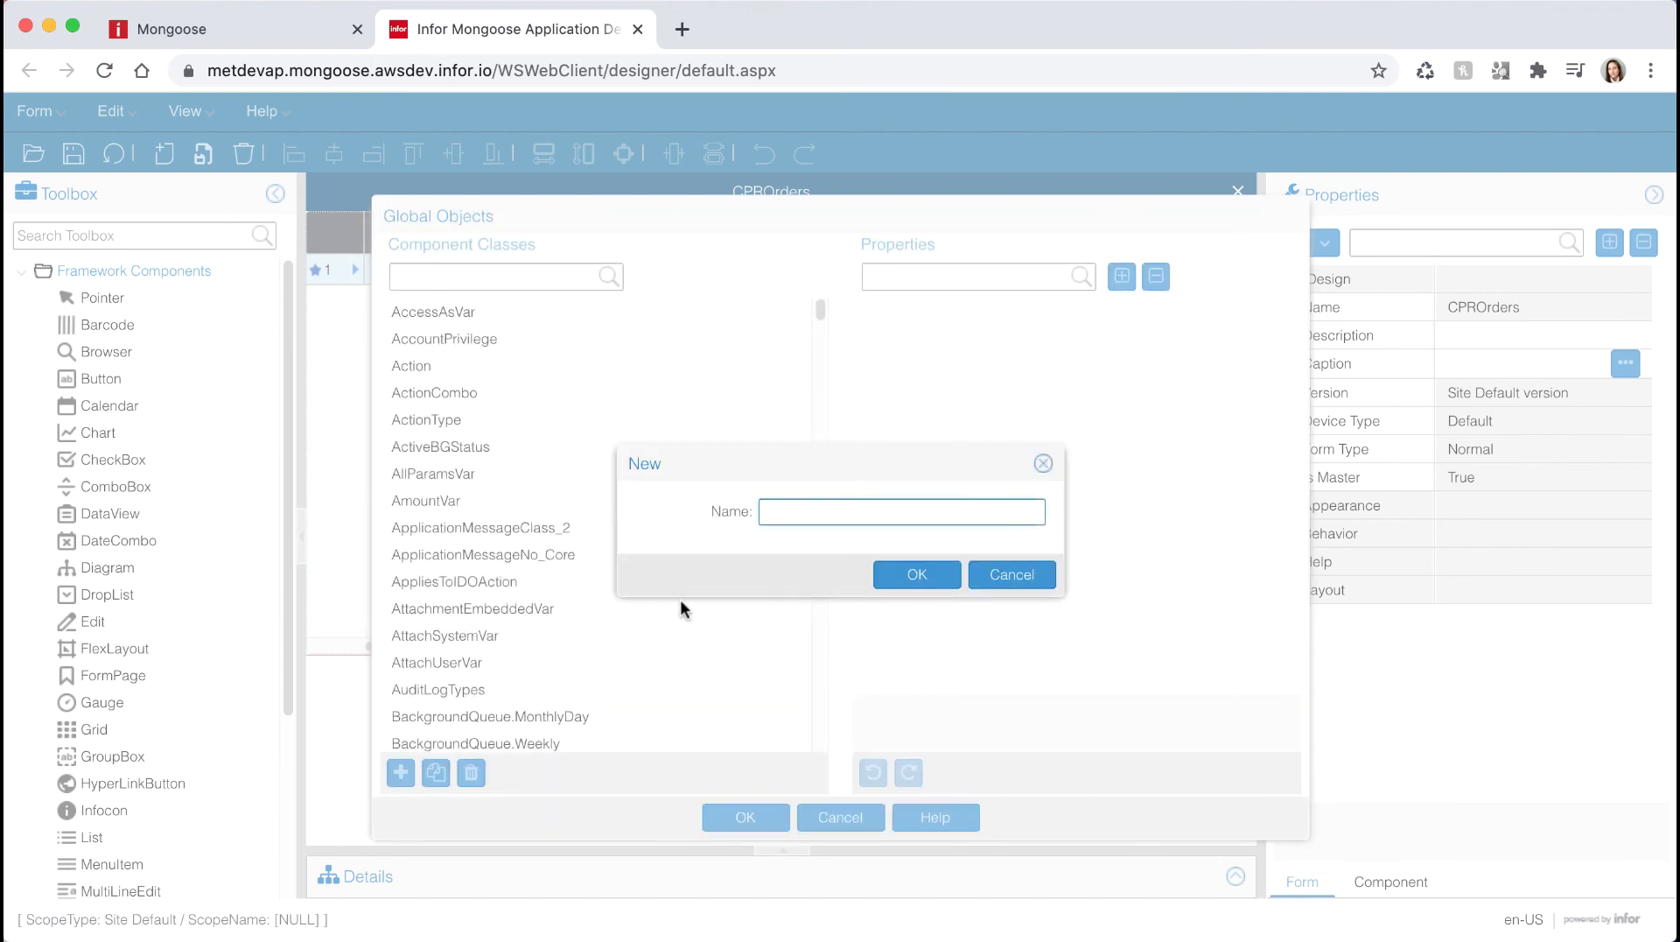
pyautogui.write('Item')
pyautogui.press('Return')
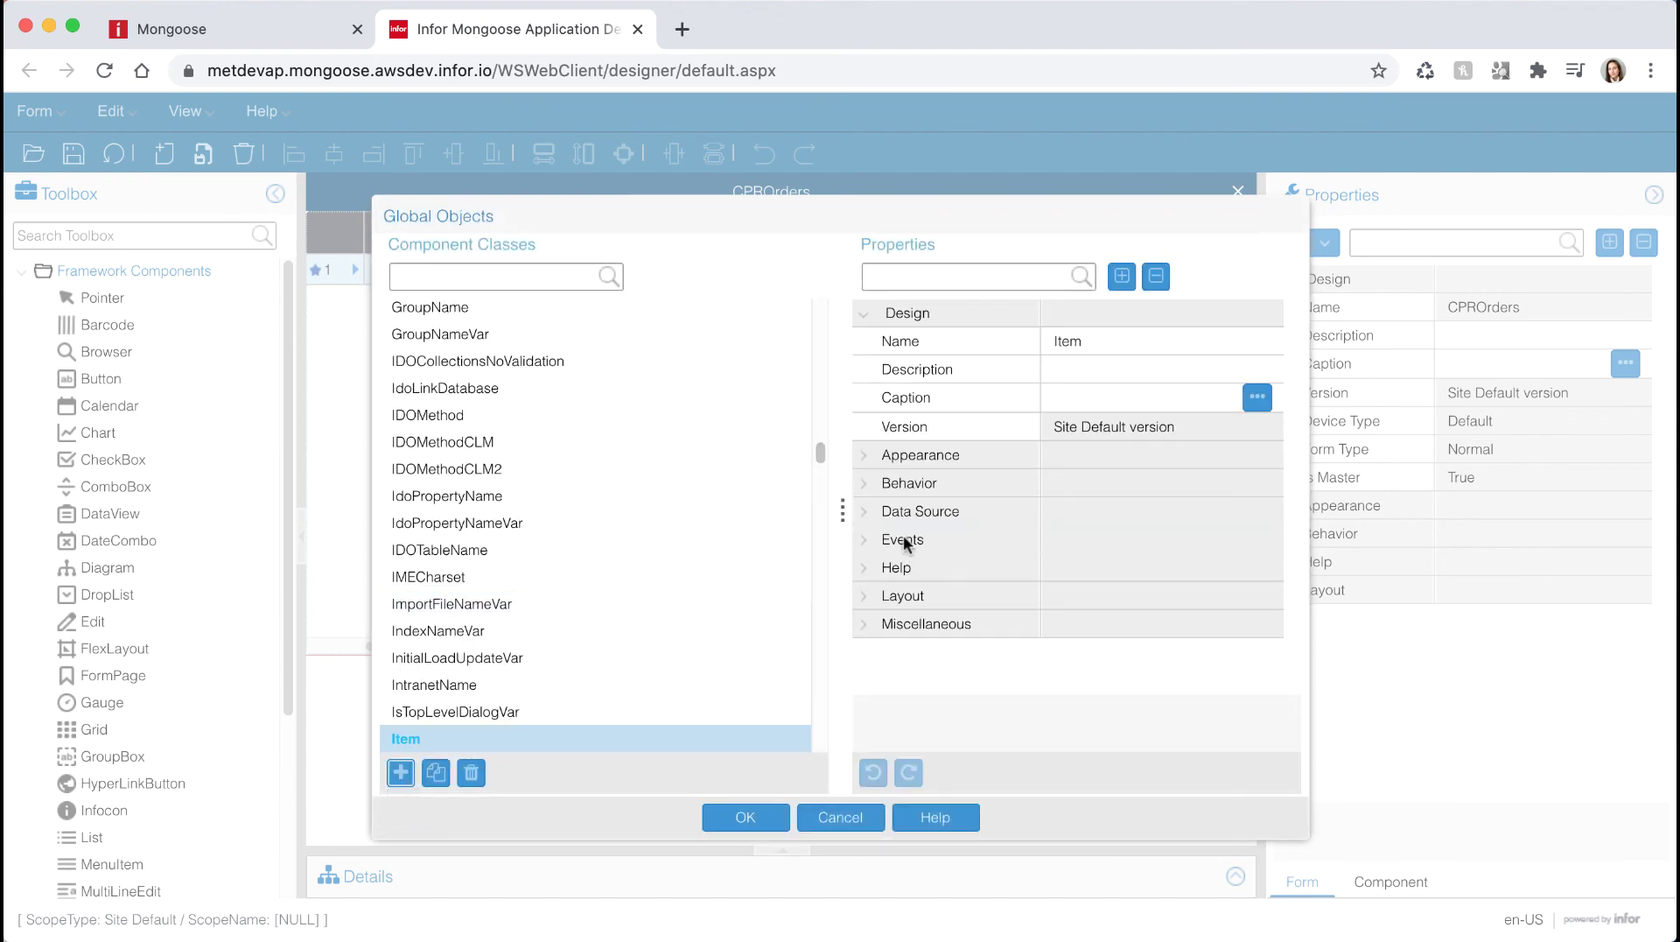
# Step: Add the Item validator to the validation settings of the Item component class's data source
pyautogui.click(867, 514)
pyautogui.scroll(-2, 875, 551)
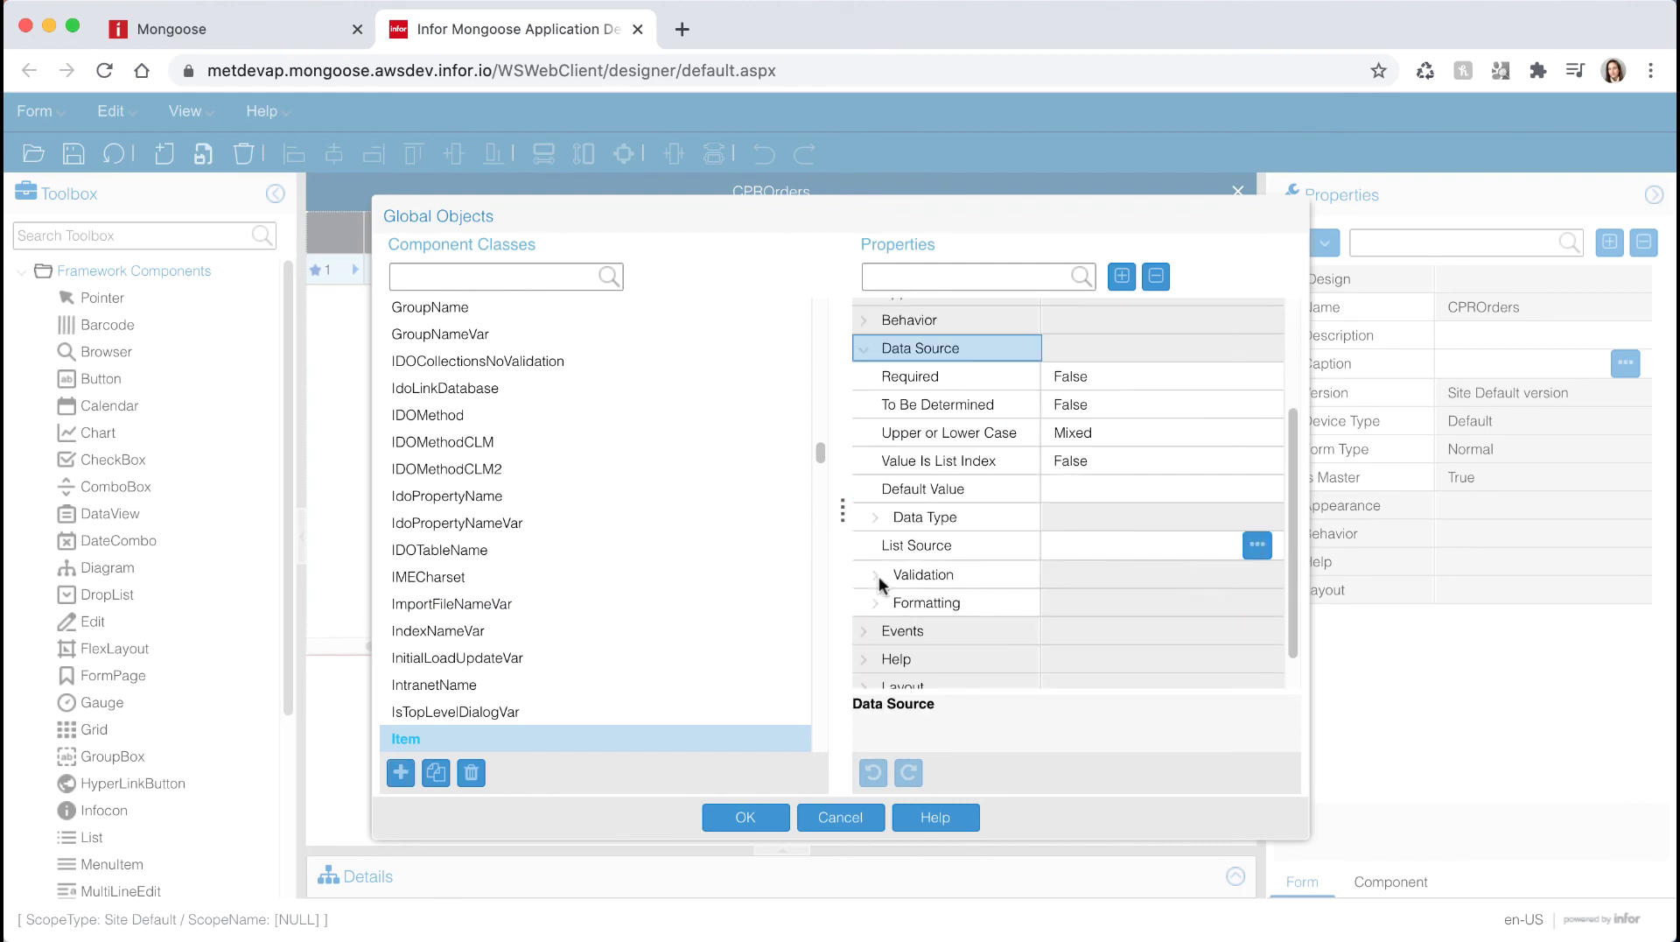
pyautogui.click(876, 574)
pyautogui.click(1258, 602)
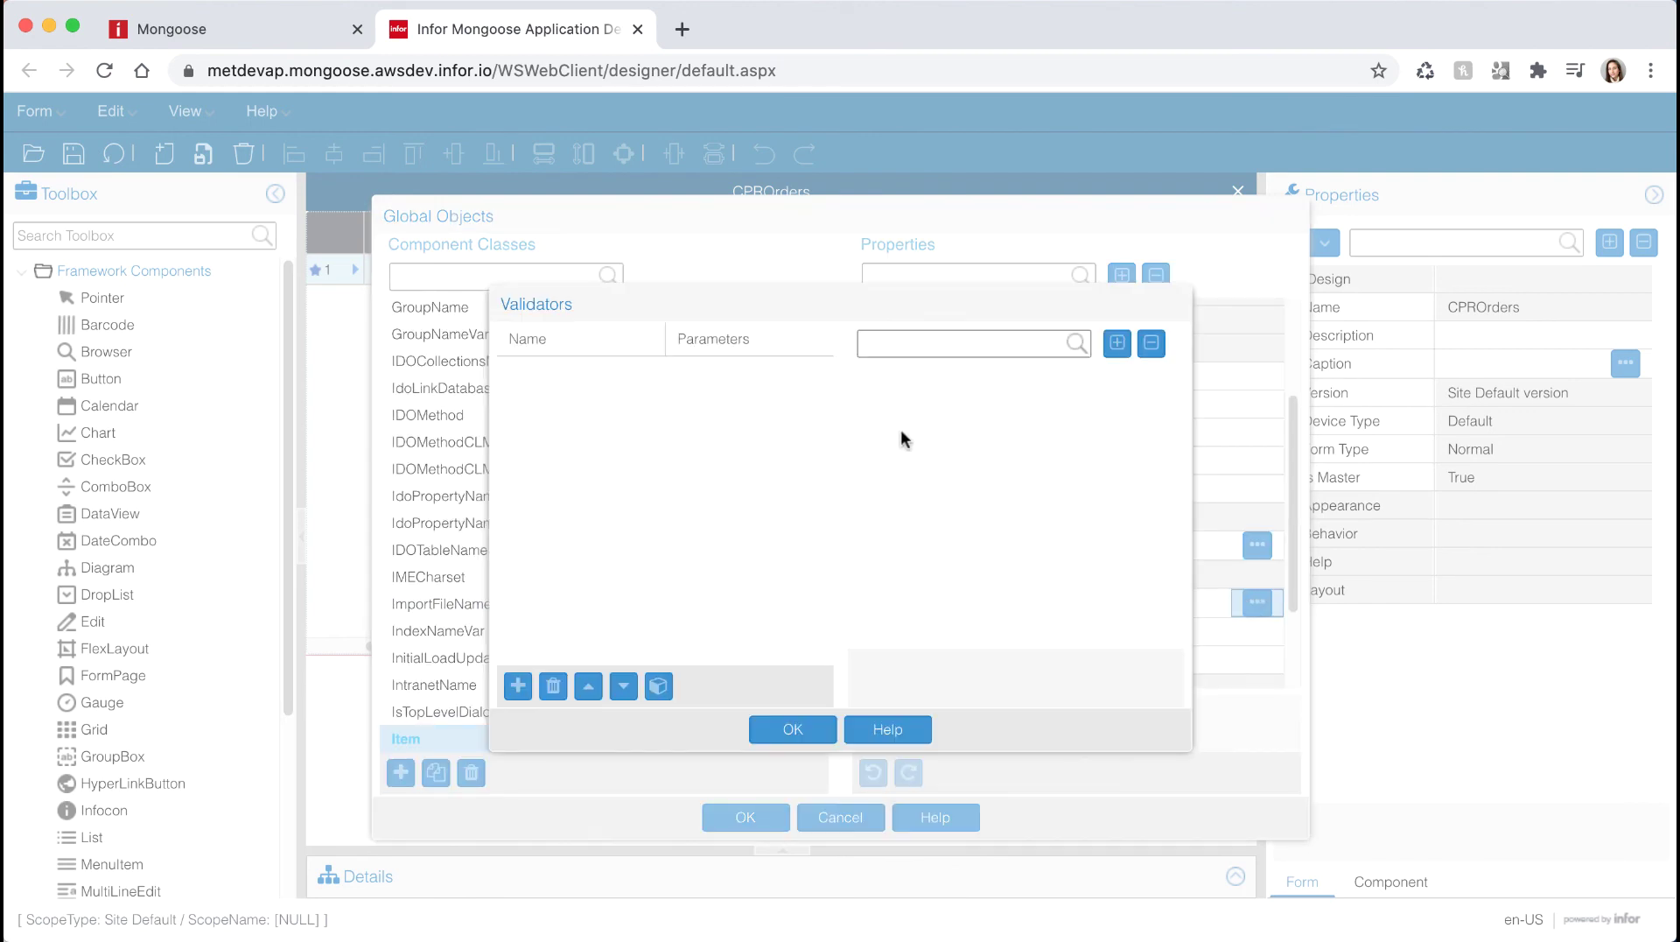
pyautogui.click(518, 685)
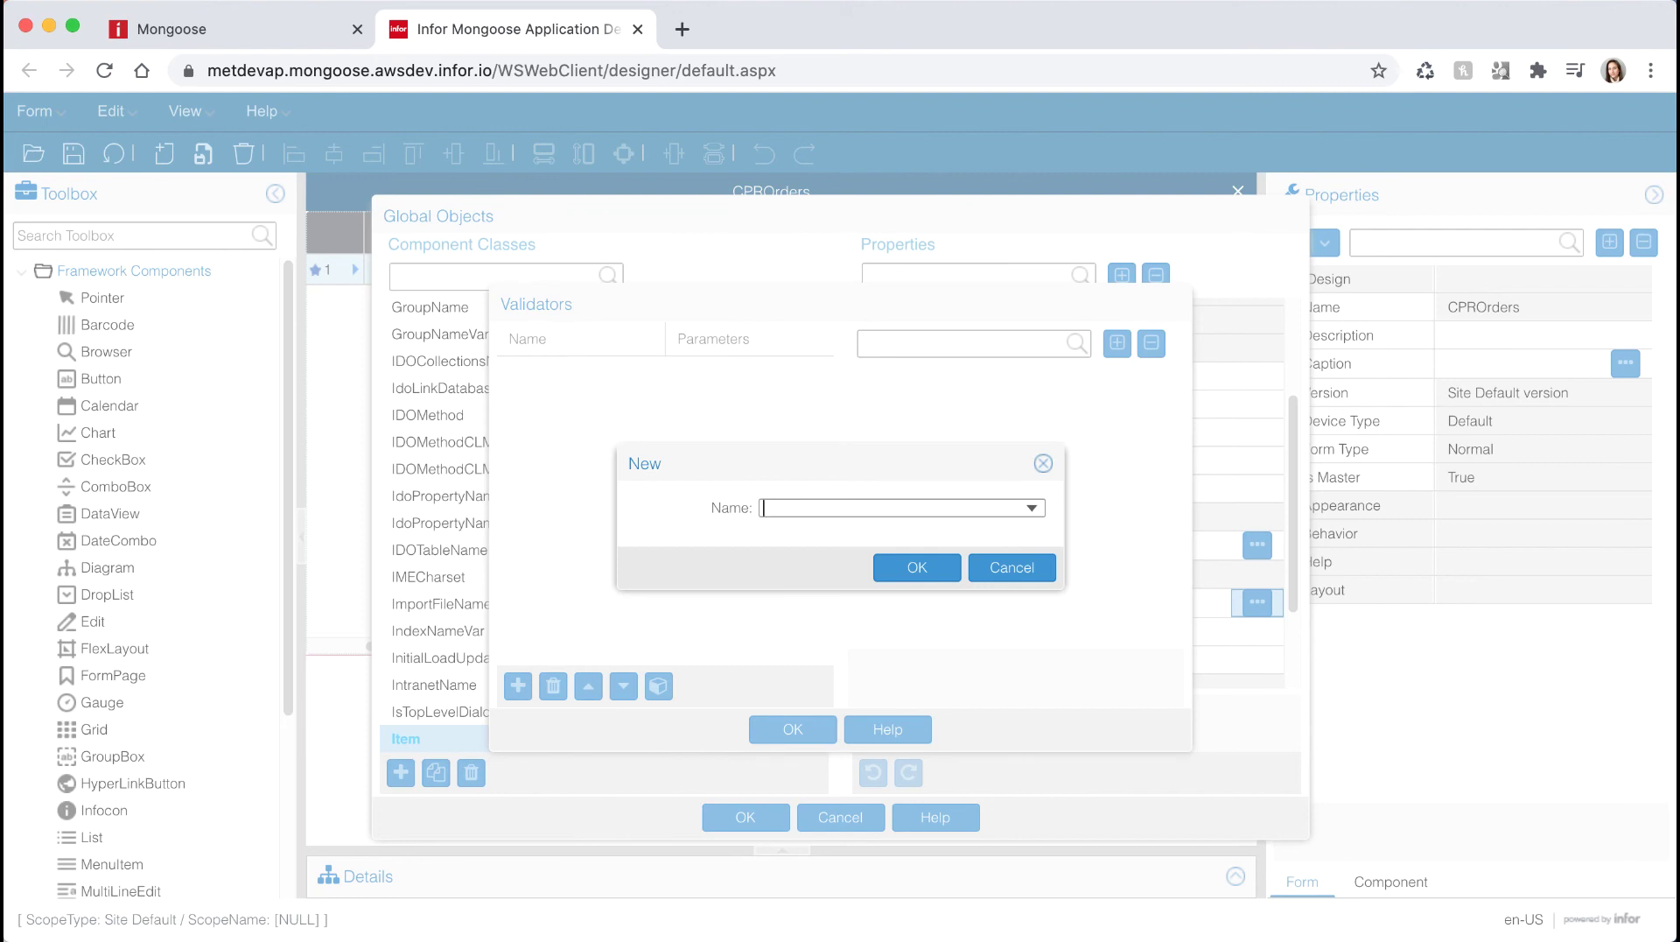
pyautogui.write('Ite')
pyautogui.click(990, 536)
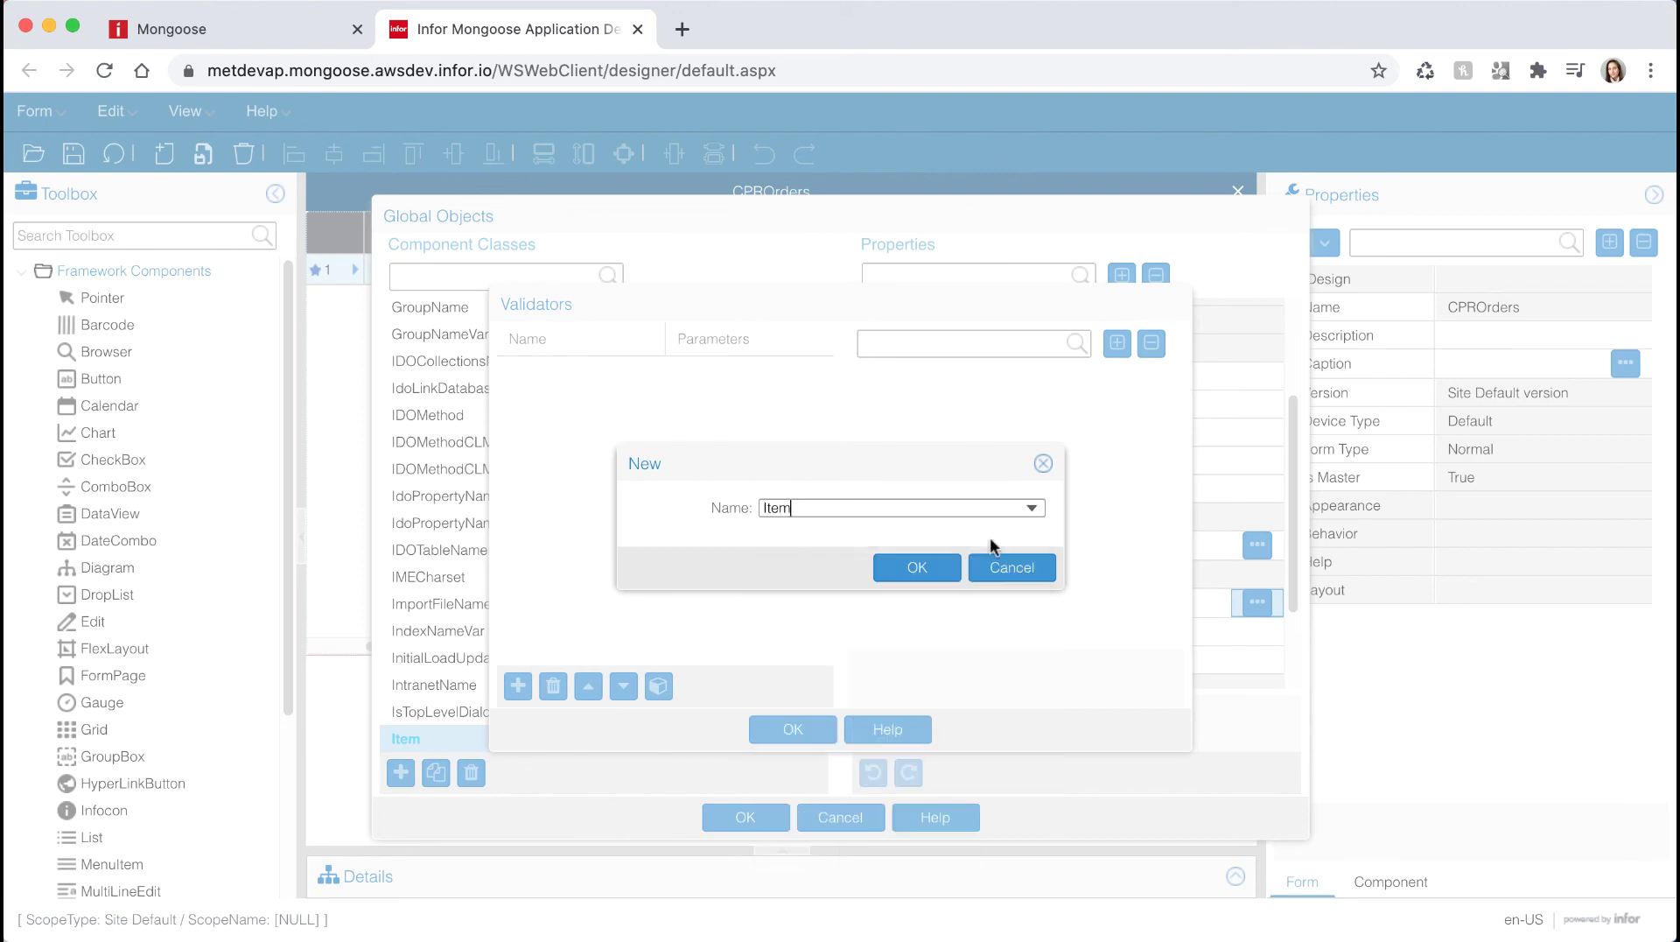
pyautogui.click(947, 569)
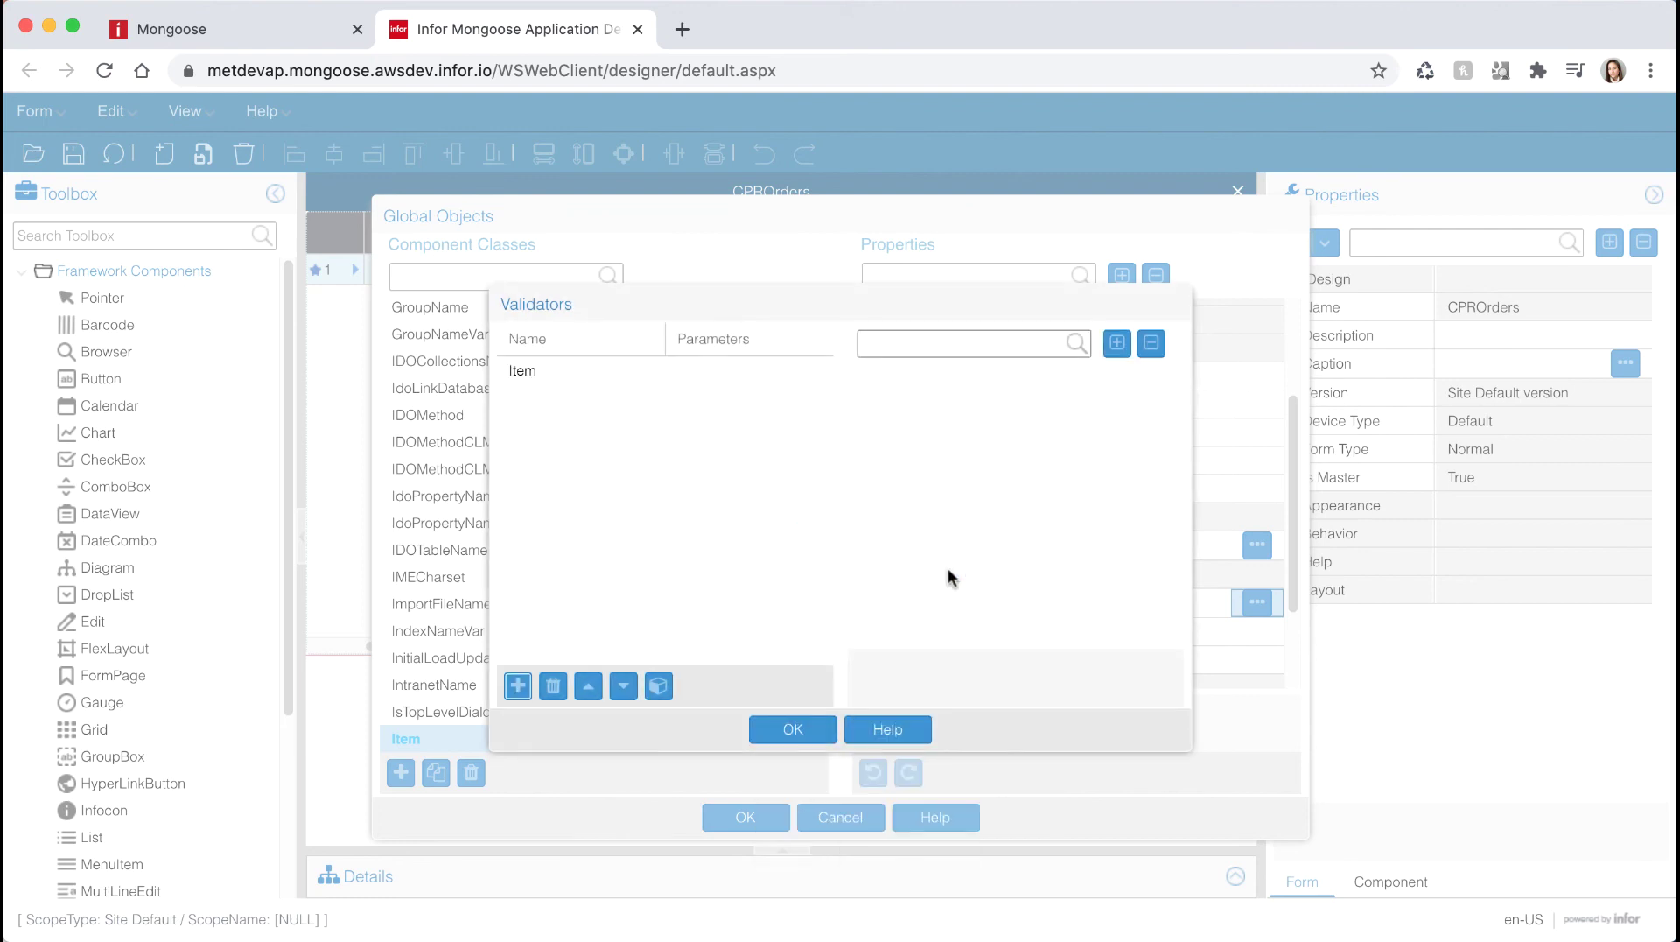
# Step: Set the Item validator's parameters to %1,%2 and accept the validator list for the Item component class
pyautogui.click(573, 375)
pyautogui.click(658, 688)
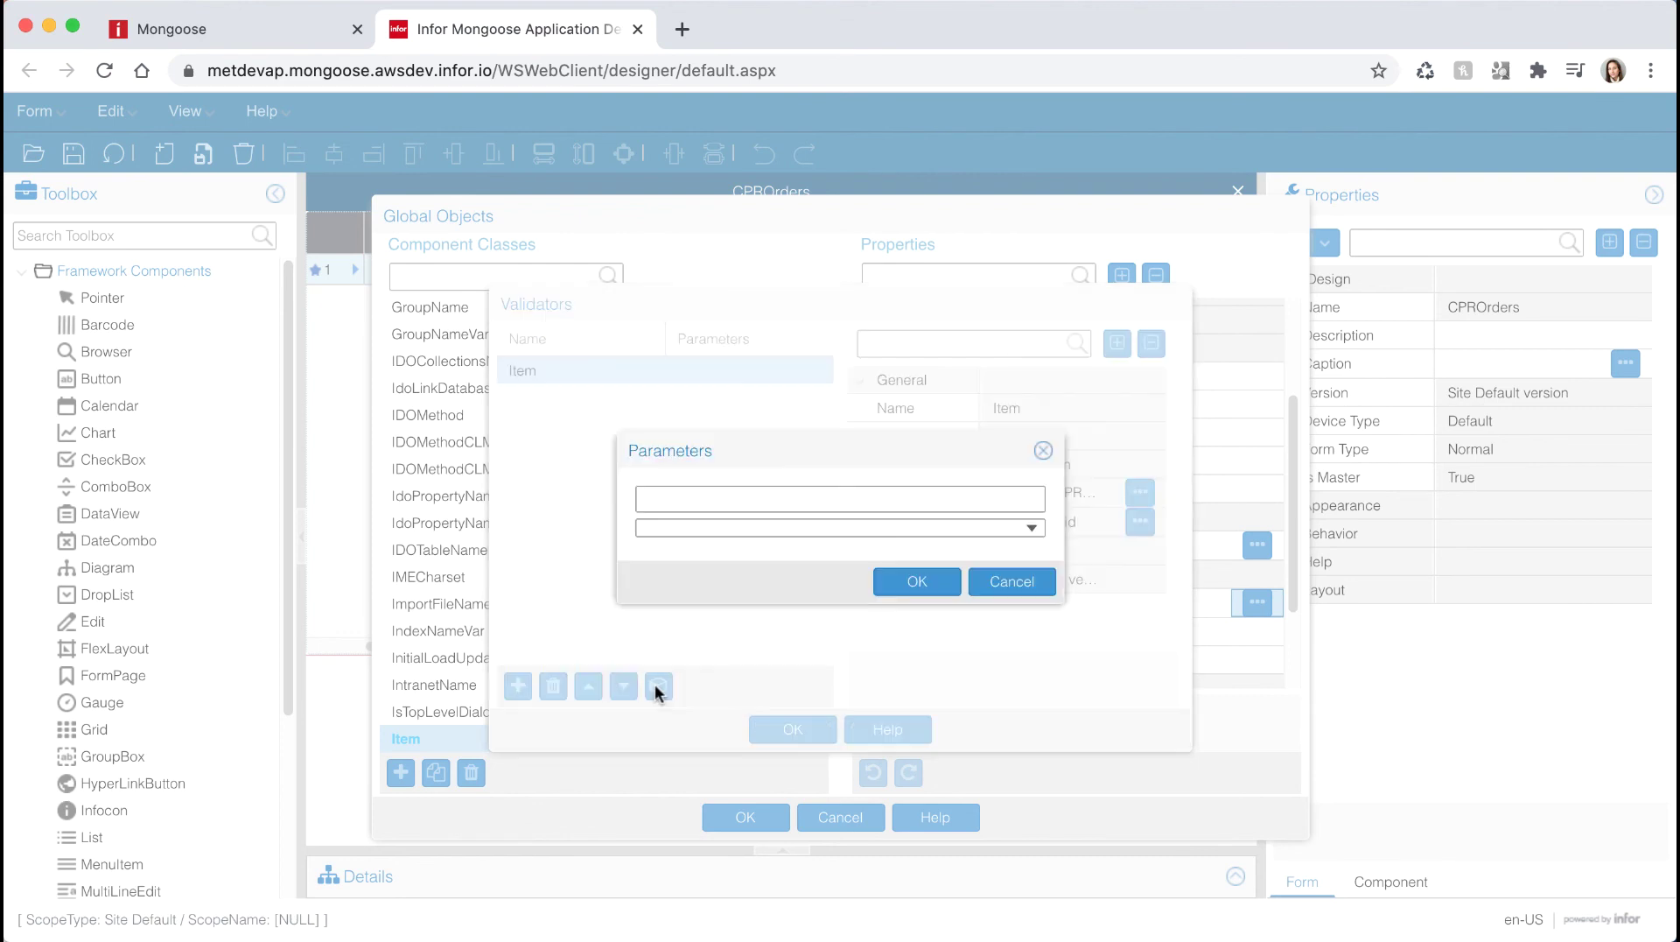
pyautogui.click(687, 502)
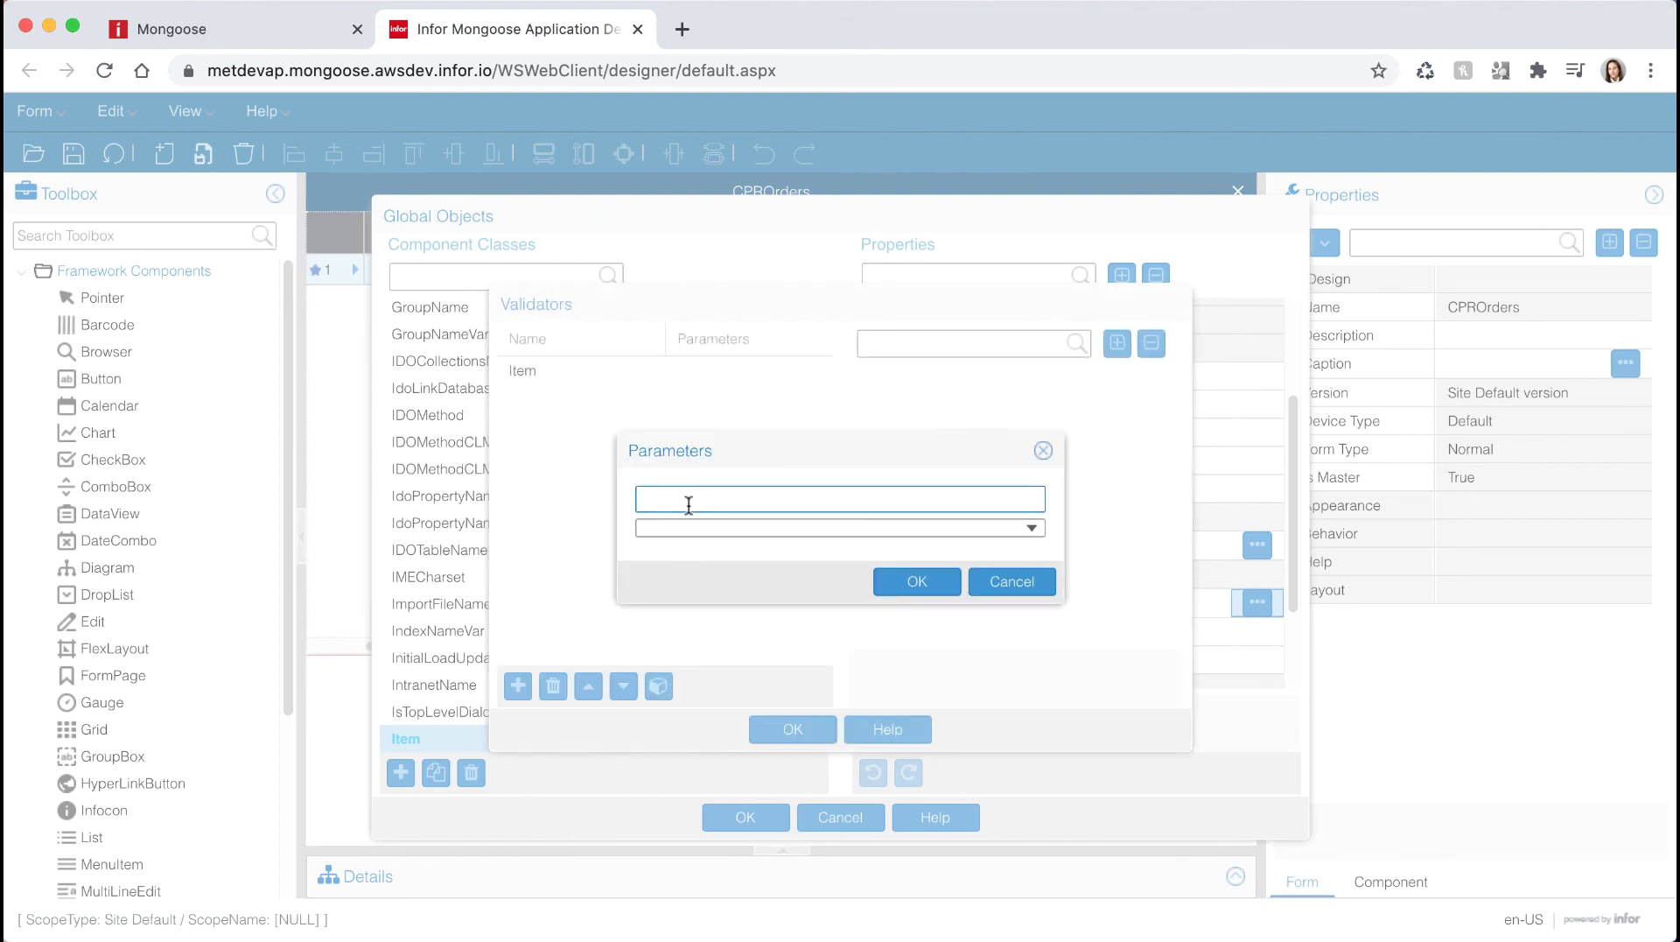
pyautogui.write('%1,%2')
pyautogui.click(920, 582)
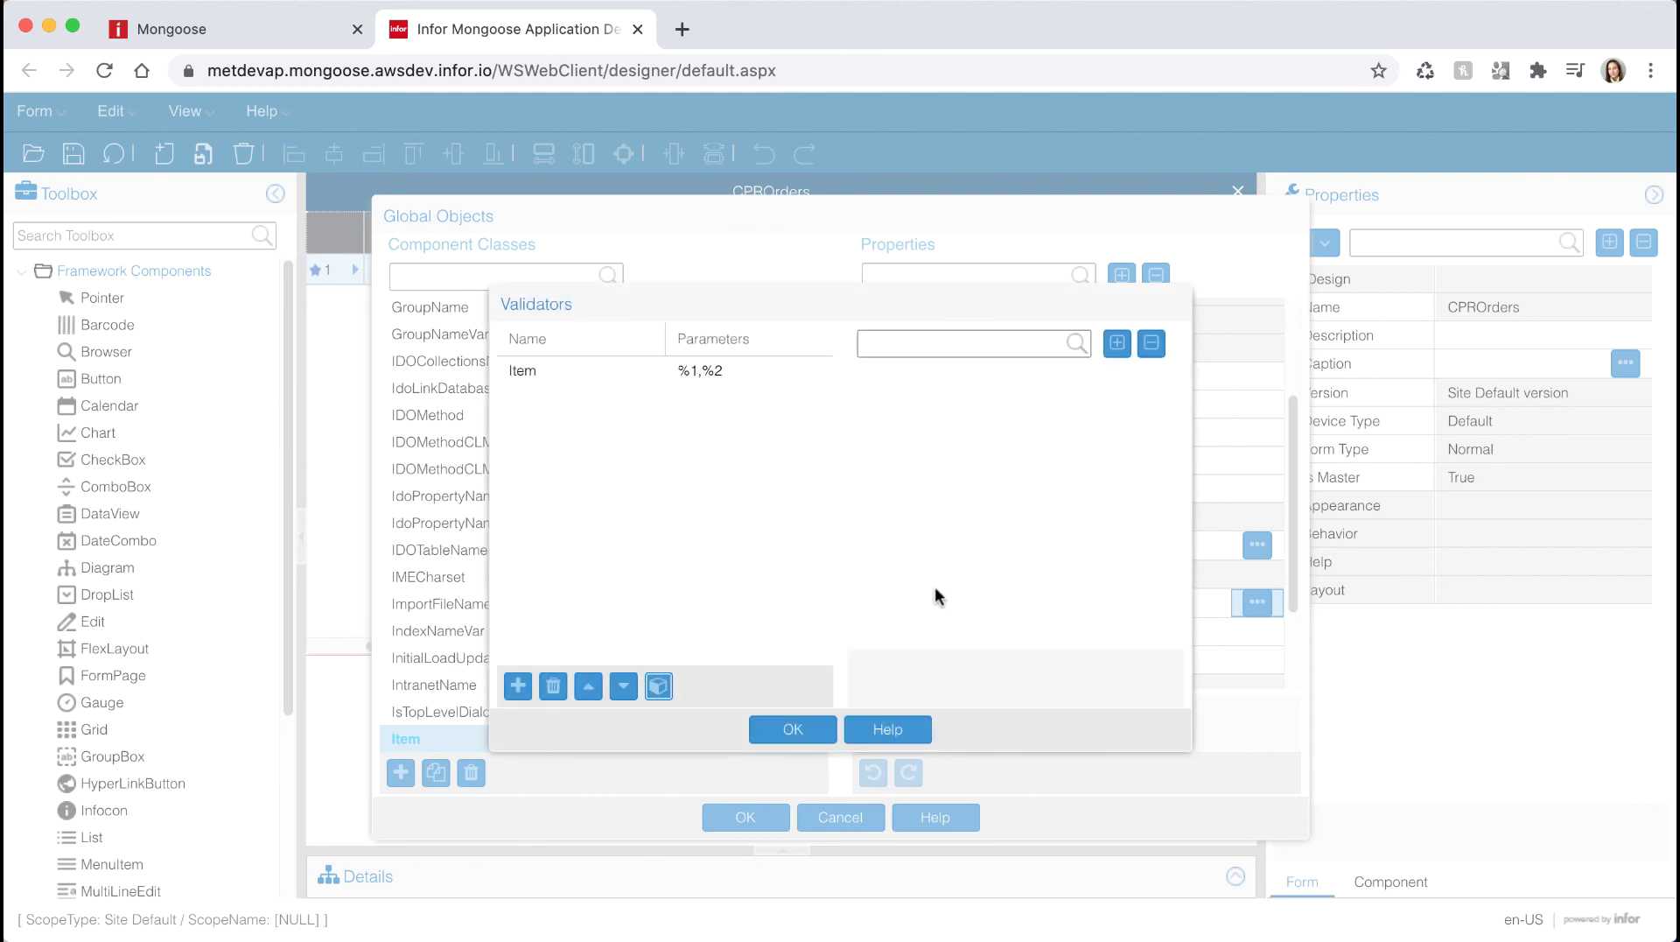
pyautogui.click(806, 729)
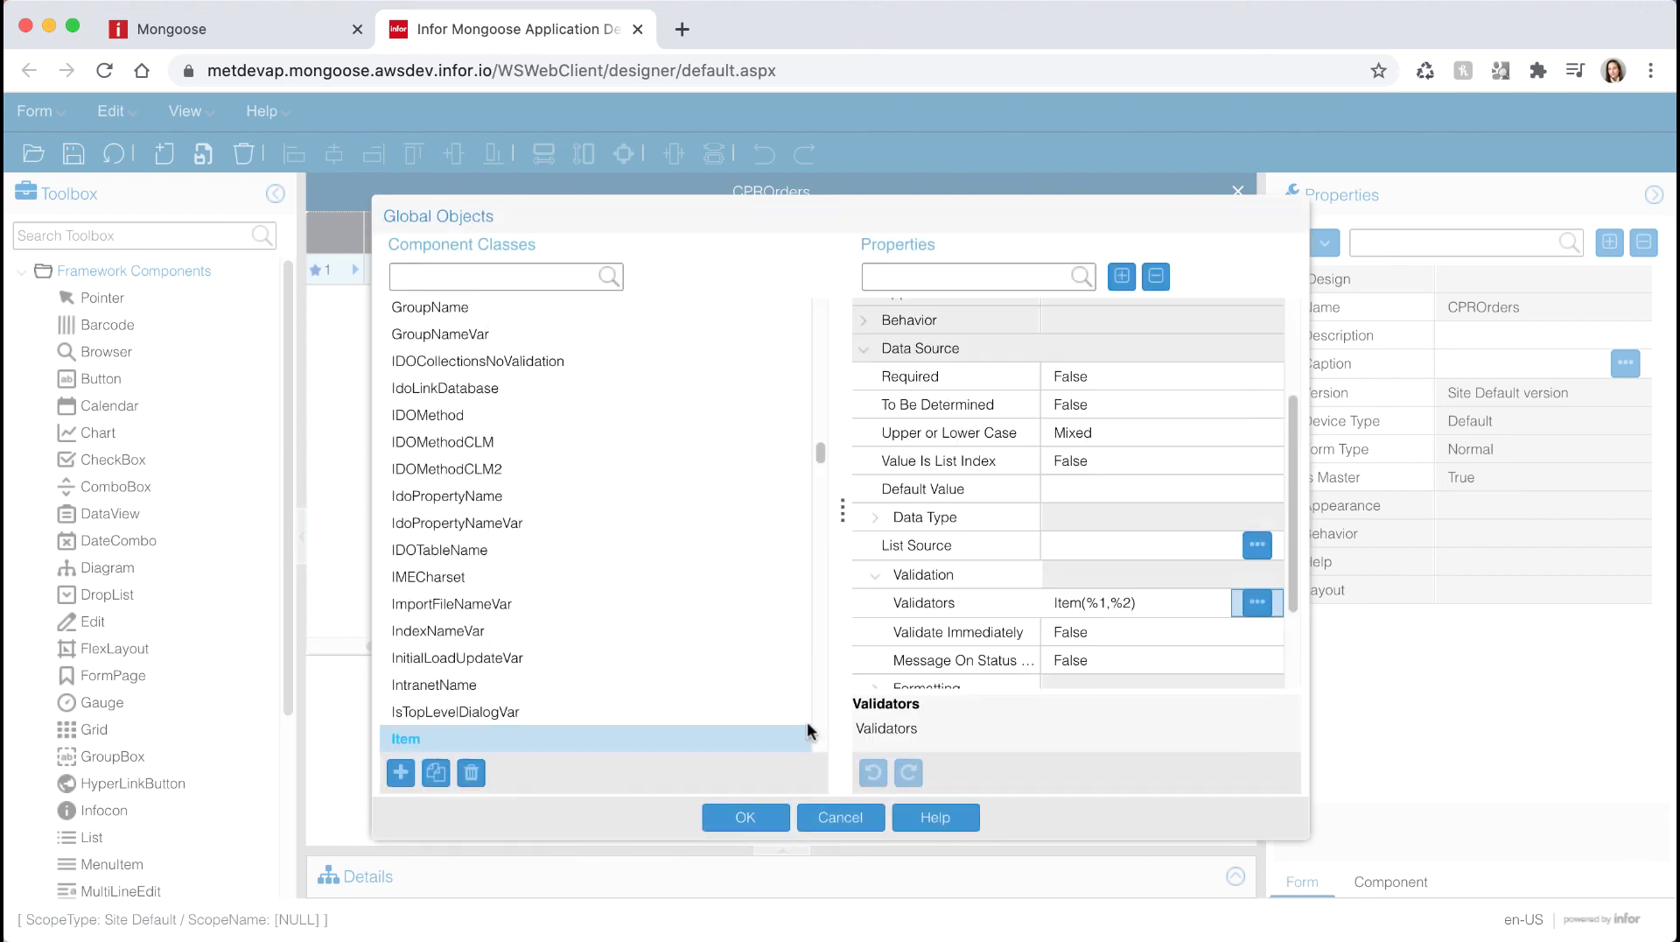
# Step: Set Validate Immediately to True for the Item component class
pyautogui.click(1062, 630)
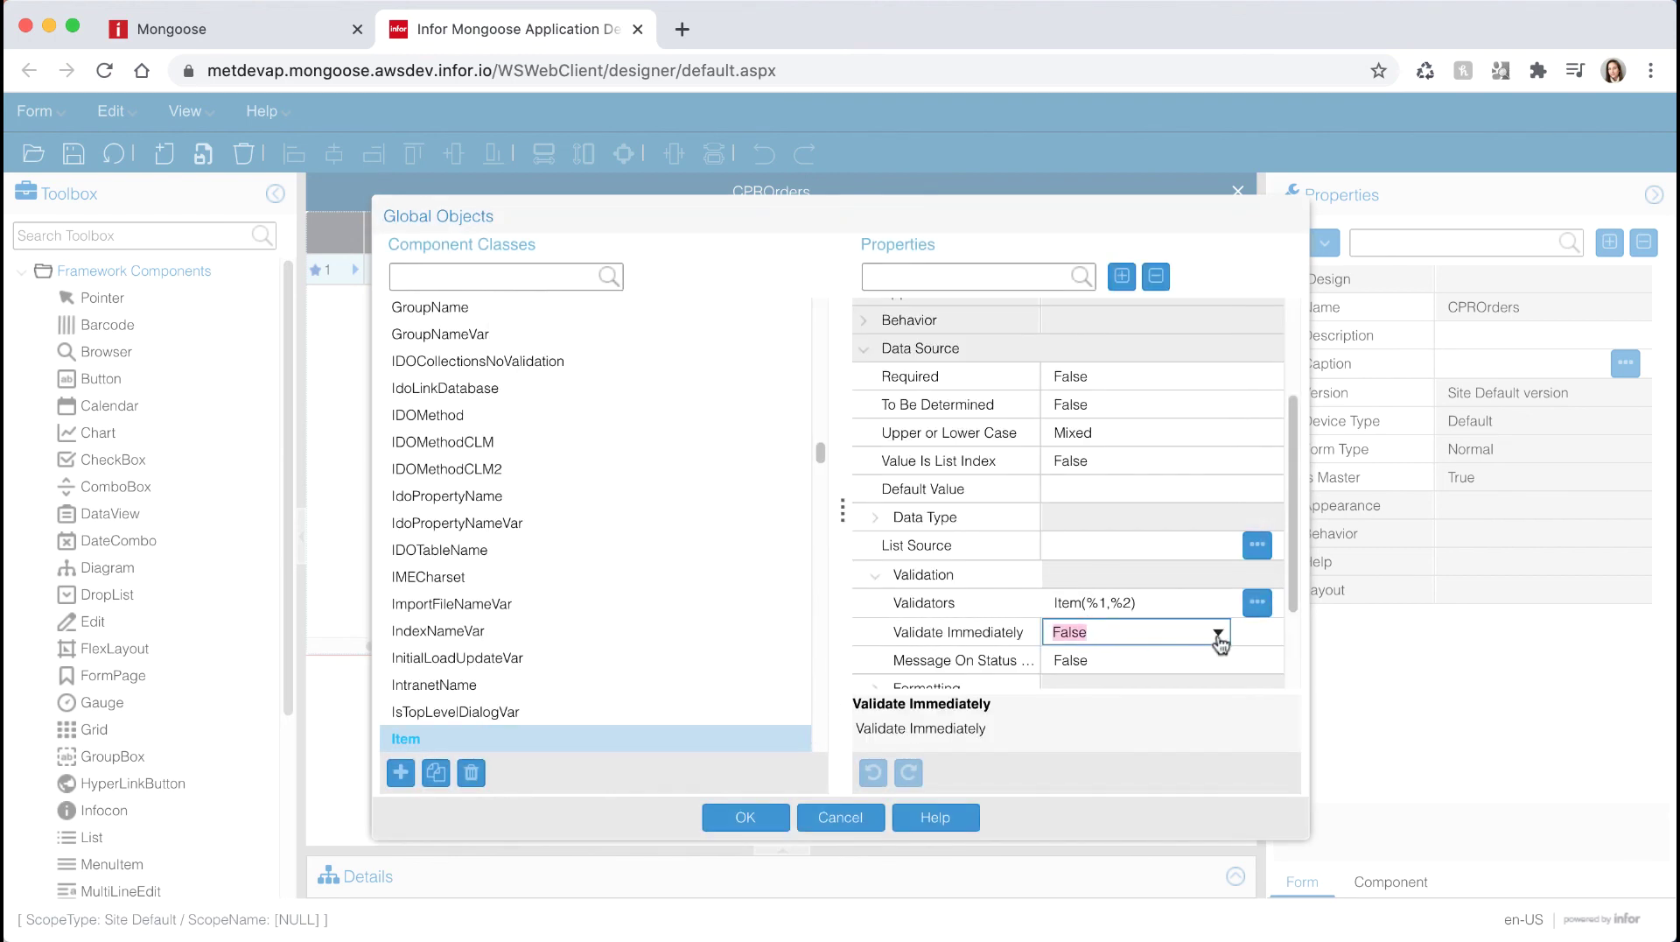
pyautogui.click(1218, 632)
pyautogui.click(1144, 670)
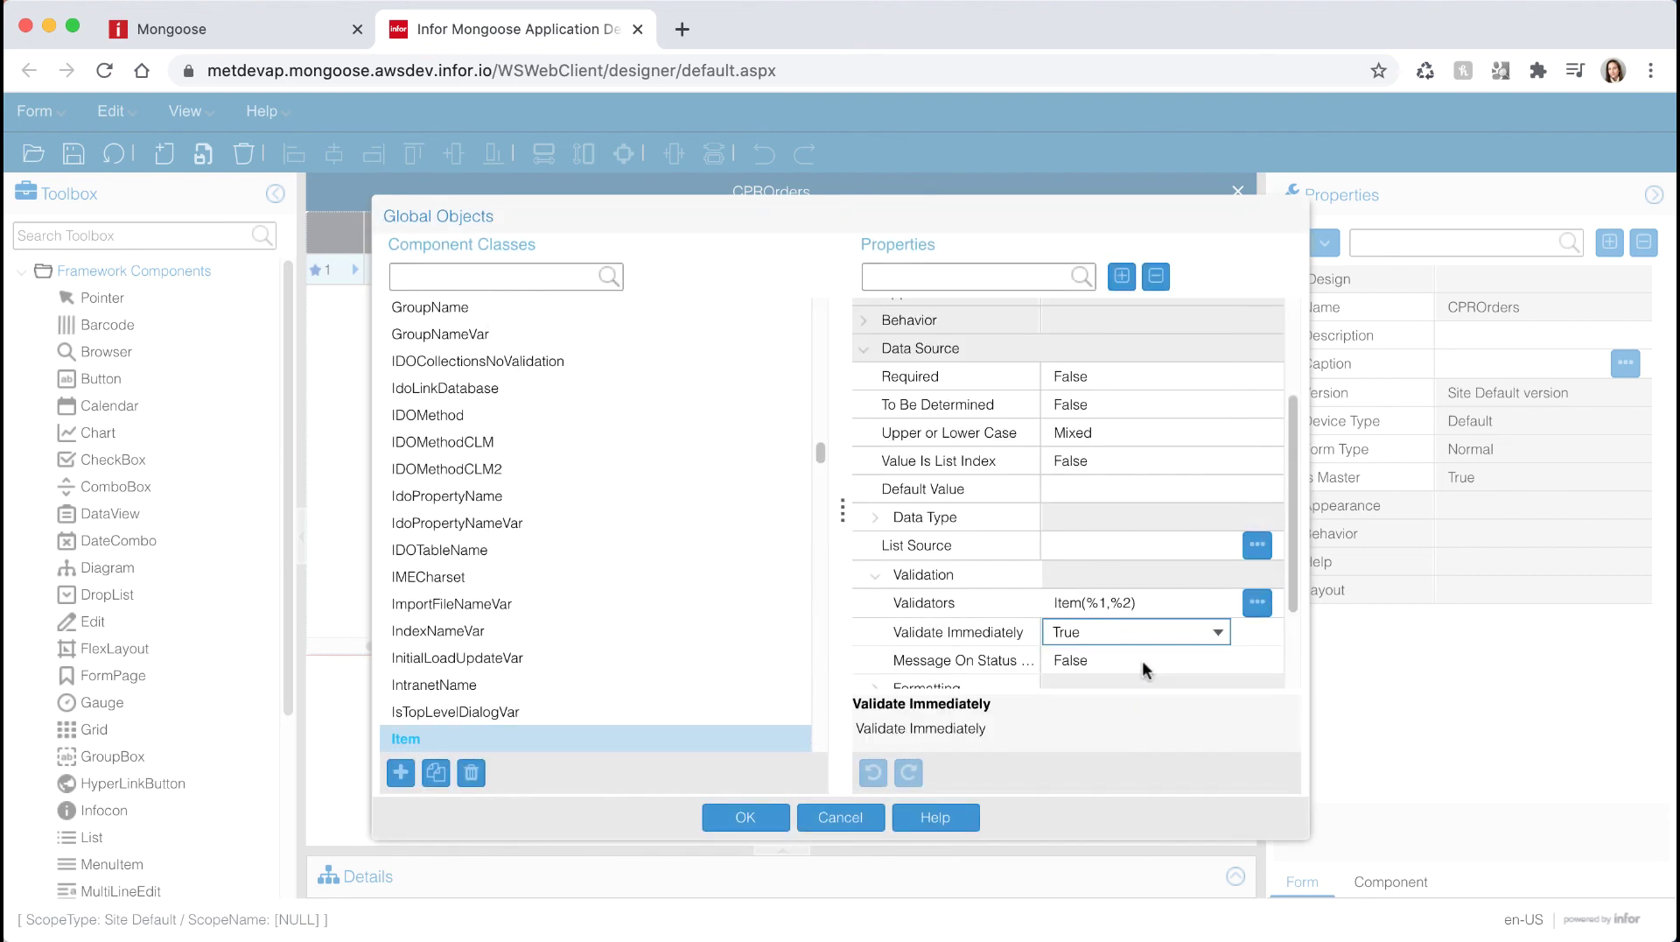
# Step: Define the Item component class's list source as an IDO Collection using the CPRItems IDO
pyautogui.click(1137, 545)
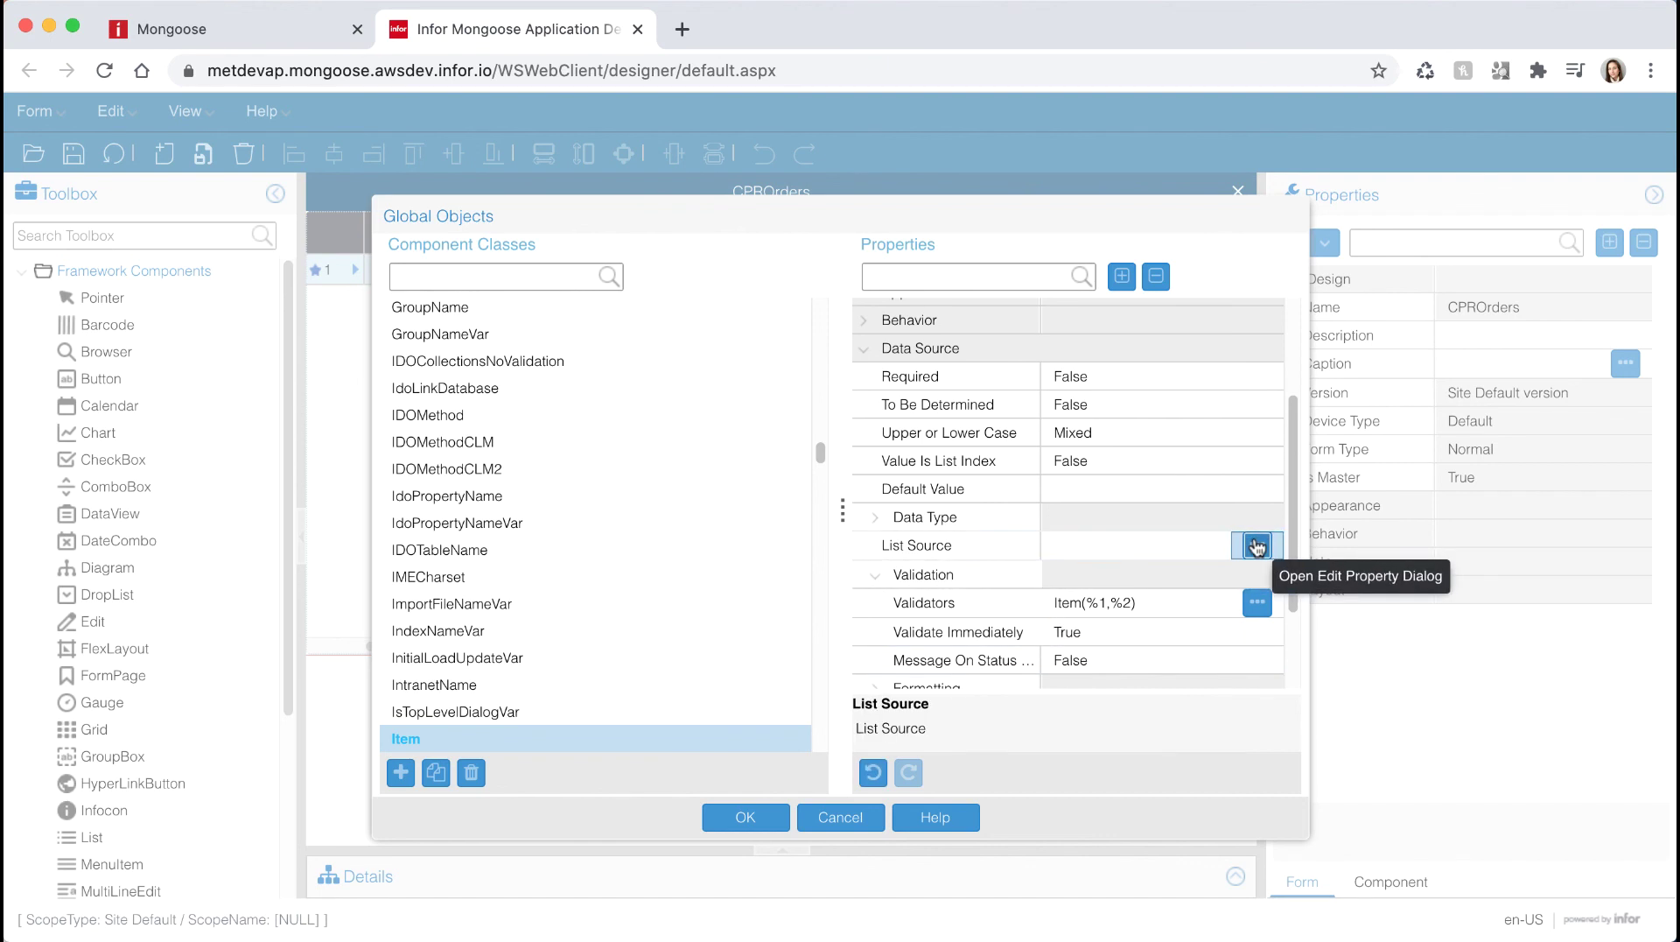
pyautogui.click(1256, 545)
pyautogui.click(681, 466)
pyautogui.click(613, 538)
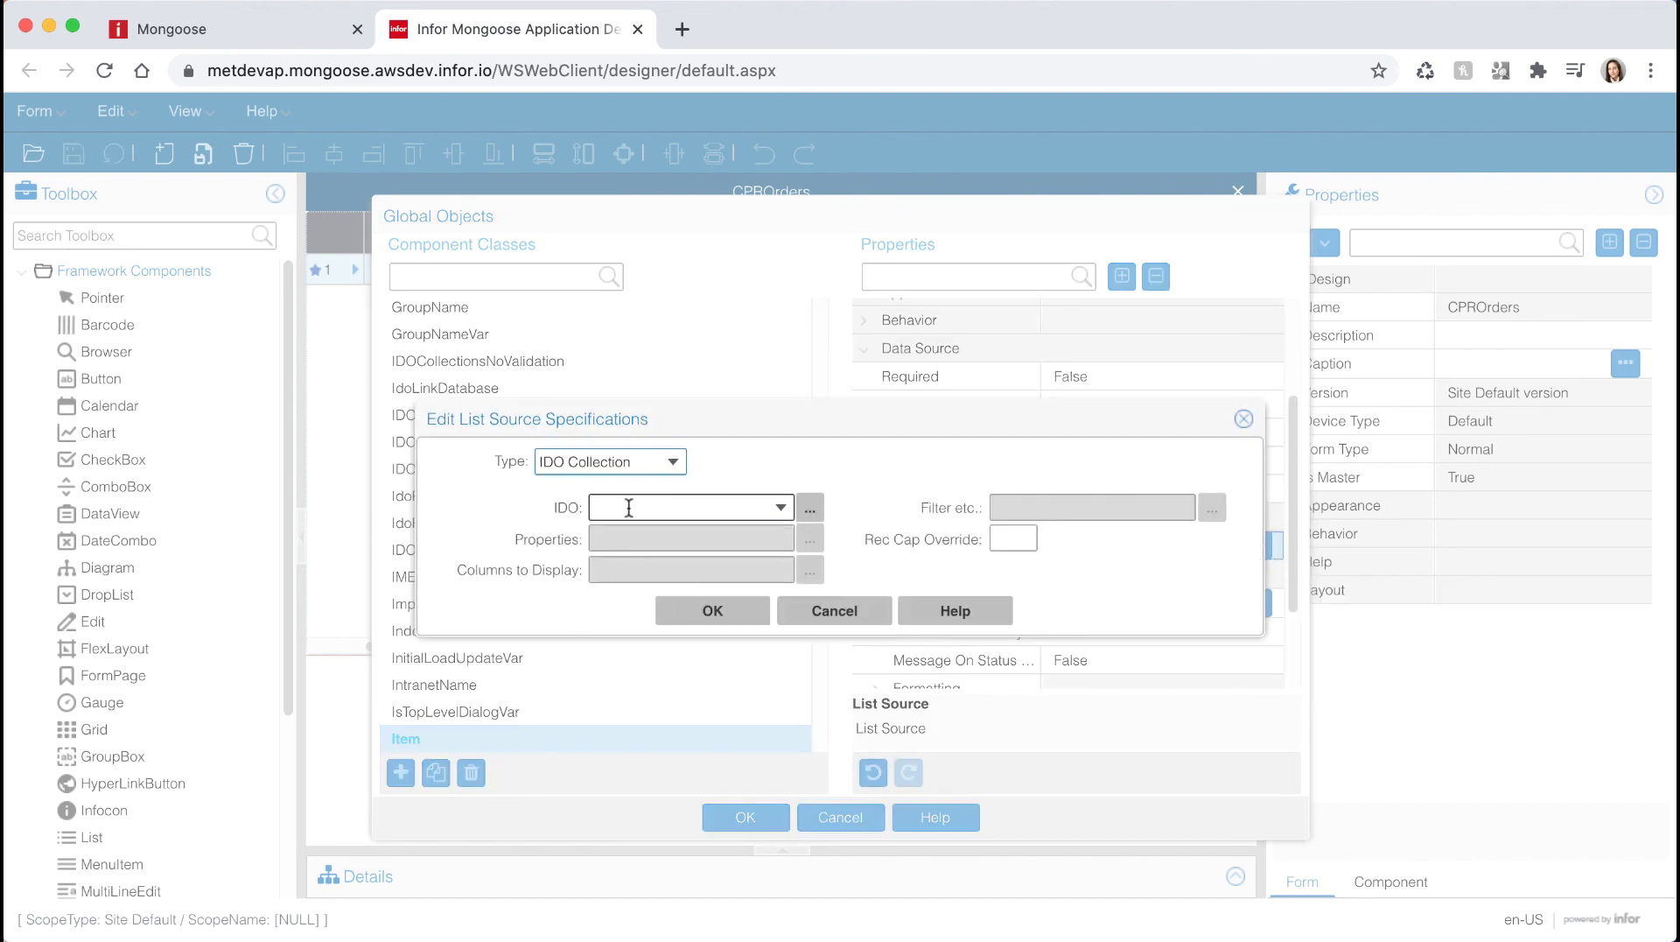
pyautogui.click(628, 506)
pyautogui.write('CPRIt*')
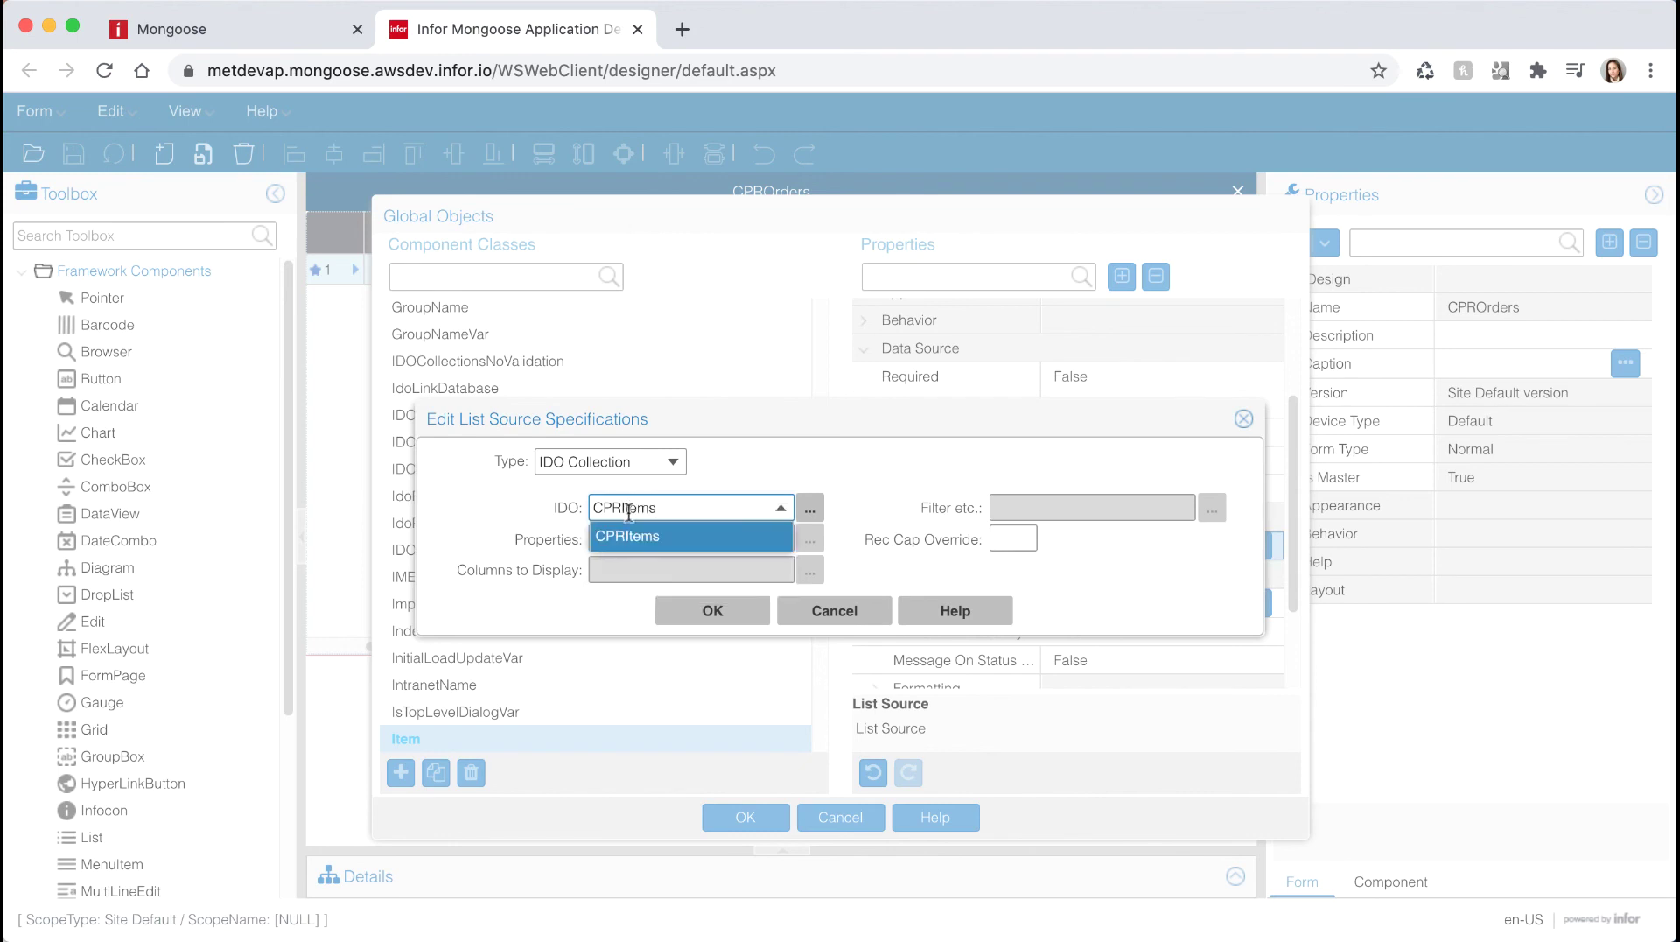
pyautogui.click(630, 535)
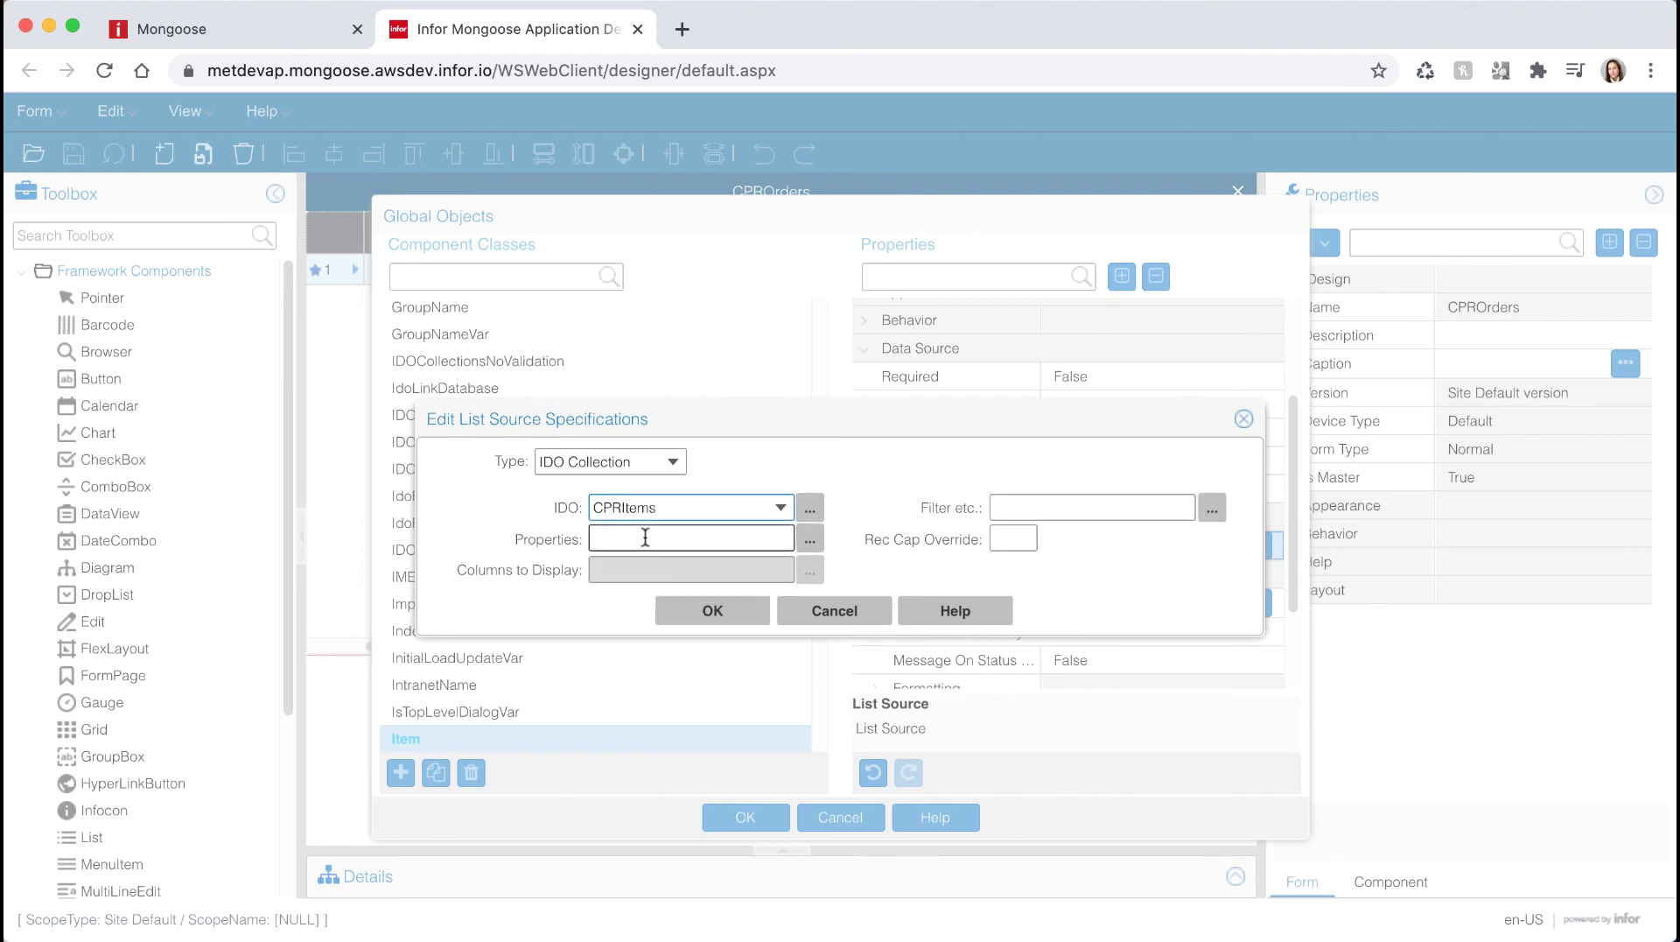
# Step: Add Item, Description and Cost as the list source's properties and accept the selection
pyautogui.click(810, 538)
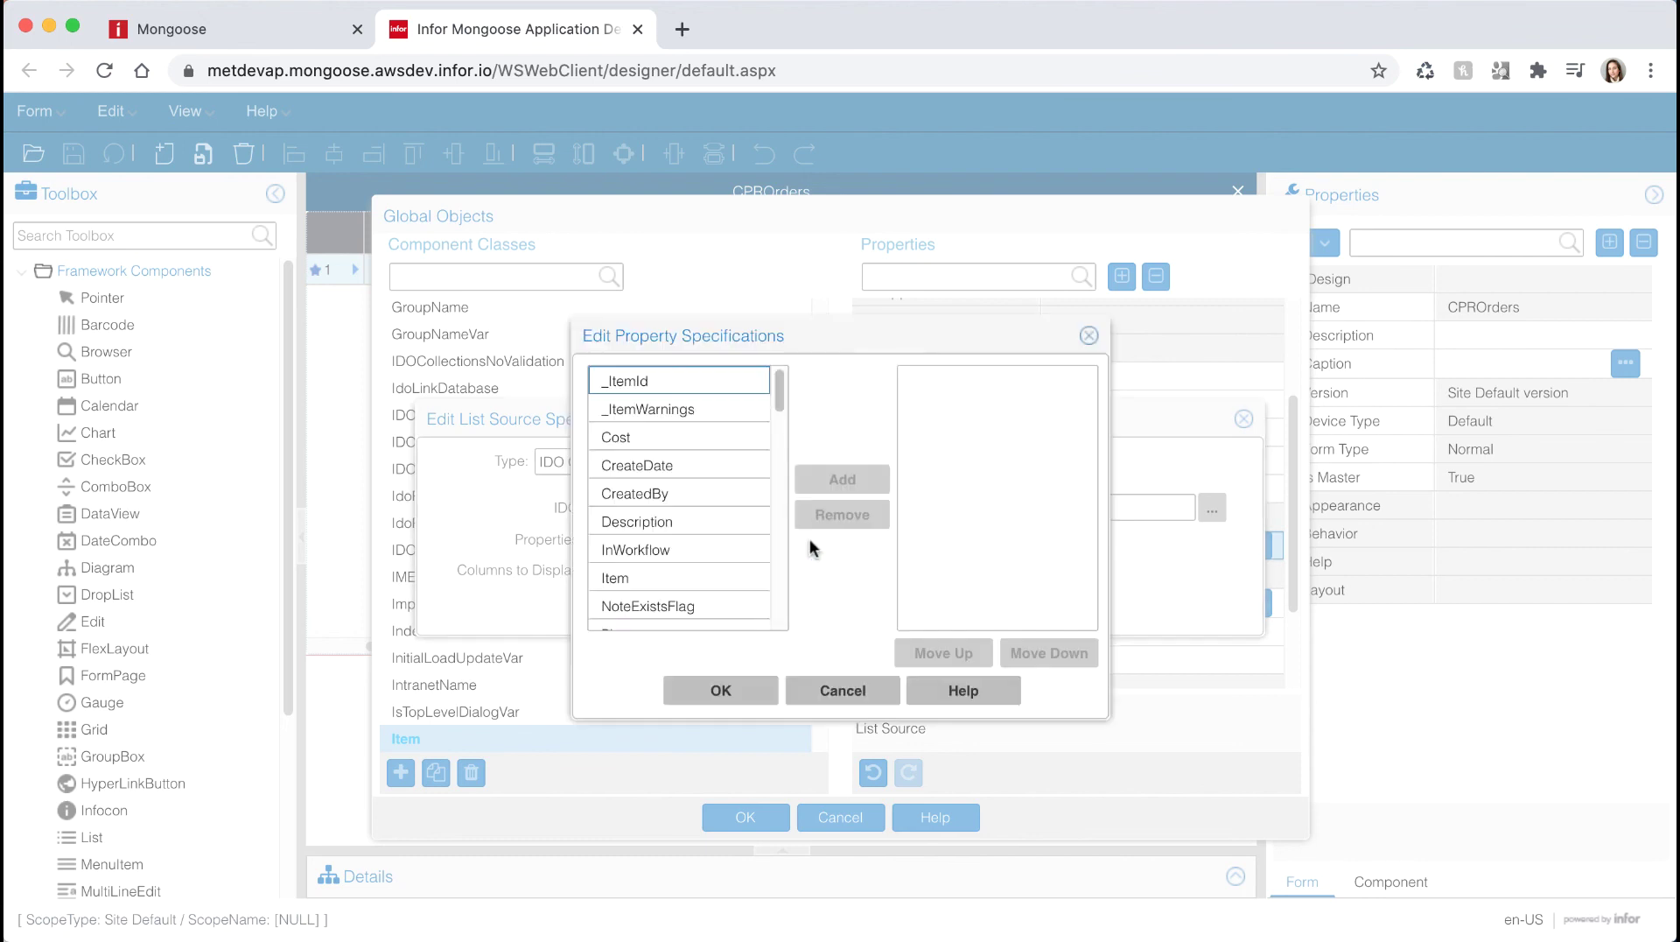
pyautogui.click(665, 577)
pyautogui.click(831, 478)
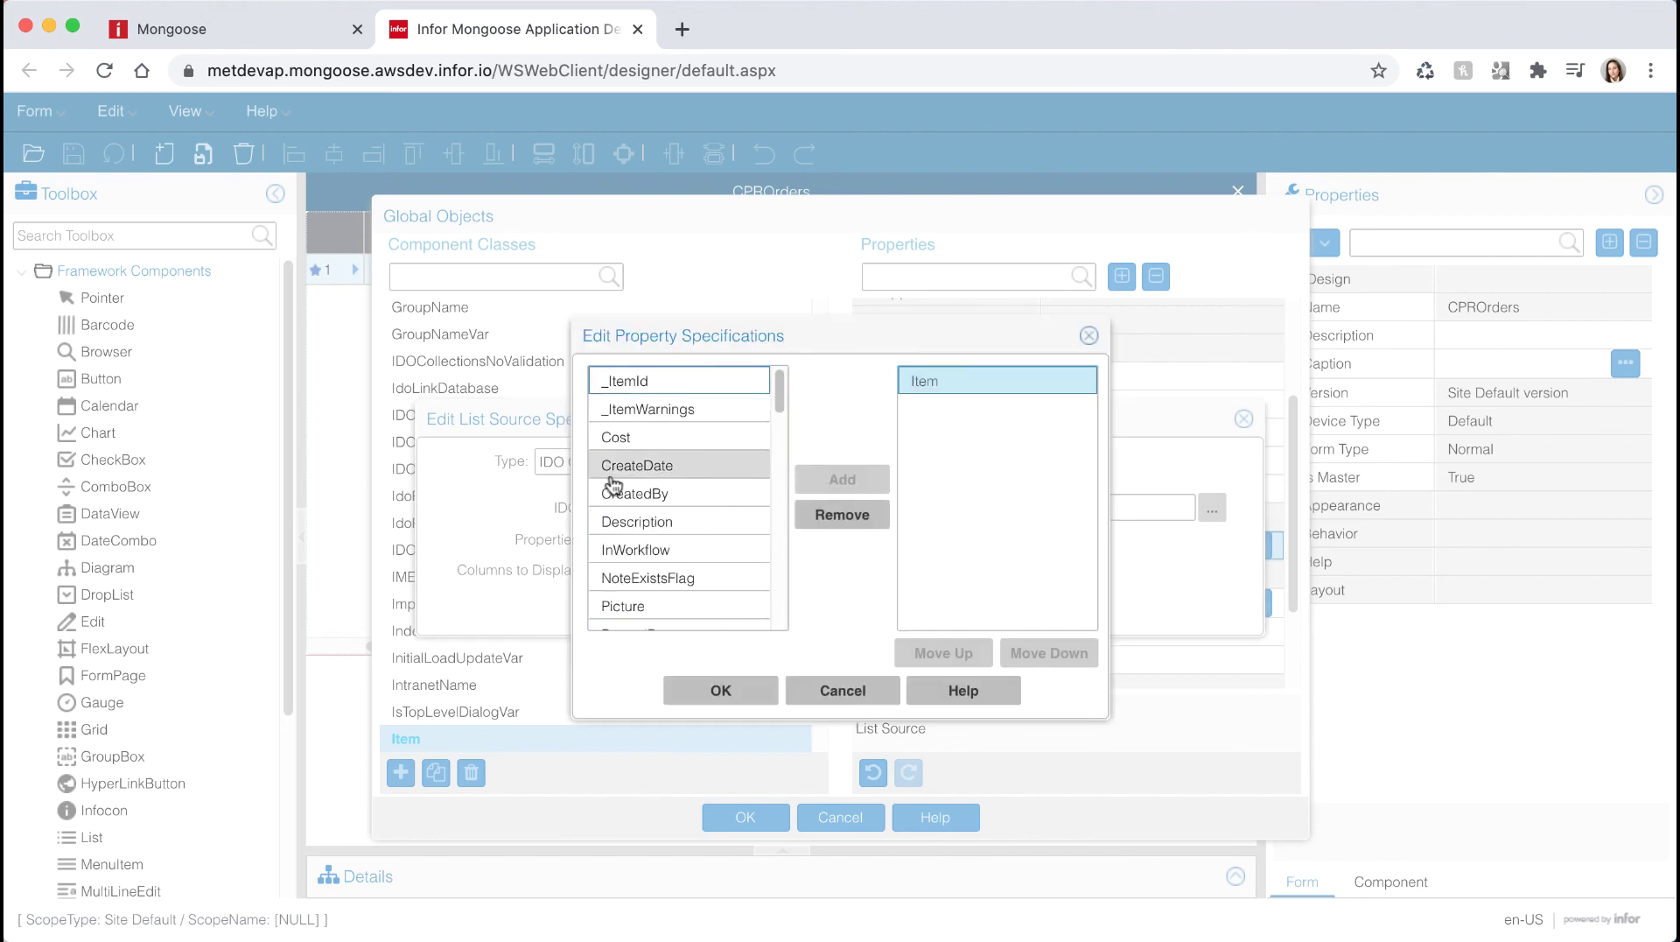
pyautogui.click(620, 525)
pyautogui.click(821, 479)
pyautogui.click(732, 437)
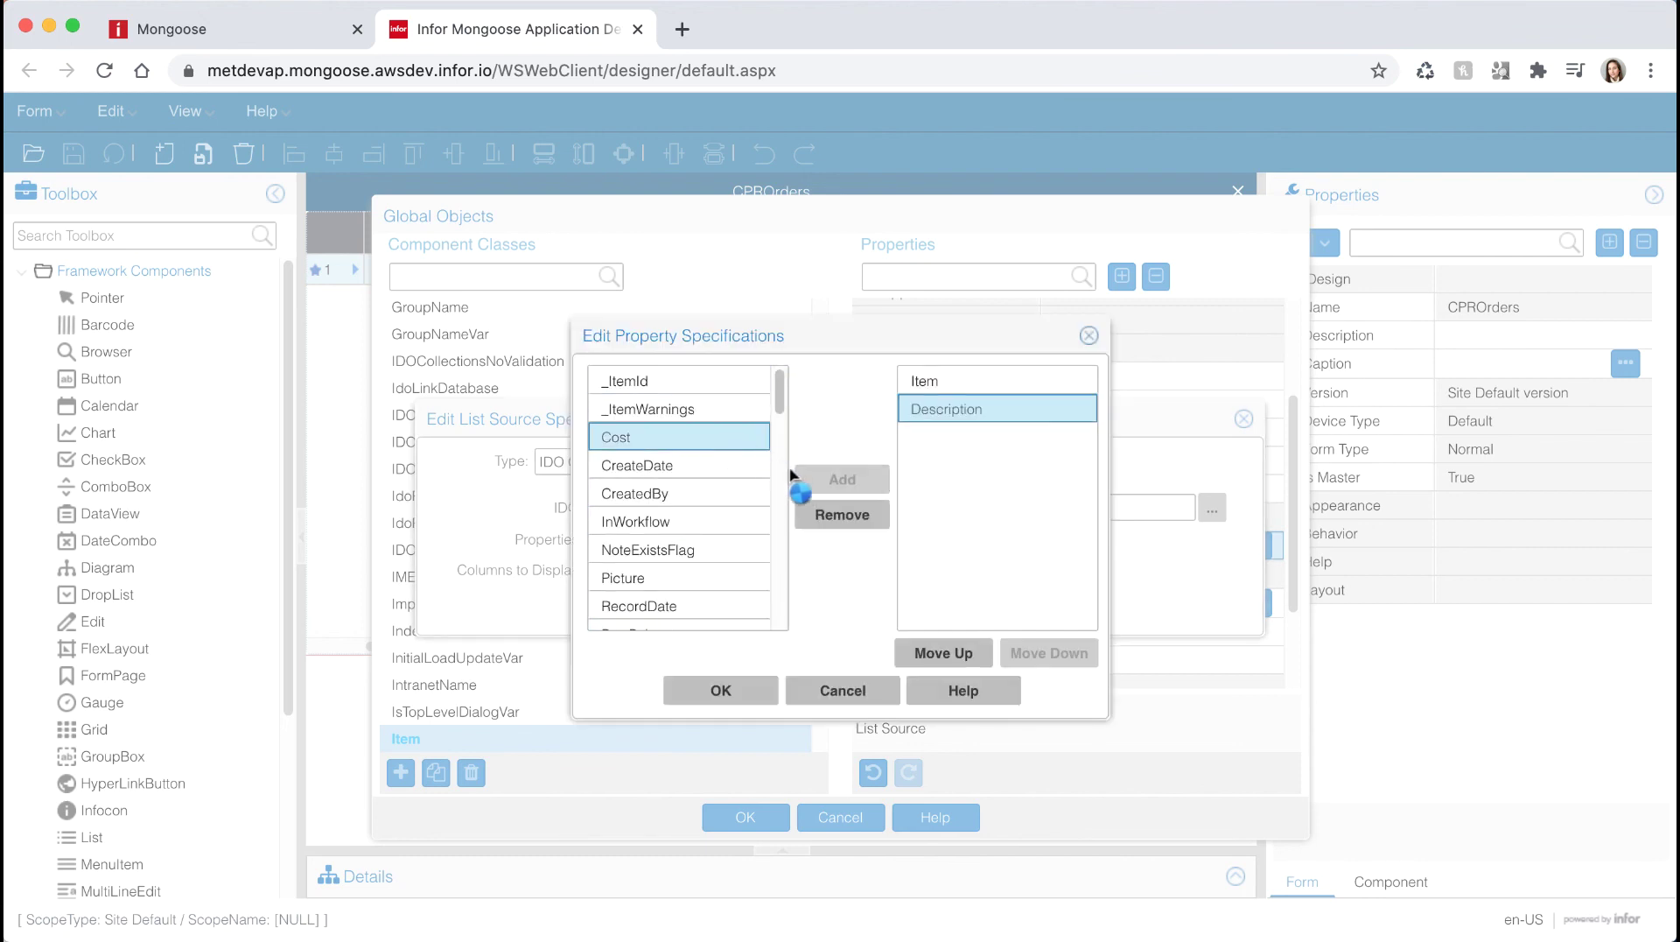
pyautogui.click(742, 690)
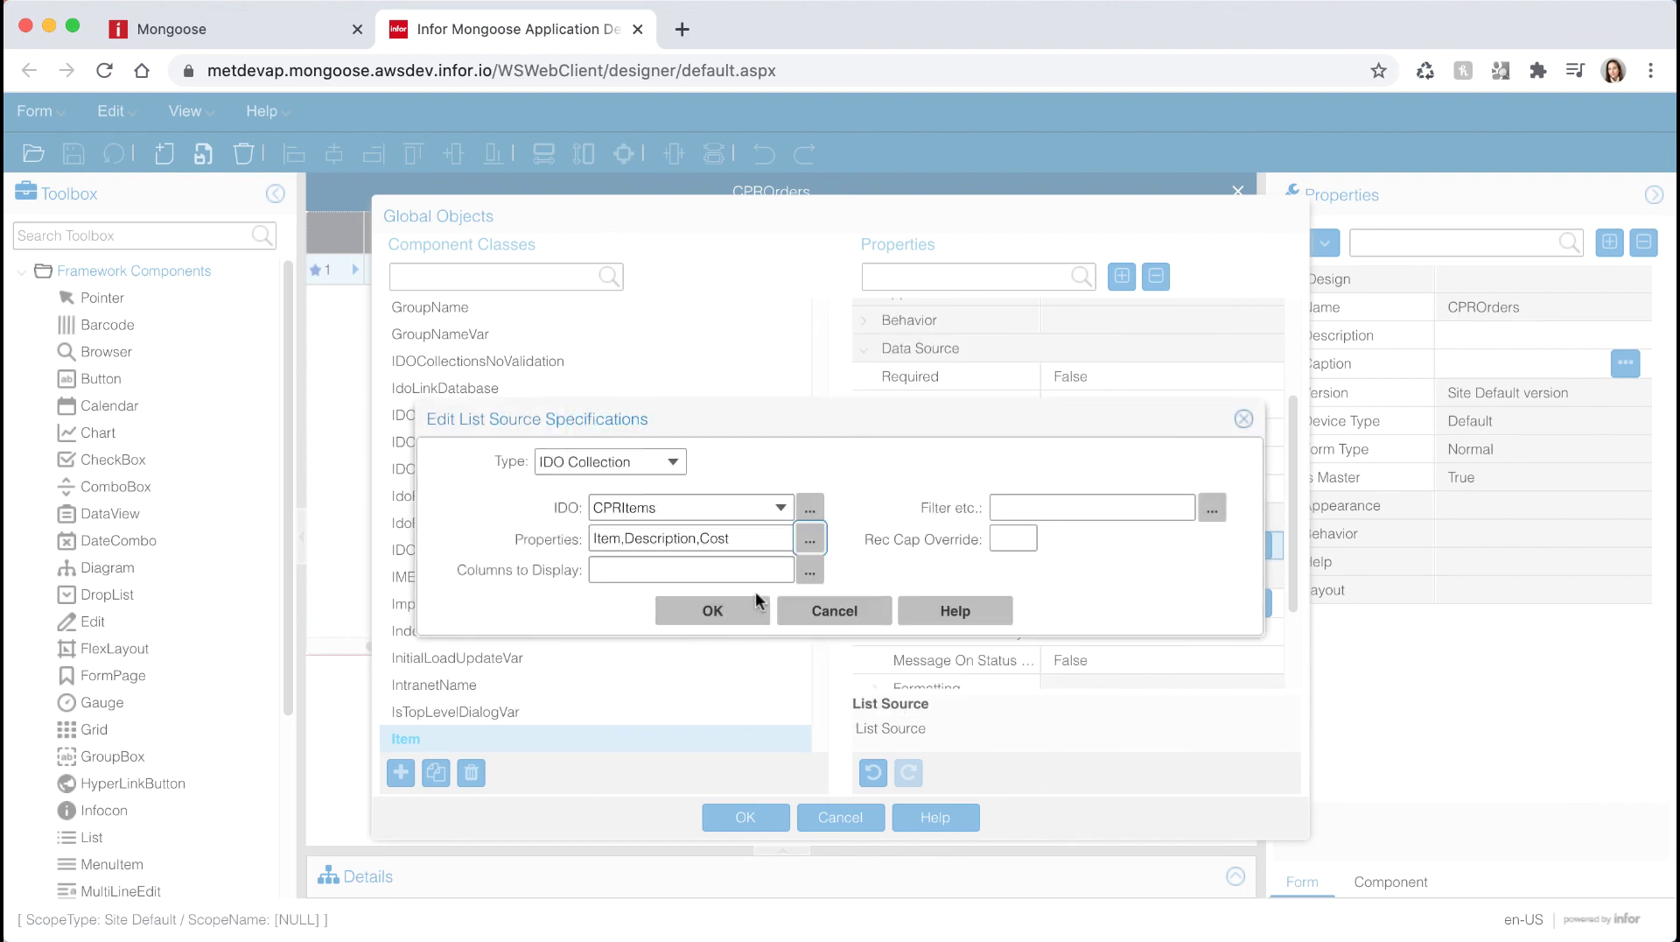
# Step: Select Item and Description as the list's display columns, then accept the list source and the global component class changes
pyautogui.click(807, 571)
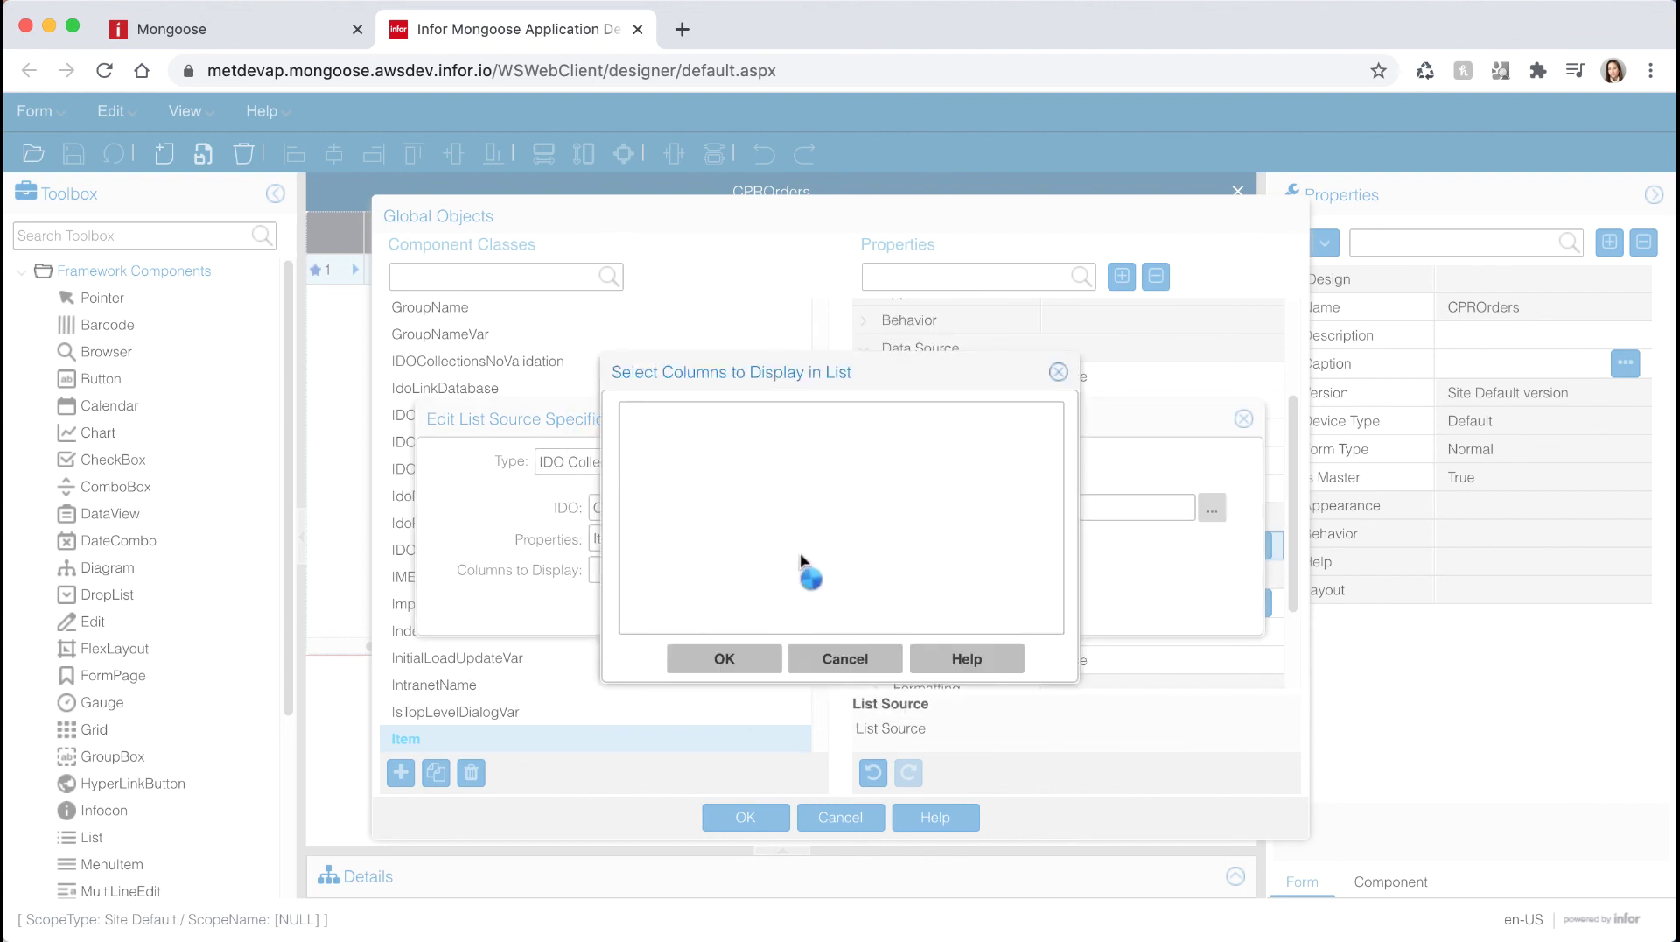
pyautogui.moveTo(668, 423); pyautogui.dragTo(672, 448)
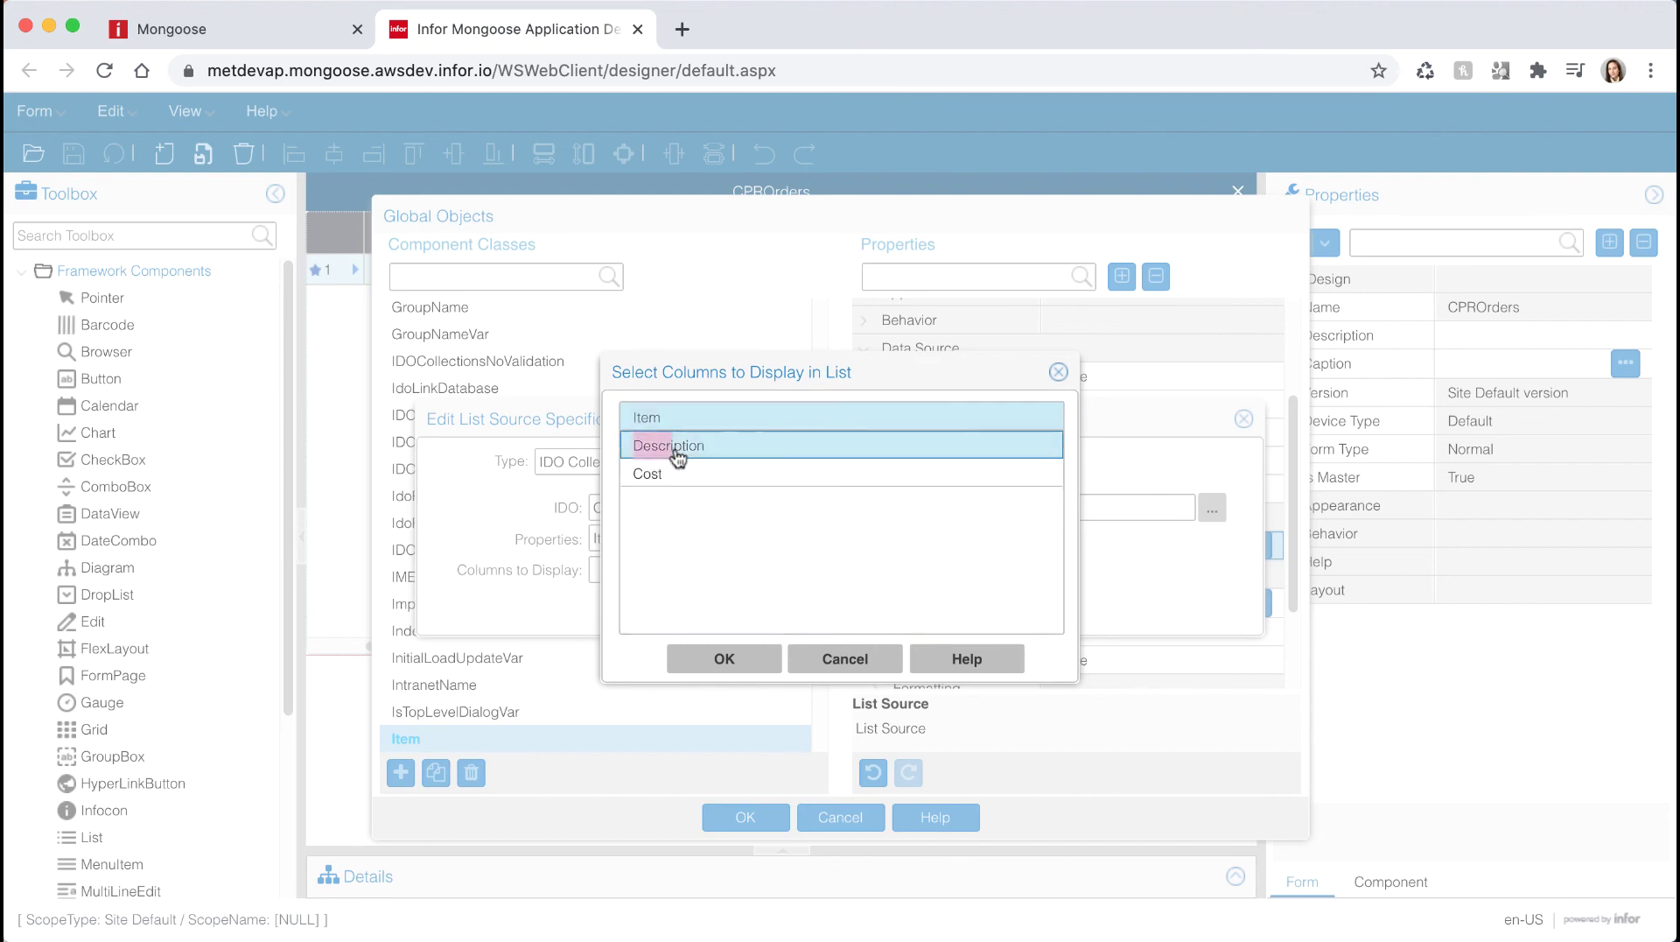
pyautogui.click(714, 663)
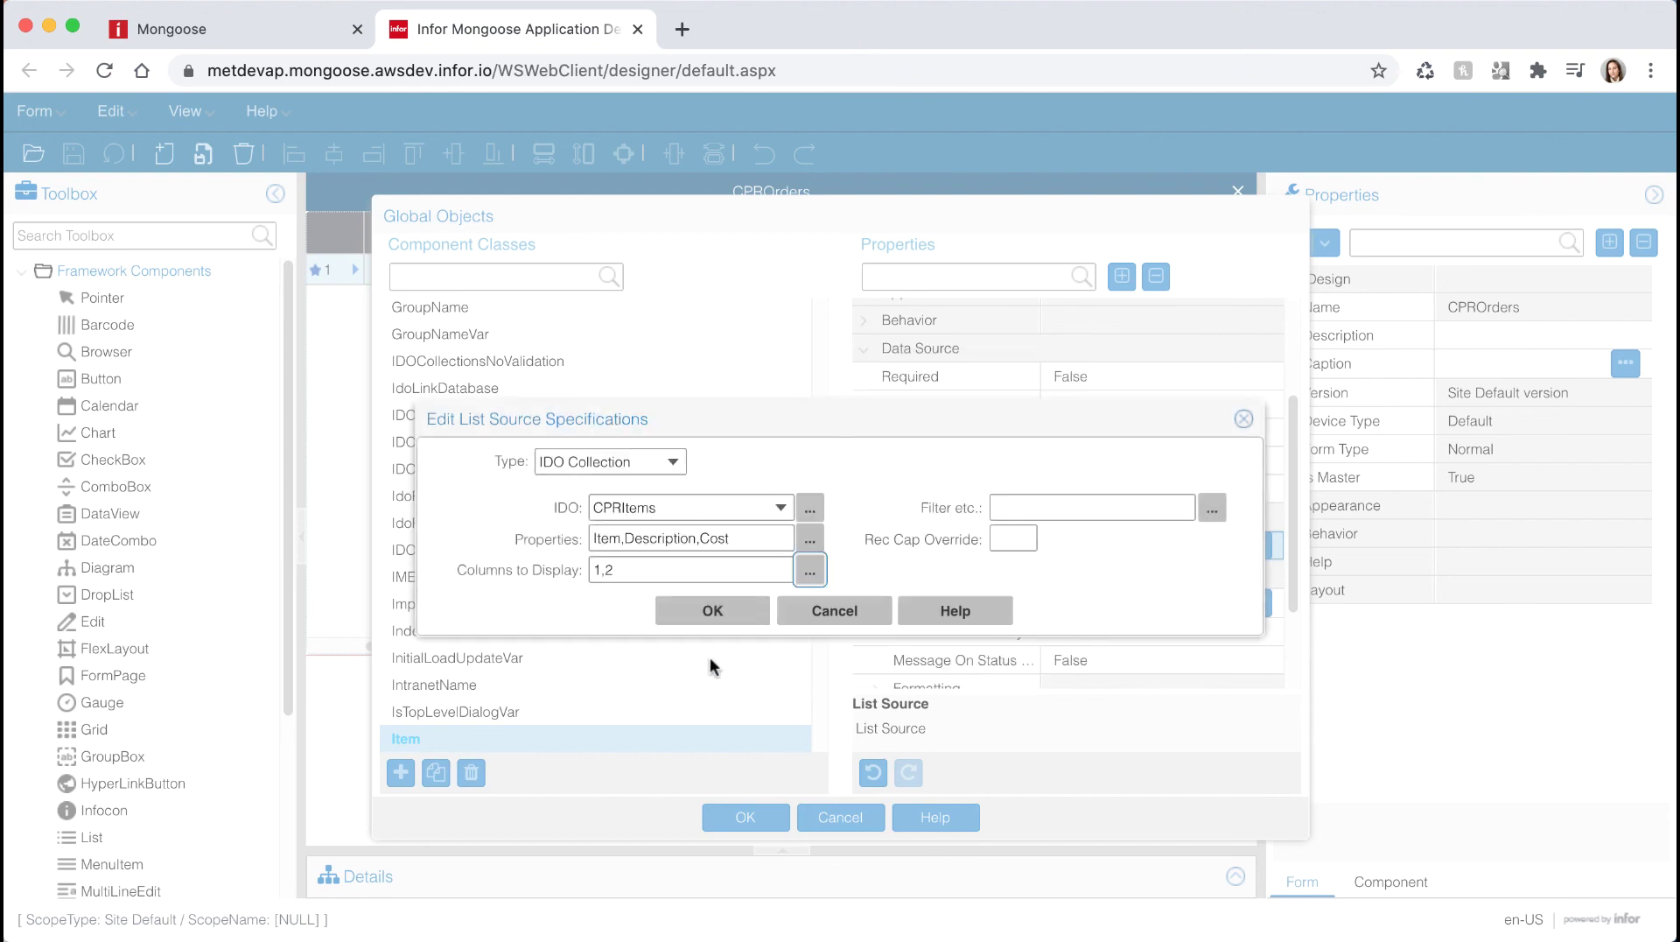
pyautogui.click(712, 613)
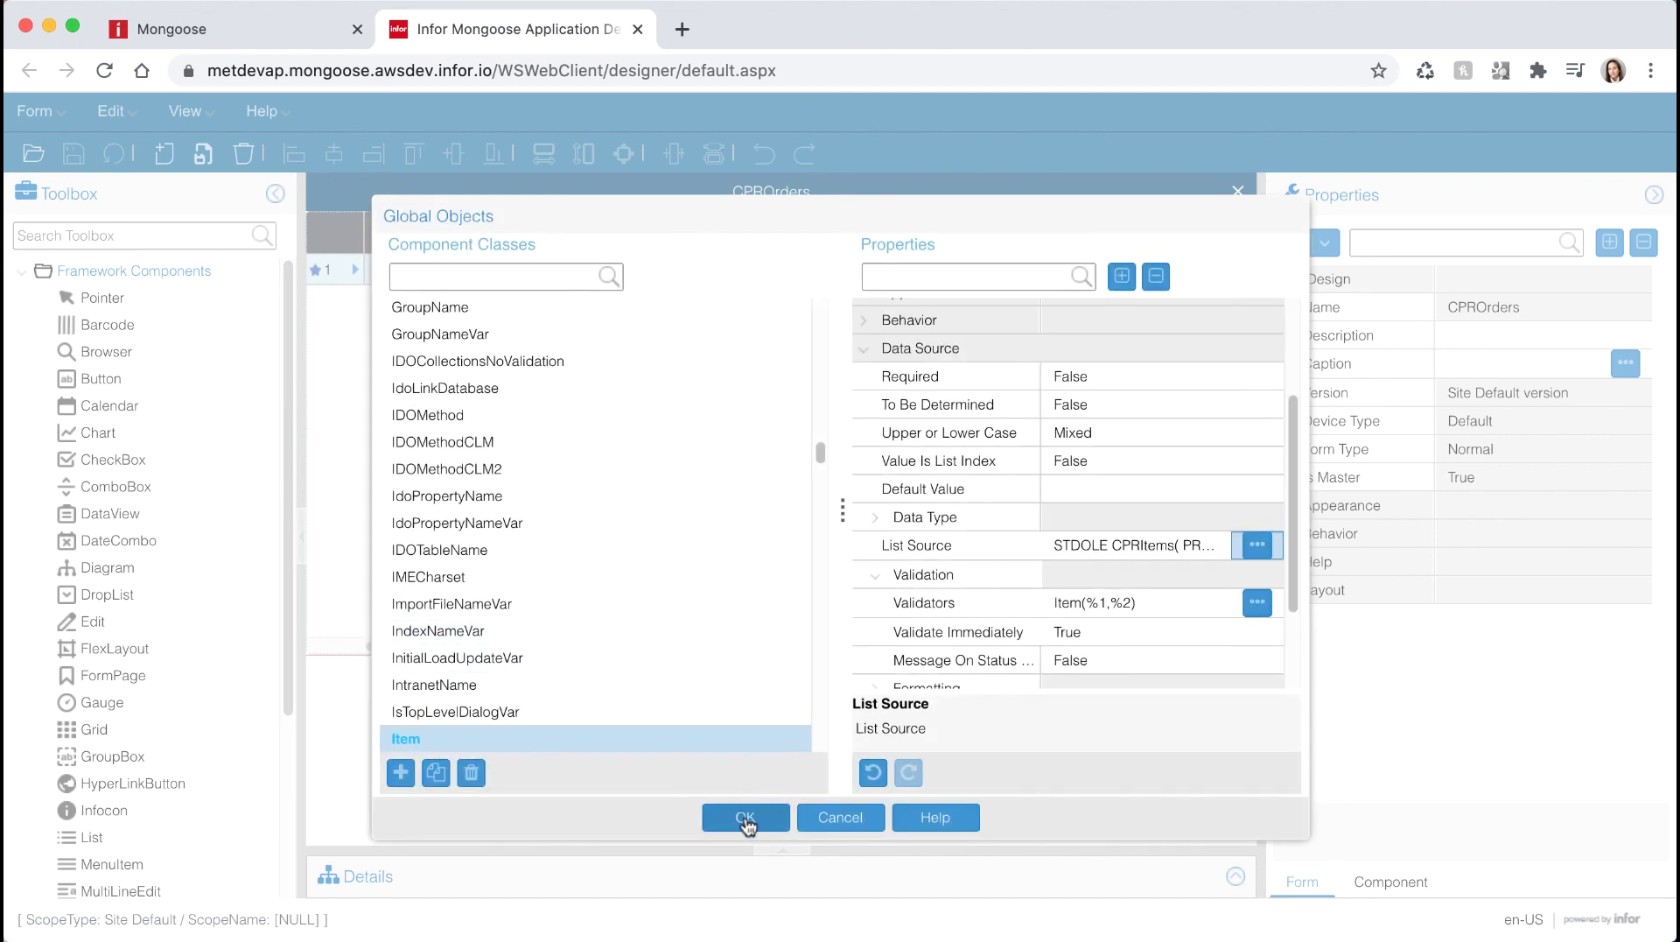
pyautogui.click(745, 820)
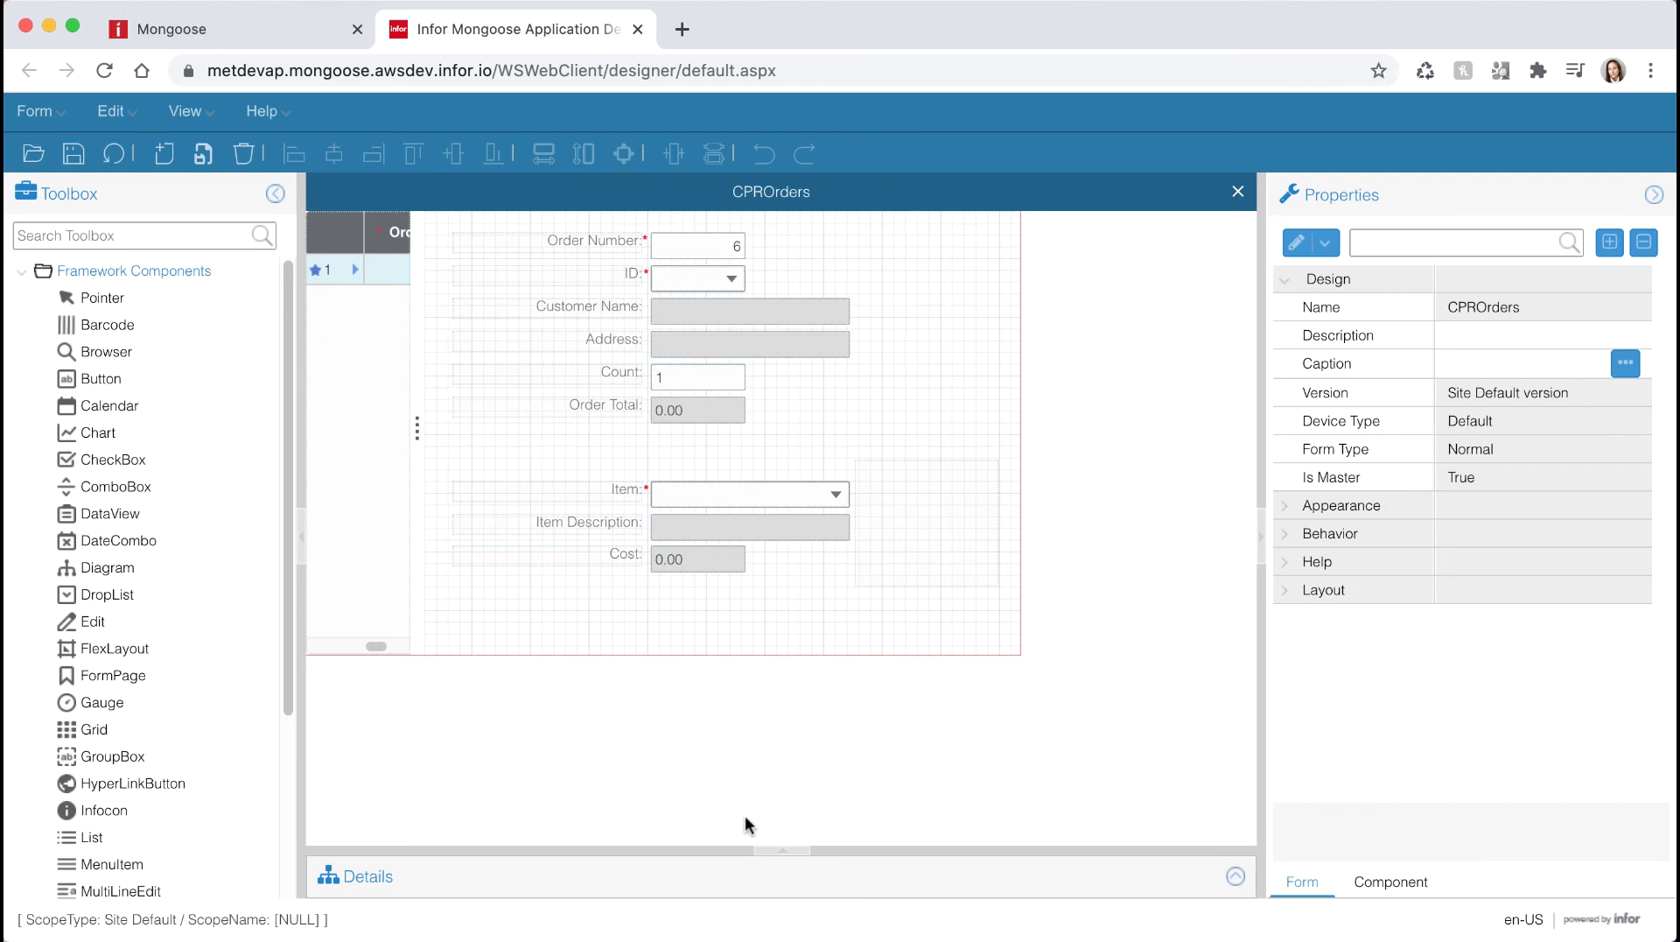
# Step: Assign the Item component class to the form's Item combo box
pyautogui.click(700, 500)
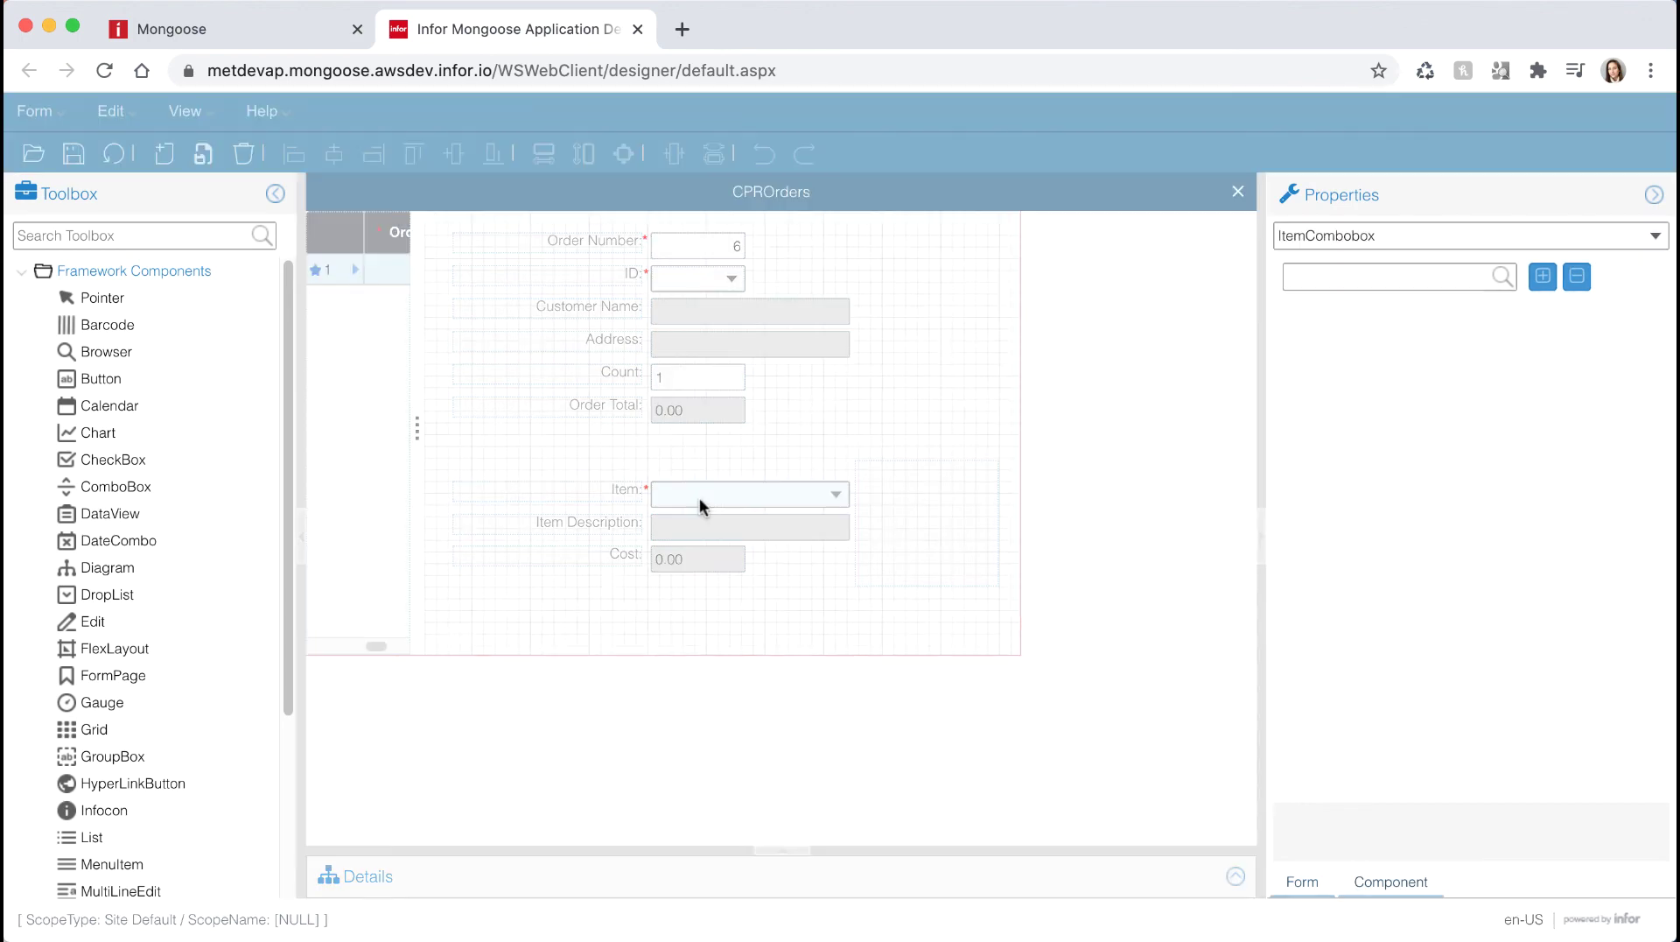
pyautogui.click(1282, 625)
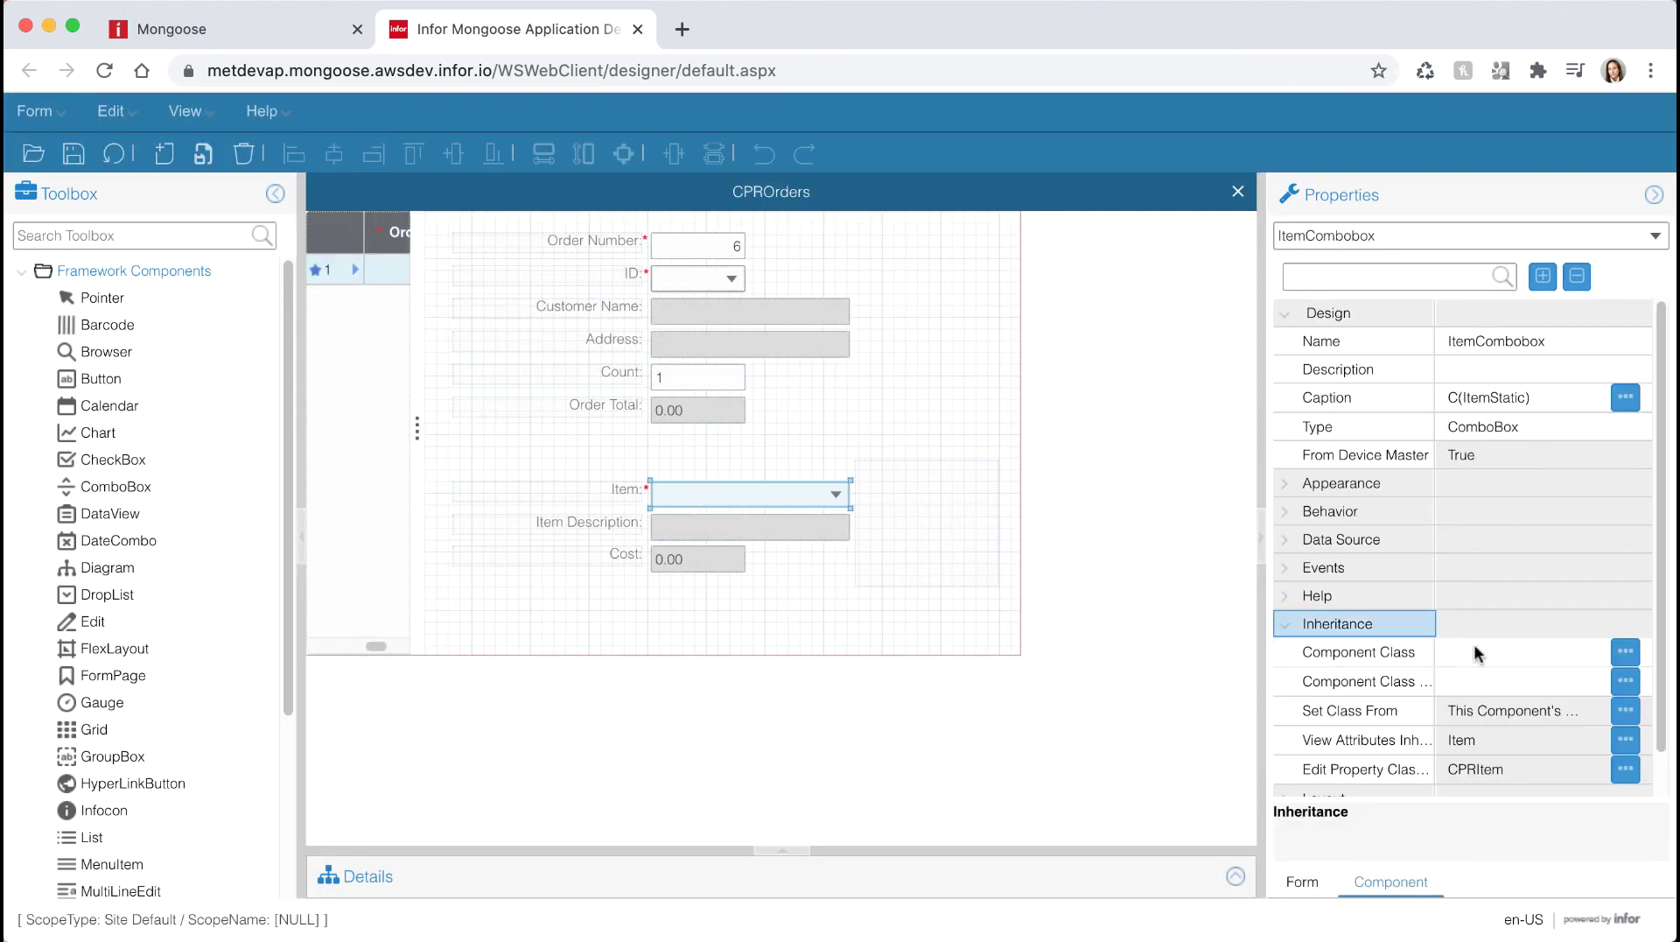
pyautogui.click(1514, 651)
pyautogui.write('I')
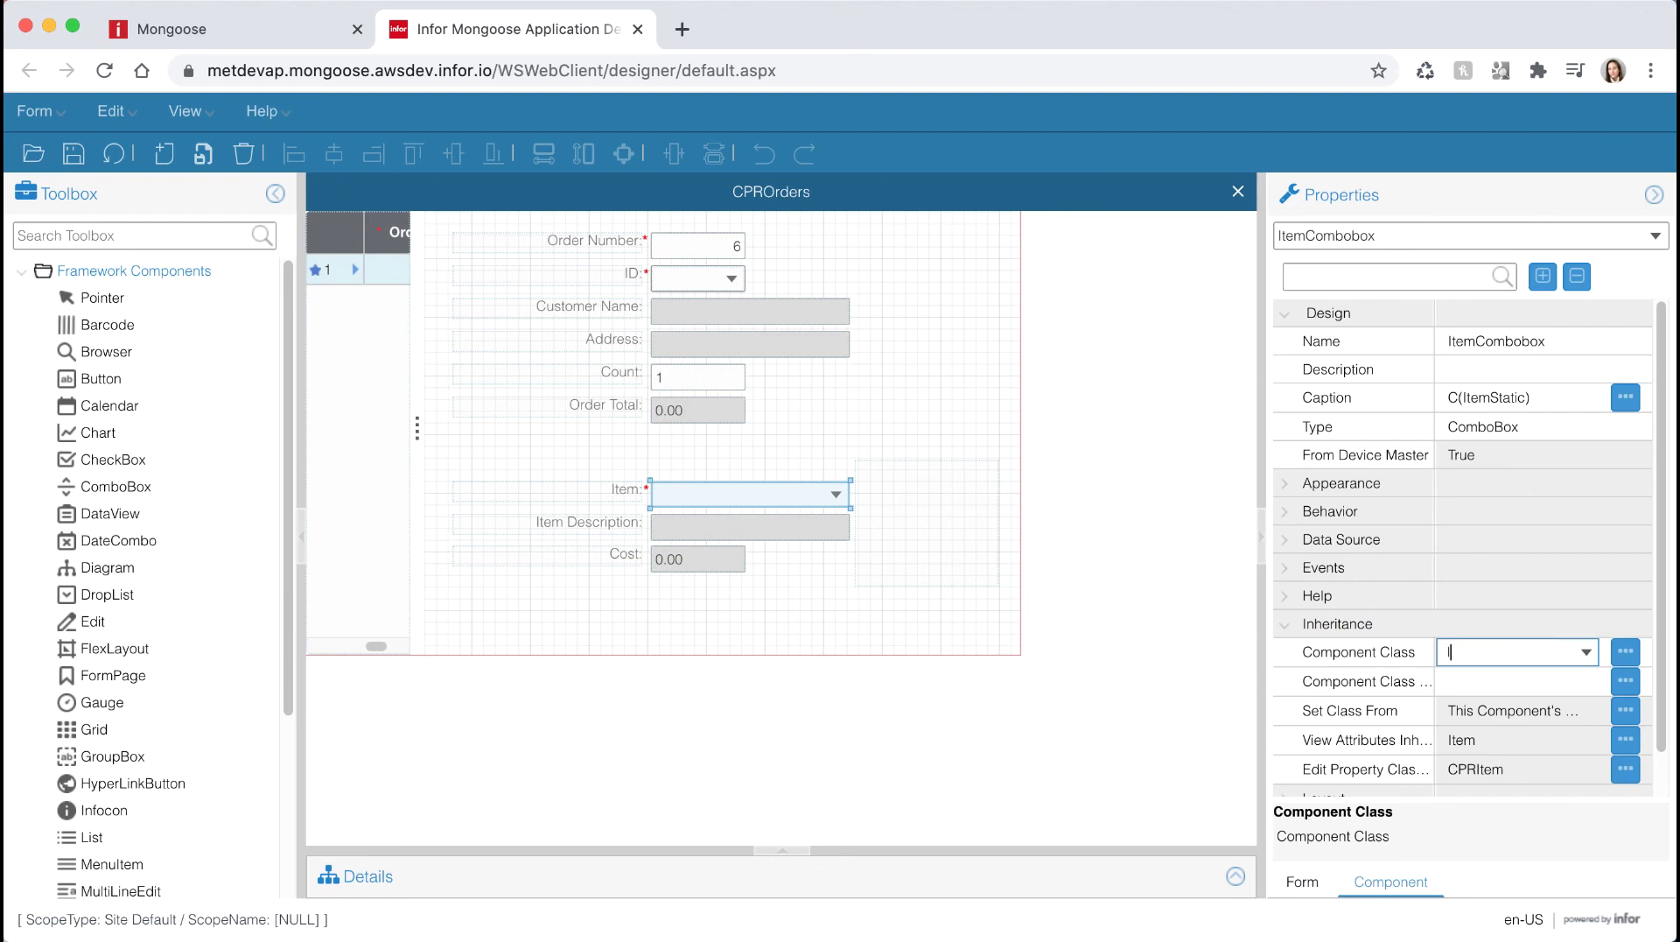
pyautogui.write('tem')
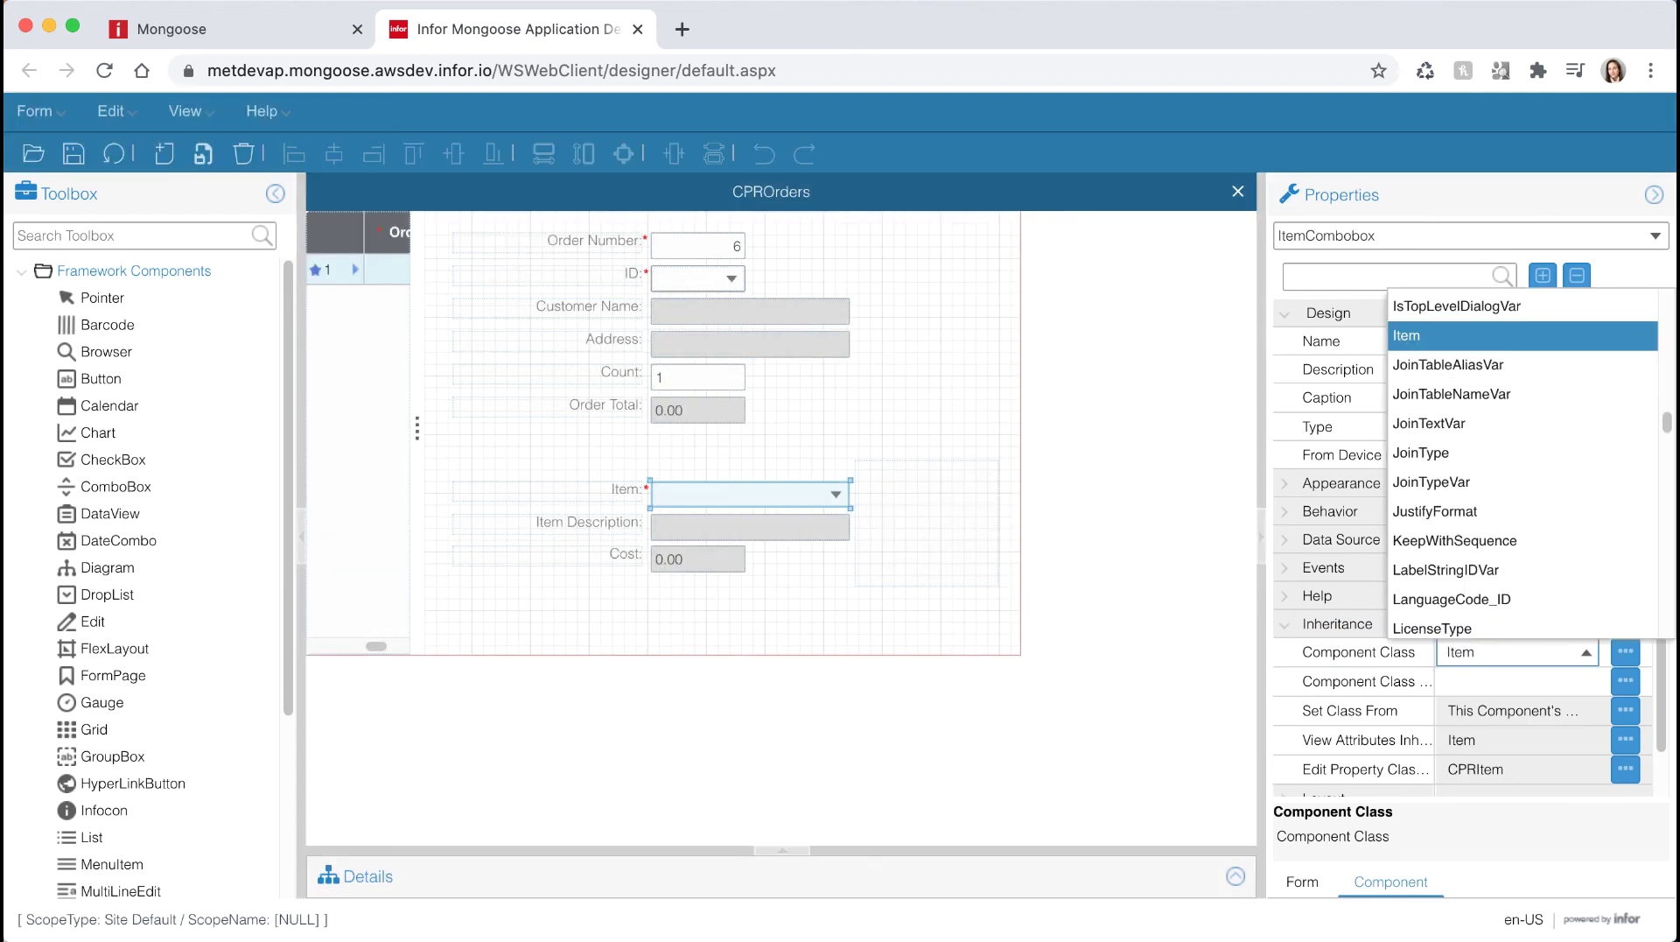
pyautogui.click(1488, 344)
# Step: Set the Item combo box's component class parameters to ItmsDescription,ItmsCost
pyautogui.click(1475, 638)
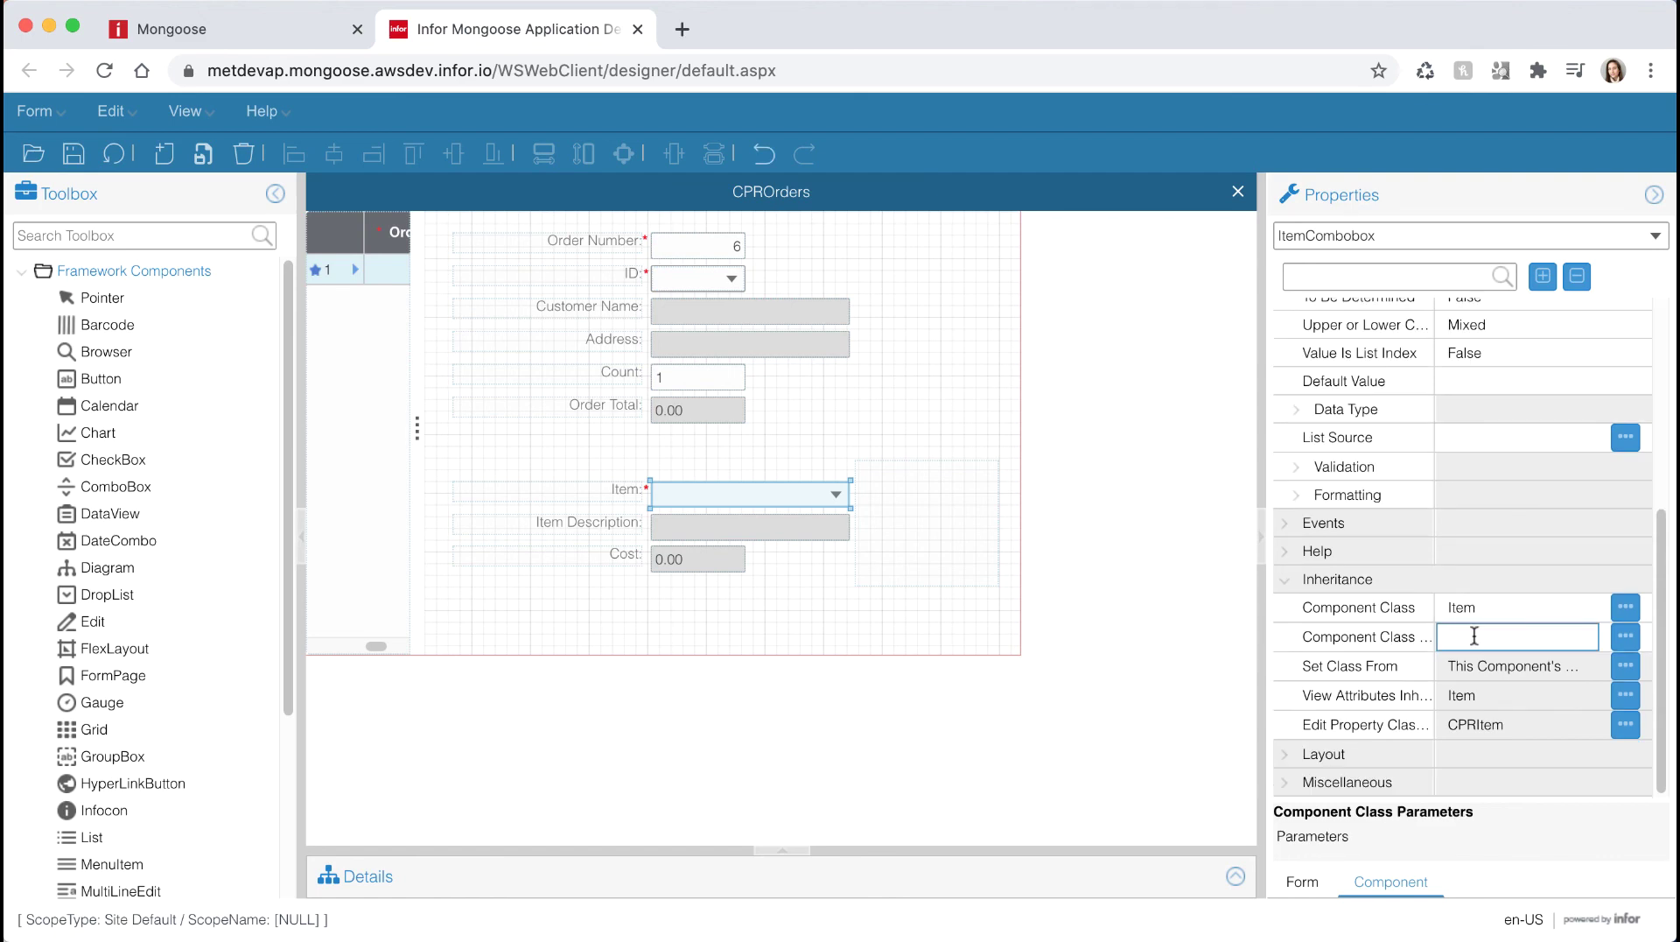
pyautogui.write('I')
pyautogui.write('tms')
pyautogui.write('Description')
pyautogui.write(',ItmsCost')
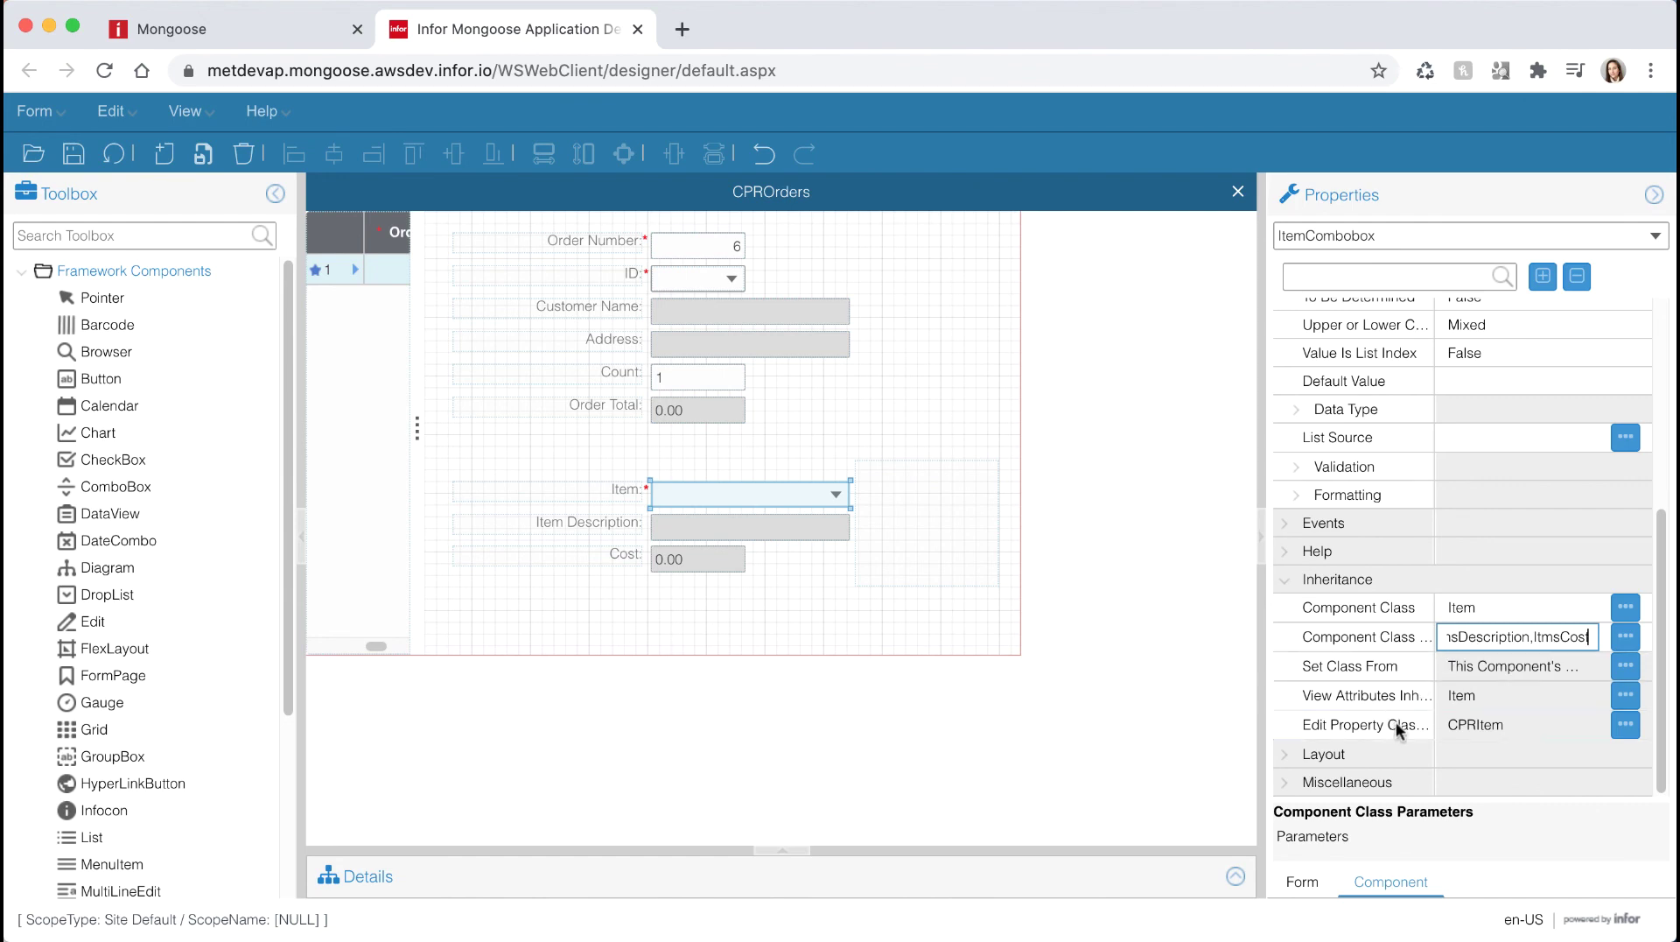
# Step: Assign the Item component class to the ItemGridCol column of the form's collection grid
pyautogui.click(413, 345)
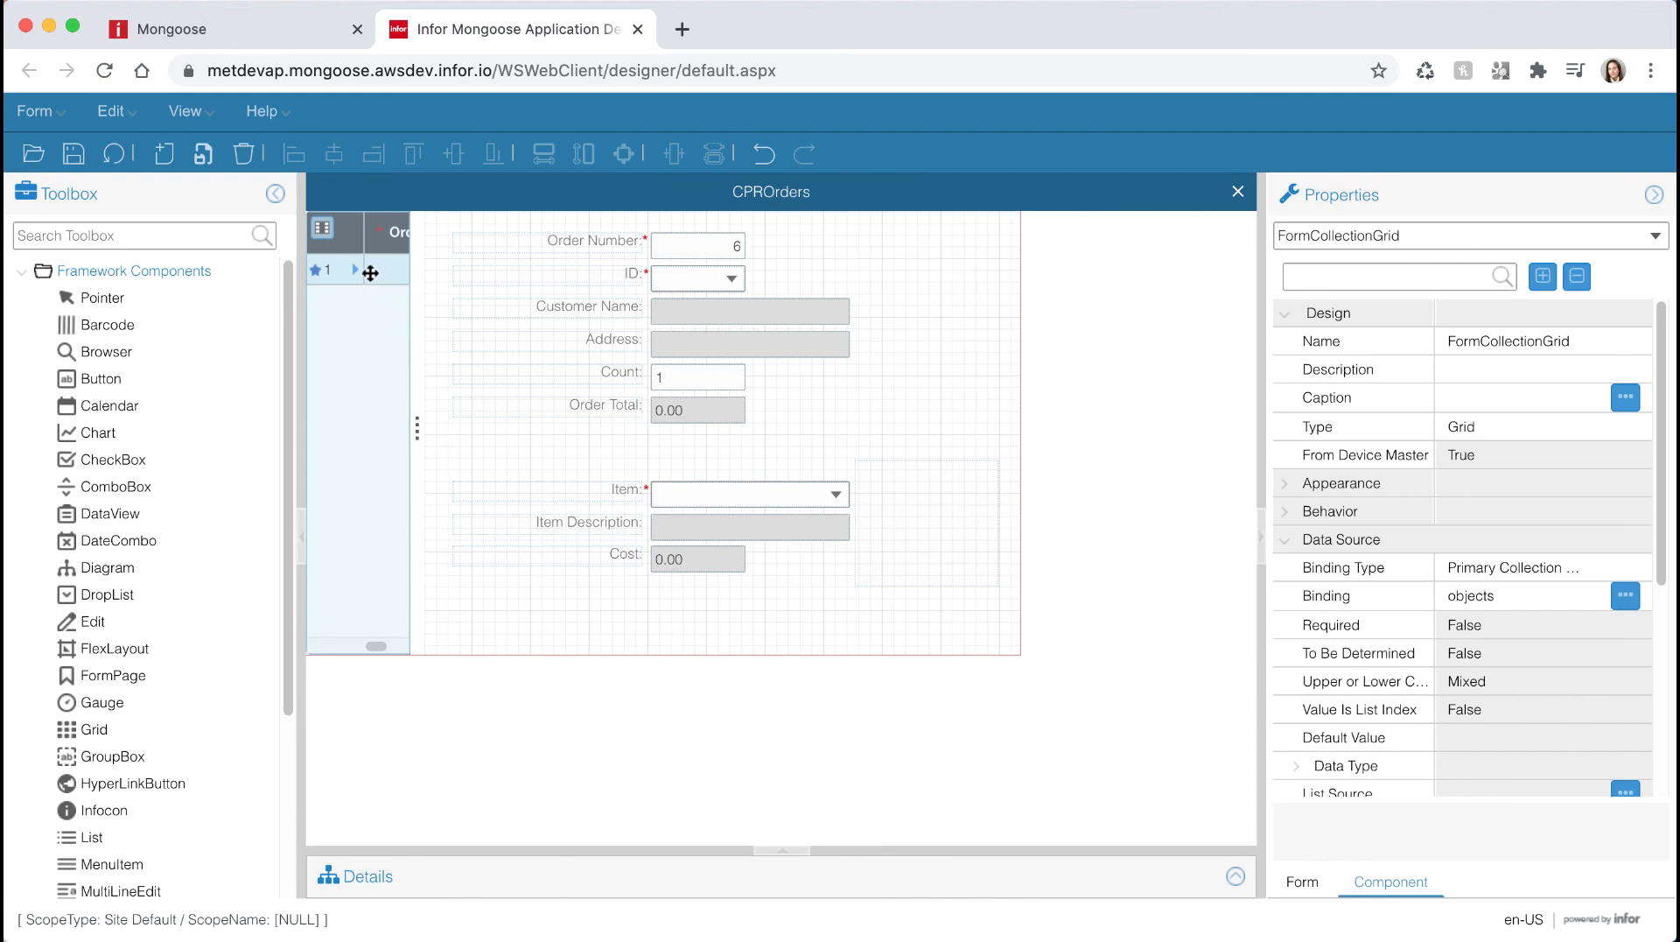
pyautogui.click(322, 231)
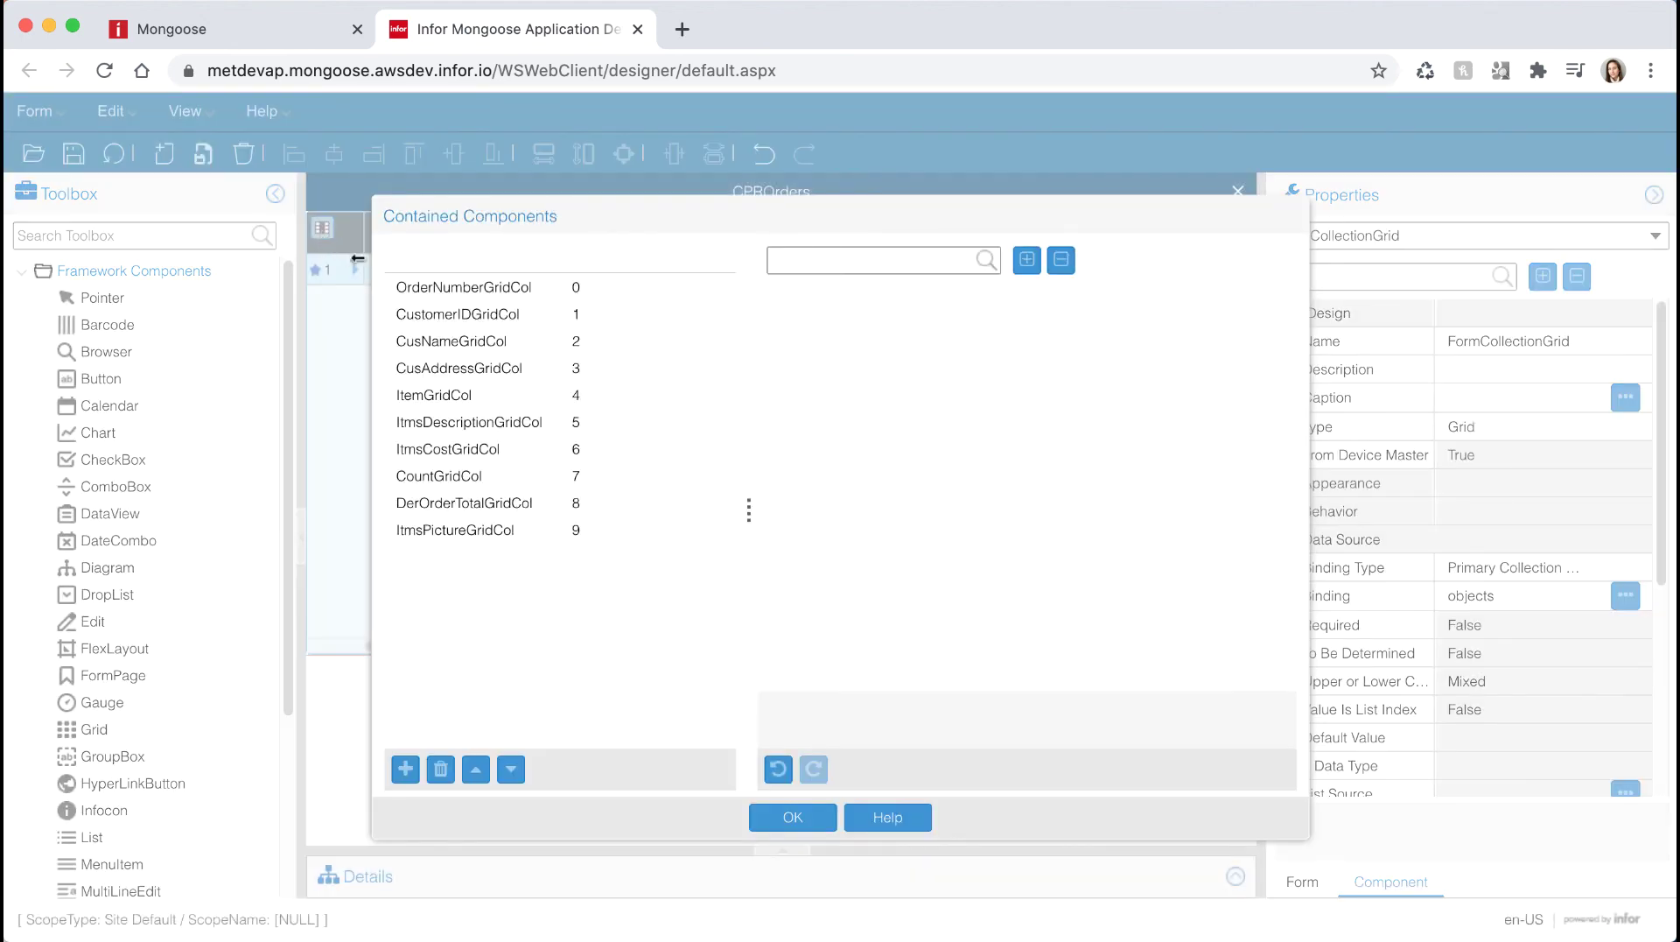
pyautogui.click(422, 395)
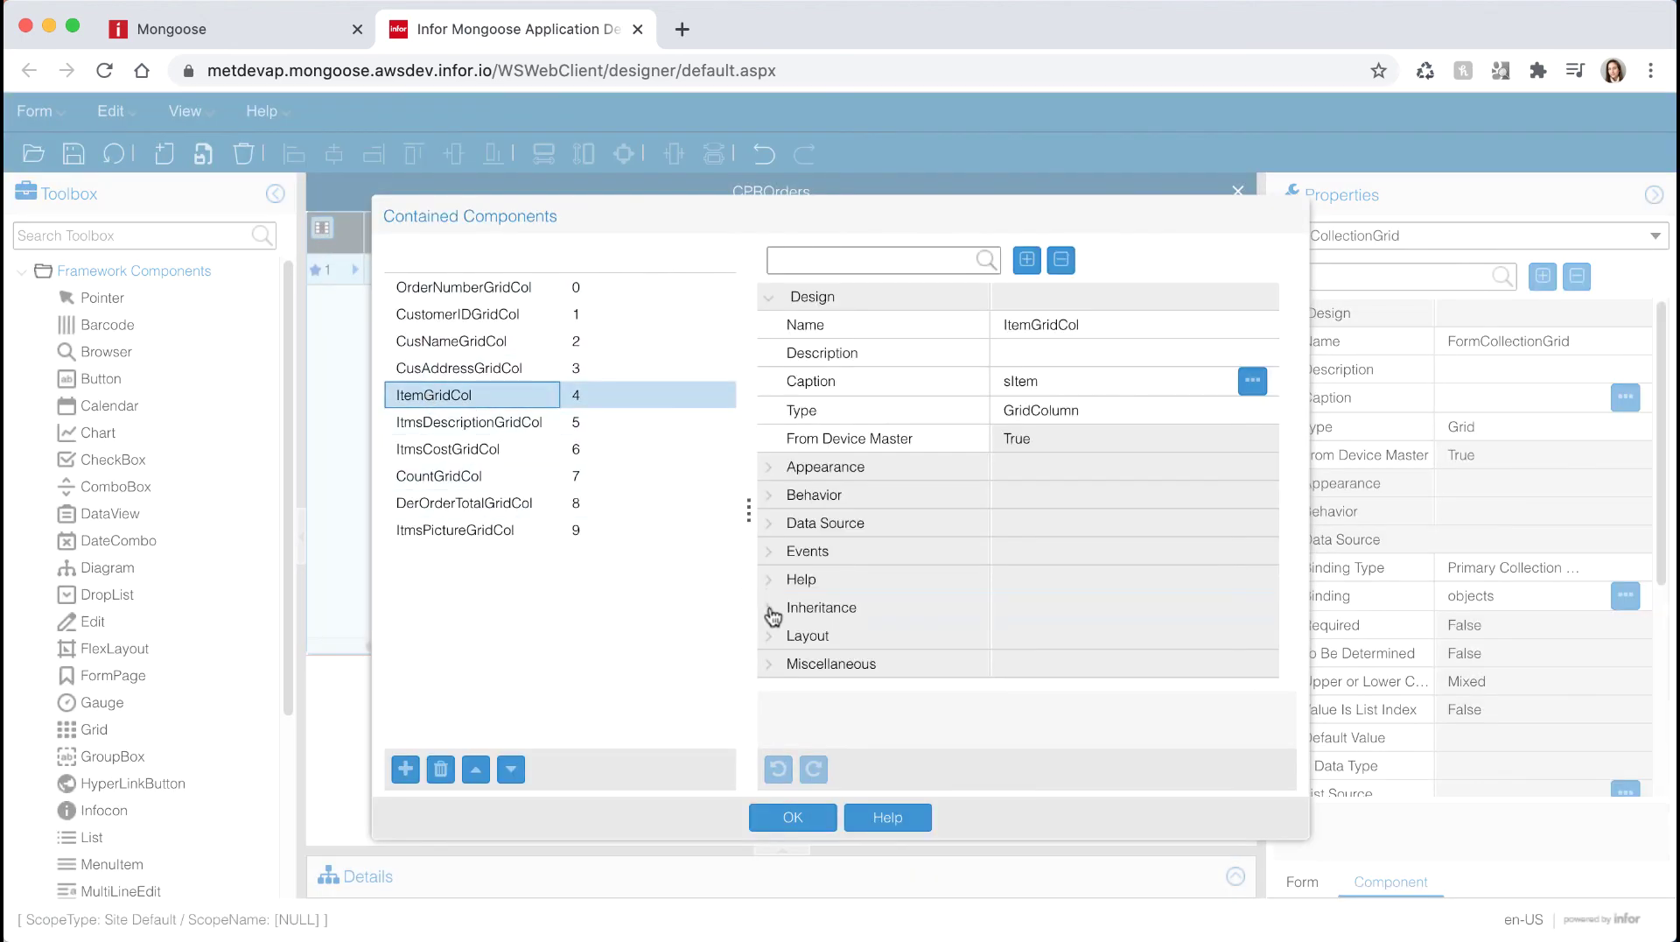
pyautogui.click(770, 607)
pyautogui.click(1093, 636)
pyautogui.write('Item')
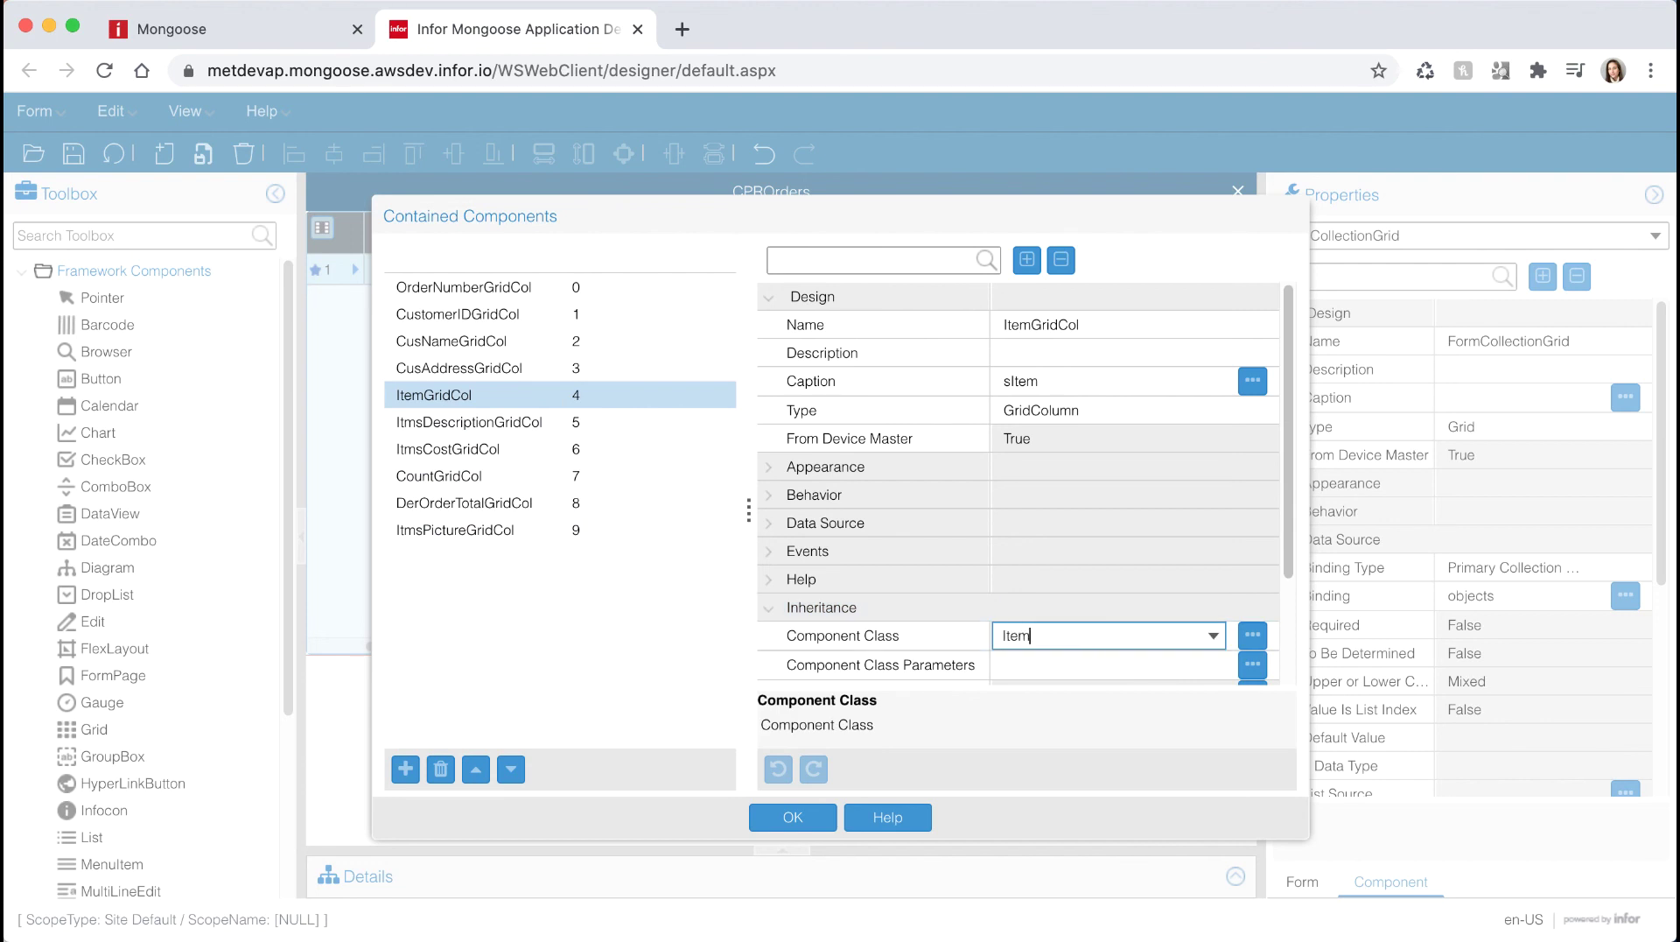
# Step: Set ItemGridCol's component class parameters to ItmsDescription, ItmsCost, accept the contained components, and save the form
pyautogui.click(1063, 663)
pyautogui.write('ItmsDescription')
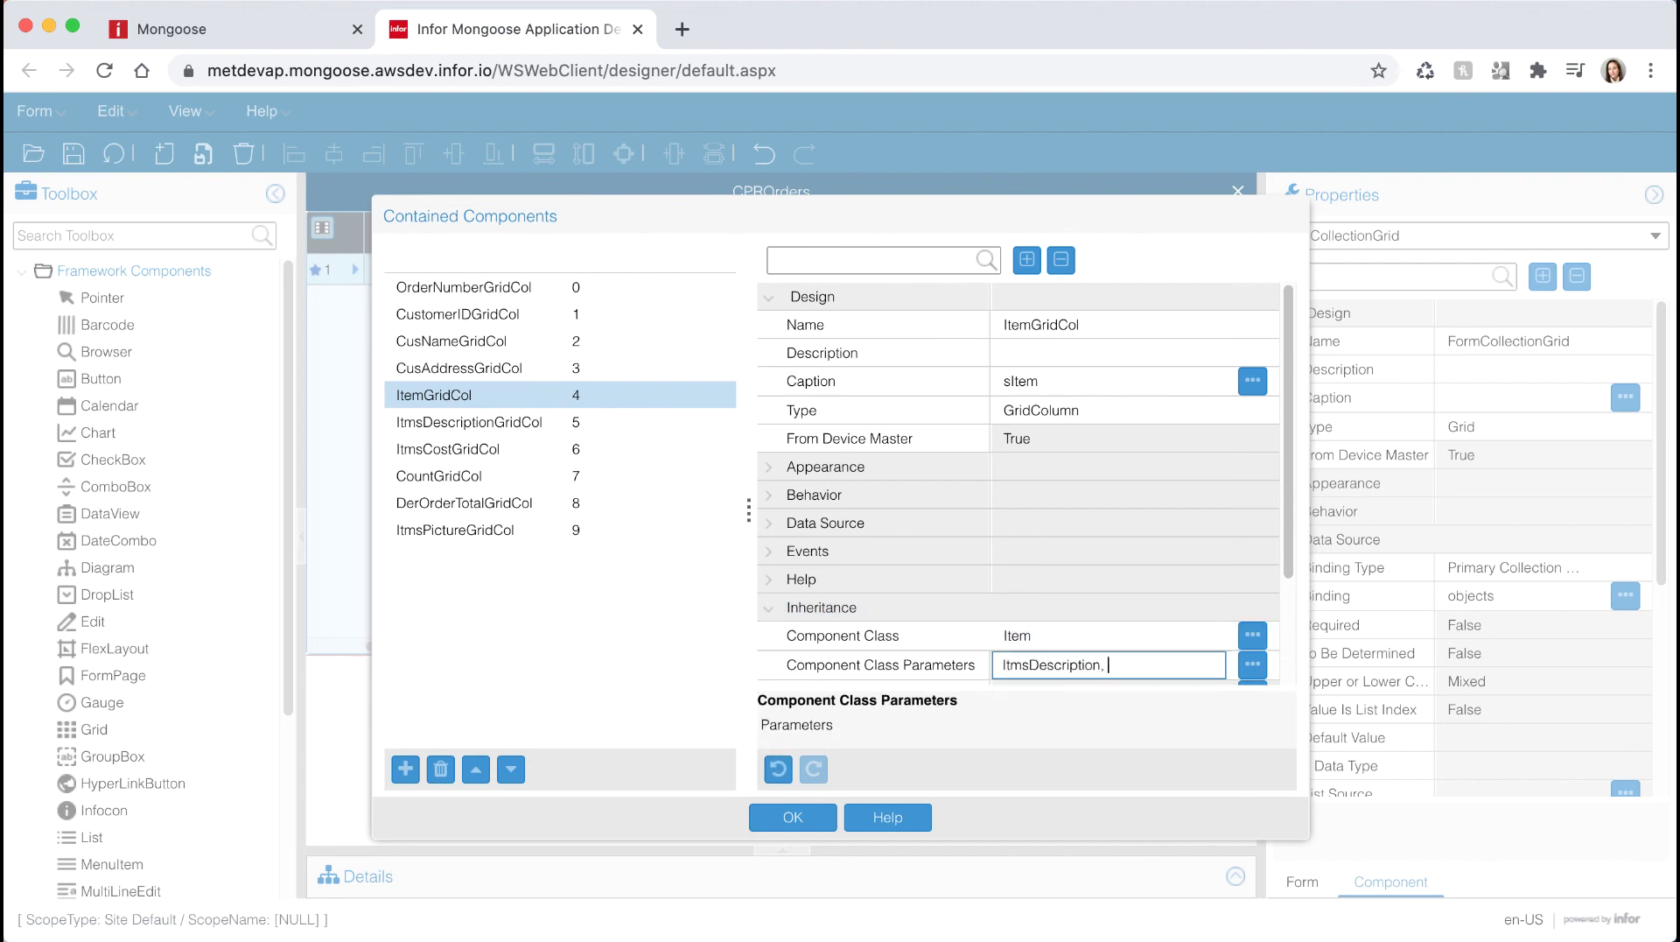
pyautogui.write(', ItmsCost')
pyautogui.click(1076, 635)
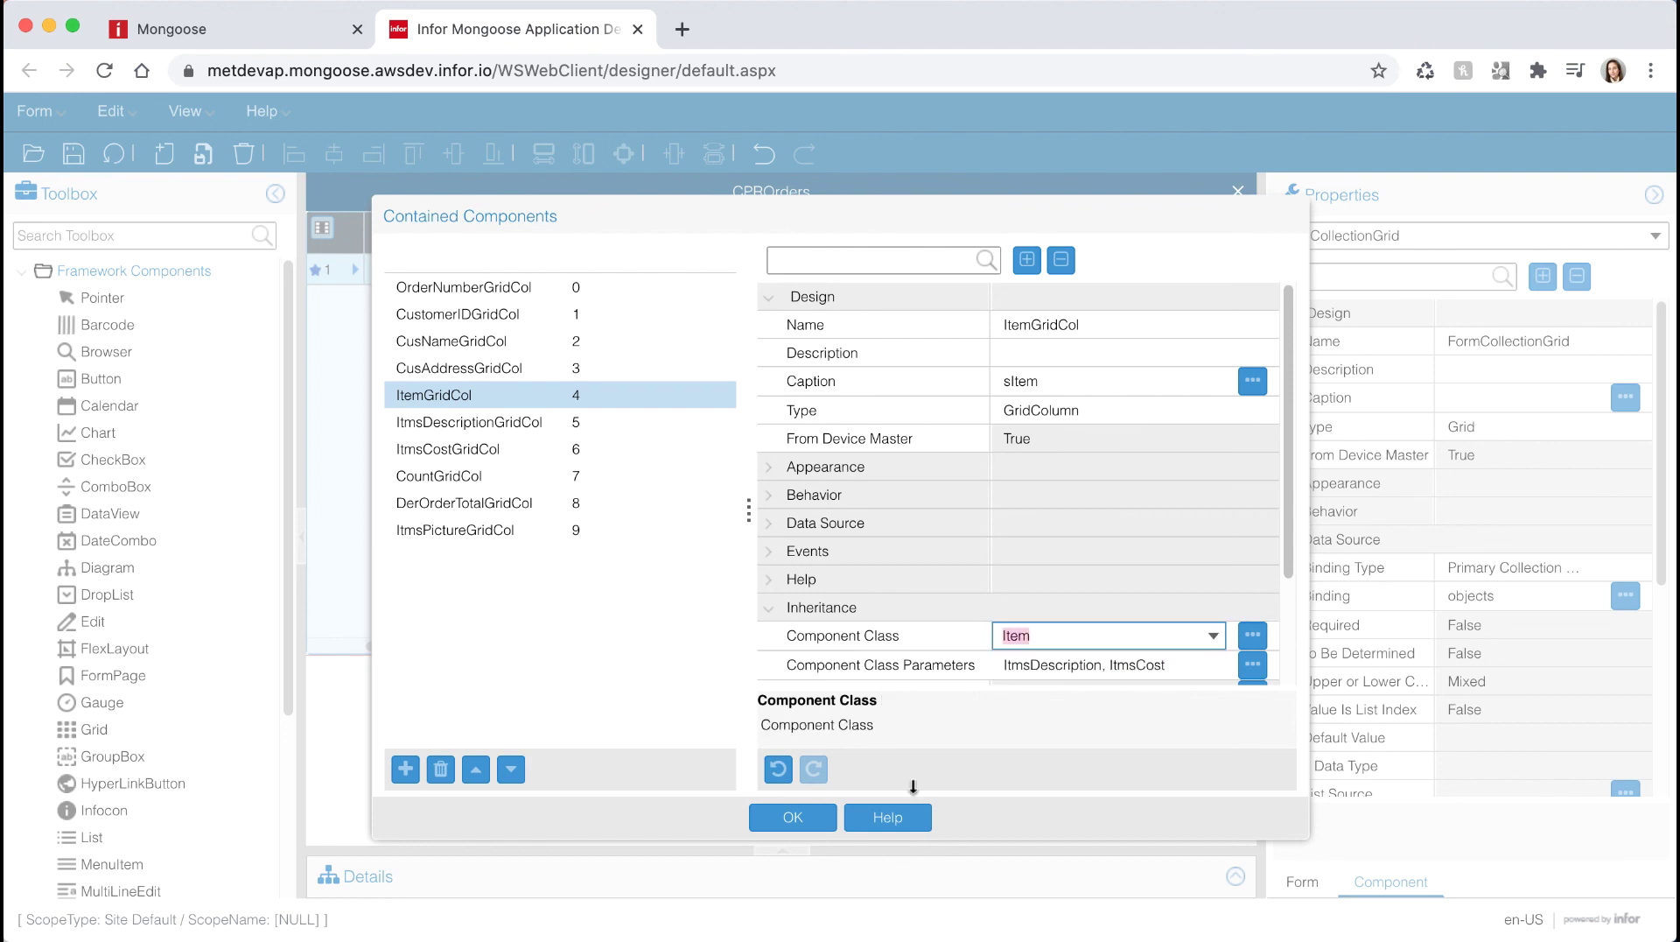
pyautogui.click(818, 821)
pyautogui.click(84, 155)
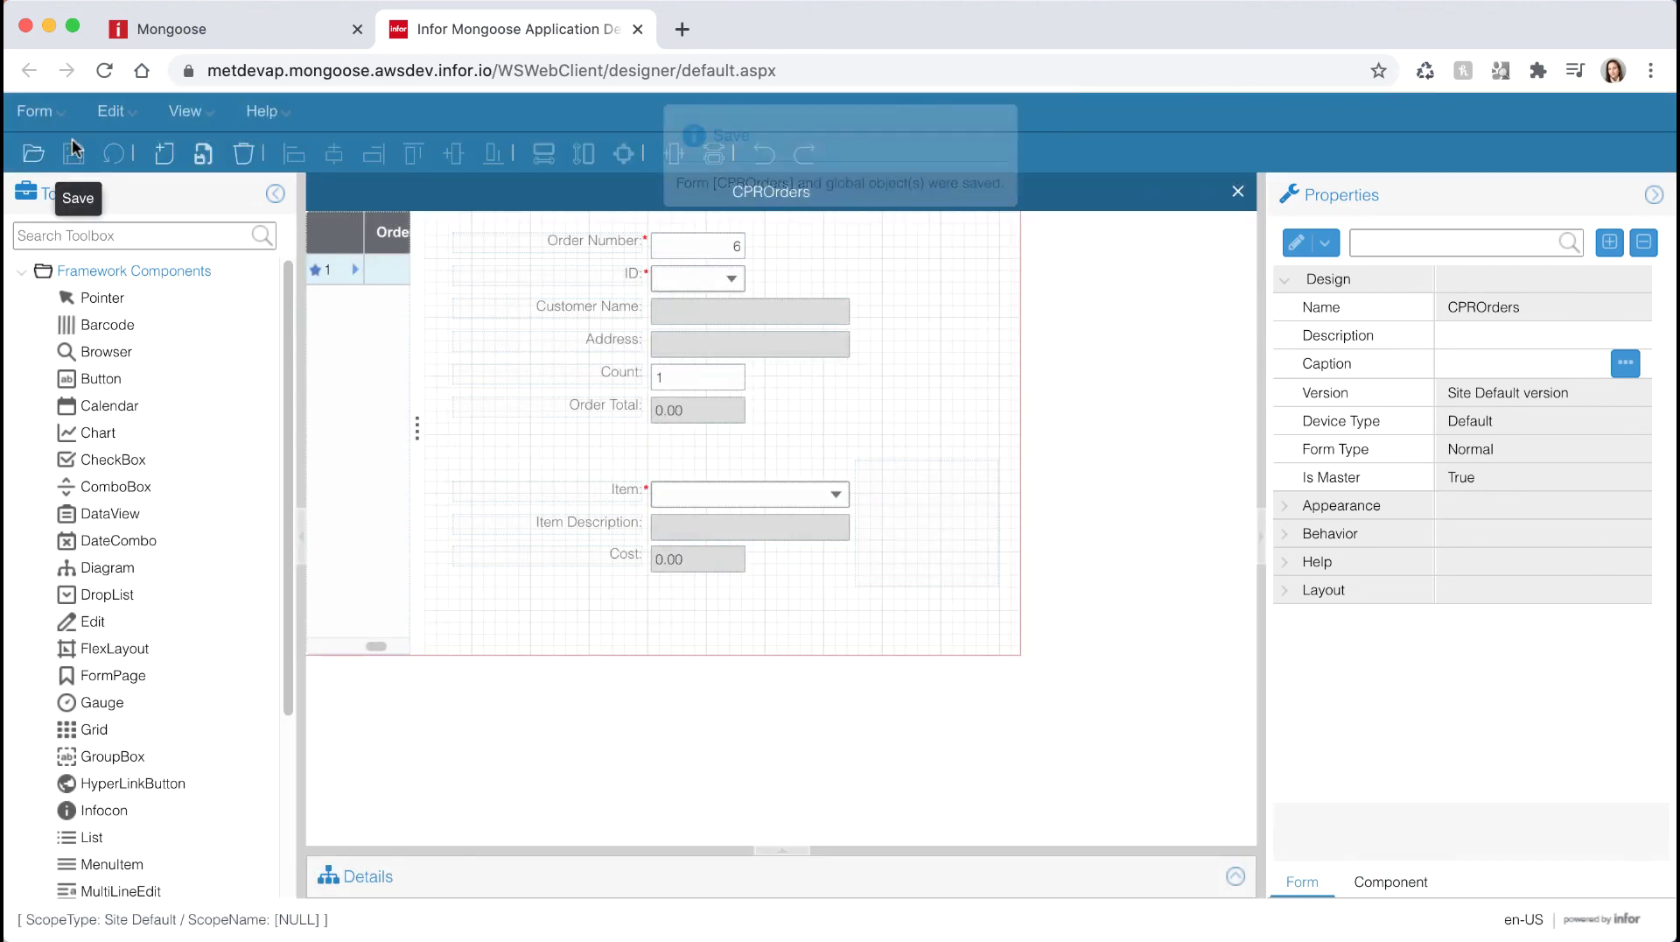
# Step: Switch to the Mongoose runtime and close the open CPROrders form
pyautogui.click(233, 30)
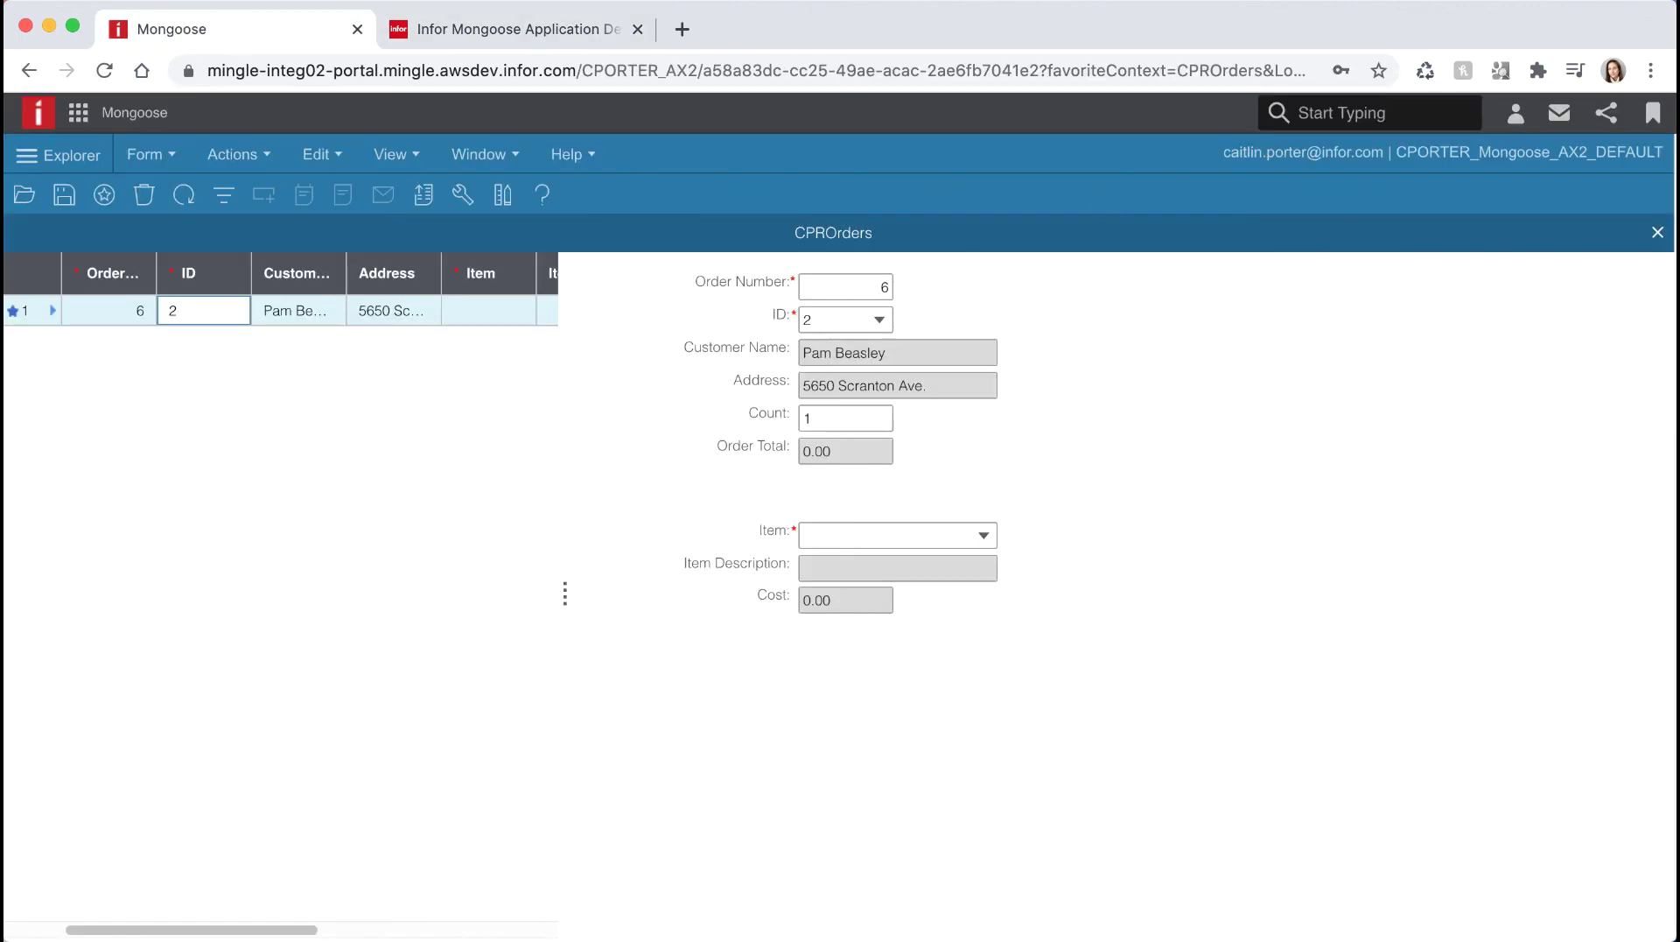
pyautogui.click(1658, 232)
pyautogui.click(840, 651)
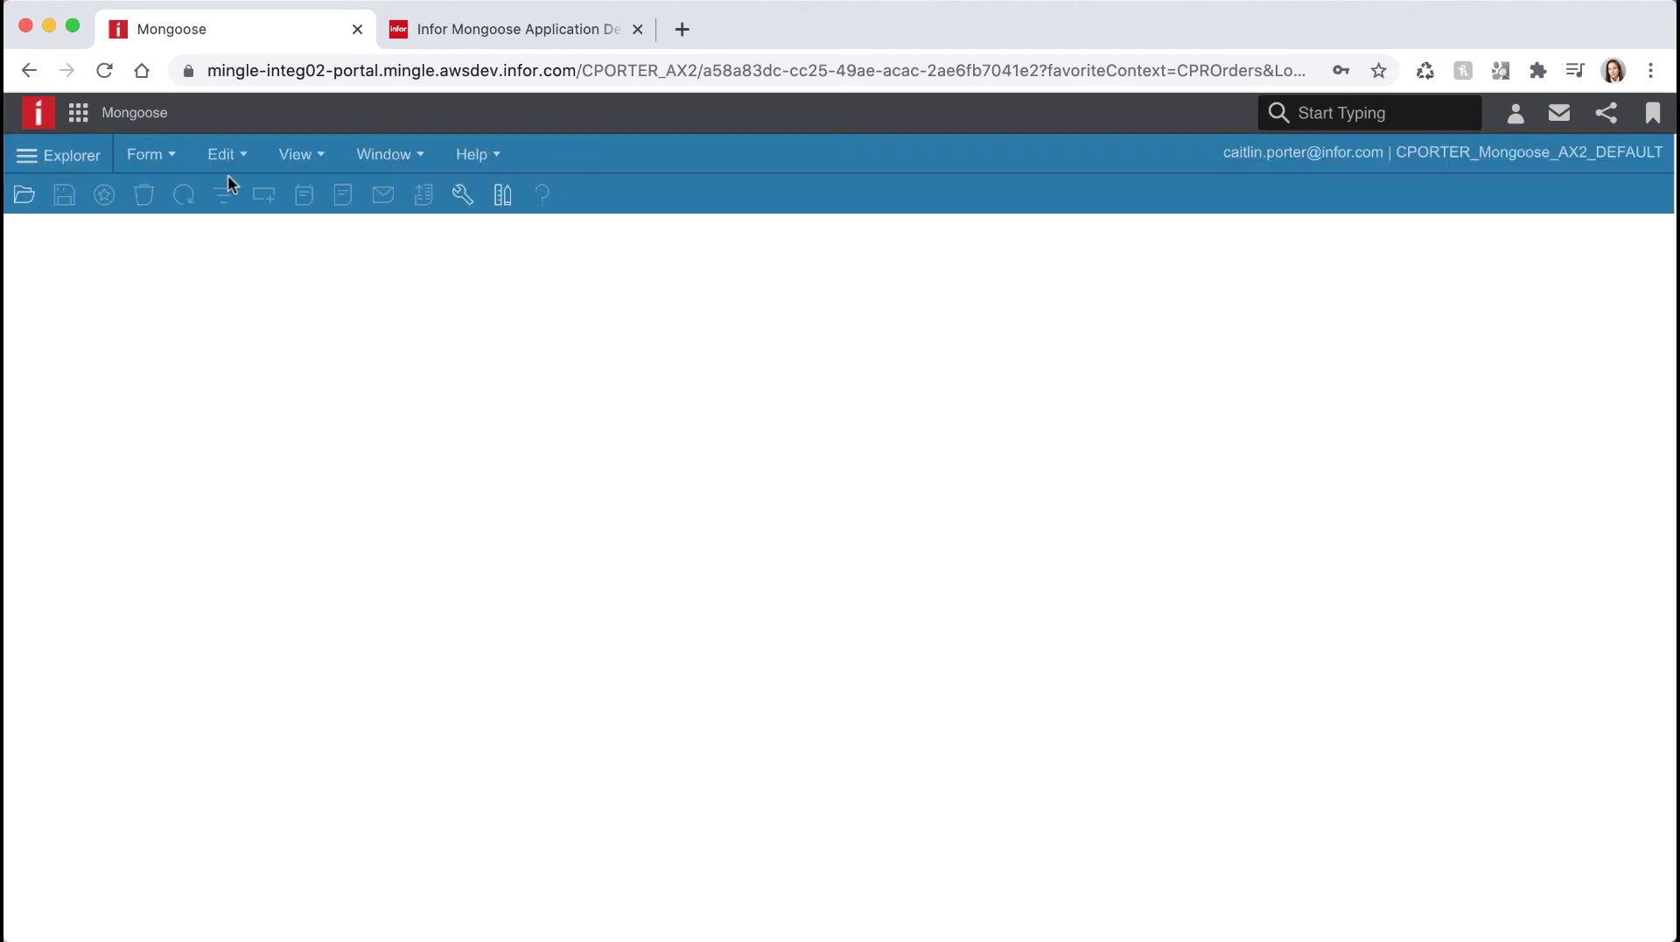
# Step: Unload all global form objects and reopen the CPROrders form
pyautogui.click(145, 154)
pyautogui.moveTo(191, 306)
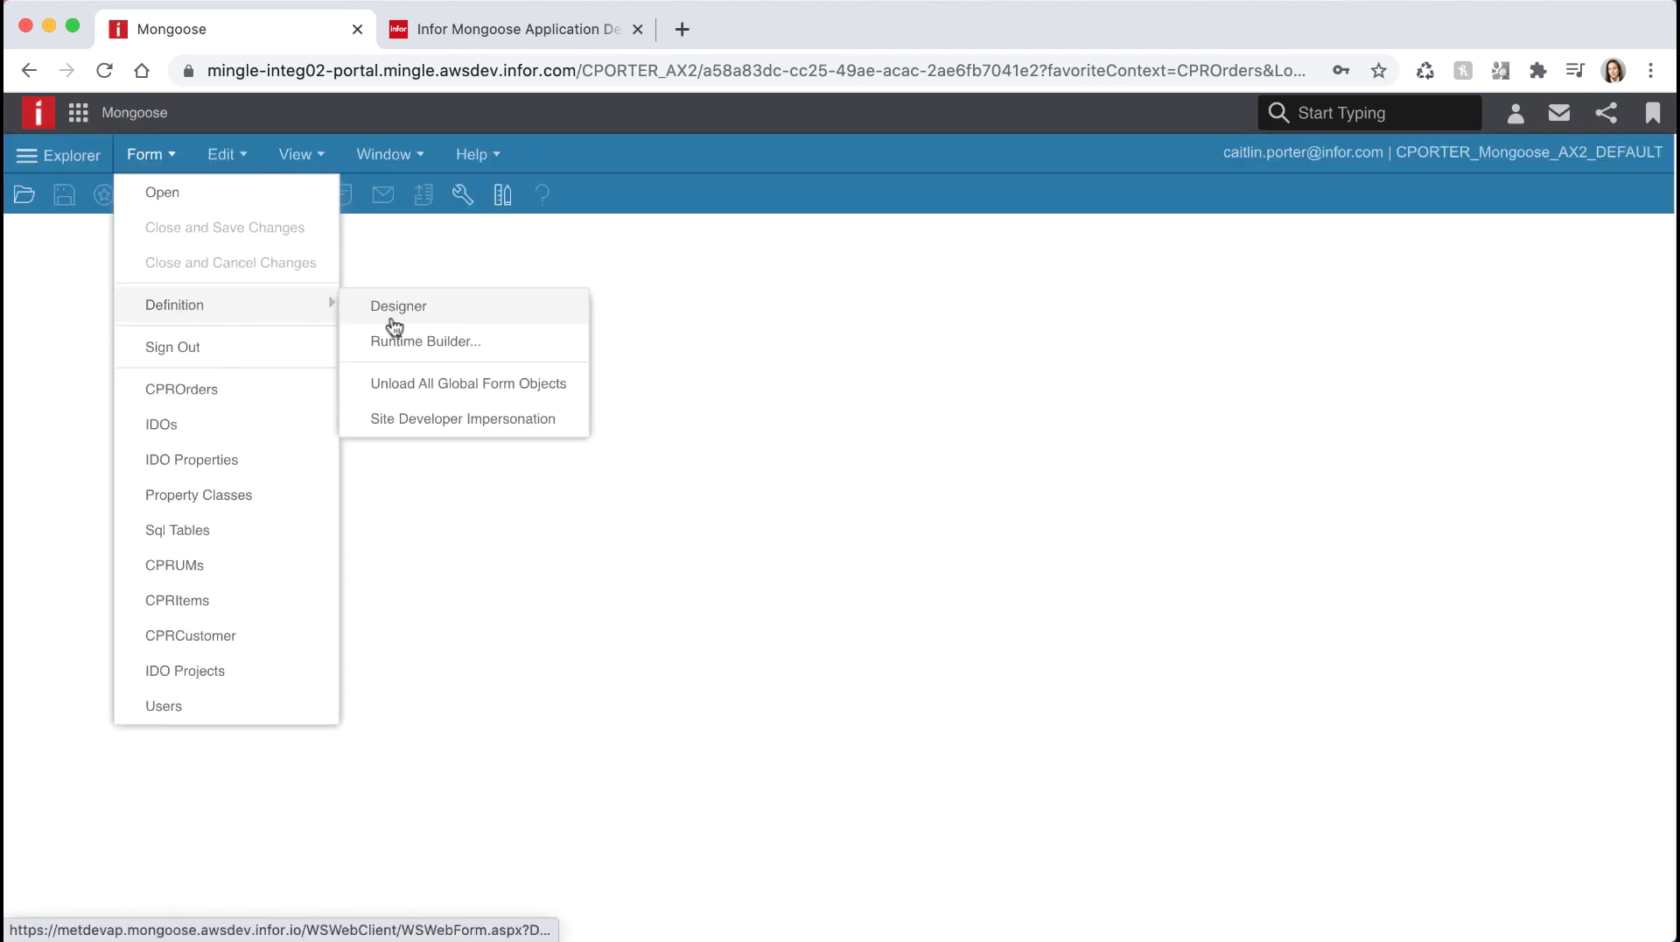
pyautogui.click(454, 387)
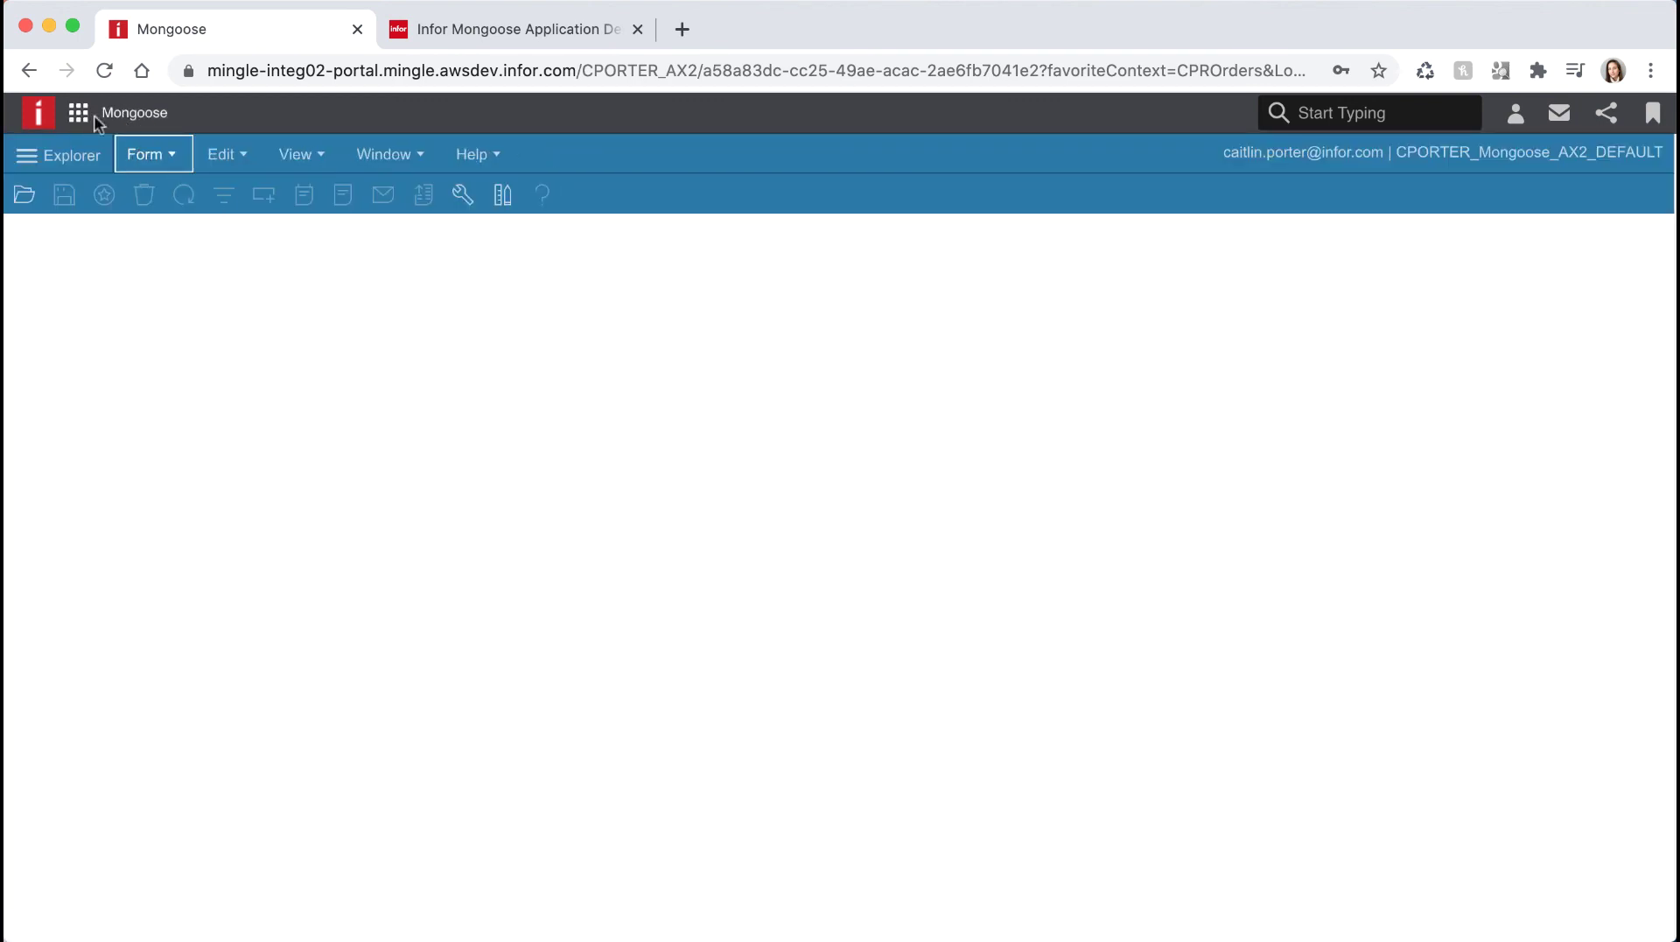
pyautogui.click(144, 154)
pyautogui.click(192, 386)
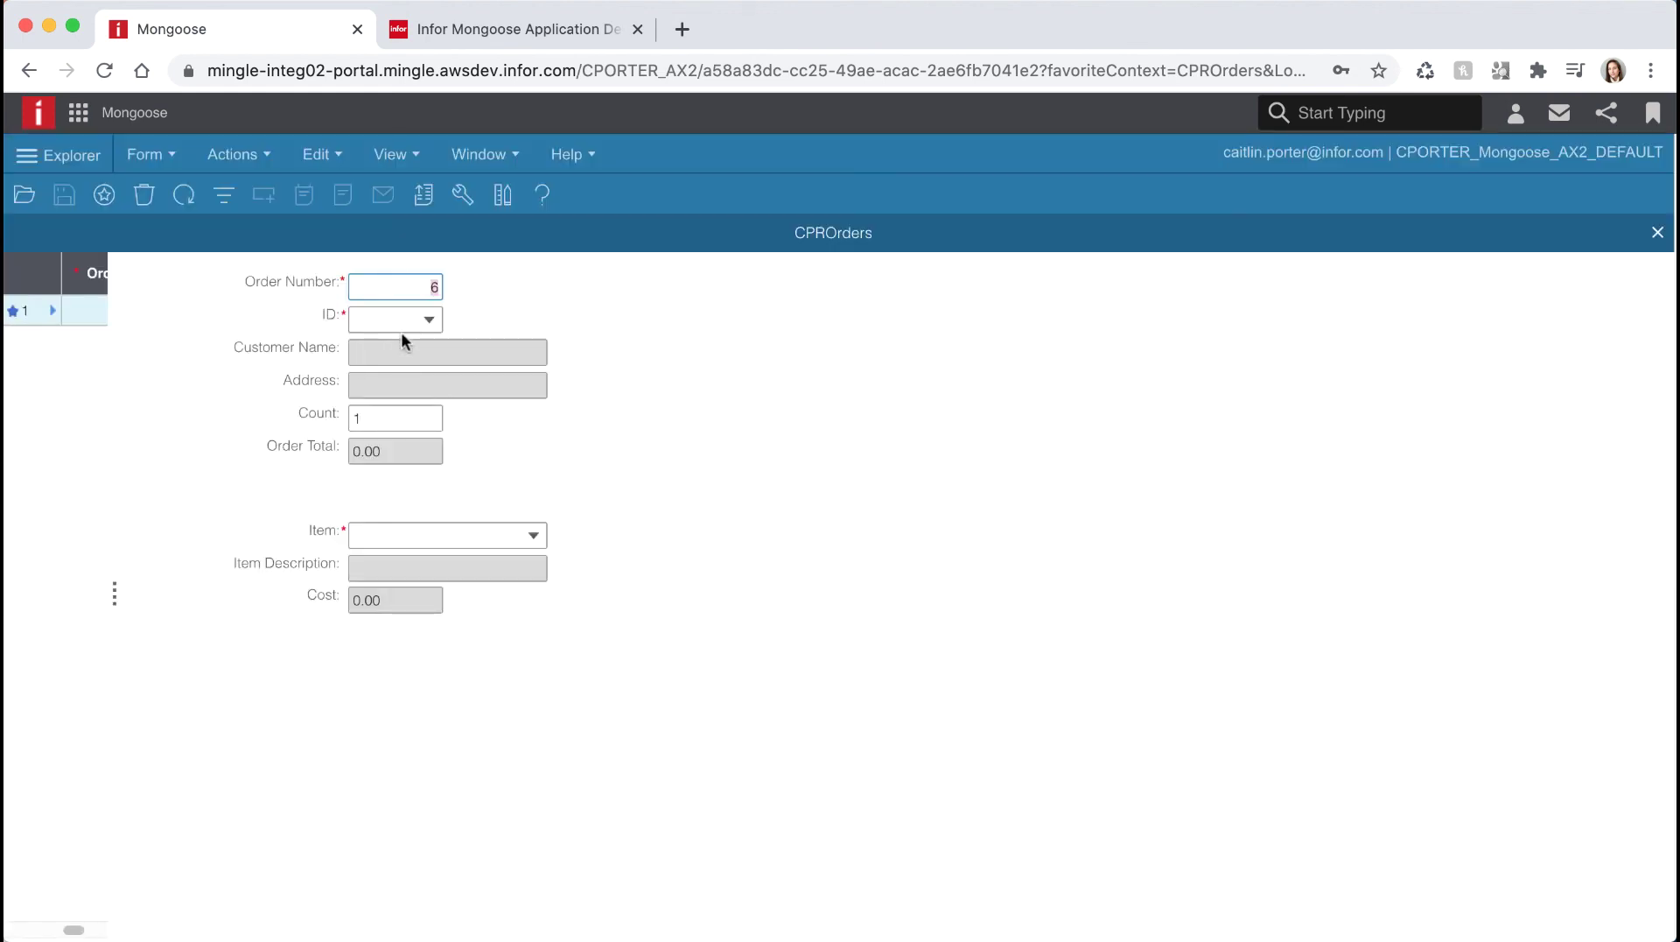
# Step: Test item selection on the new order by choosing Bike in the form's Item combo box and Dumbbell in the grid's Item column
pyautogui.click(533, 536)
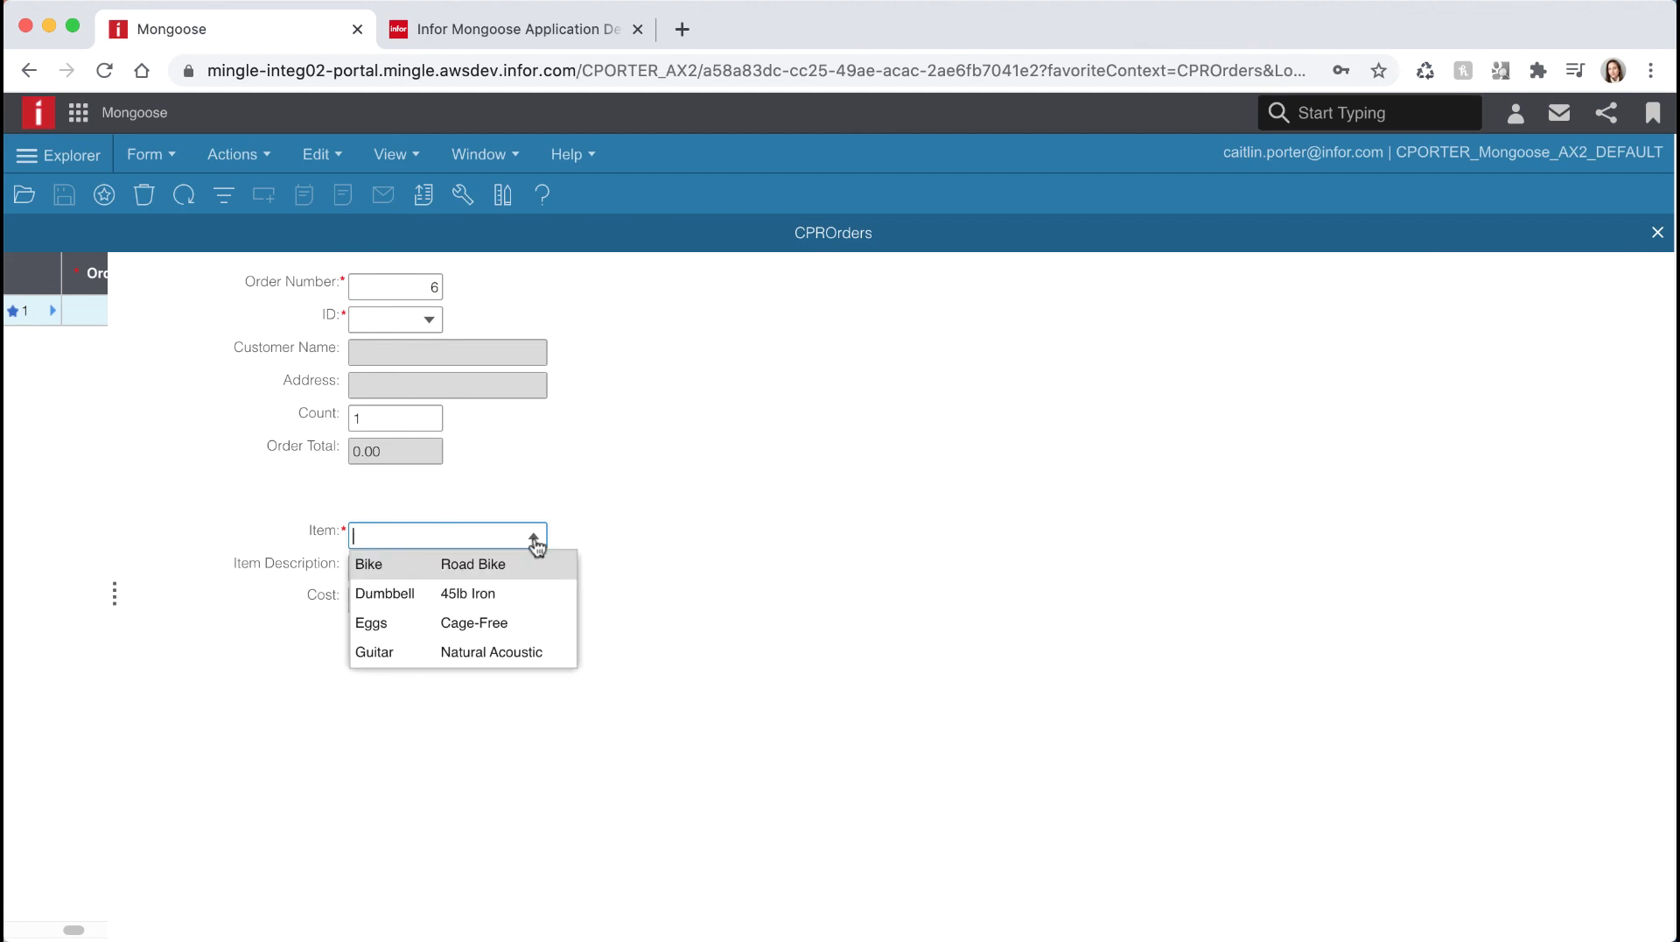
pyautogui.click(517, 565)
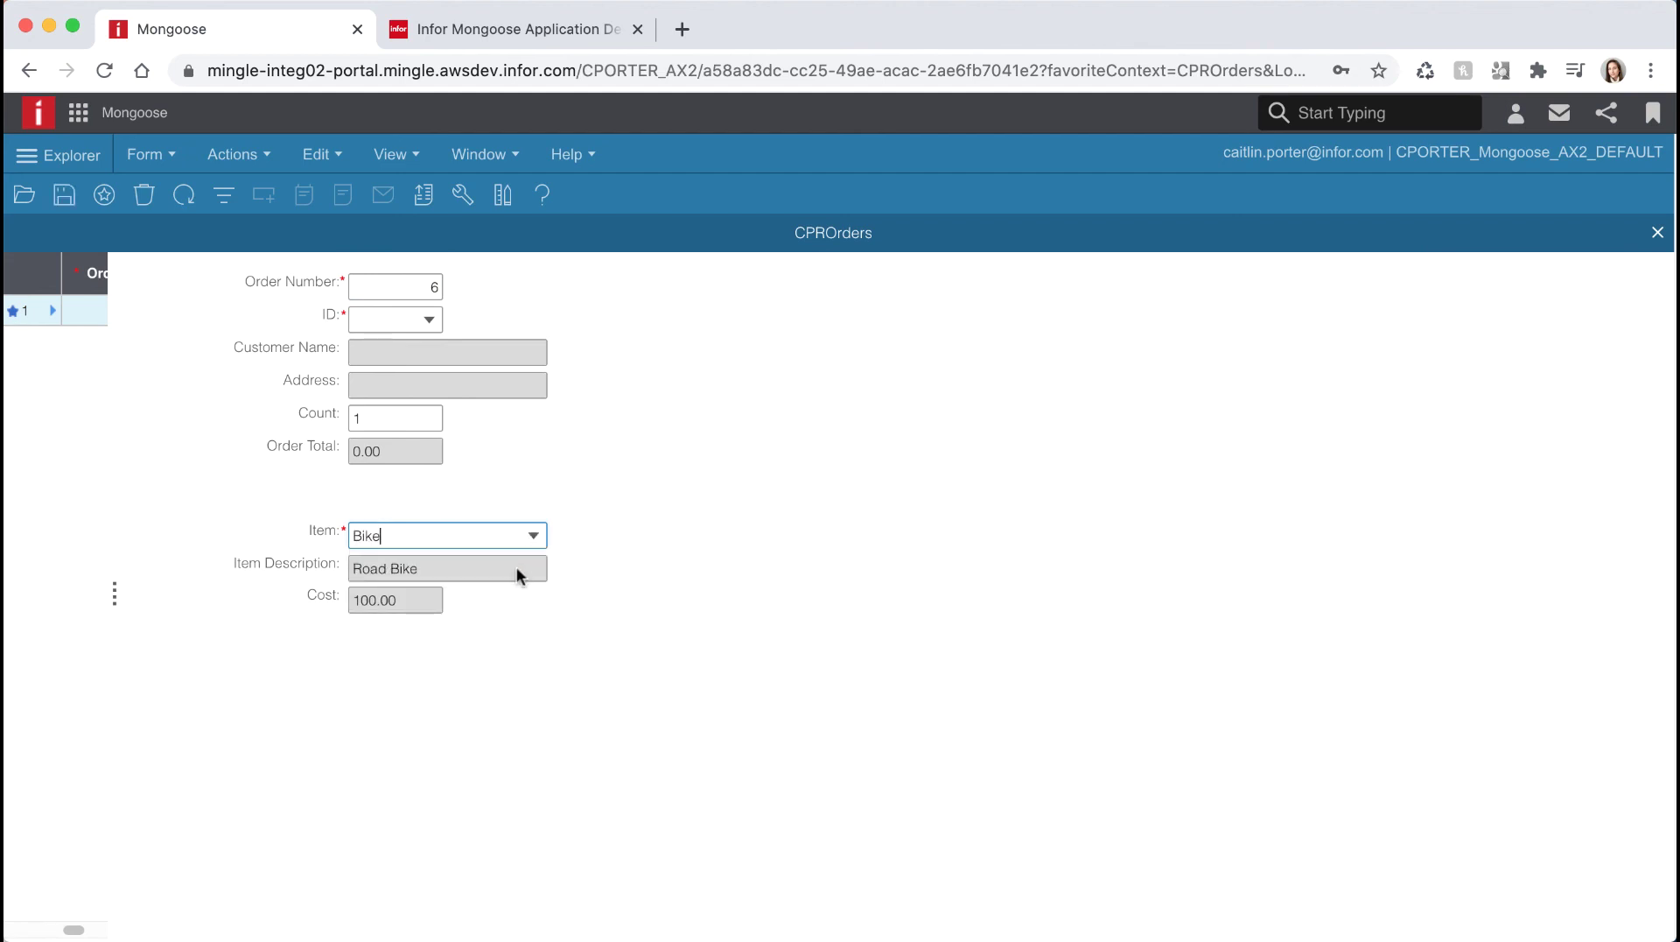
pyautogui.moveTo(122, 586); pyautogui.dragTo(791, 581)
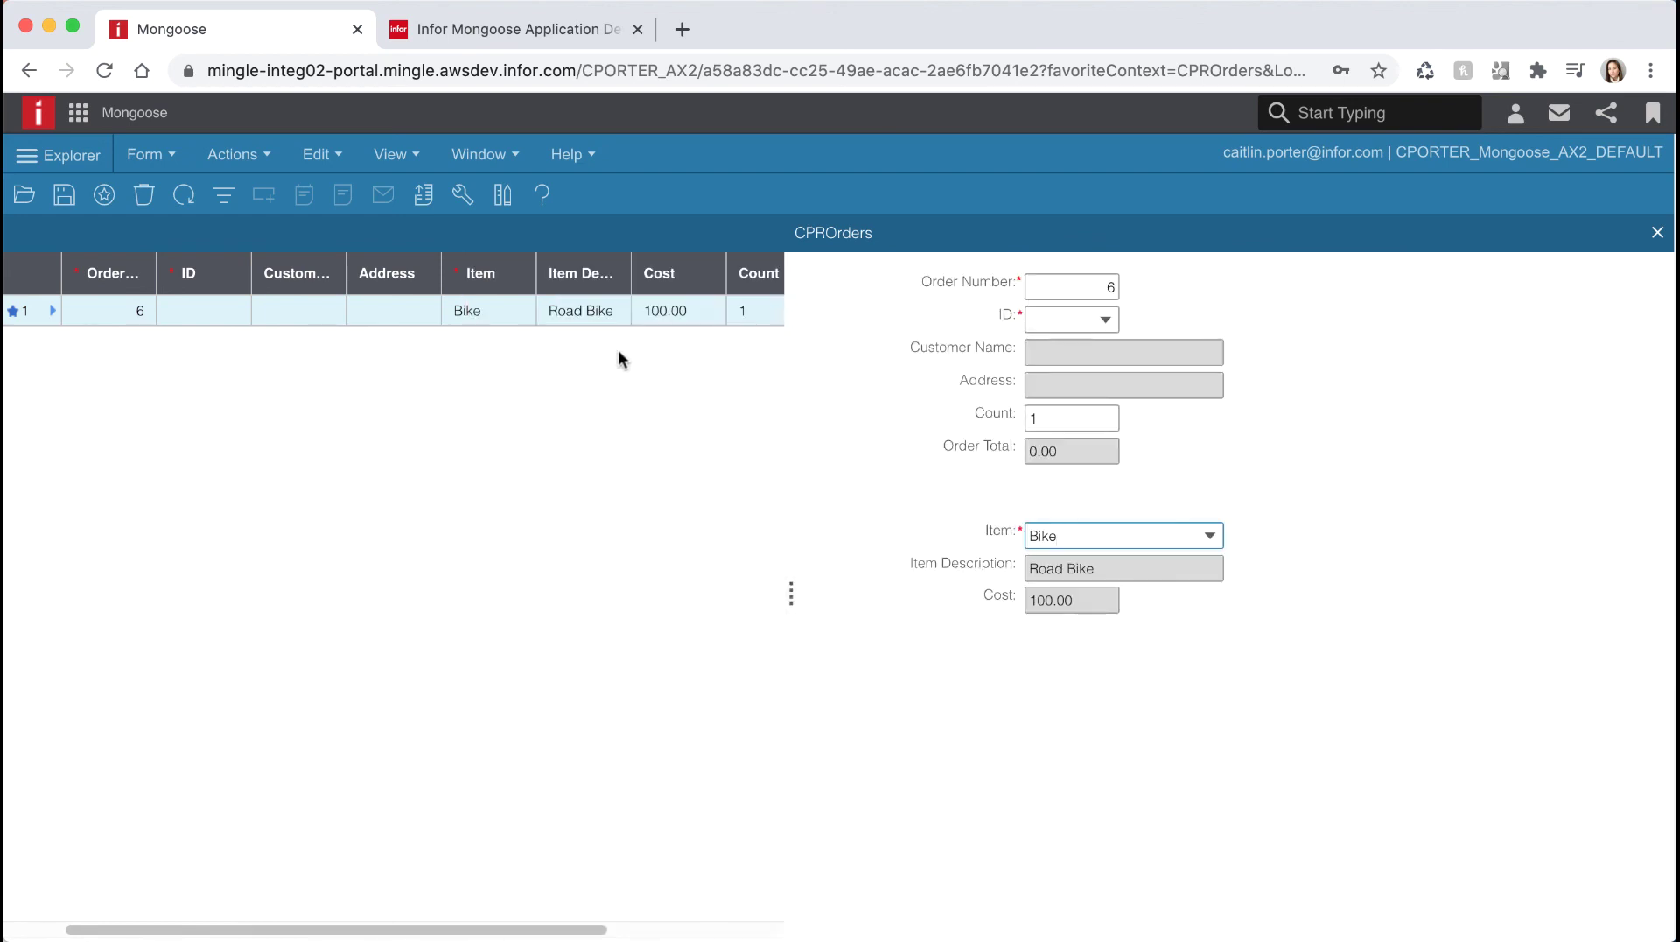
pyautogui.click(506, 312)
pyautogui.click(523, 312)
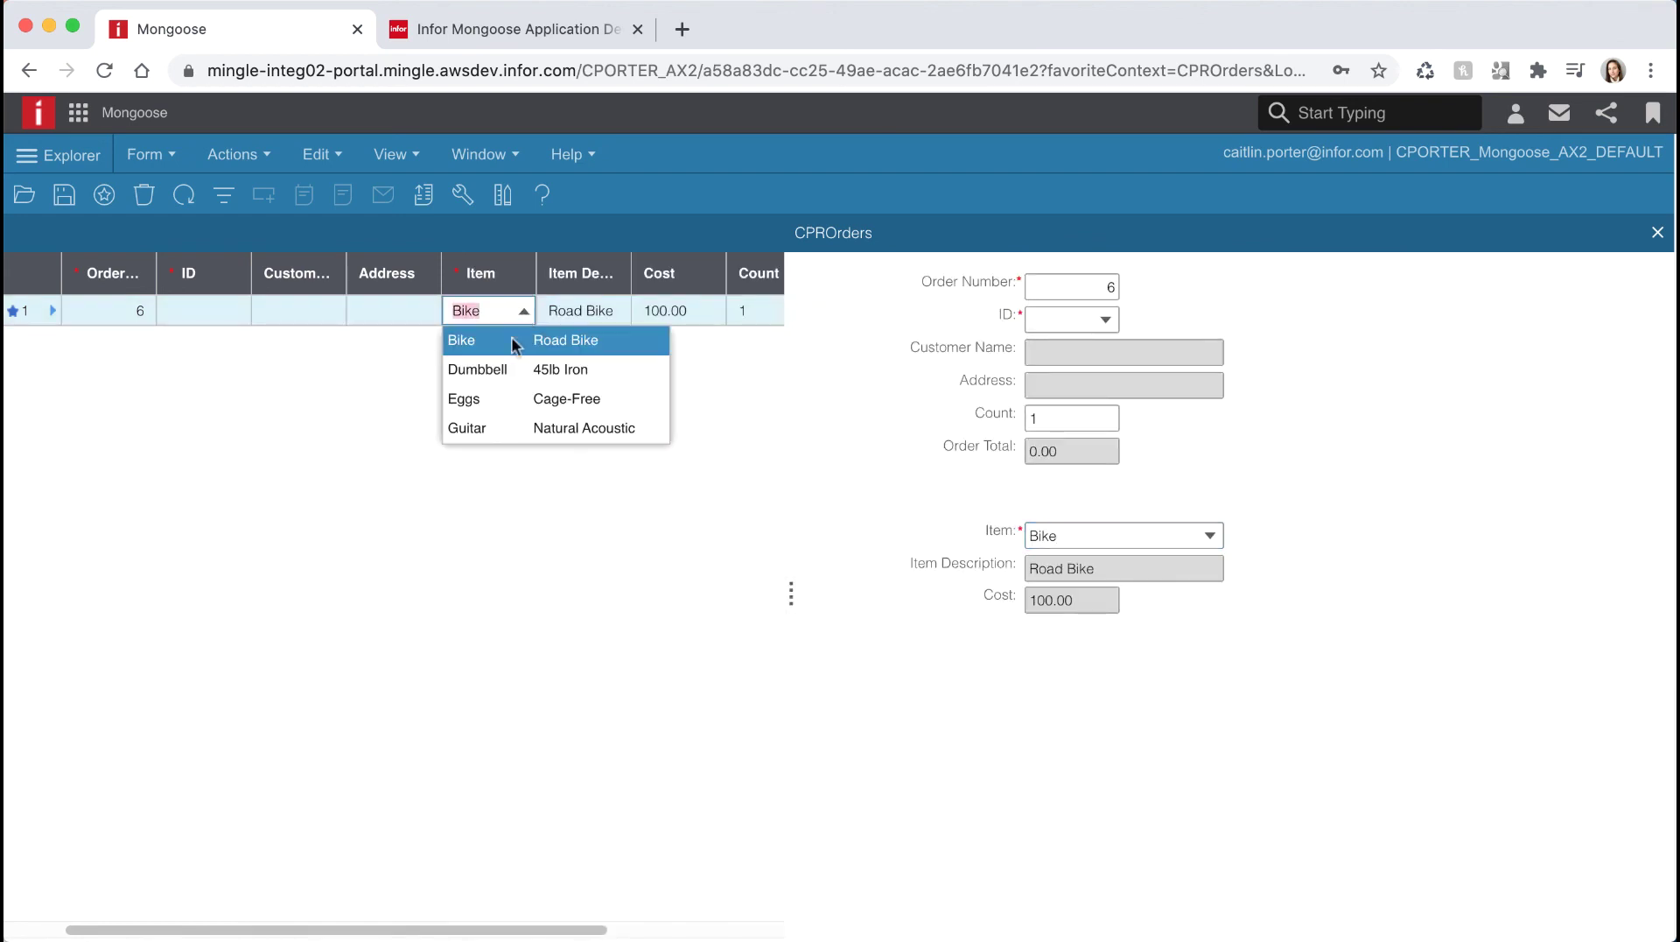
pyautogui.click(501, 367)
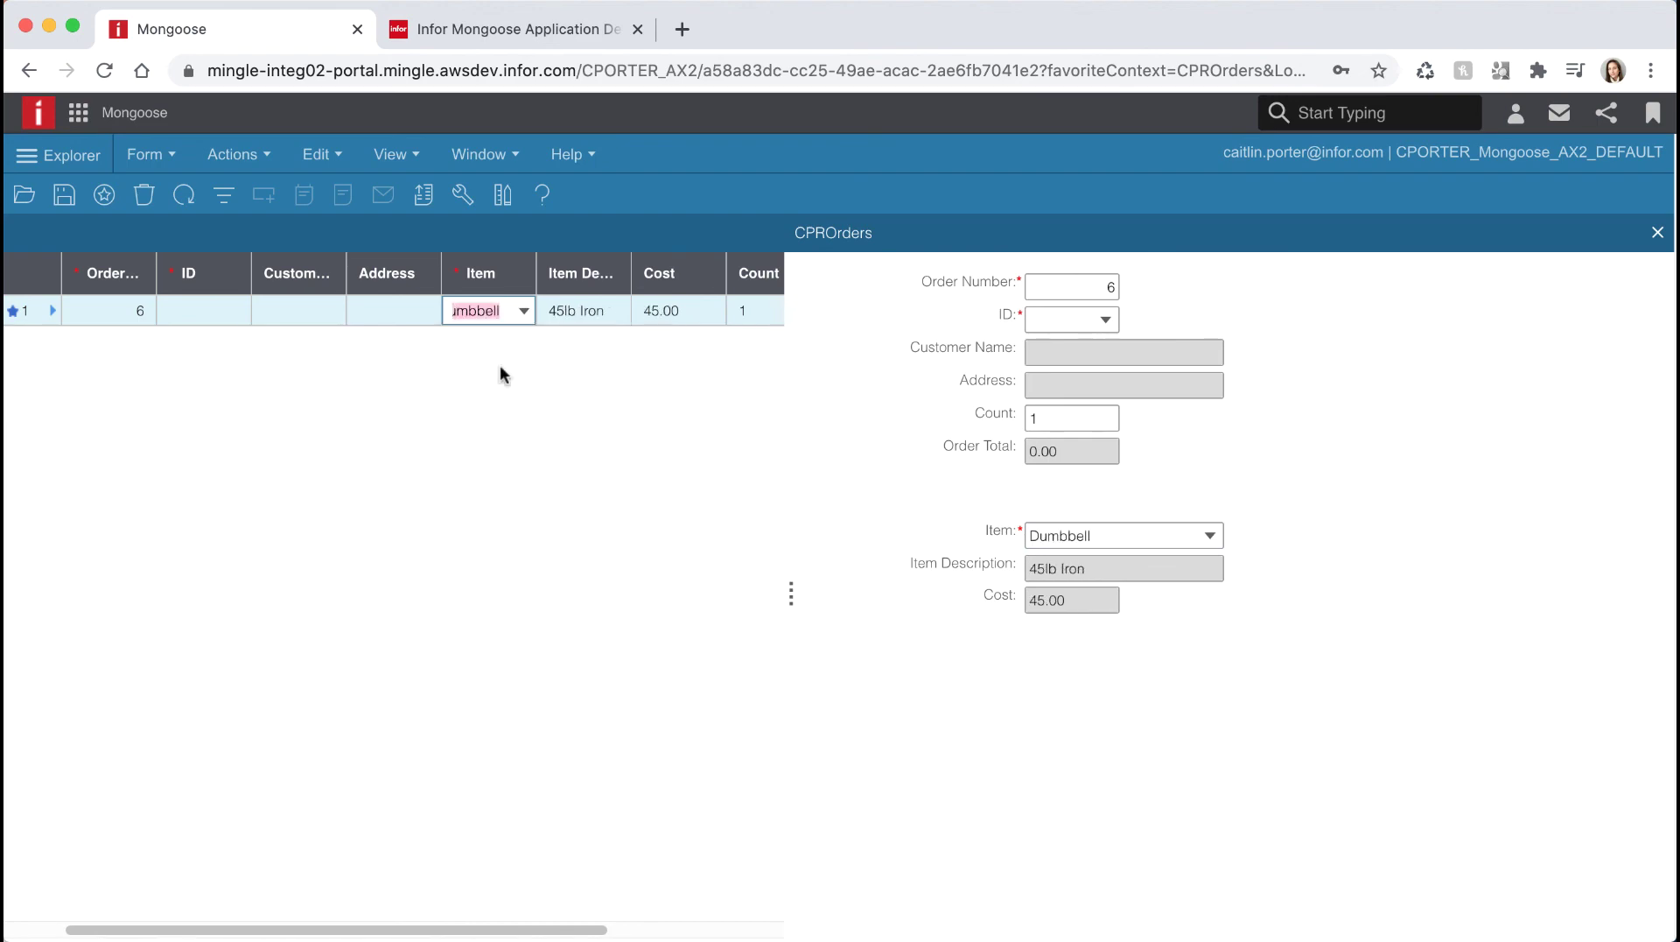